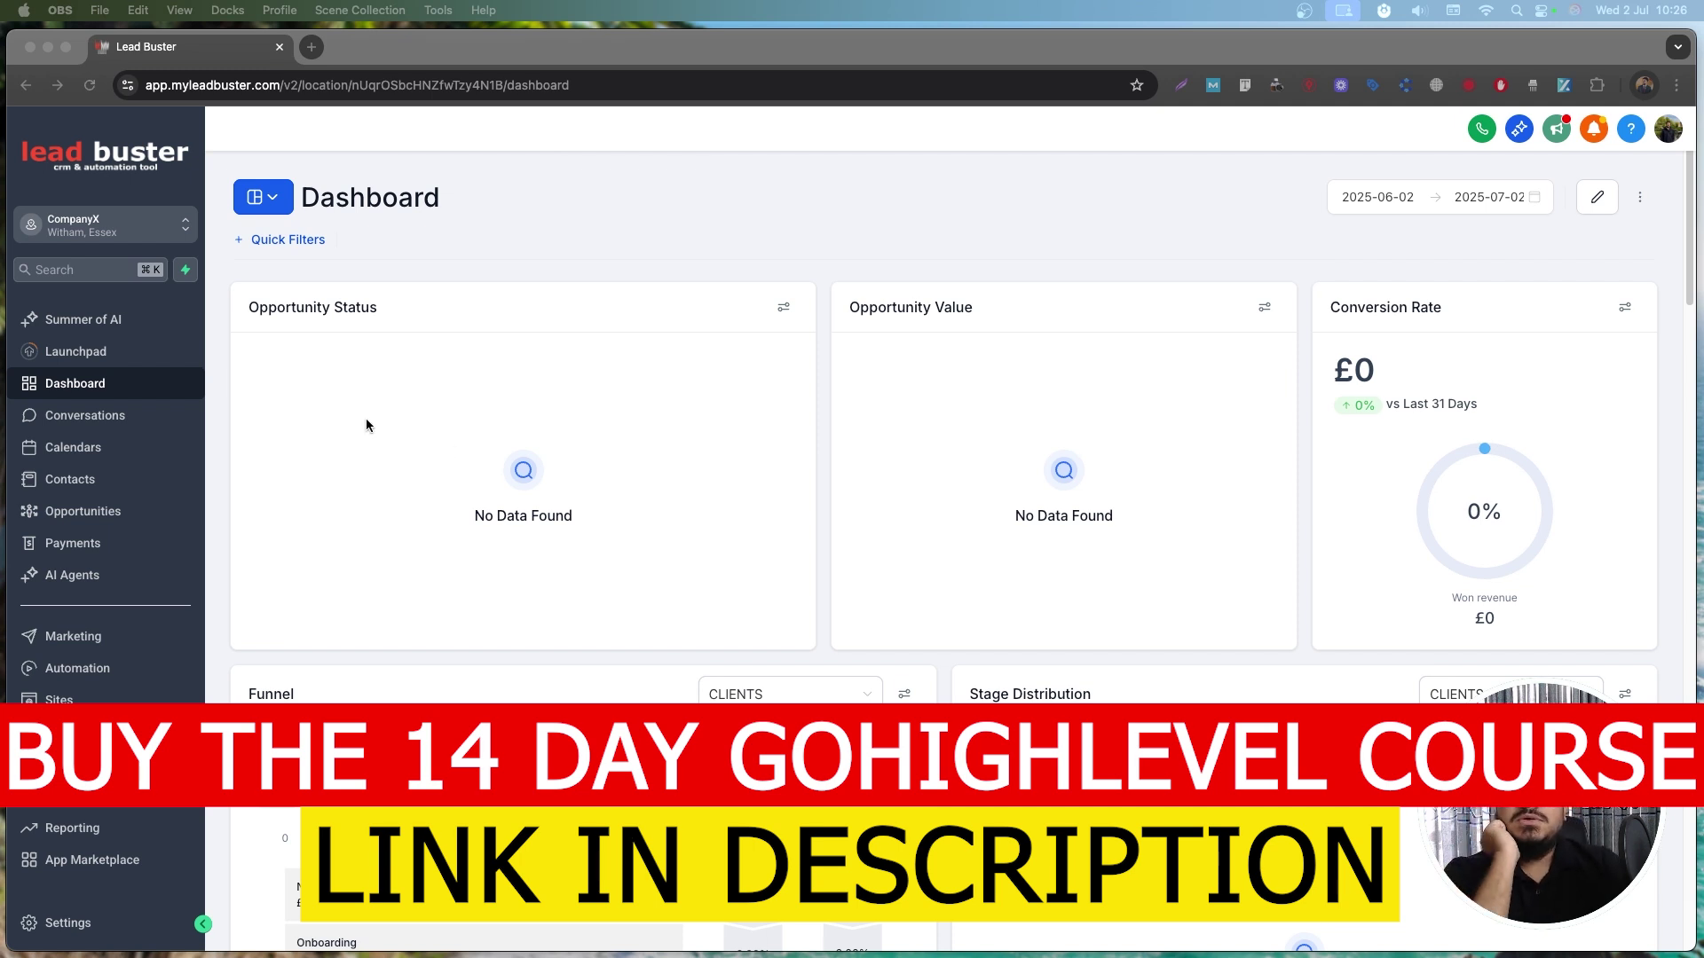
# - Open the Integrations page in the sub-account's settings
pyautogui.click(288, 235)
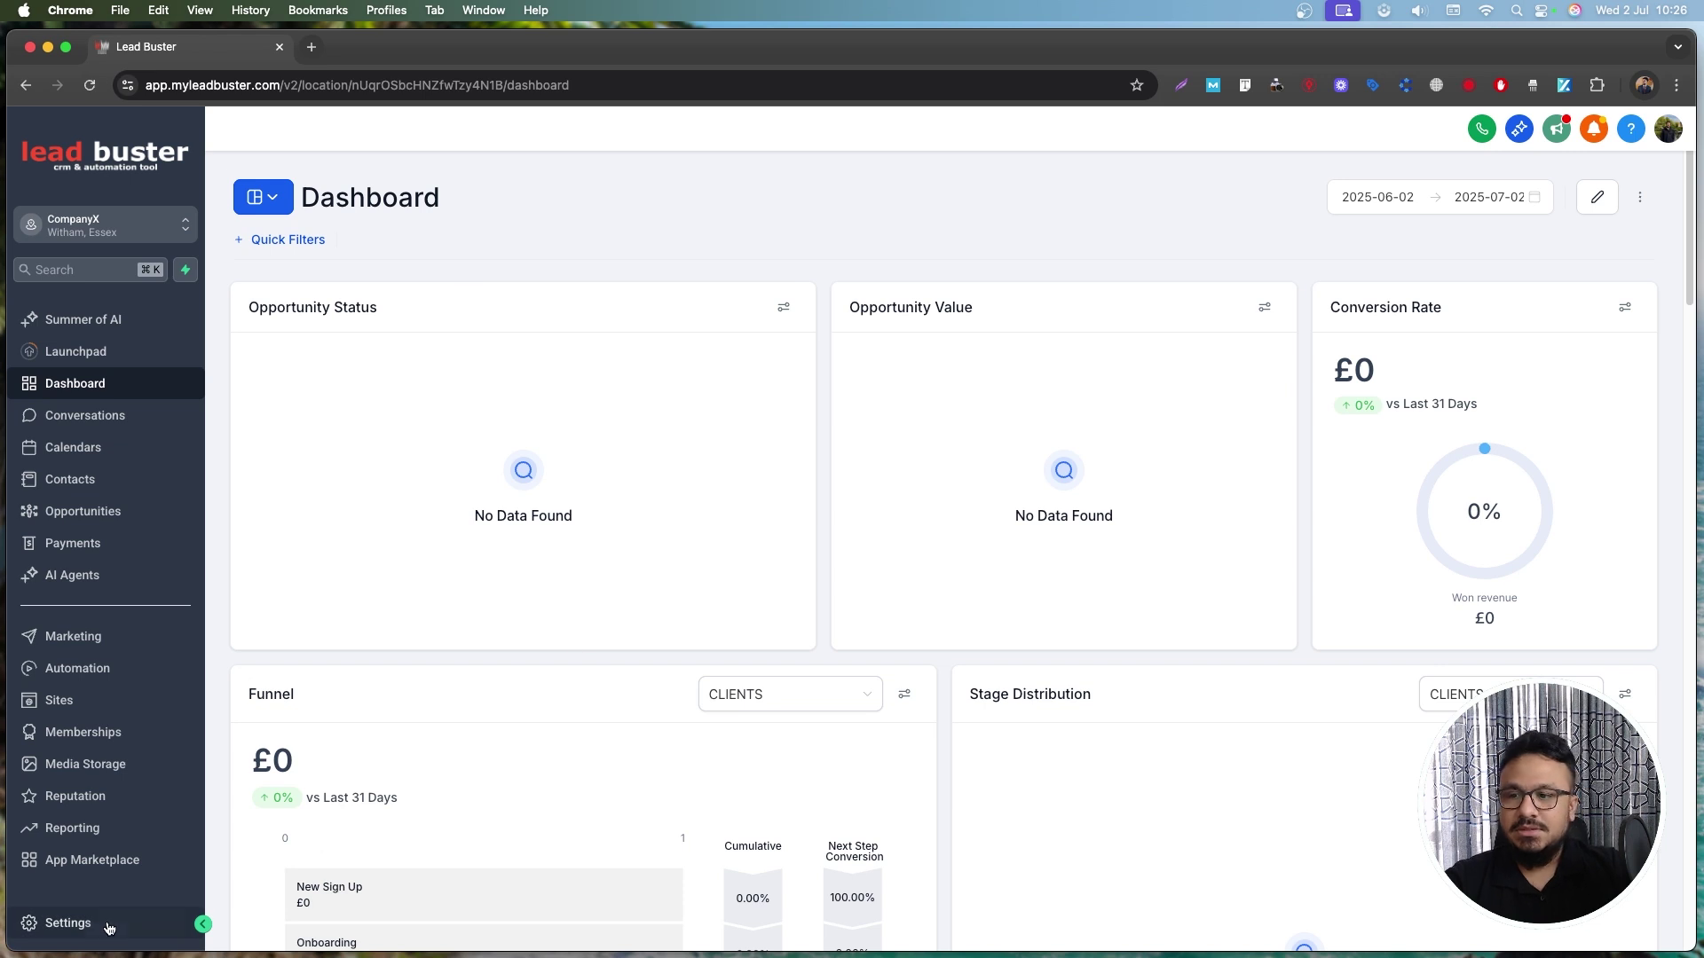
pyautogui.click(71, 924)
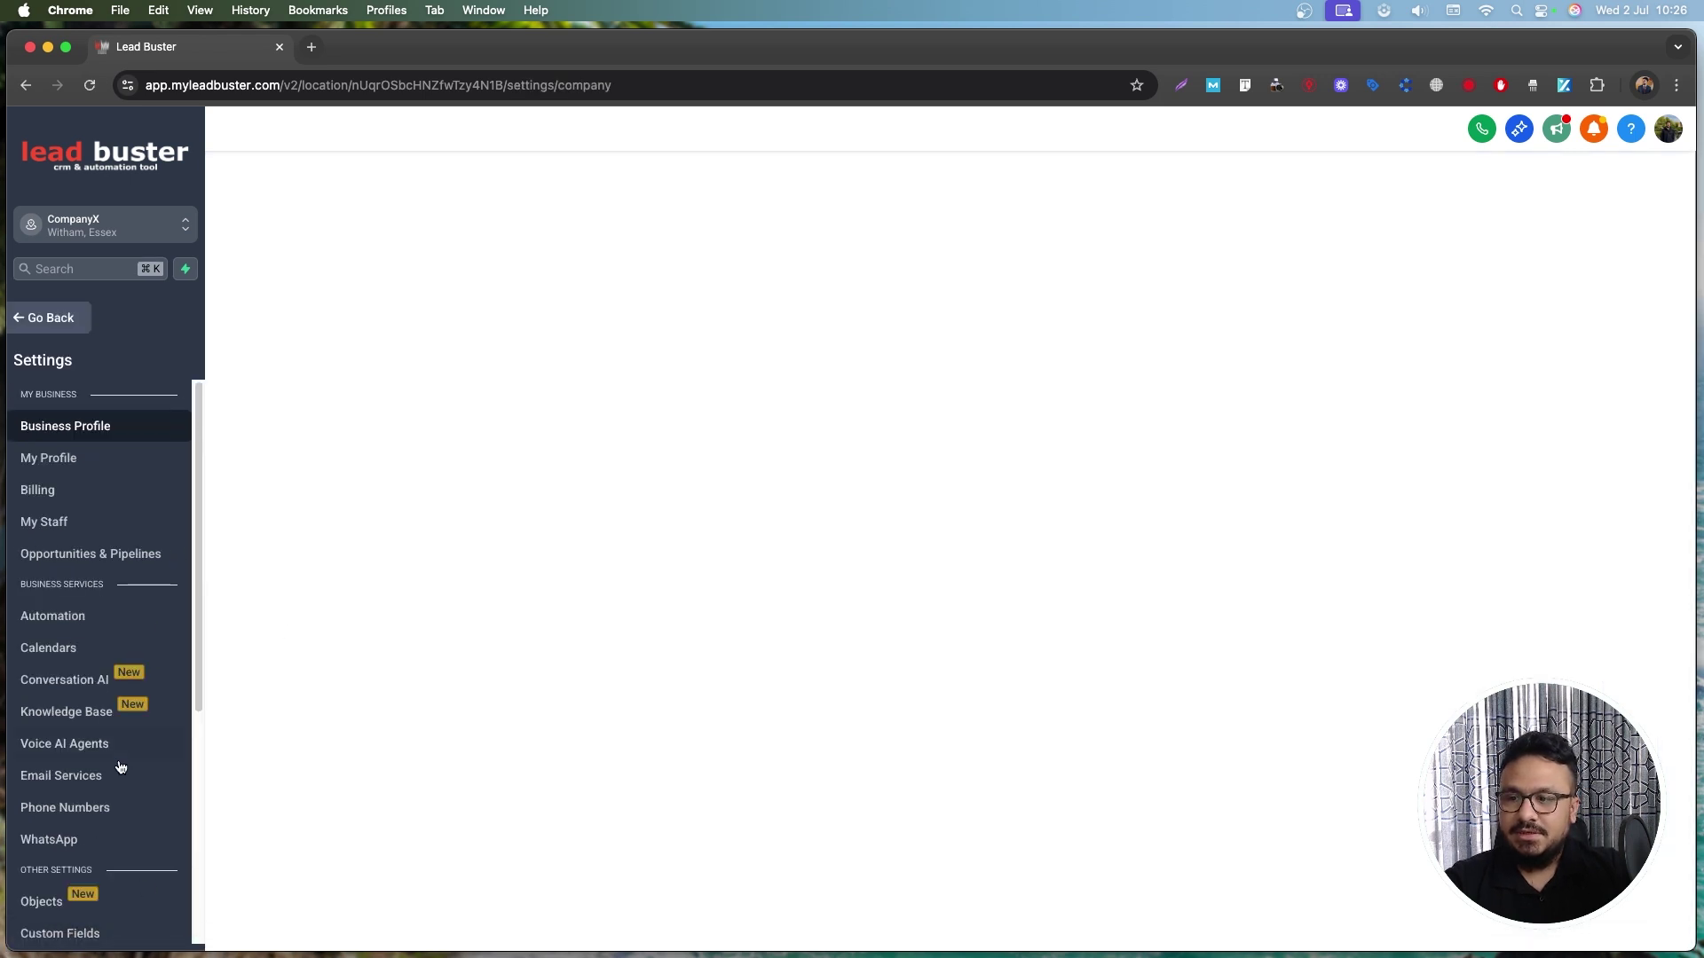
pyautogui.scroll(-2, 97, 781)
pyautogui.click(69, 915)
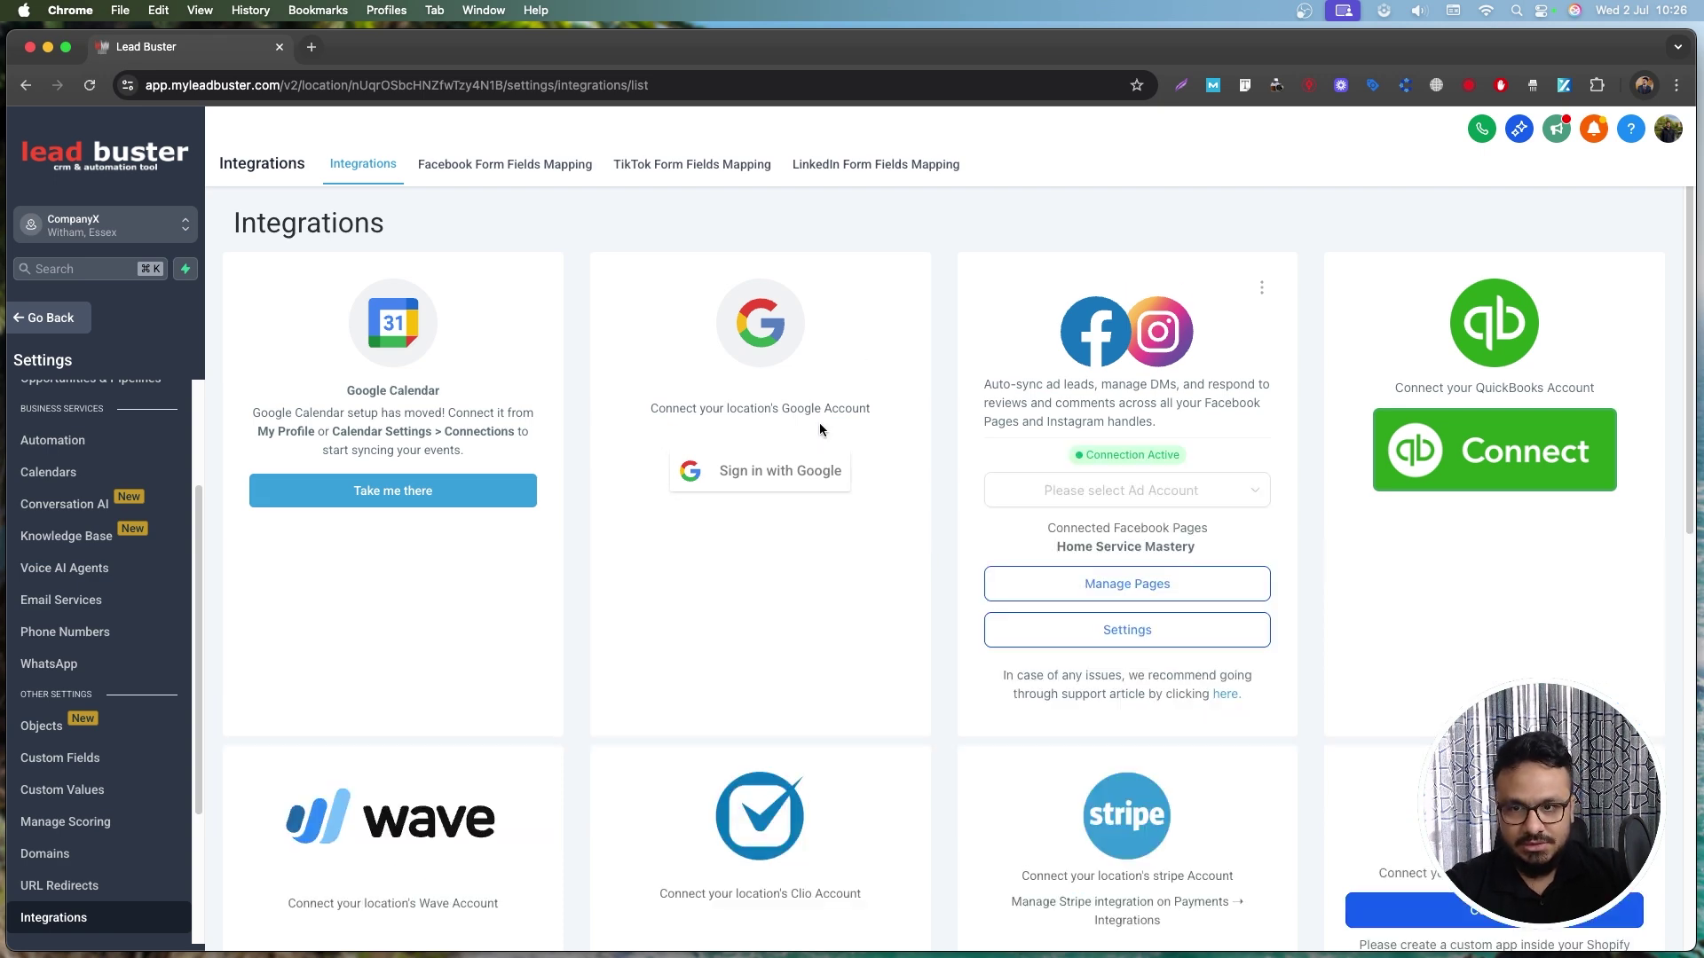
# - Sign in with the Google account and grant Lead Connector access to it
pyautogui.click(778, 475)
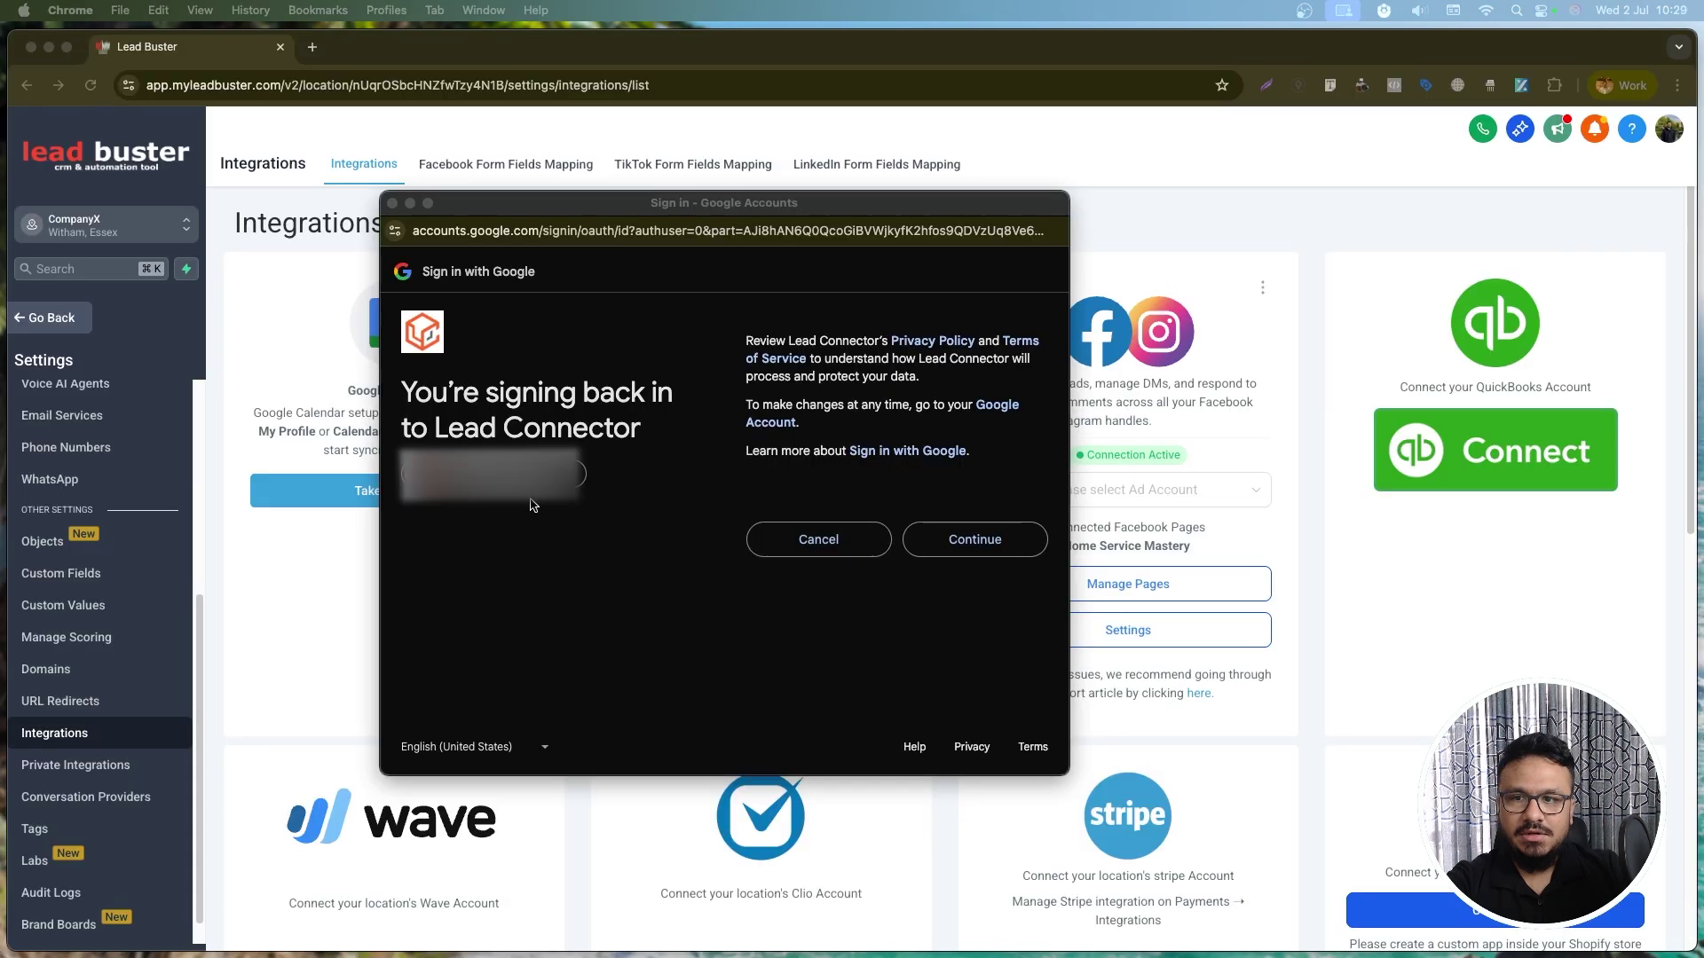
pyautogui.click(966, 532)
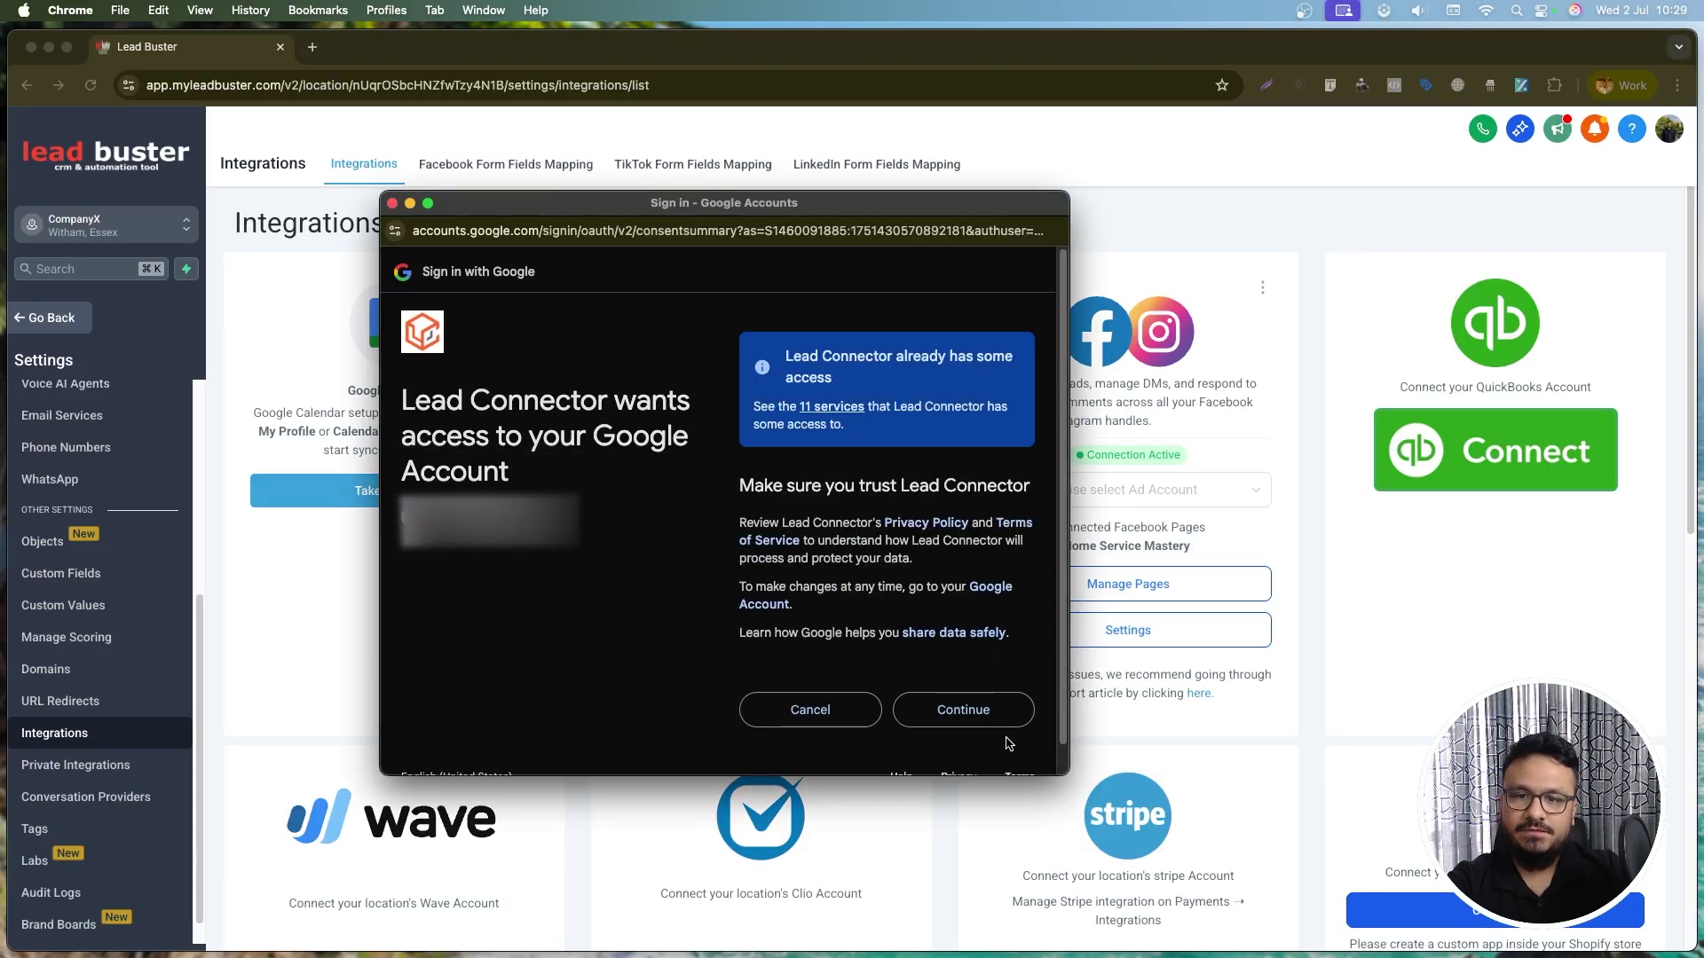
pyautogui.click(983, 721)
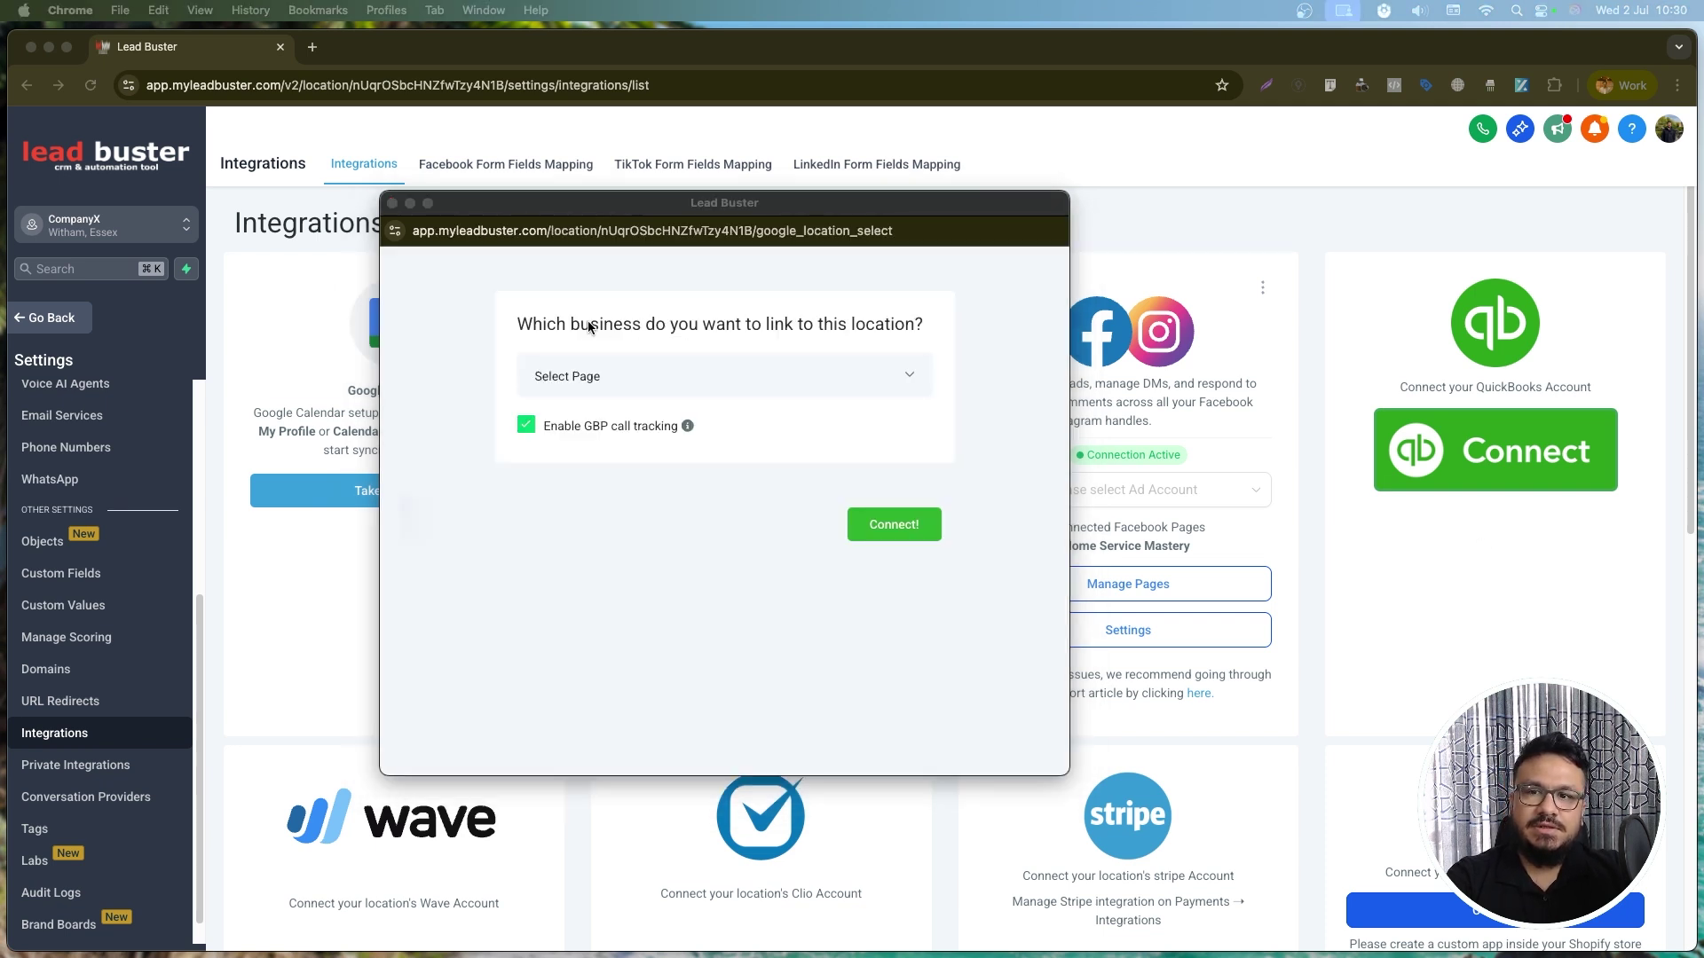
# - Link the Google business page to this location with GBP call tracking enabled, and reload the integrations
pyautogui.click(730, 382)
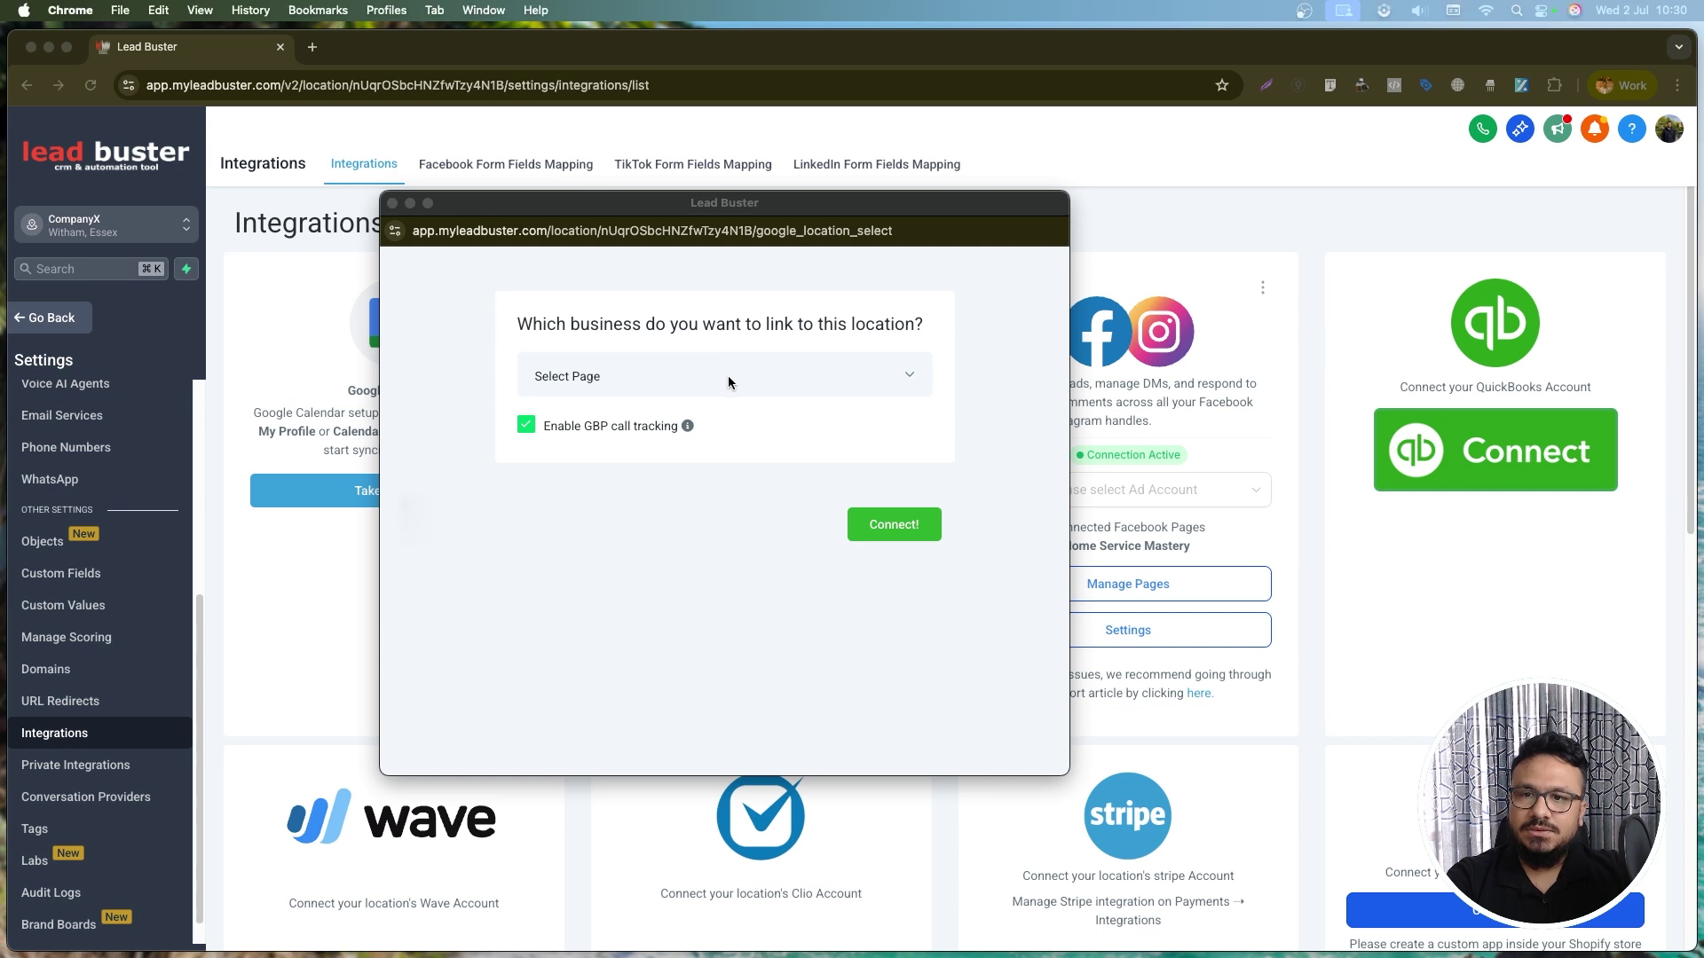
pyautogui.click(650, 378)
pyautogui.click(617, 443)
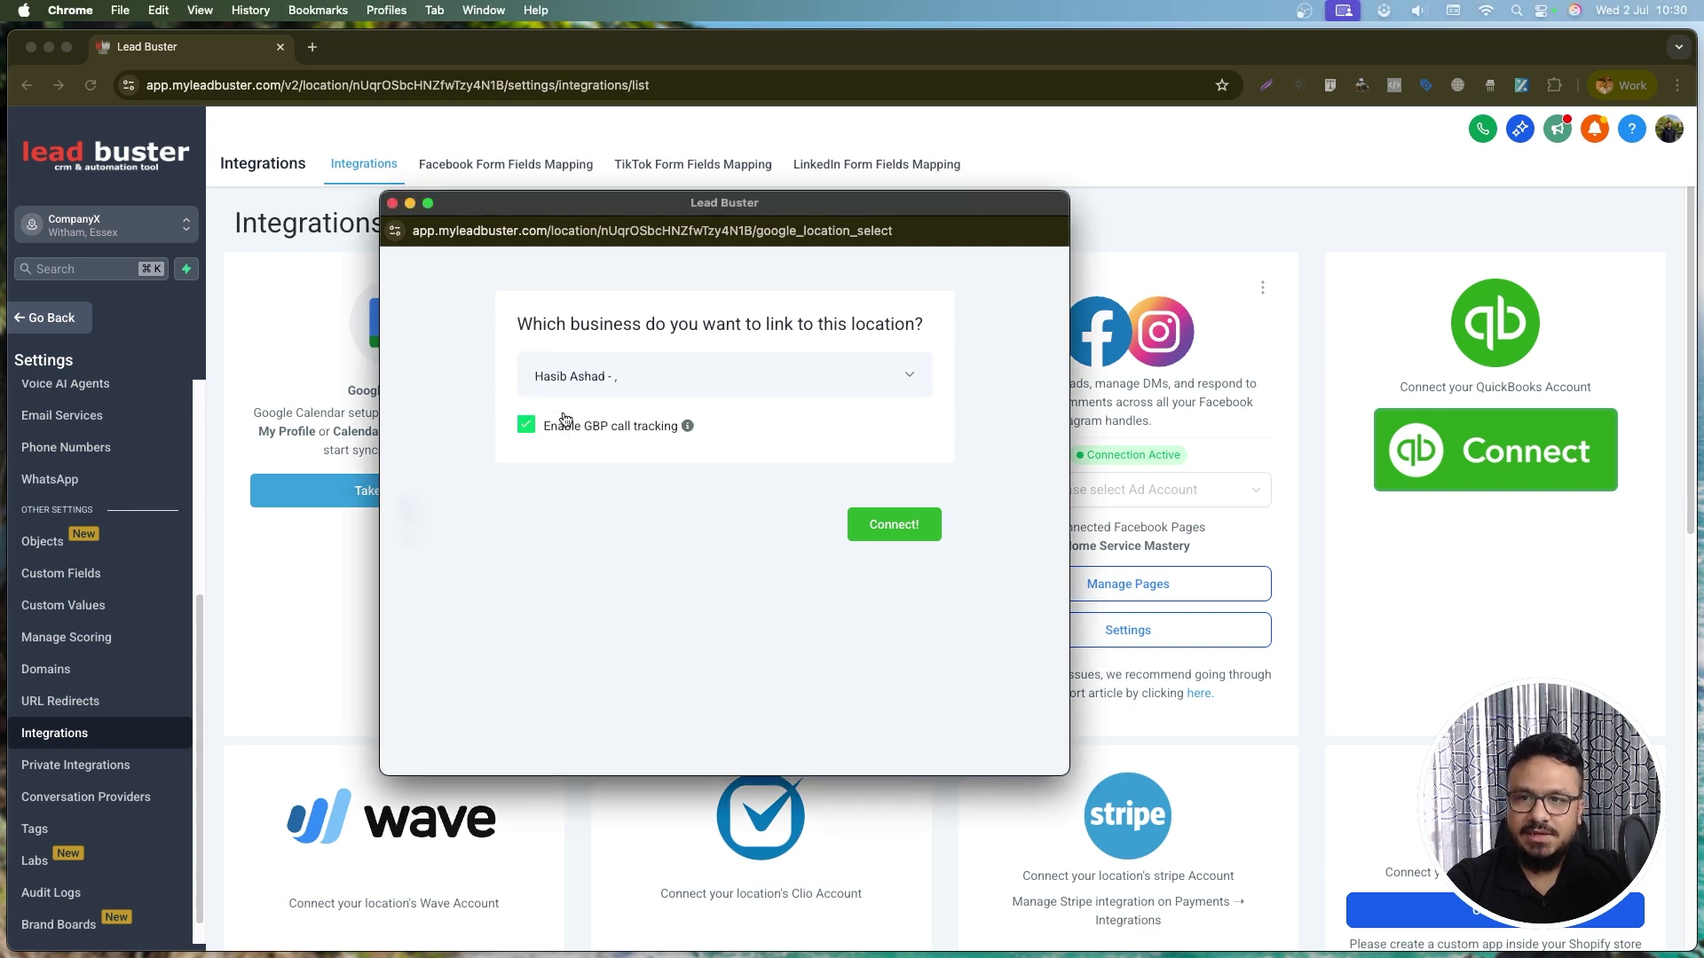
pyautogui.click(894, 533)
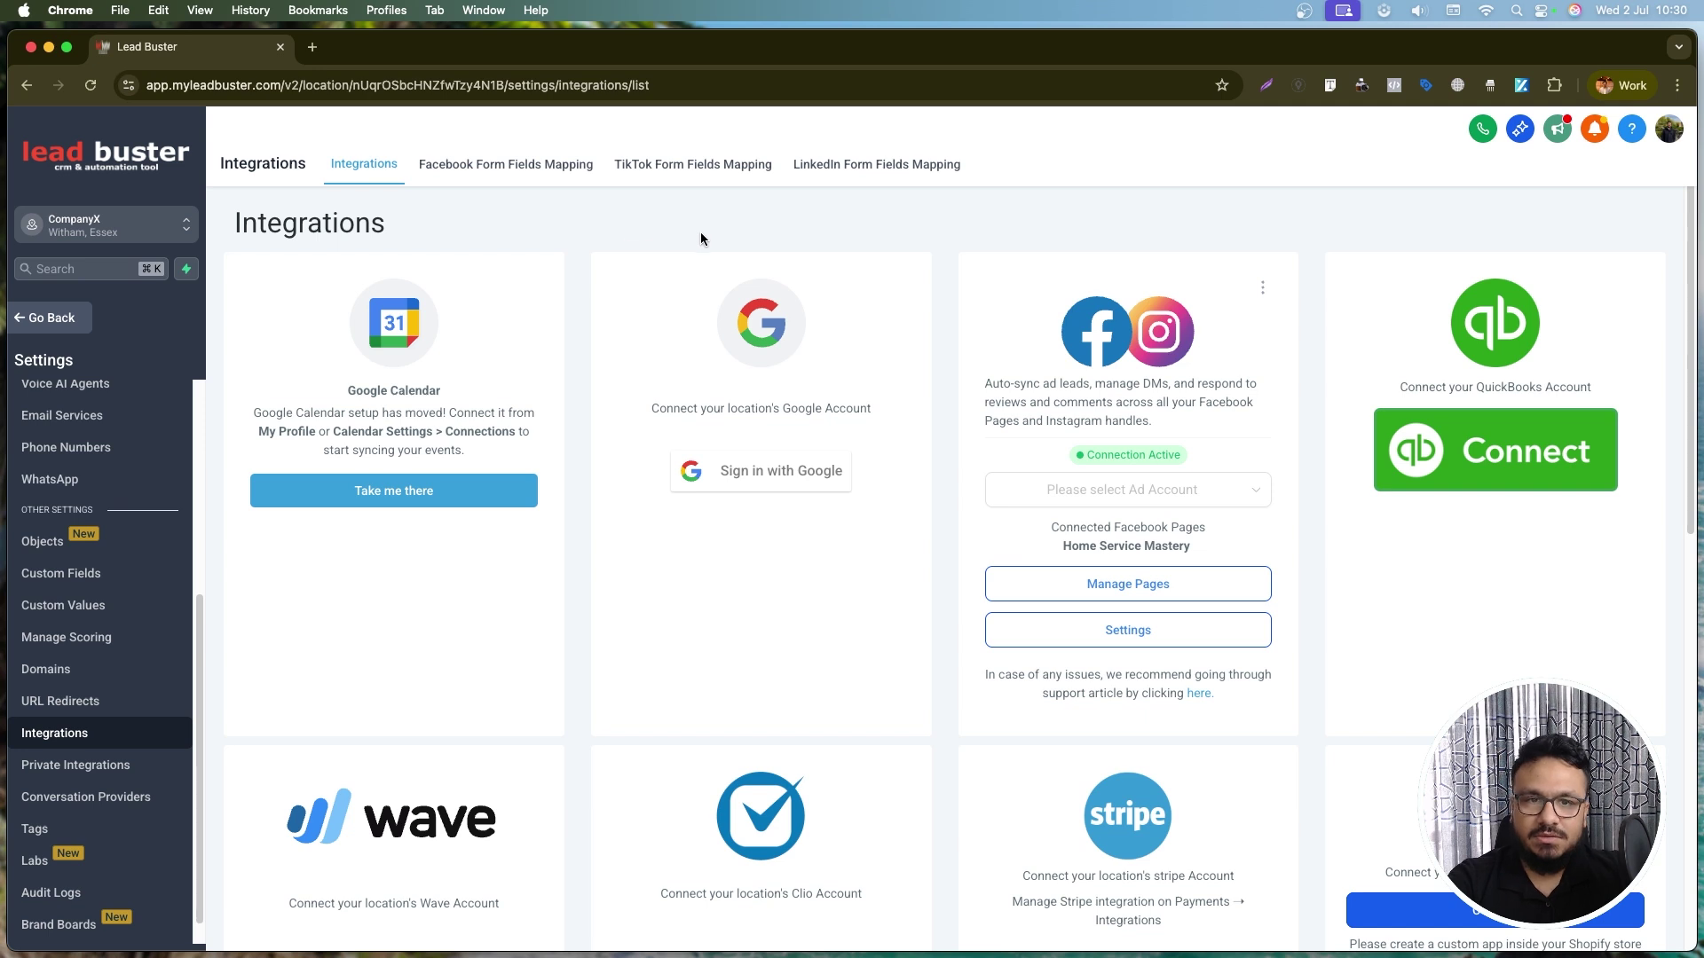
pyautogui.click(90, 86)
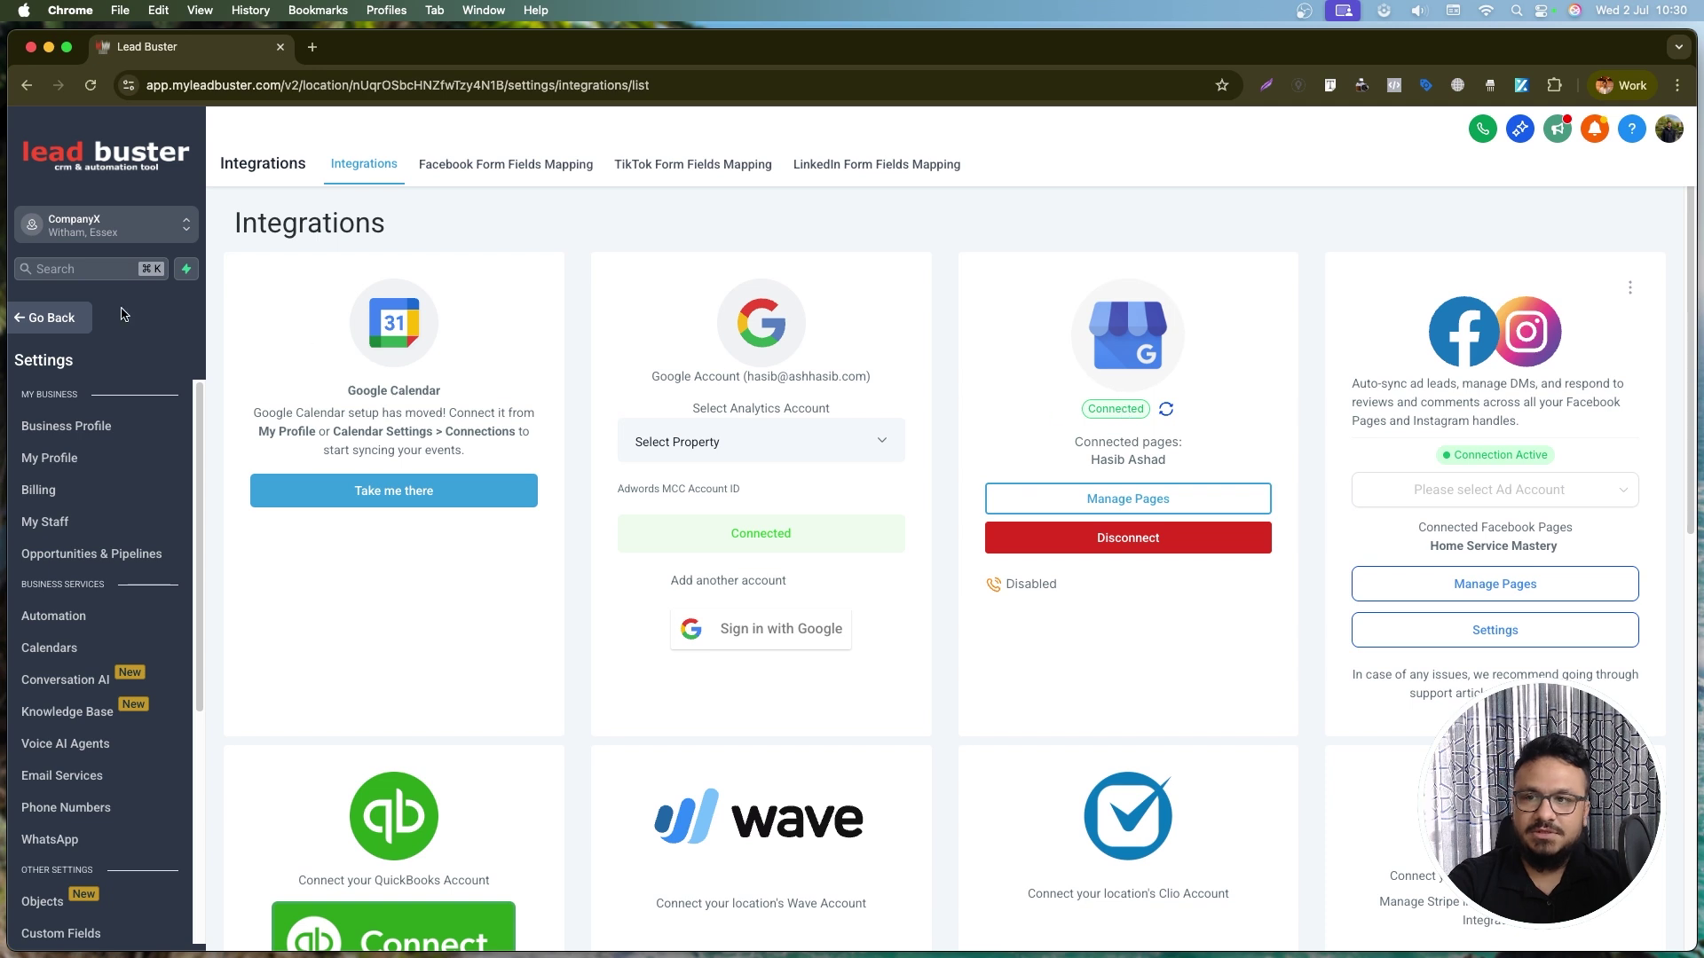
# - Examine the Reputation overview's ratings, trends, latest review requests and latest reviews, and dismiss the announcement banner
pyautogui.click(39, 325)
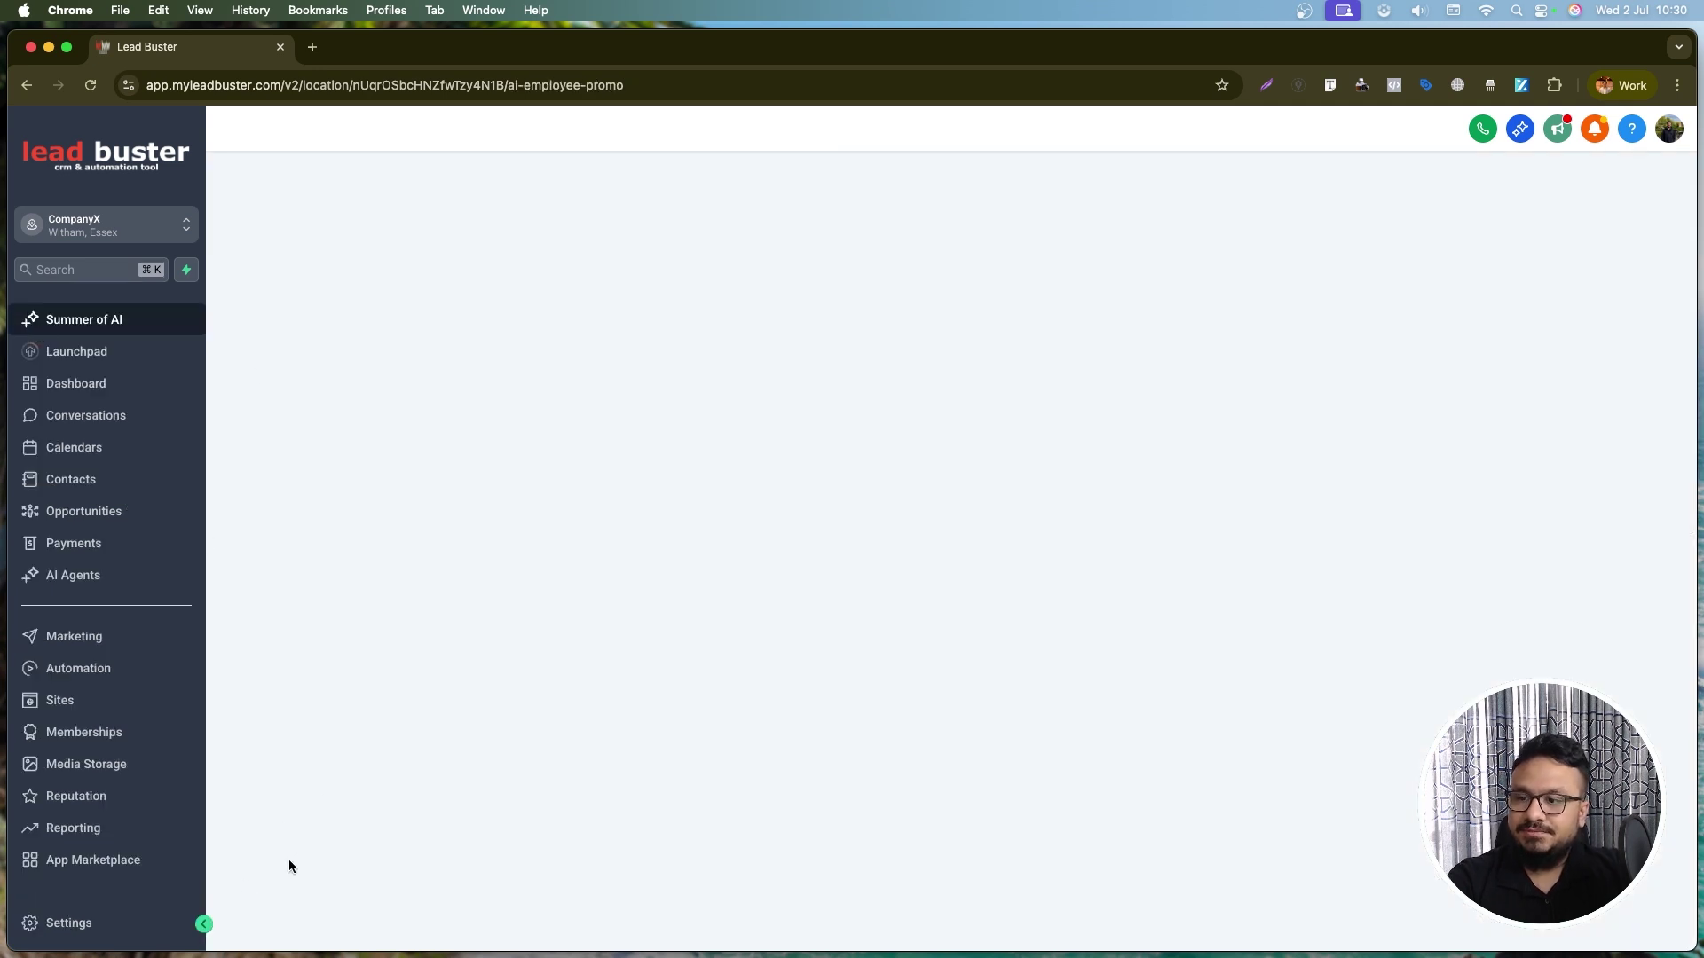
pyautogui.click(114, 798)
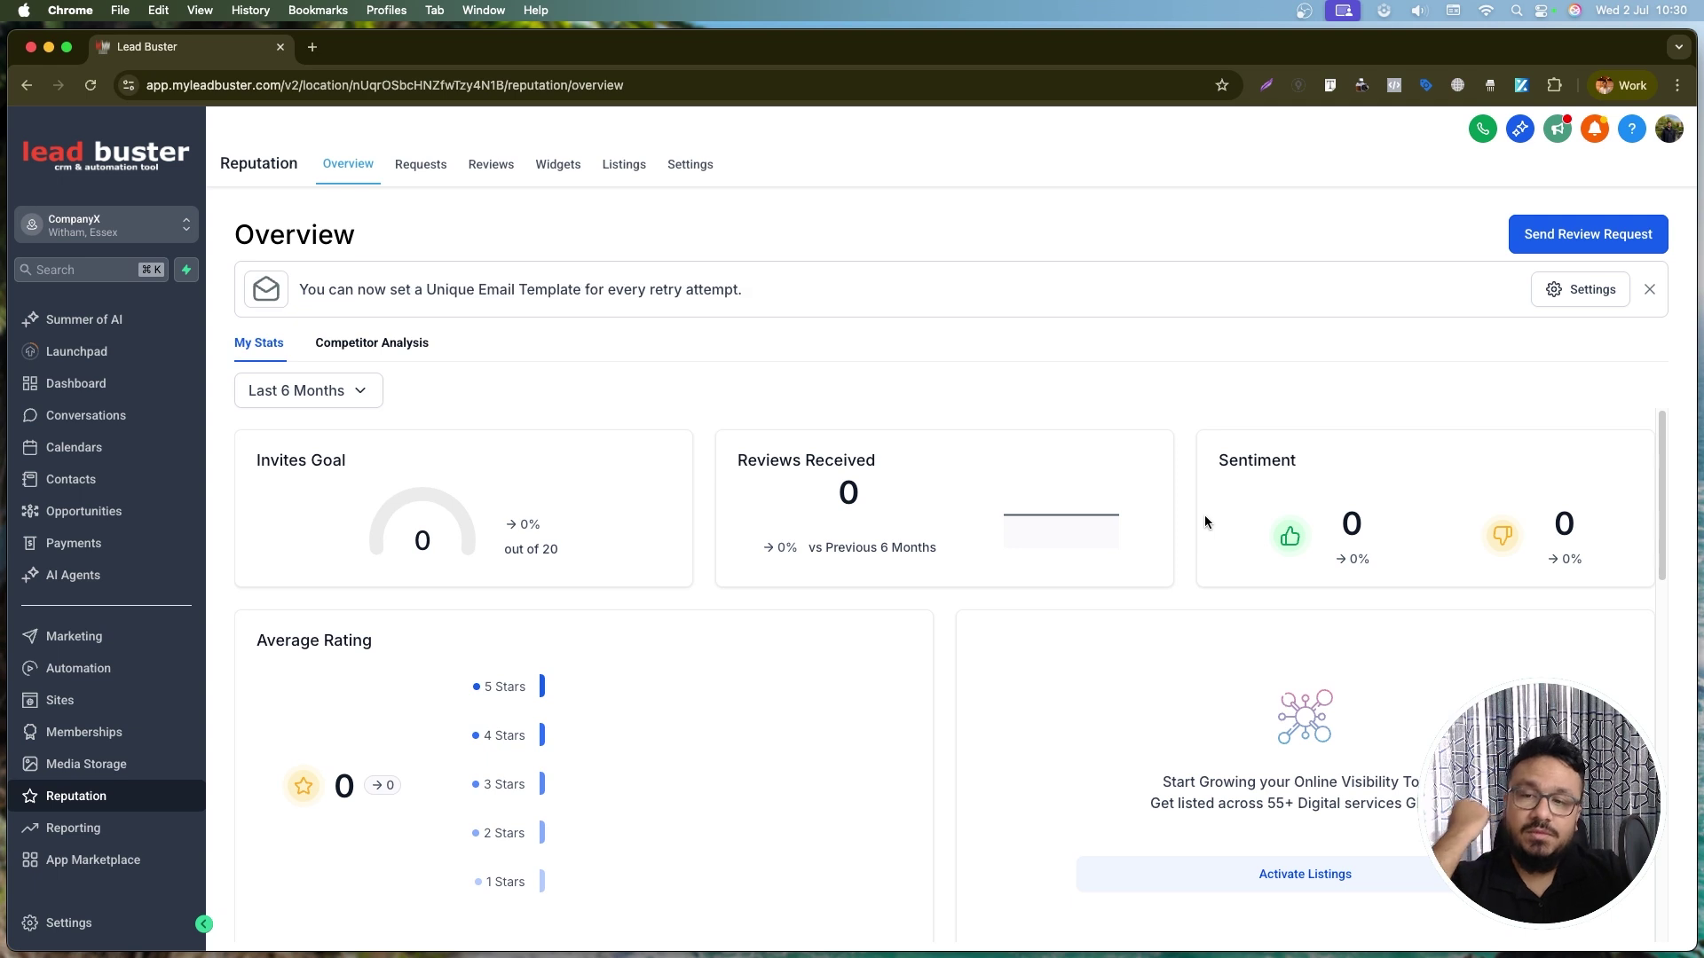
pyautogui.scroll(-5, 530, 529)
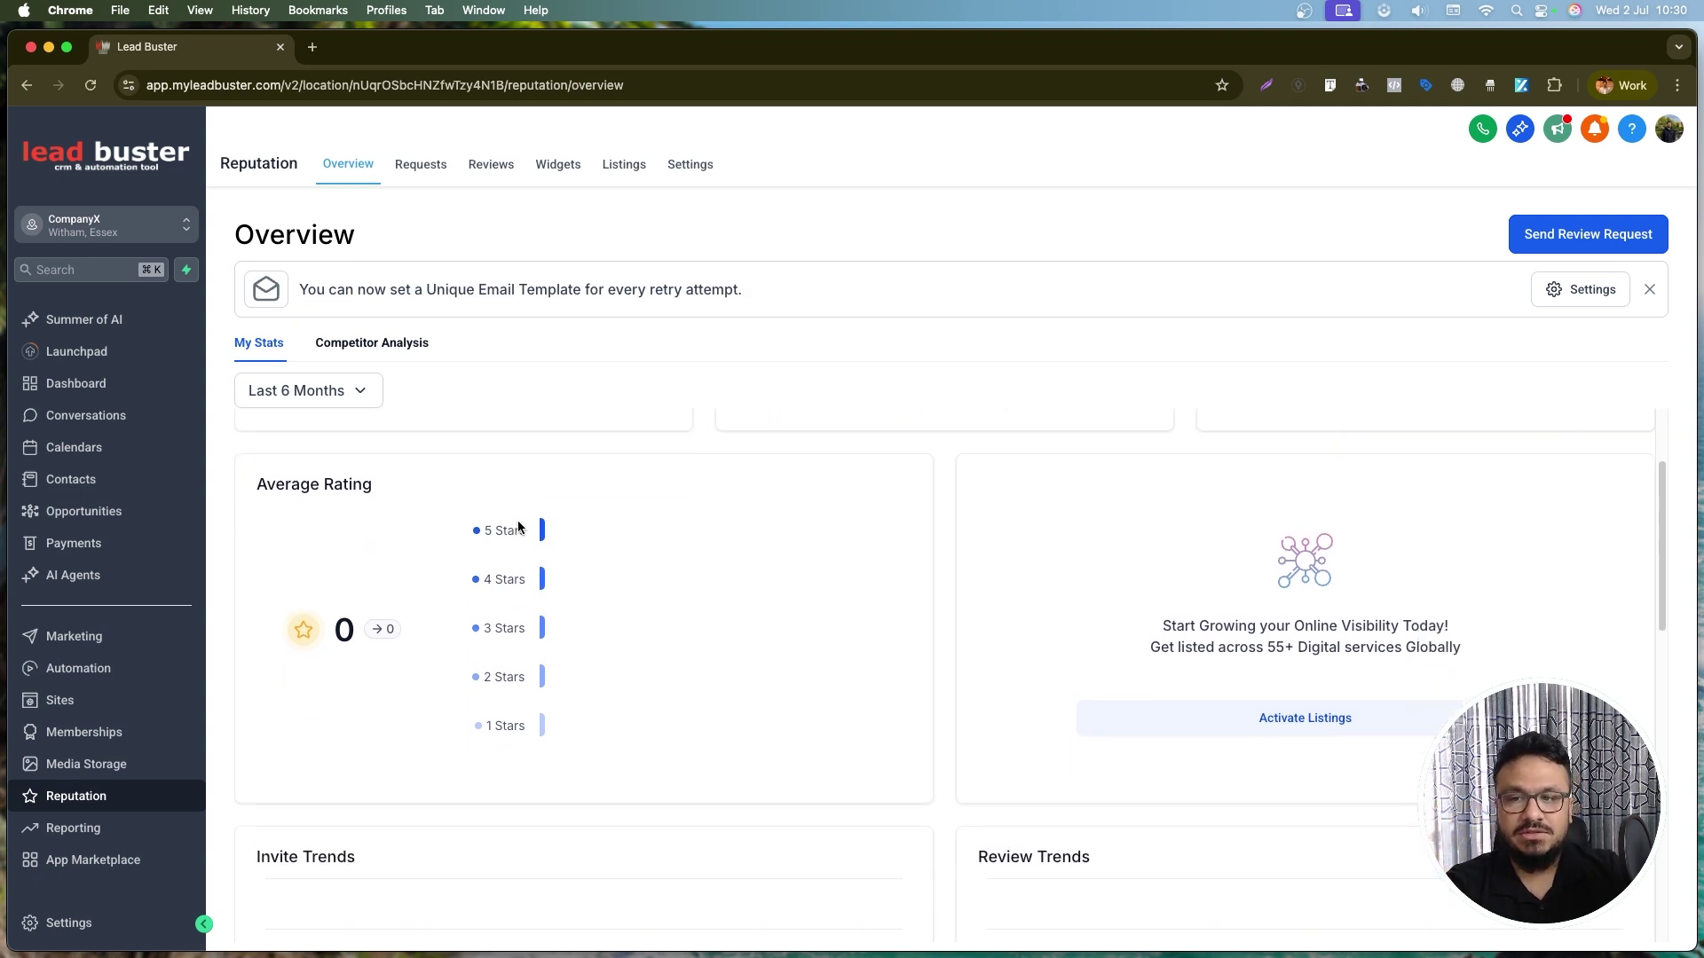
pyautogui.scroll(-5, 519, 527)
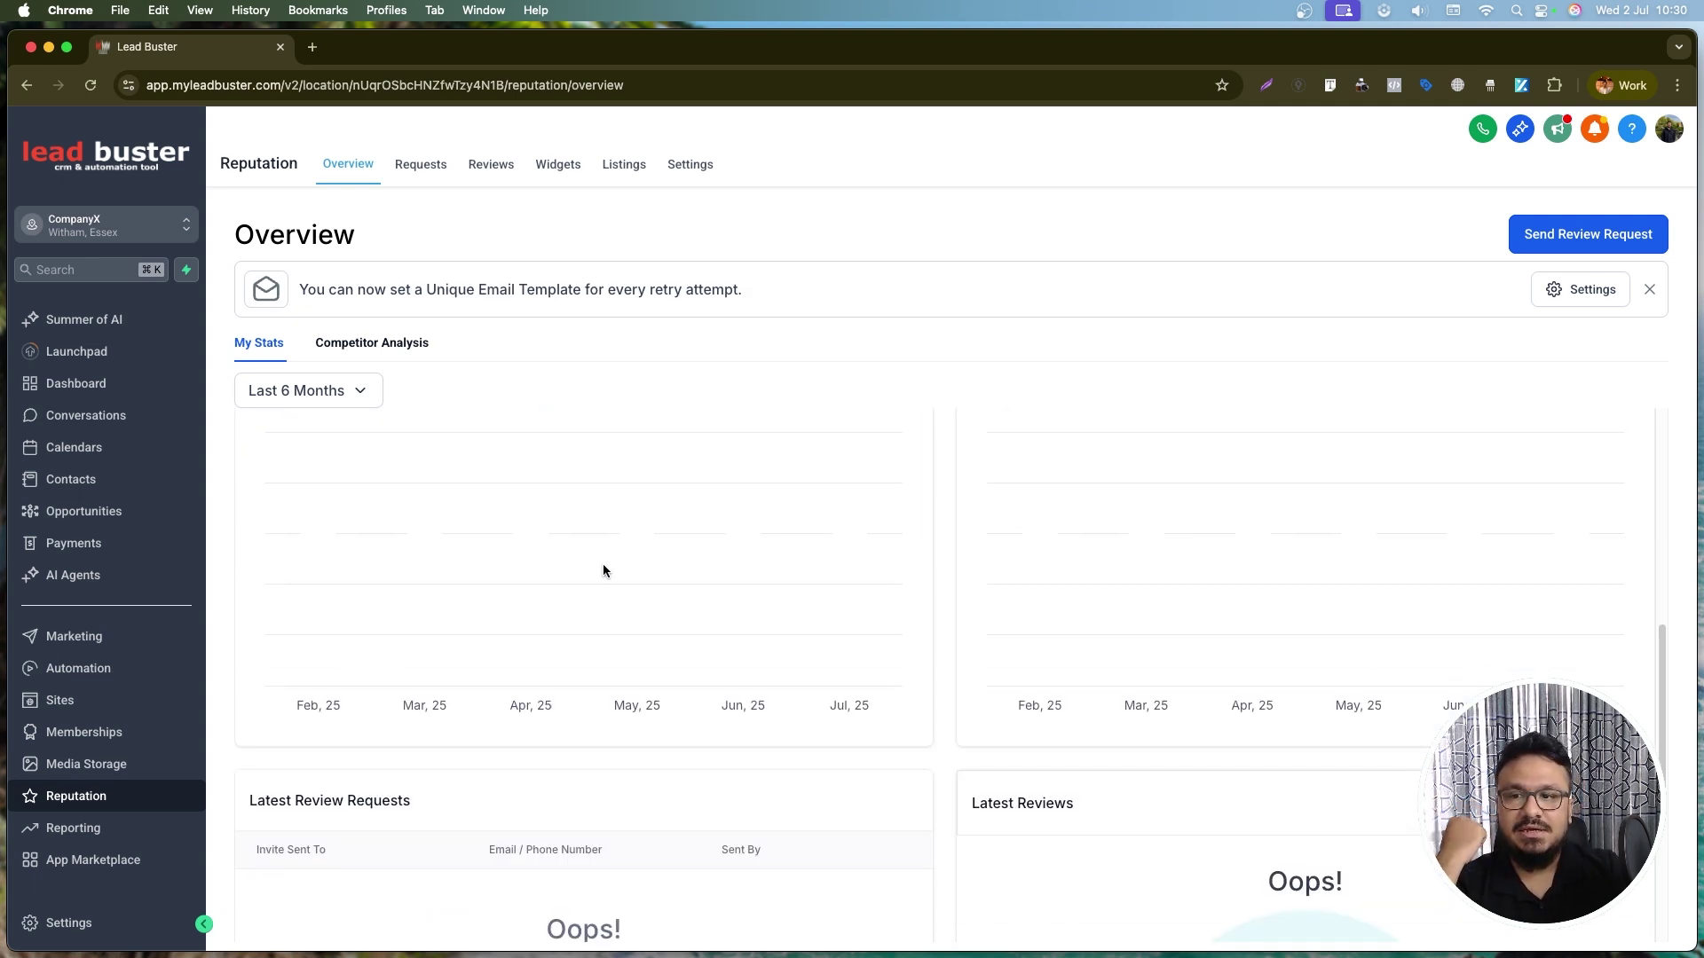
pyautogui.scroll(4, 613, 603)
pyautogui.scroll(-8, 608, 582)
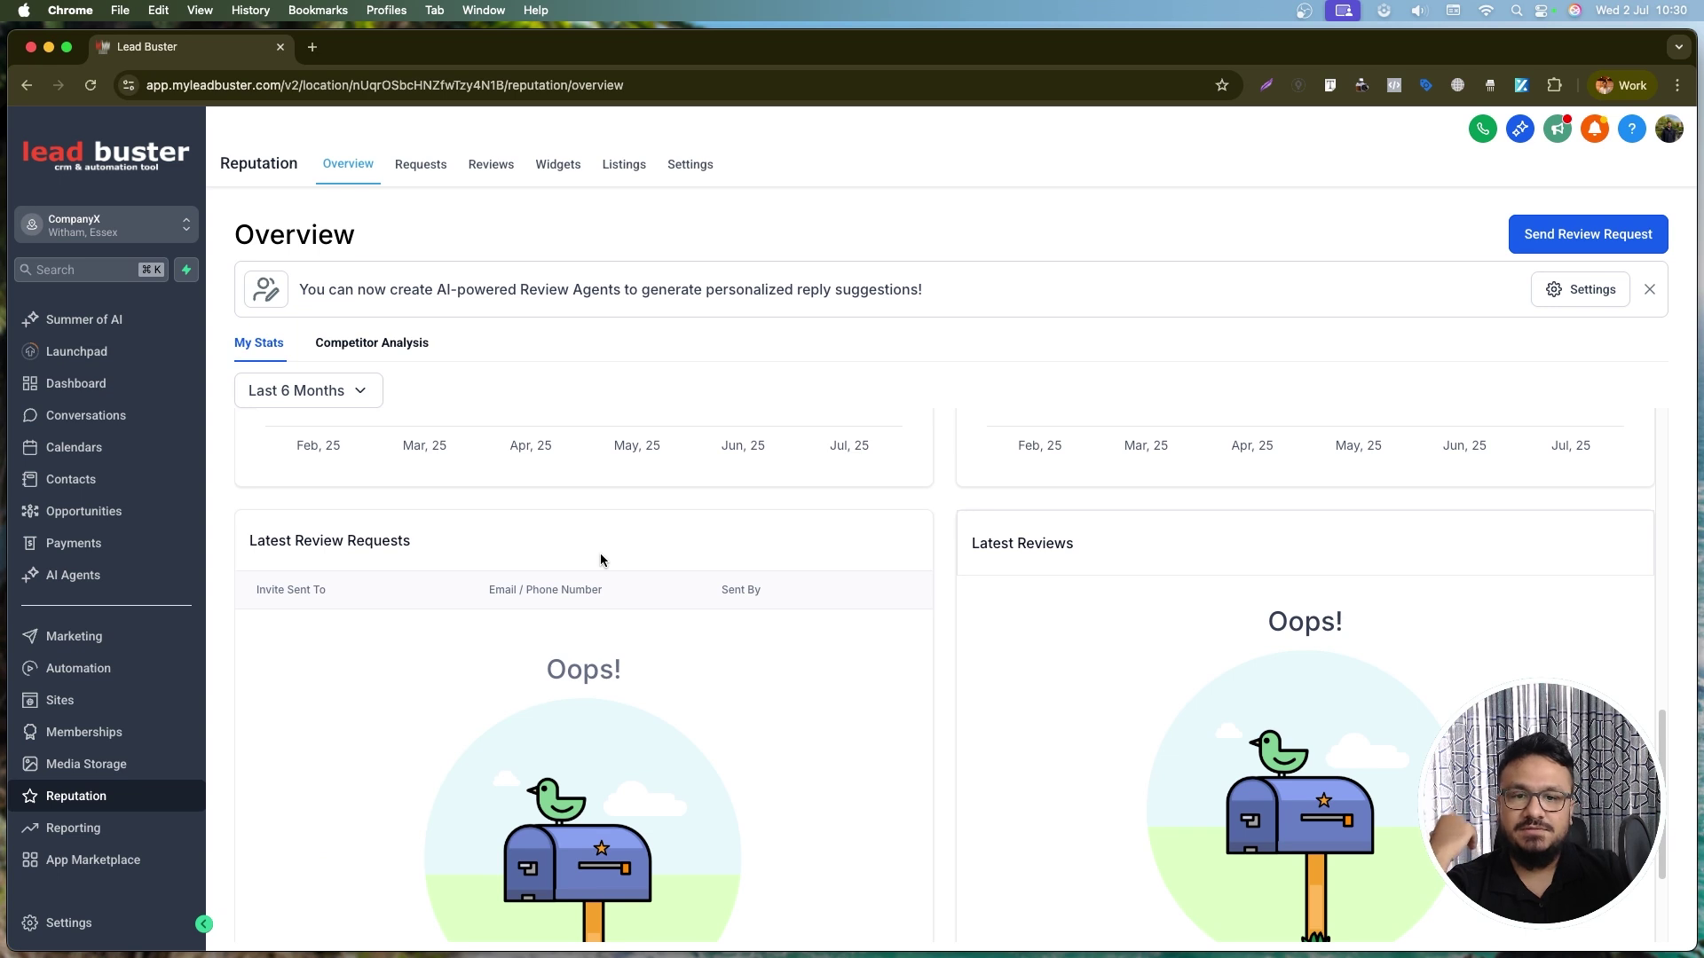
pyautogui.scroll(-3, 600, 559)
pyautogui.scroll(5, 599, 573)
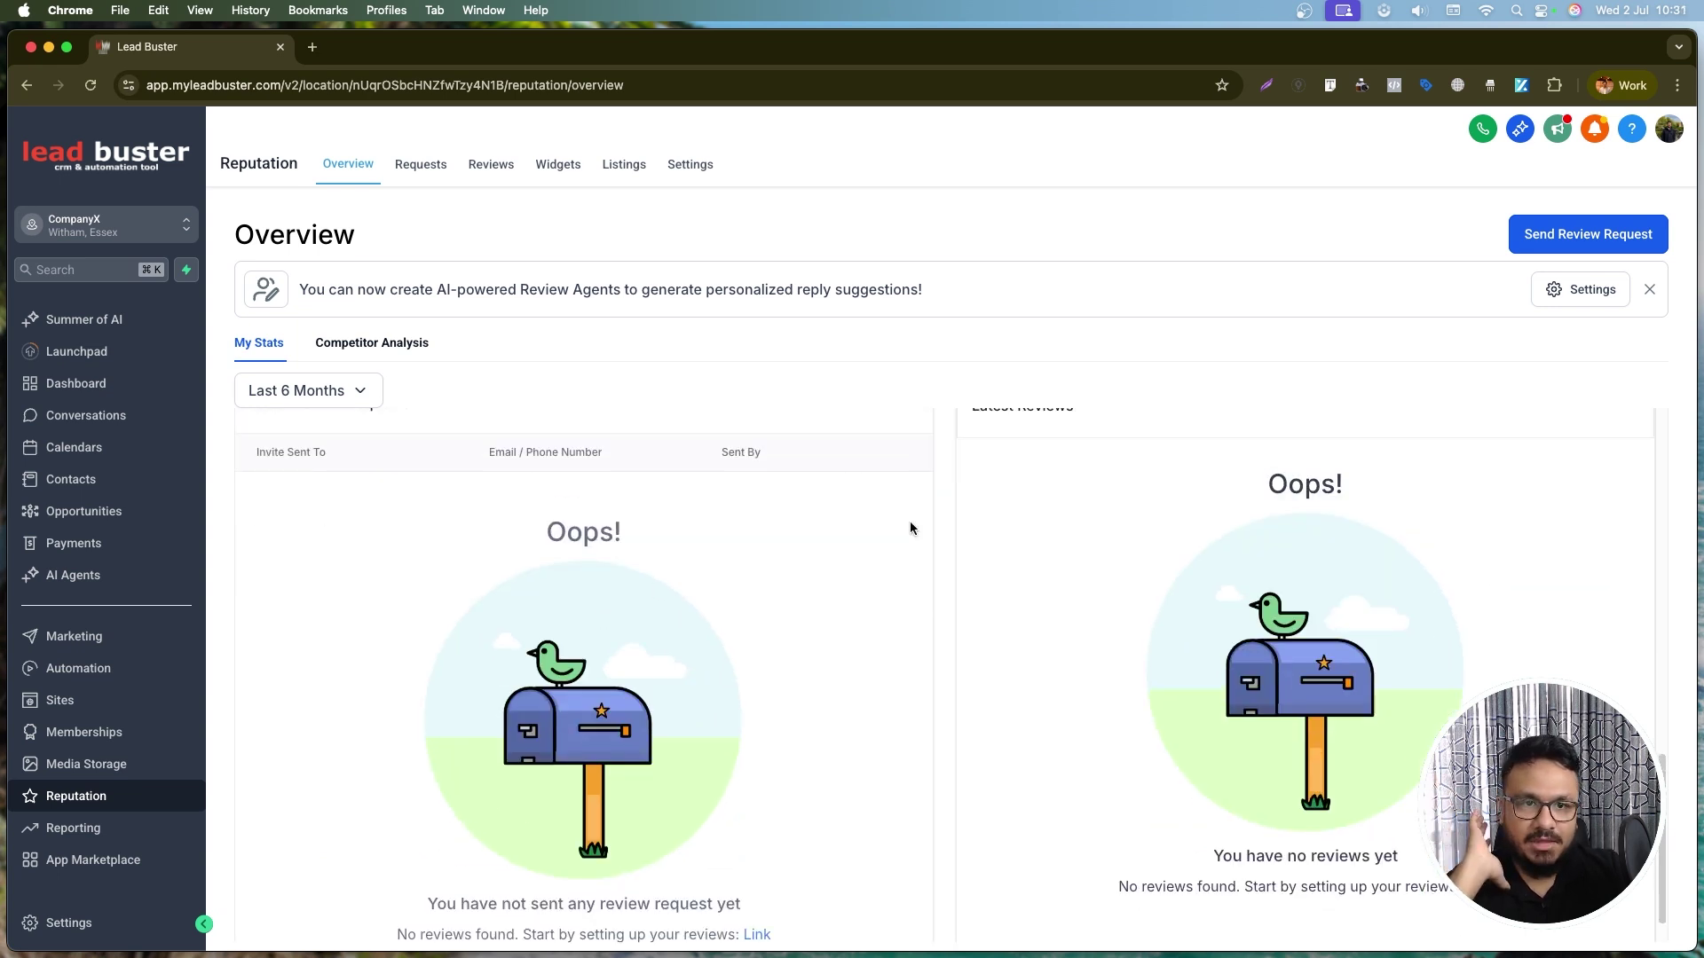
pyautogui.click(1648, 291)
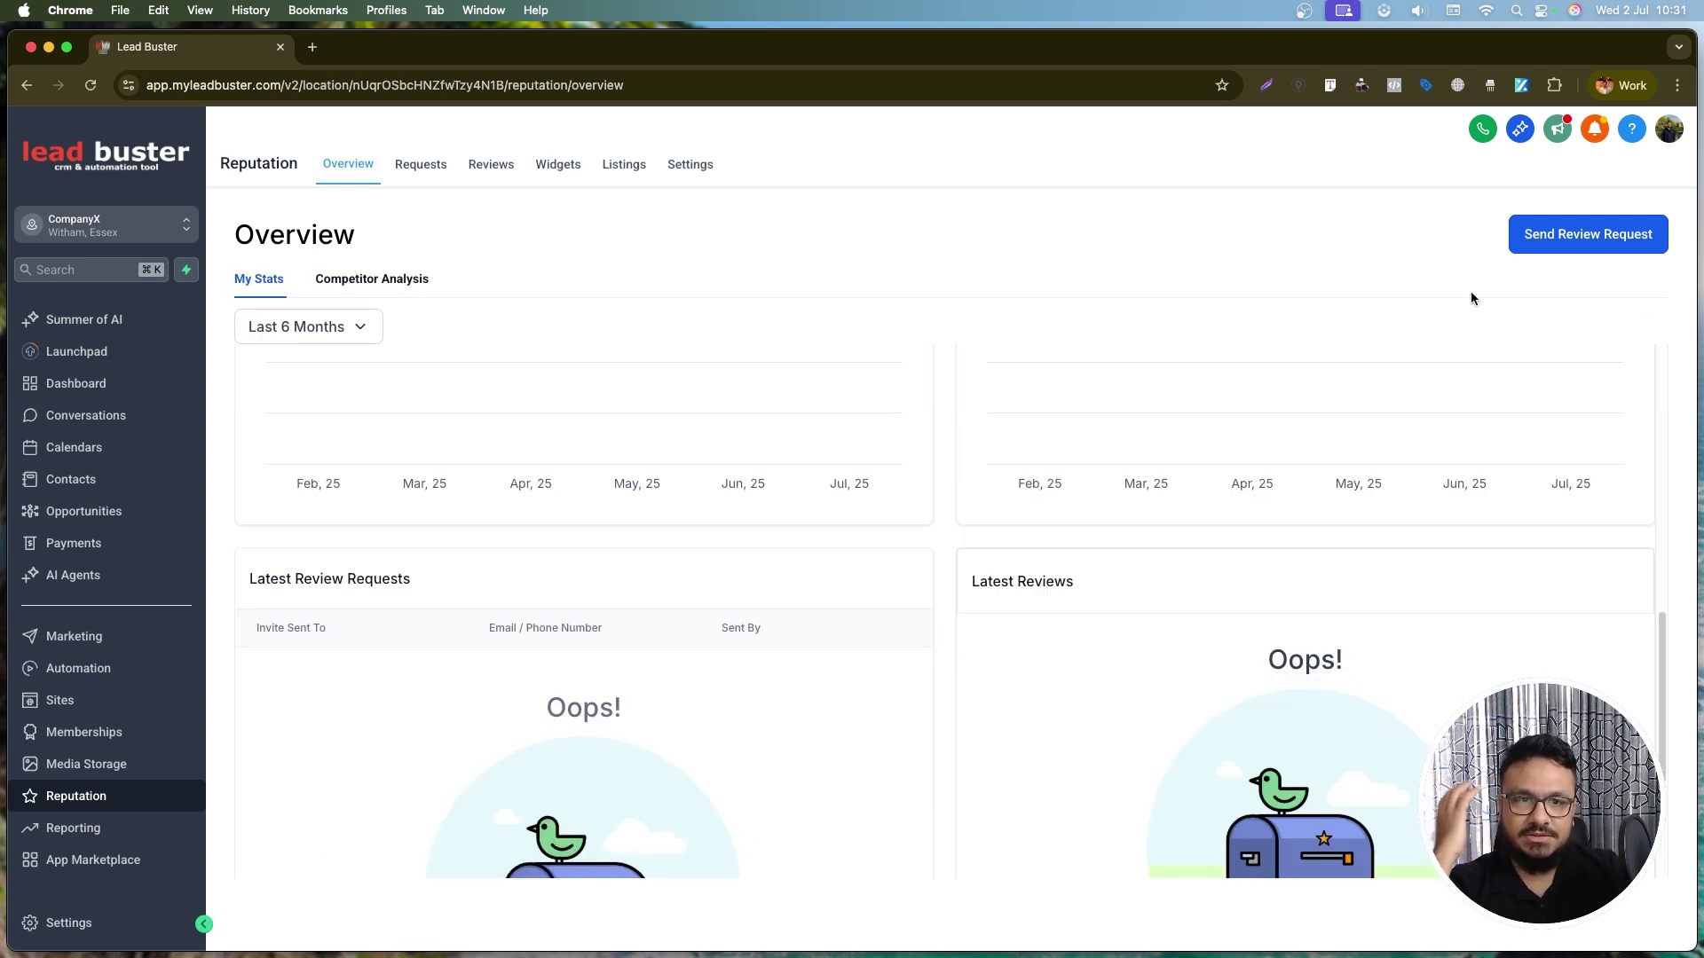
# - Start a review request to an existing contact by Email, check the email template choices, and discard the request
pyautogui.click(415, 166)
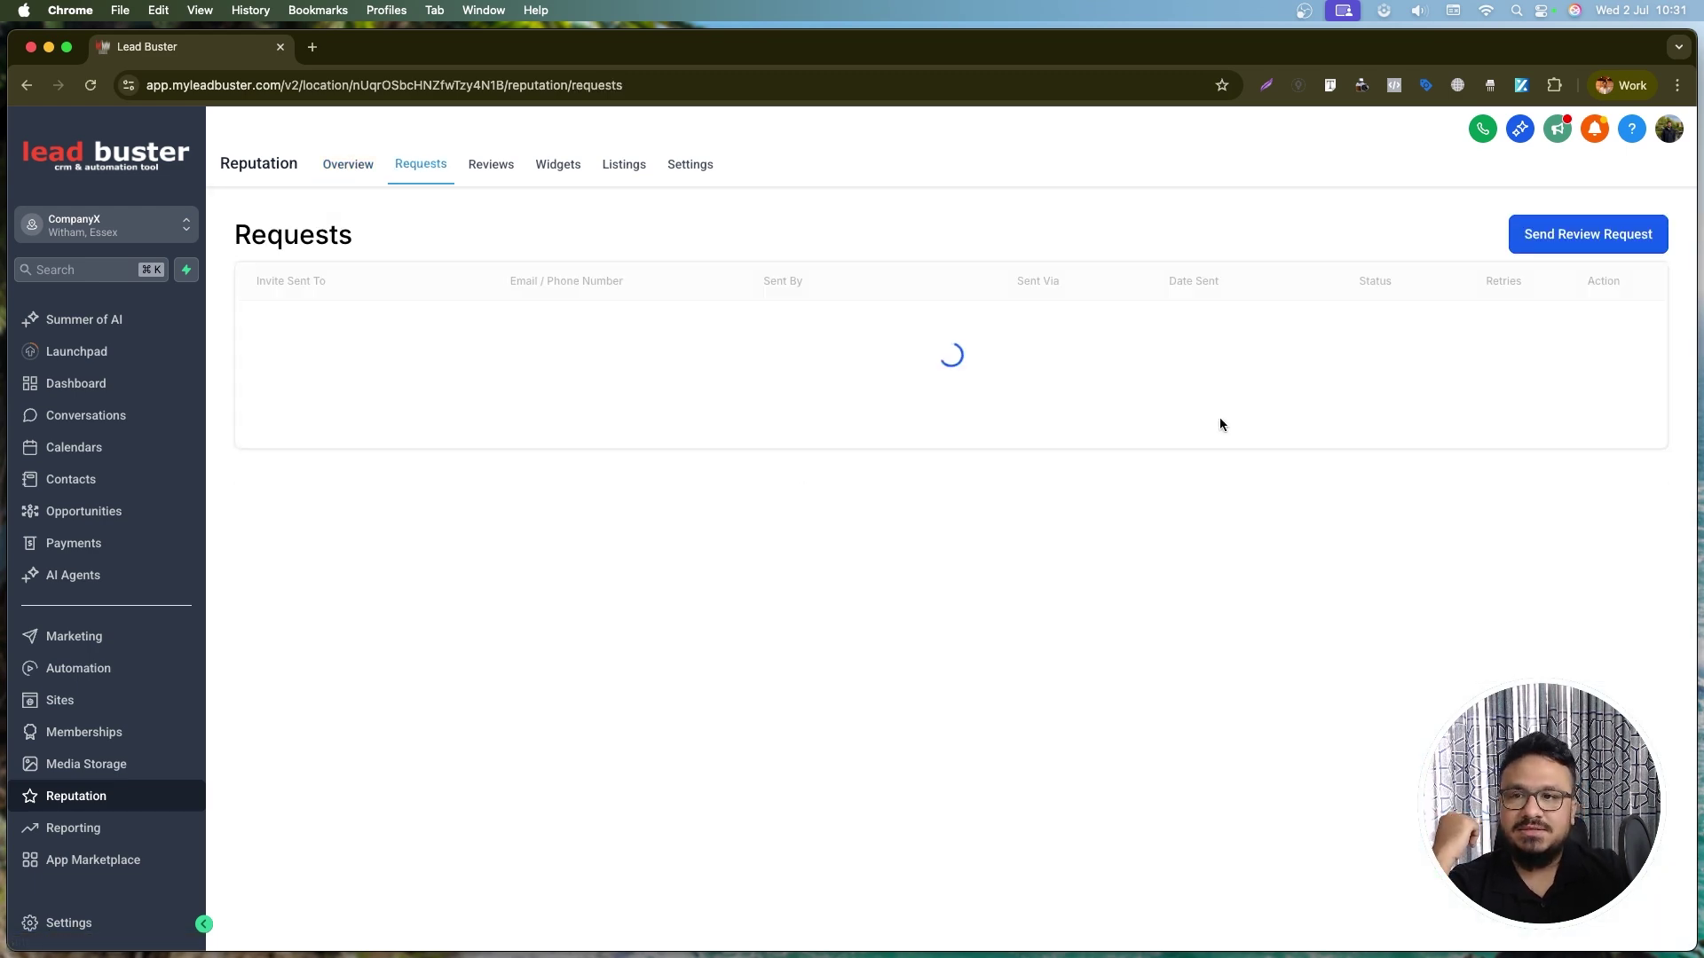
pyautogui.click(1545, 240)
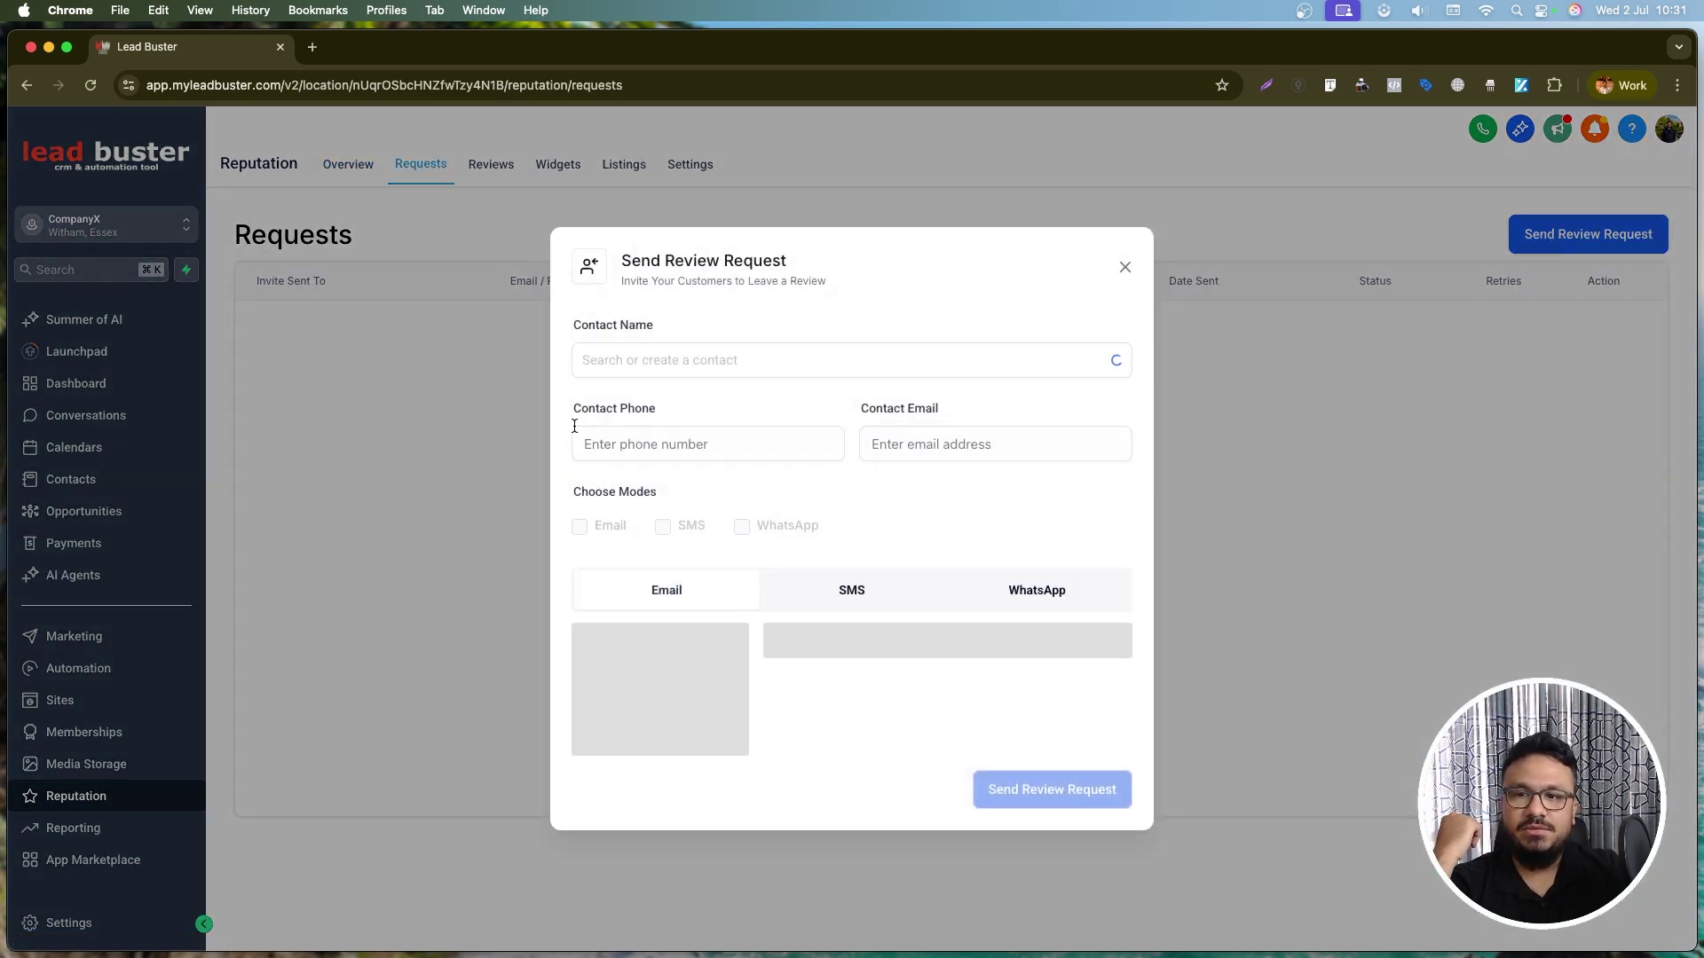
pyautogui.click(626, 348)
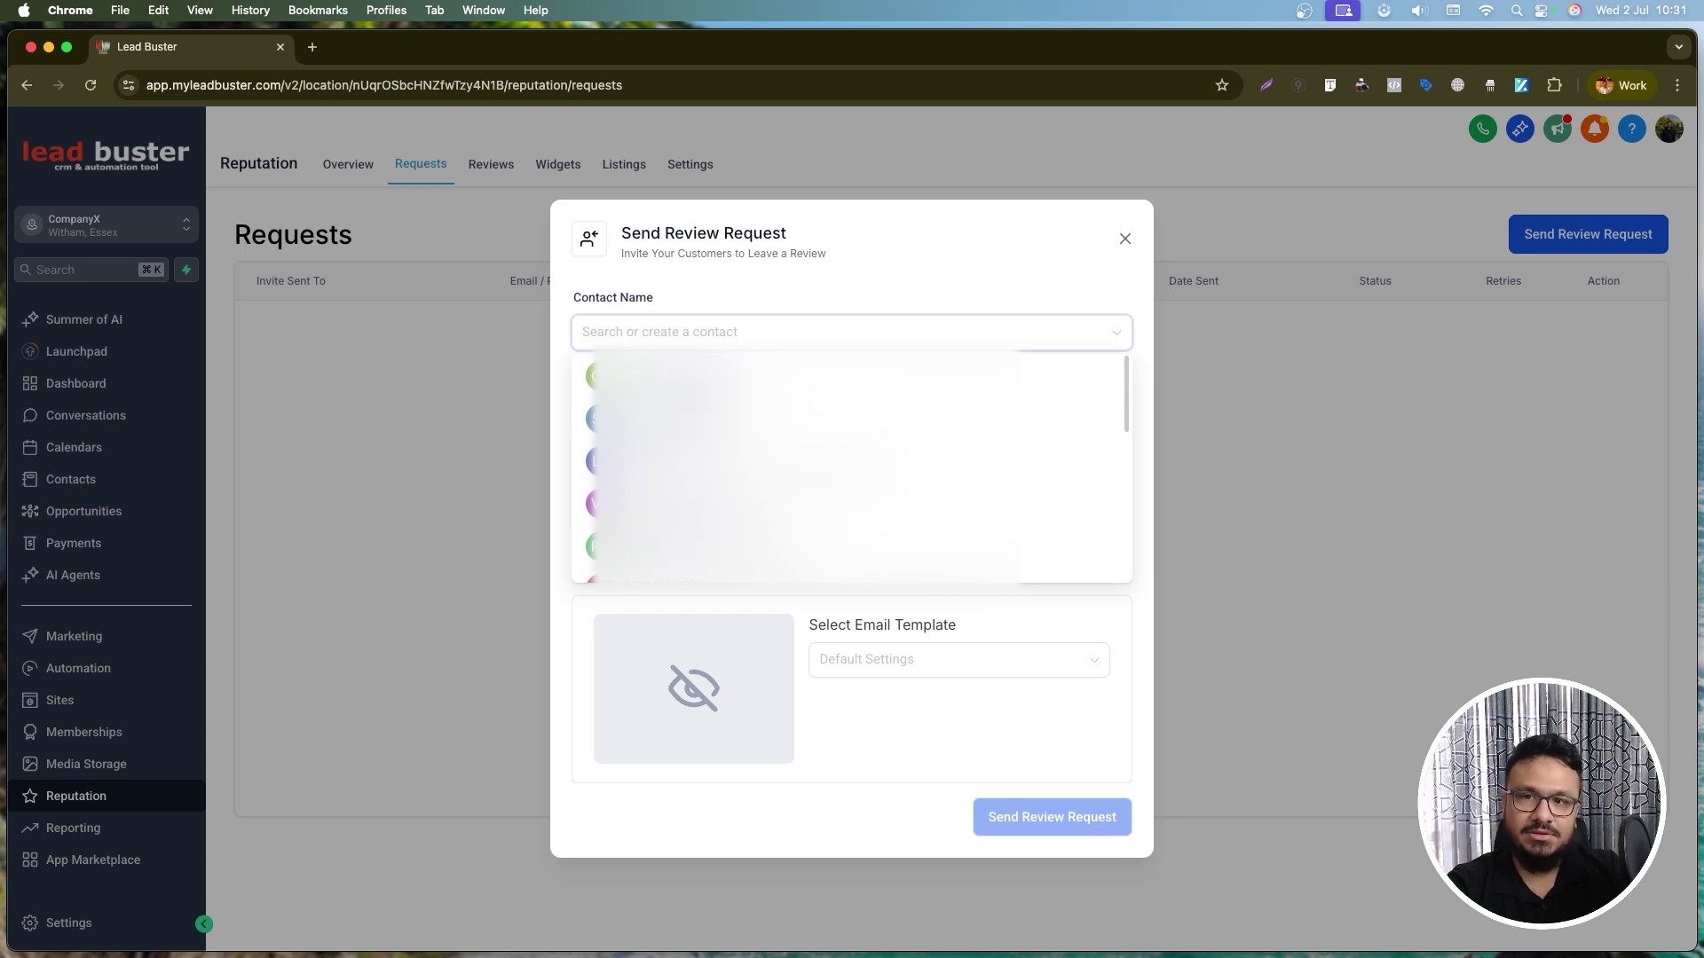
pyautogui.click(675, 412)
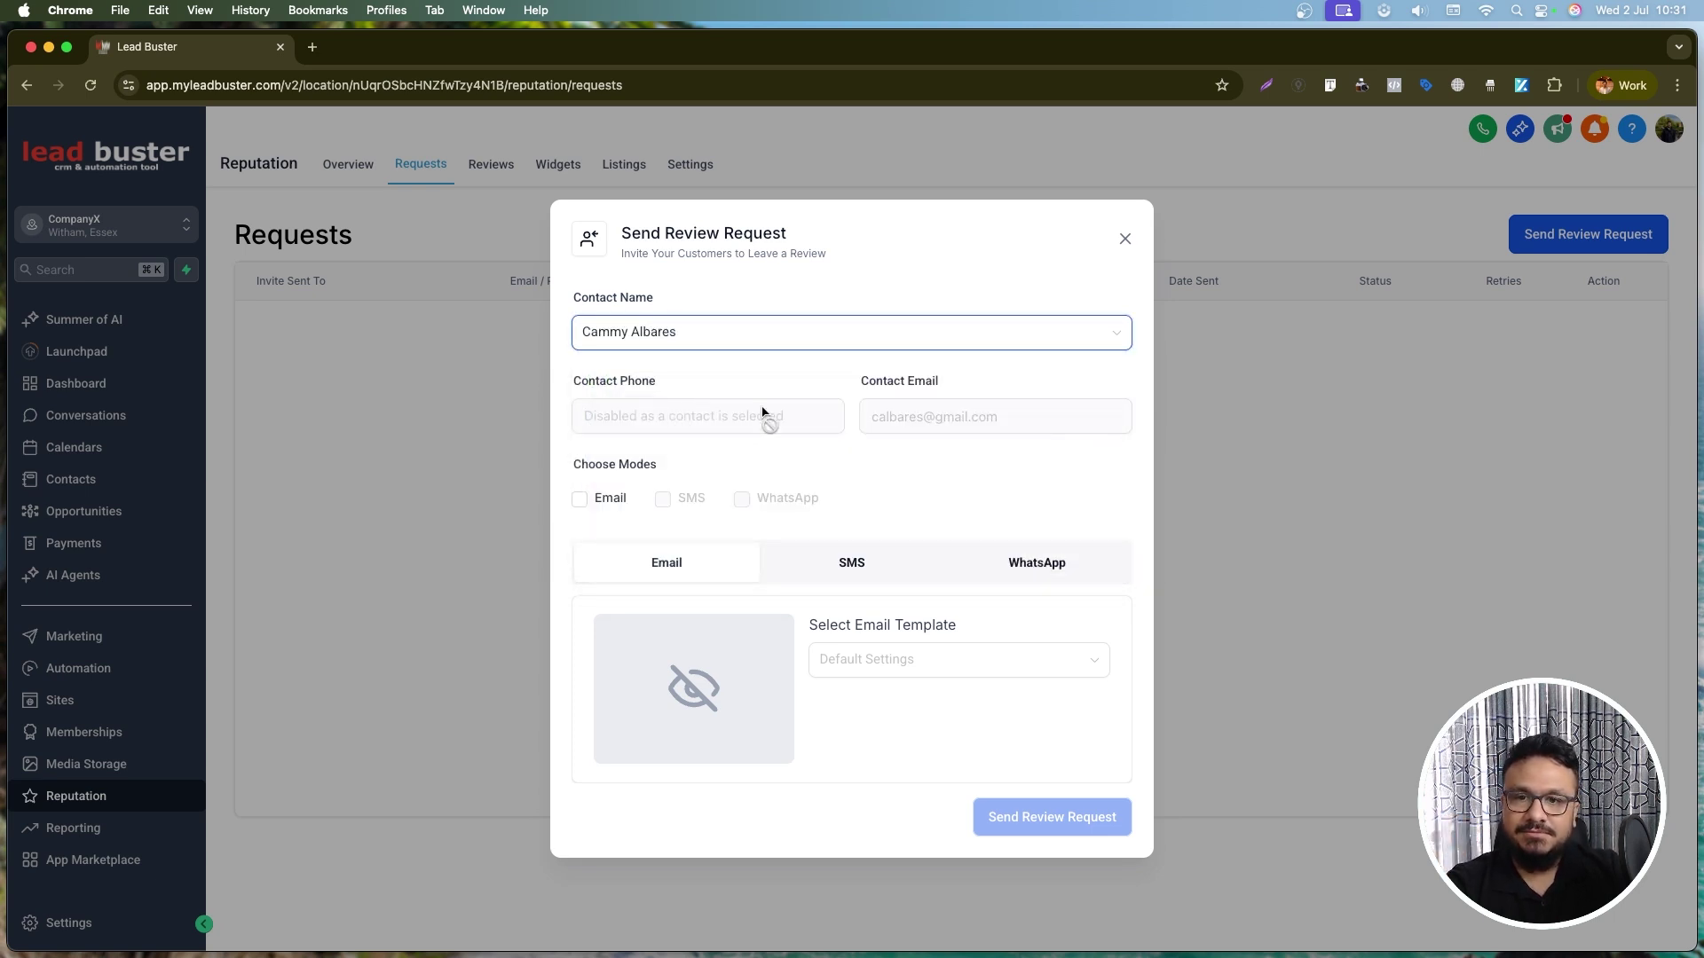
pyautogui.click(578, 499)
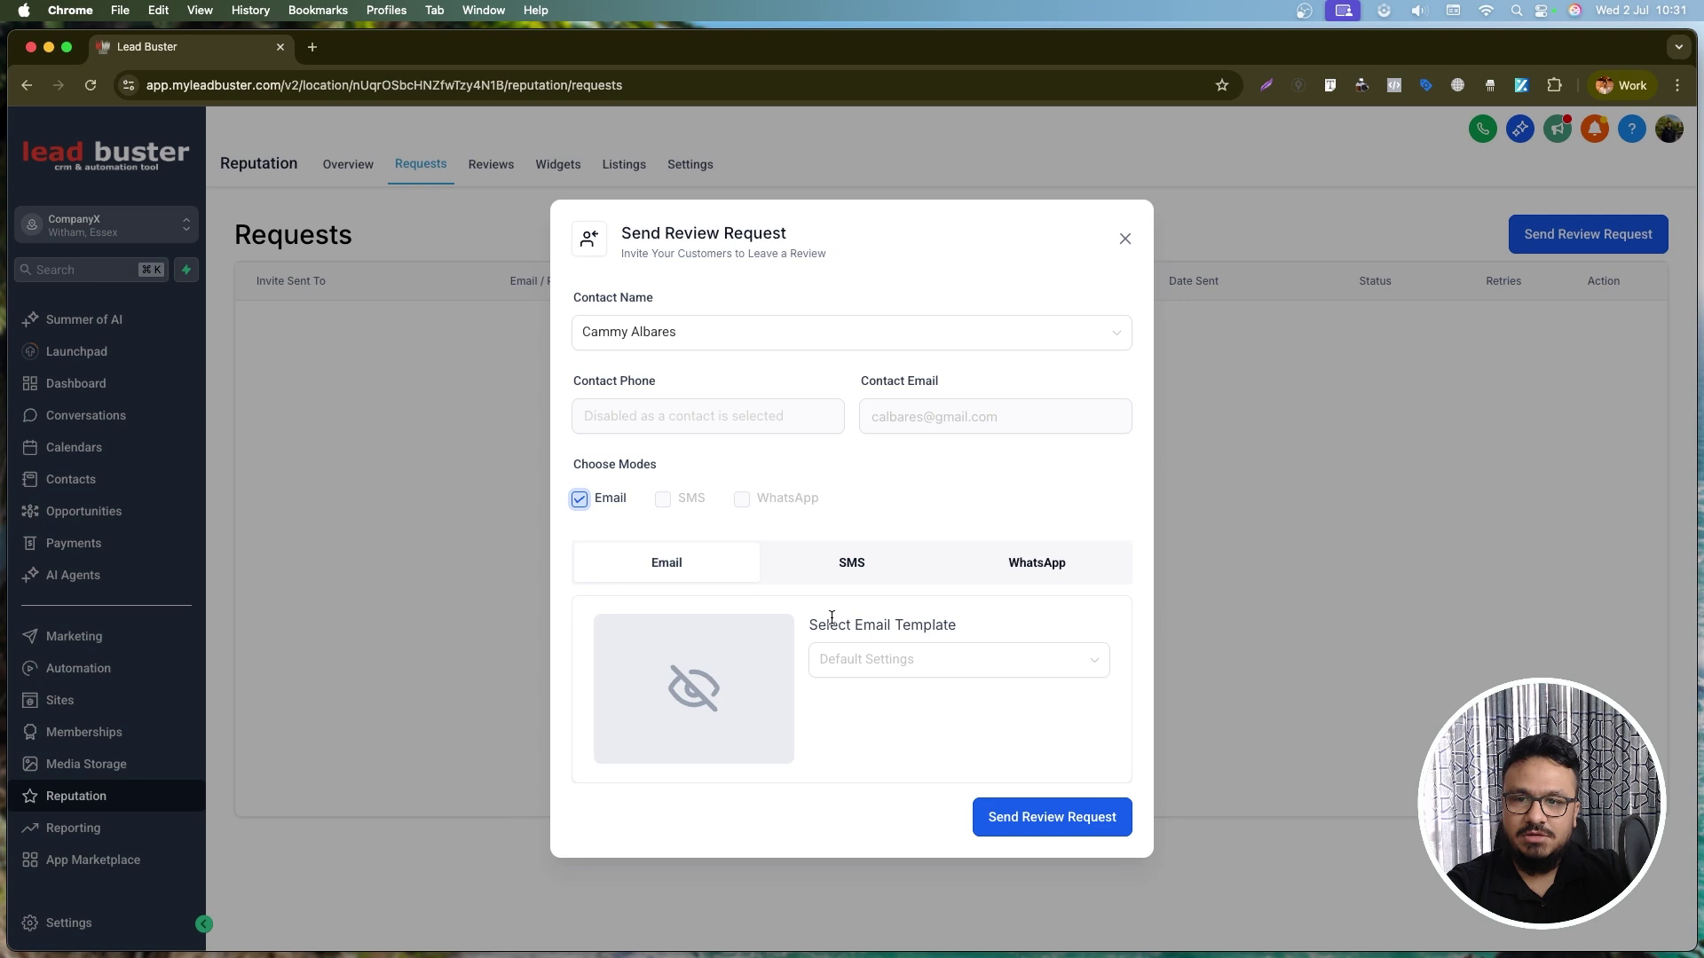
pyautogui.click(917, 673)
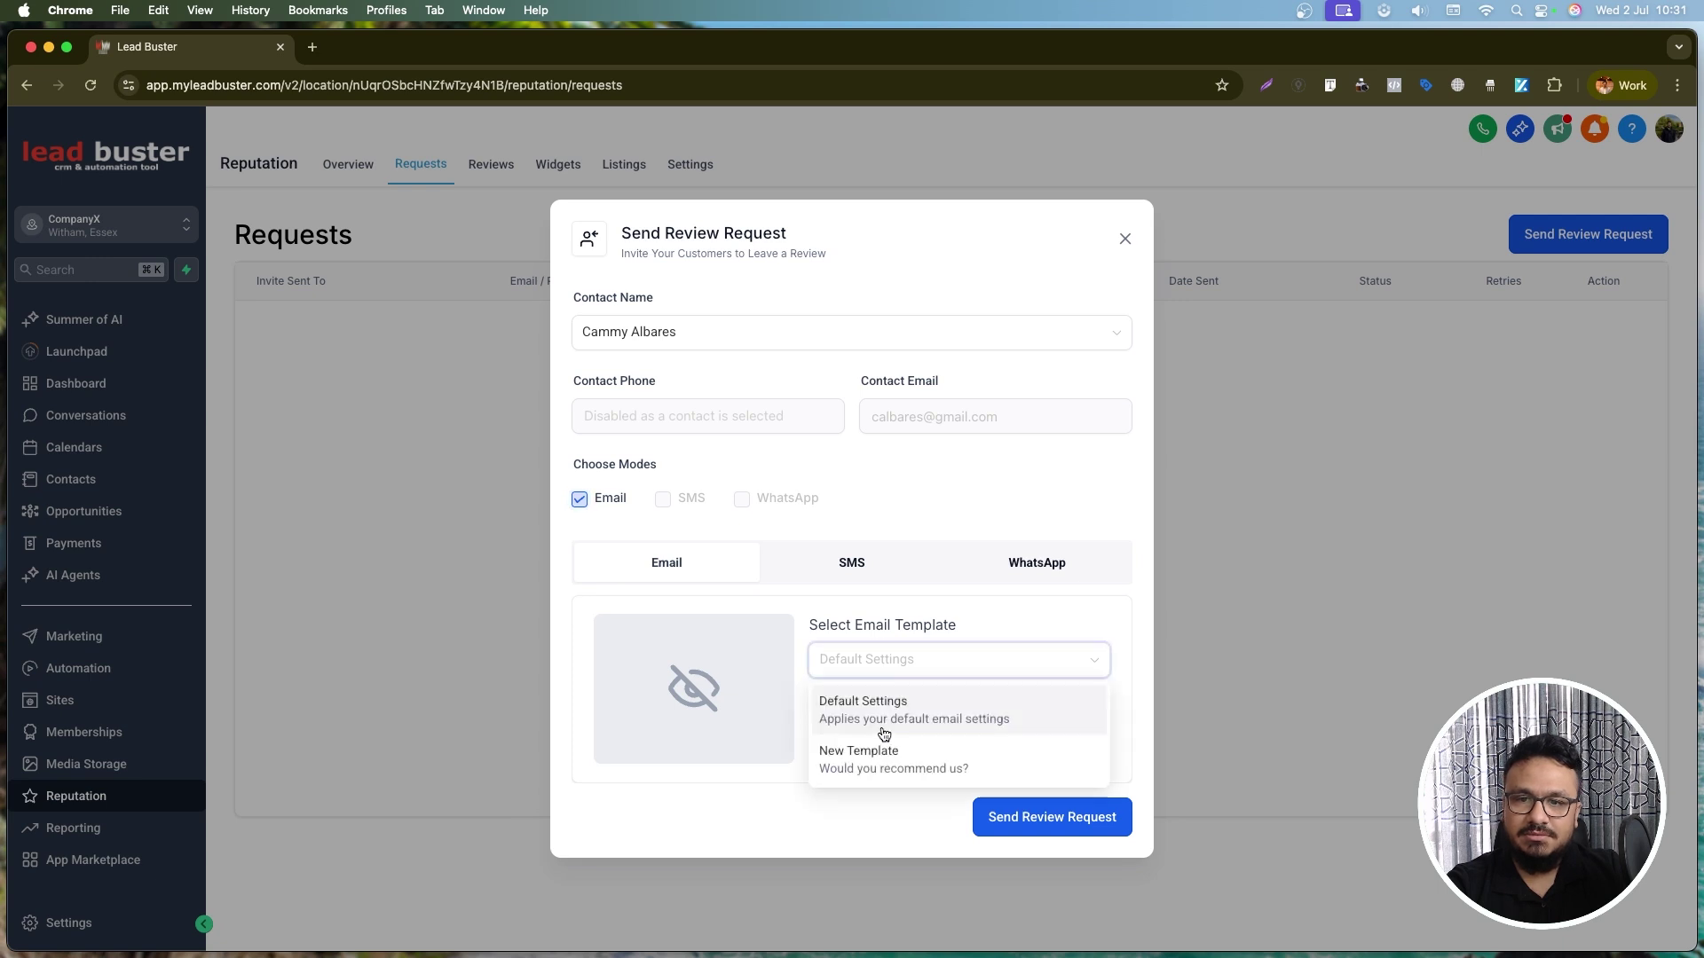
pyautogui.click(810, 657)
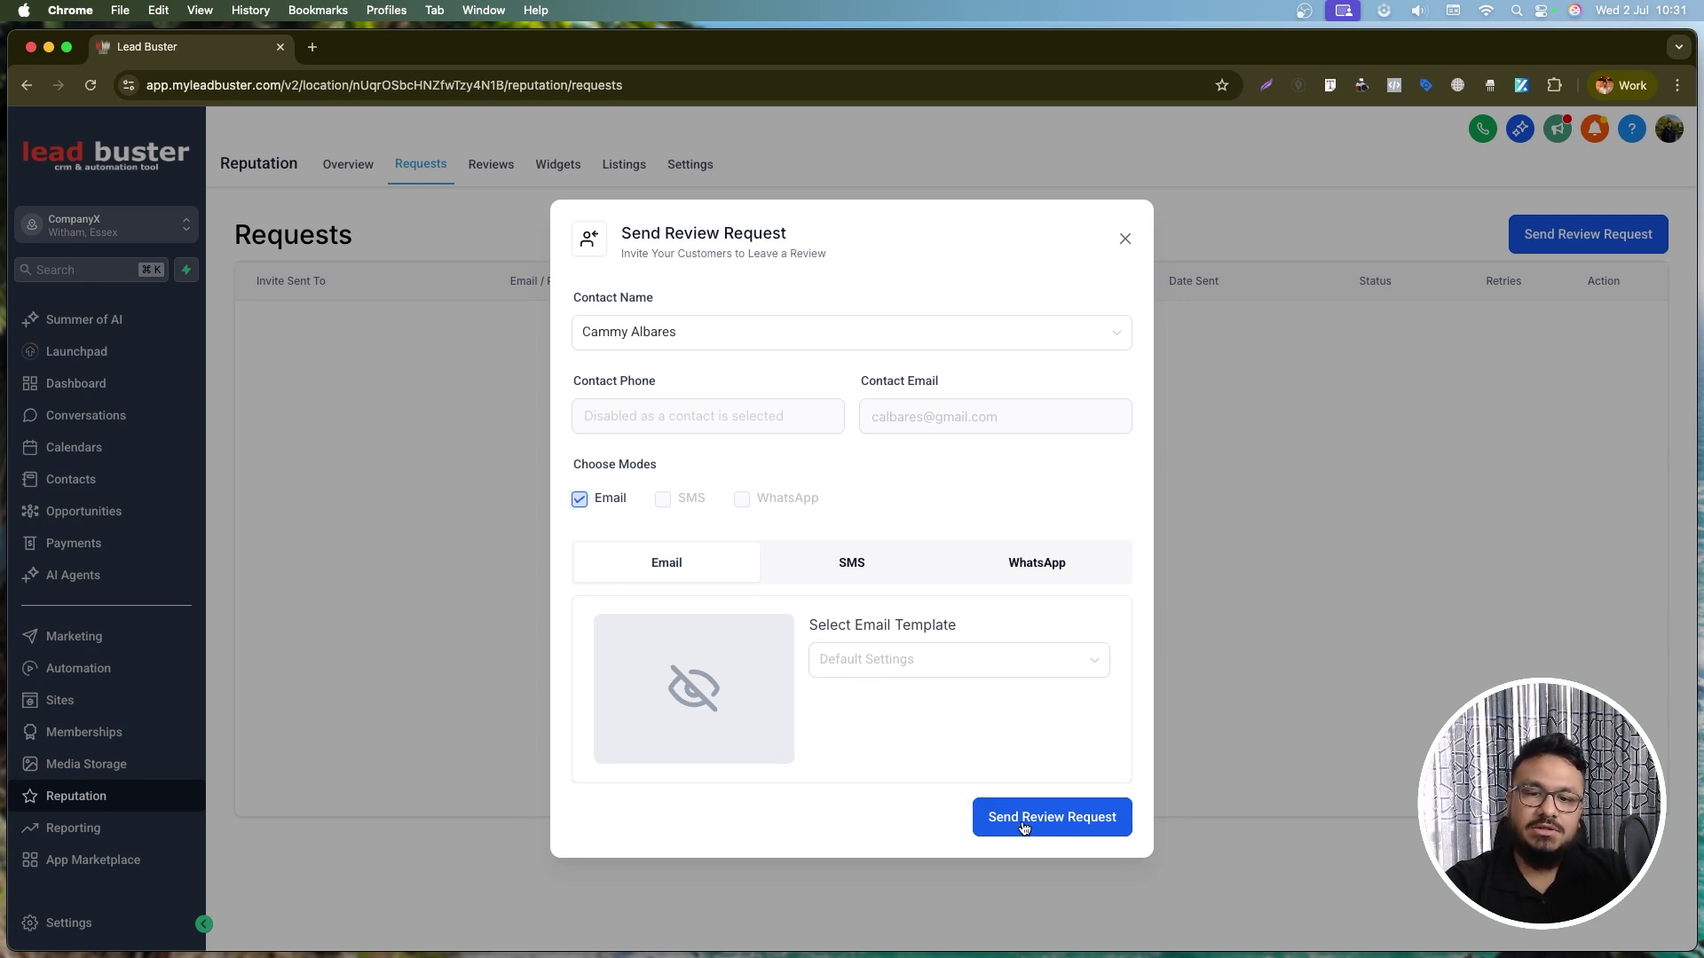
pyautogui.click(1124, 240)
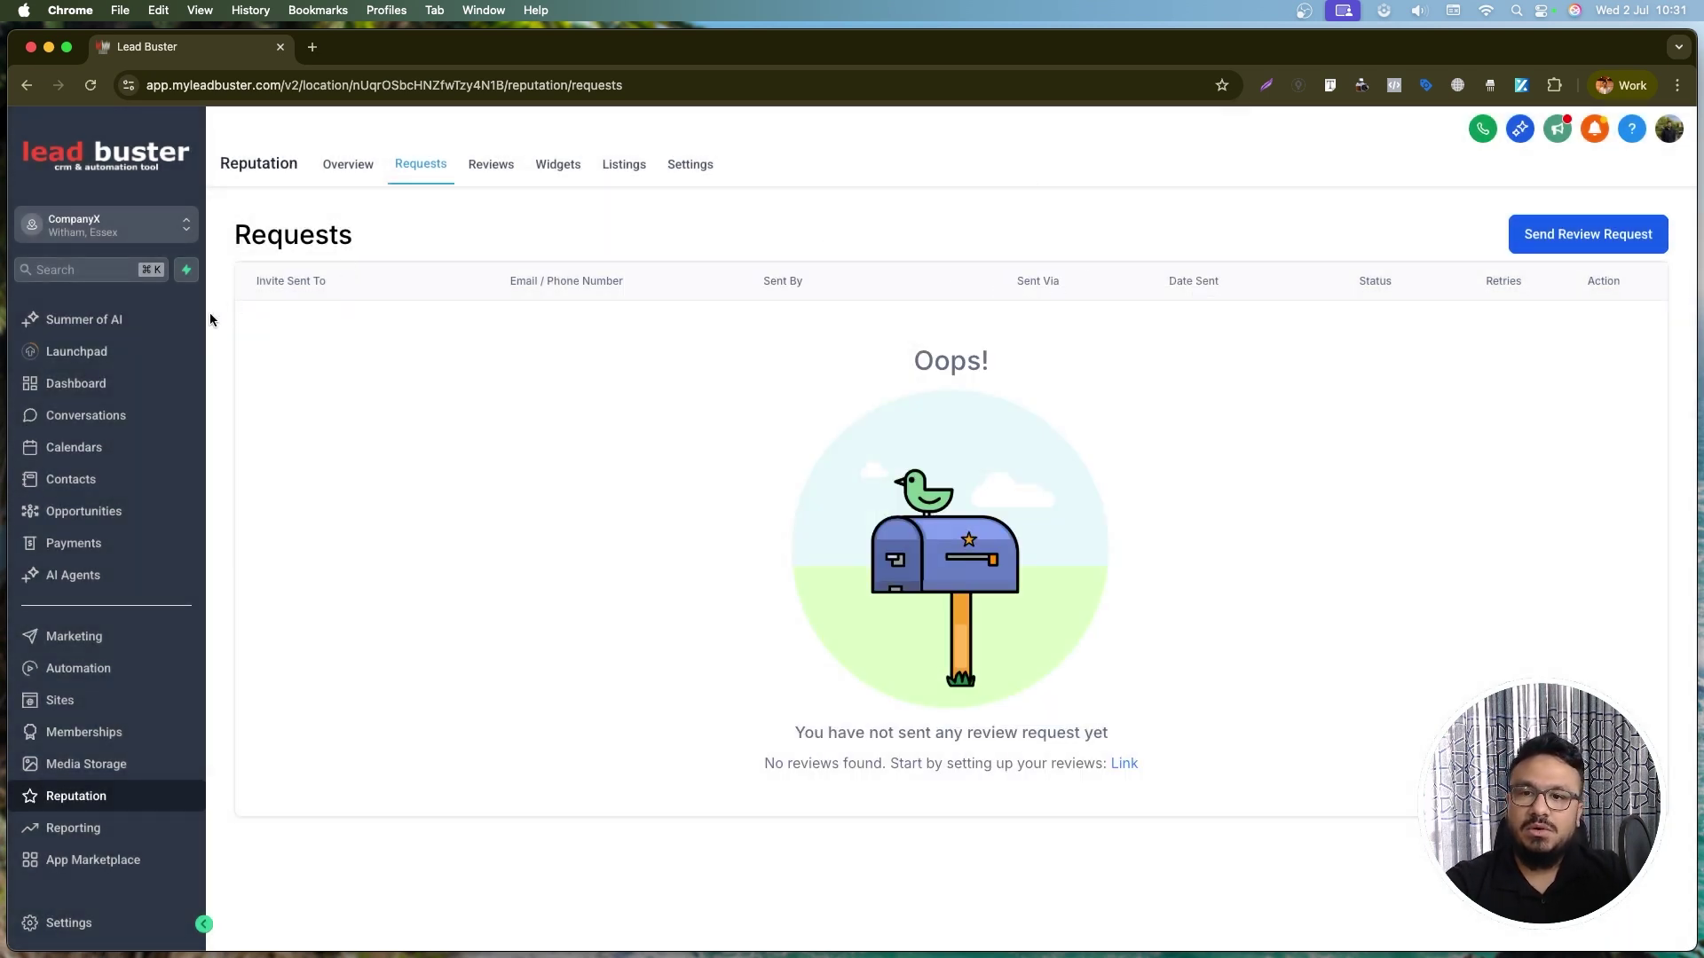
# - Look at the Reviews page, dismiss its Facebook note, and open the Reputation settings
pyautogui.click(473, 181)
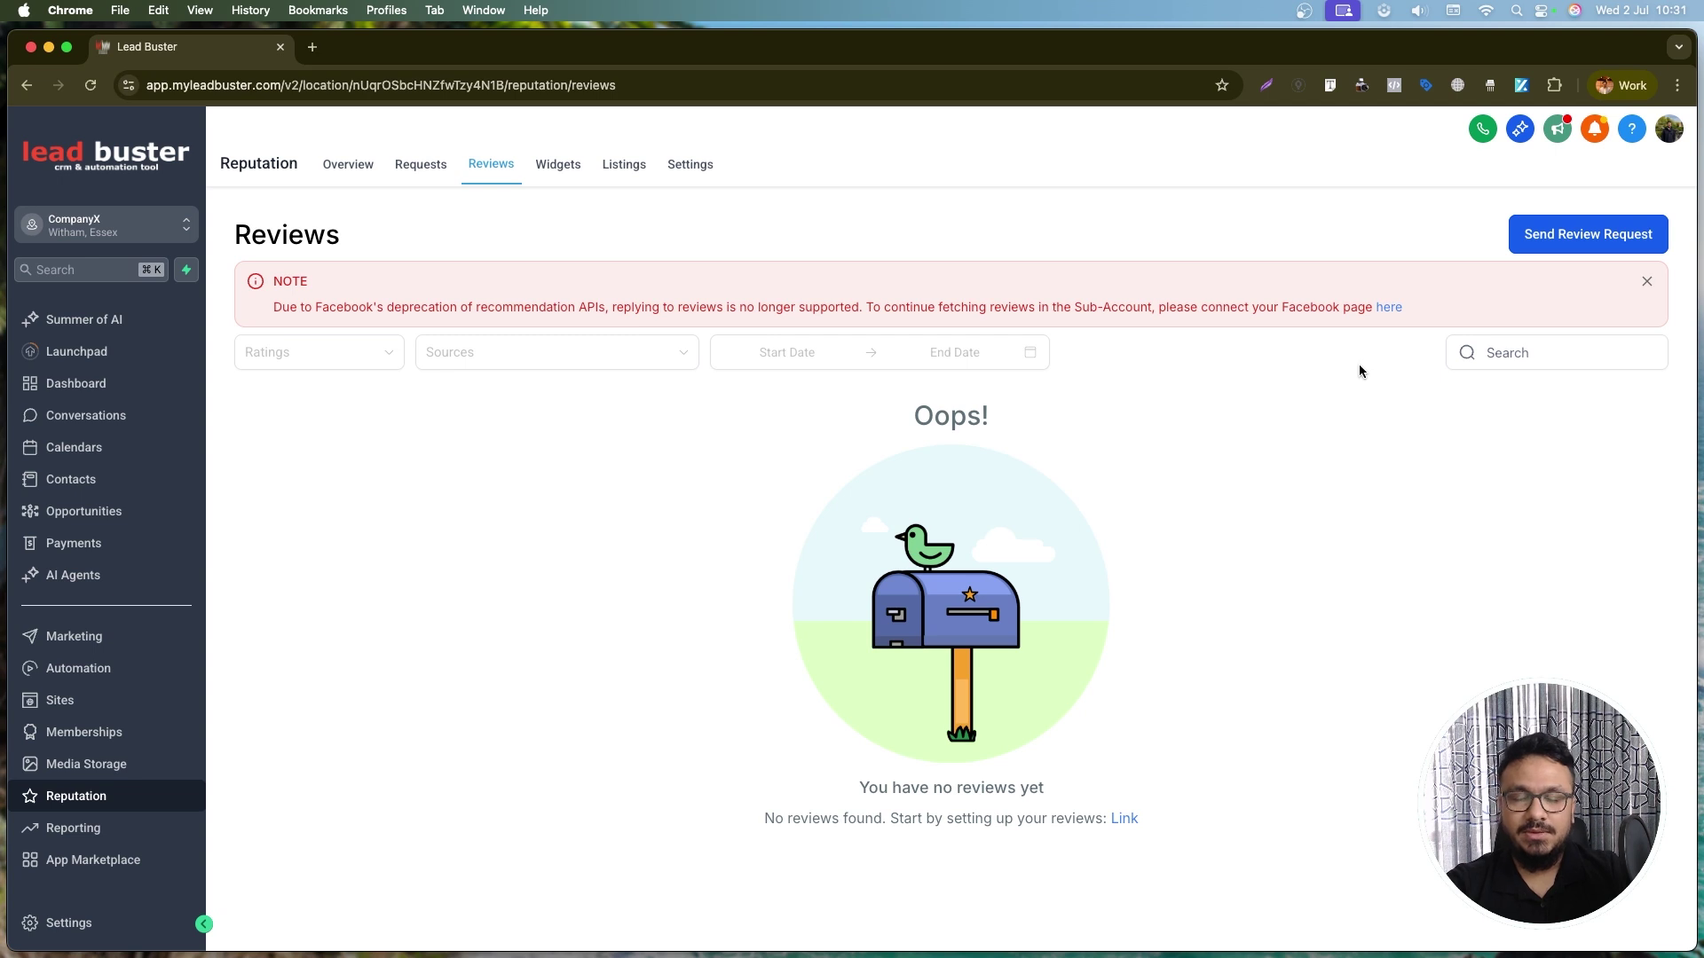
pyautogui.click(1646, 282)
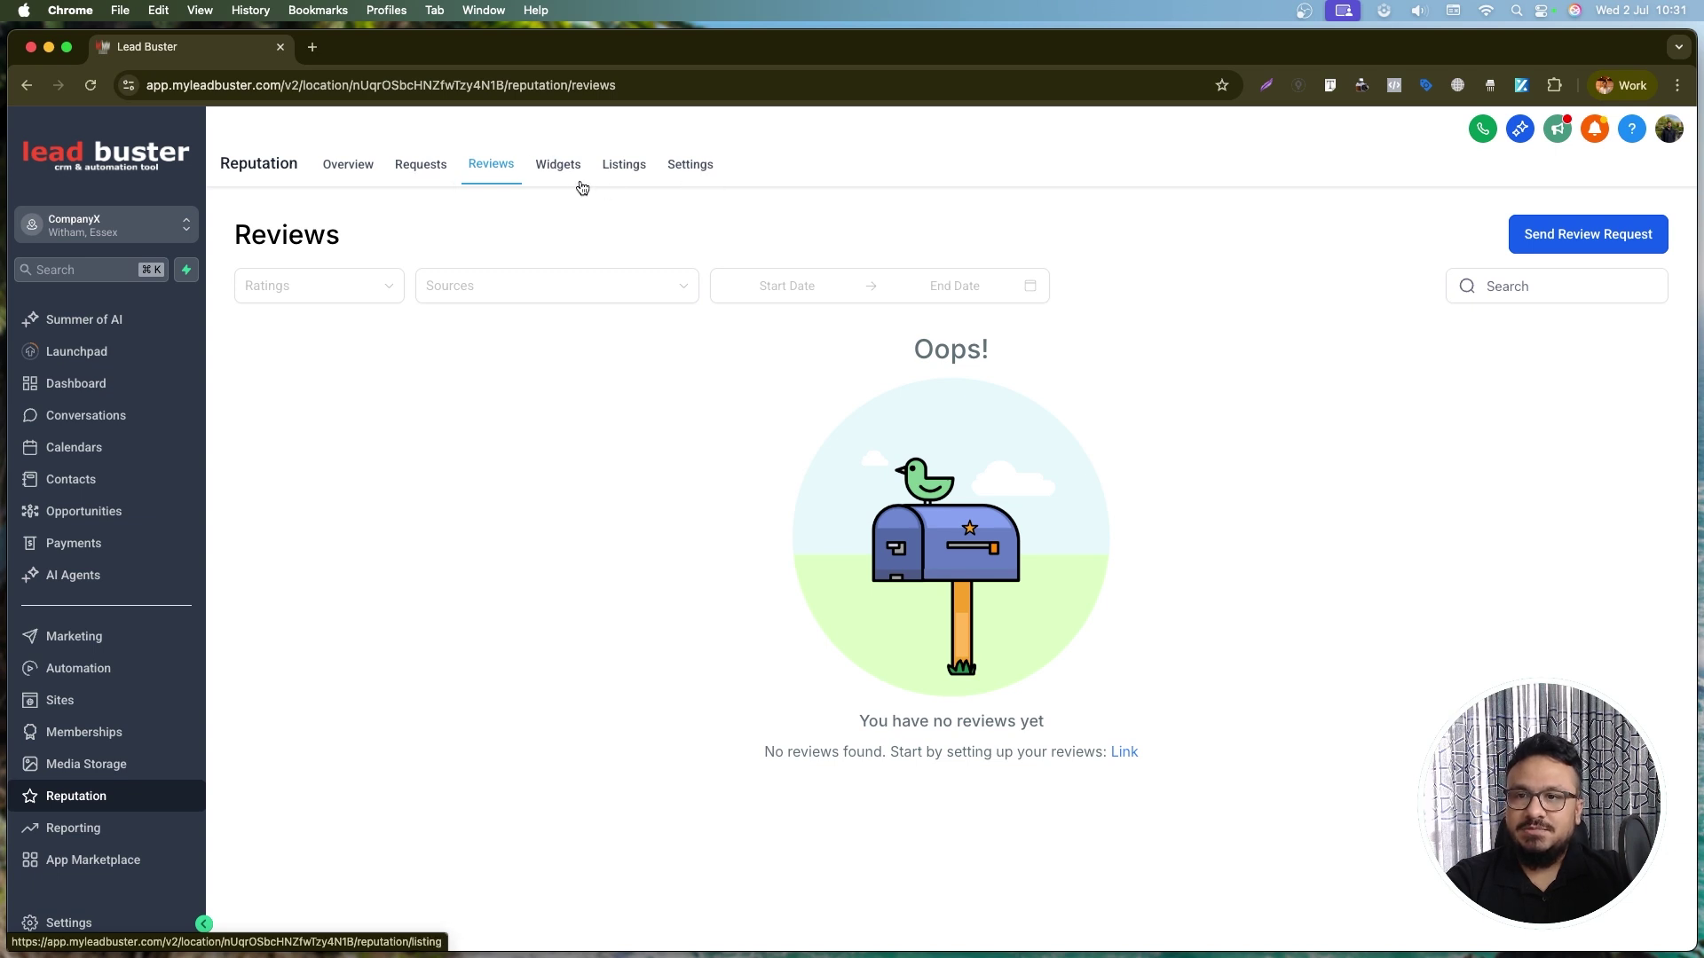
pyautogui.click(695, 174)
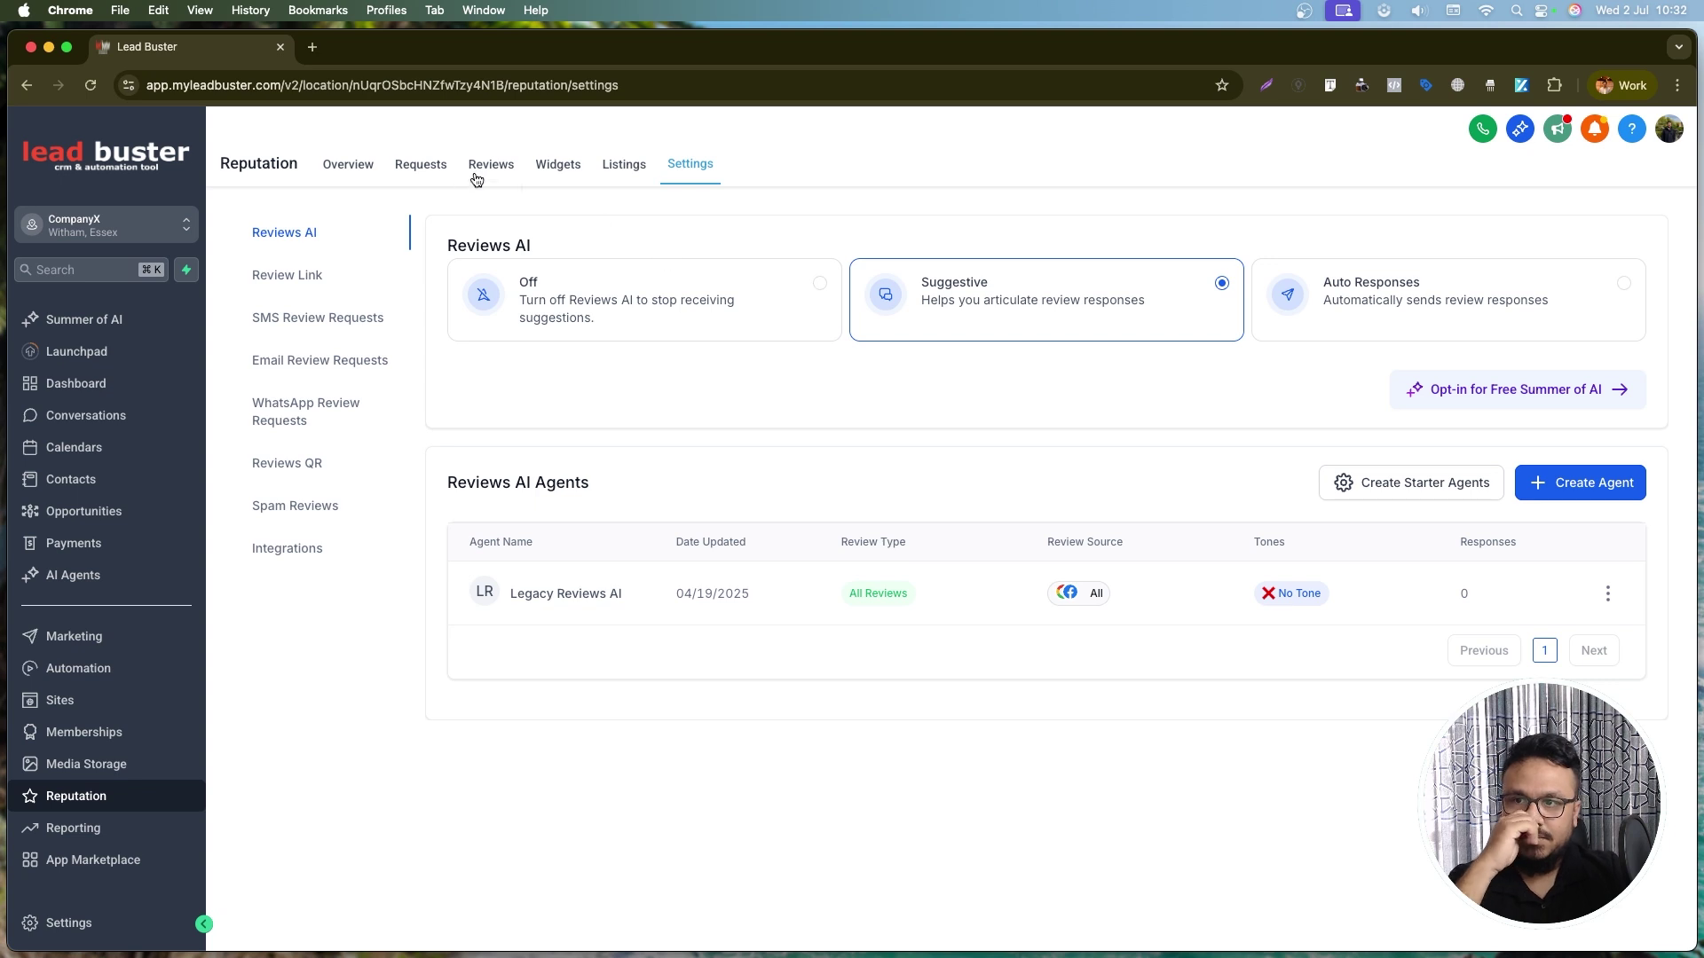
# - Revisit the Reviews page, try the Auto Responses mode for Reviews AI in the Reputation settings, and restore Suggestive
pyautogui.click(503, 166)
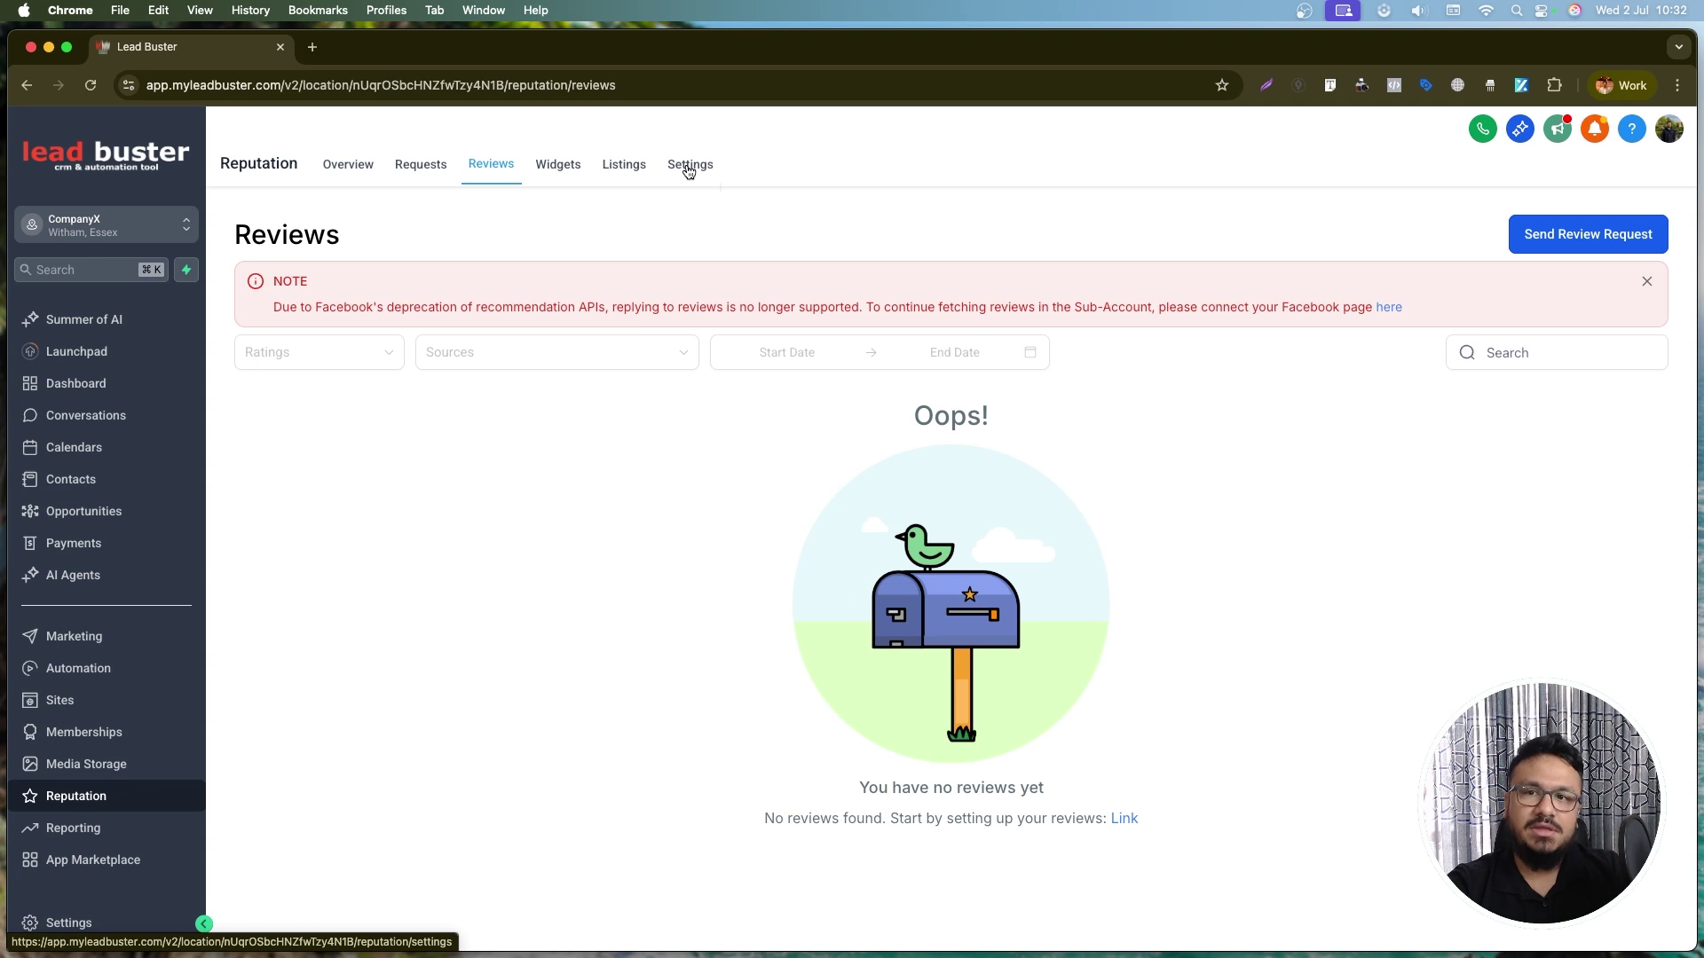
pyautogui.click(689, 169)
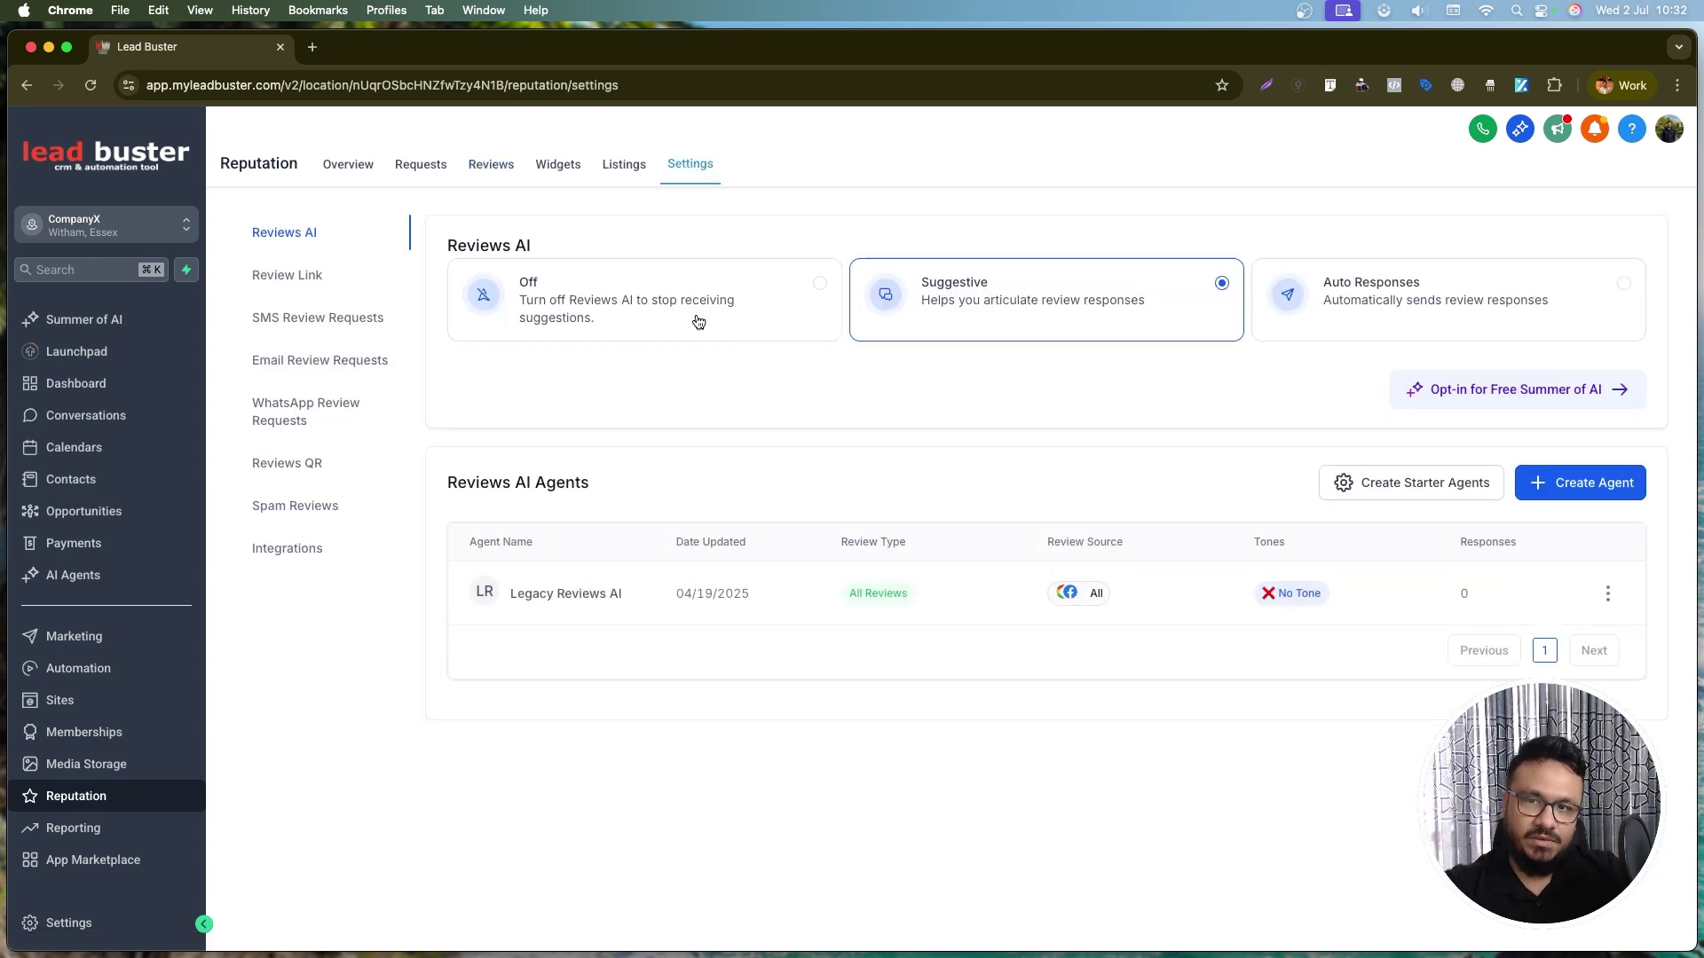
pyautogui.click(1471, 293)
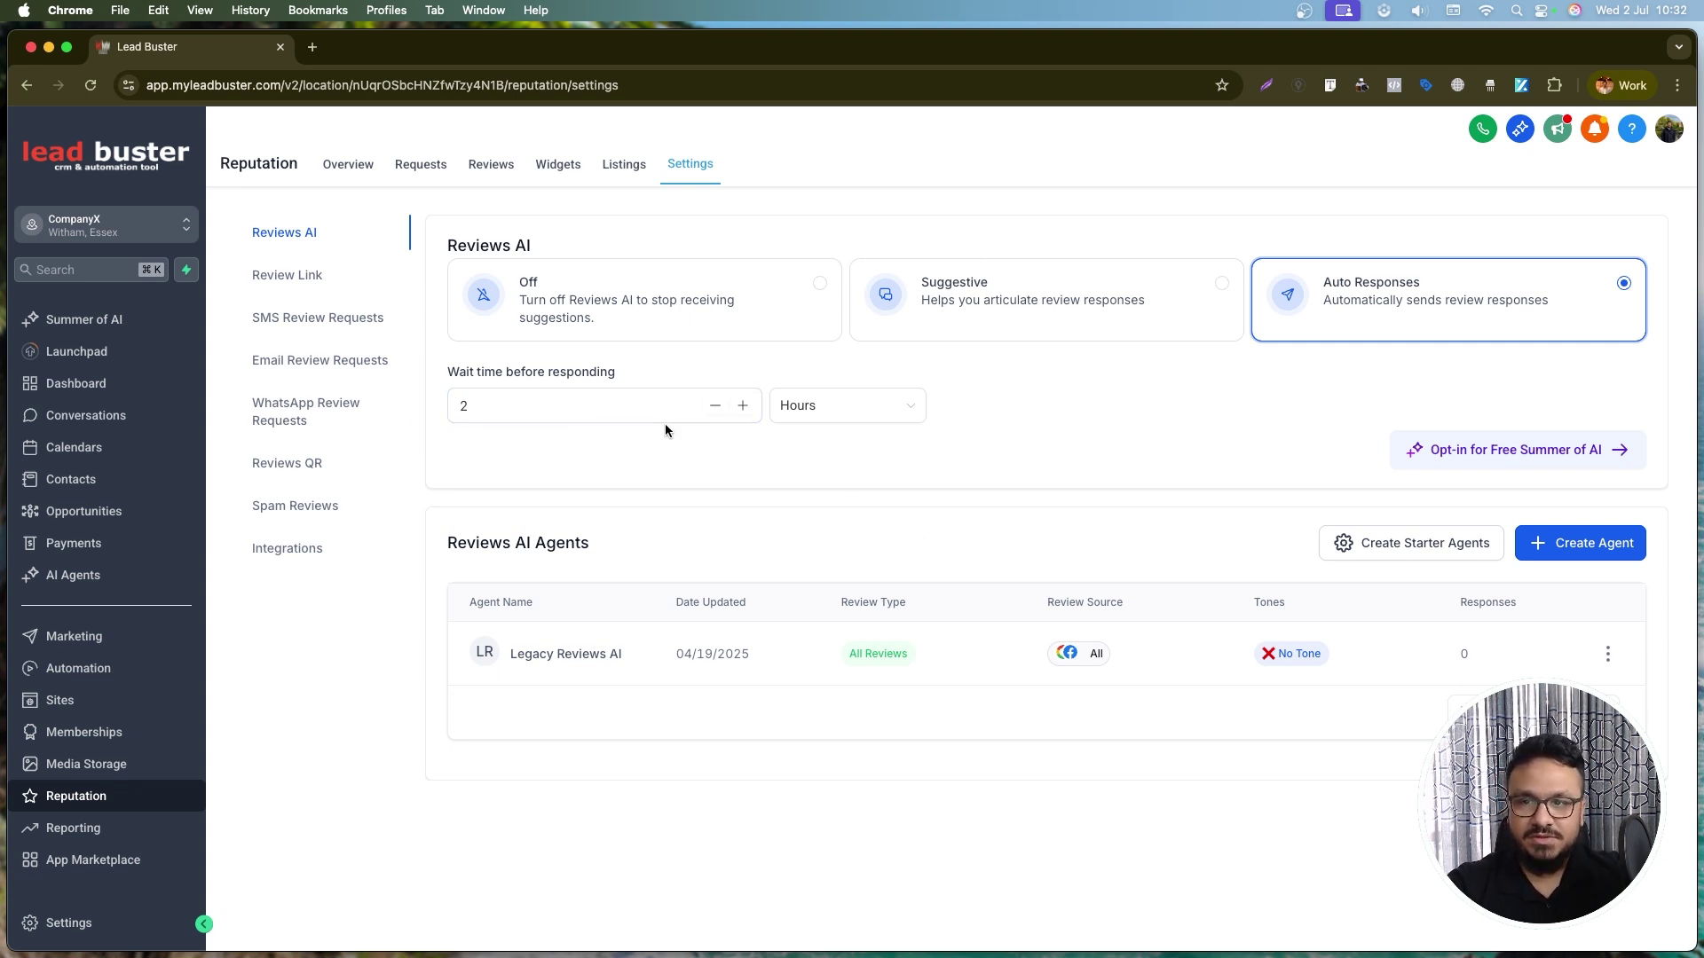
pyautogui.click(974, 304)
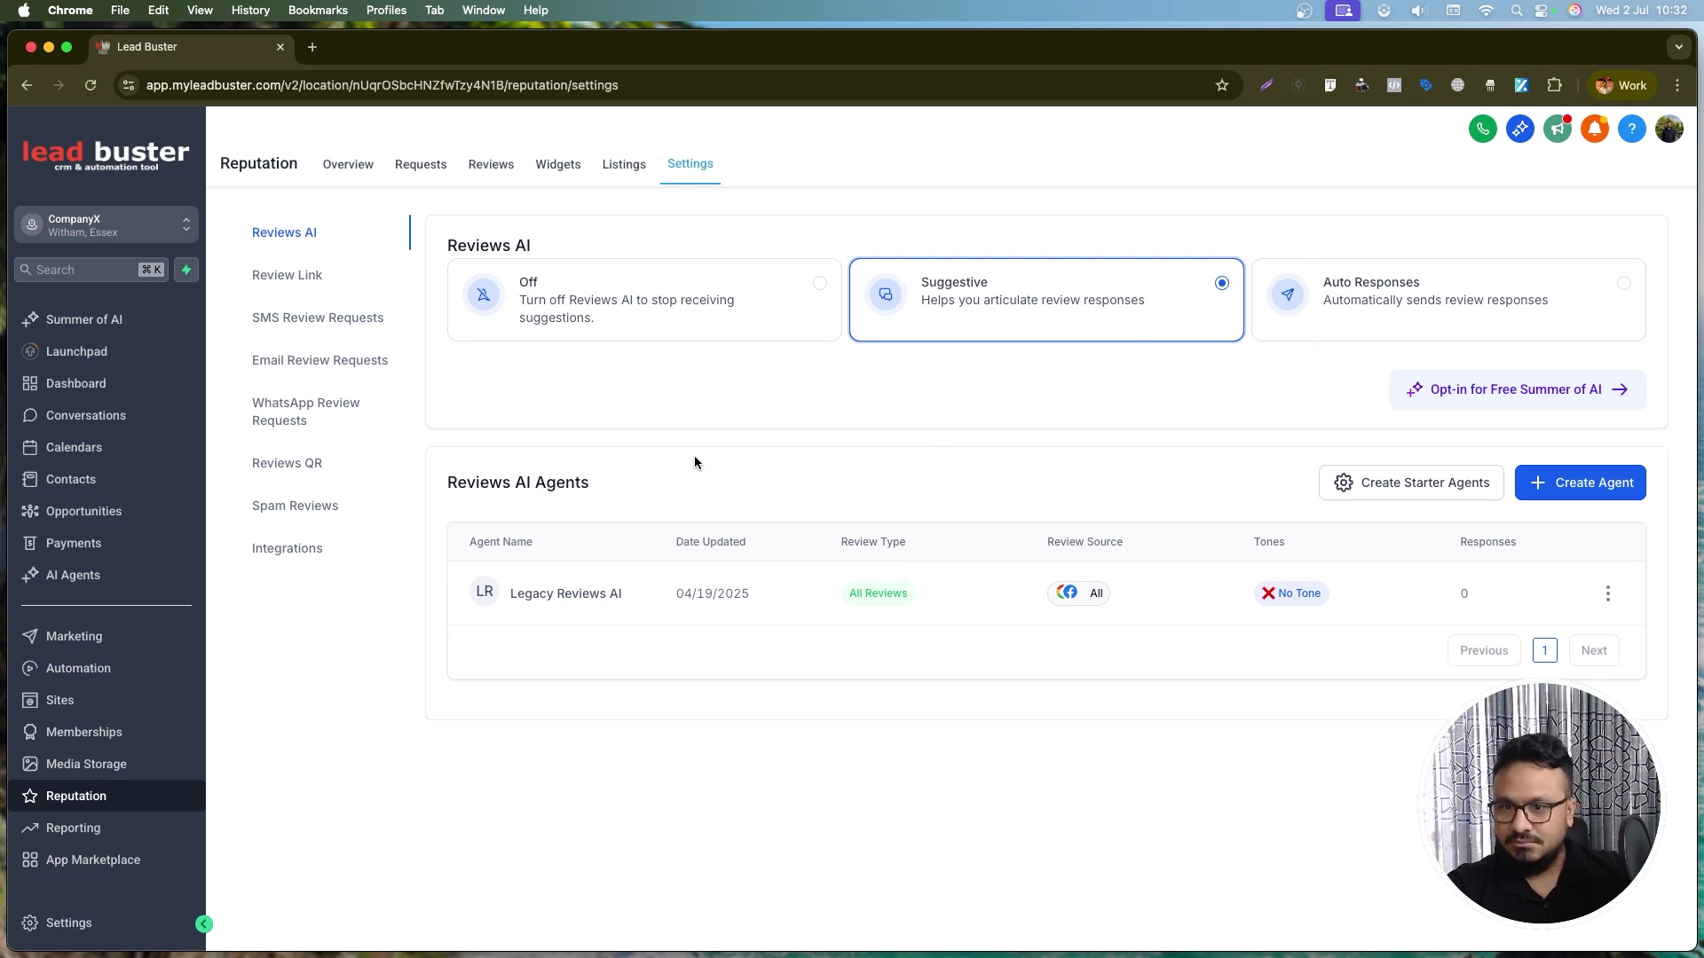
# - Open the Review Link settings and test the Google review link in a new browser tab, closing that tab when done
pyautogui.click(321, 279)
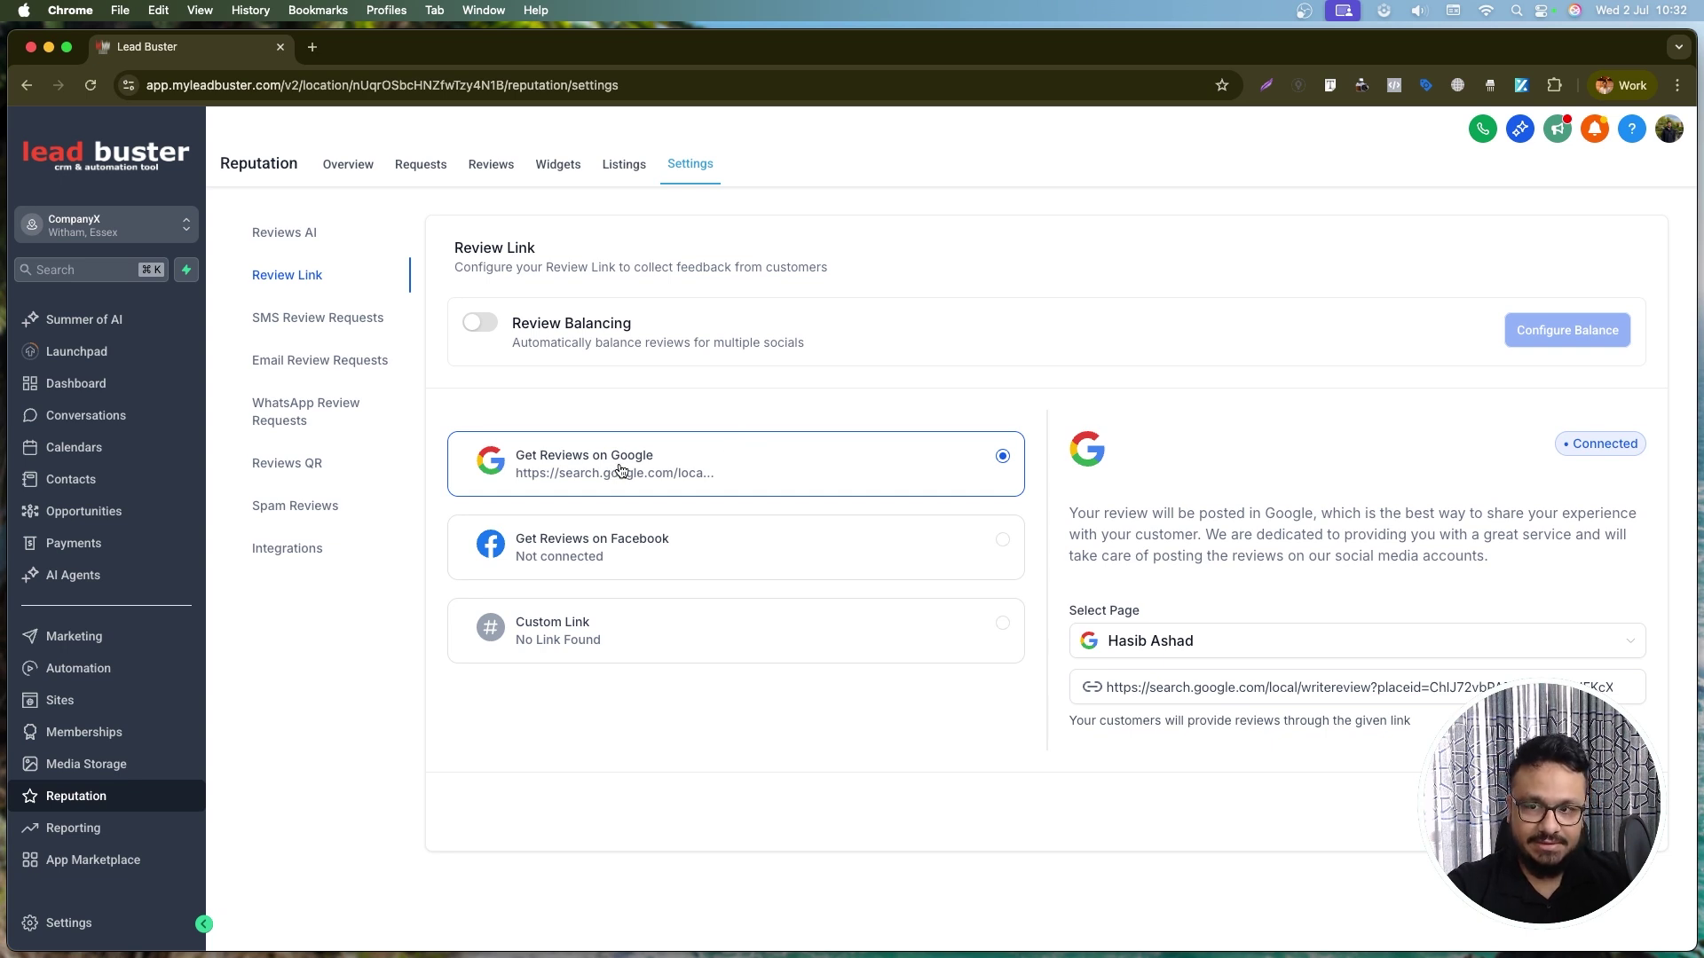
pyautogui.click(1206, 691)
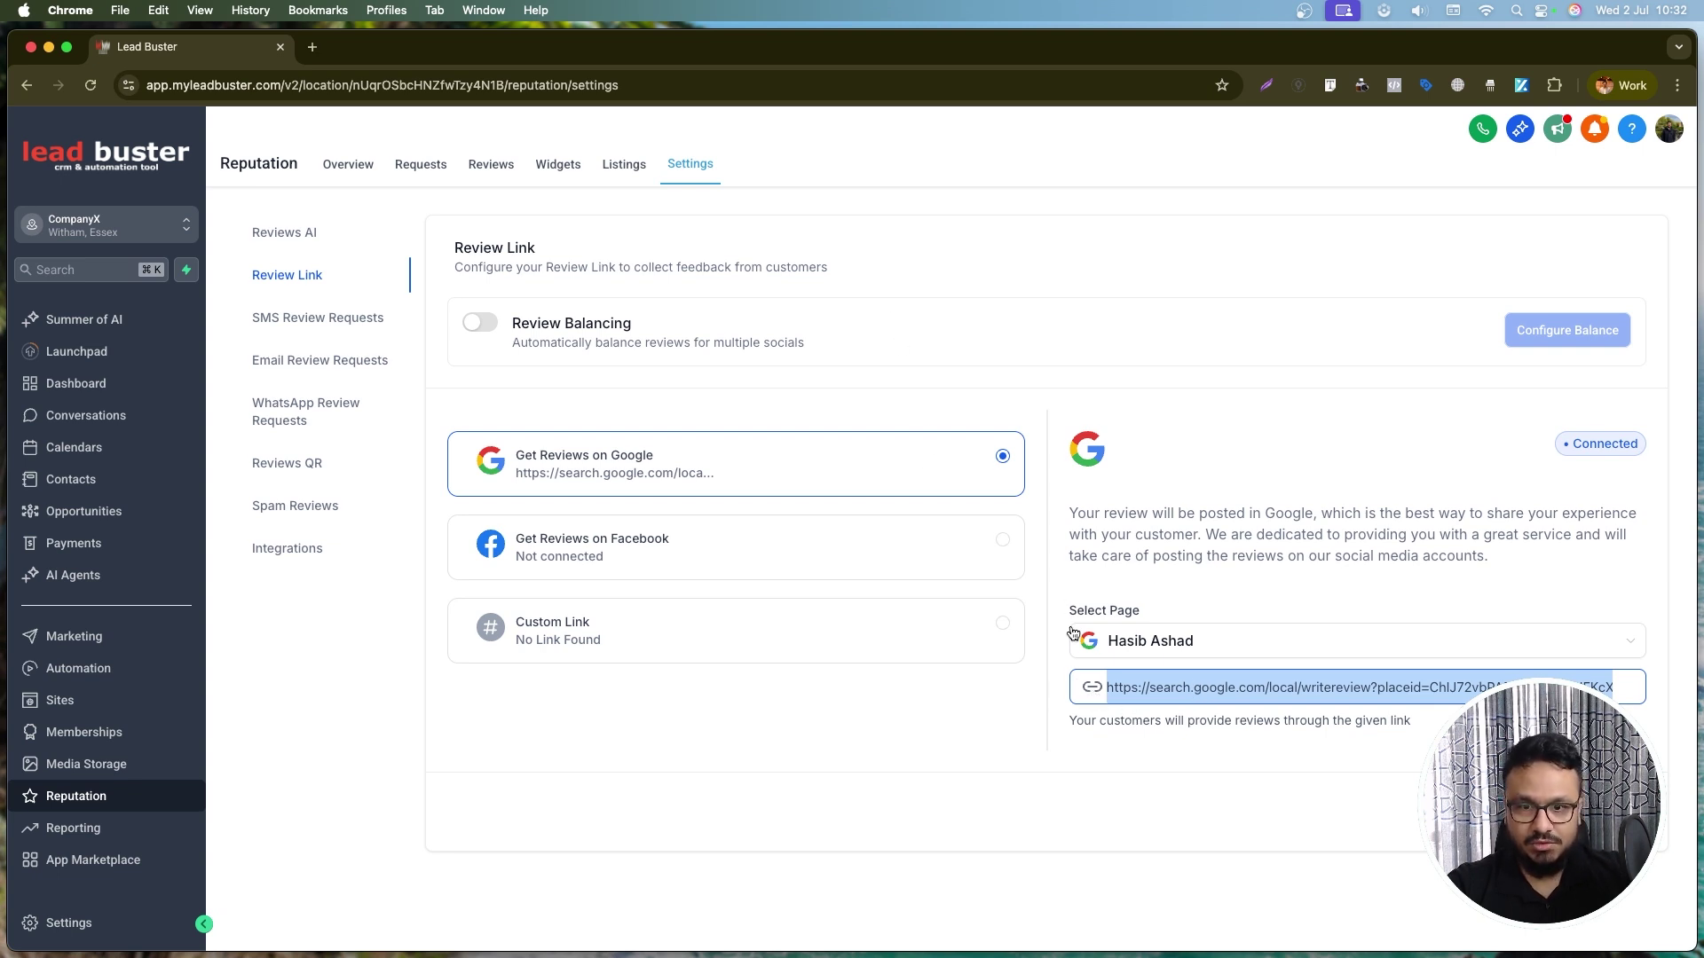
pyautogui.click(1090, 690)
pyautogui.click(315, 46)
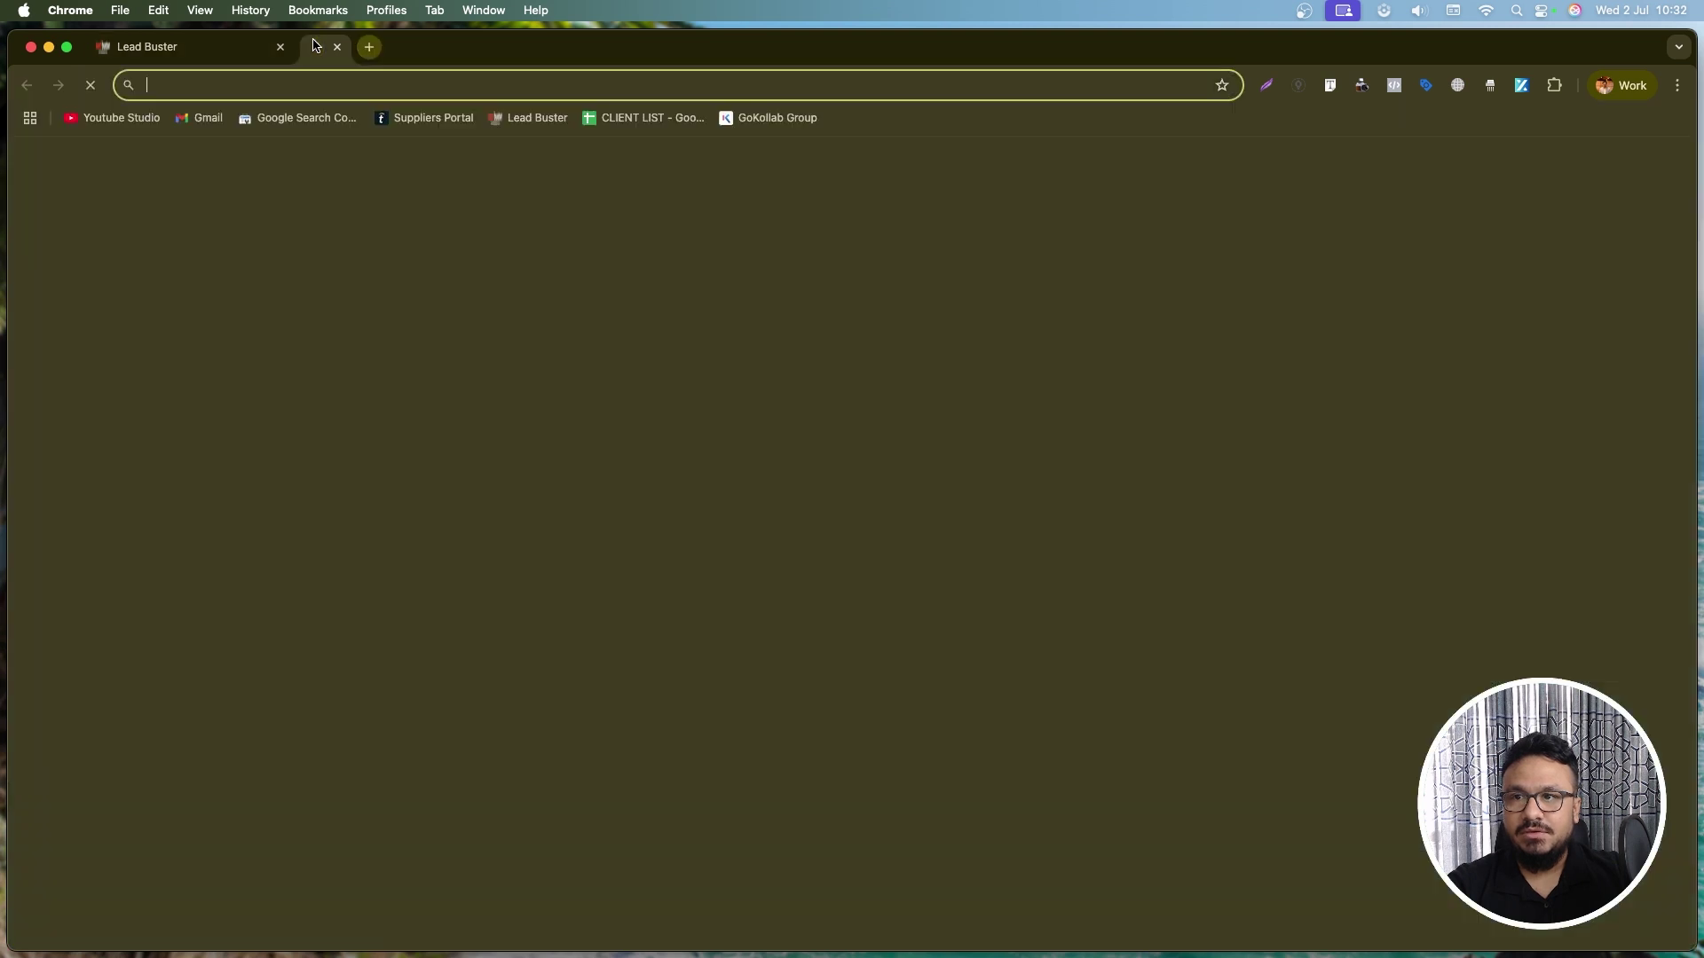
pyautogui.write('https://search.google.com/local/writereview?placeid=ChIJ72vbPA5fVCIR2KmHFKcXwJA')
pyautogui.press('Return')
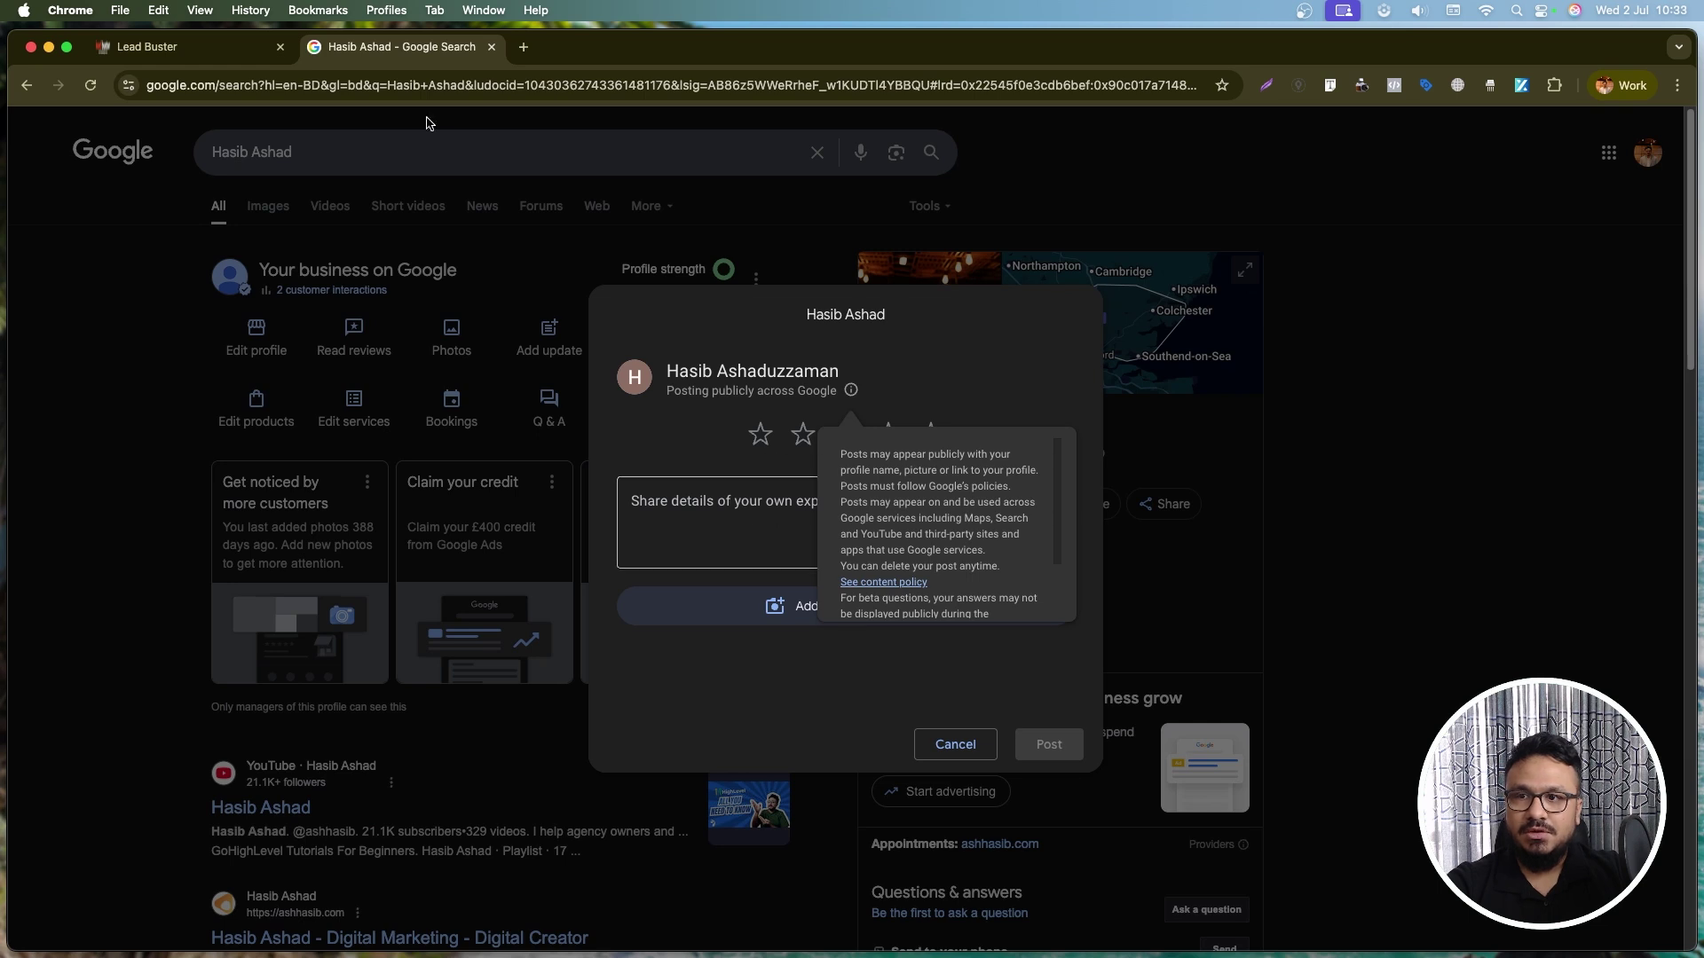
pyautogui.press('super+w')
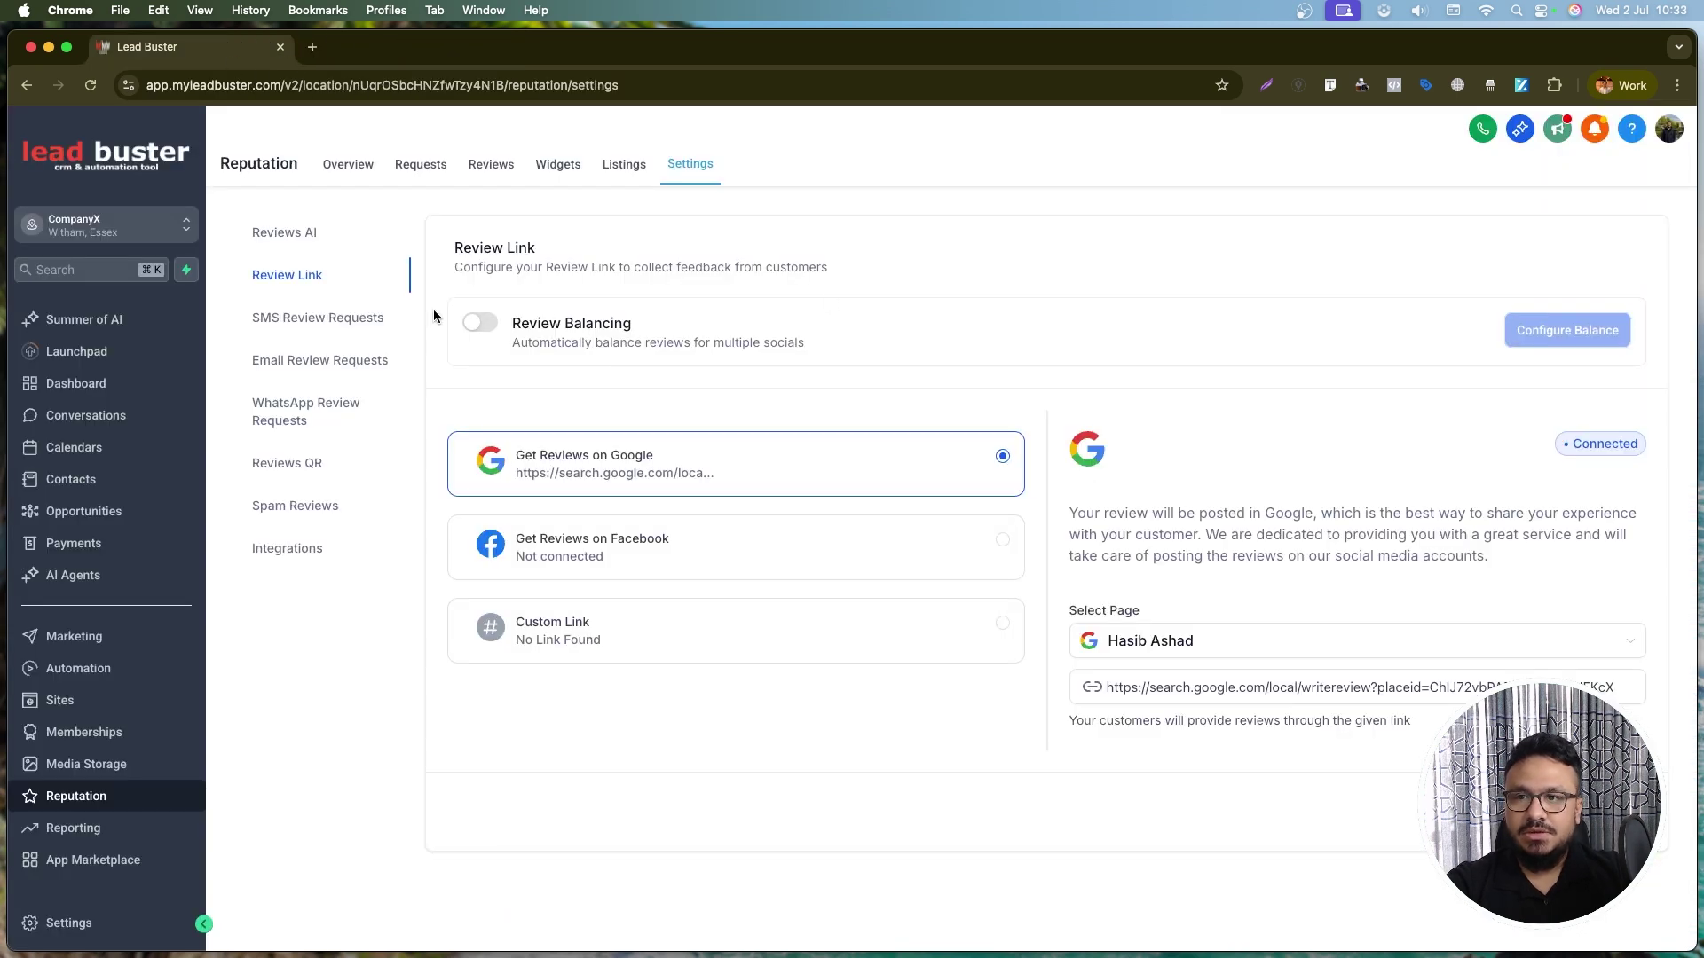
# - Turn on Request with Image in the SMS Review Requests settings and check the message's {{review_link}} placeholder
pyautogui.click(291, 316)
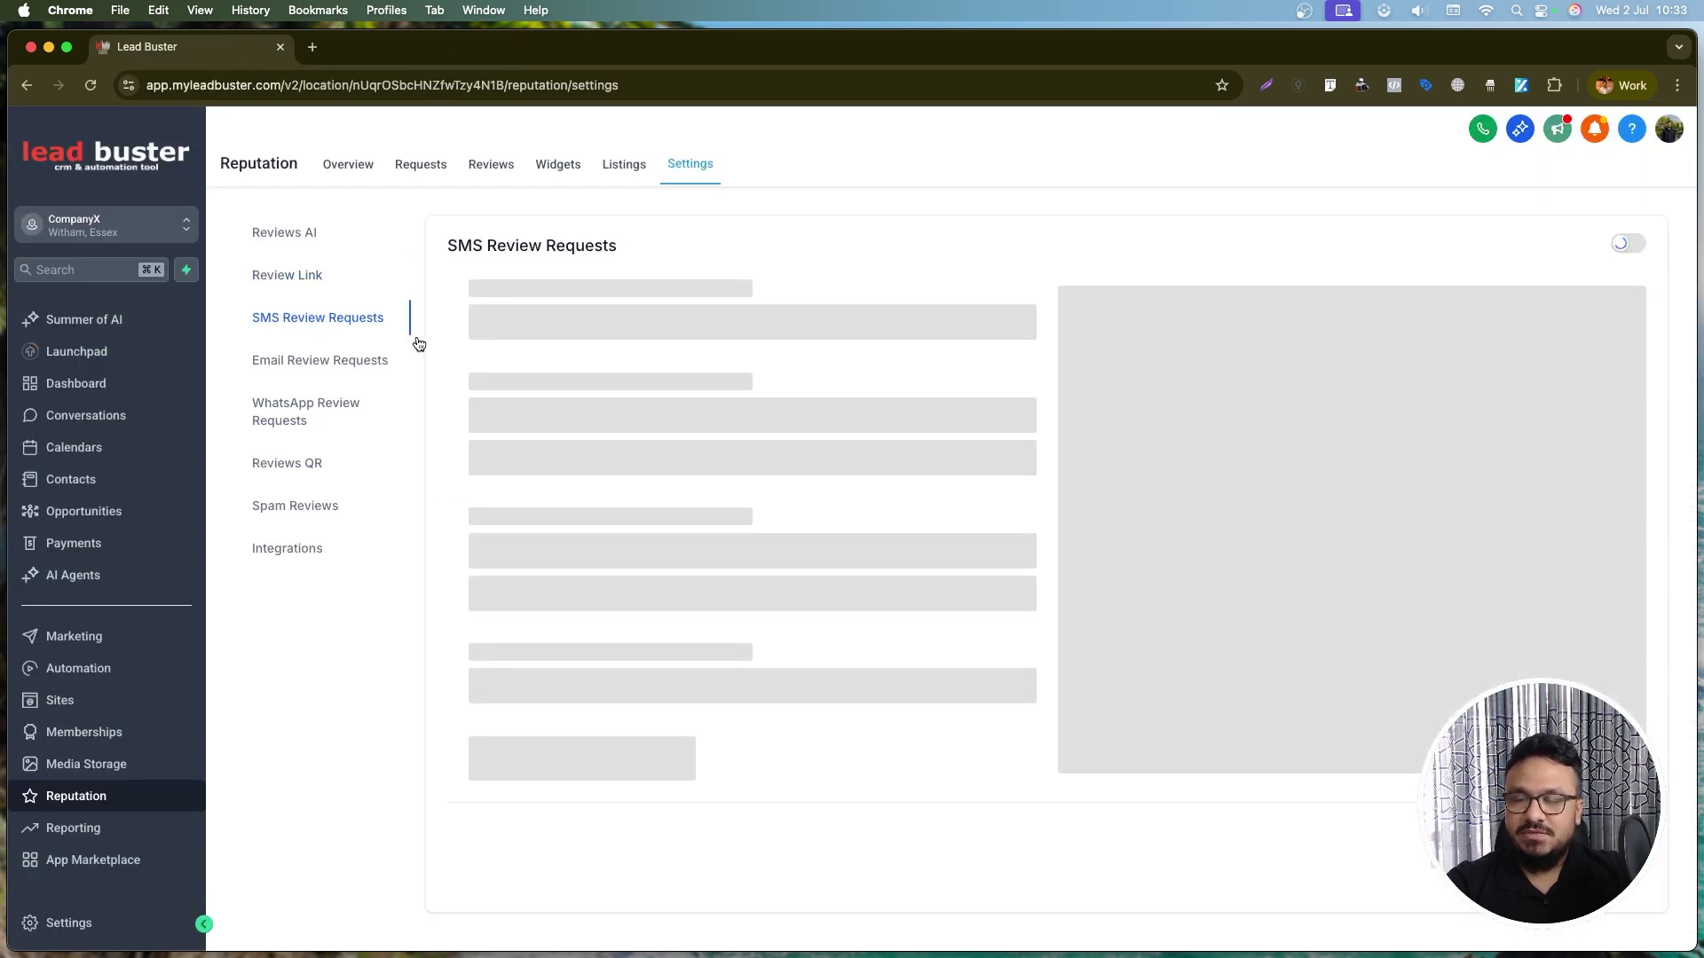
pyautogui.click(1018, 290)
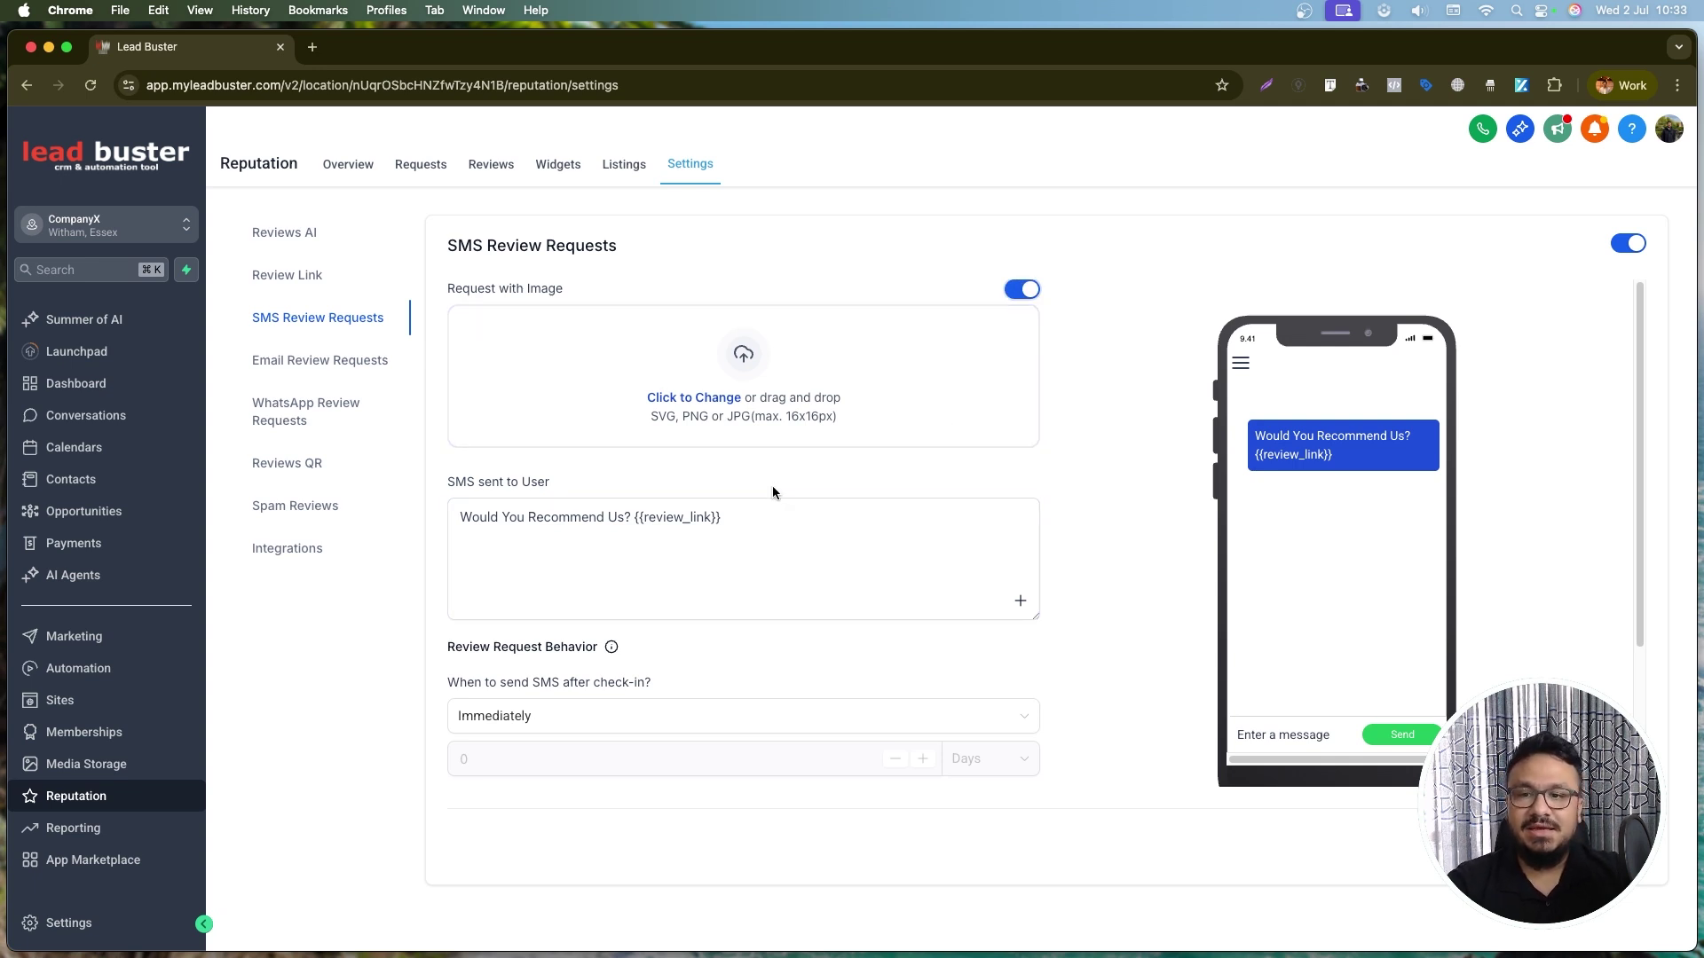
pyautogui.scroll(-3, 802, 578)
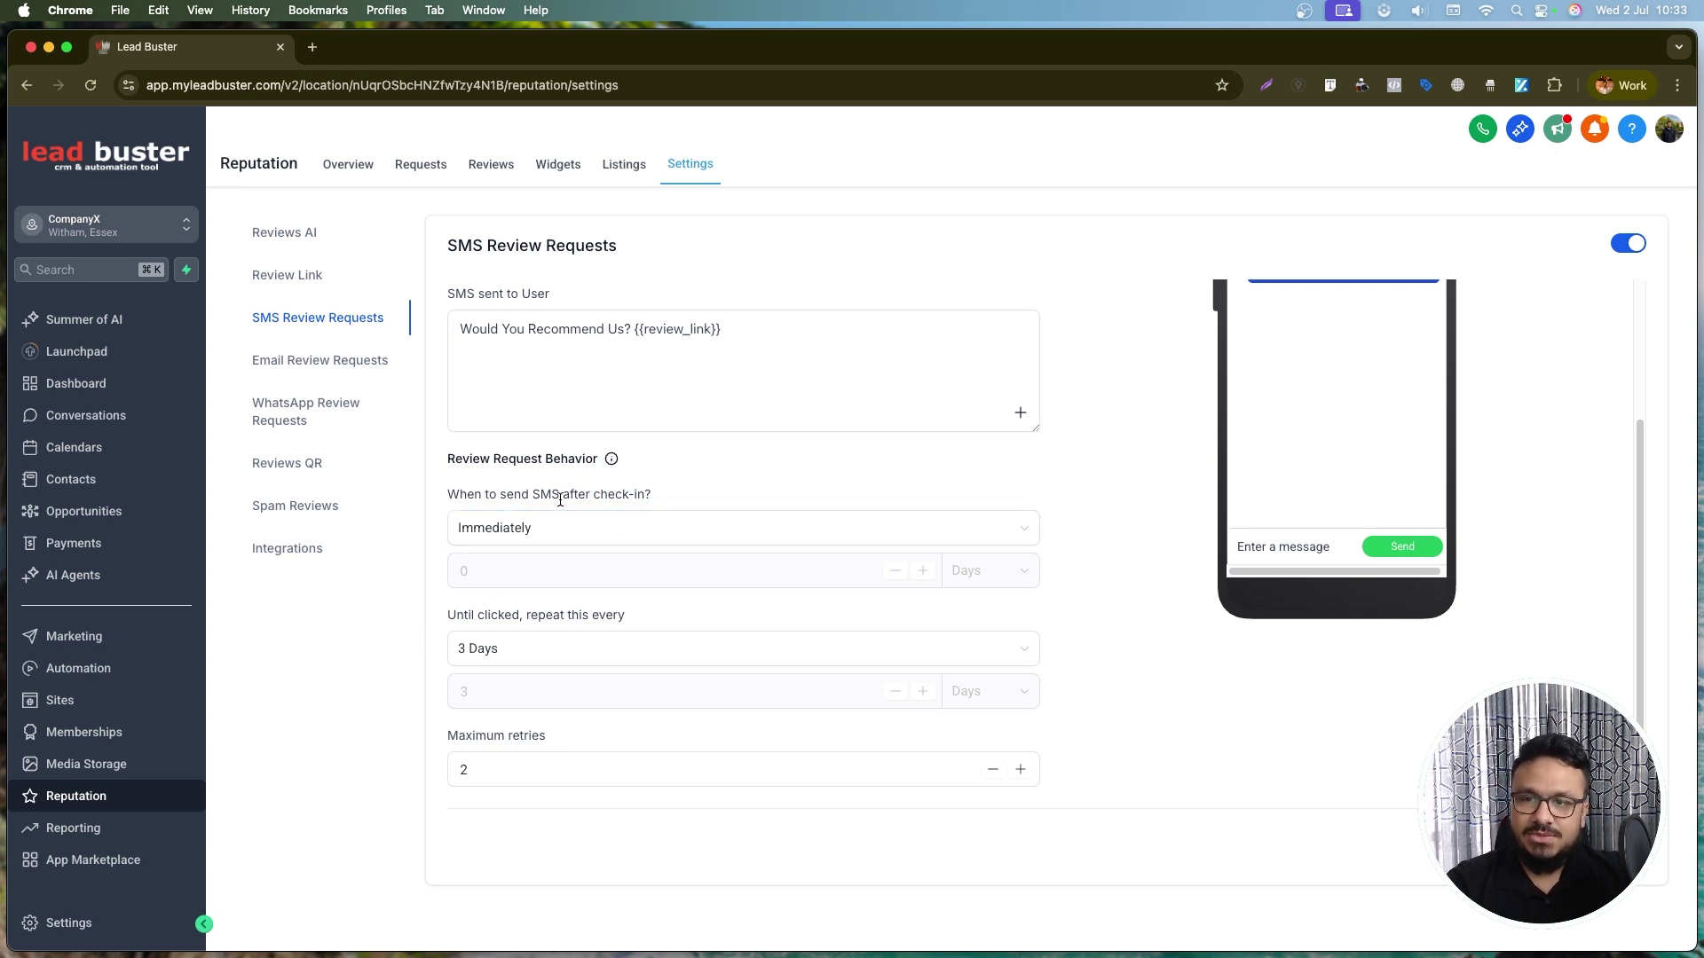
pyautogui.scroll(3, 568, 430)
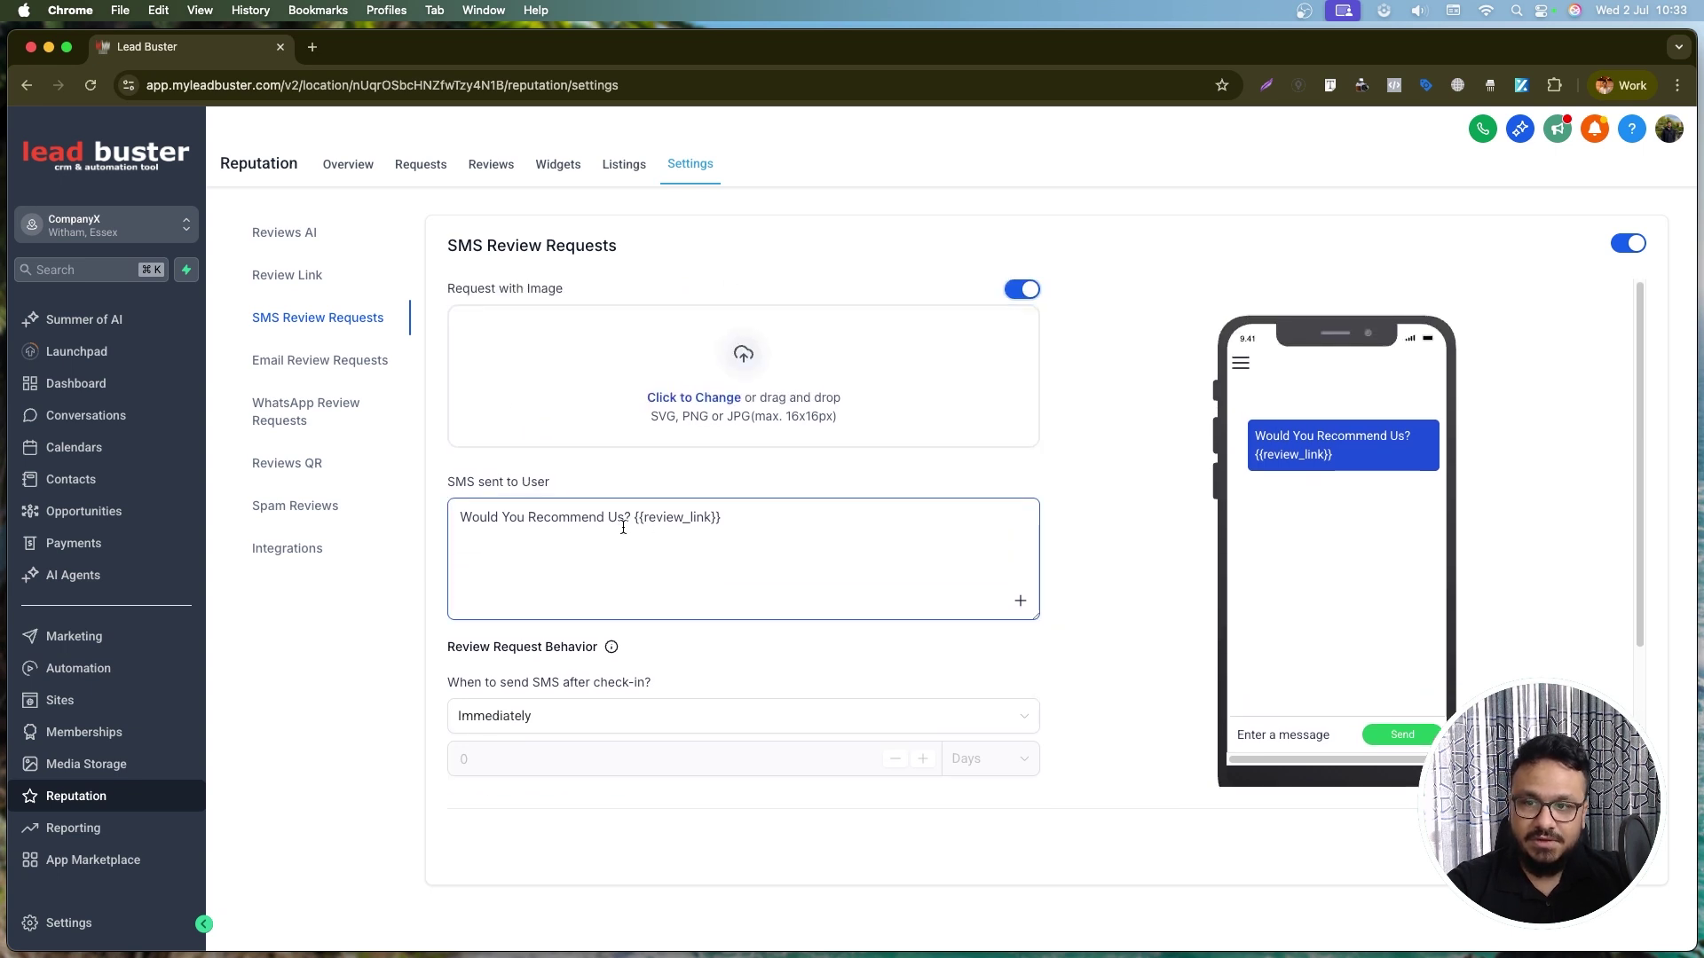
pyautogui.moveTo(633, 522); pyautogui.dragTo(739, 520)
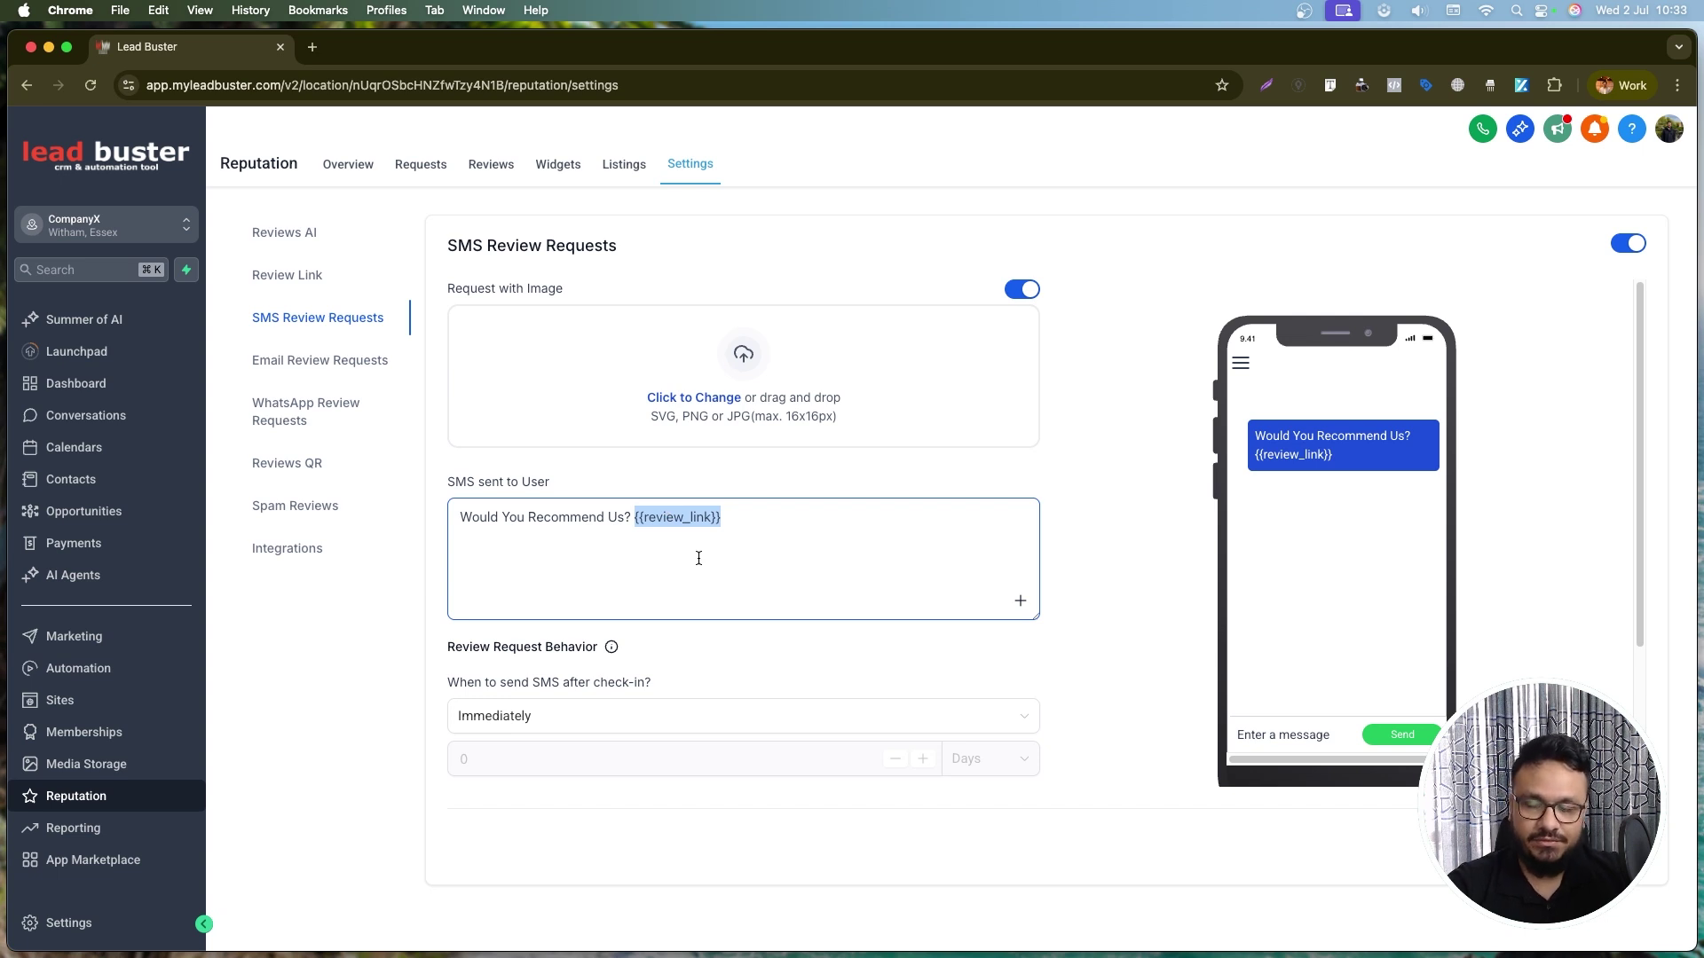
# - Set the SMS review request to go out 1 Hour after check-in
pyautogui.scroll(-3, 699, 558)
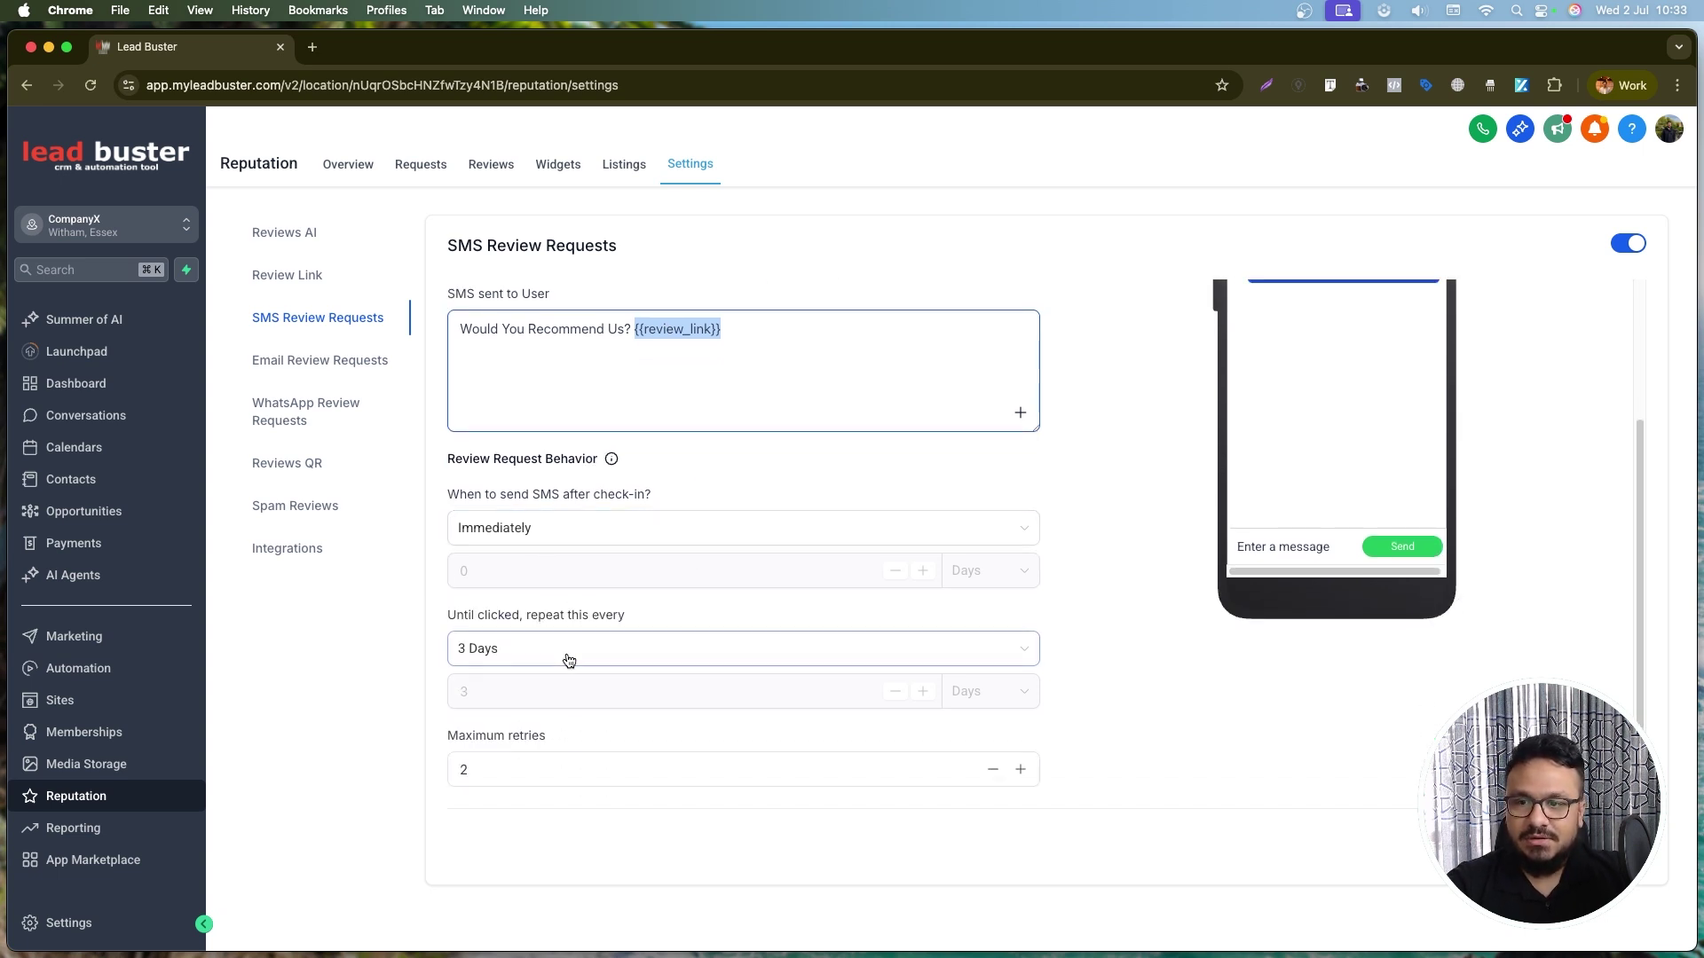
pyautogui.click(645, 529)
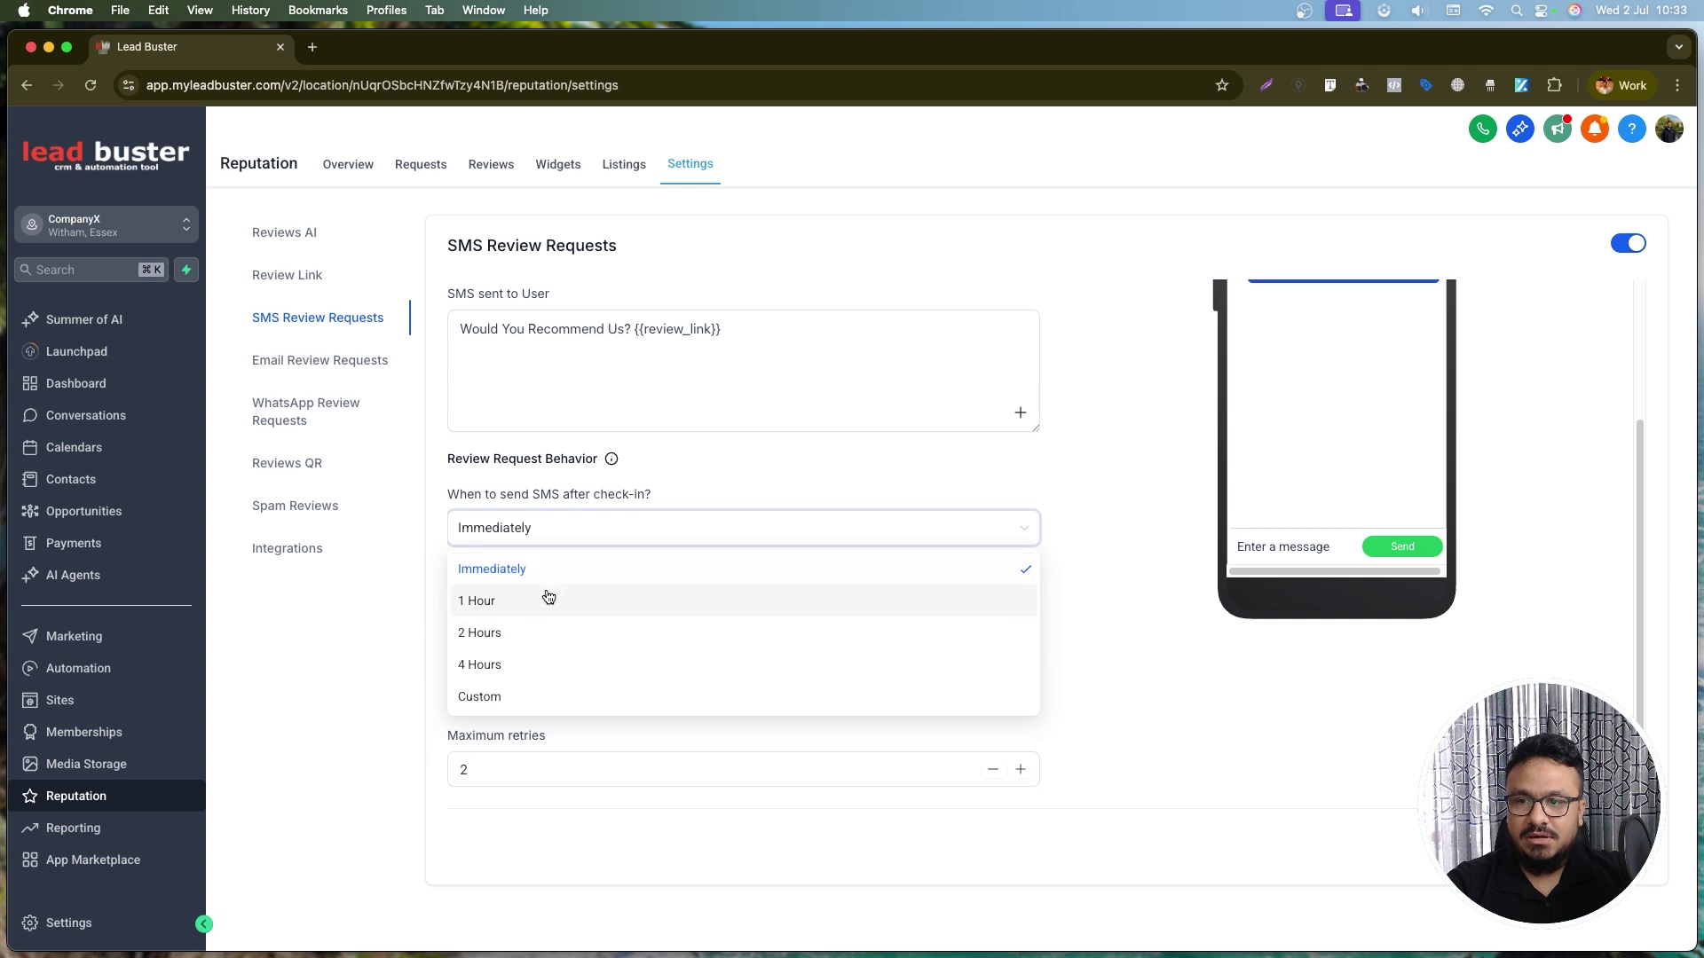
pyautogui.click(549, 600)
pyautogui.click(547, 537)
pyautogui.click(547, 633)
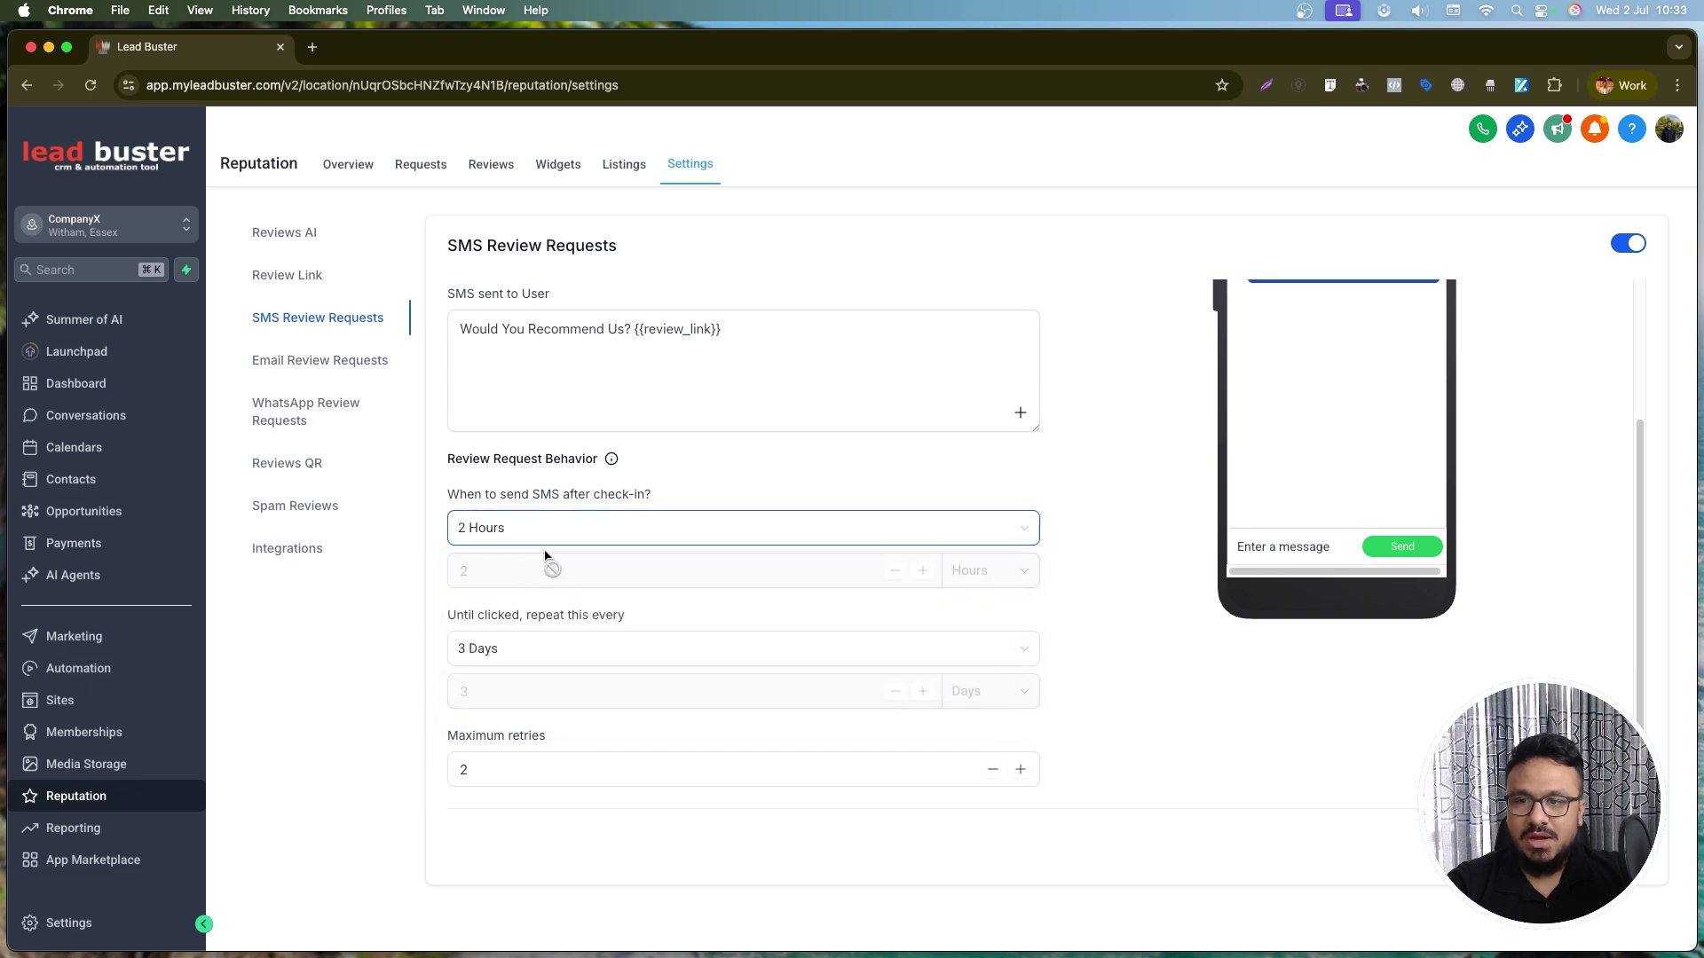
pyautogui.click(545, 533)
pyautogui.click(535, 599)
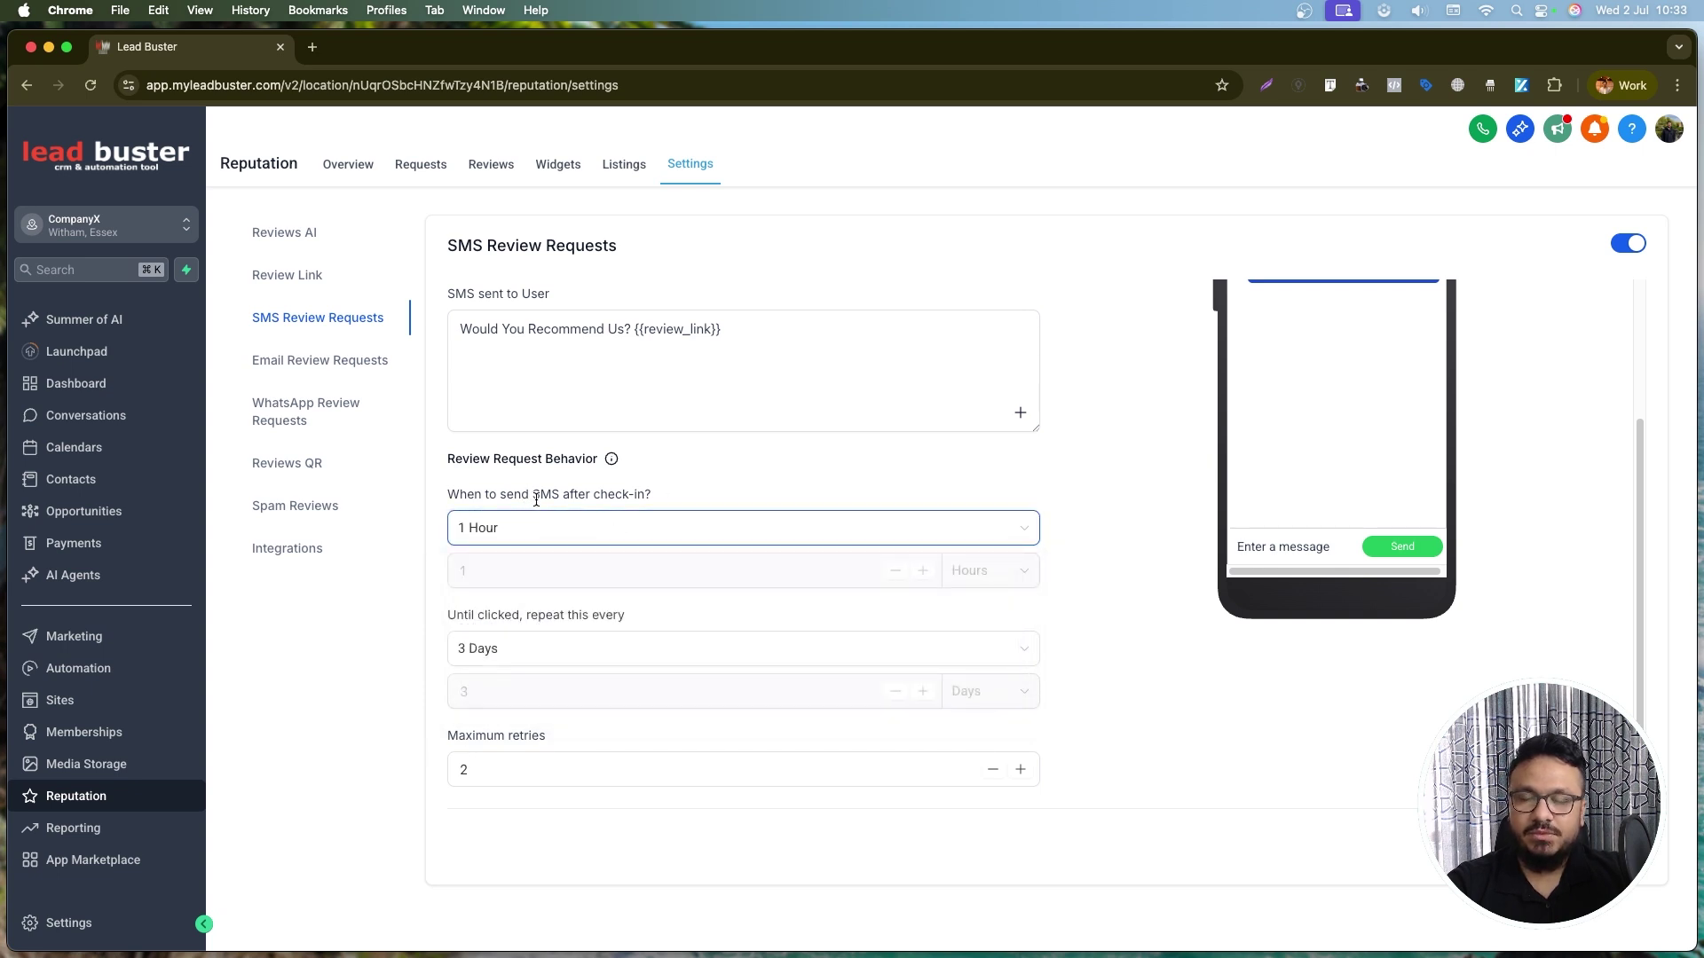
# - Choose 3 Days as the SMS repeat interval until clicked, and check the maximum retries and the message text
pyautogui.scroll(3, 536, 499)
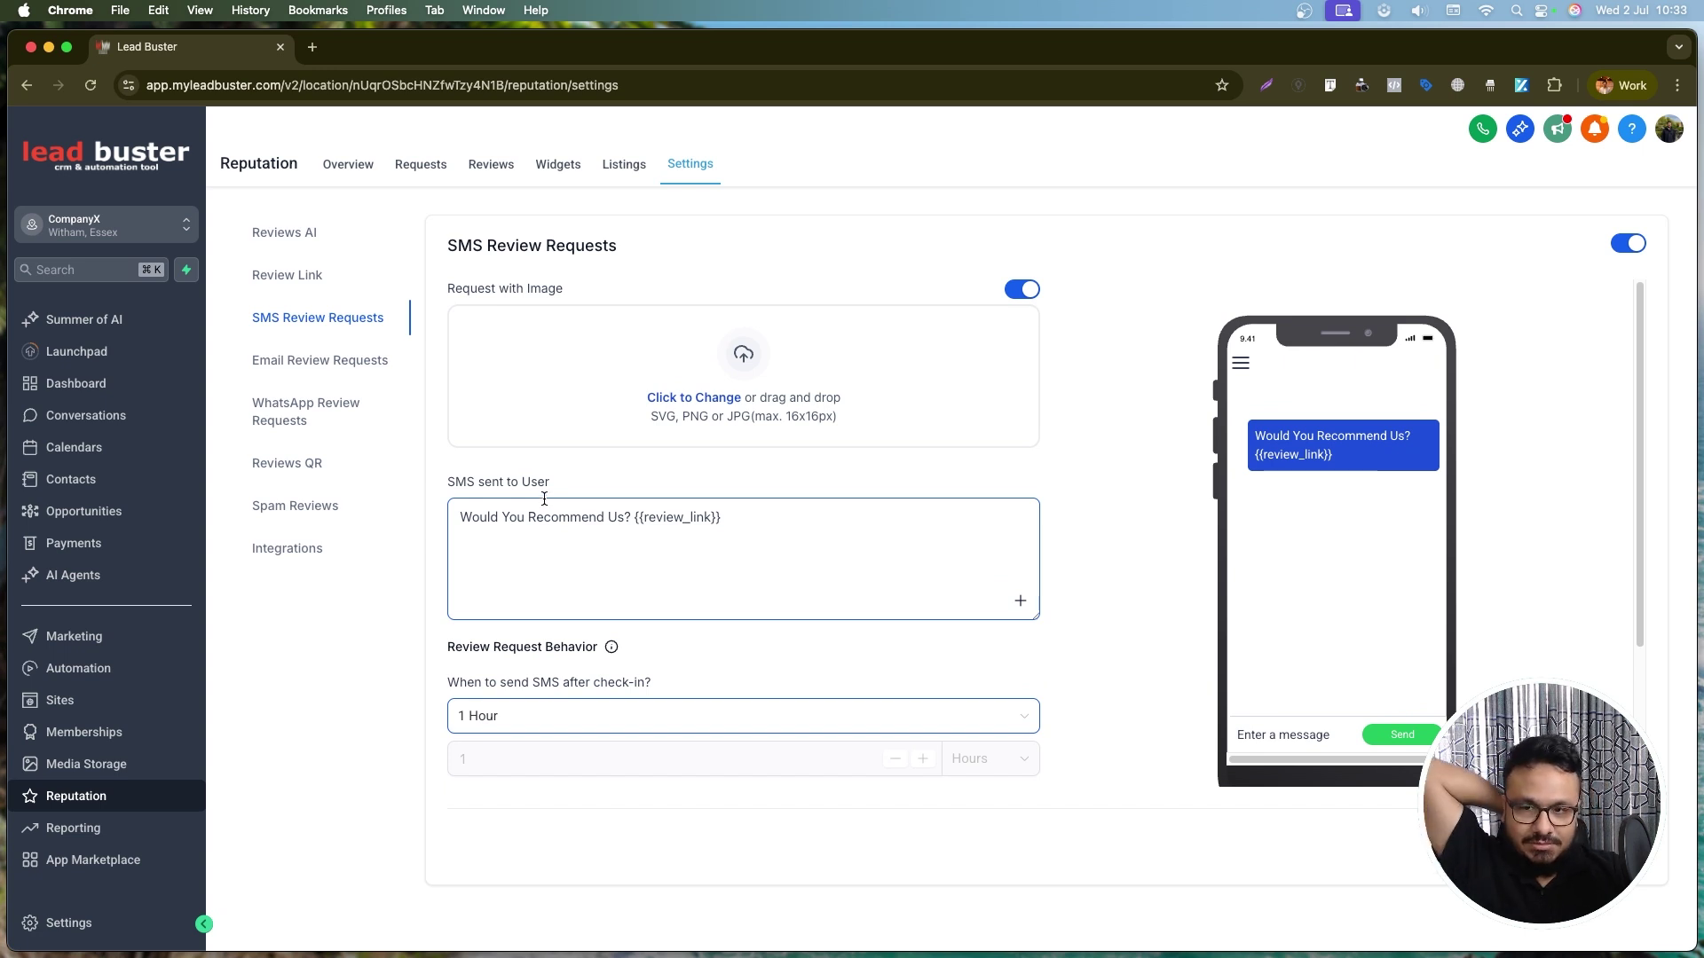
pyautogui.scroll(-3, 544, 497)
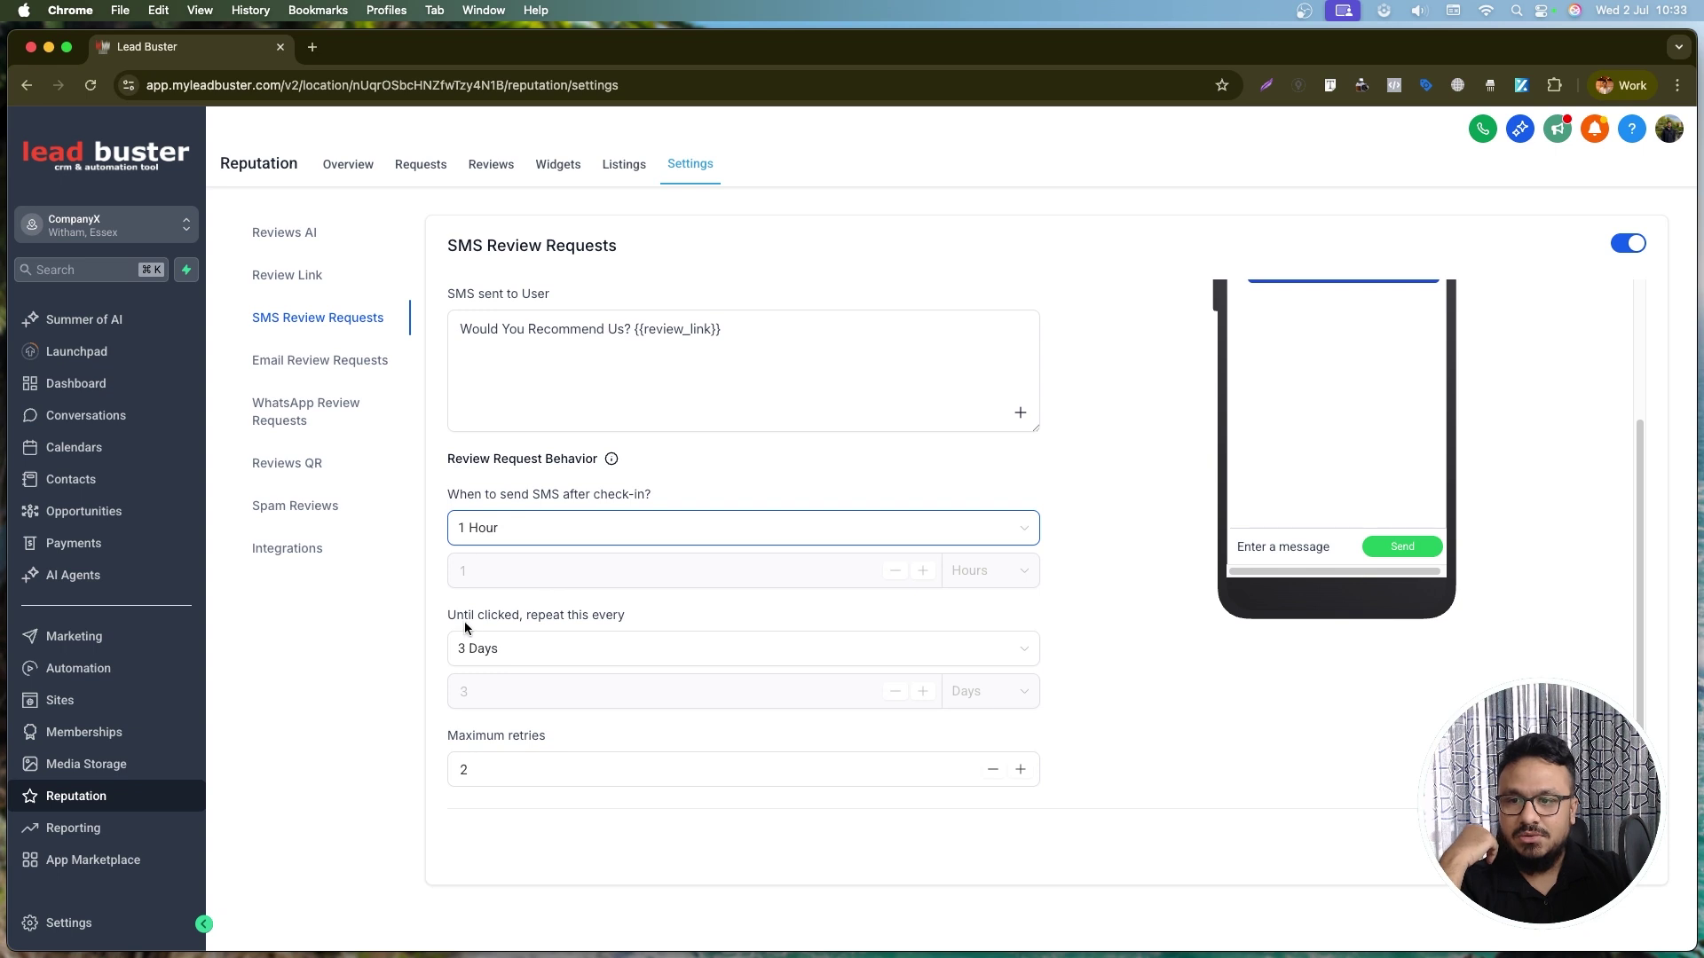
pyautogui.click(558, 652)
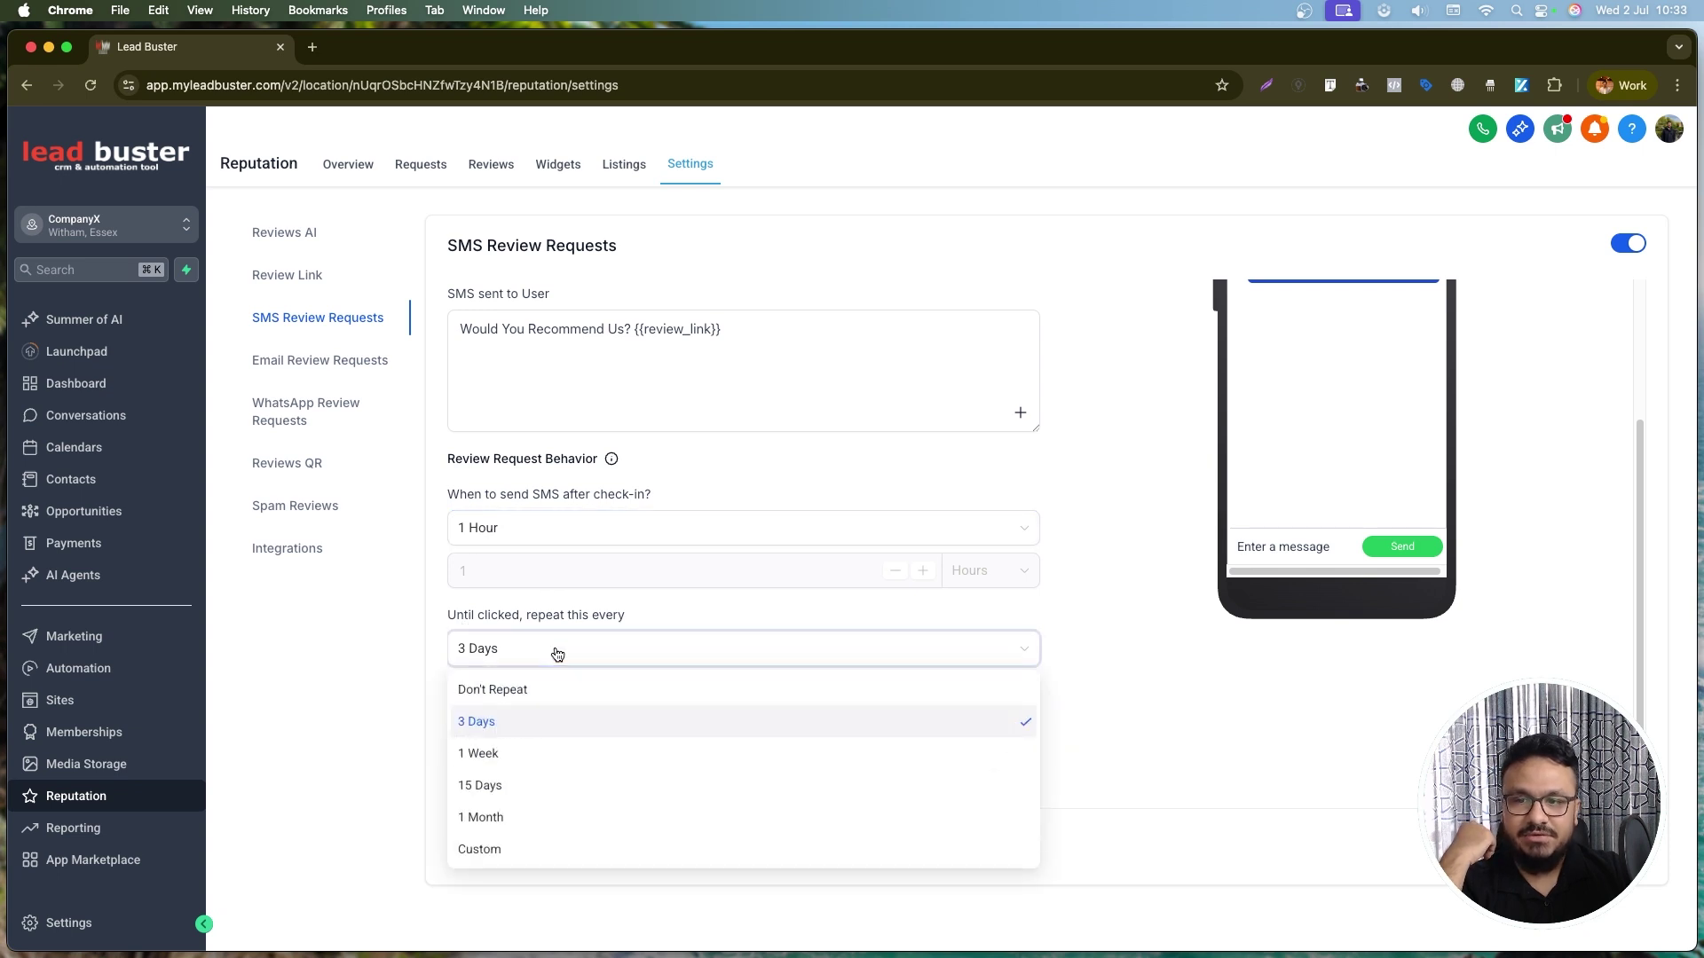
pyautogui.click(541, 731)
pyautogui.click(616, 770)
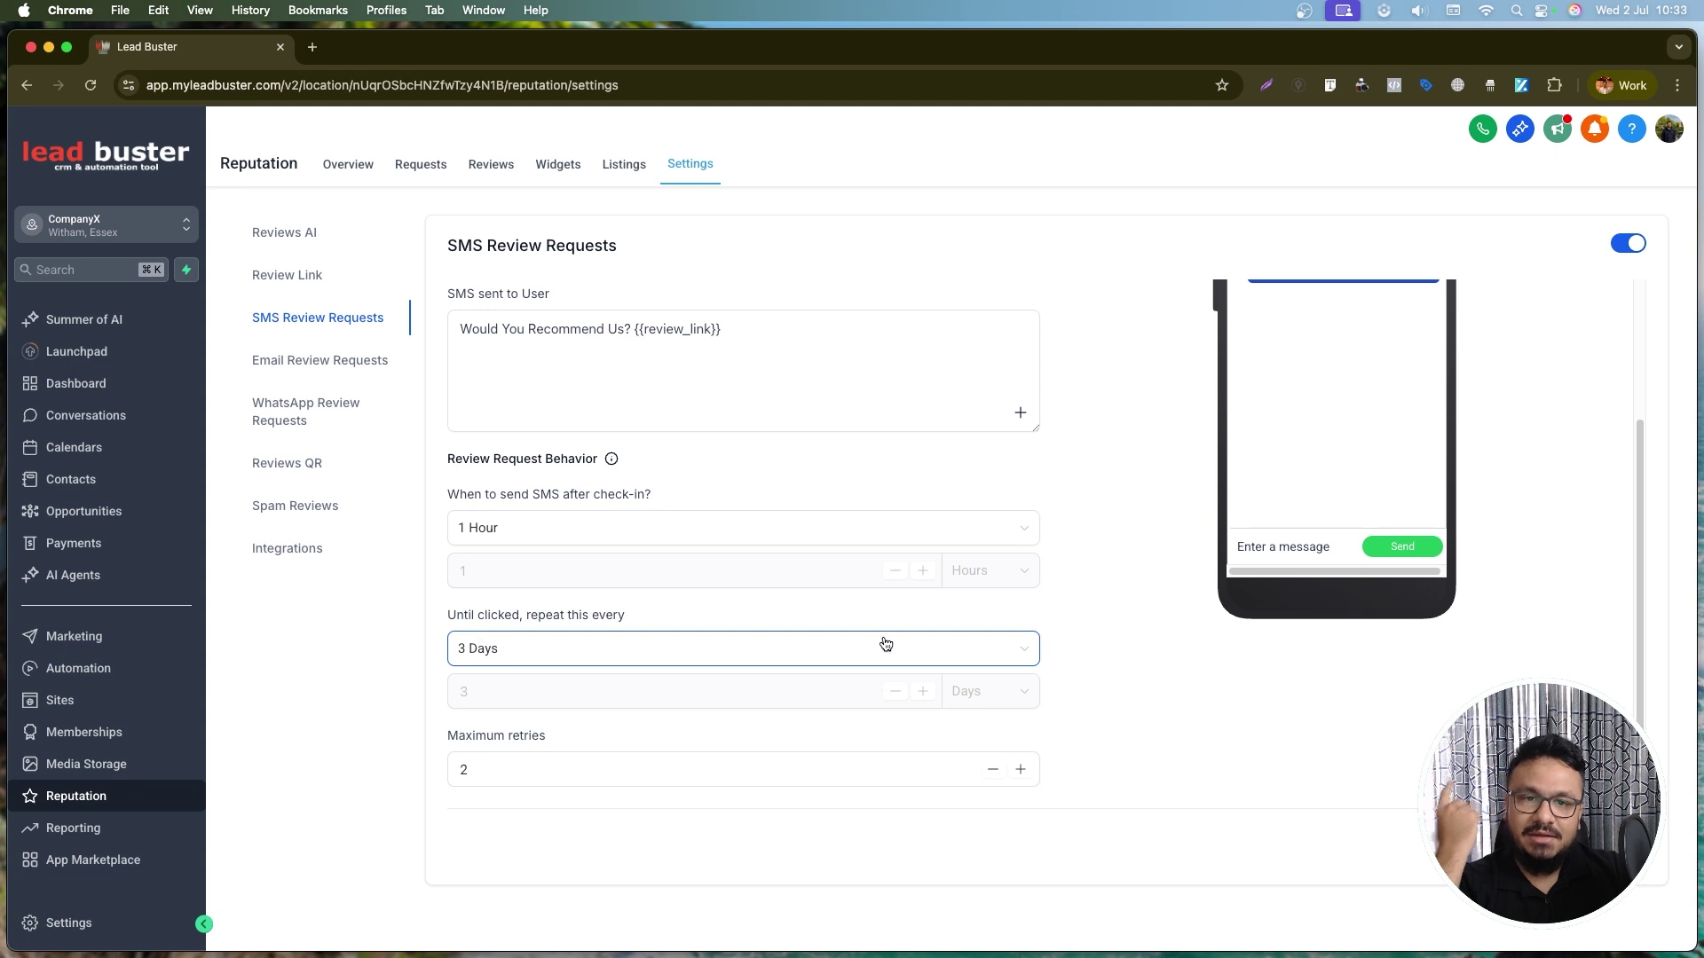
pyautogui.scroll(3, 1373, 498)
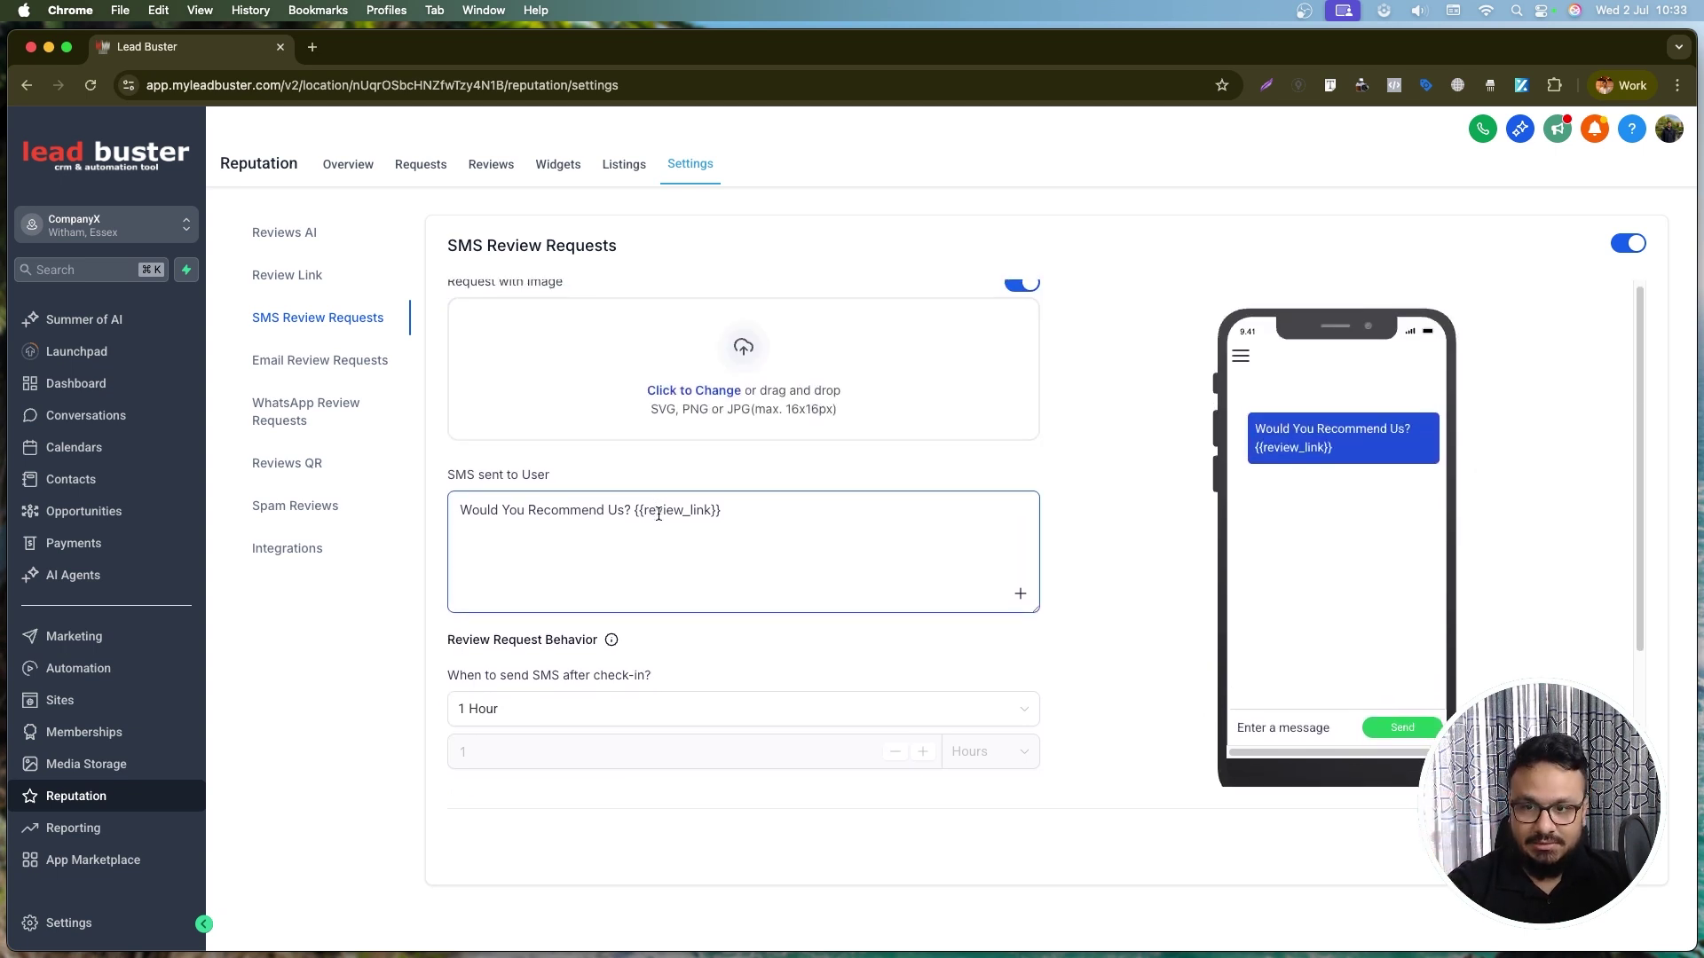
pyautogui.scroll(-3, 656, 505)
pyautogui.scroll(-1, 710, 510)
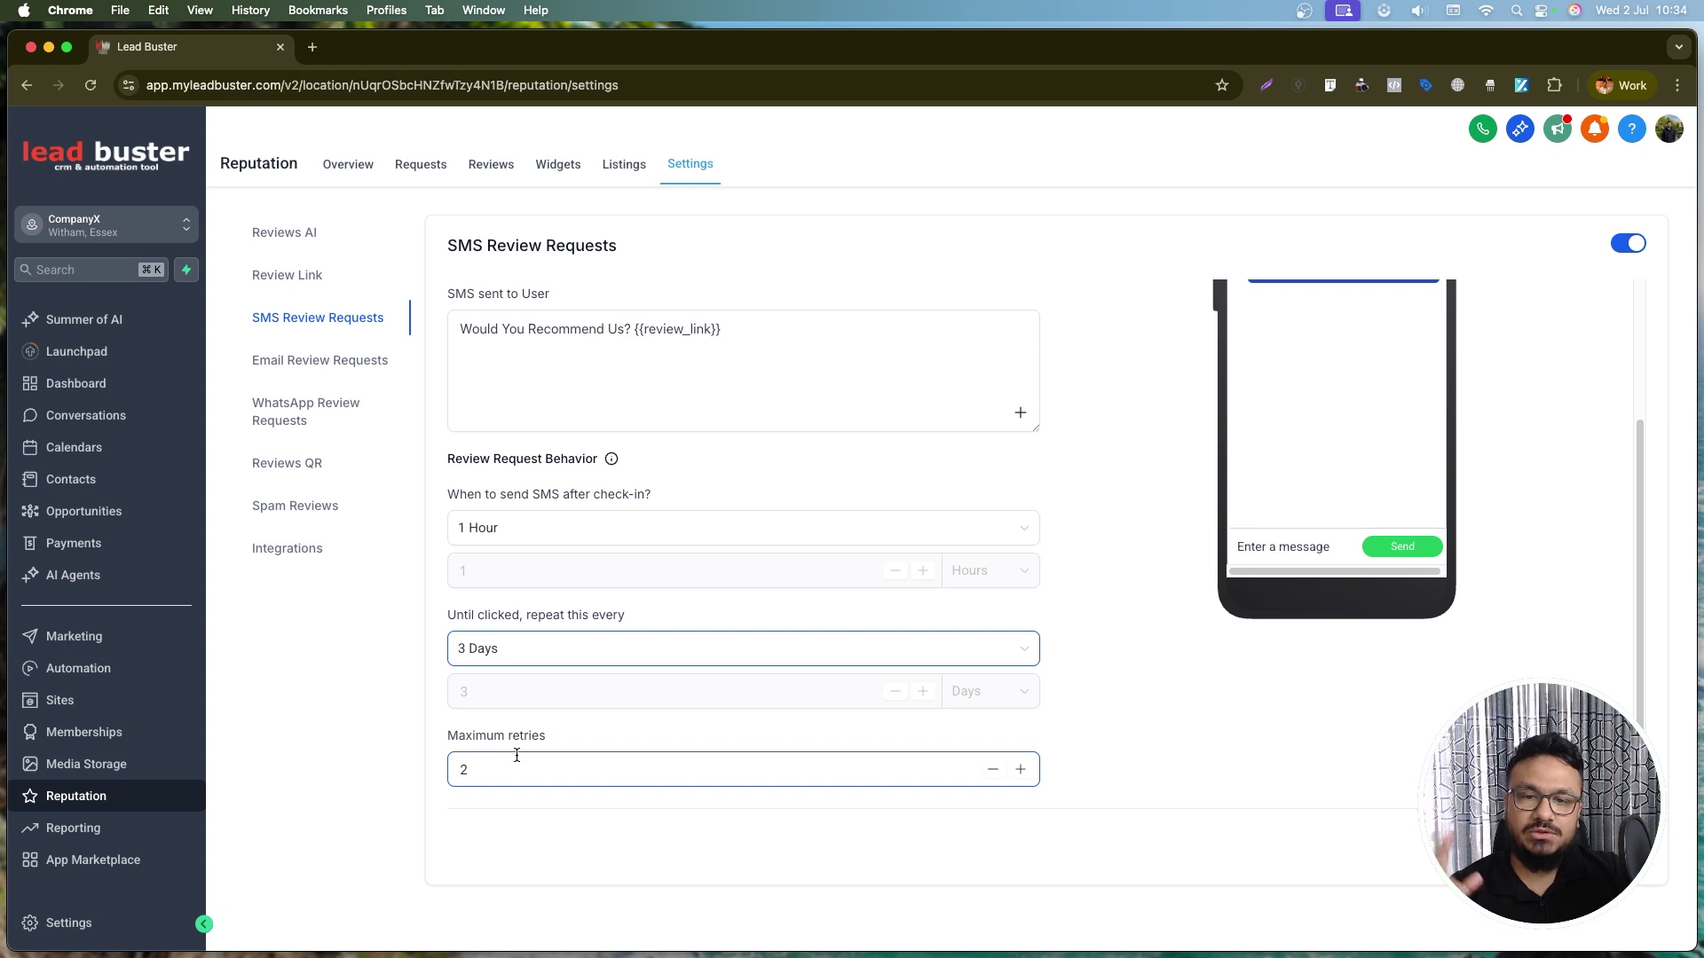
pyautogui.scroll(3, 593, 685)
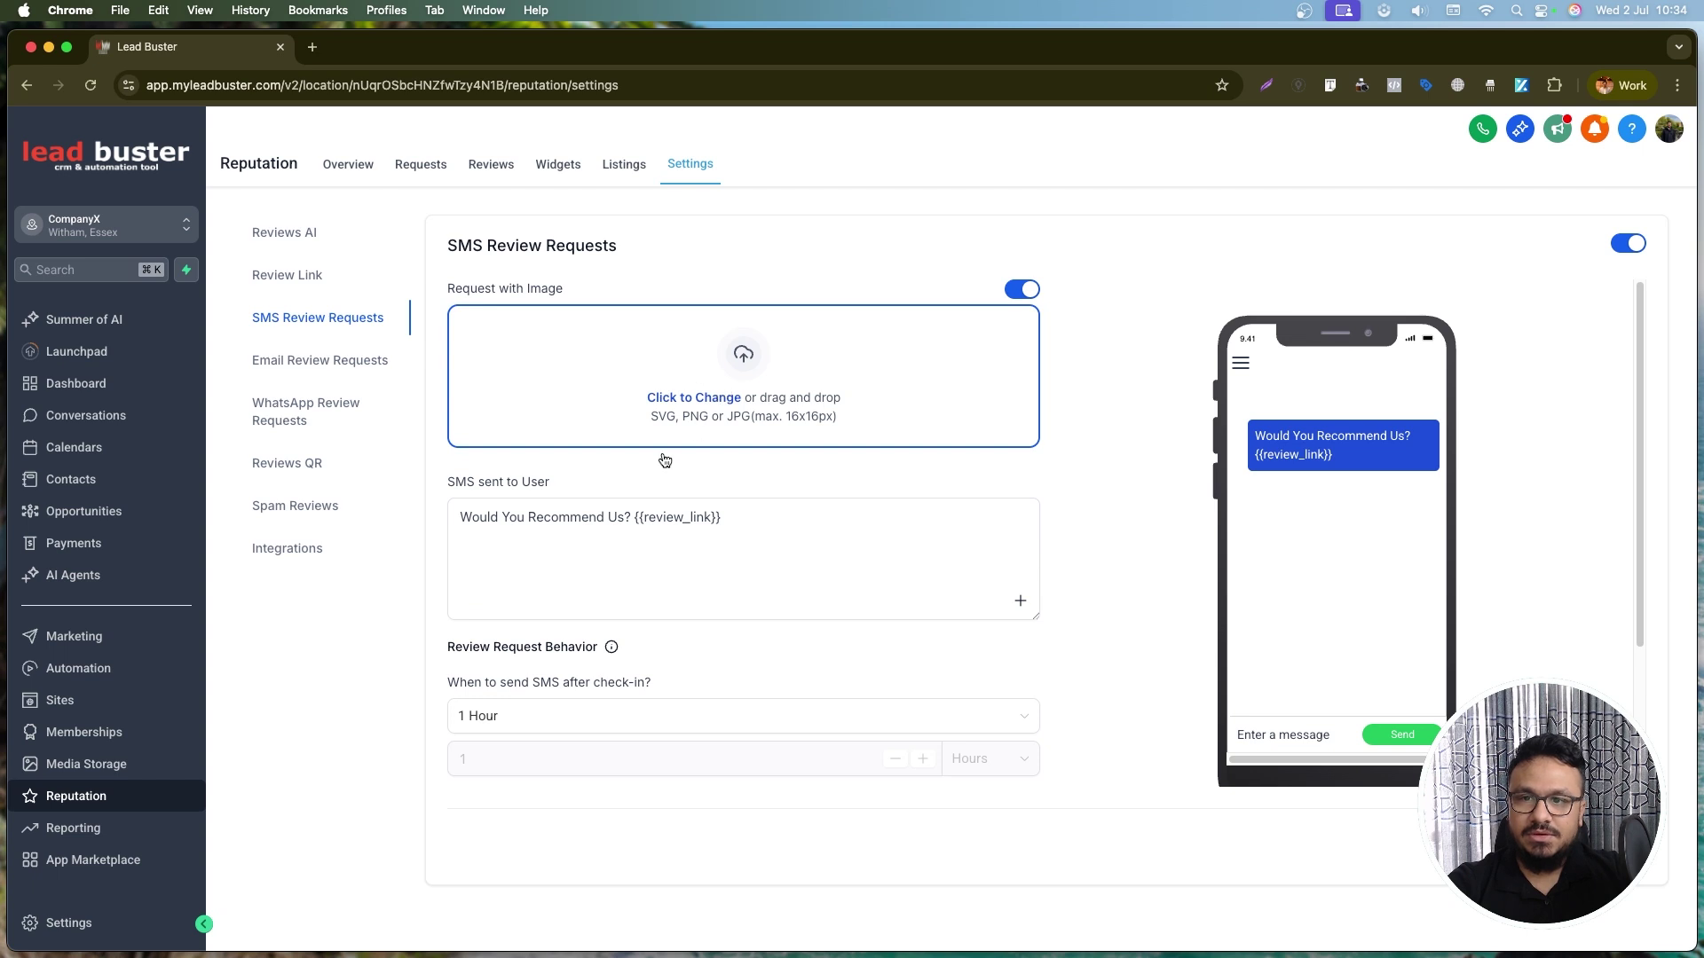
# - Open the Email Review Requests settings, view New Template in the preview and in the template editor, and leave both without saving
pyautogui.click(351, 365)
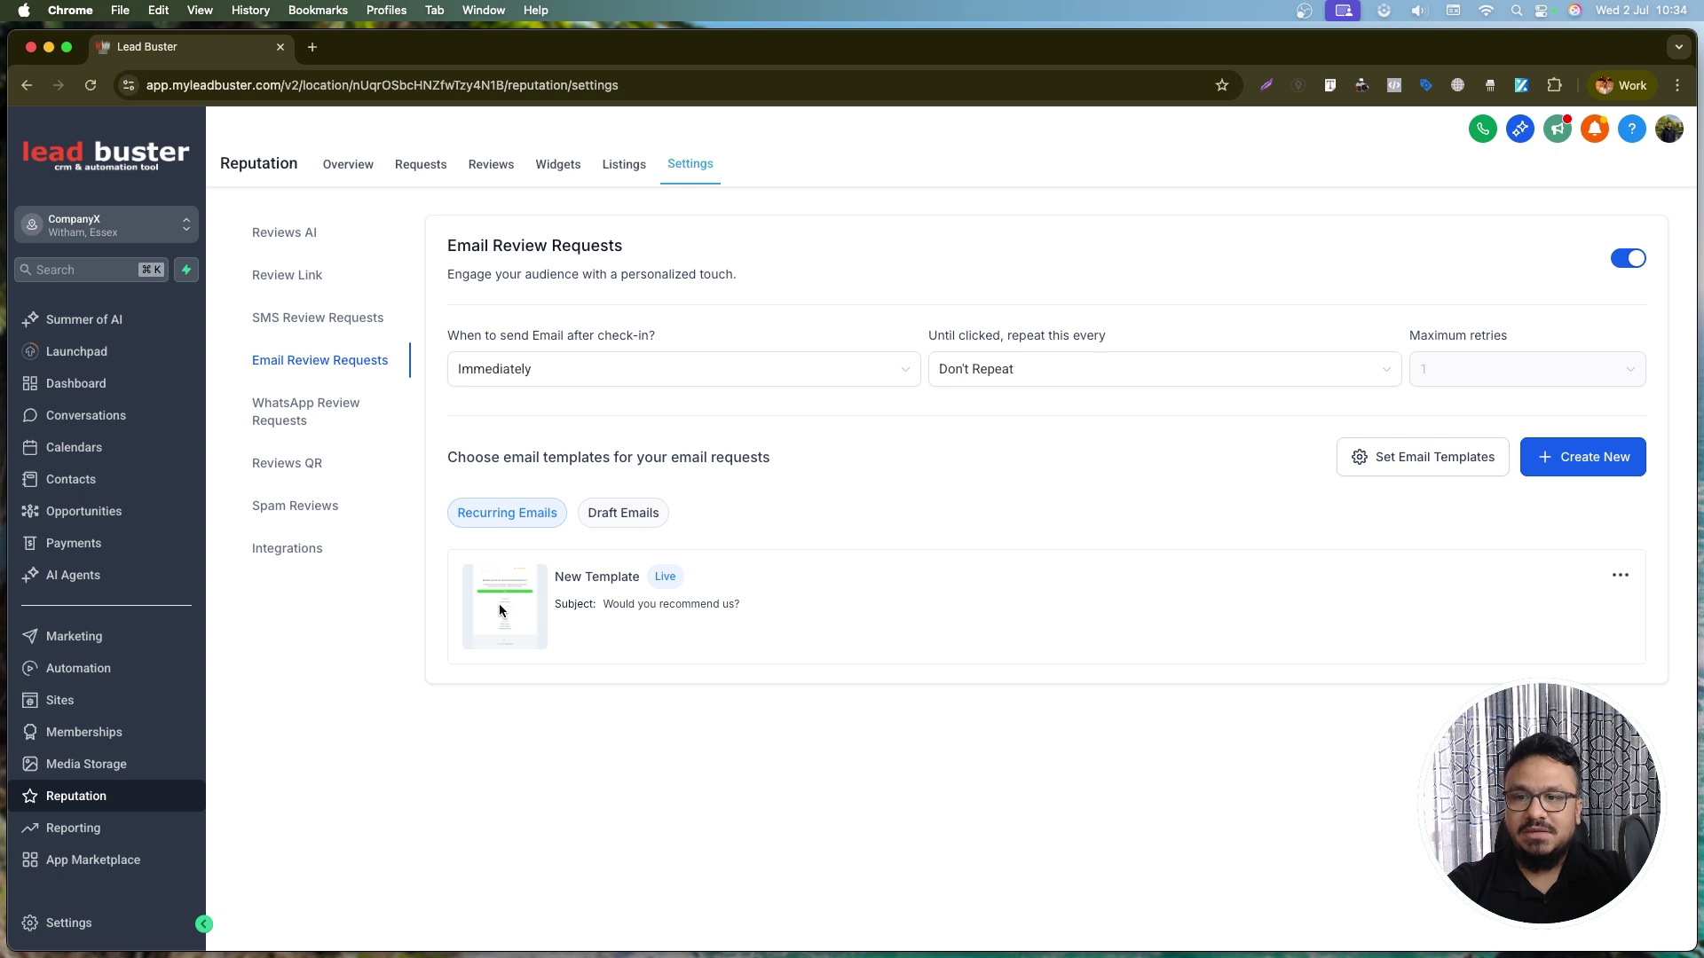
pyautogui.click(1622, 576)
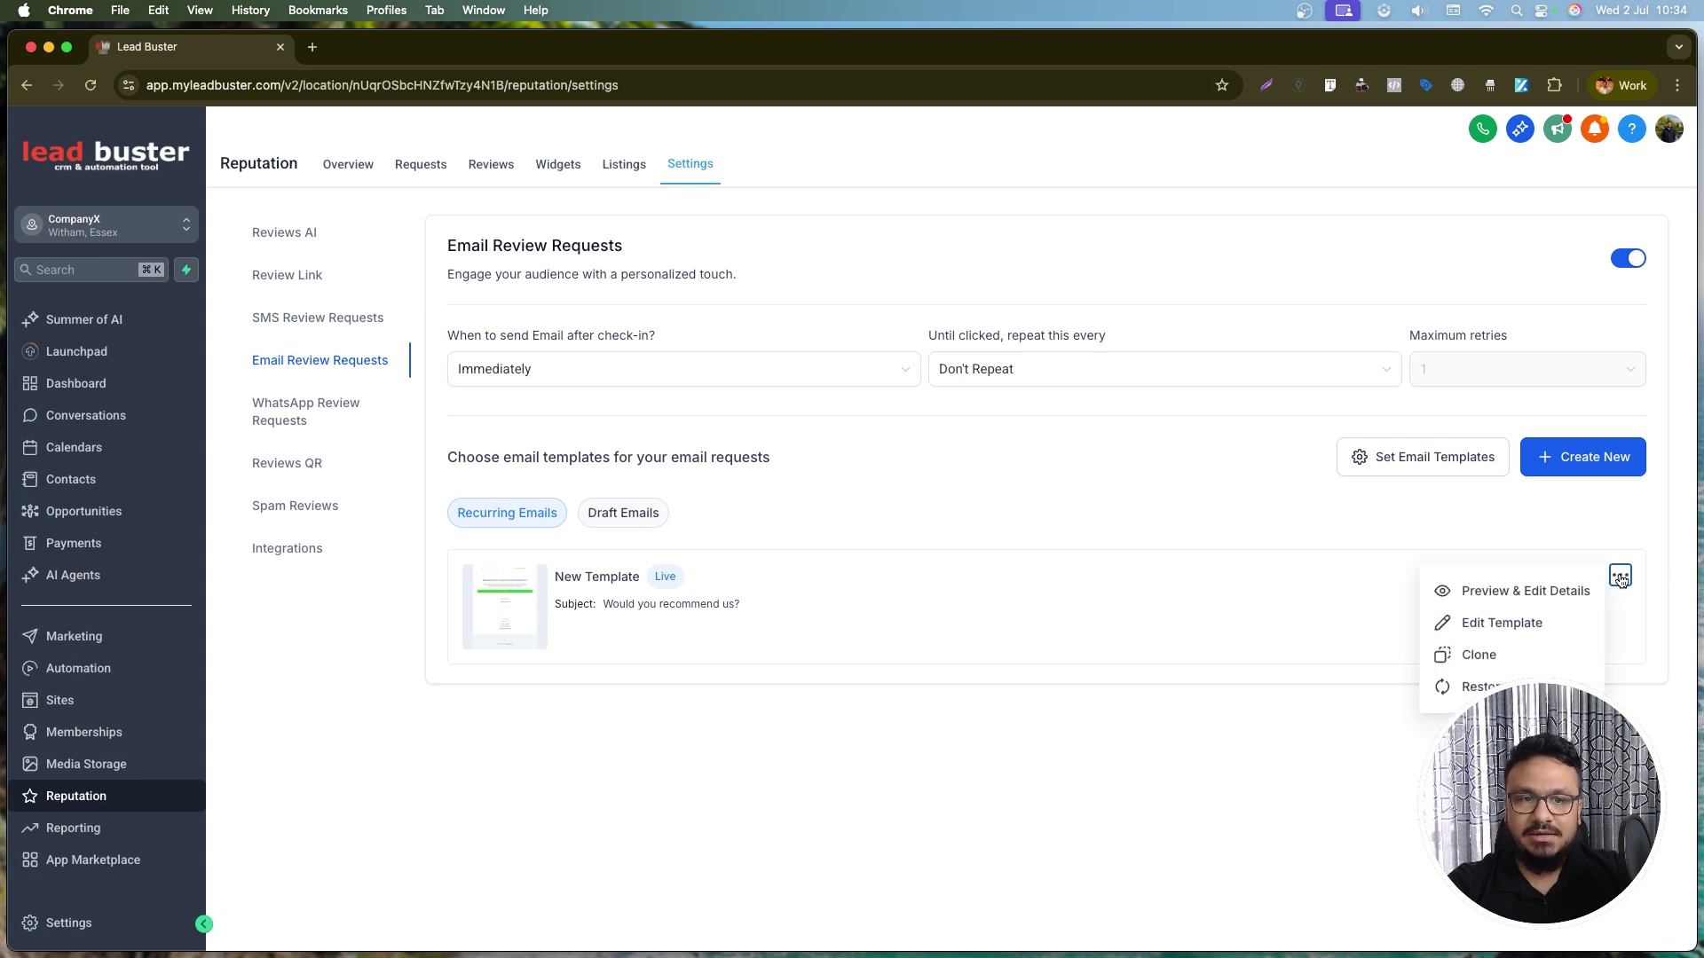
pyautogui.click(1562, 590)
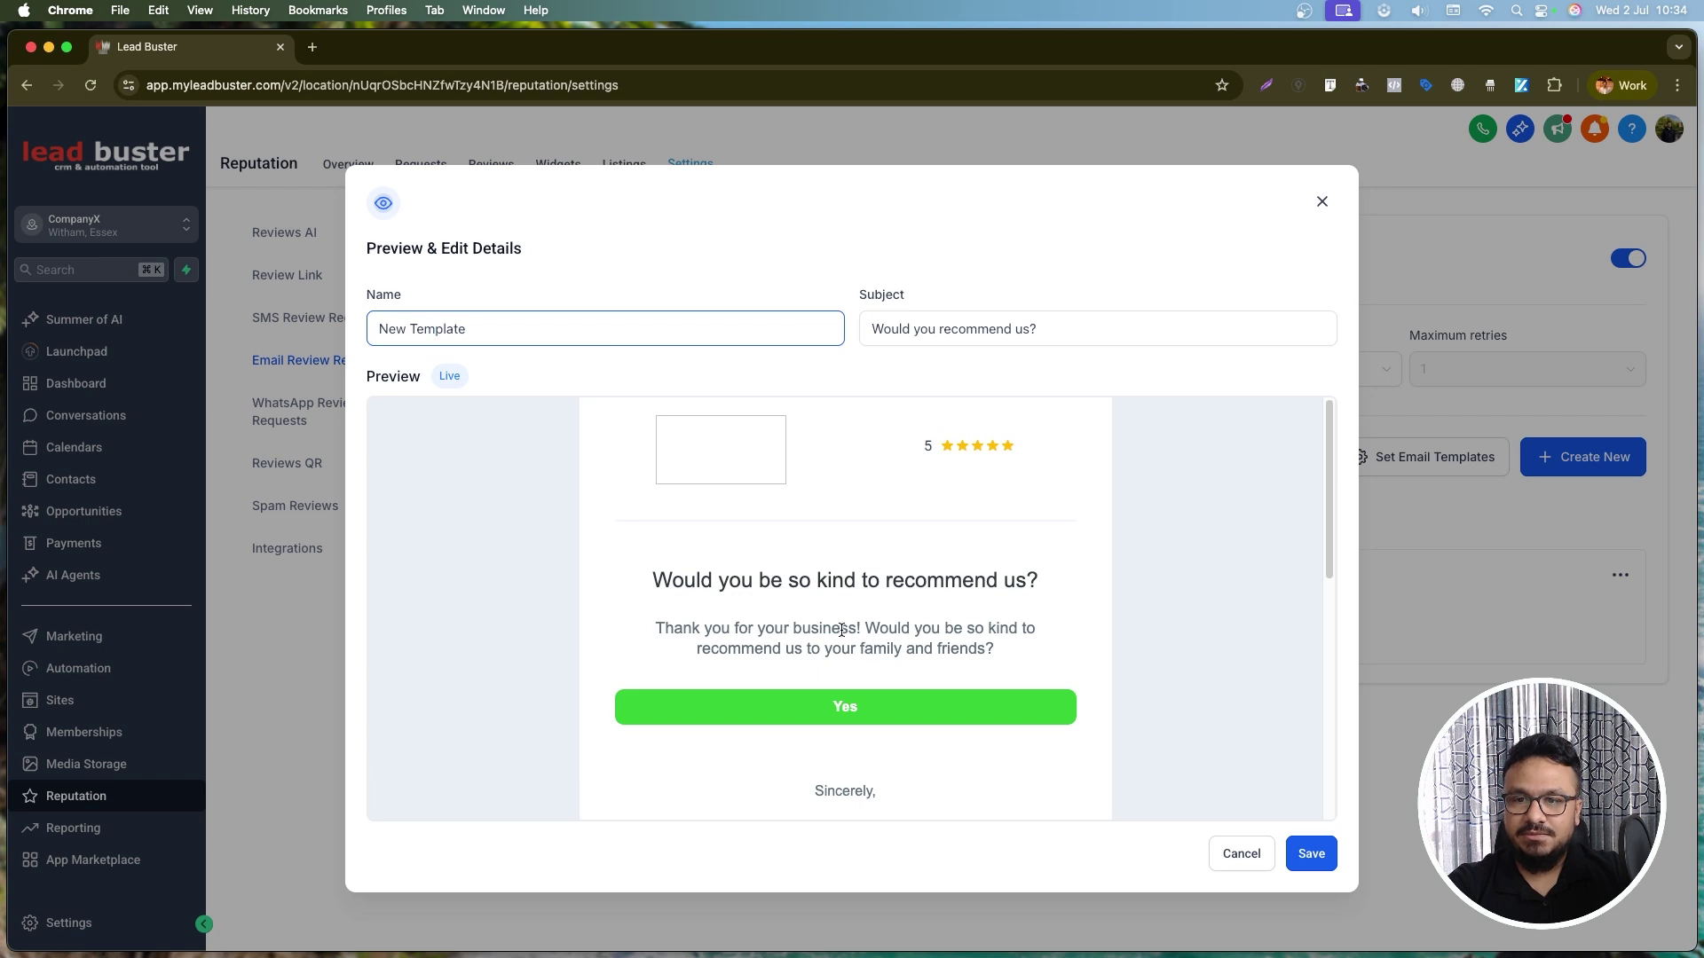
pyautogui.click(1320, 202)
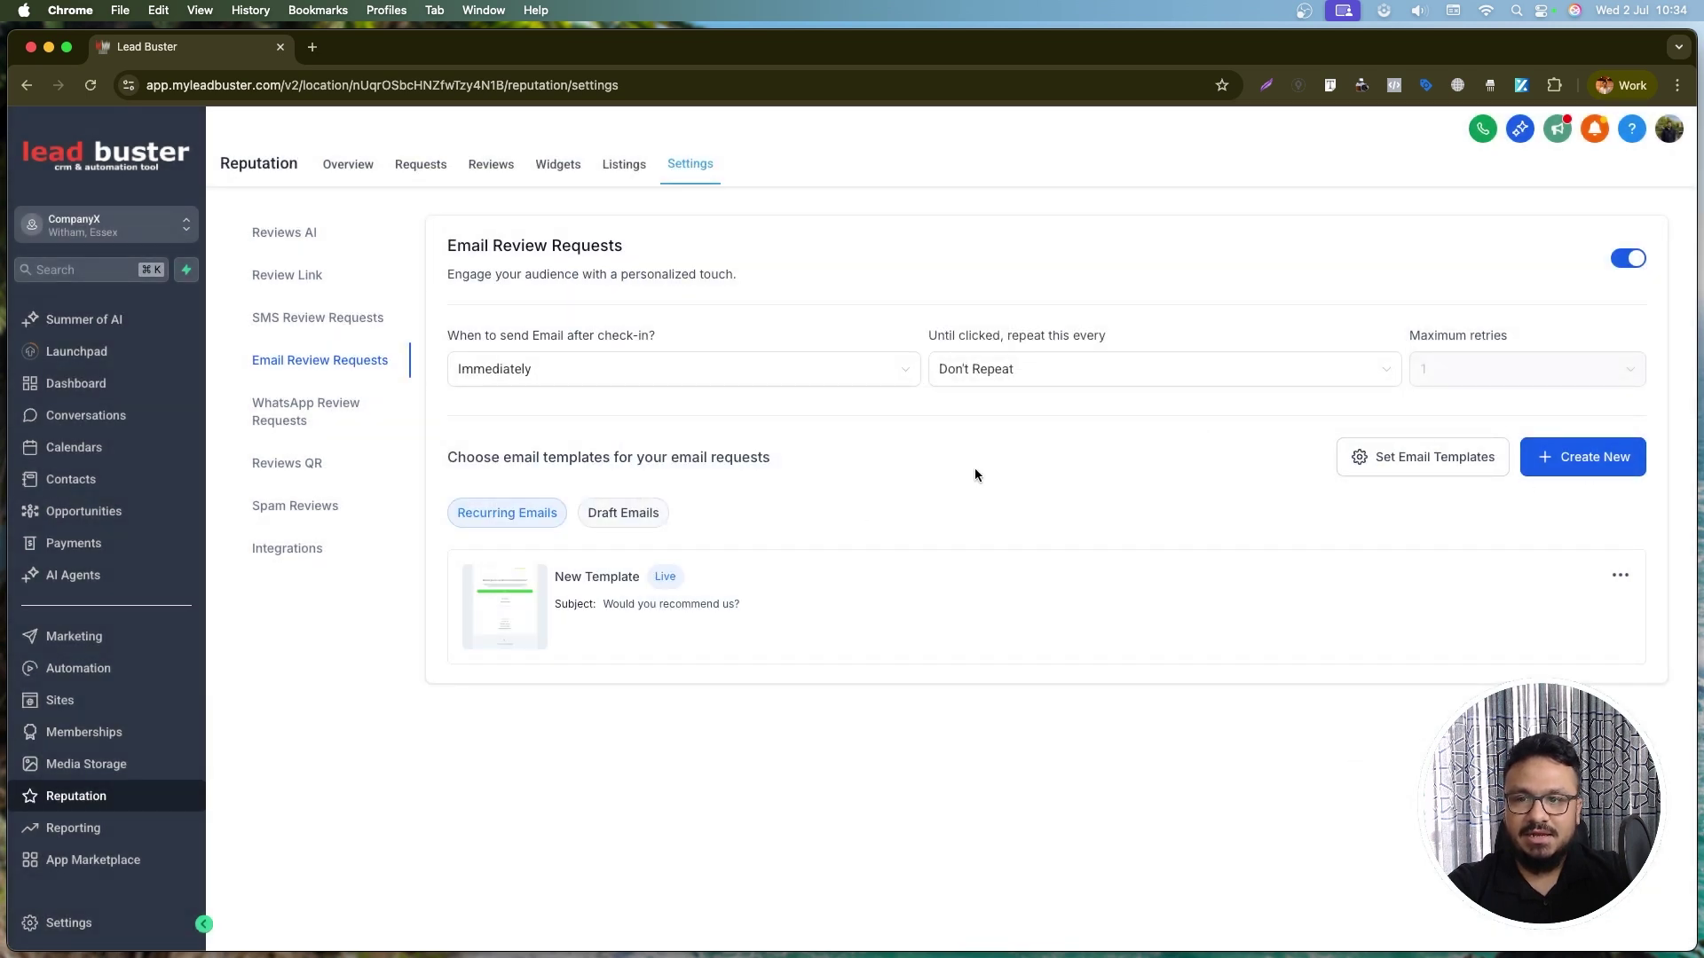
pyautogui.click(1620, 576)
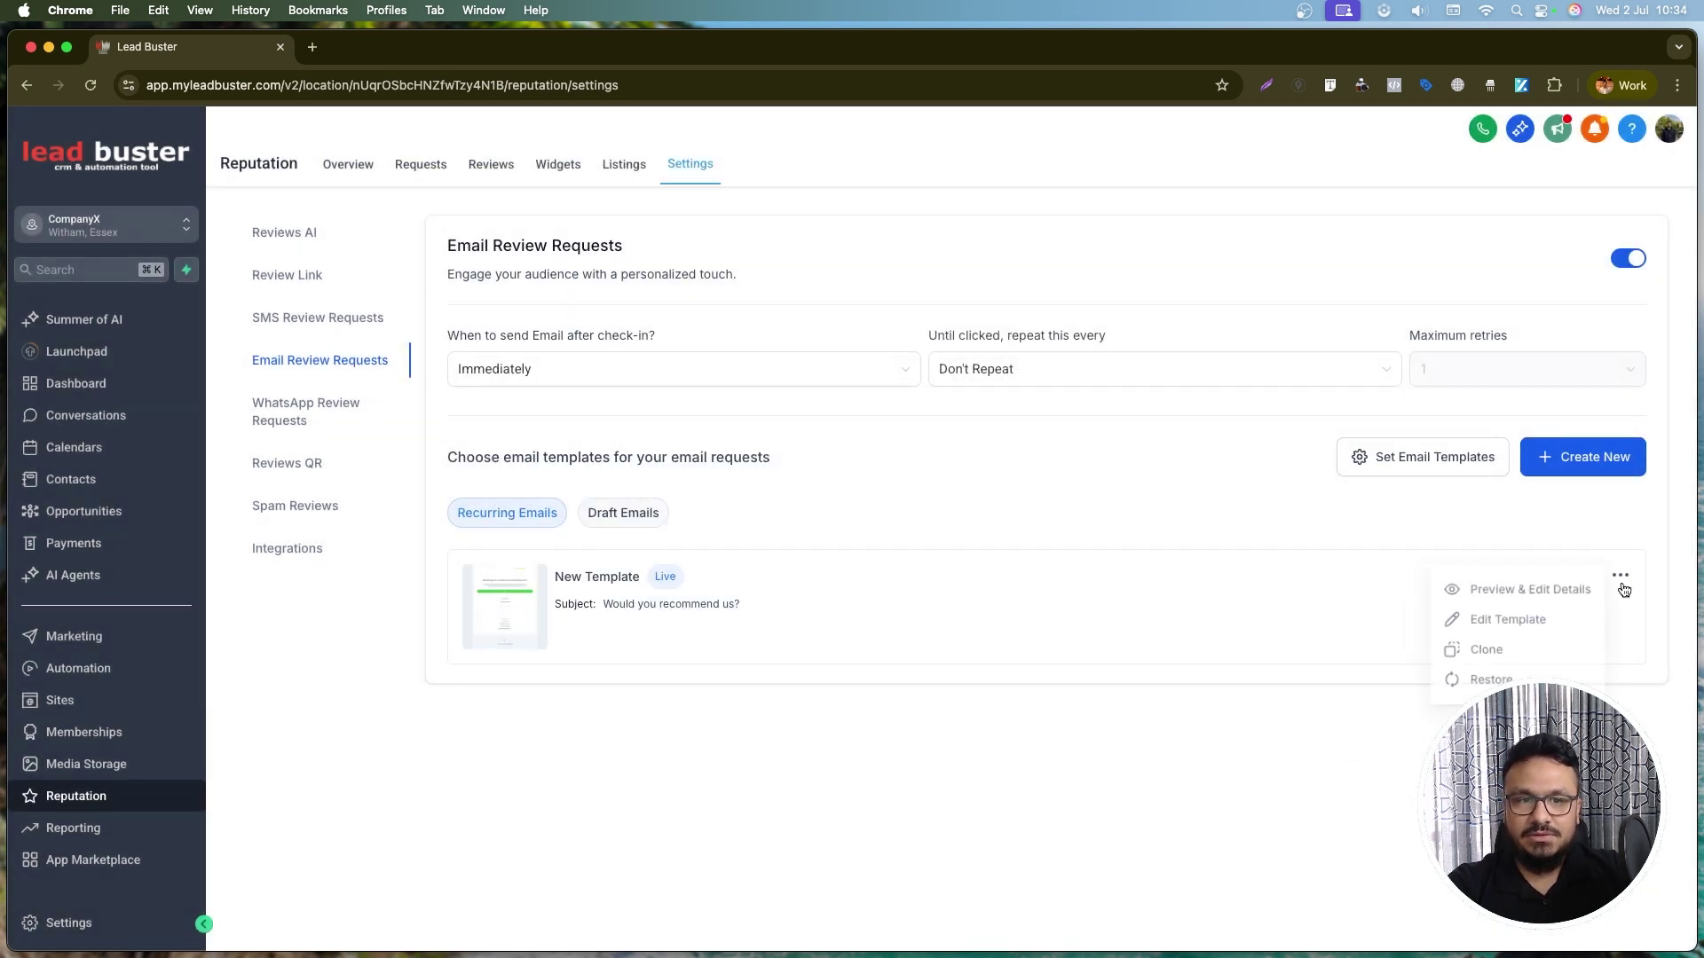
pyautogui.click(1513, 631)
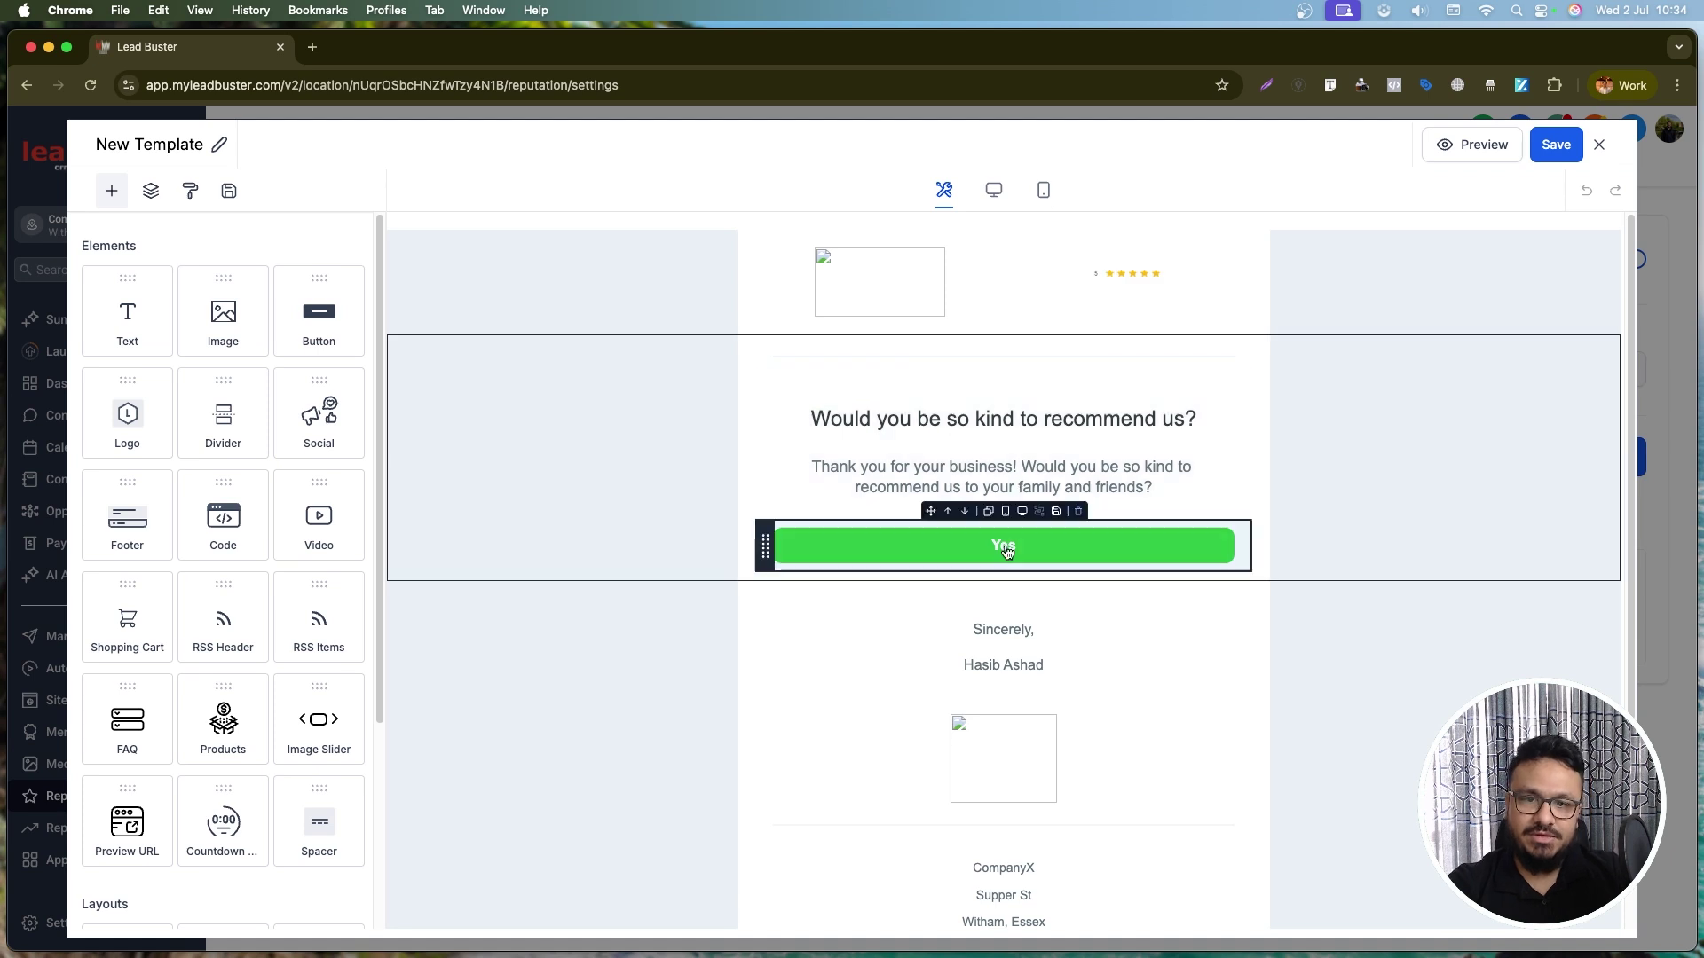
pyautogui.click(1596, 144)
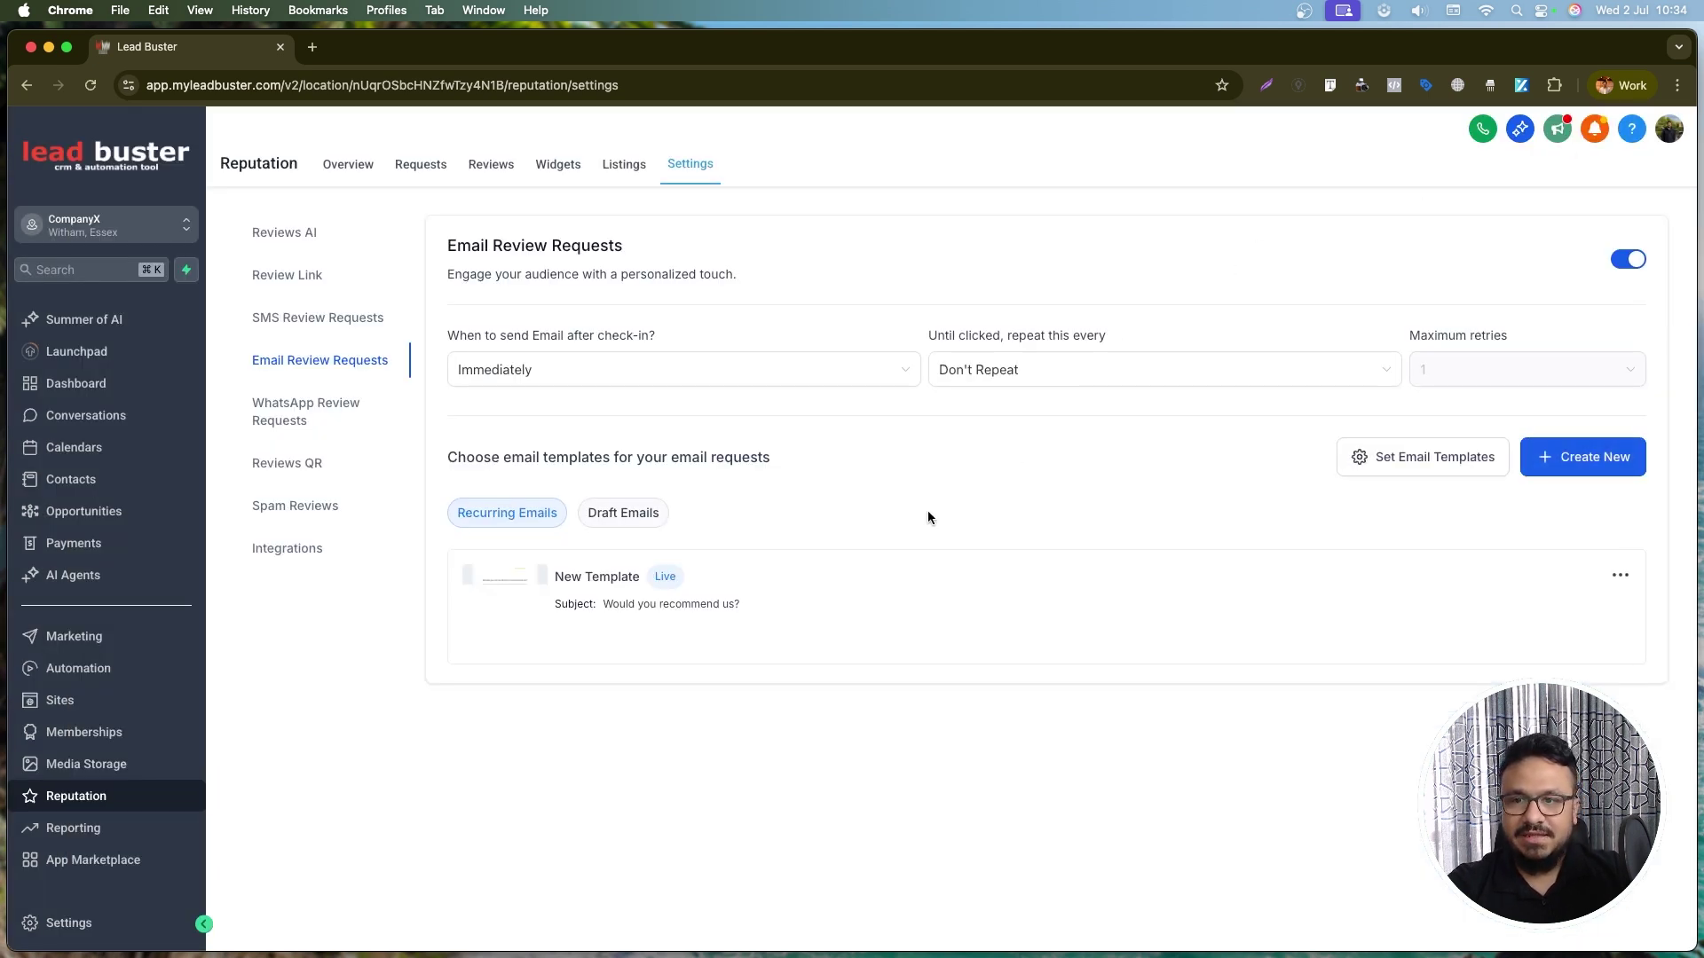
# - Set email review requests to send 1 Hour after check-in, repeat every 3 Days until clicked, with a maximum of 2 retries
pyautogui.click(566, 376)
pyautogui.click(528, 446)
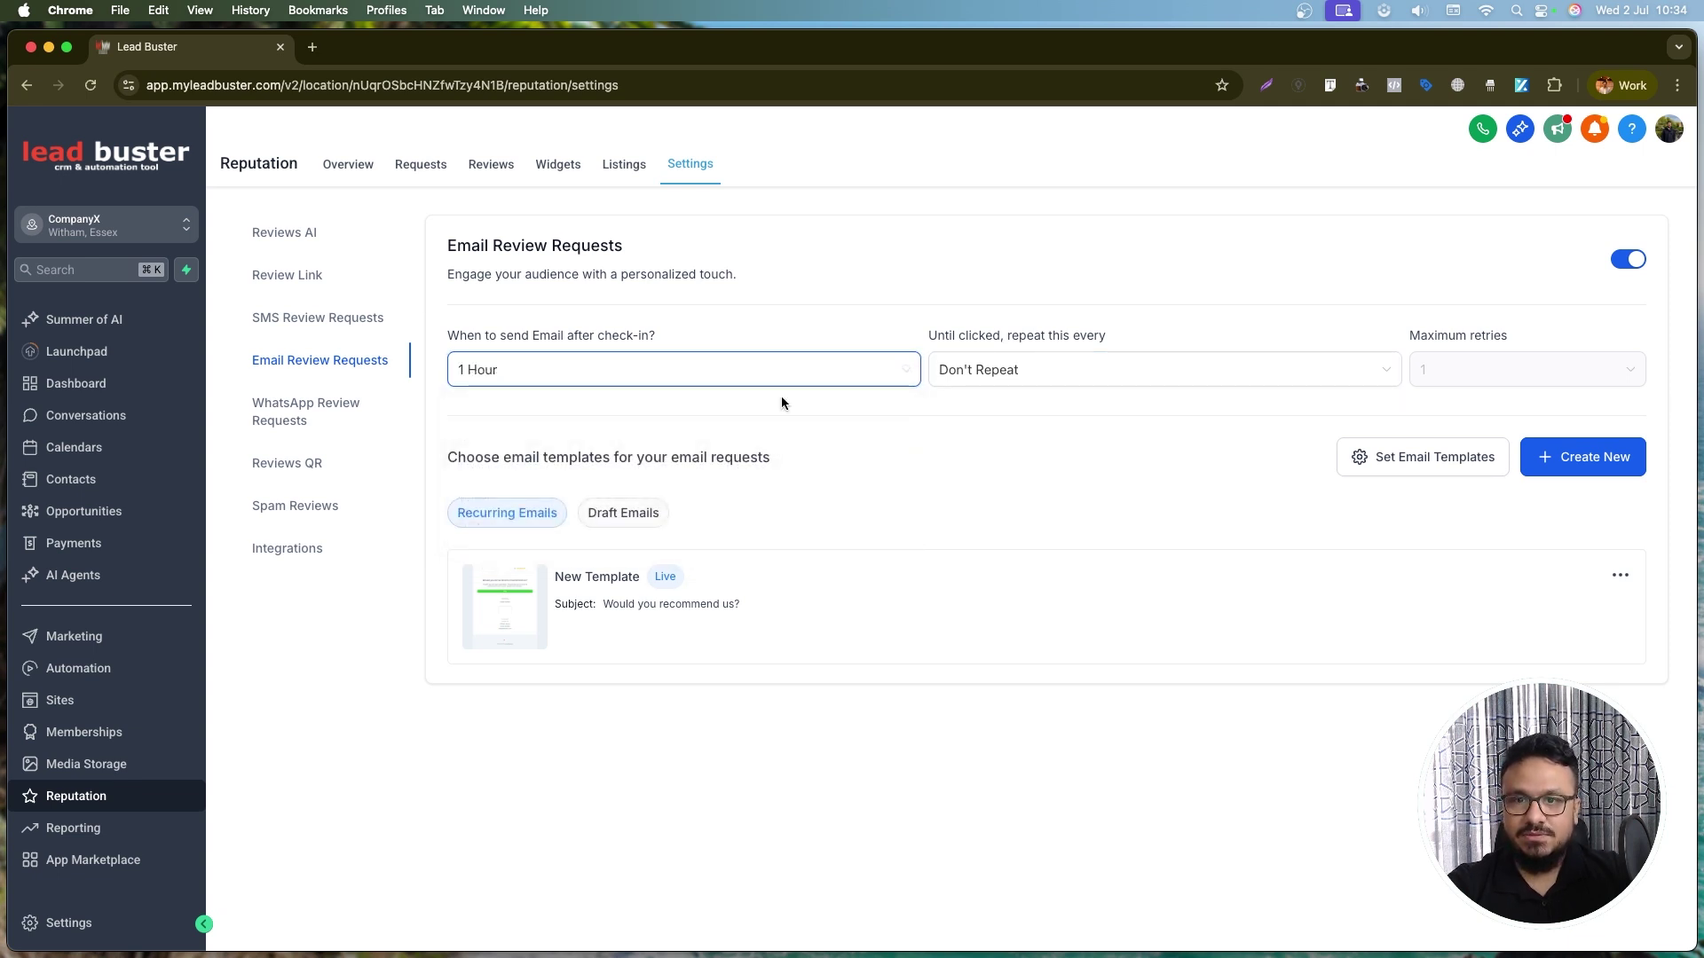
pyautogui.click(1007, 369)
pyautogui.click(977, 444)
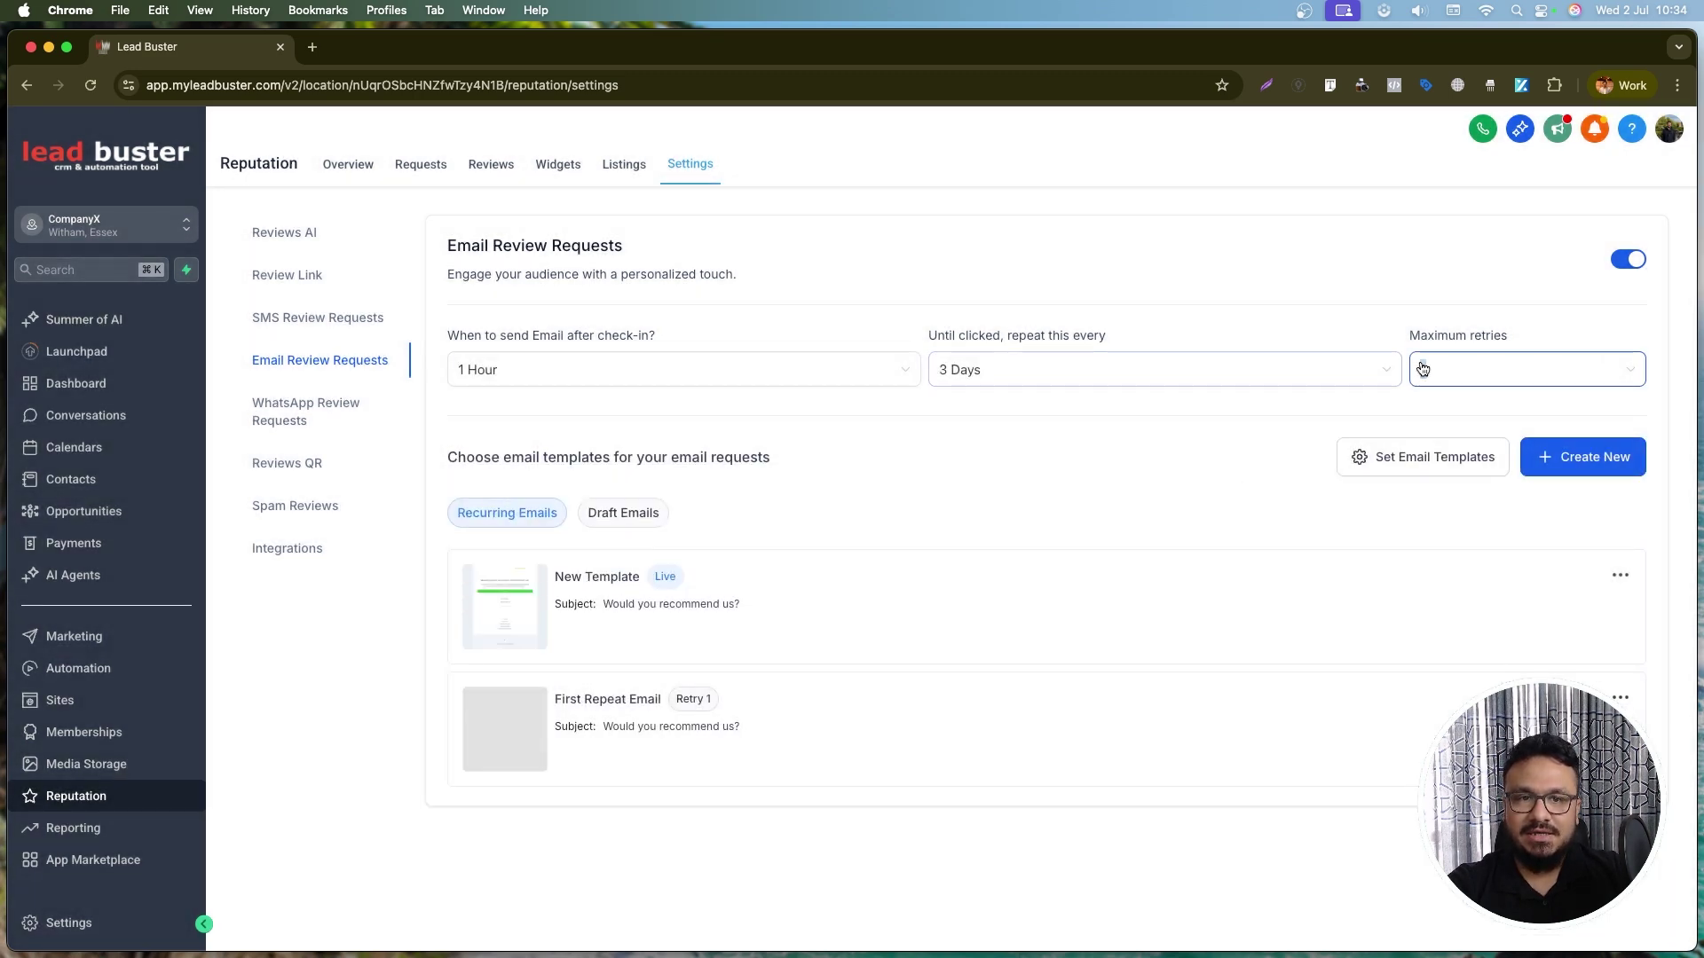
pyautogui.click(1426, 371)
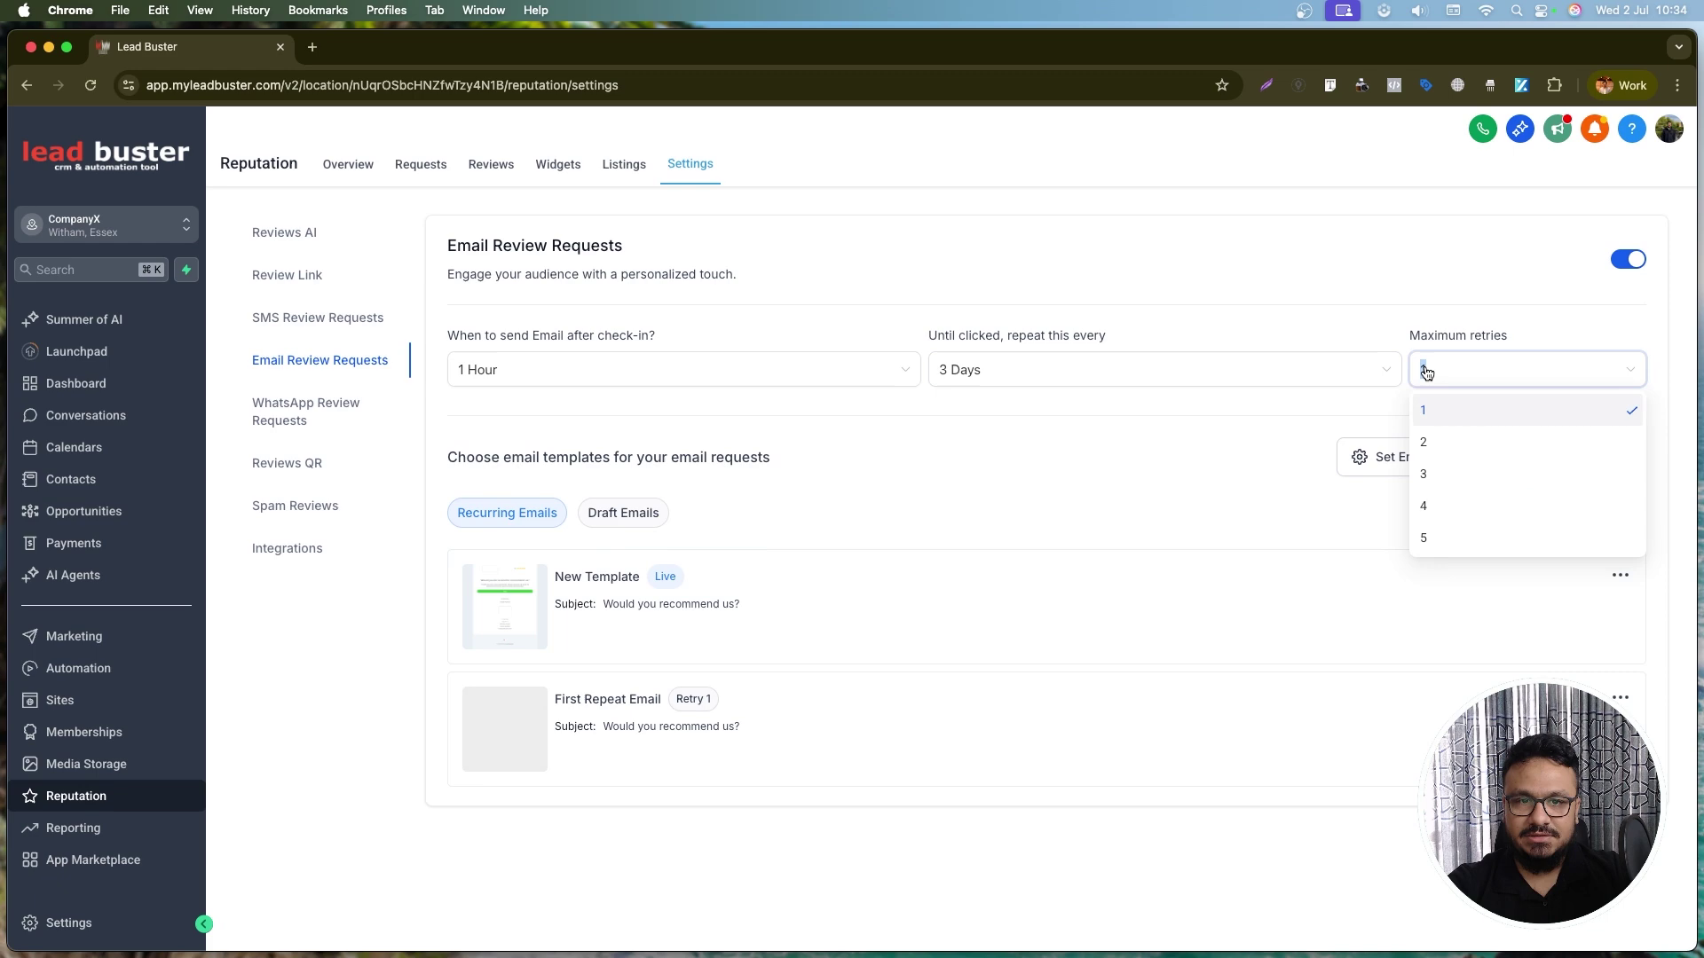
pyautogui.click(1438, 442)
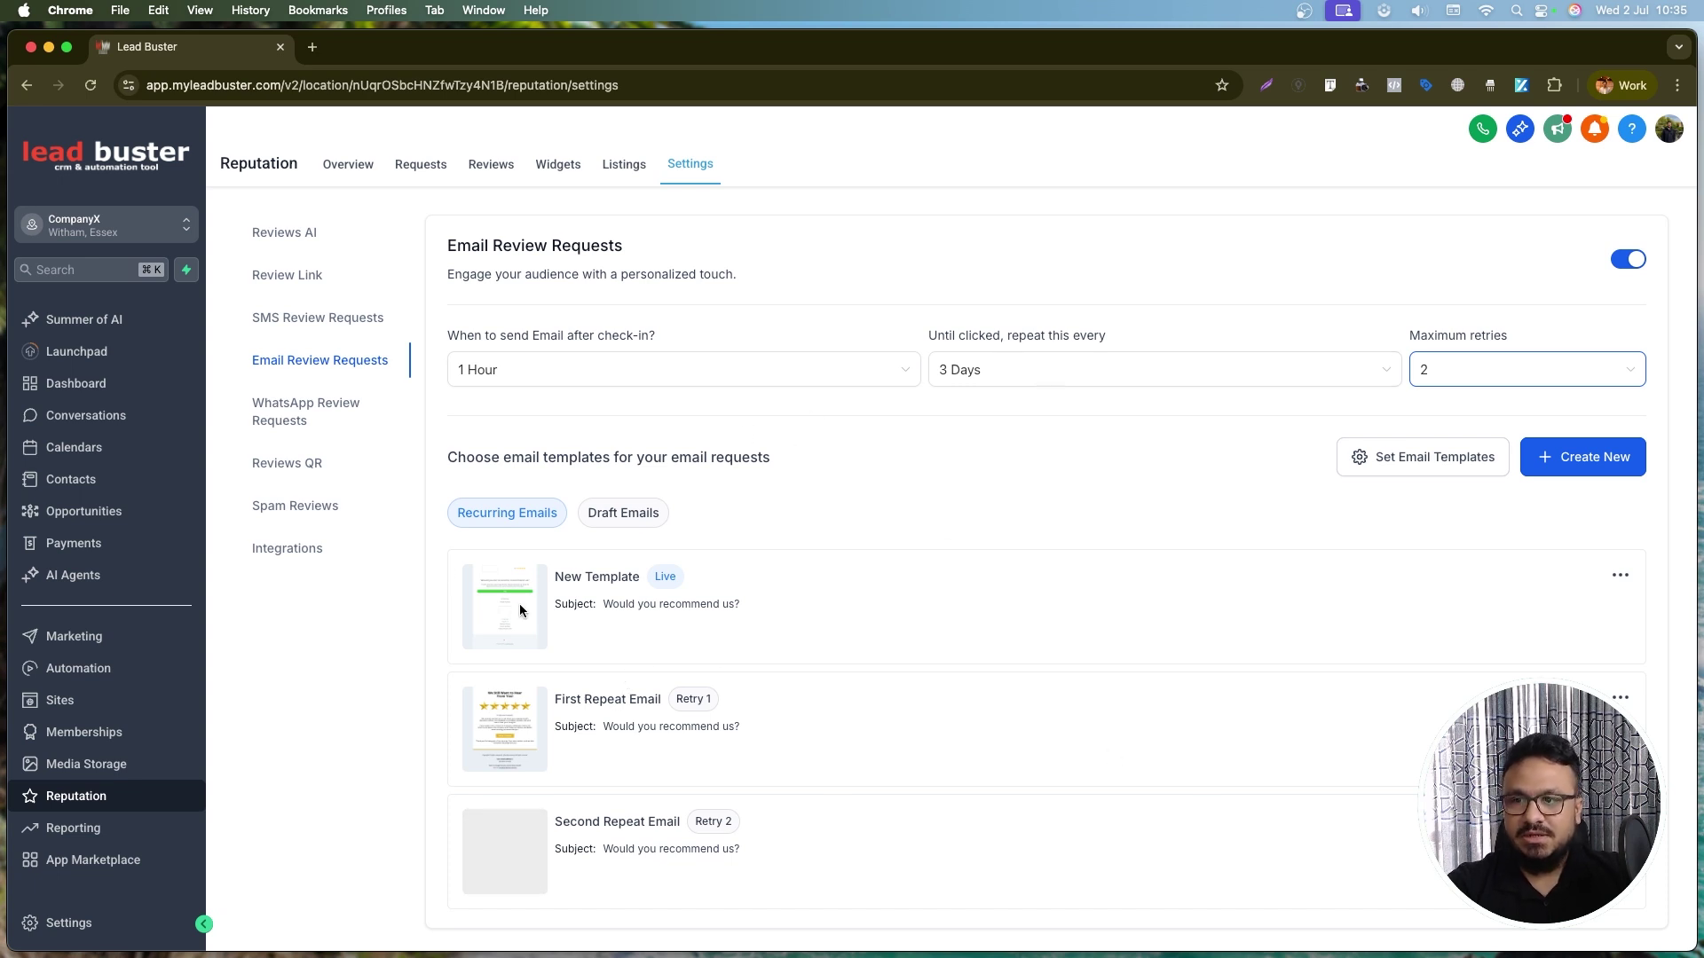
# - Look through the WhatsApp Review Requests and Reviews QR settings, including the actions for Review QR and the QR code editor
pyautogui.click(262, 408)
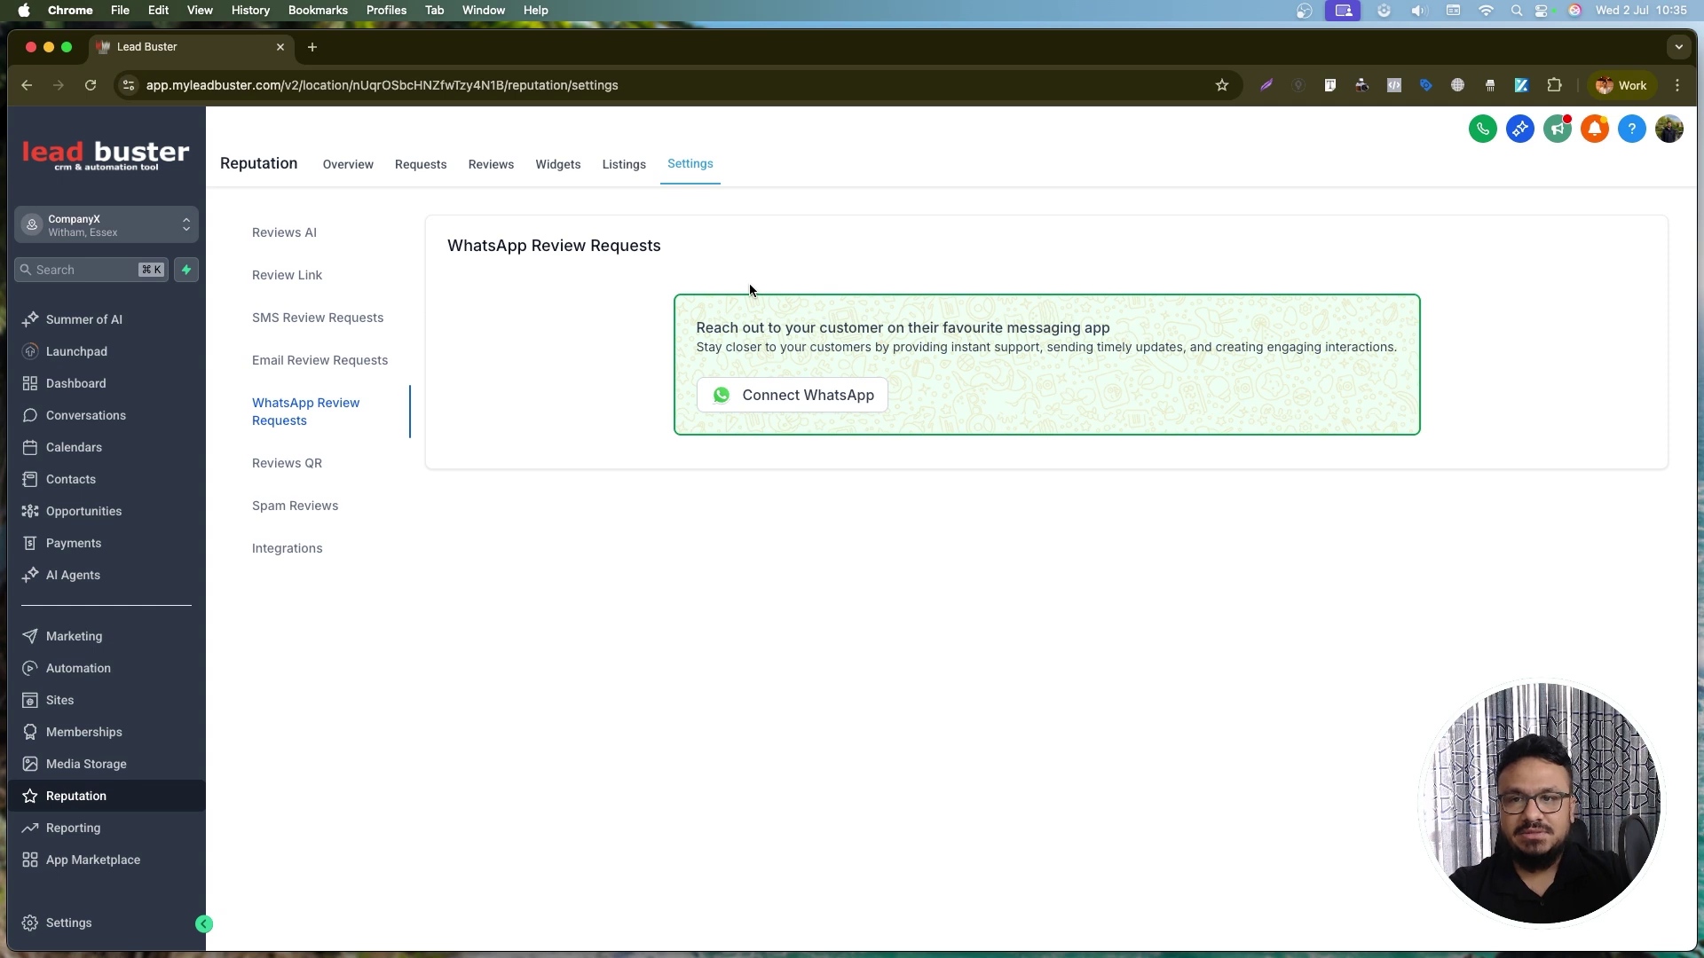
pyautogui.click(312, 463)
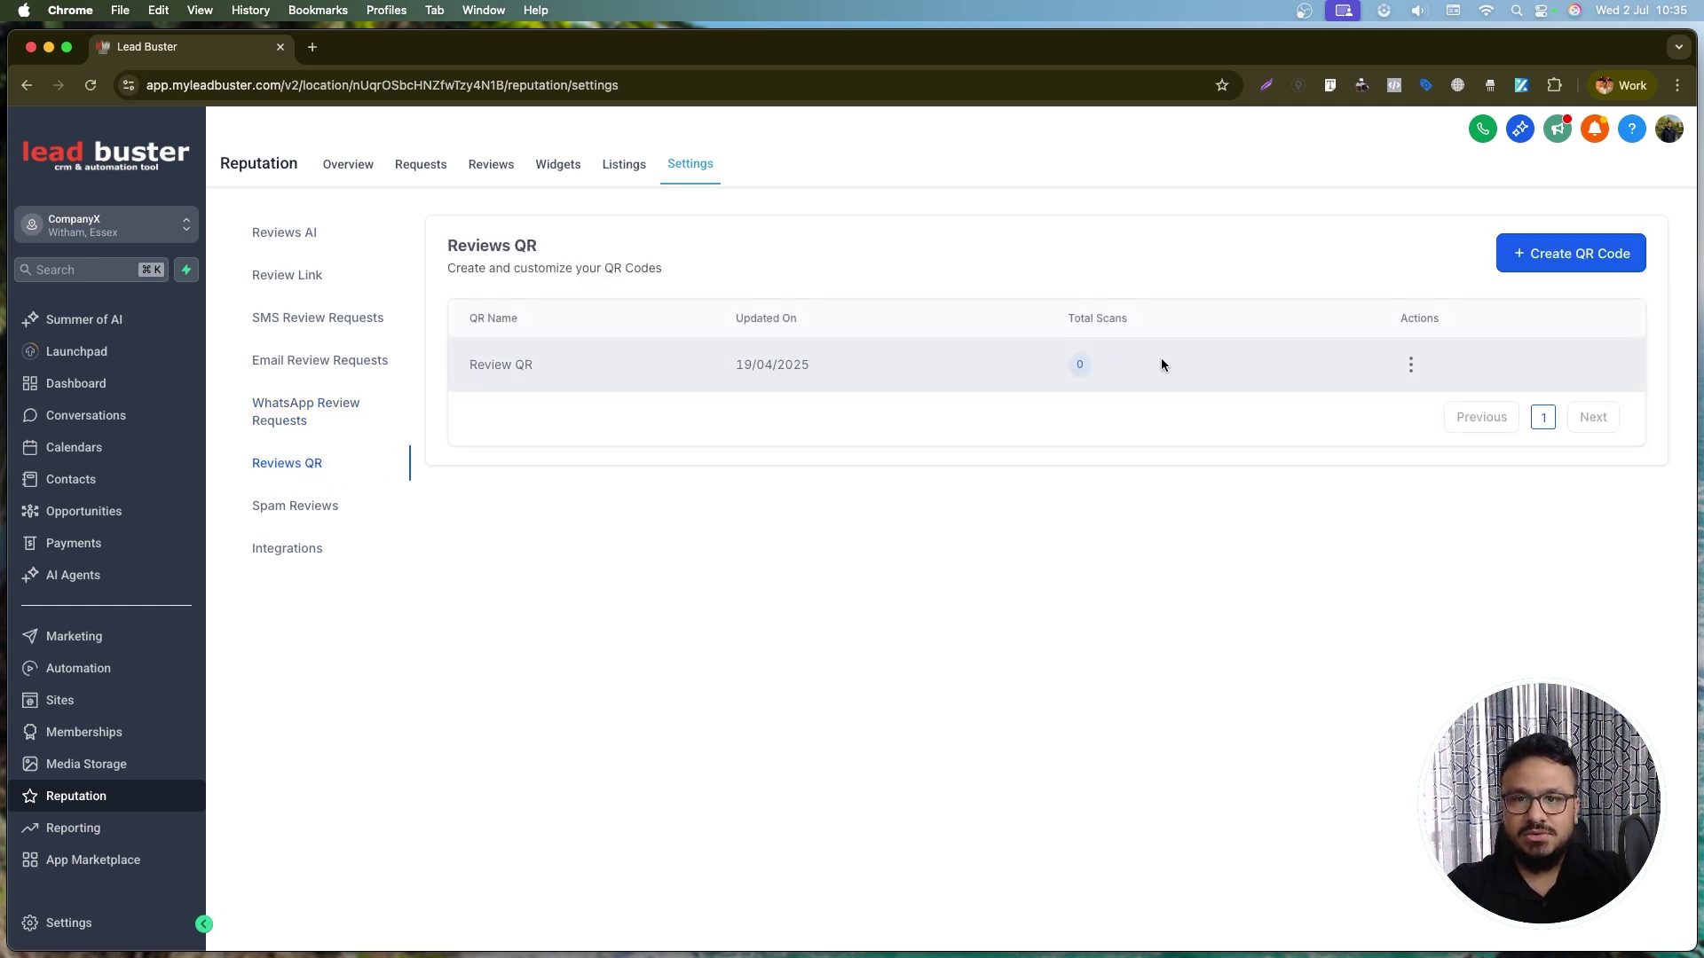
pyautogui.click(1411, 366)
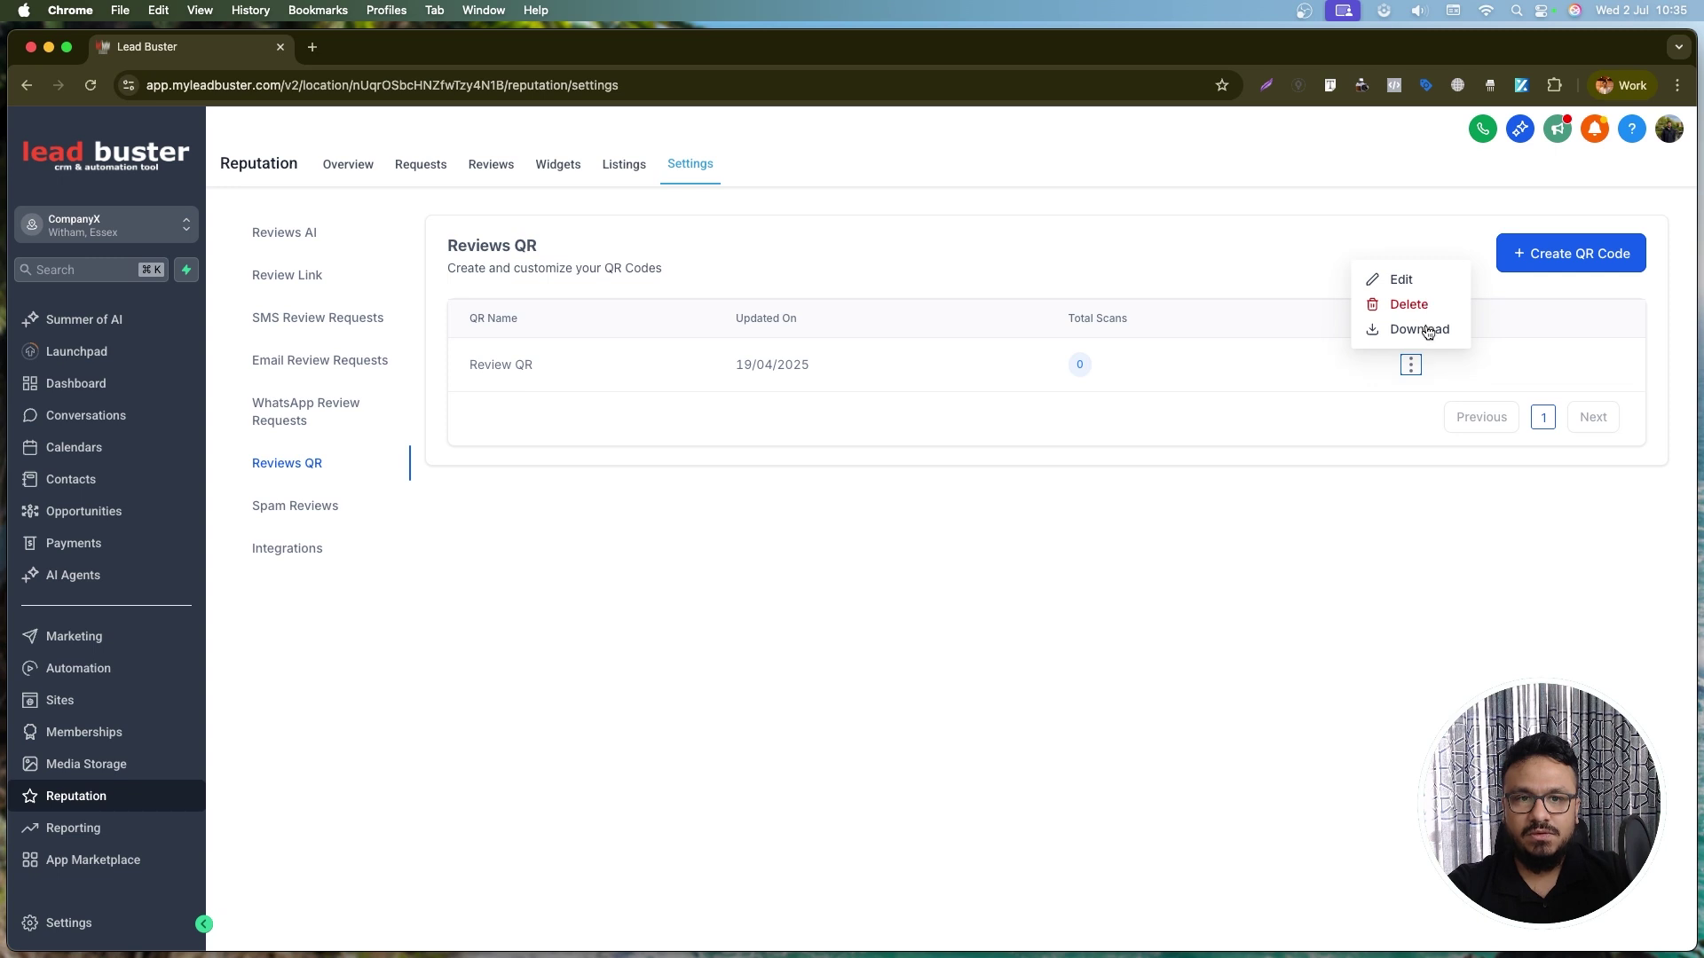
pyautogui.click(443, 460)
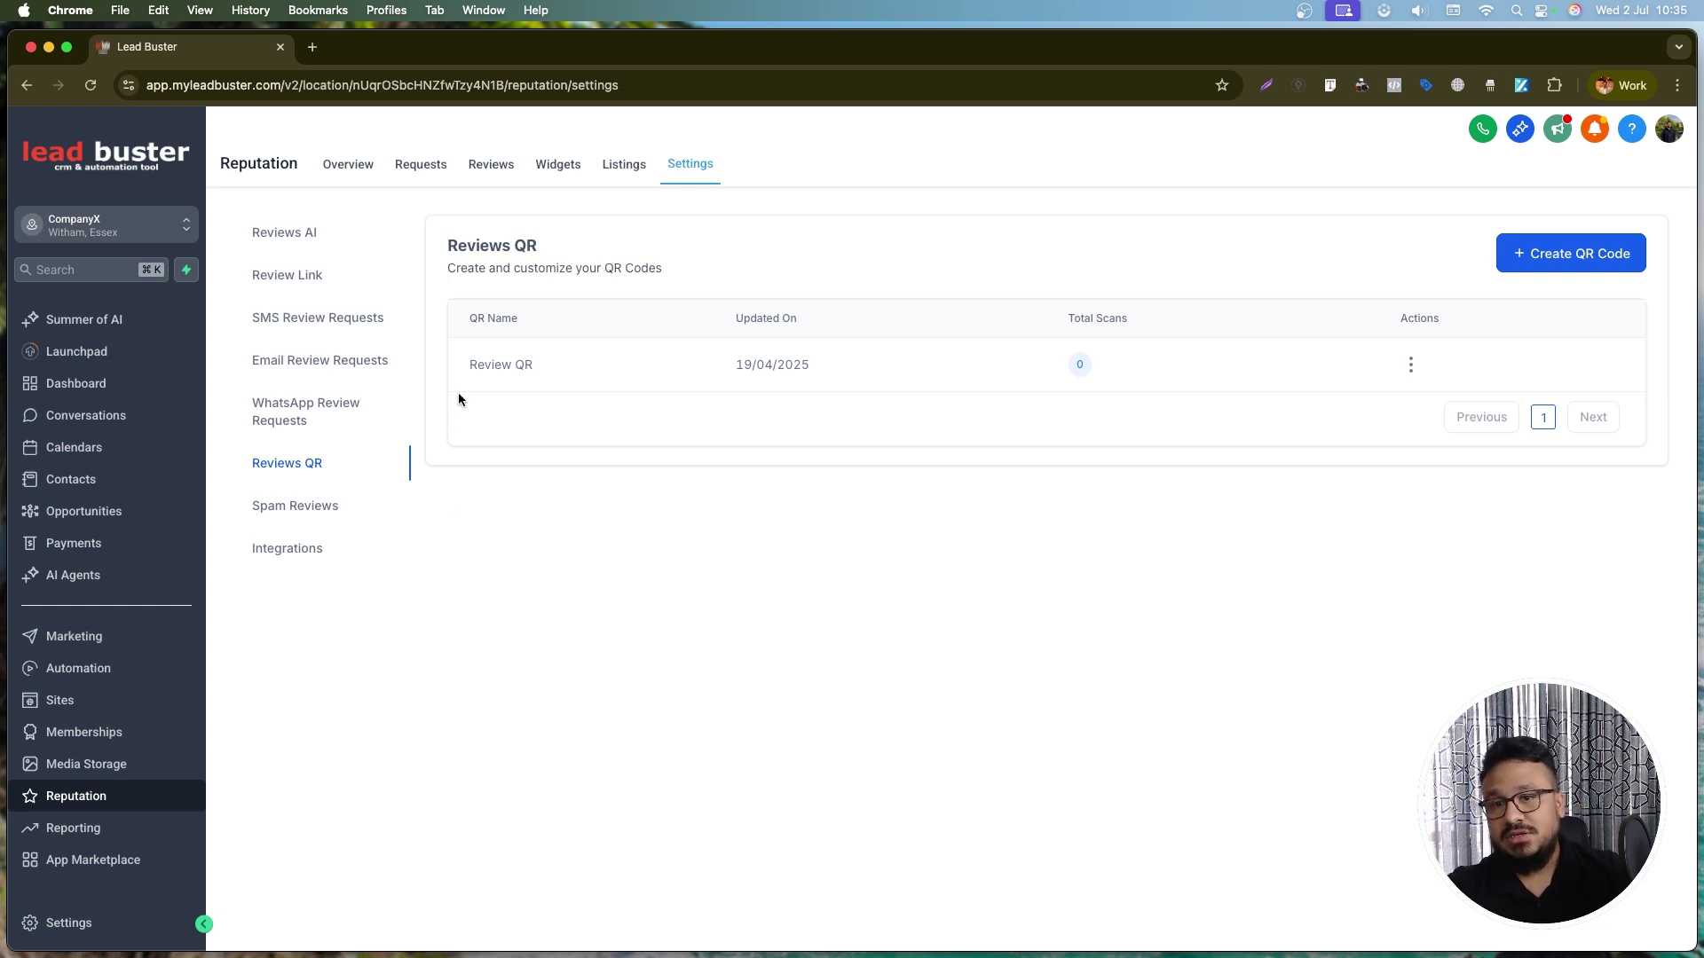
pyautogui.click(1522, 256)
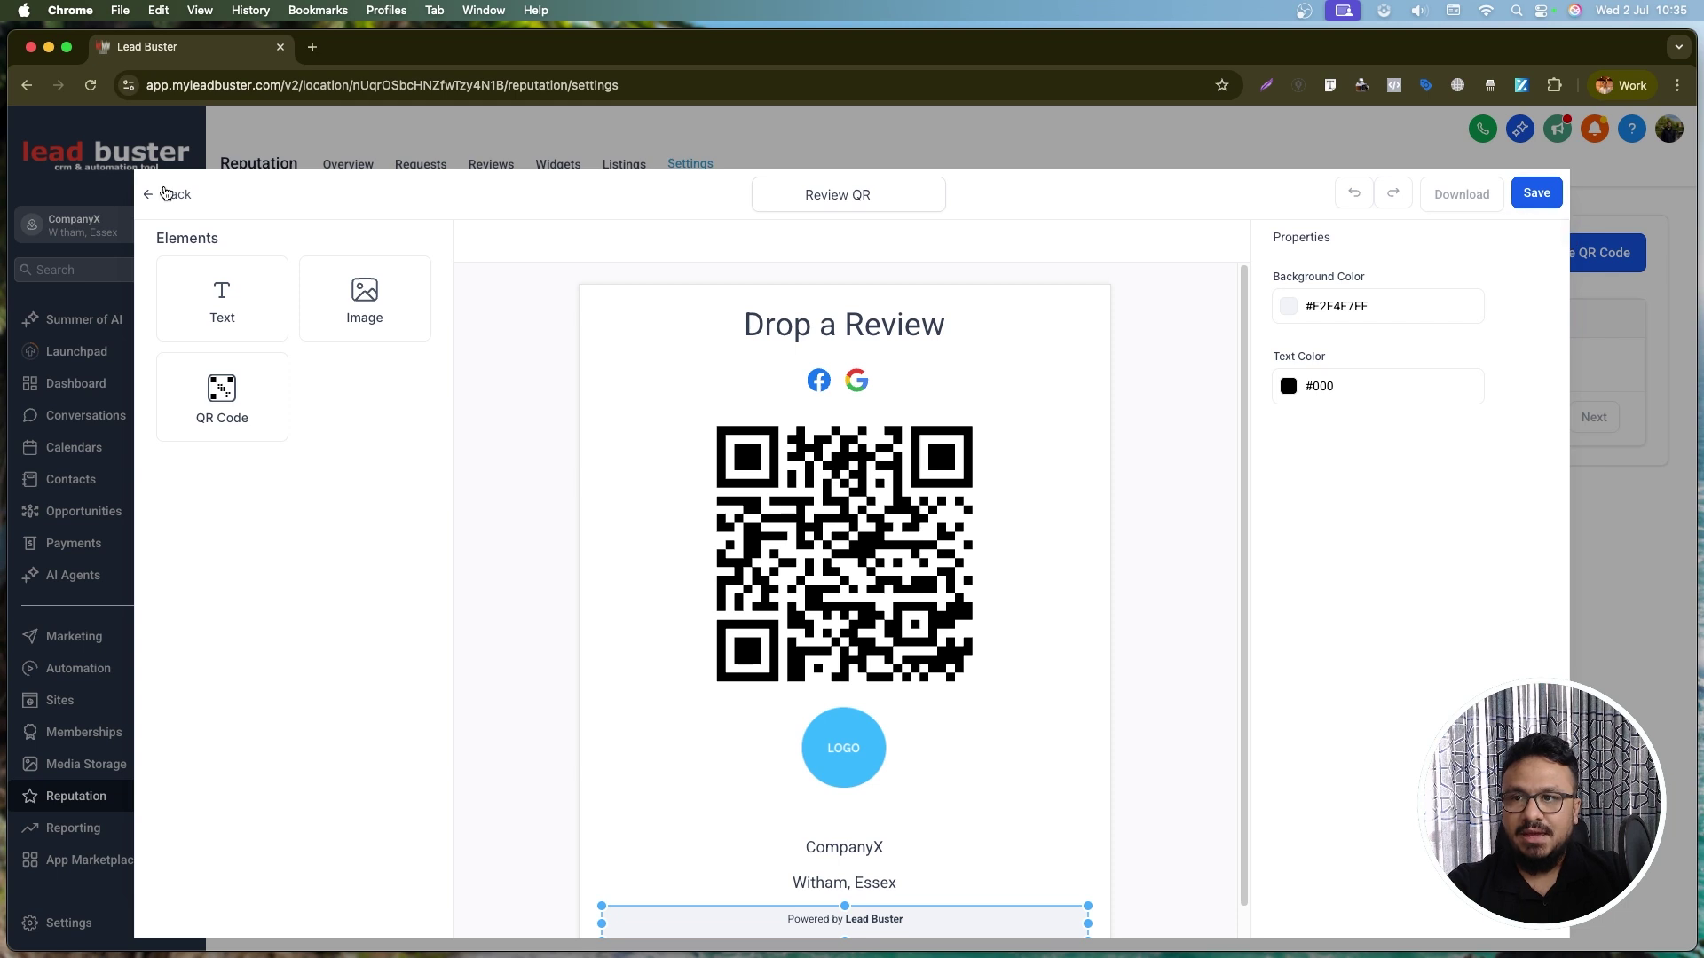
pyautogui.click(1534, 197)
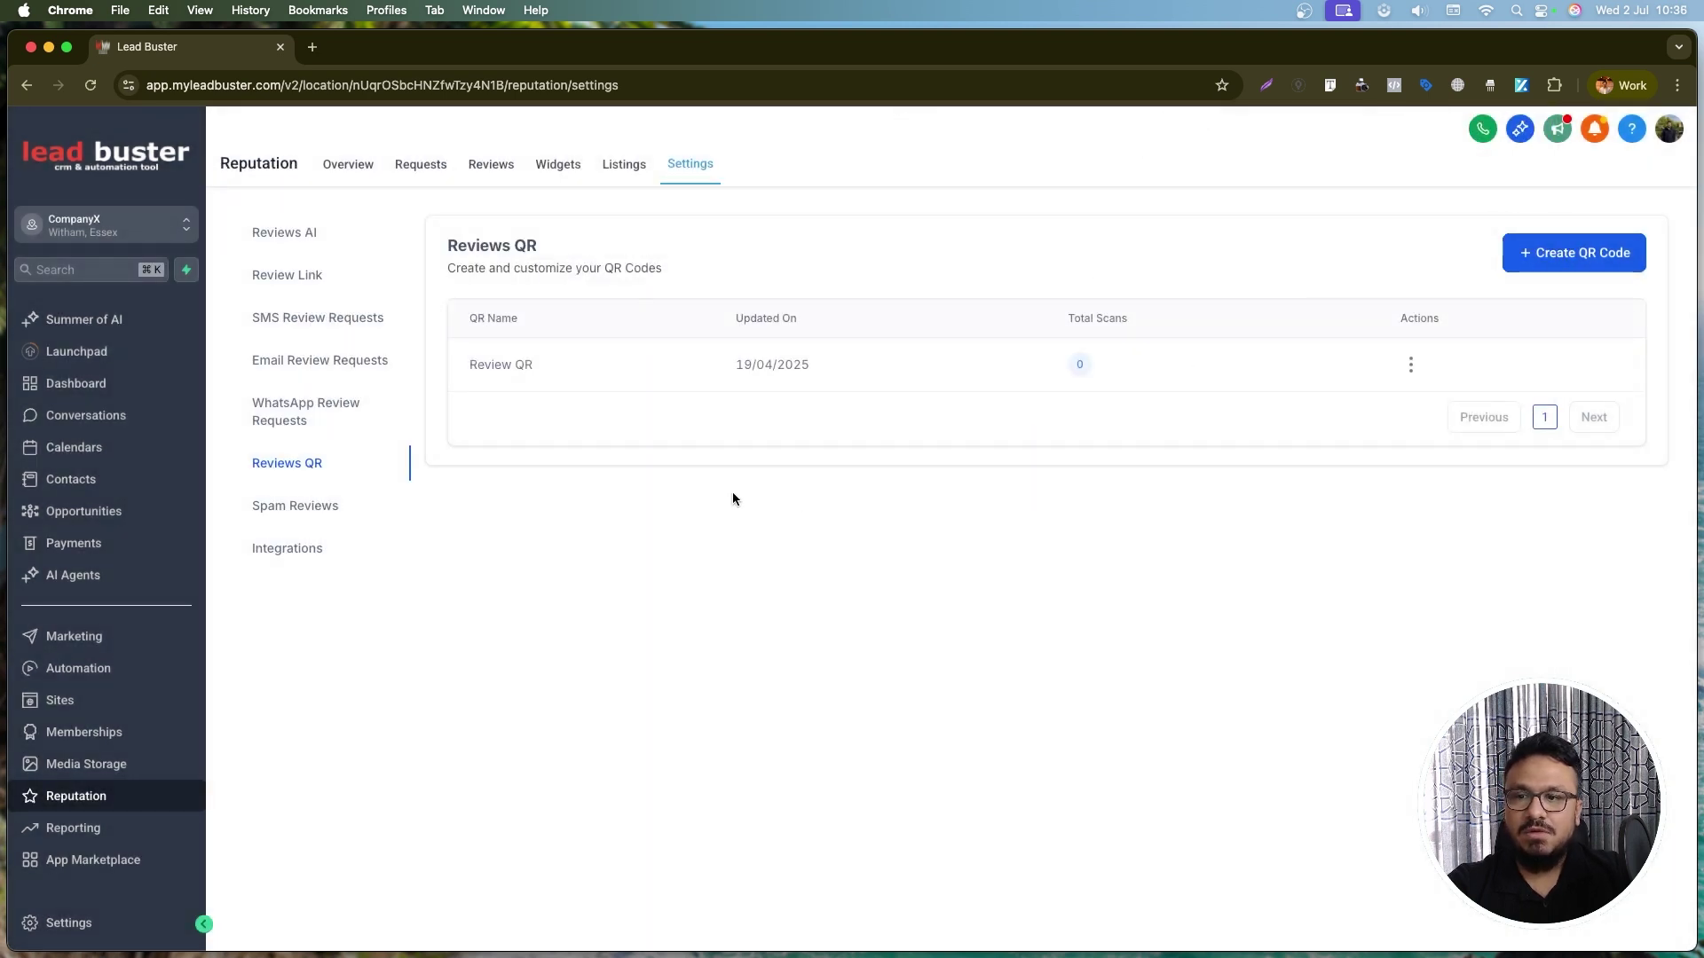
# - Look over the spam detection options, the review platforms available for integration, and the Reviews and Requests pages
pyautogui.click(319, 517)
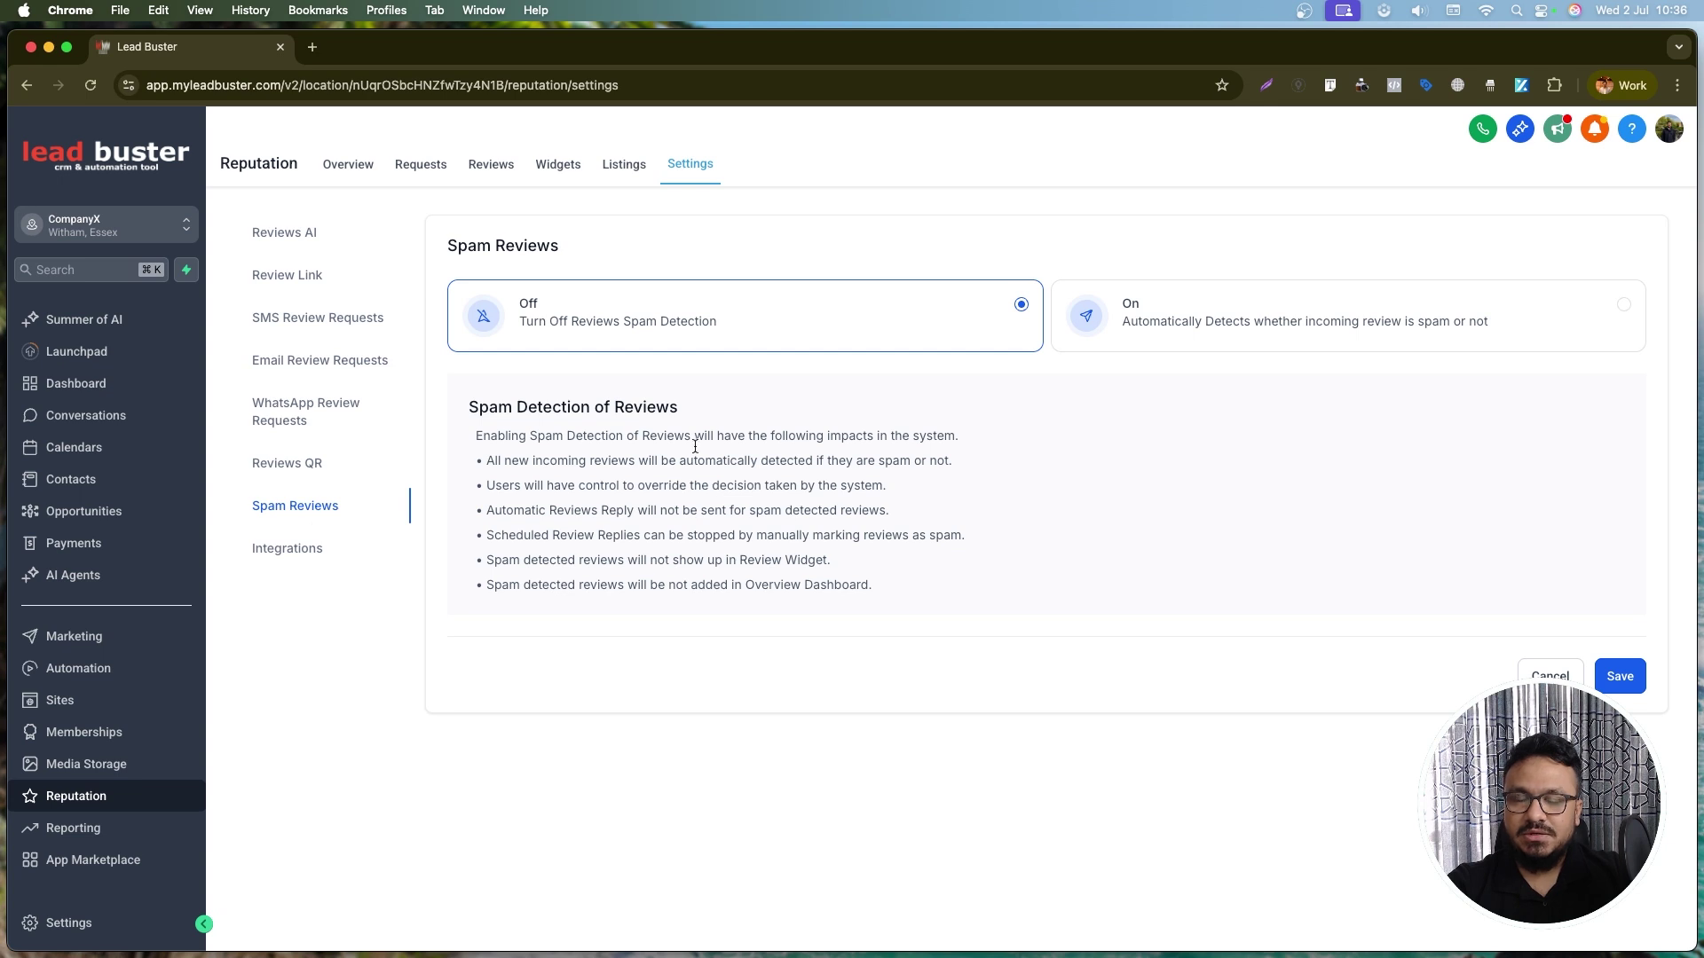
pyautogui.click(271, 553)
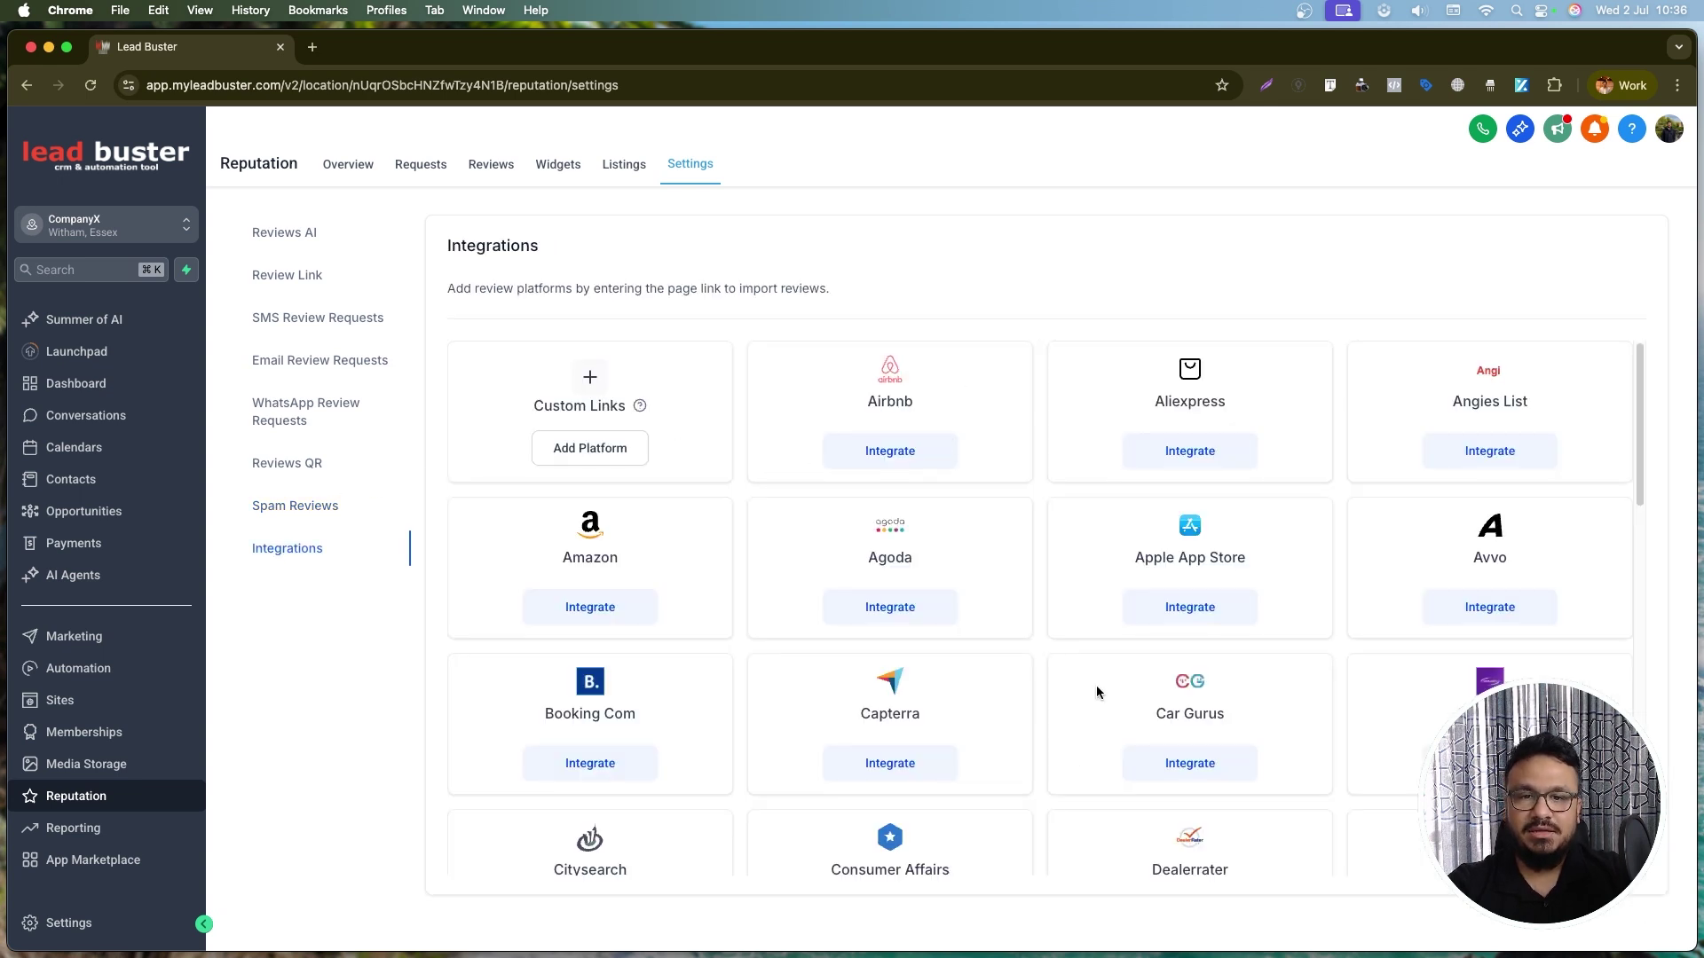
pyautogui.scroll(-10, 1094, 691)
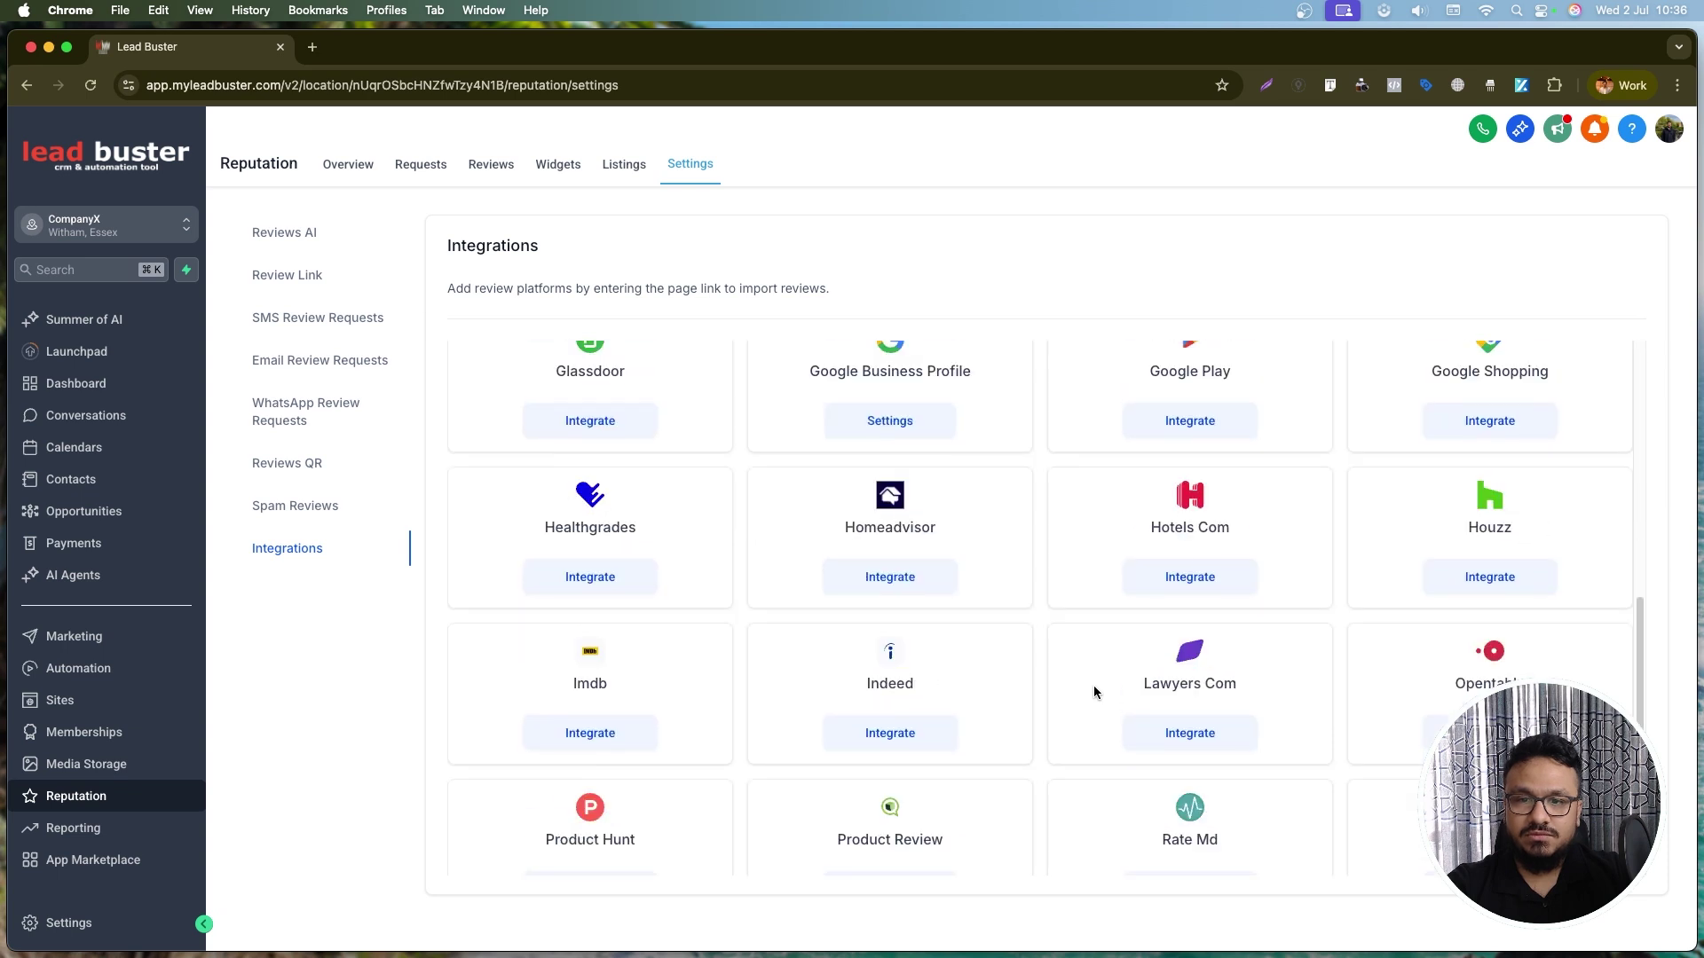
pyautogui.scroll(10, 1093, 692)
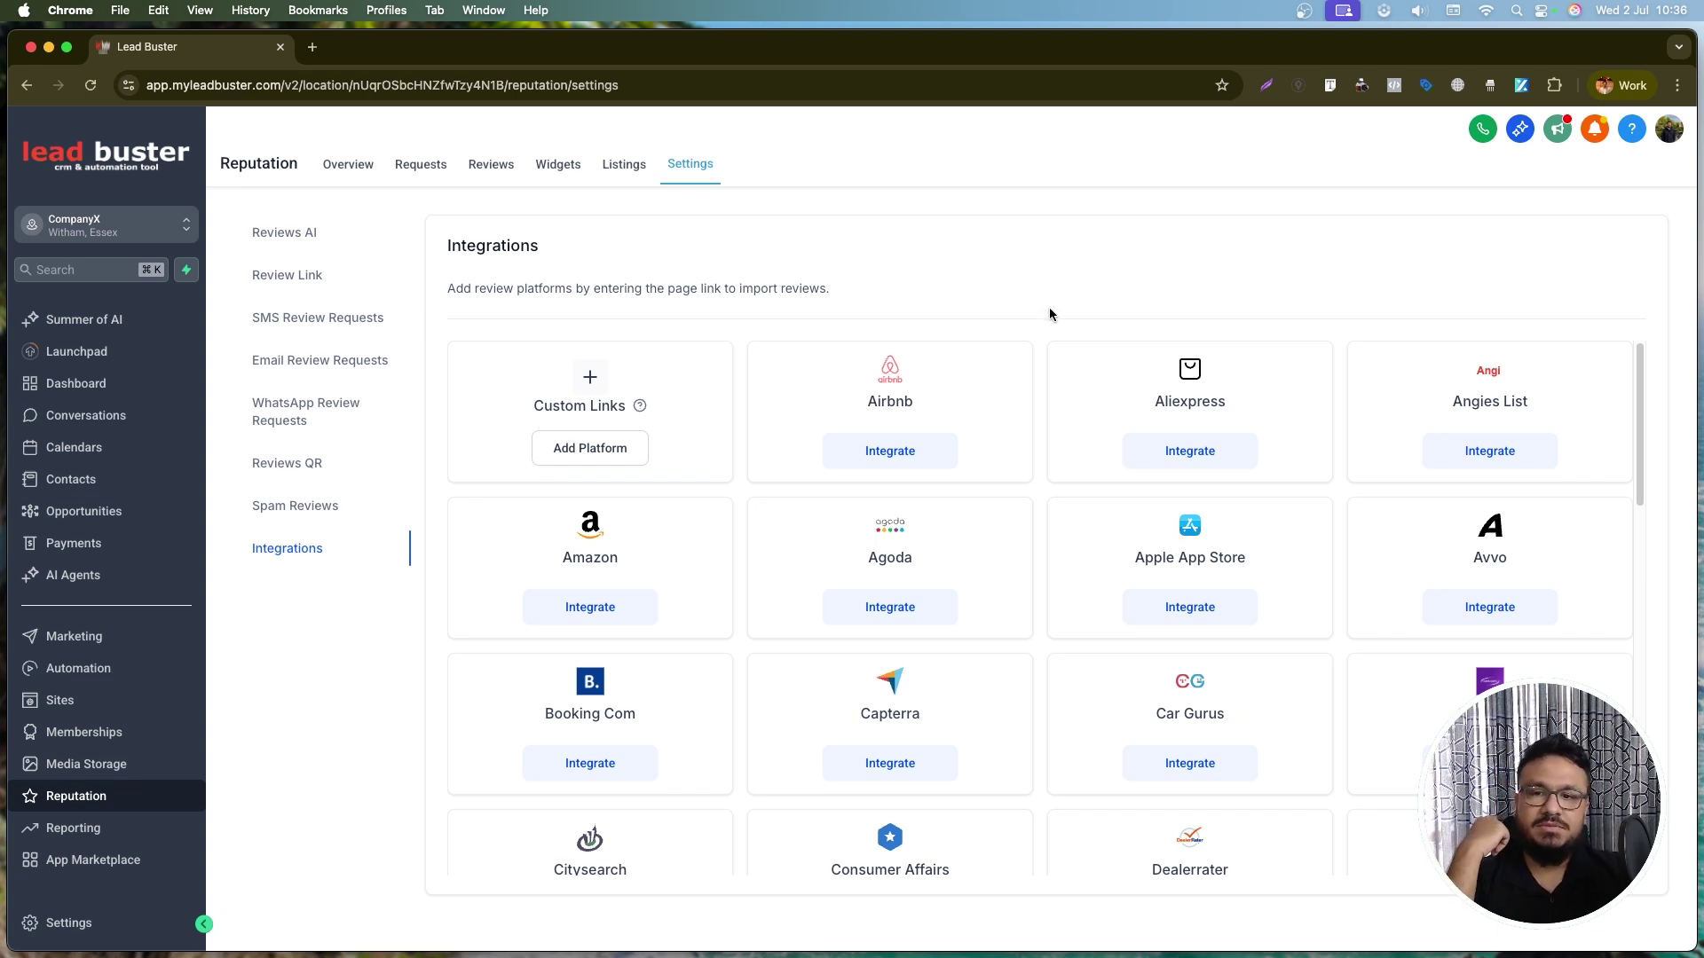
pyautogui.scroll(-3, 838, 689)
pyautogui.scroll(3, 839, 688)
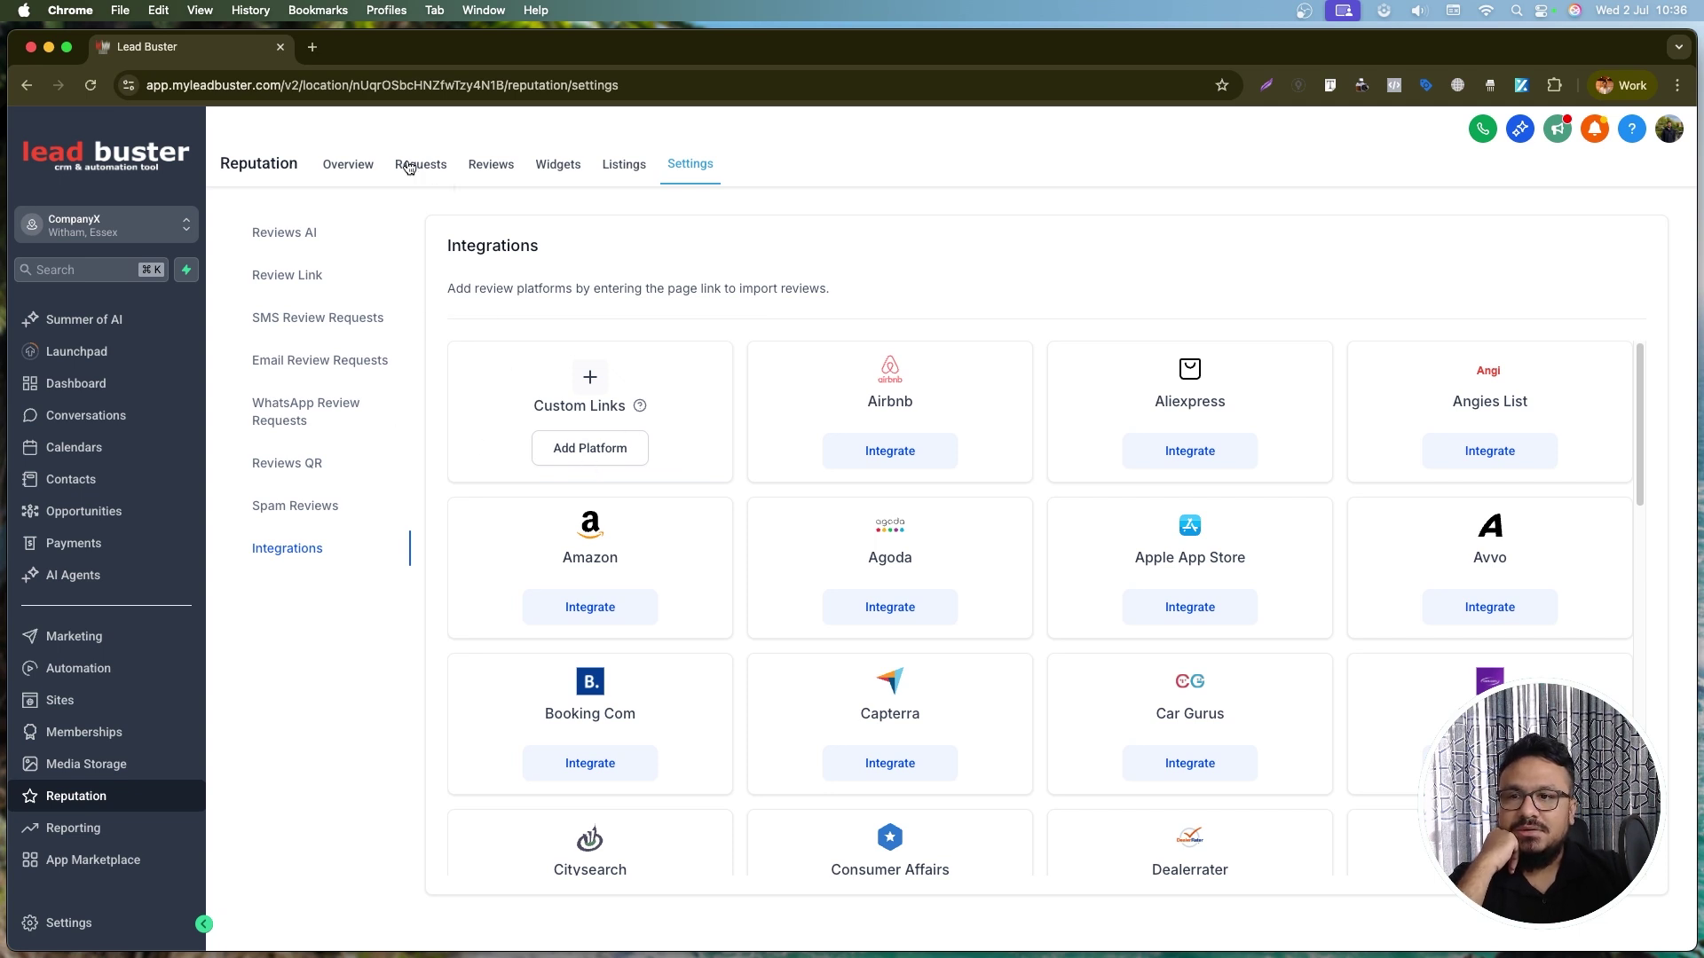
pyautogui.click(491, 171)
pyautogui.click(418, 170)
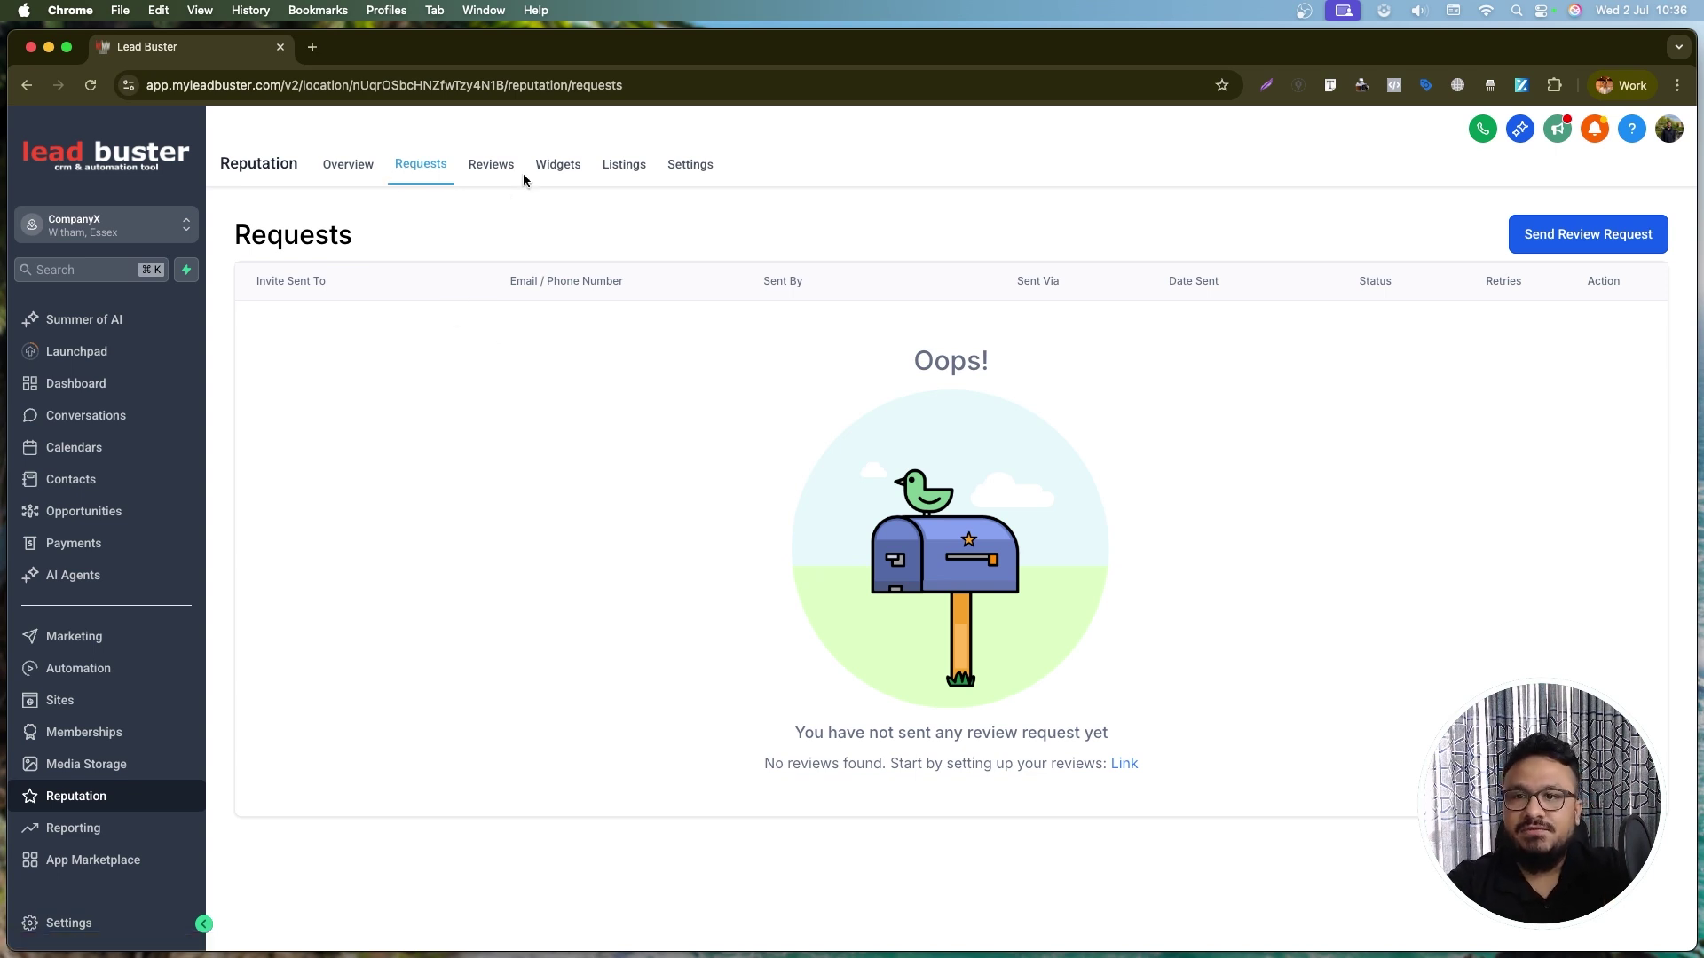
# - Open Review Widget - Google for editing, check the summary position options, and turn off its AI Summary
pyautogui.click(558, 164)
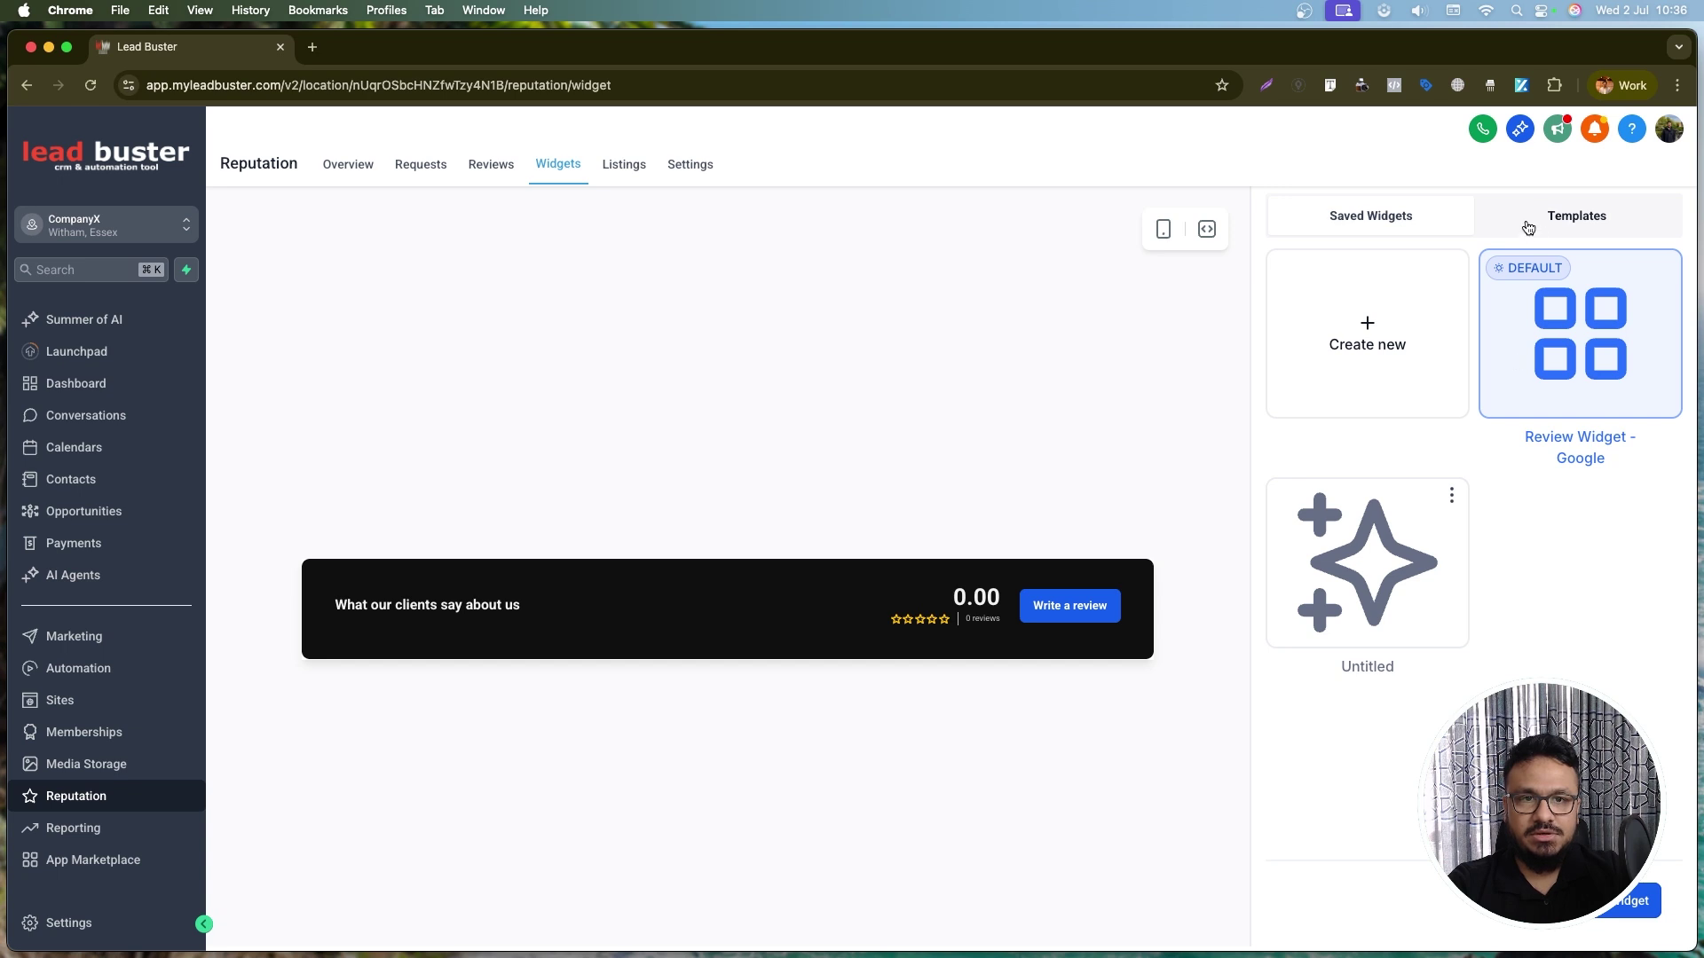
pyautogui.click(1541, 431)
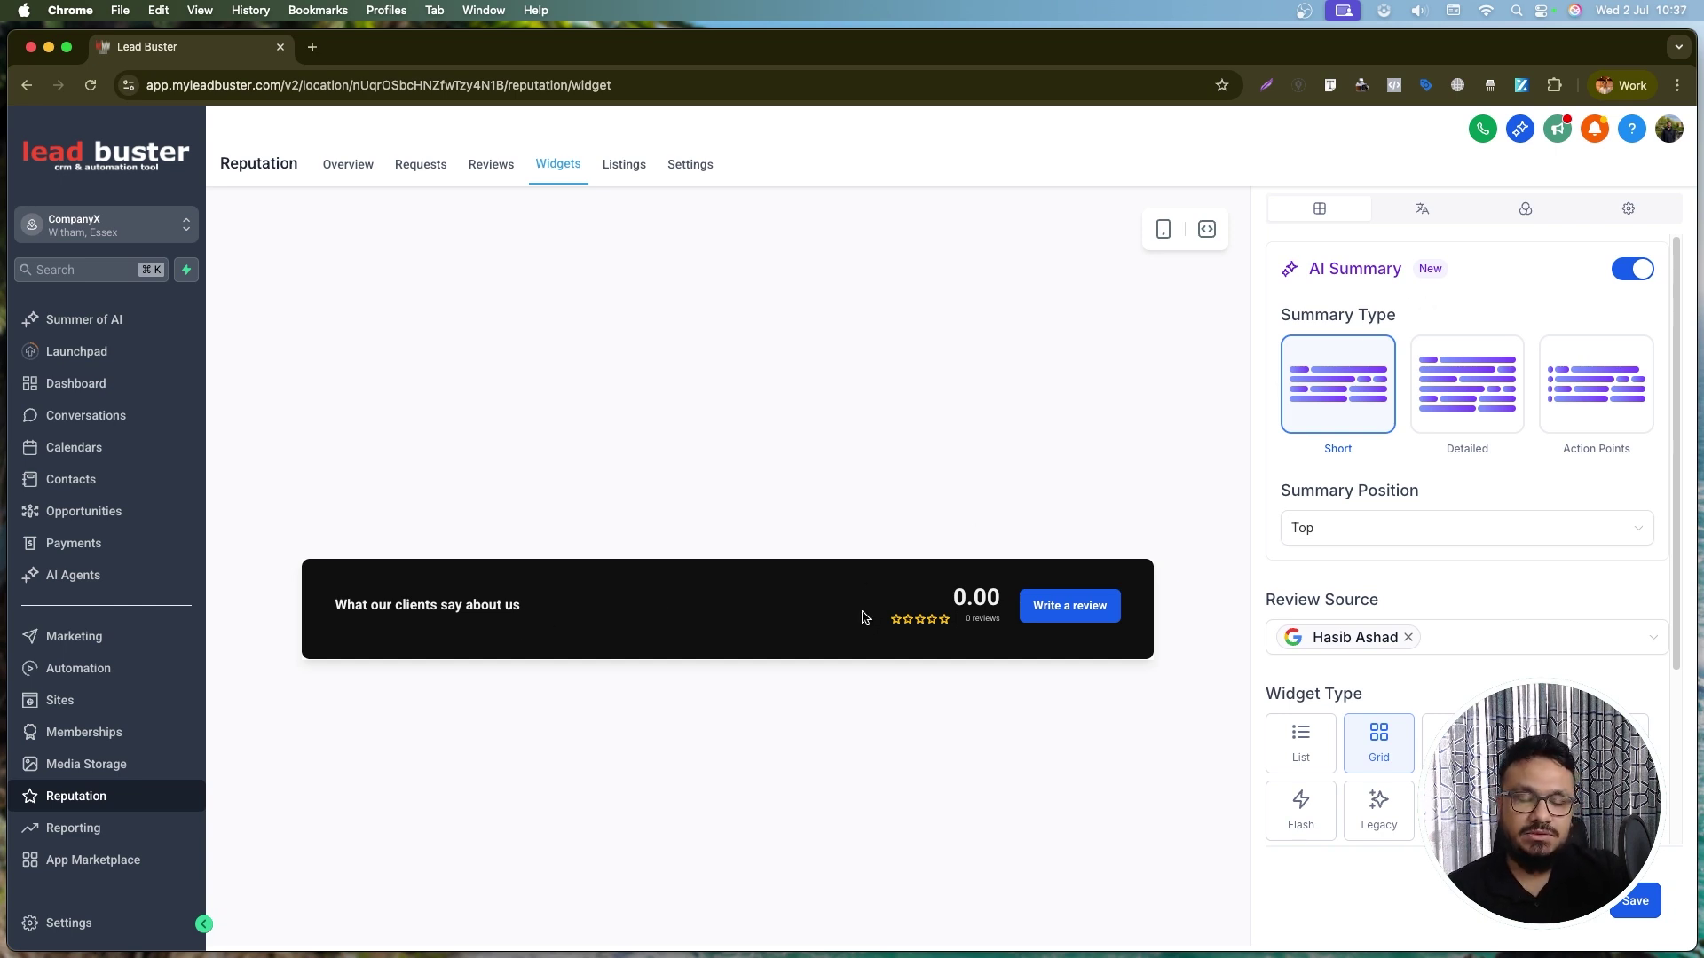
pyautogui.click(1418, 529)
pyautogui.click(1474, 490)
pyautogui.click(1380, 531)
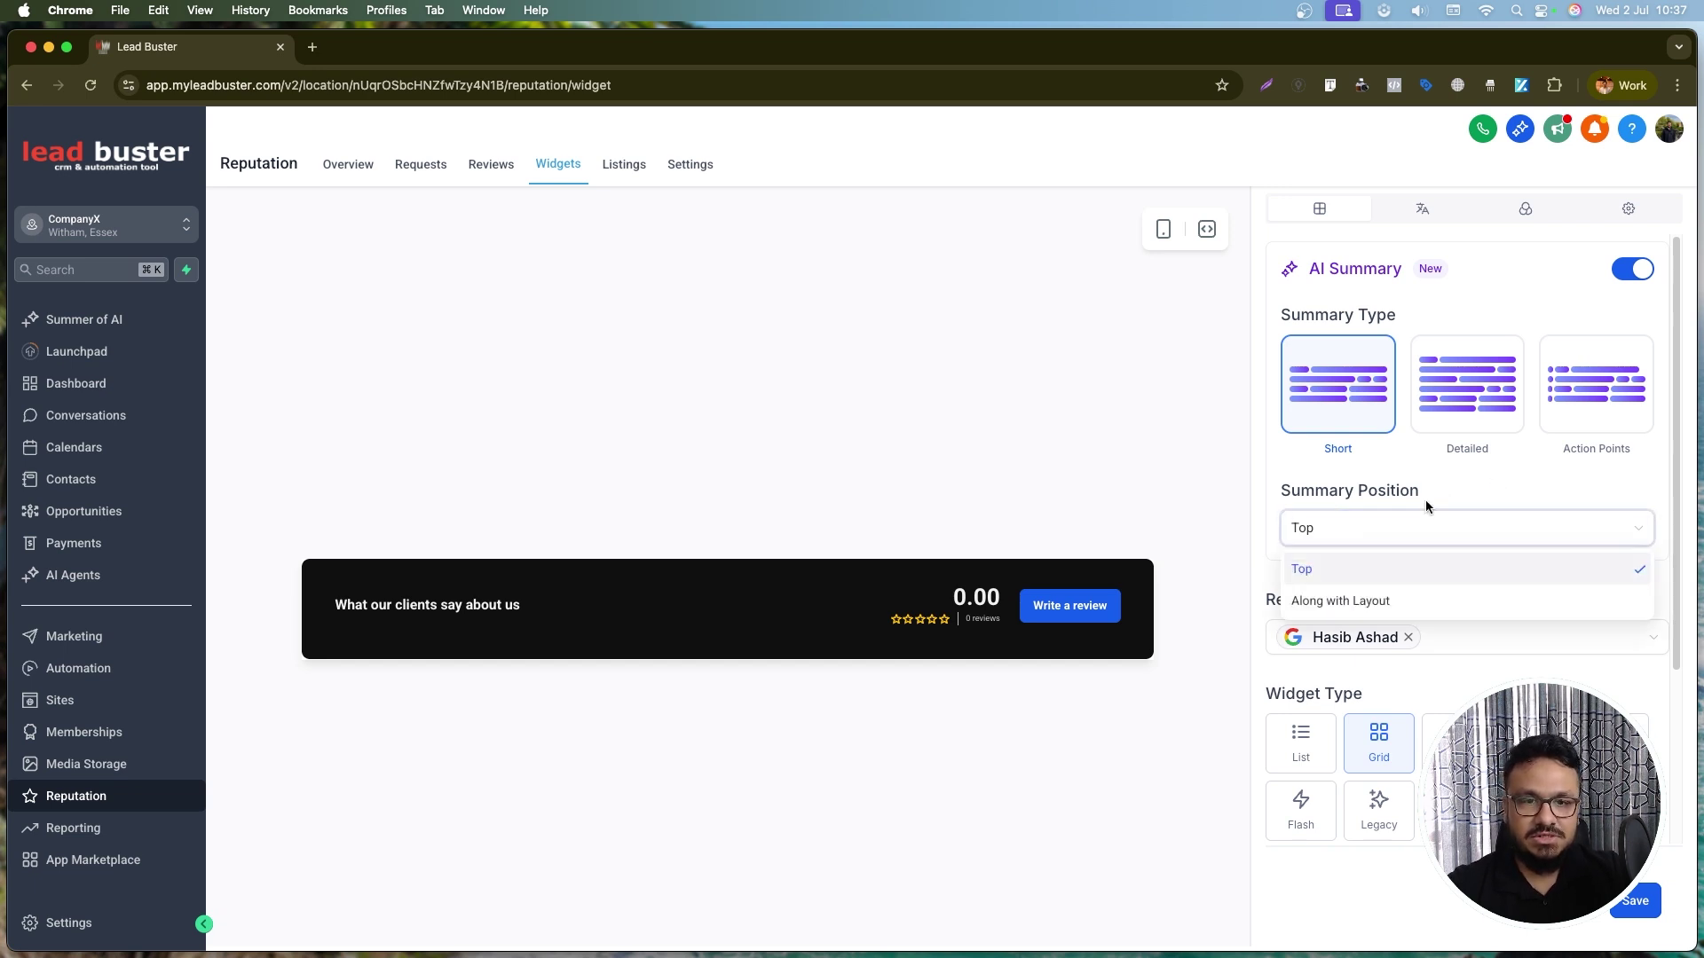
pyautogui.click(1635, 271)
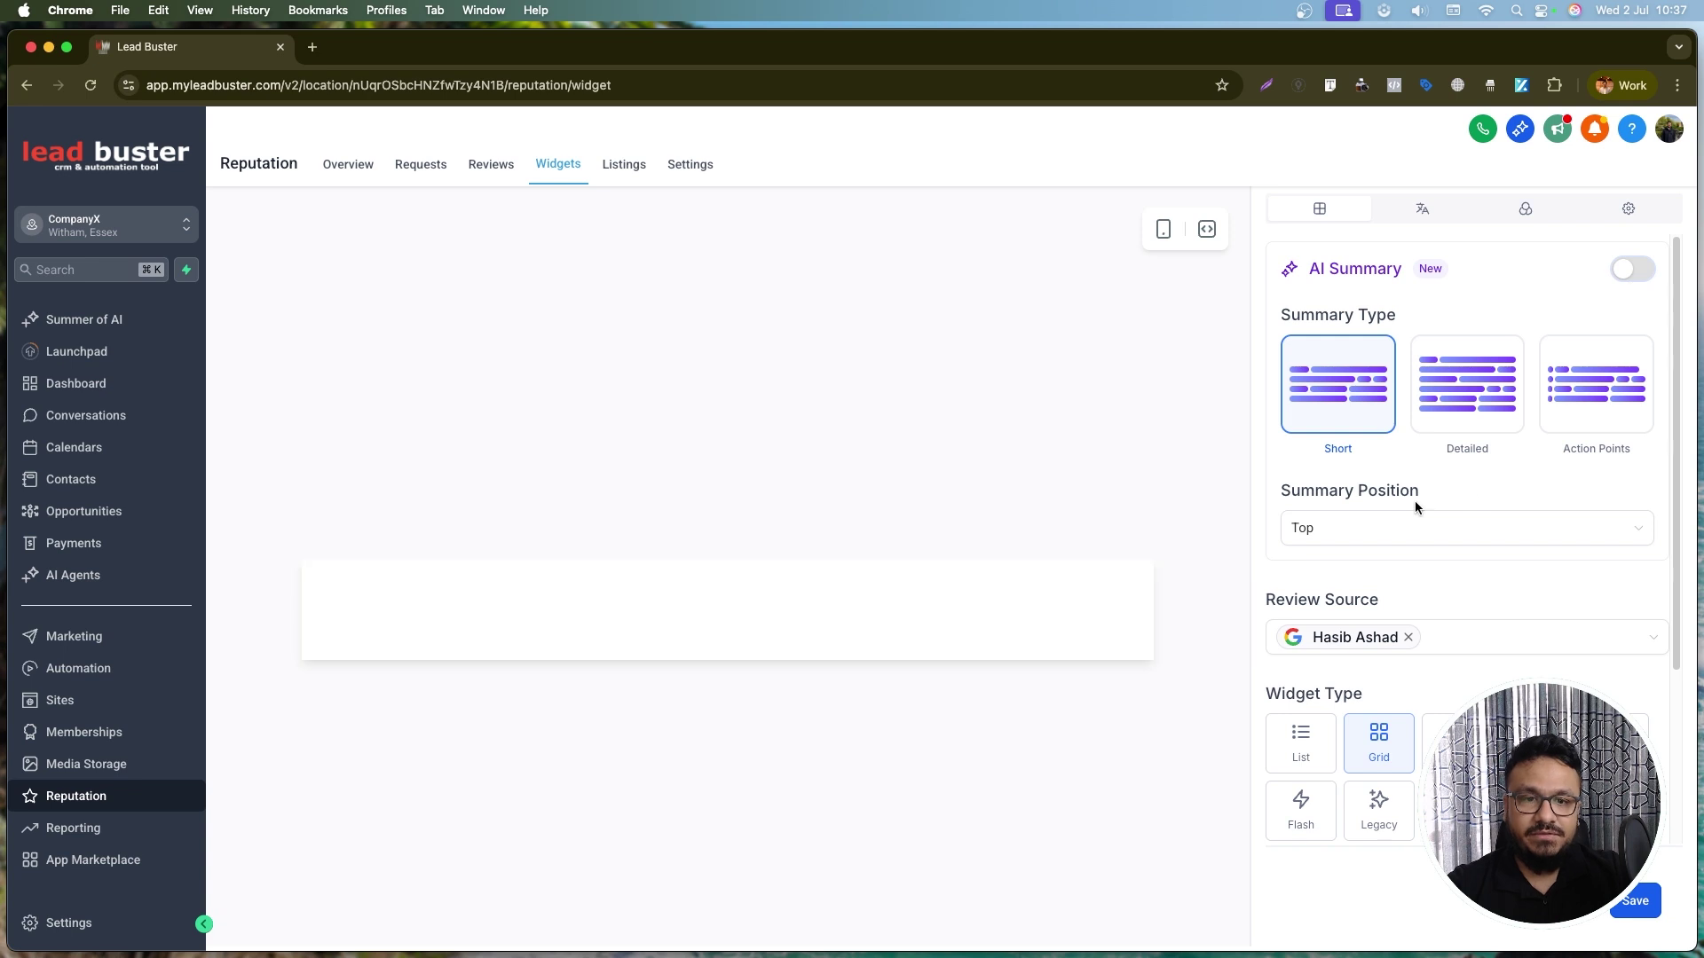
# - Try the List widget type, return to Grid, and set the minimum ratings to Only 5 rated, dismissing the save dialog
pyautogui.scroll(-5, 1414, 498)
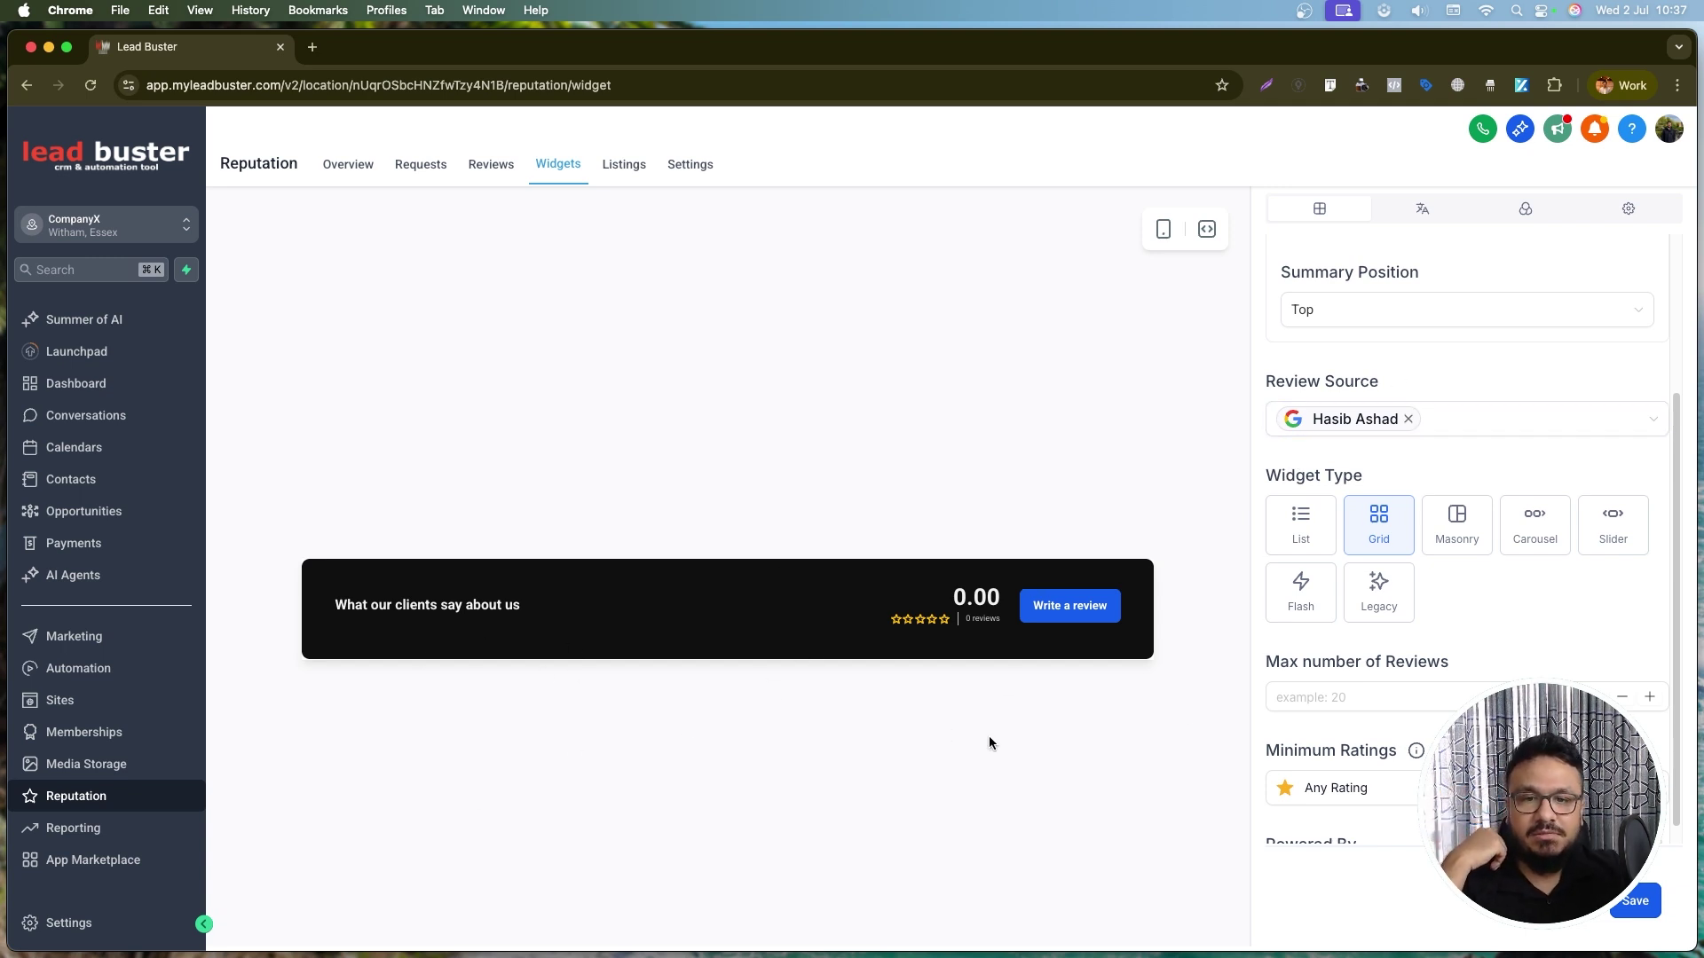
pyautogui.scroll(-1, 1377, 608)
pyautogui.click(1297, 502)
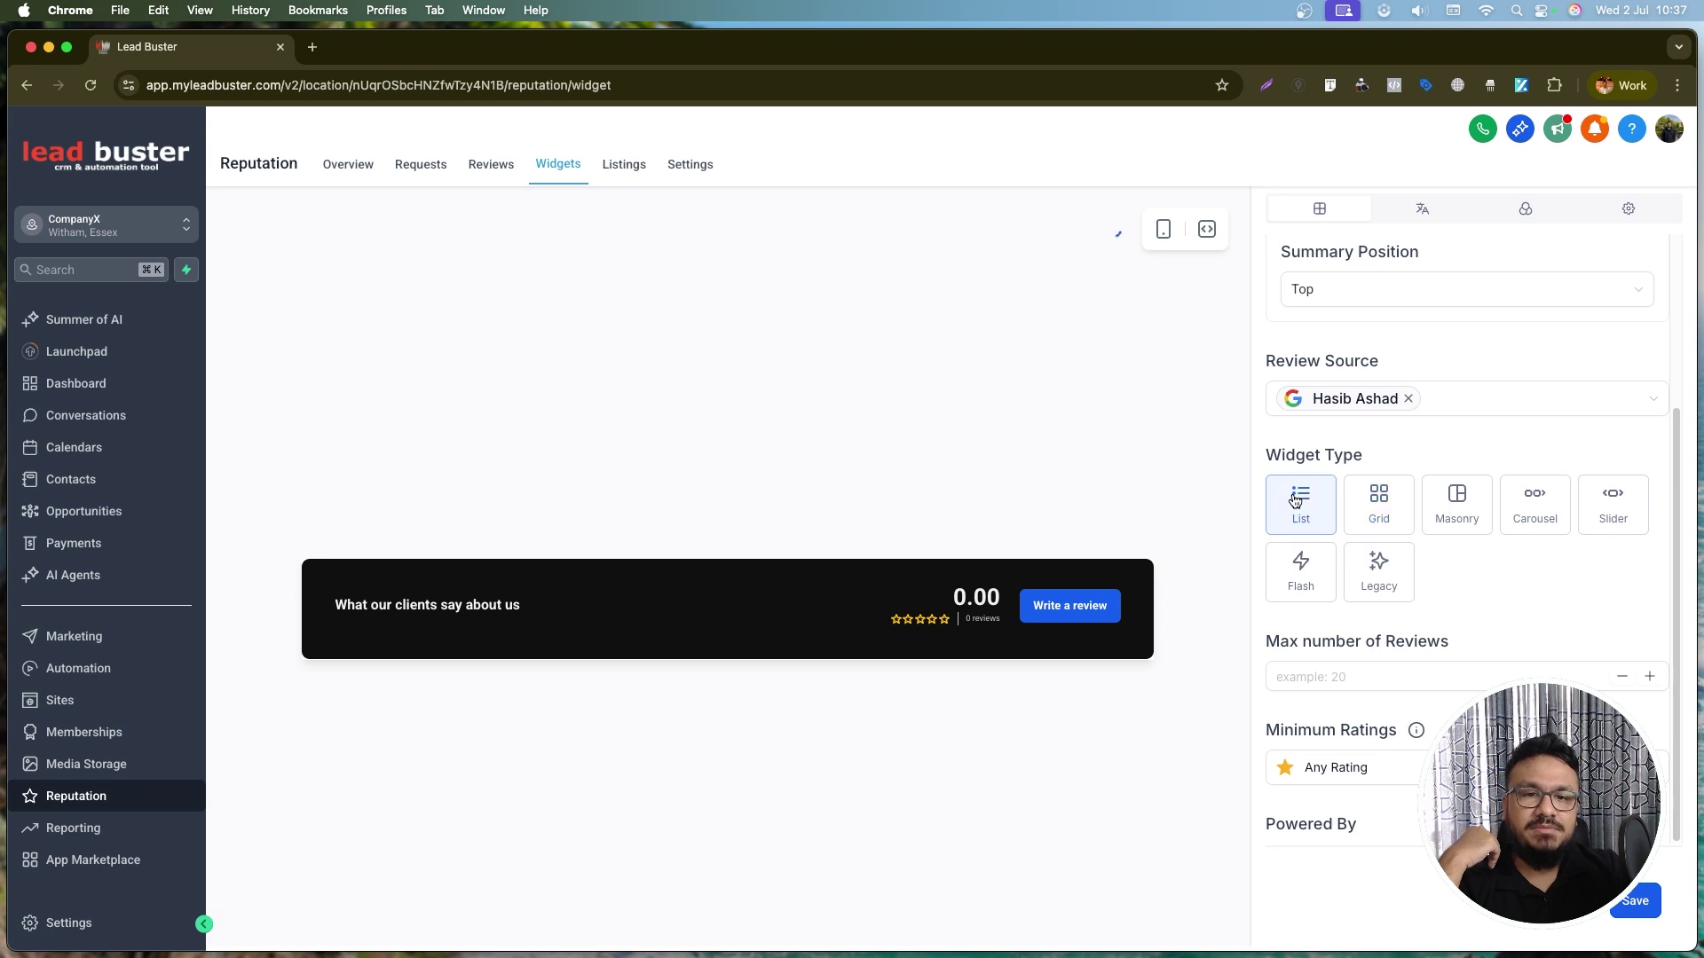
pyautogui.click(1396, 510)
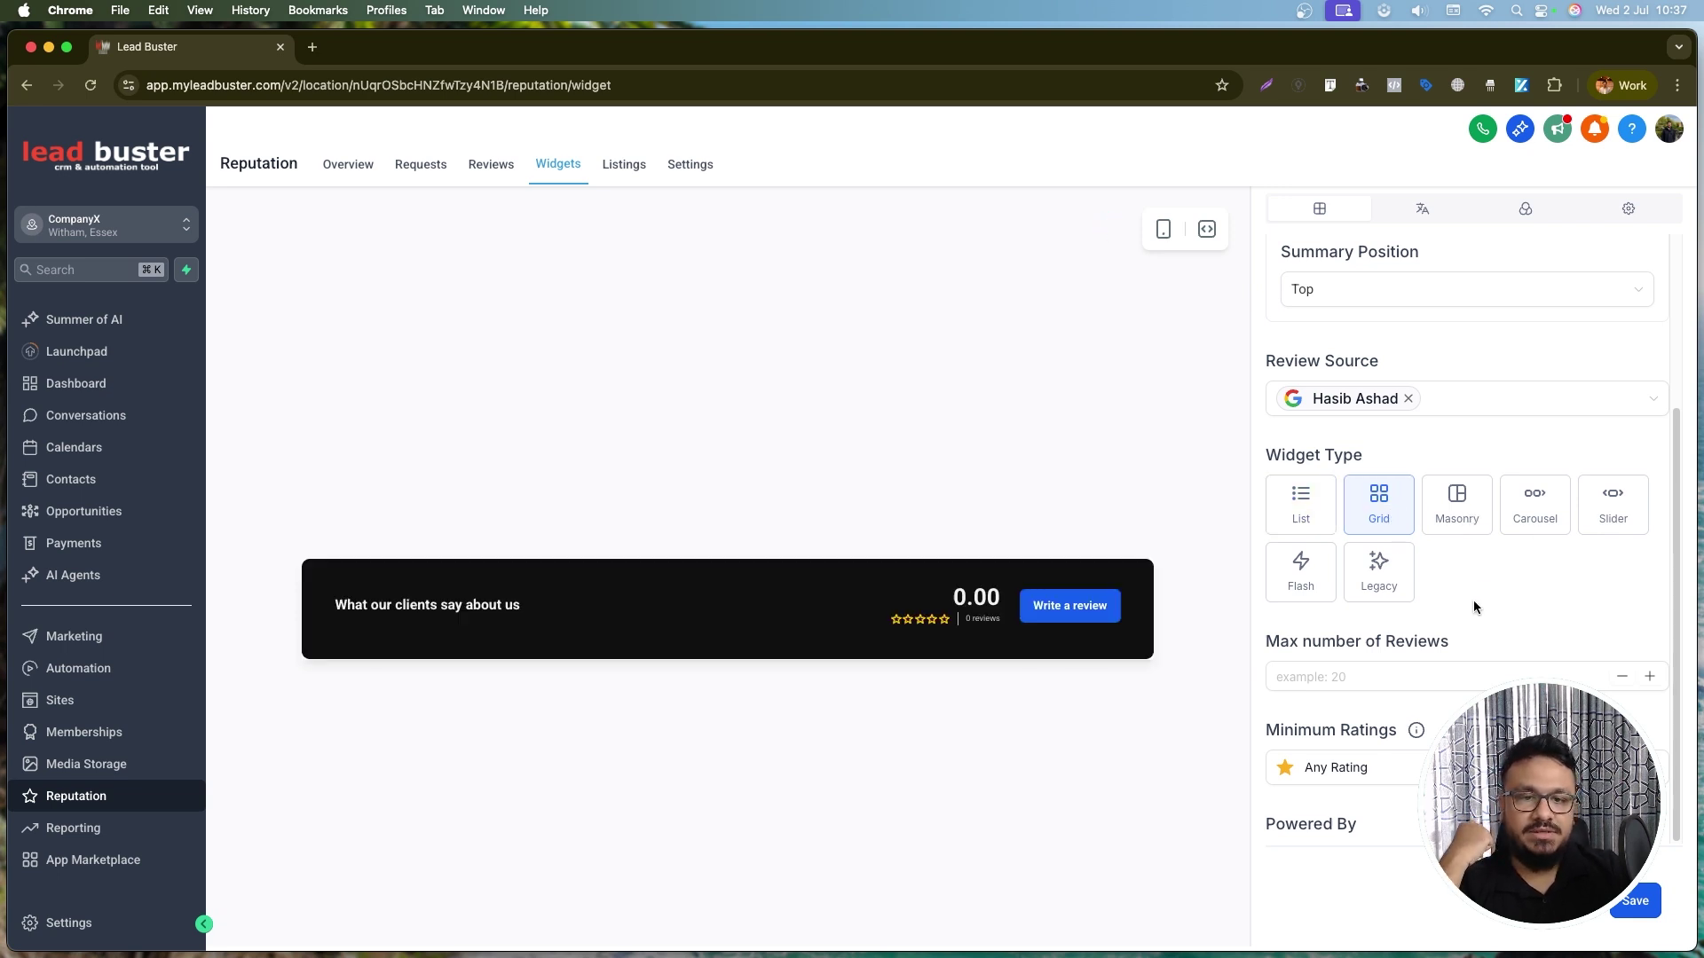
pyautogui.click(1354, 680)
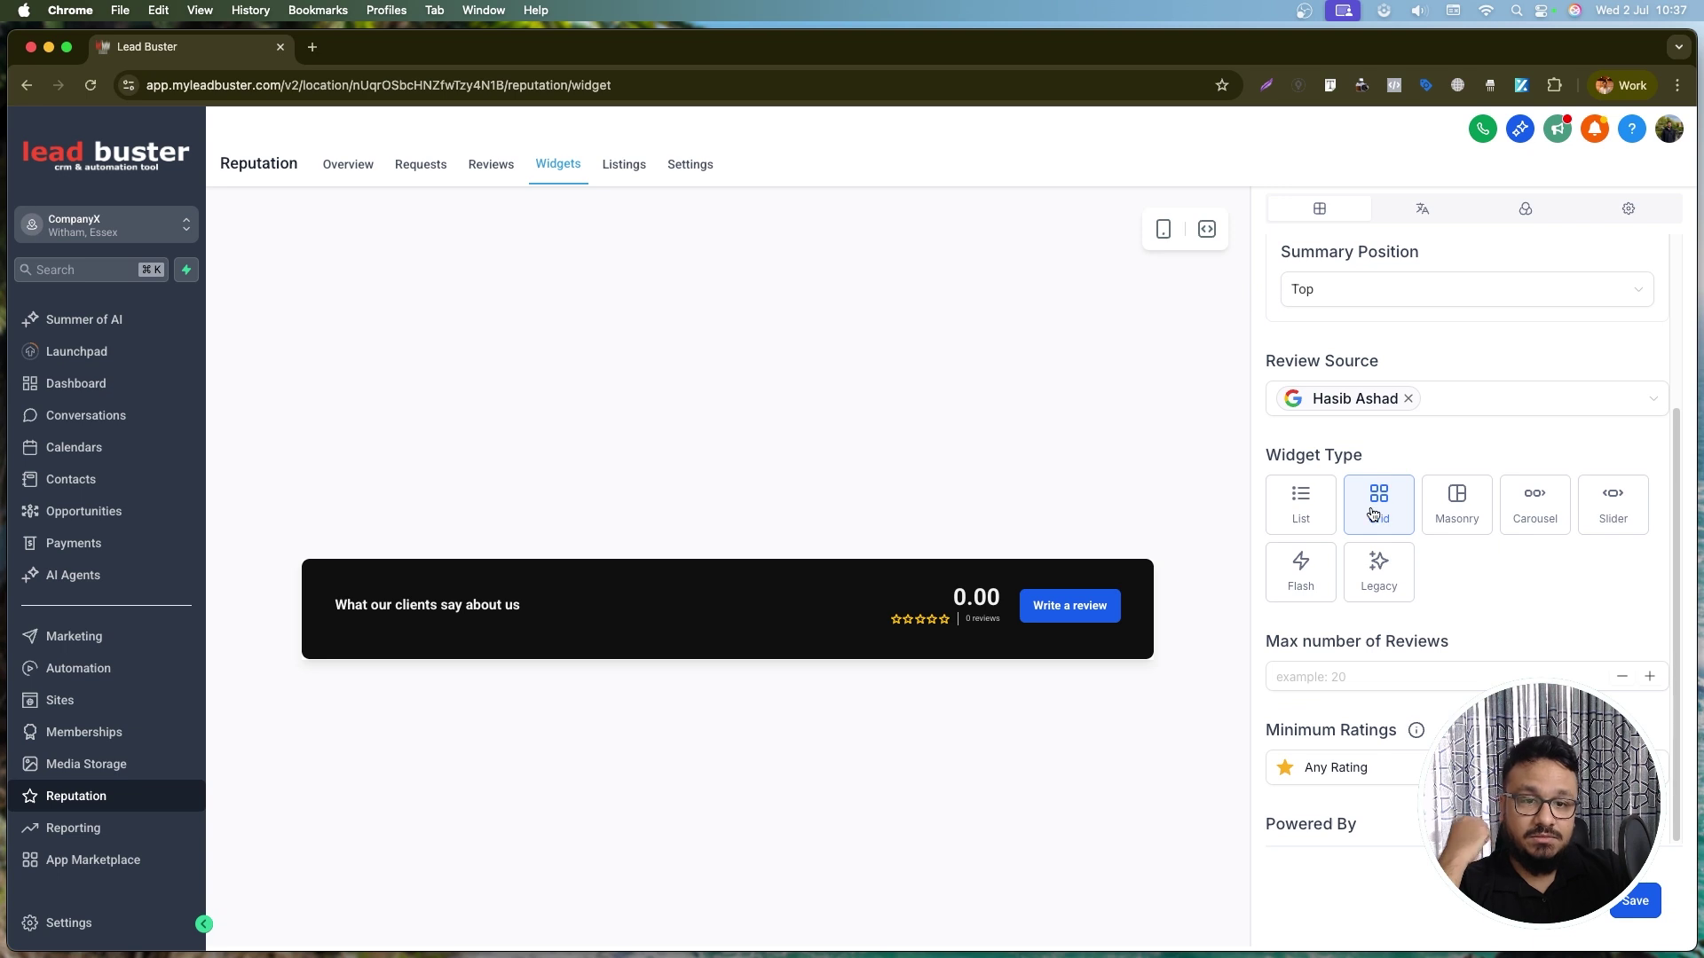
pyautogui.click(1377, 771)
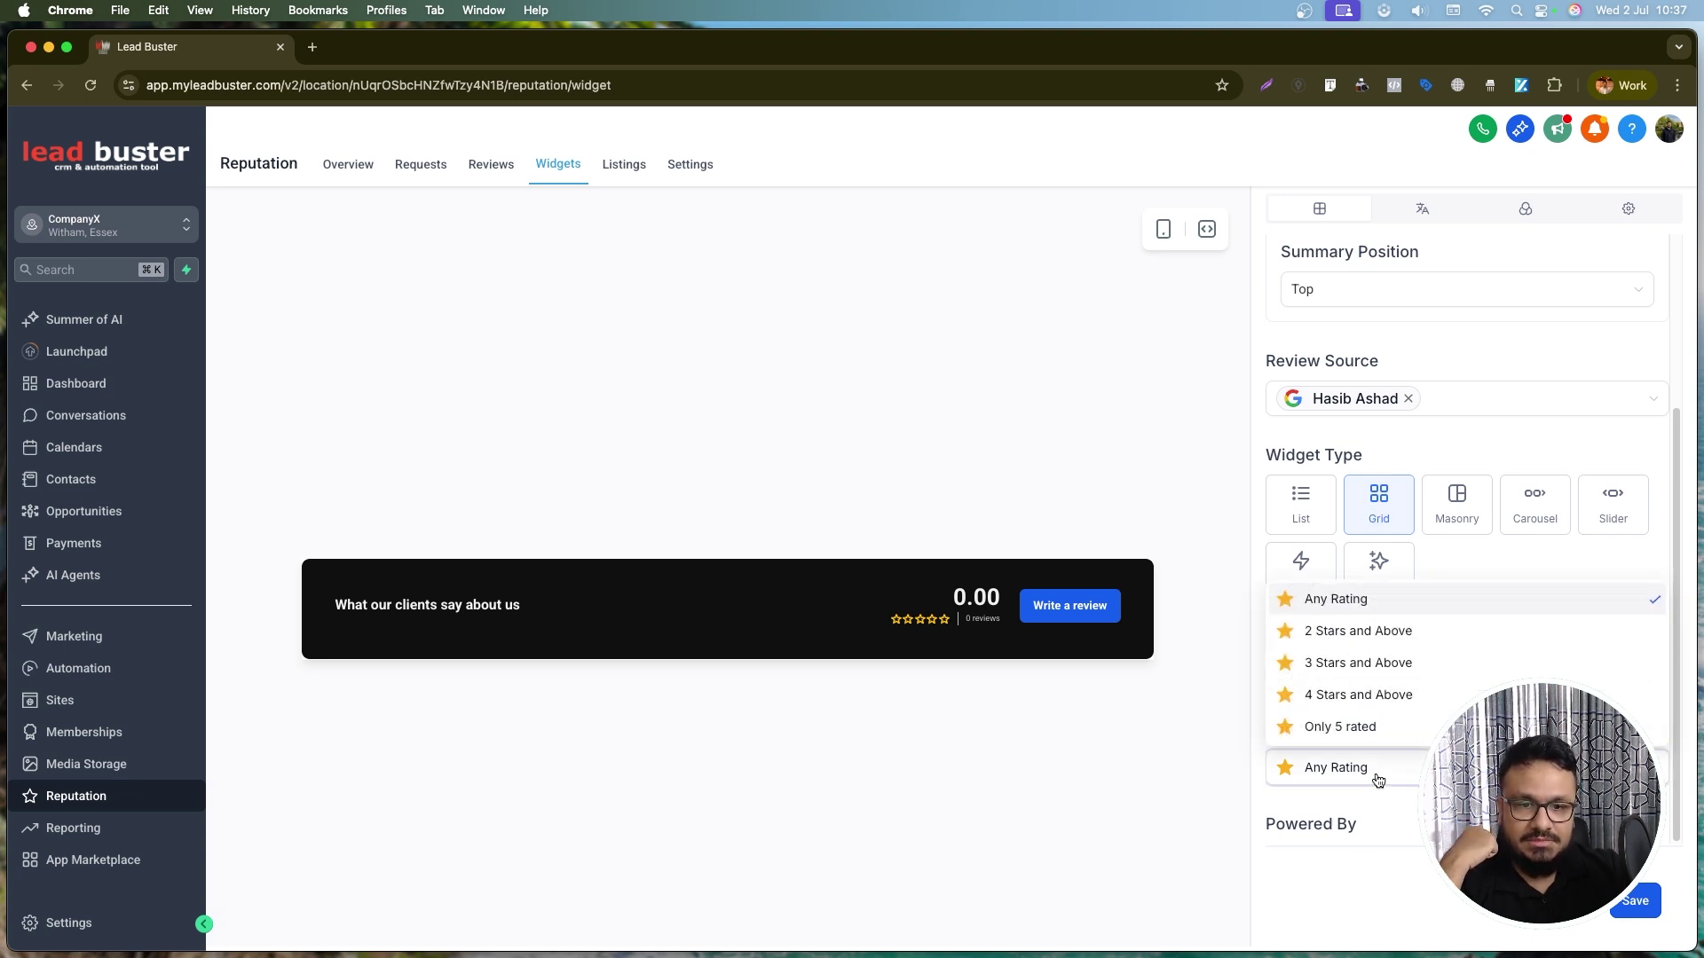
pyautogui.click(1379, 779)
pyautogui.click(1376, 781)
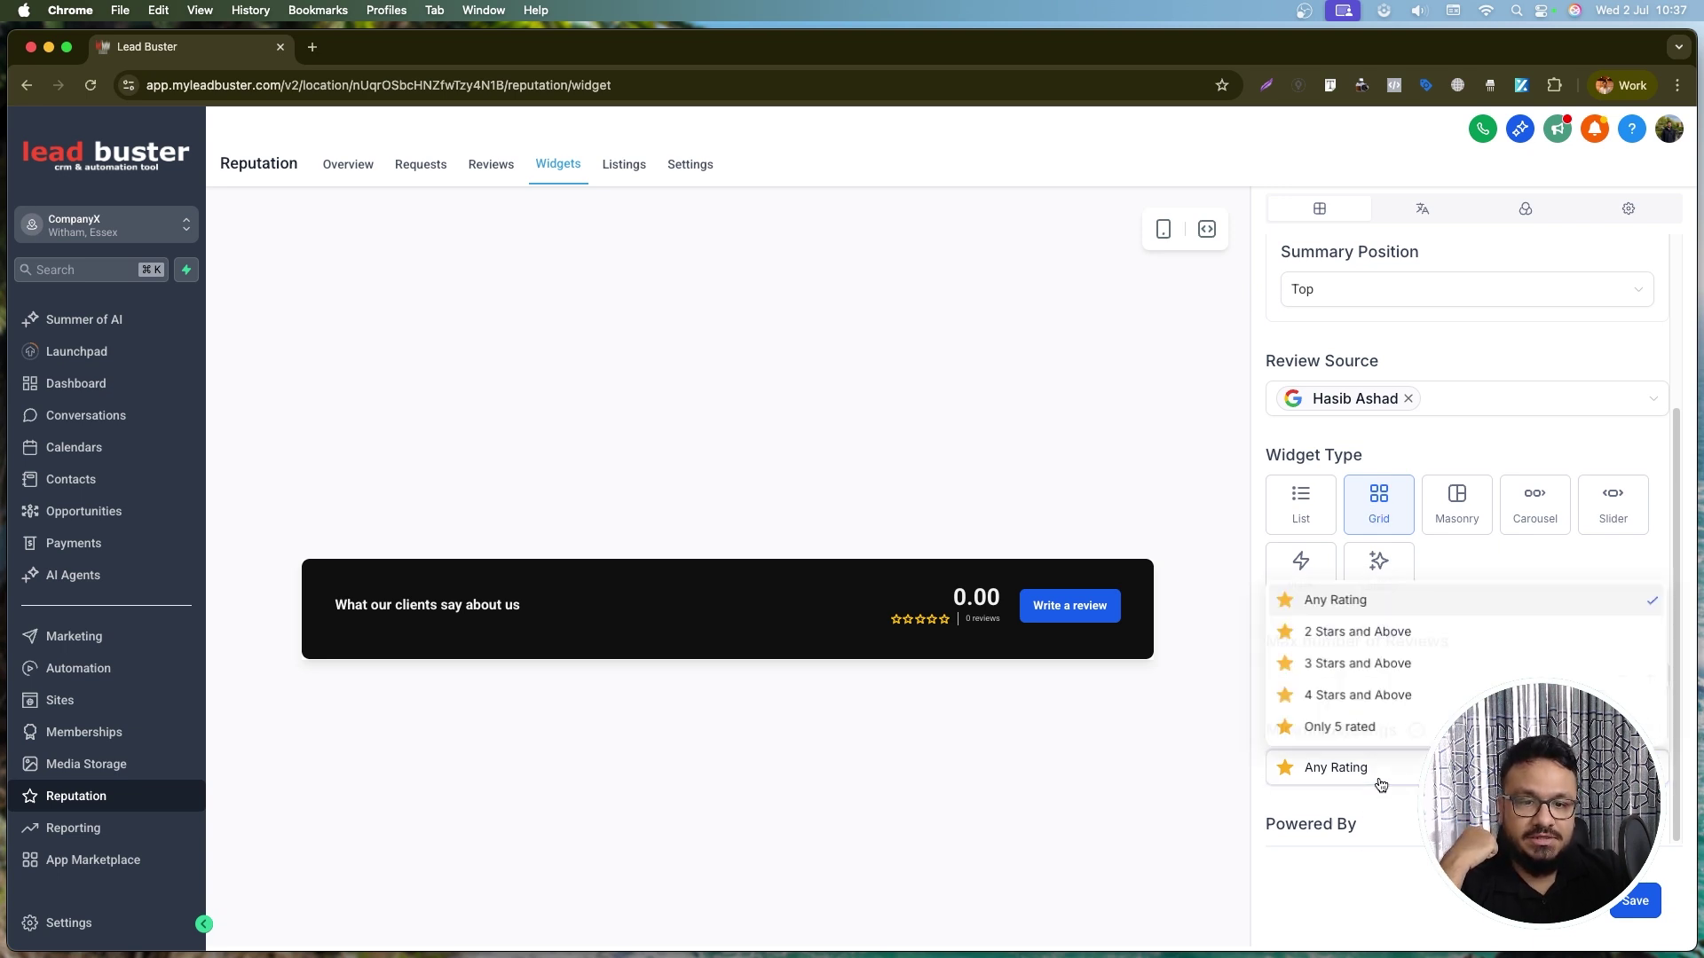
pyautogui.click(1357, 727)
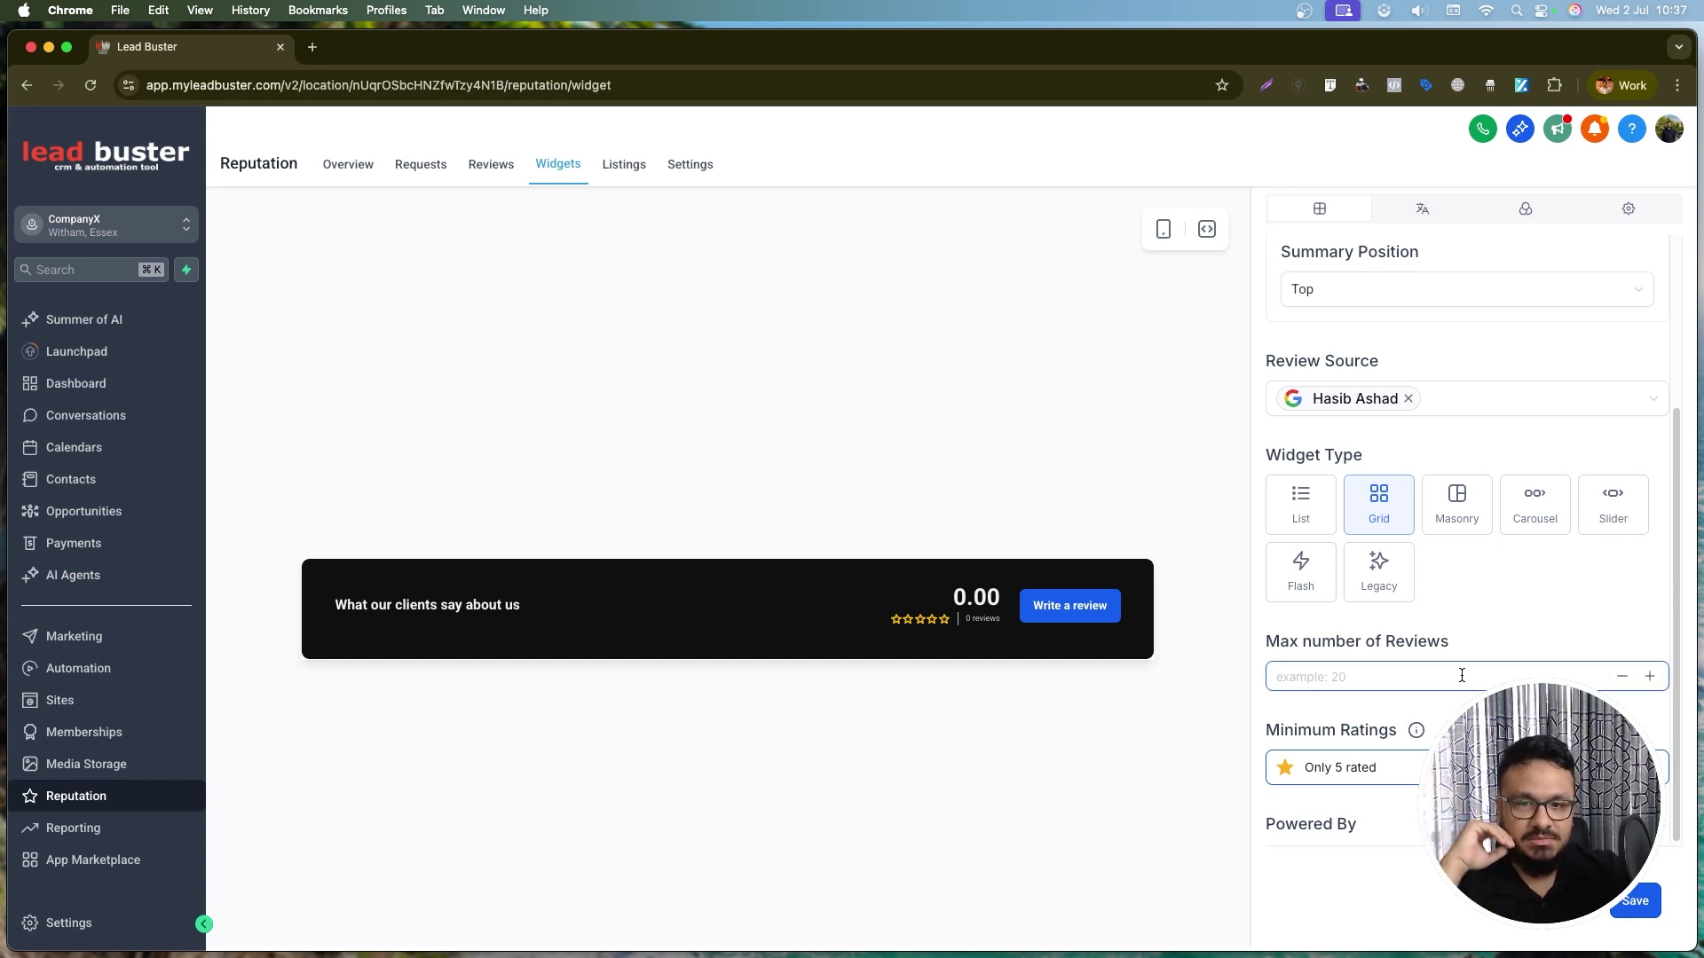
pyautogui.click(1653, 908)
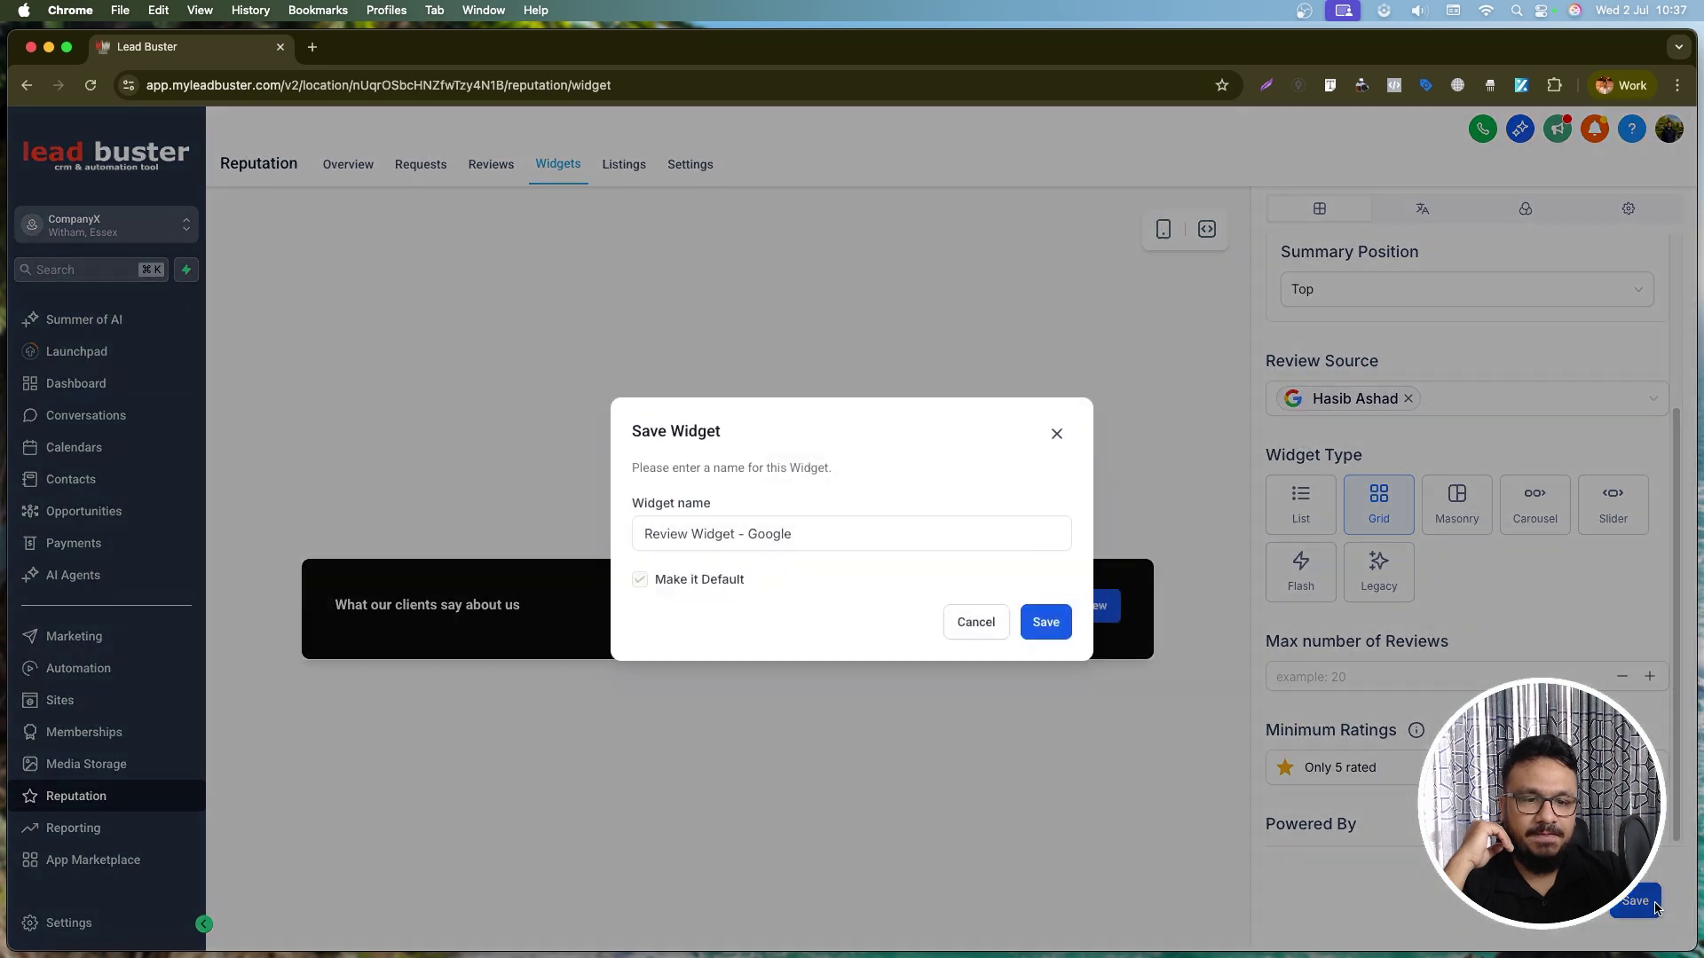
pyautogui.click(1056, 433)
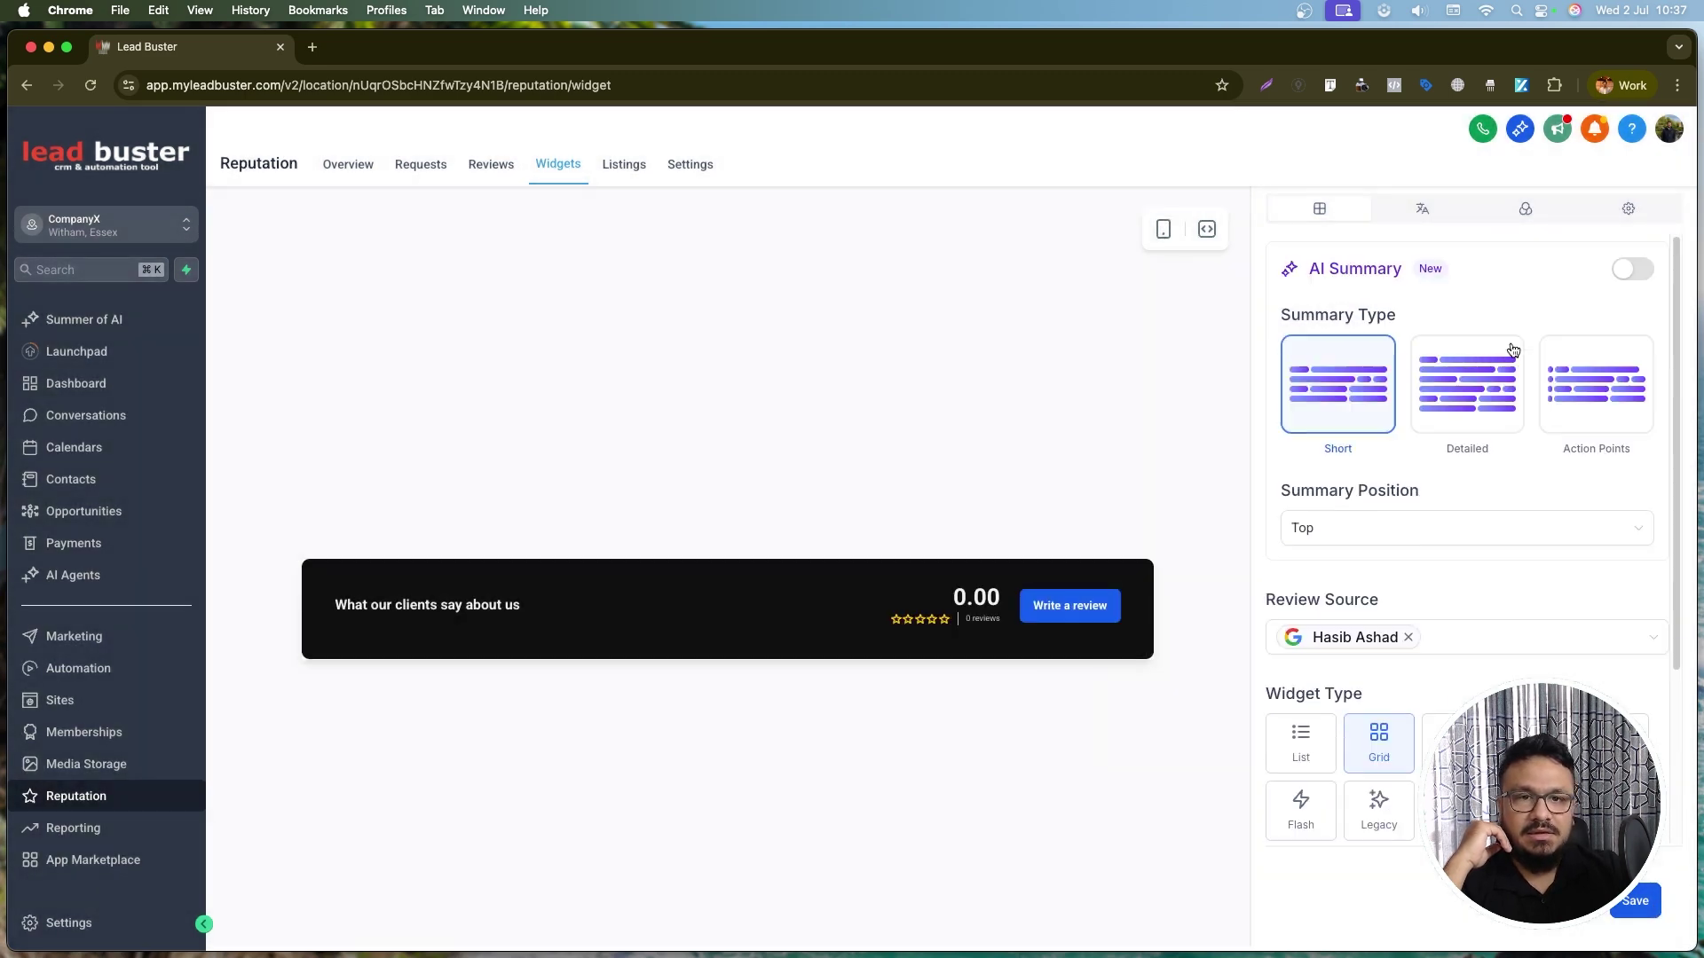
# - Check the widget's title, theme and review element settings, and copy its embed code for the website
pyautogui.scroll(3, 1446, 410)
pyautogui.click(1423, 213)
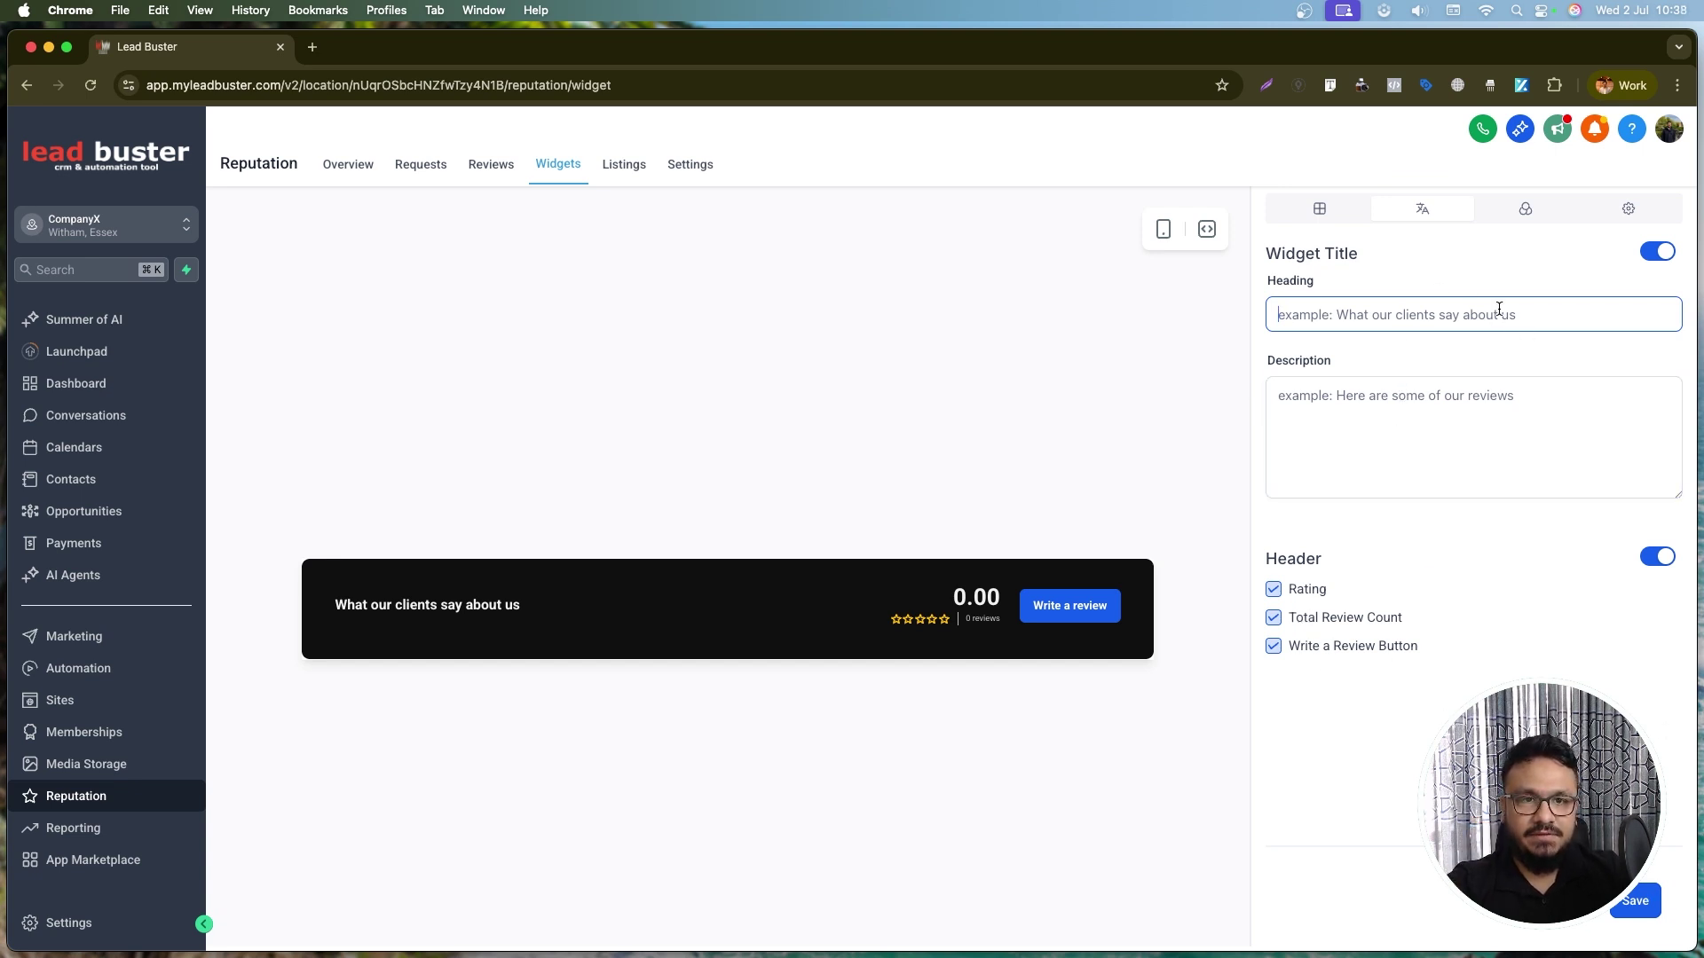
pyautogui.click(1527, 211)
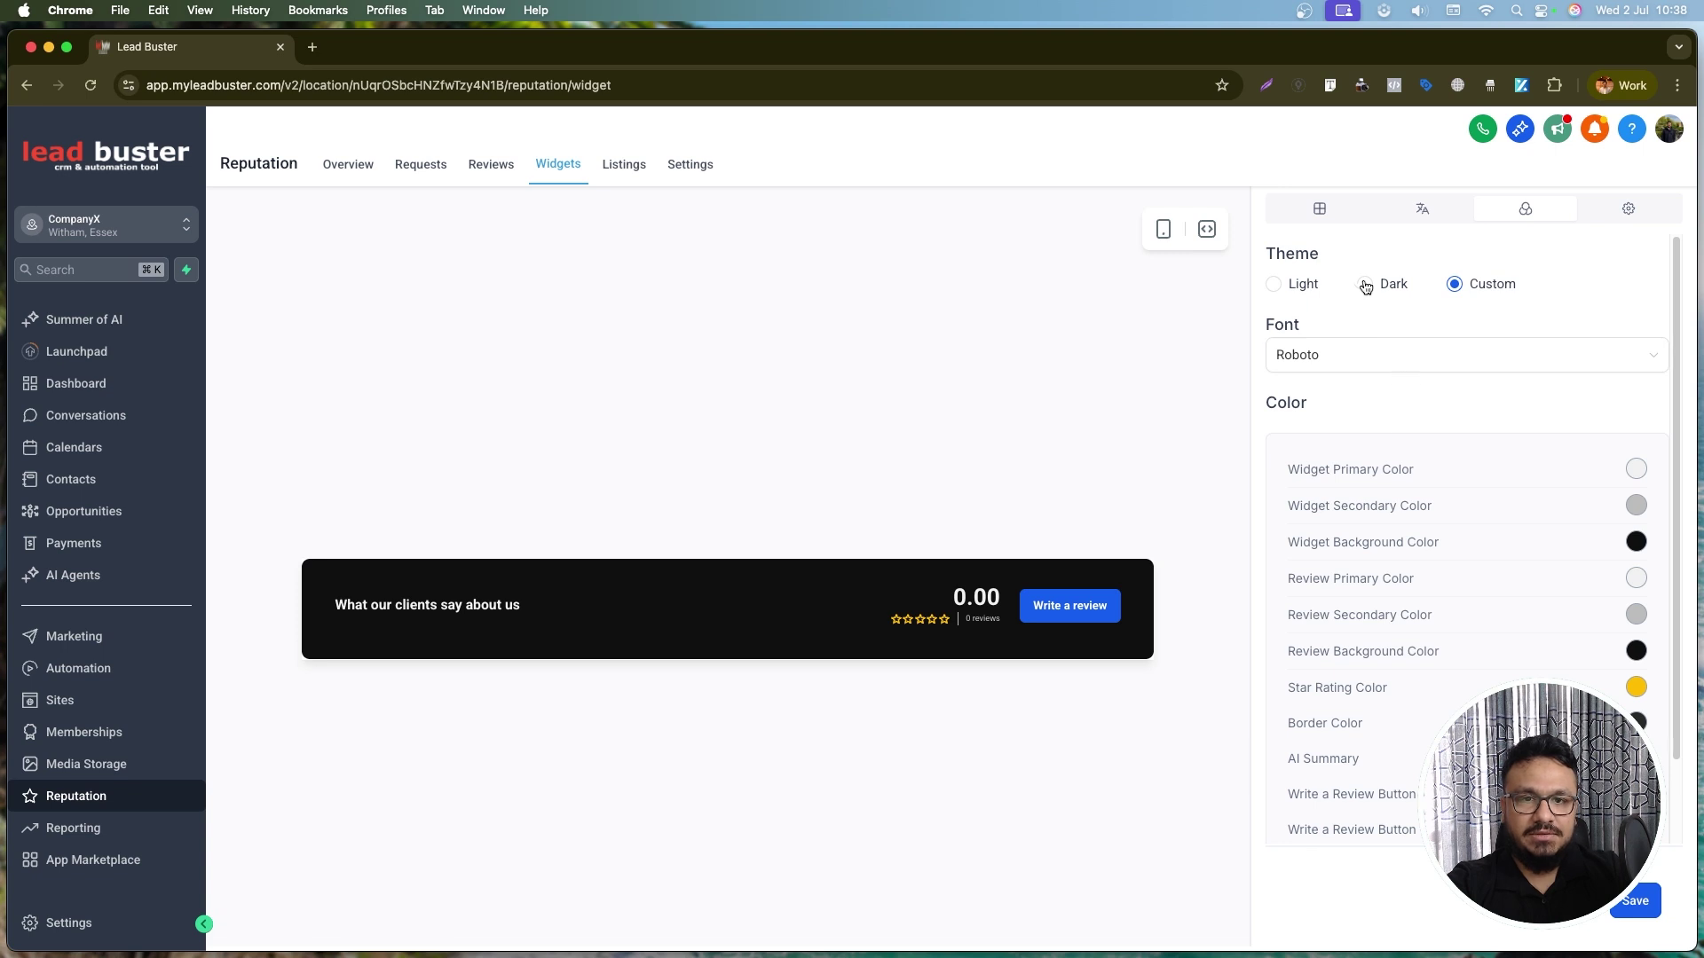
pyautogui.click(1628, 213)
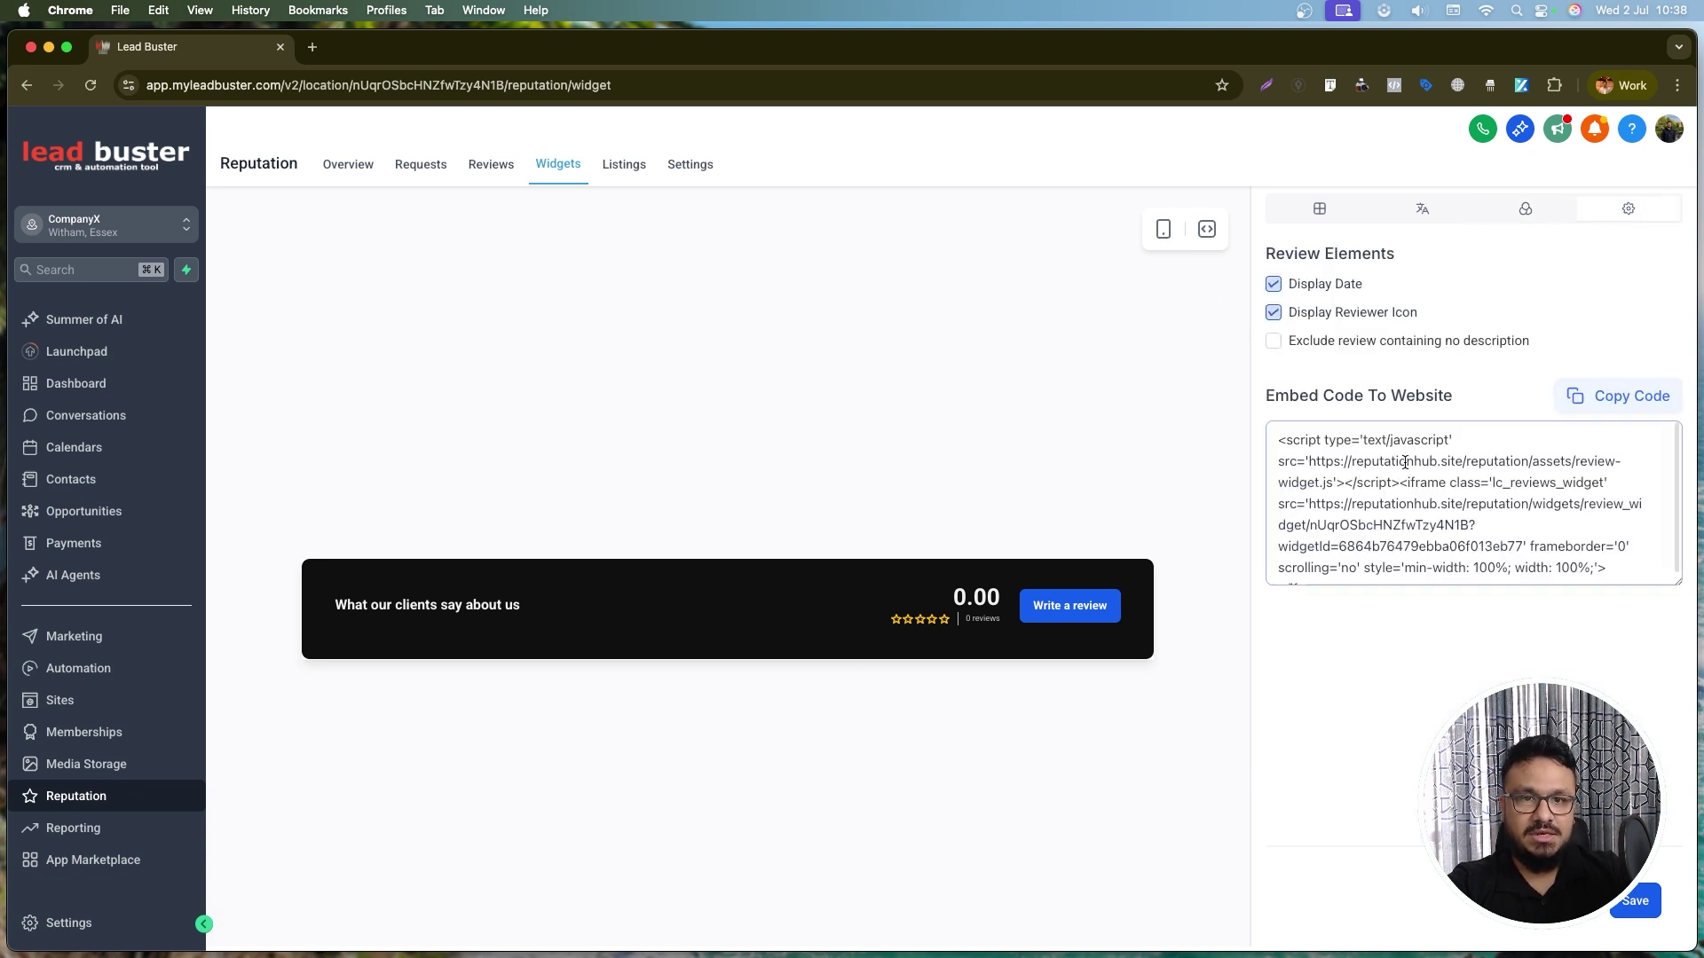
pyautogui.click(1621, 406)
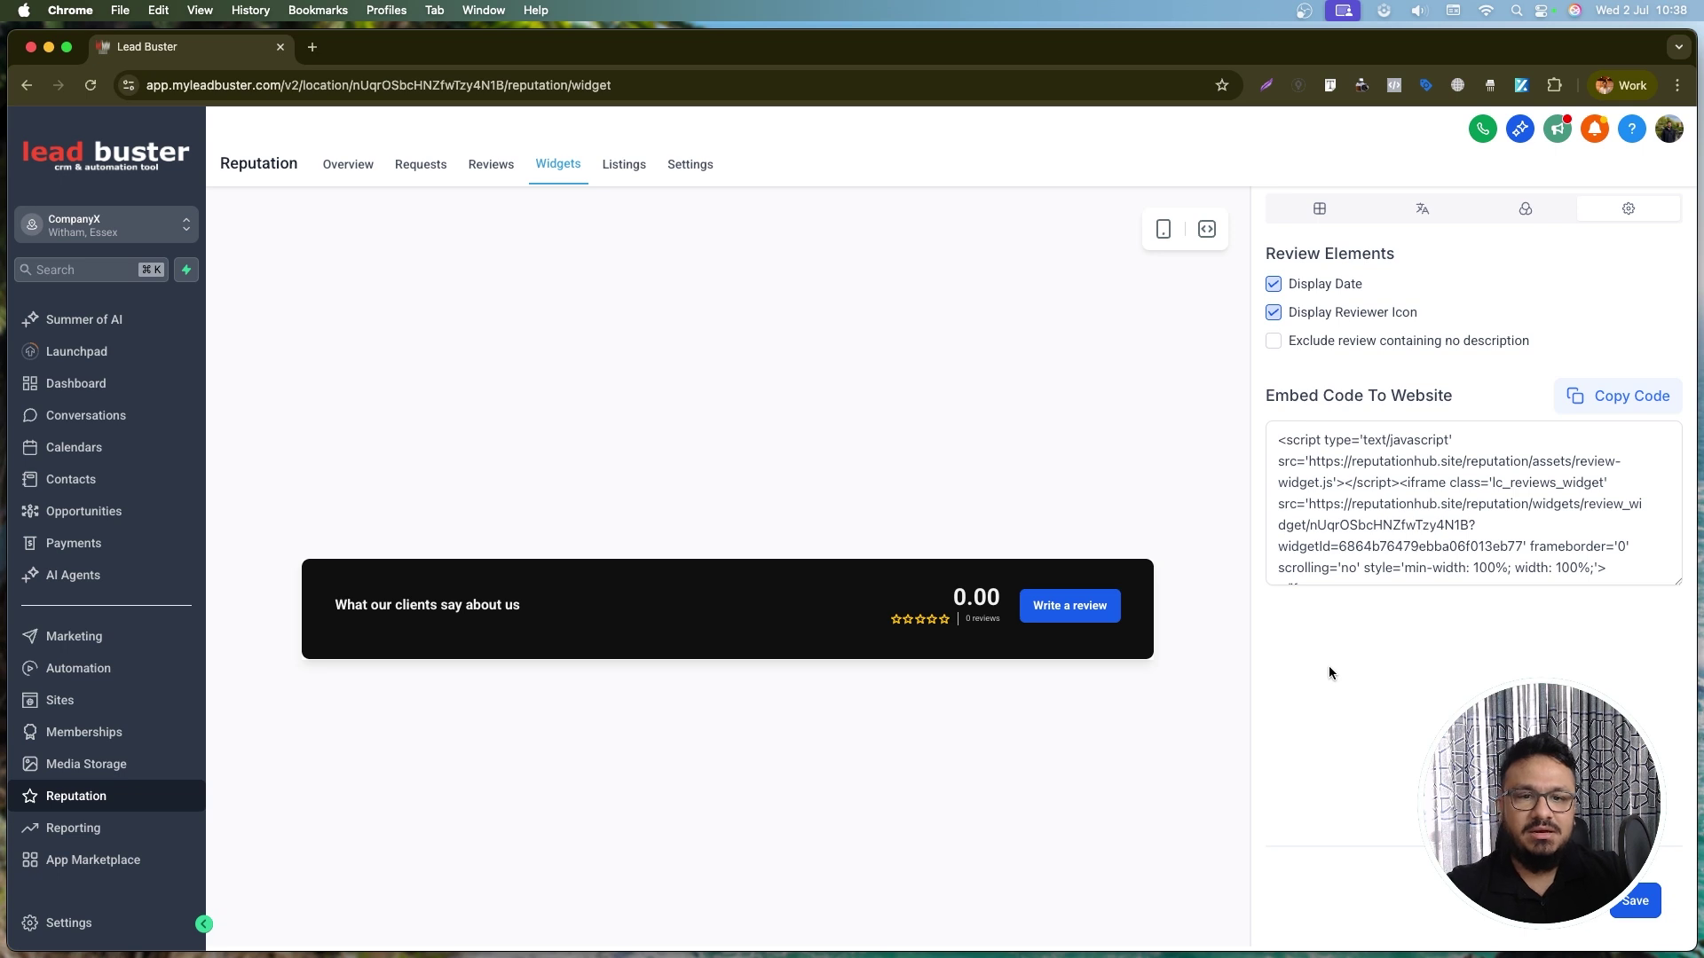
pyautogui.click(1605, 410)
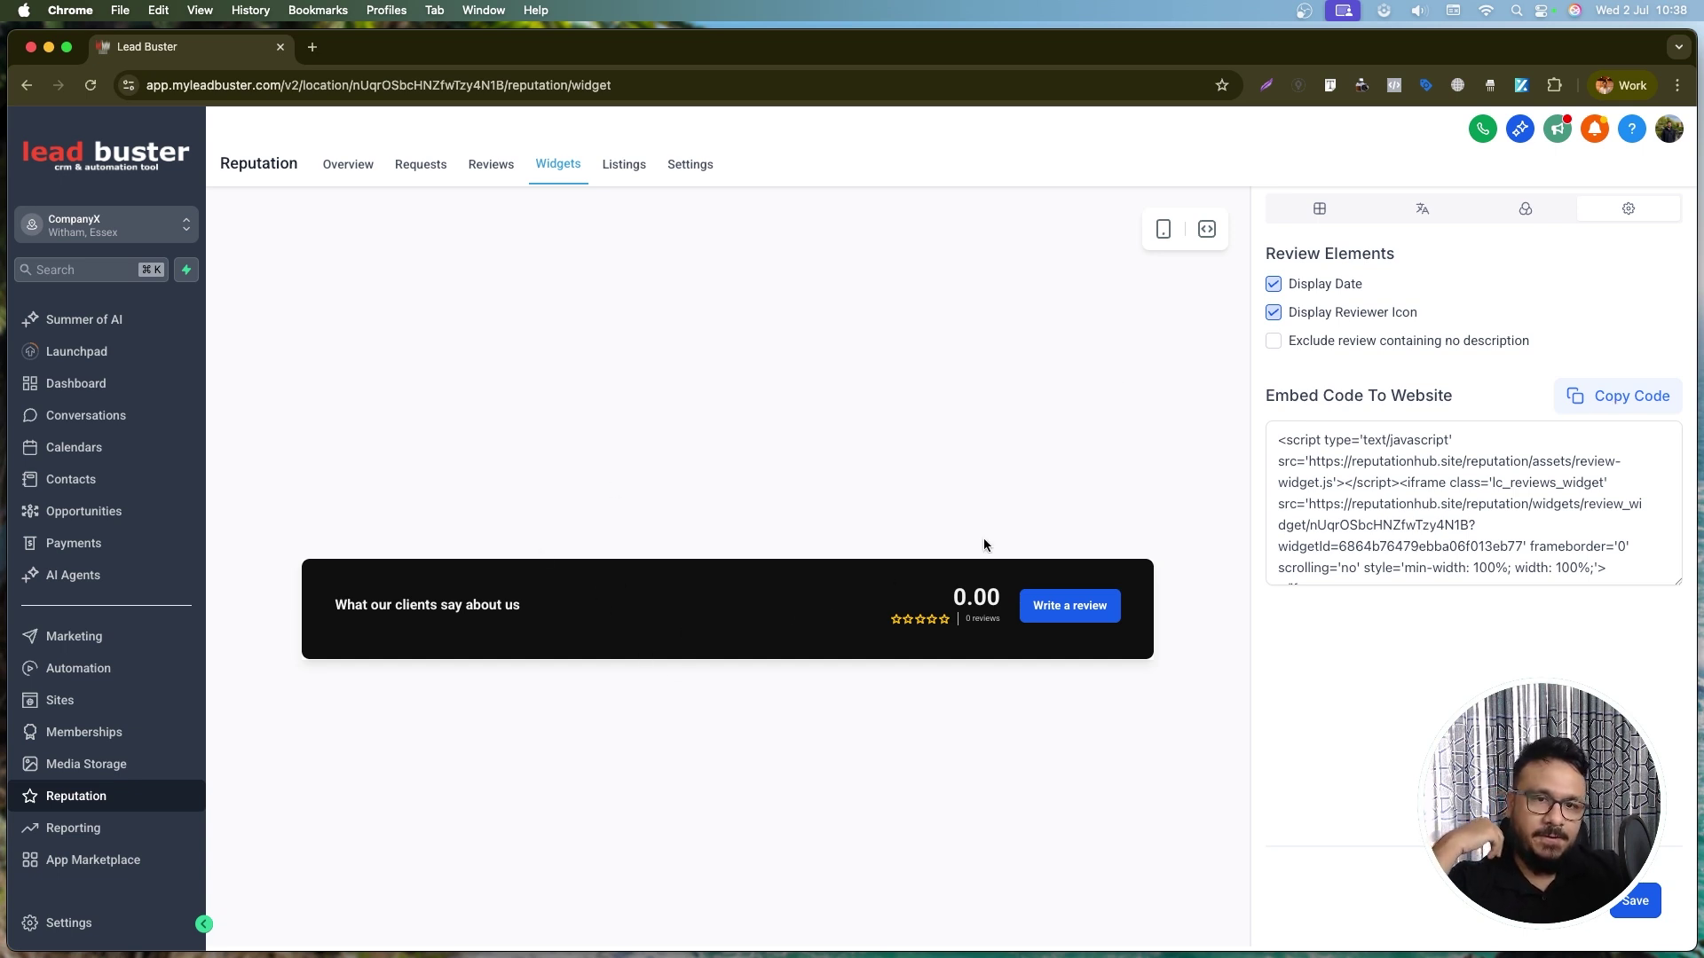
pyautogui.click(1396, 424)
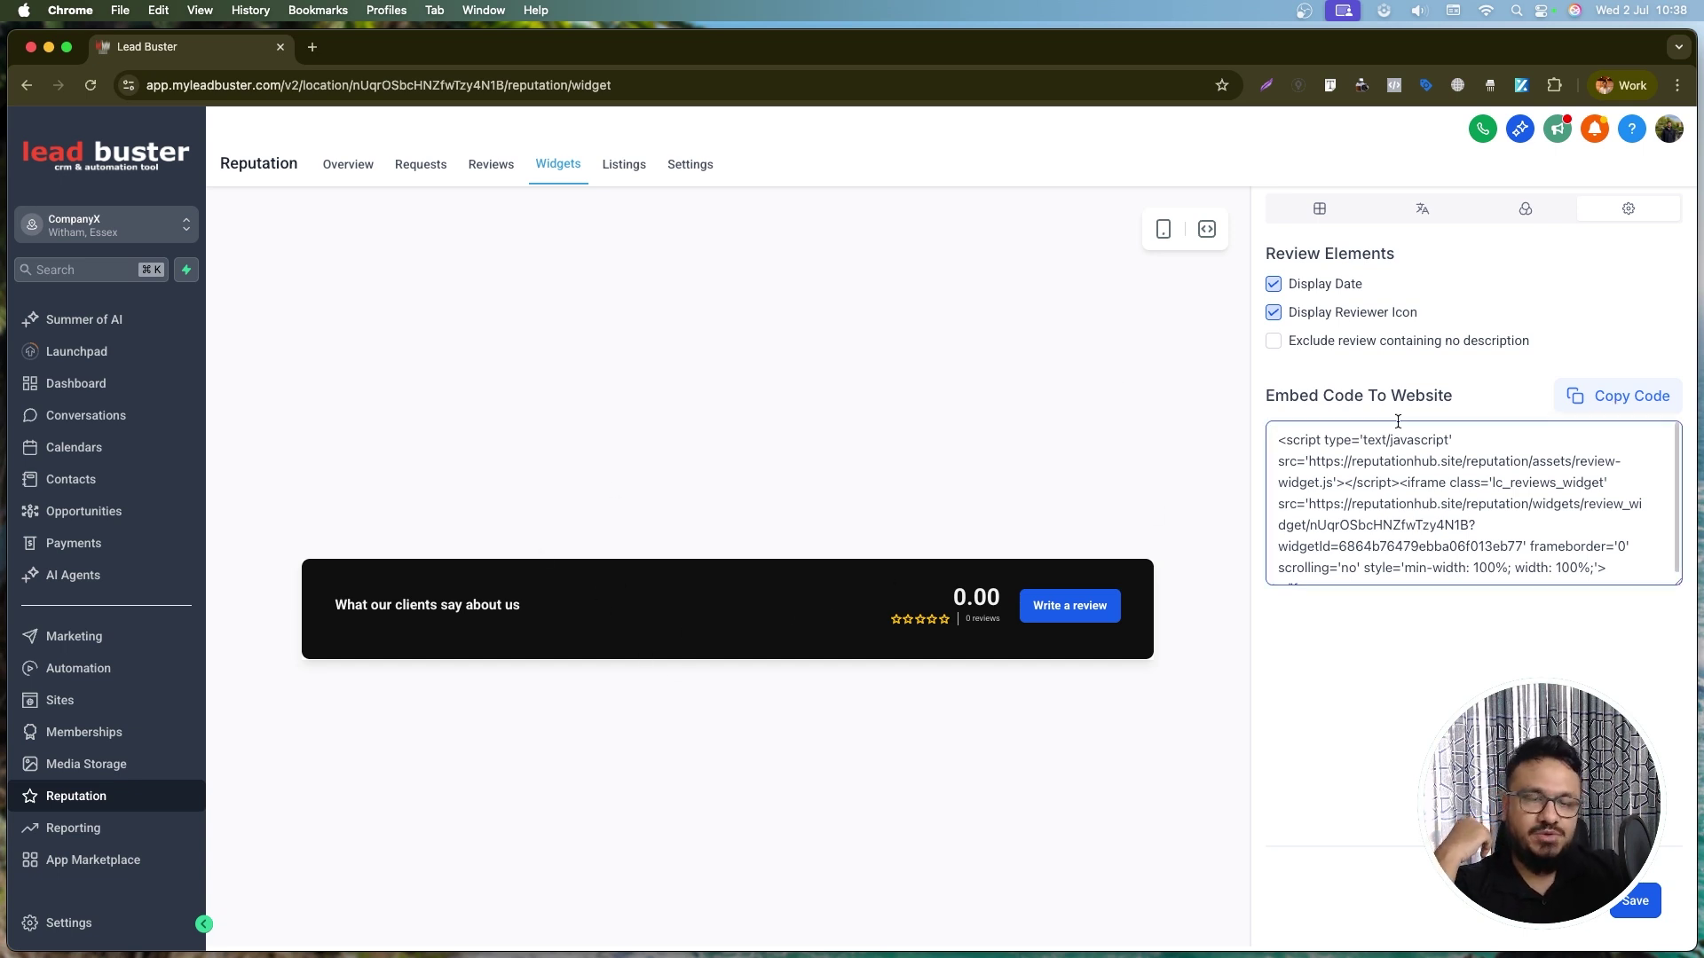
# - Save the widget under the name Review Widget - Google and go to the Funnels list in Sites
pyautogui.click(92, 707)
pyautogui.click(970, 205)
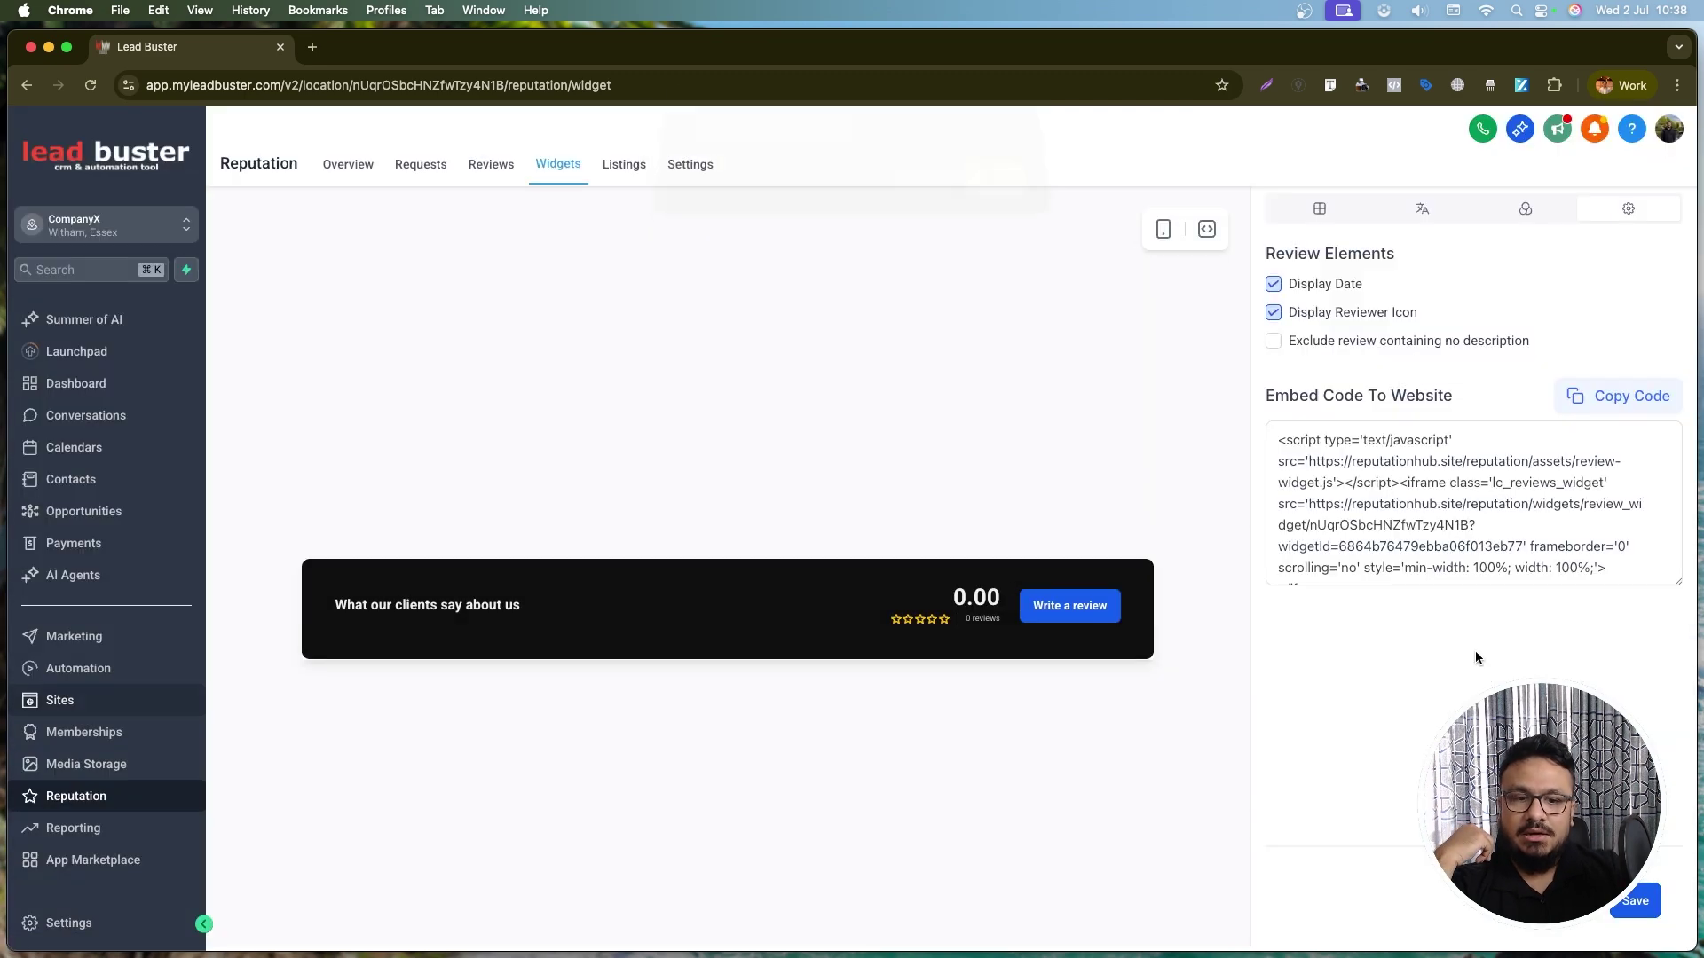
pyautogui.click(1636, 901)
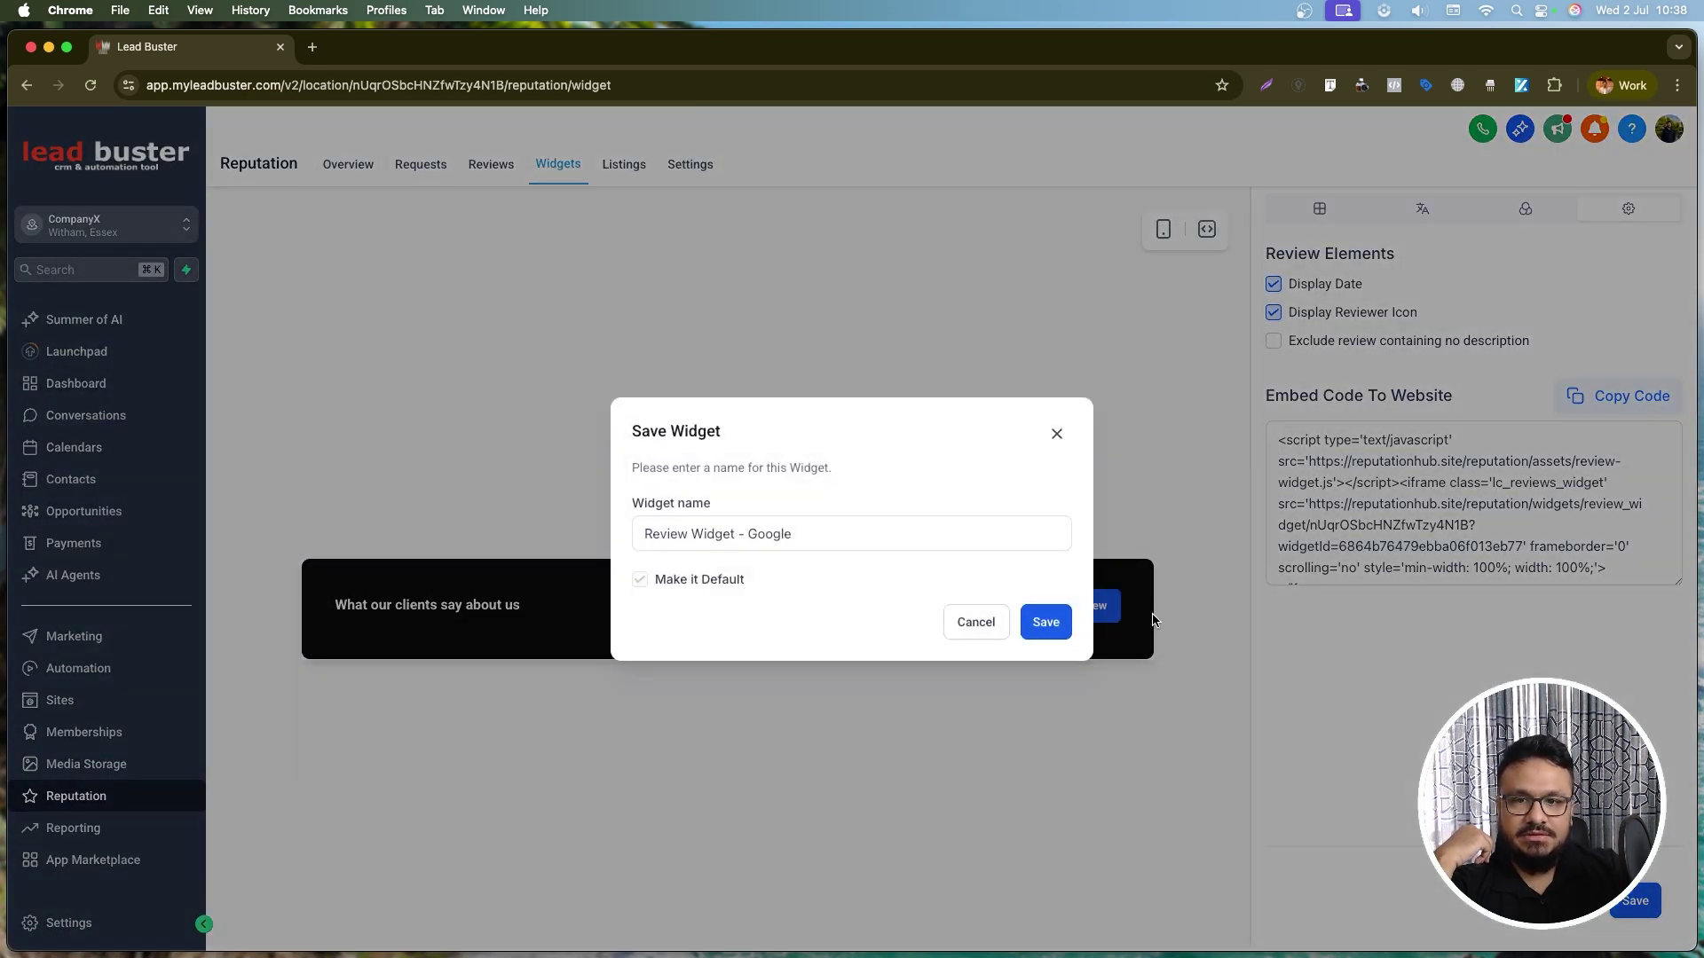
pyautogui.click(1038, 623)
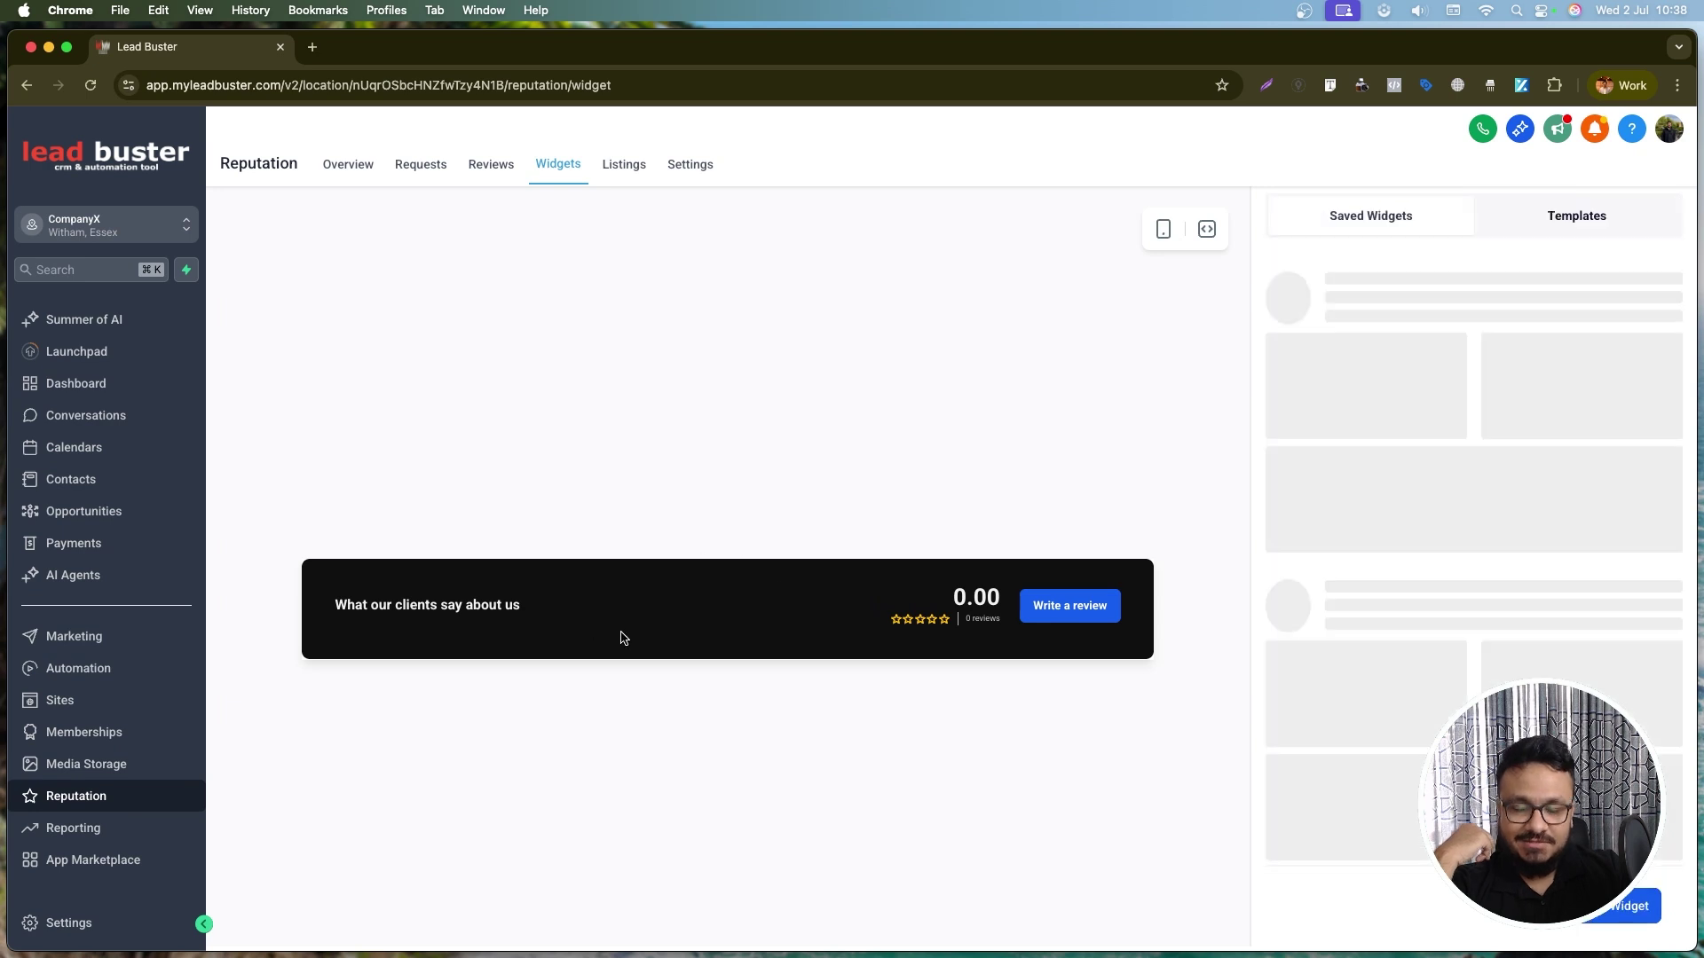
pyautogui.click(27, 703)
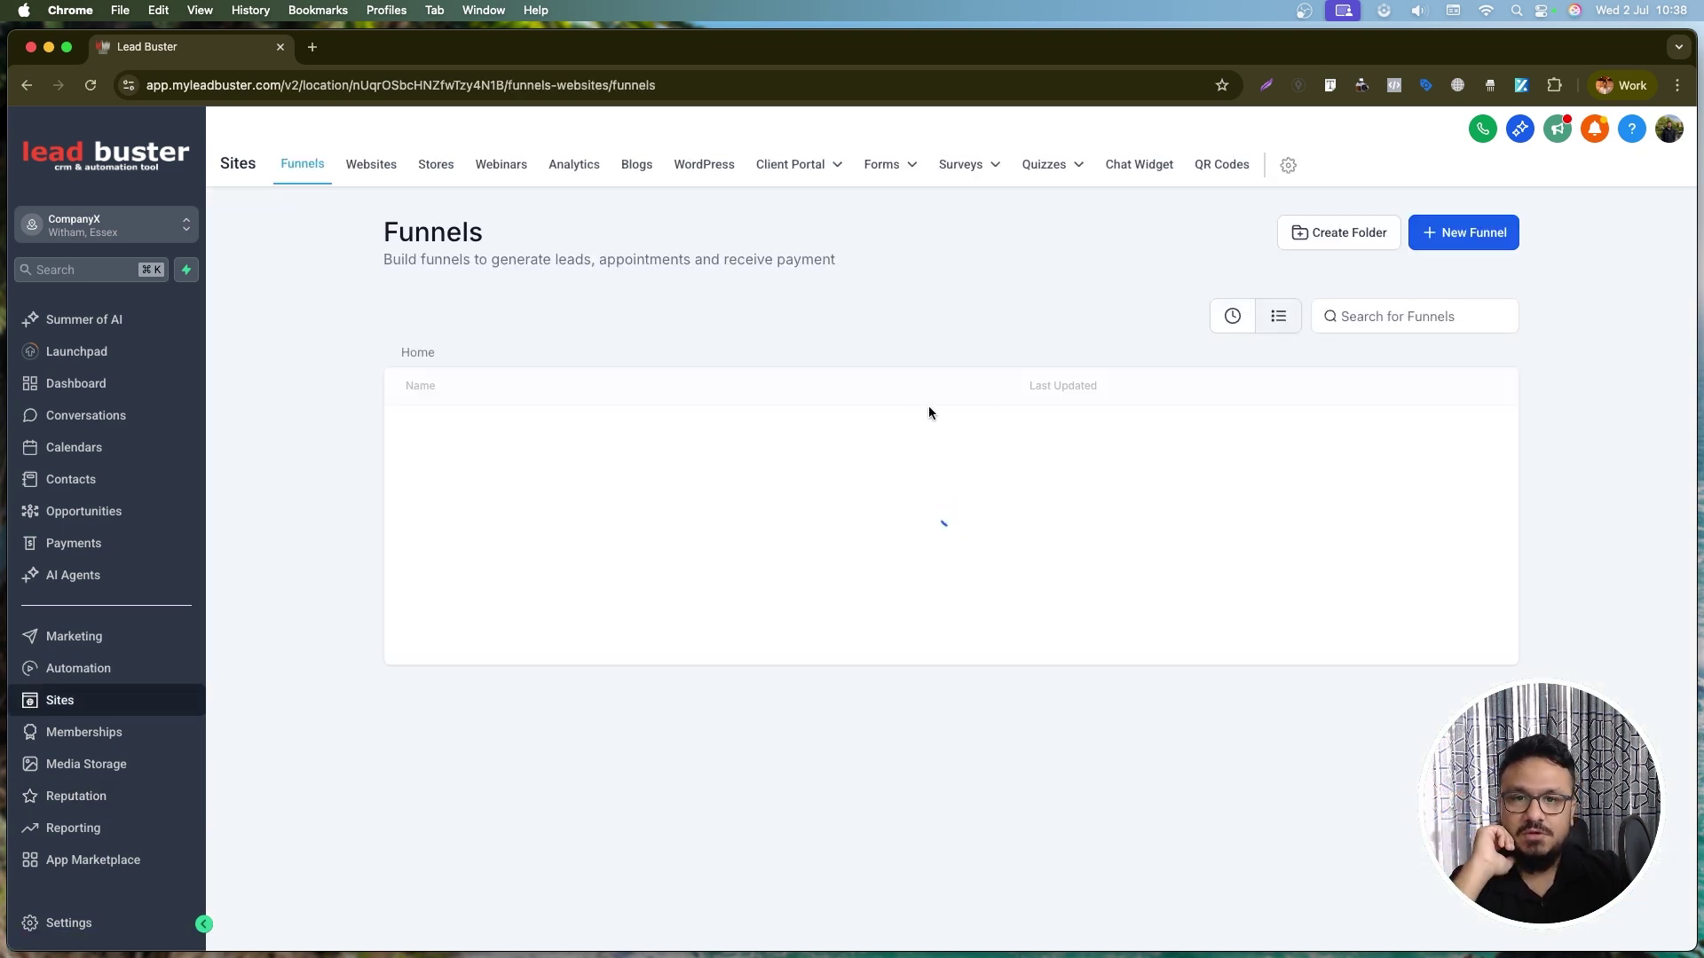
# - Open the landing page of the recently edited HVAC Repair and Installation funnel in the page builder
pyautogui.click(1228, 319)
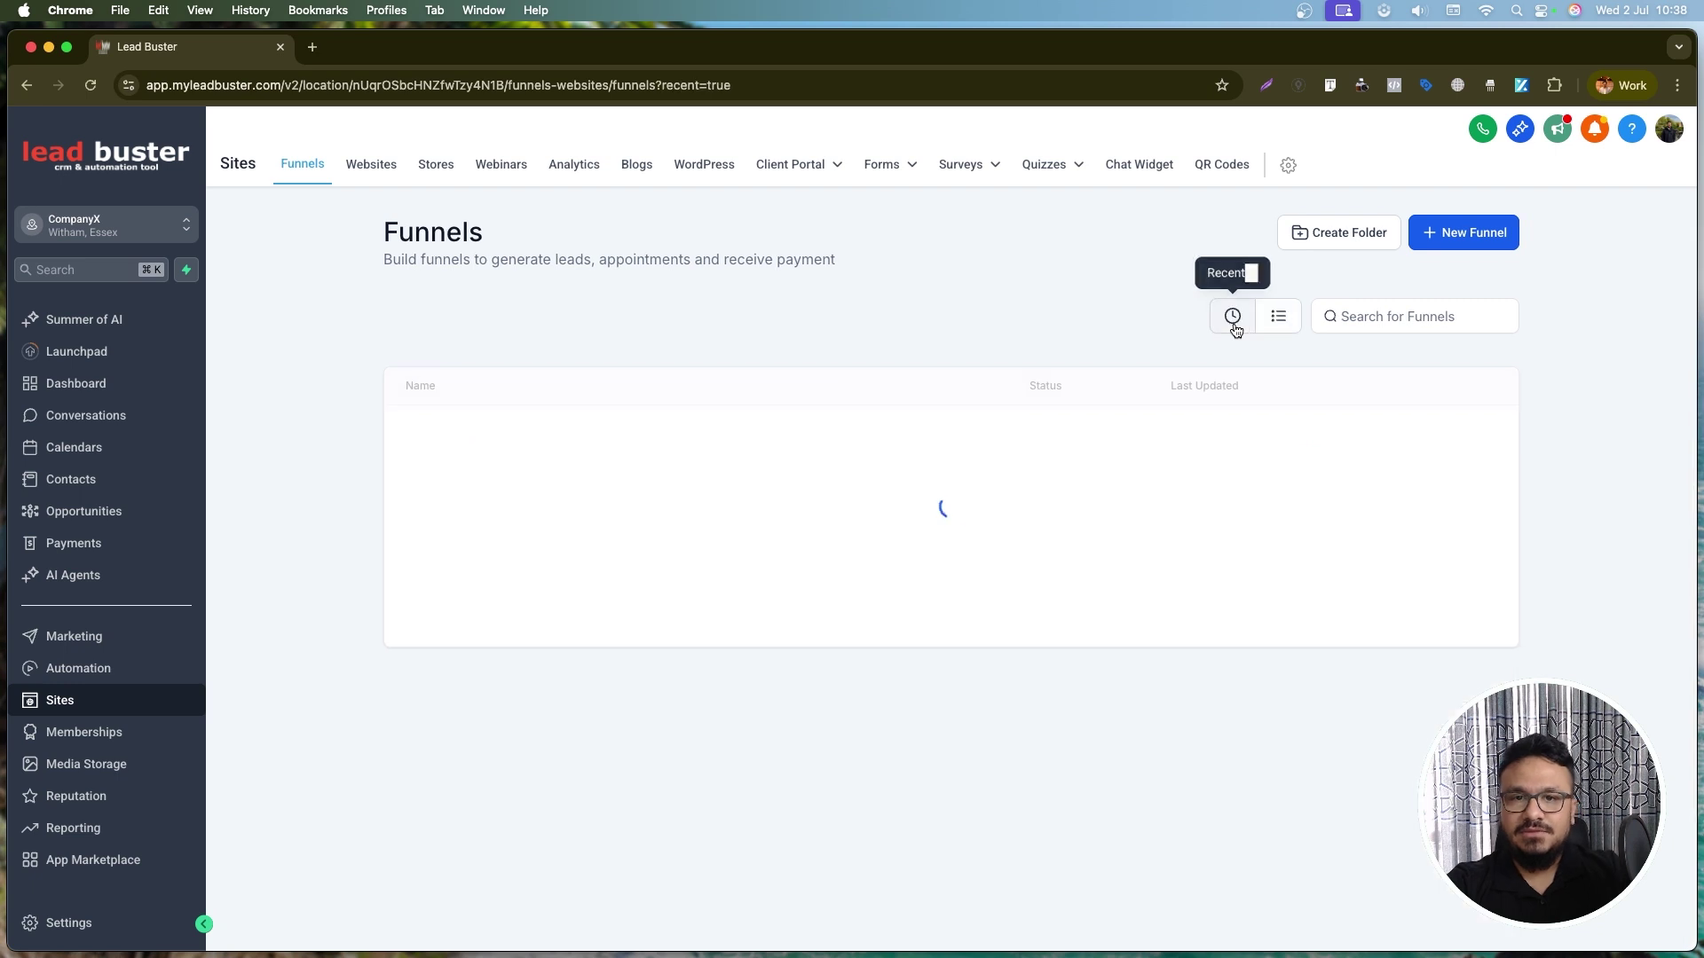
pyautogui.click(460, 437)
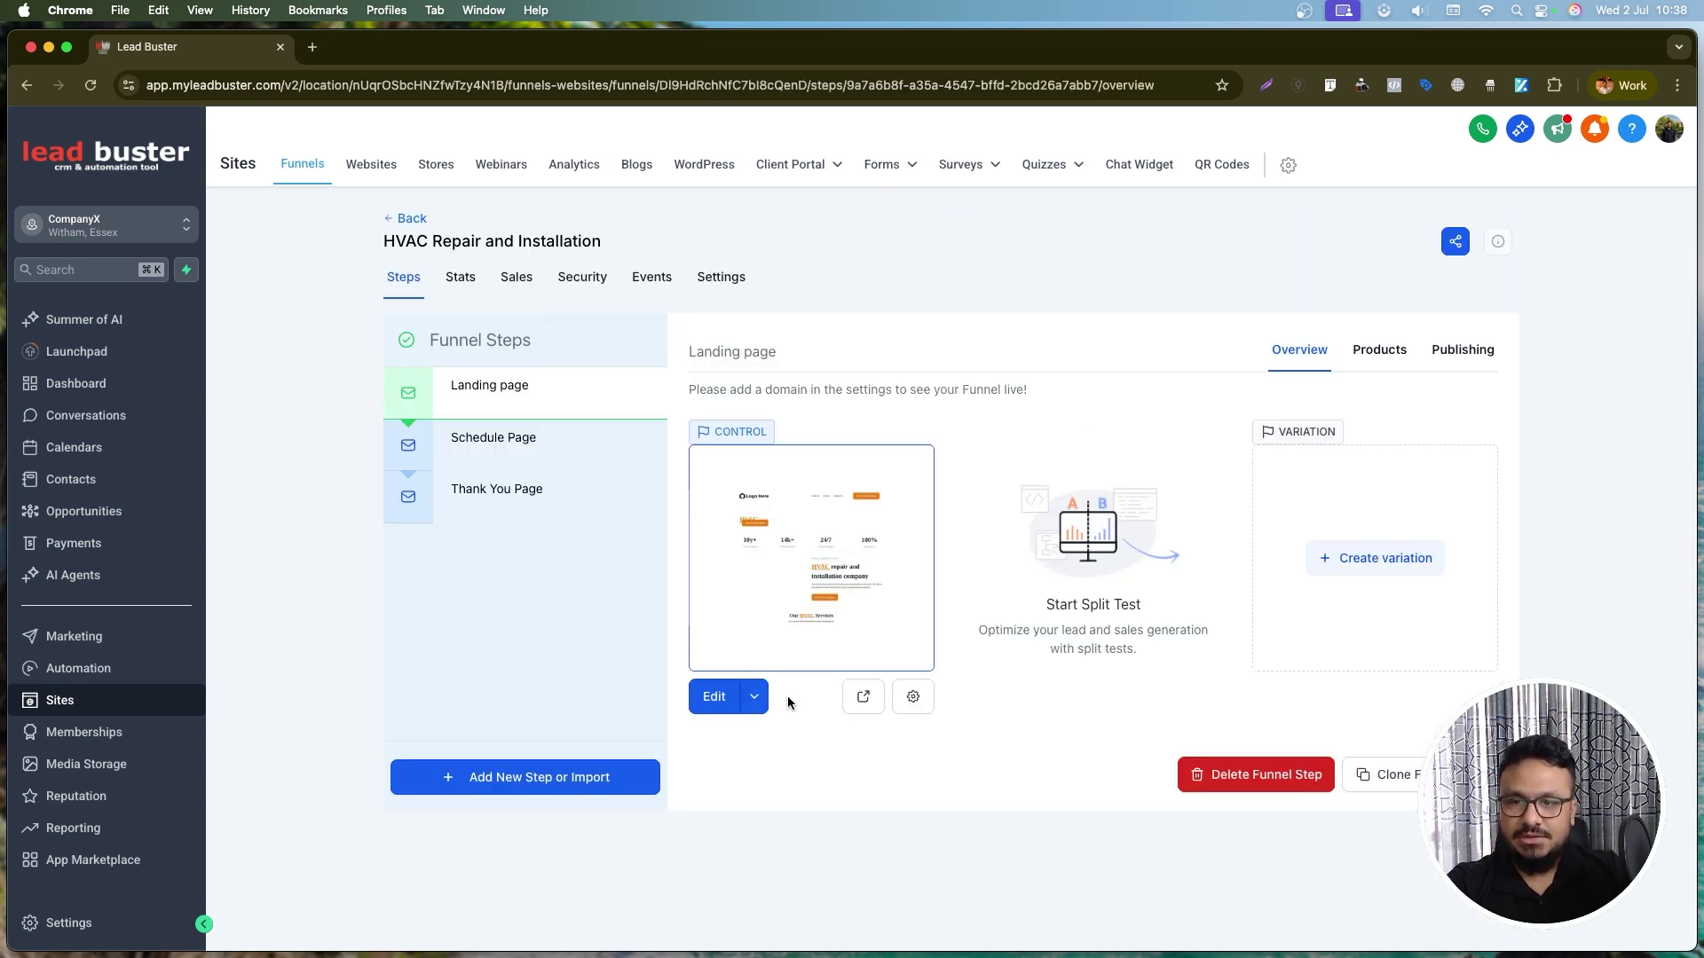
pyautogui.click(754, 697)
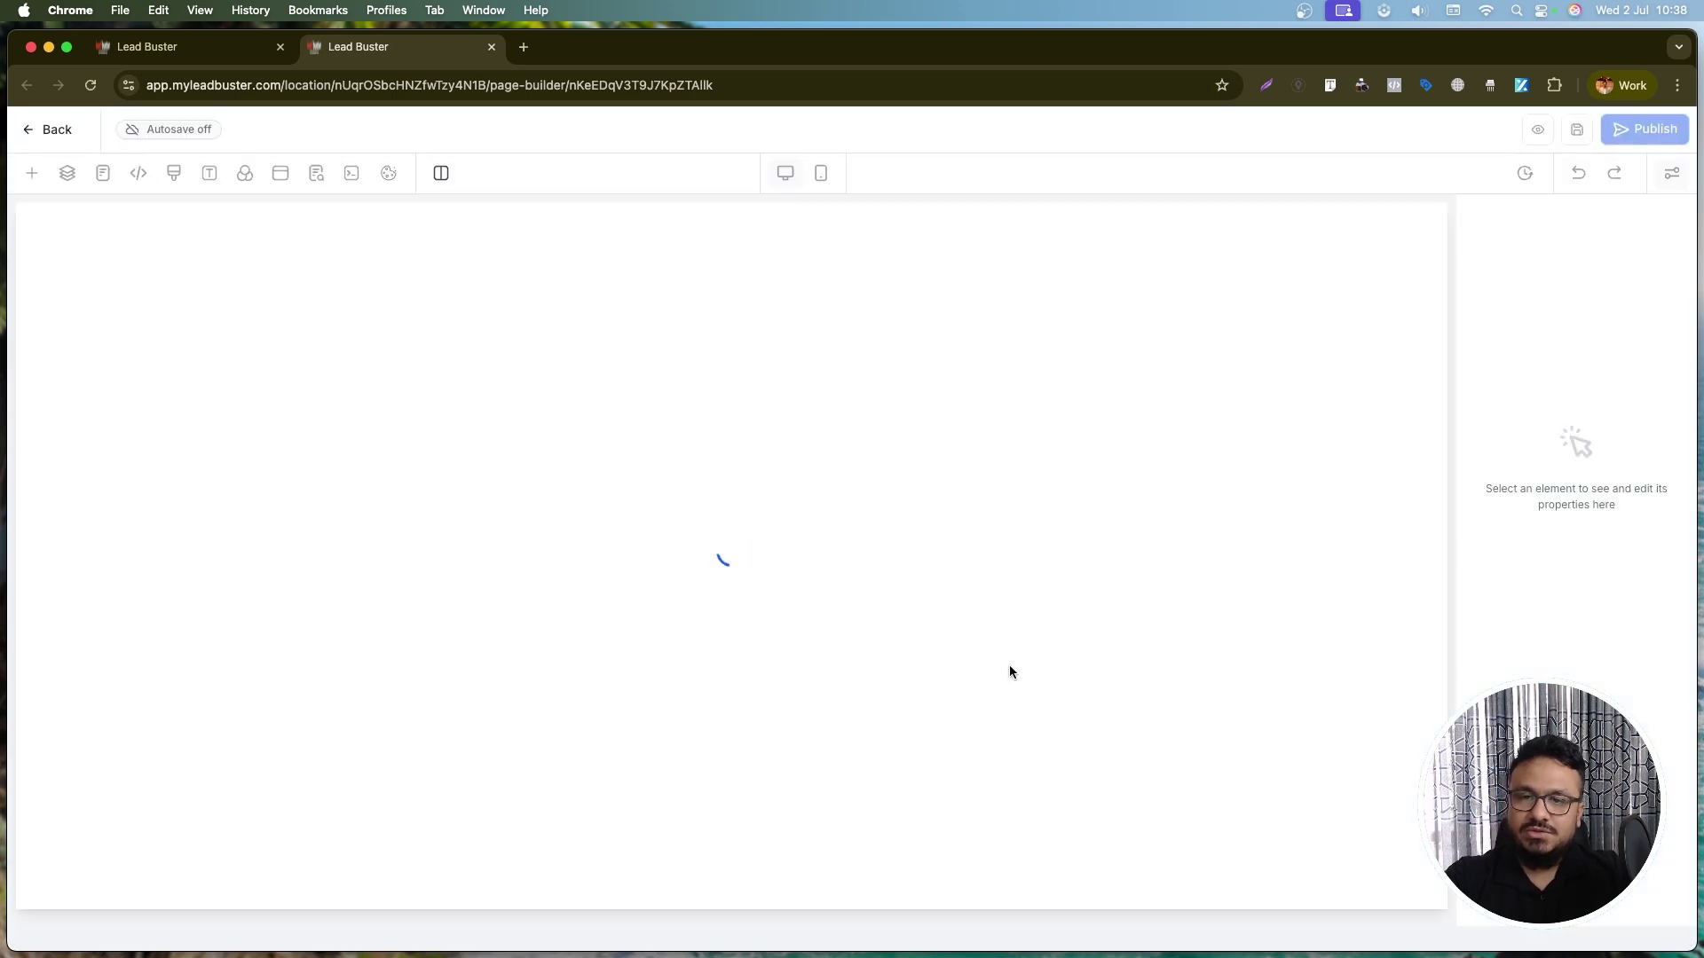
# - Add a new section with a 1 Column row between the testimonials and the Frequently Asked Question section
pyautogui.click(1007, 666)
pyautogui.scroll(-10, 1003, 663)
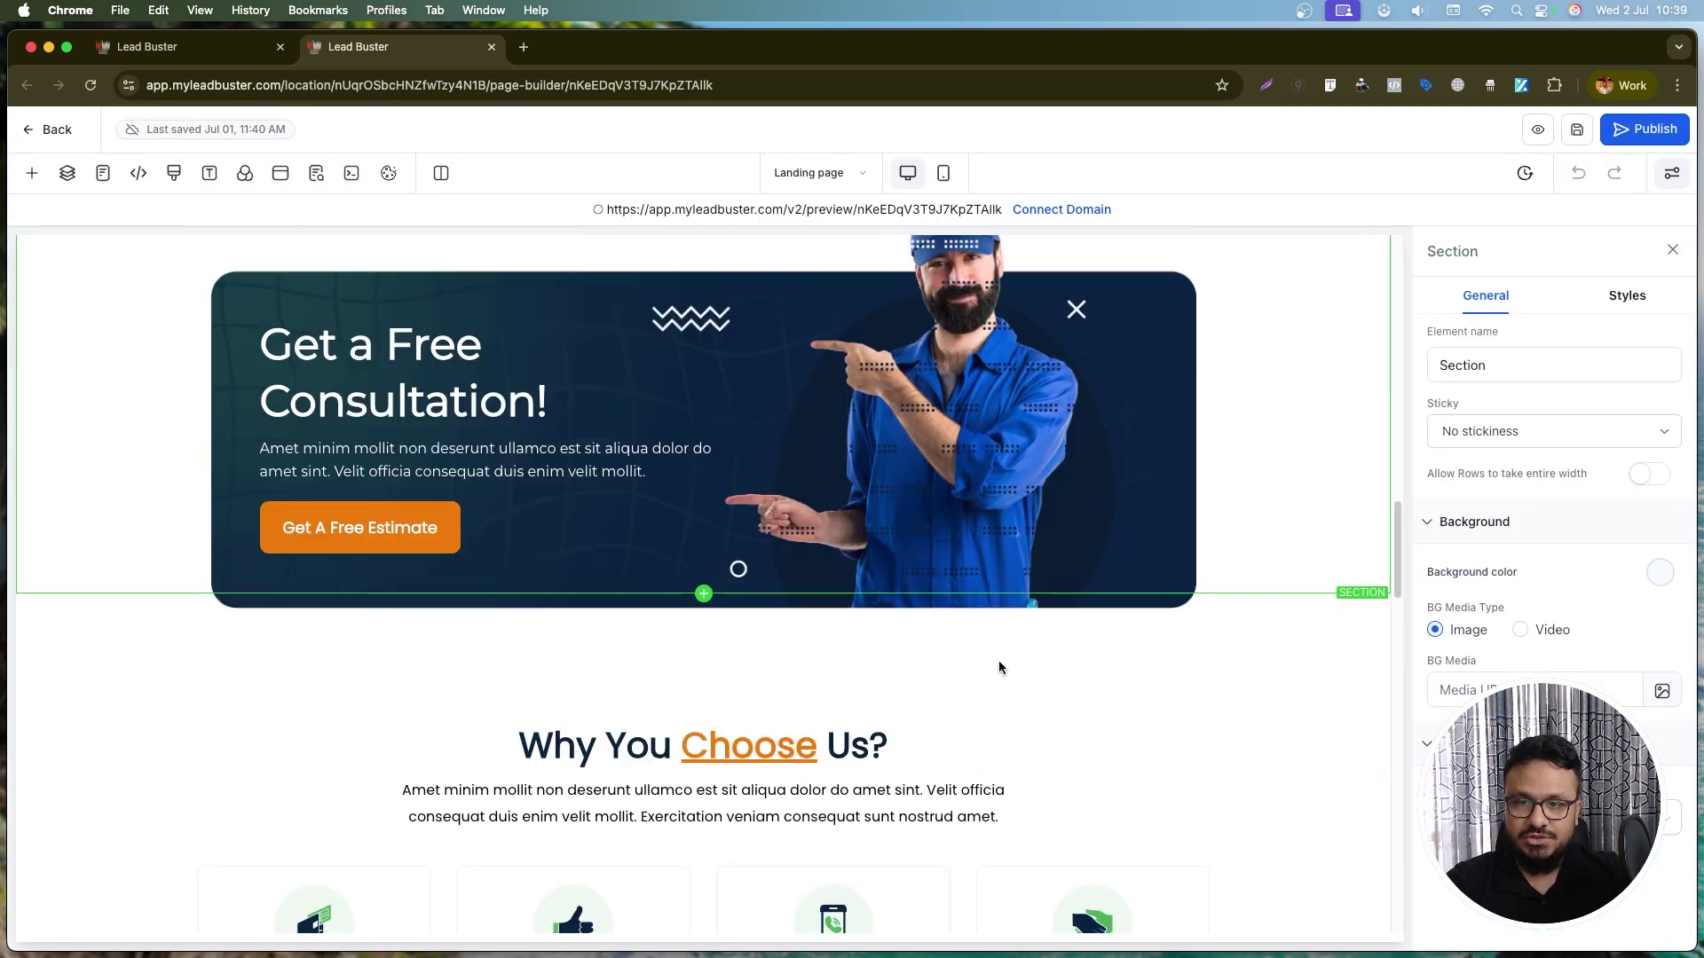
pyautogui.scroll(3, 998, 667)
pyautogui.scroll(-15, 896, 659)
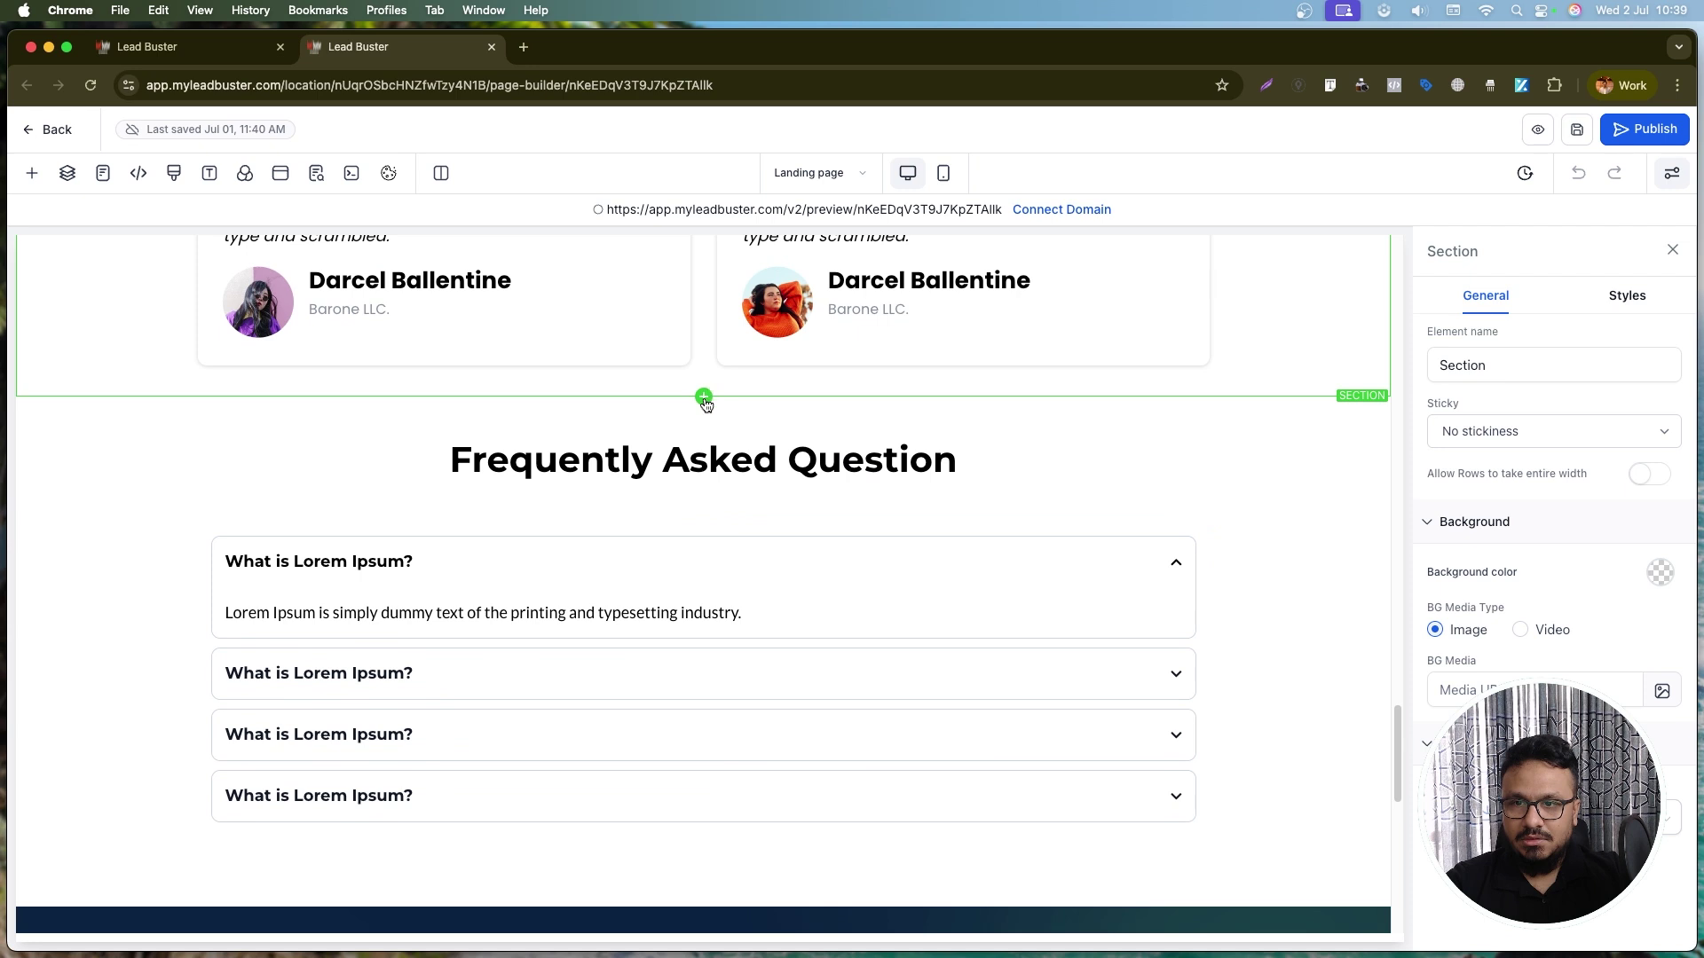
pyautogui.click(704, 397)
pyautogui.click(337, 386)
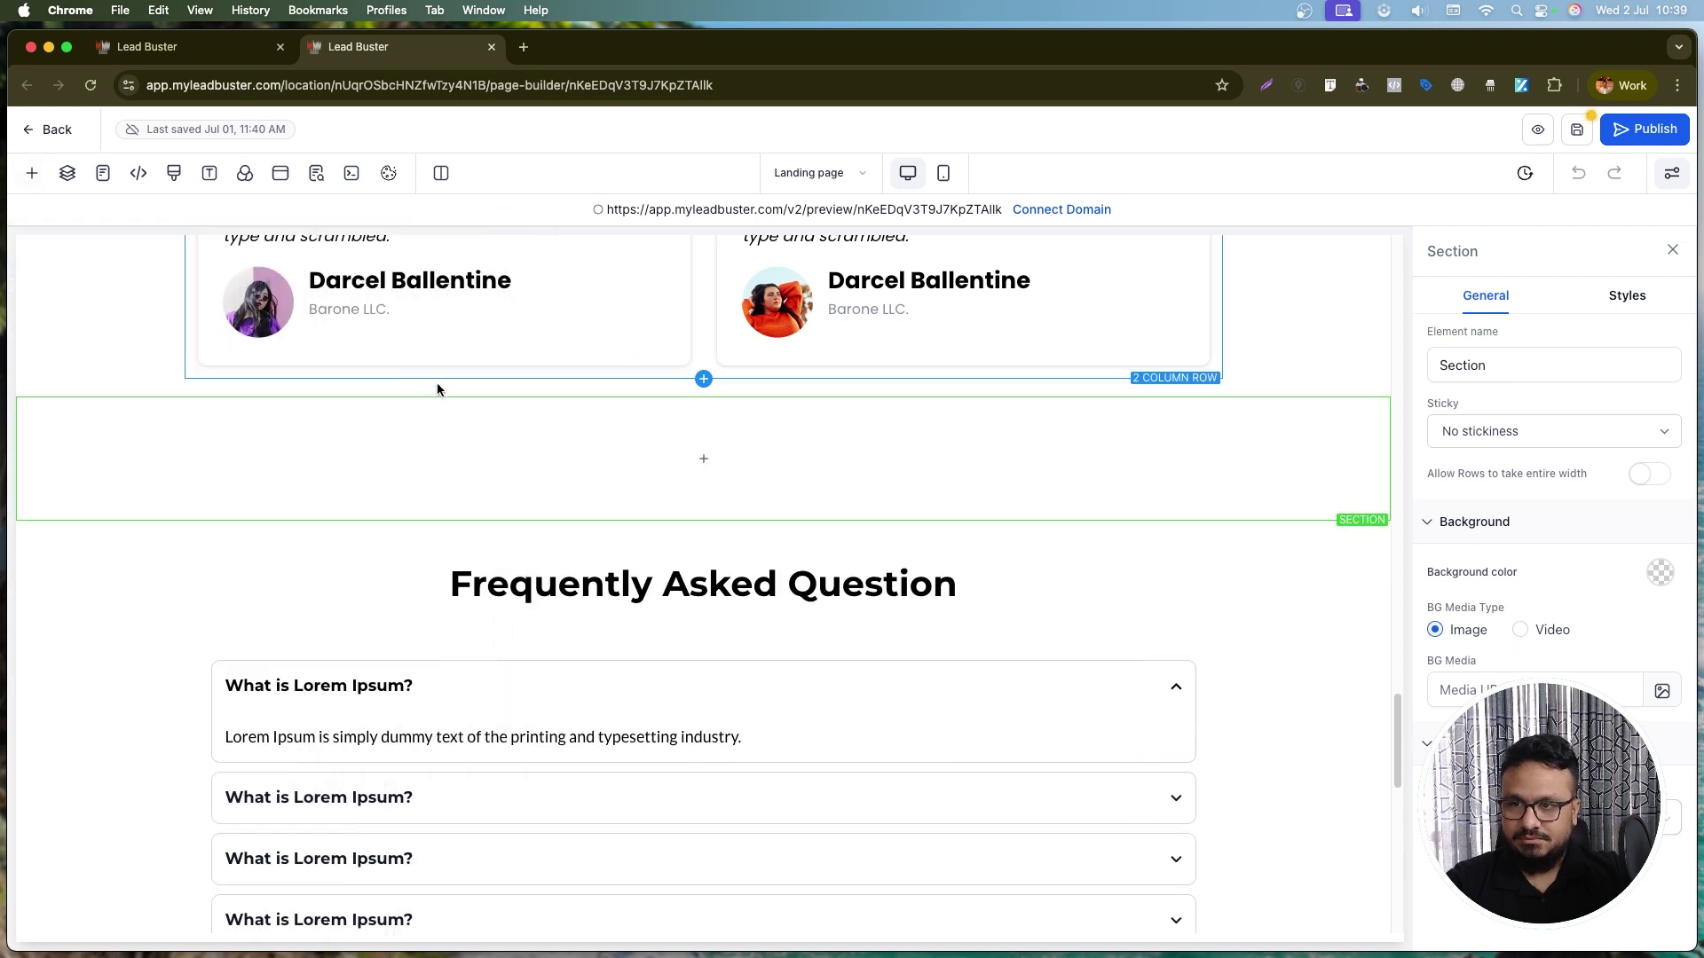
pyautogui.click(700, 458)
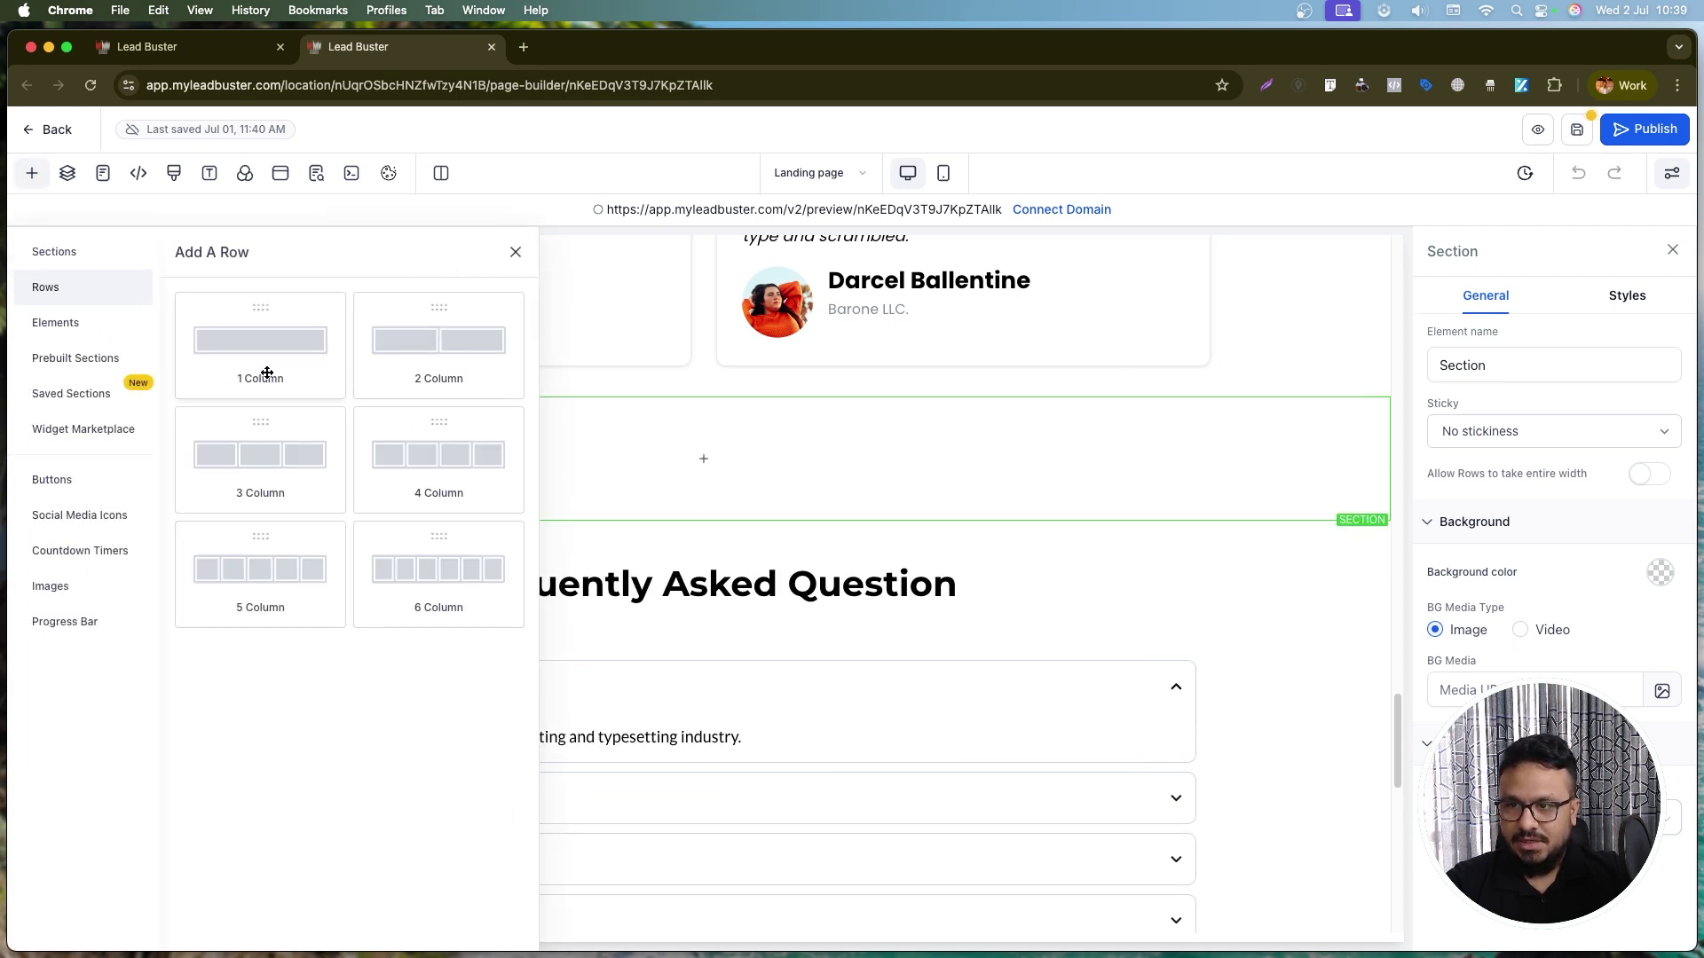
pyautogui.moveTo(266, 373); pyautogui.dragTo(650, 470)
# - Place a Review Widget element in the new column, and close the page builder without saving the changes
pyautogui.click(696, 486)
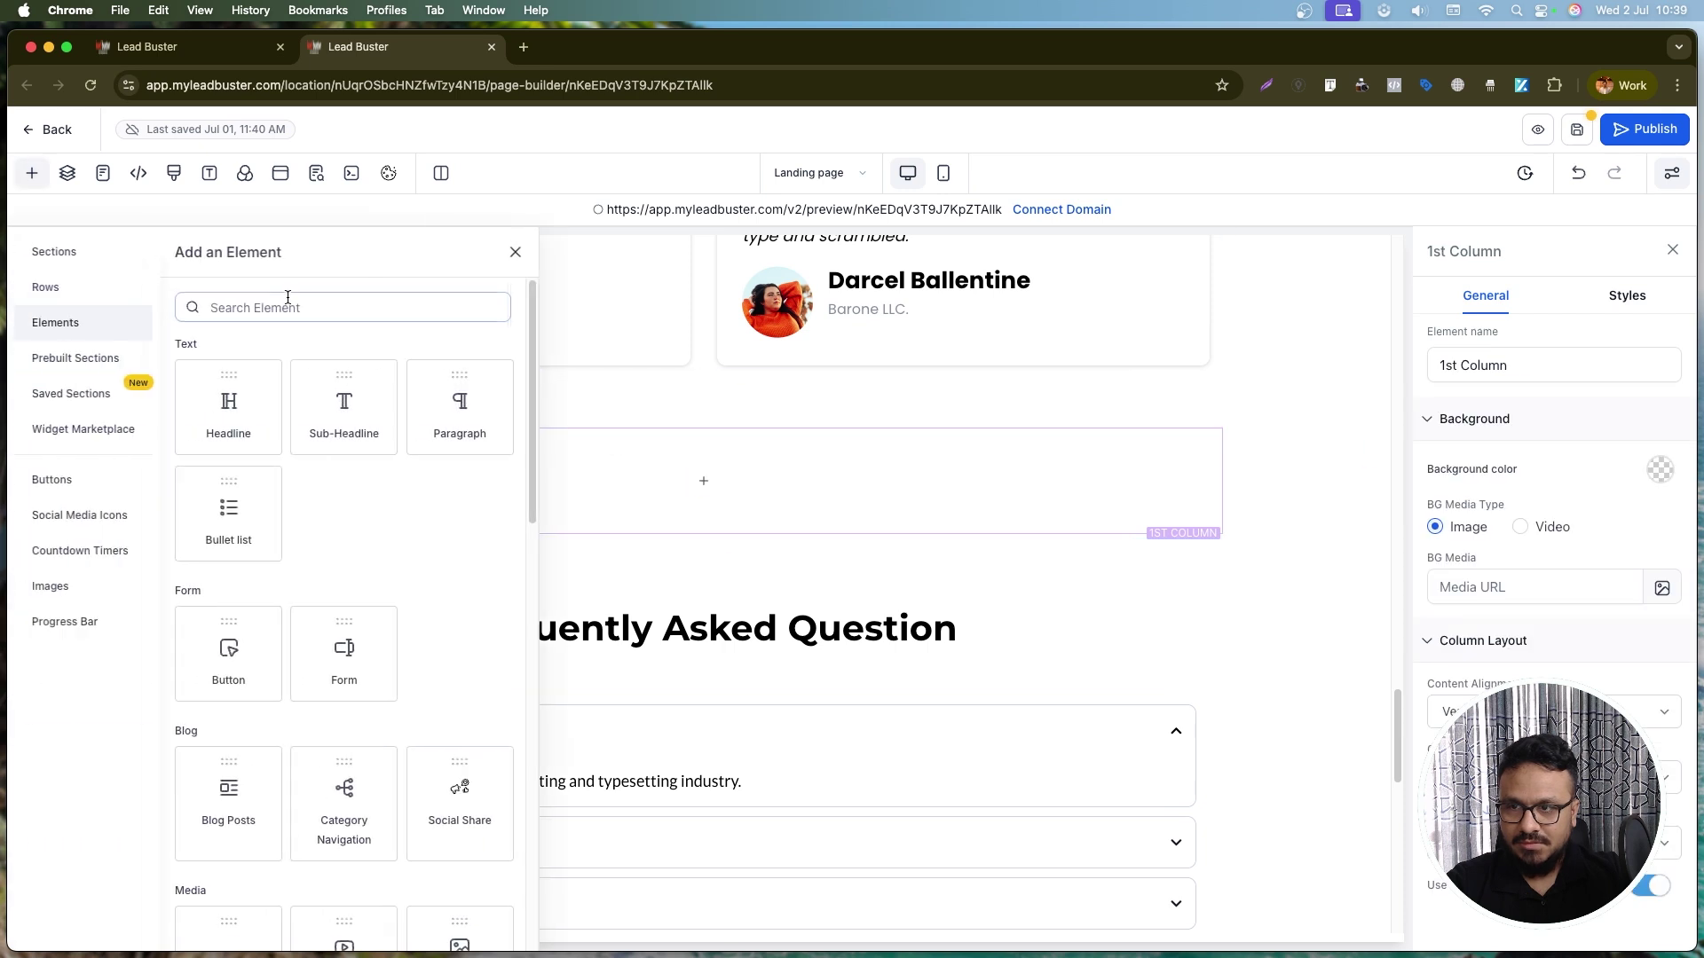
pyautogui.click(284, 301)
pyautogui.write('re')
pyautogui.moveTo(256, 565); pyautogui.dragTo(707, 494)
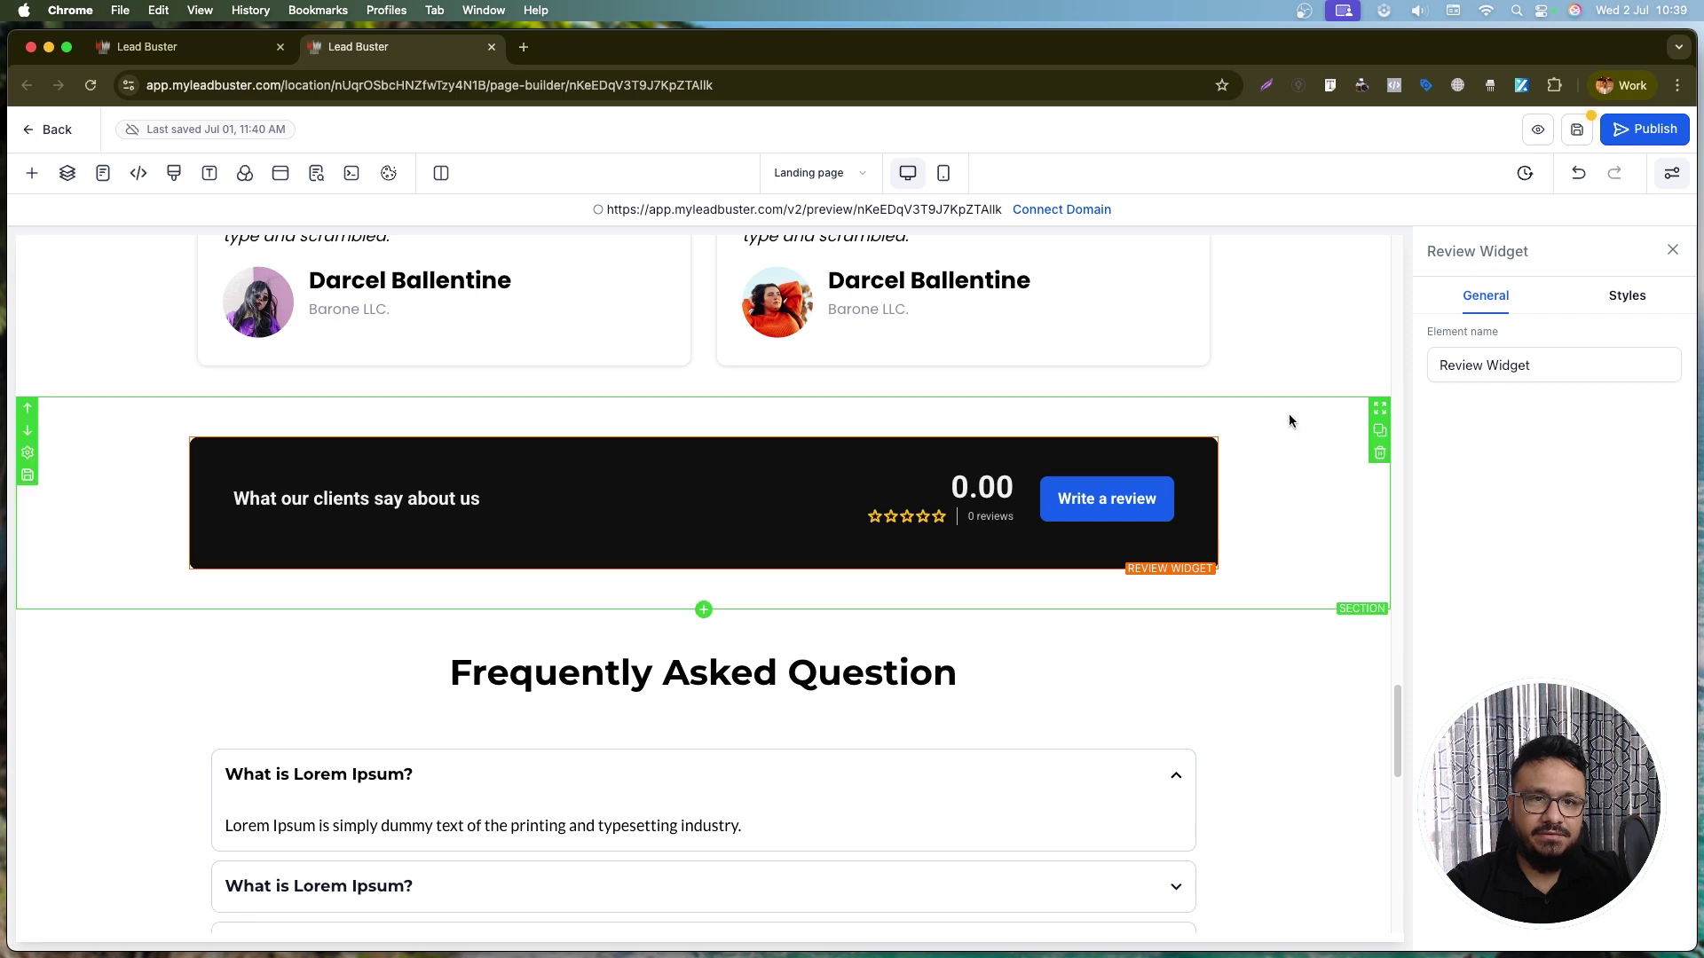
pyautogui.click(689, 508)
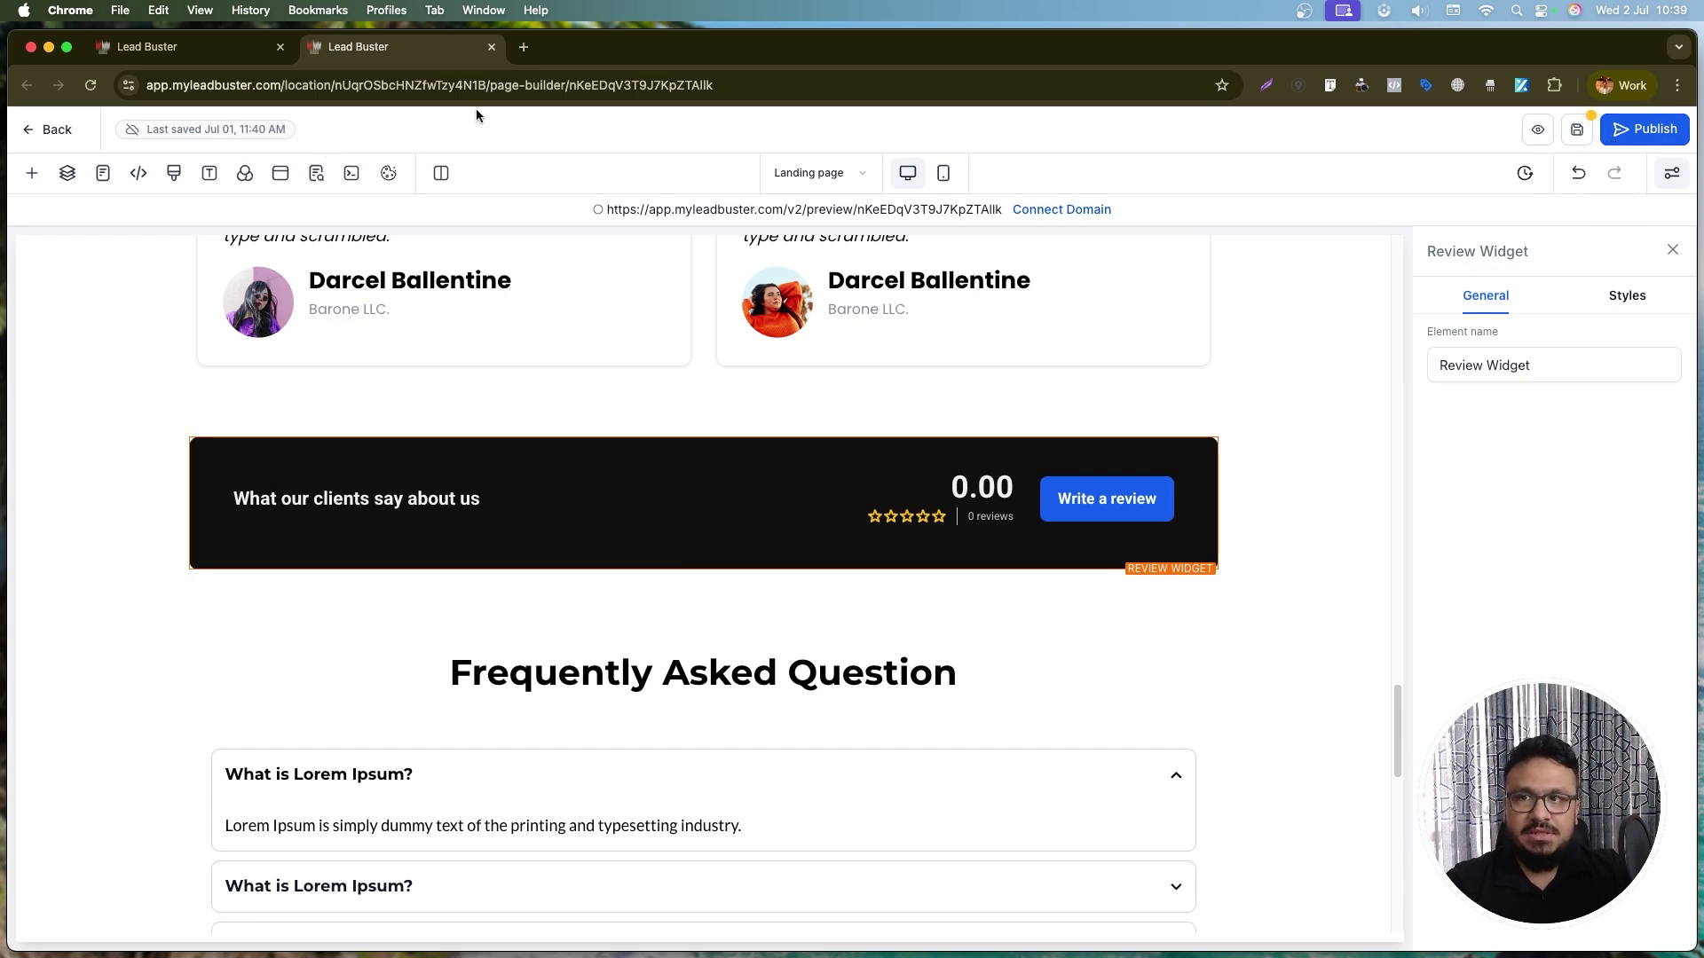
pyautogui.click(490, 47)
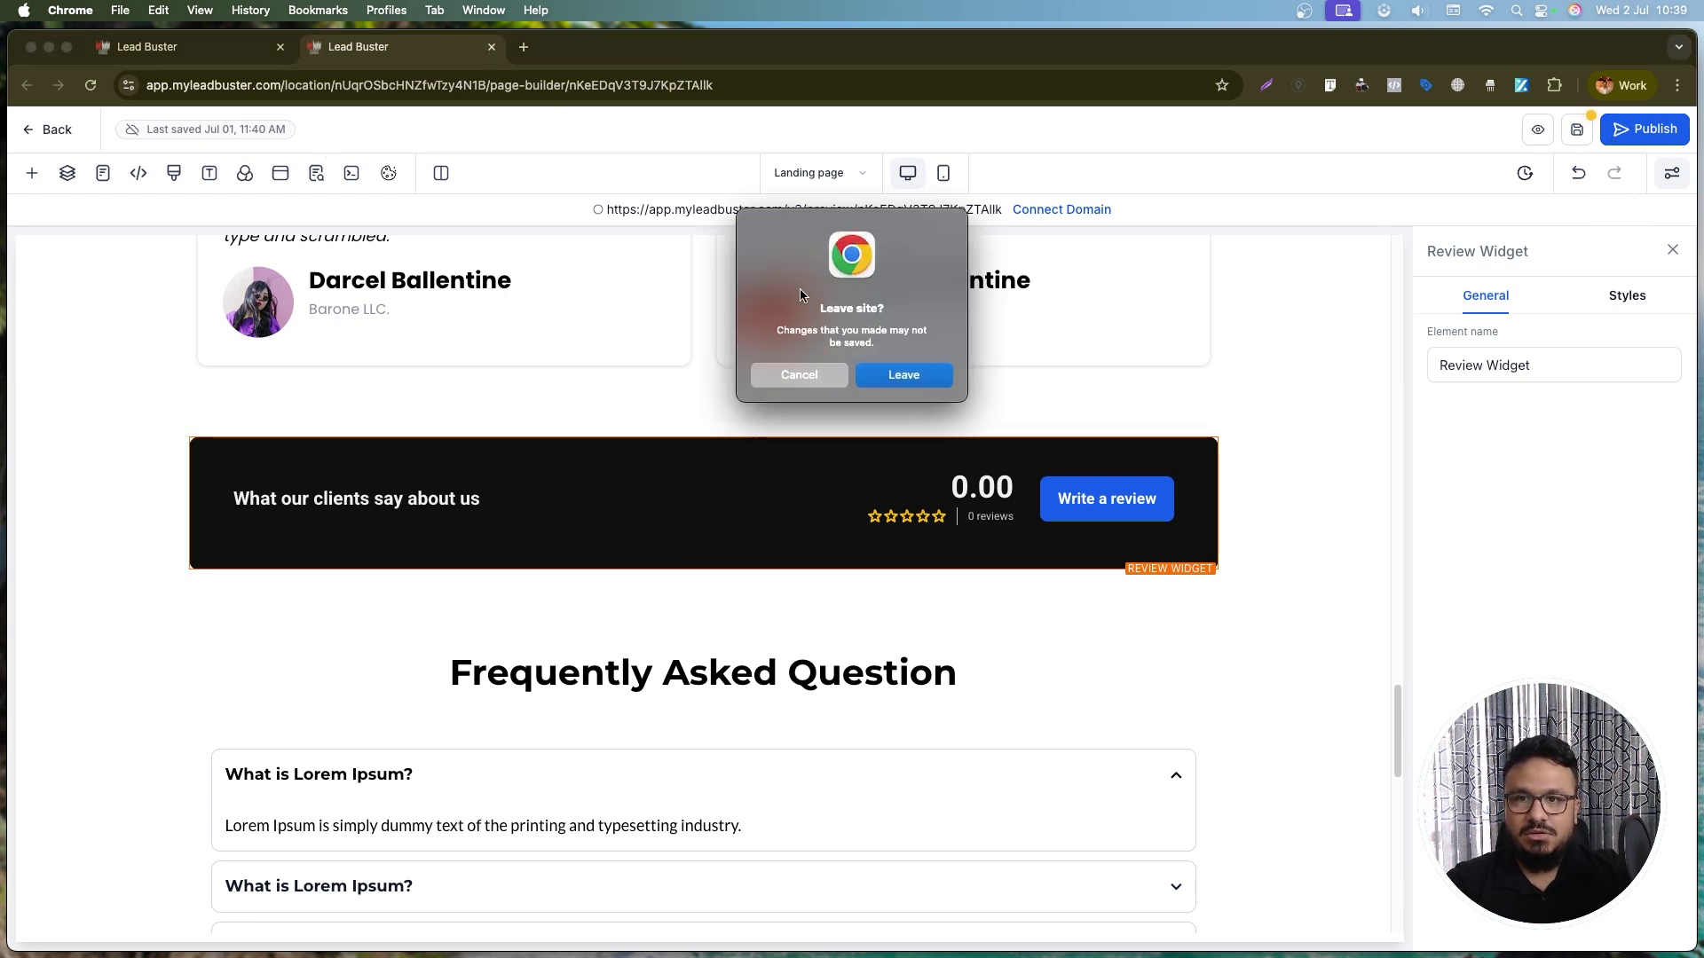
pyautogui.click(873, 382)
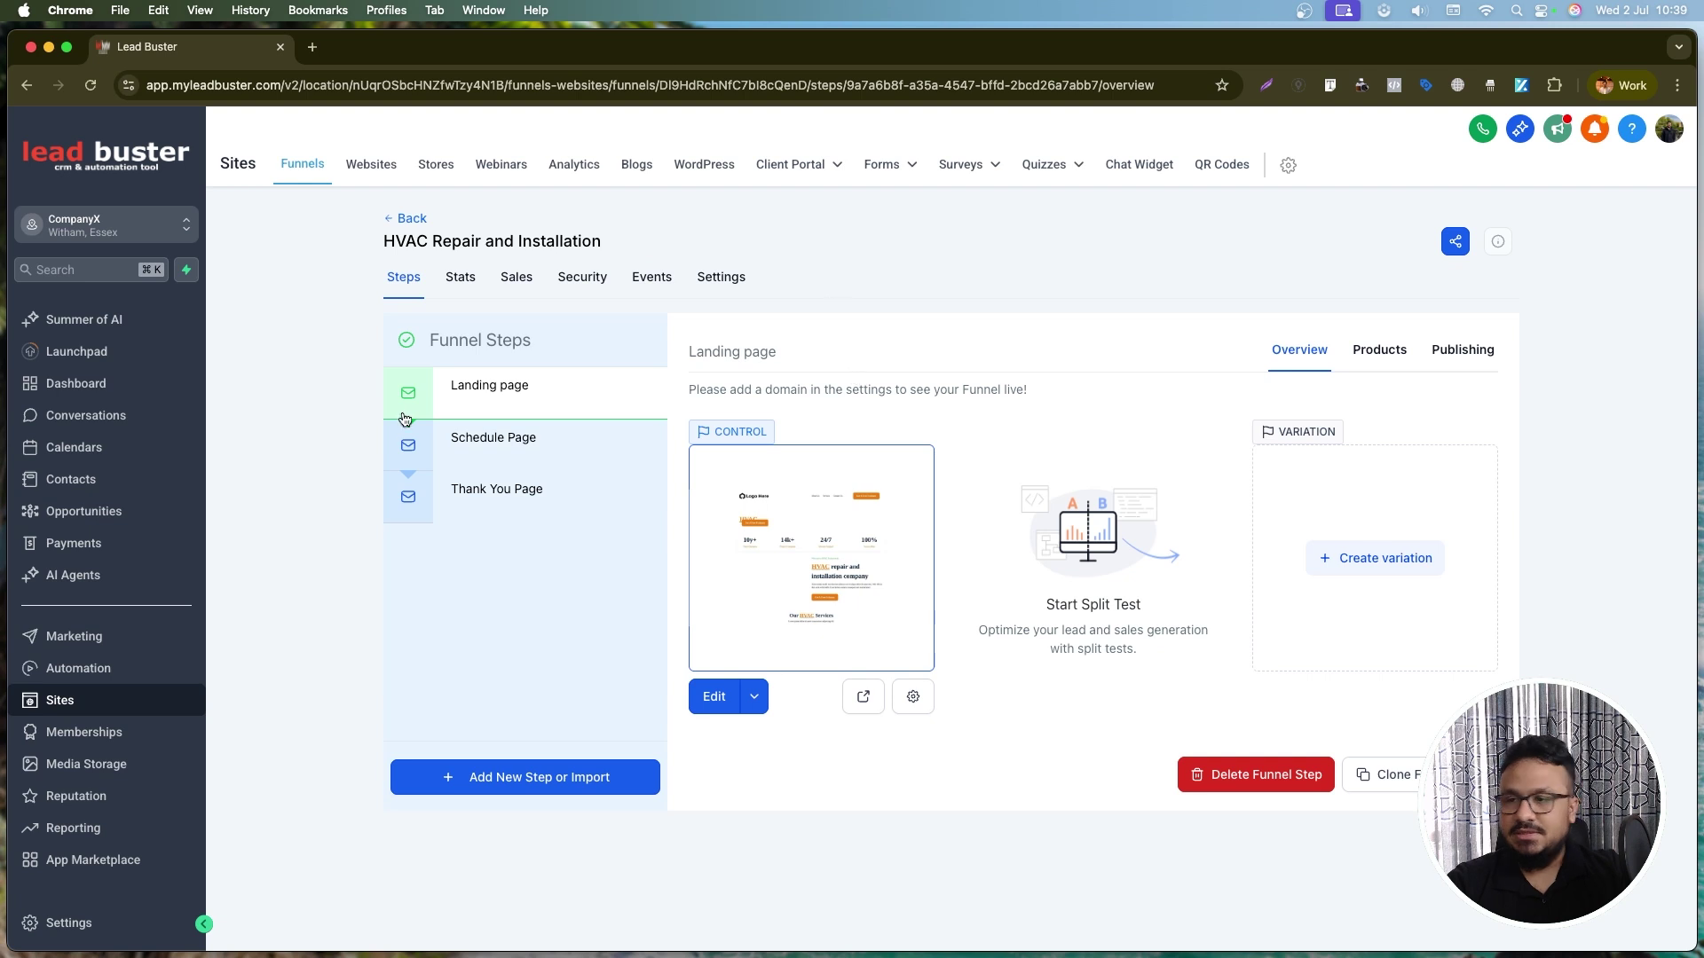
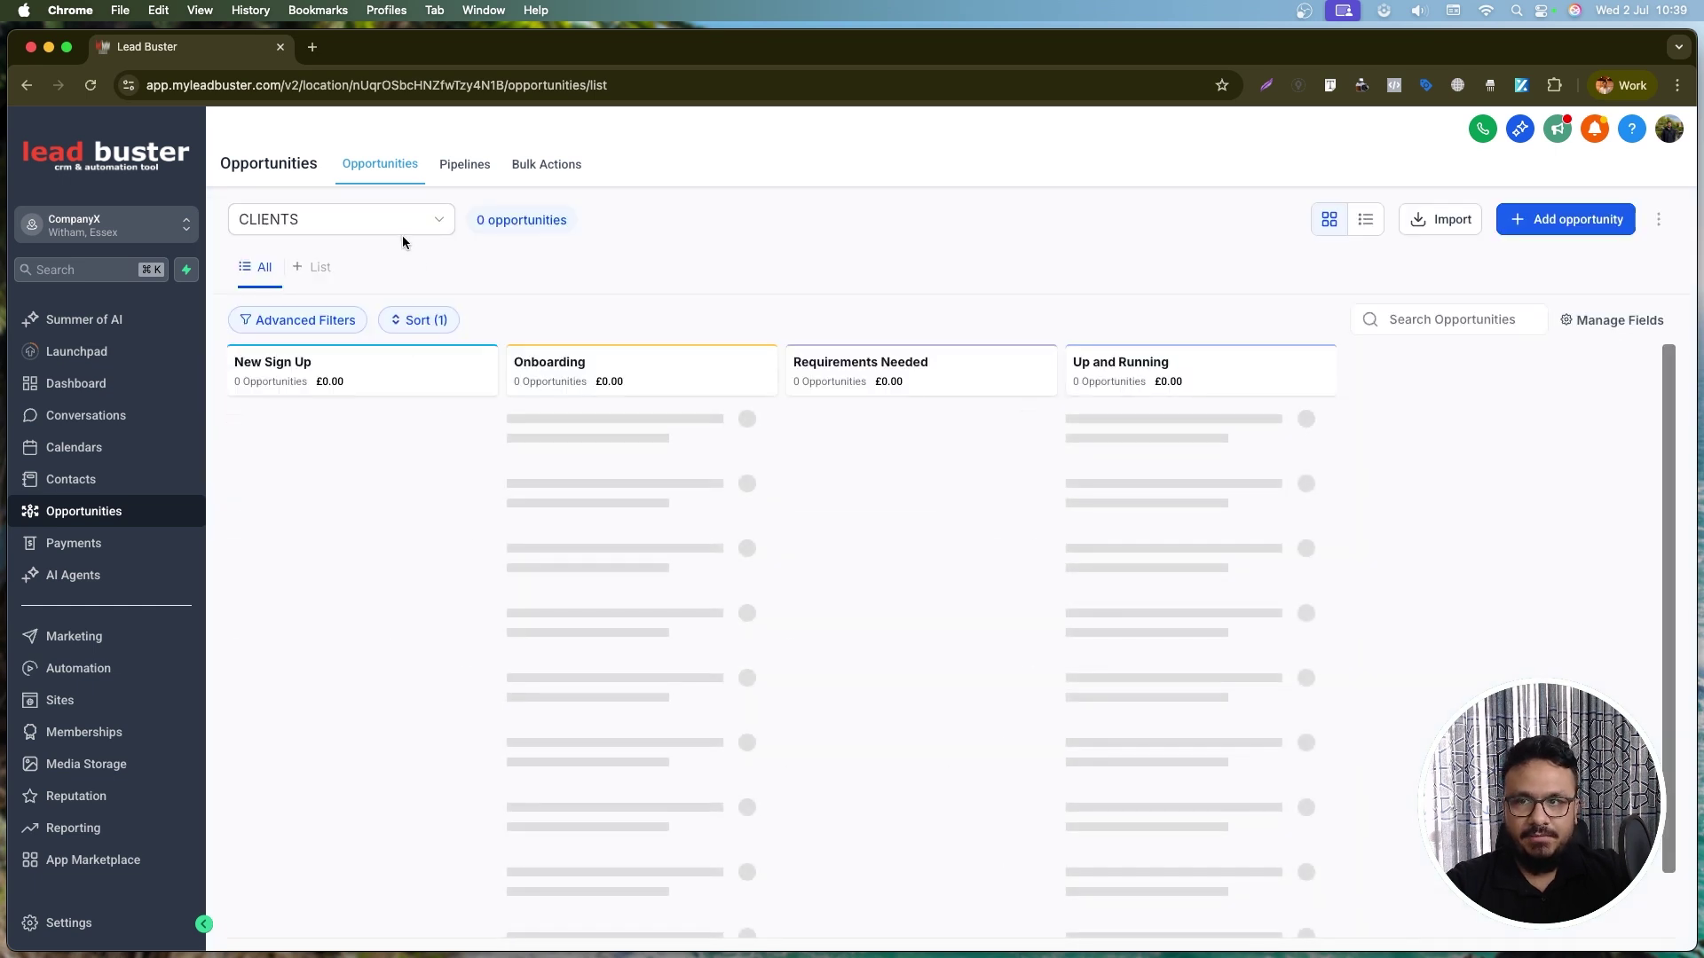
# - Go to Opportunities and examine the stages of the LEADS and CLIENTS pipelines, ending on LEADS
pyautogui.click(401, 235)
pyautogui.click(360, 296)
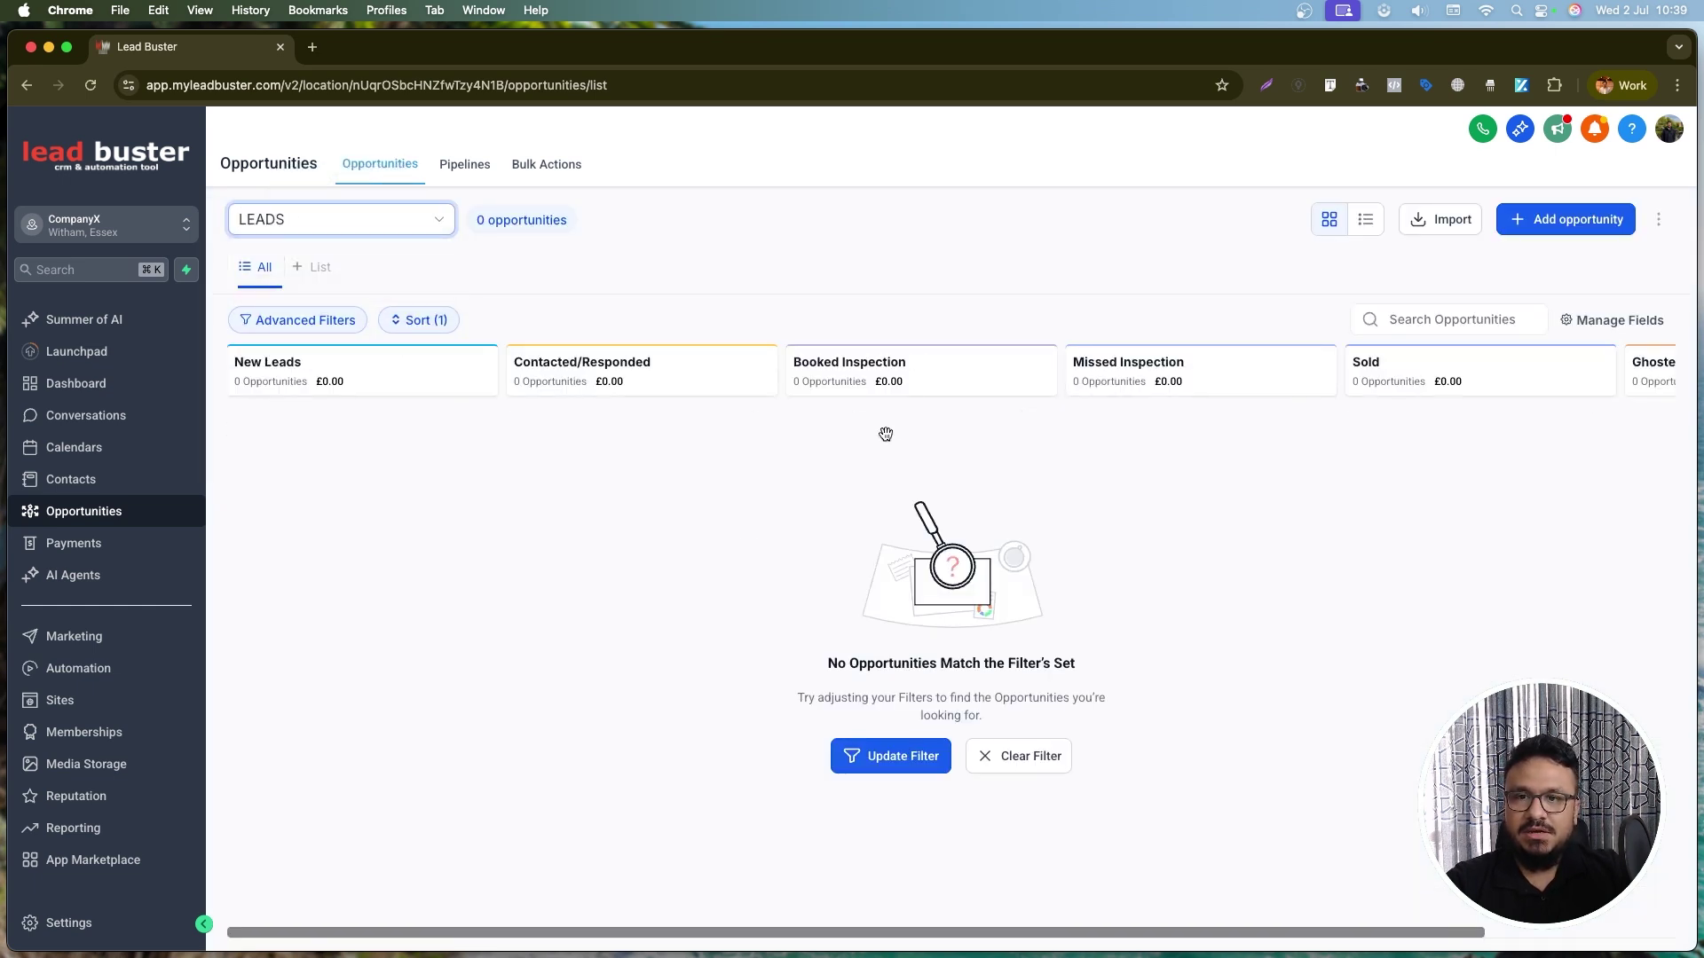
pyautogui.moveTo(965, 932); pyautogui.dragTo(1186, 931)
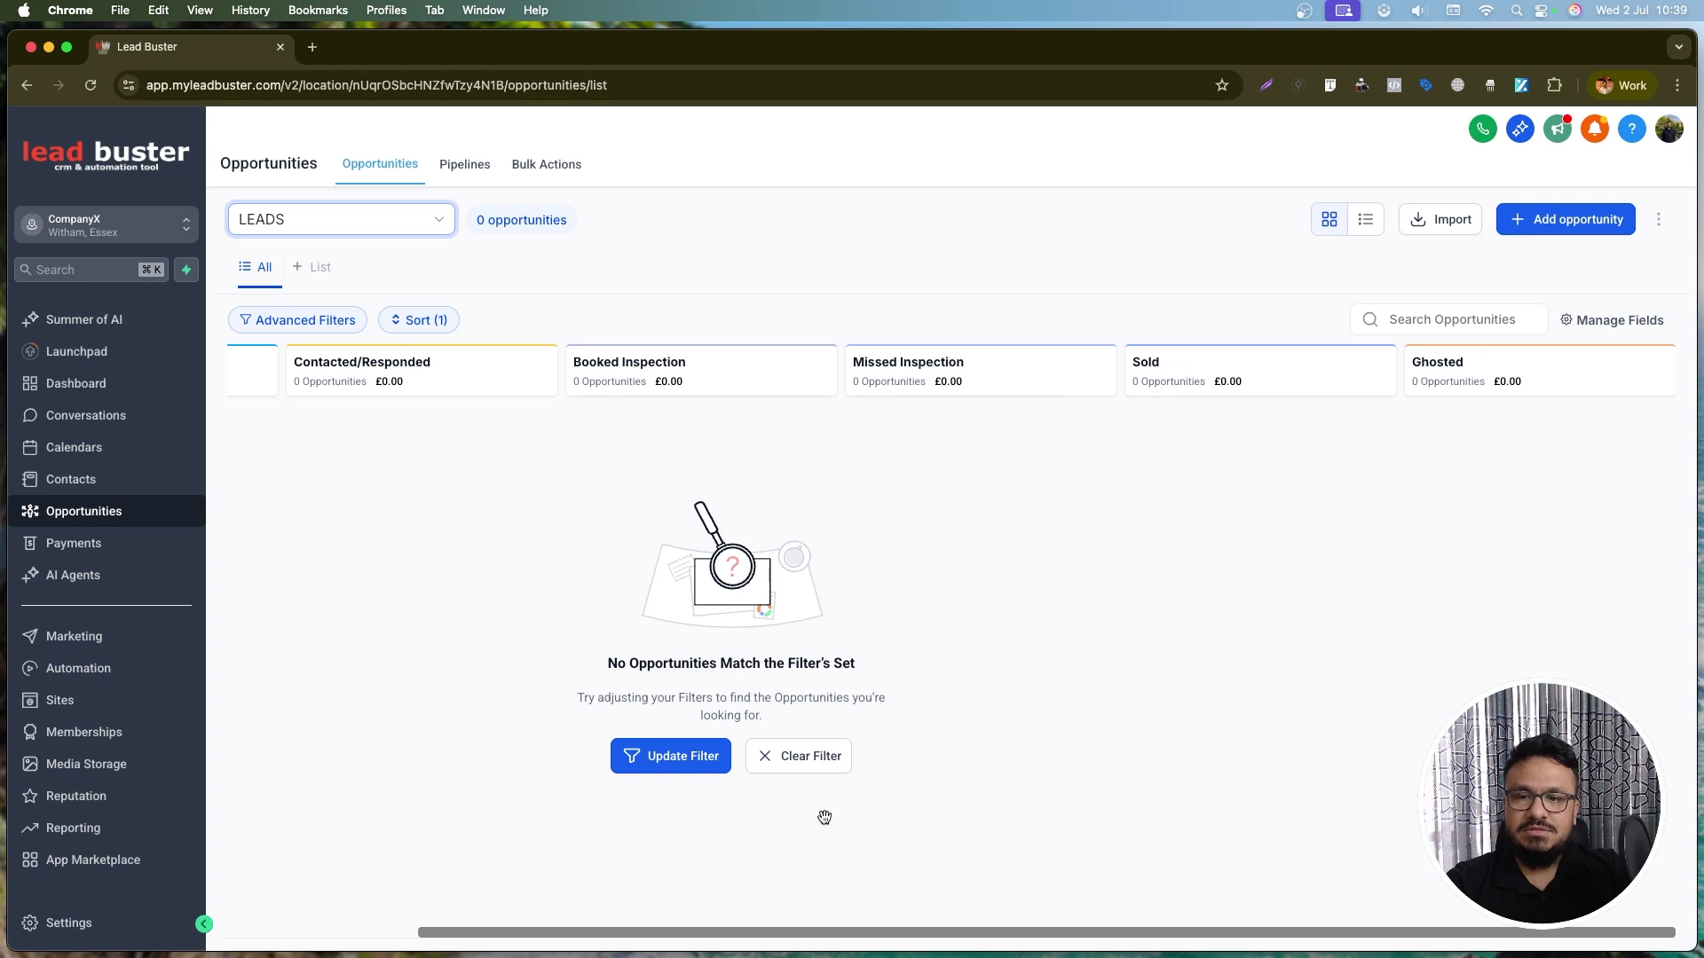
pyautogui.moveTo(866, 932); pyautogui.dragTo(548, 905)
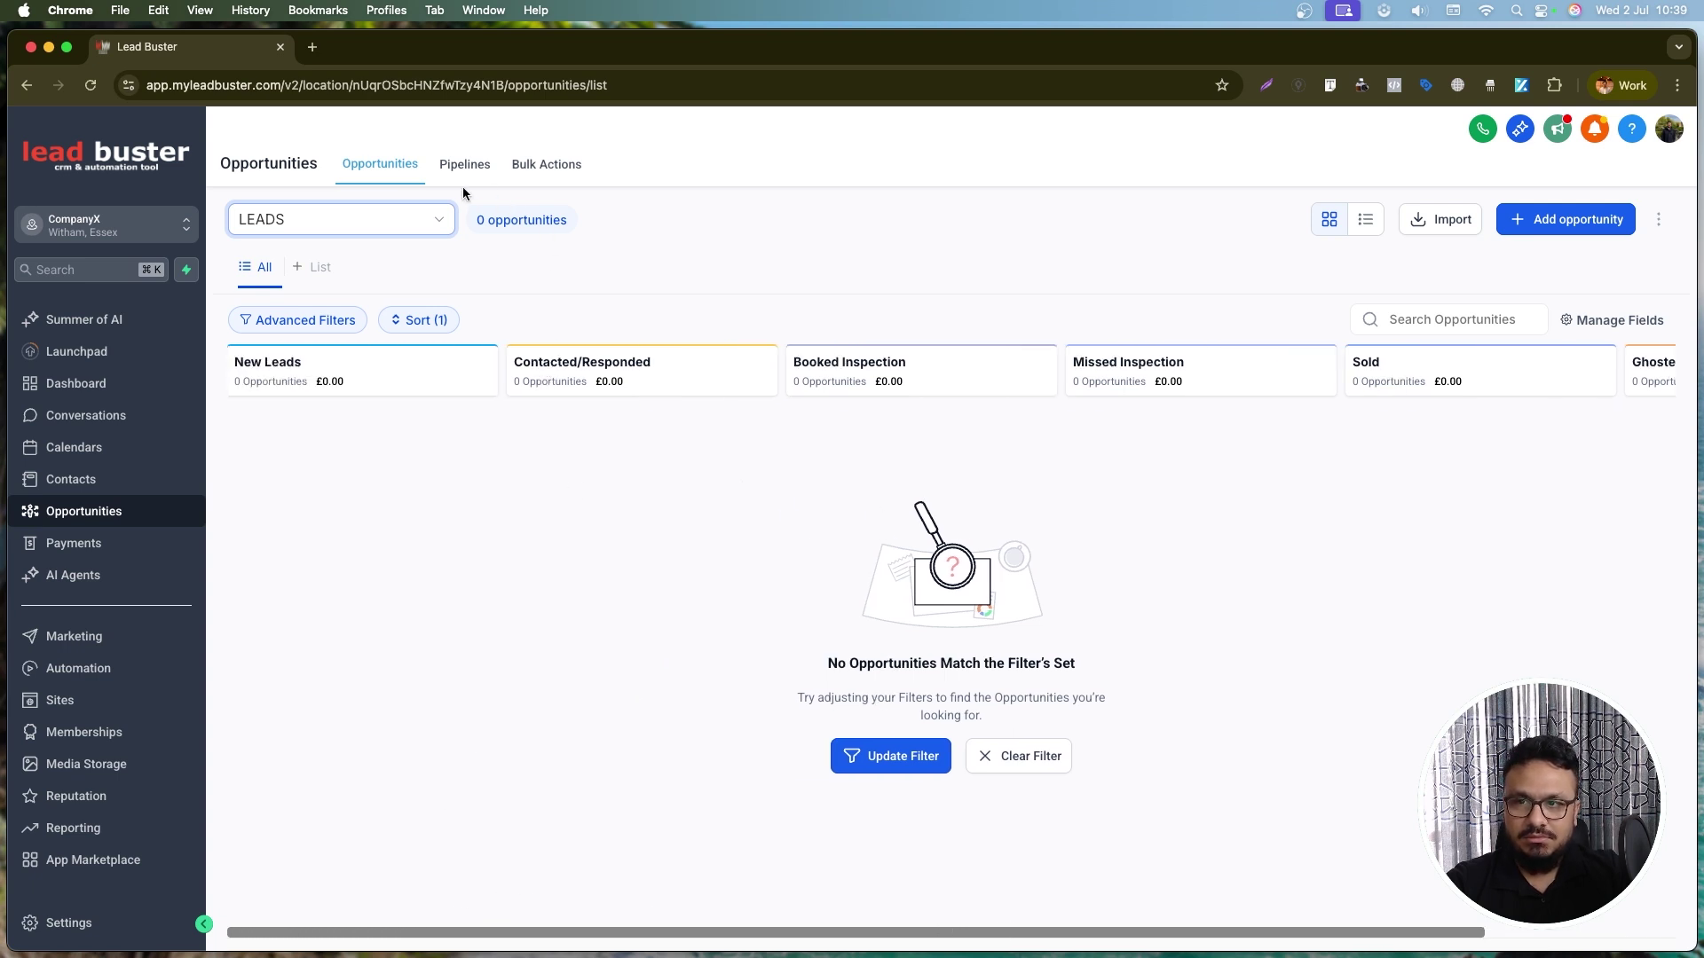
pyautogui.click(395, 222)
pyautogui.click(375, 257)
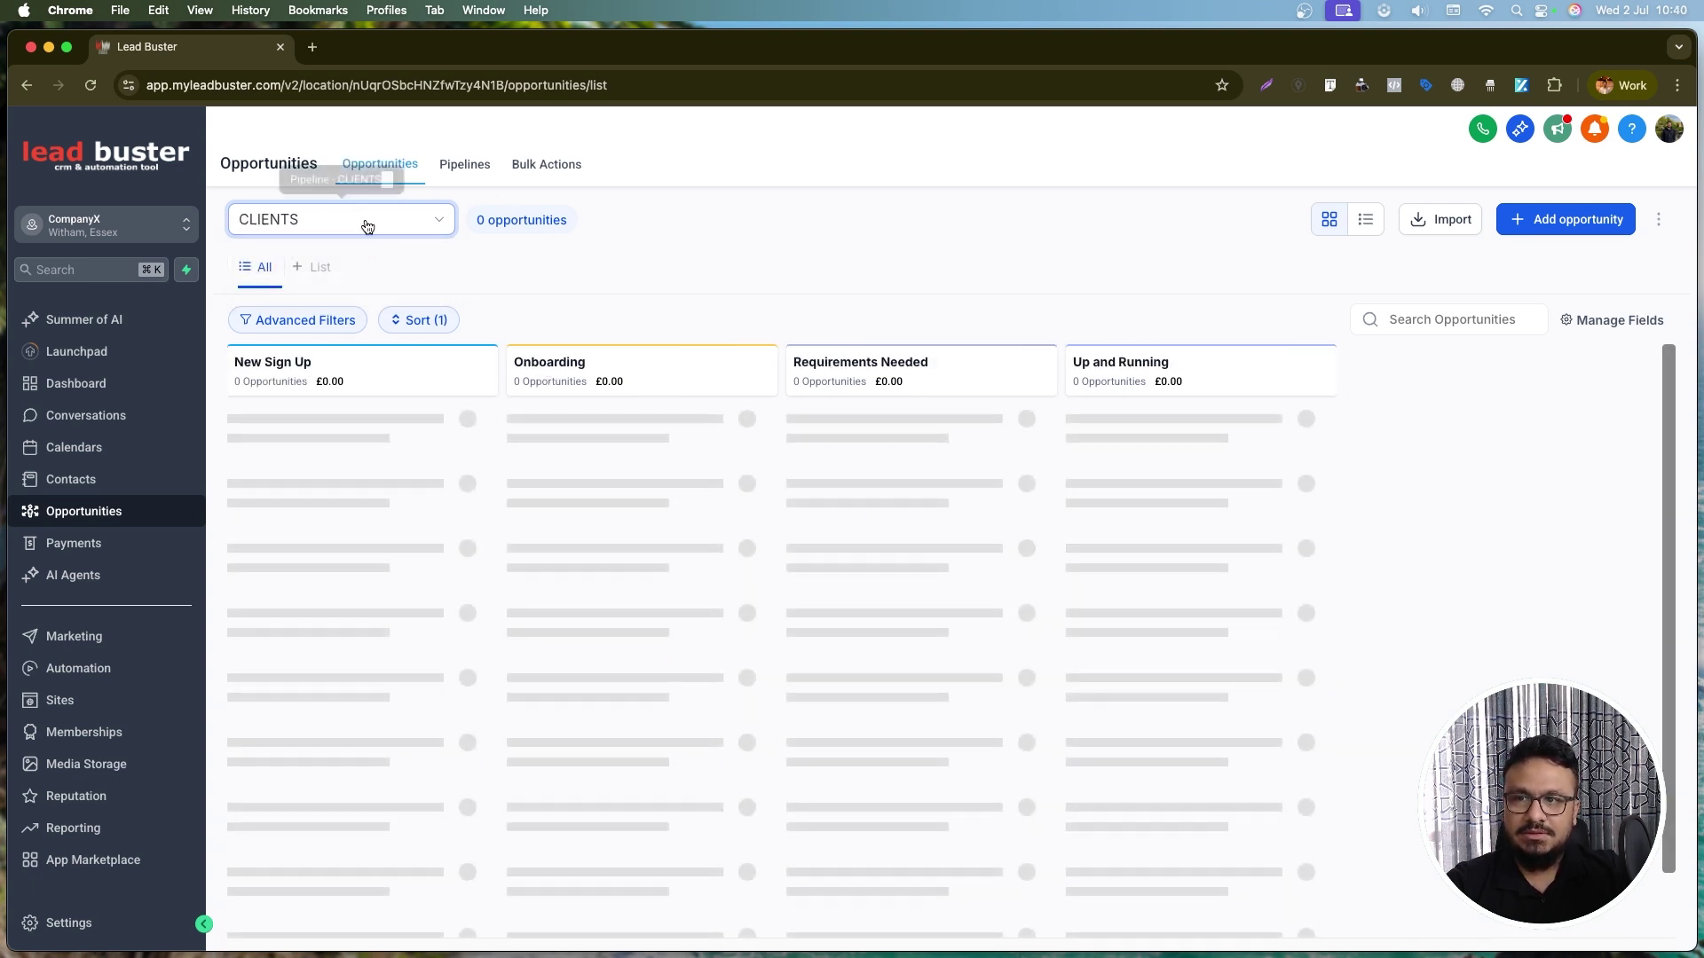
pyautogui.click(366, 225)
pyautogui.click(364, 291)
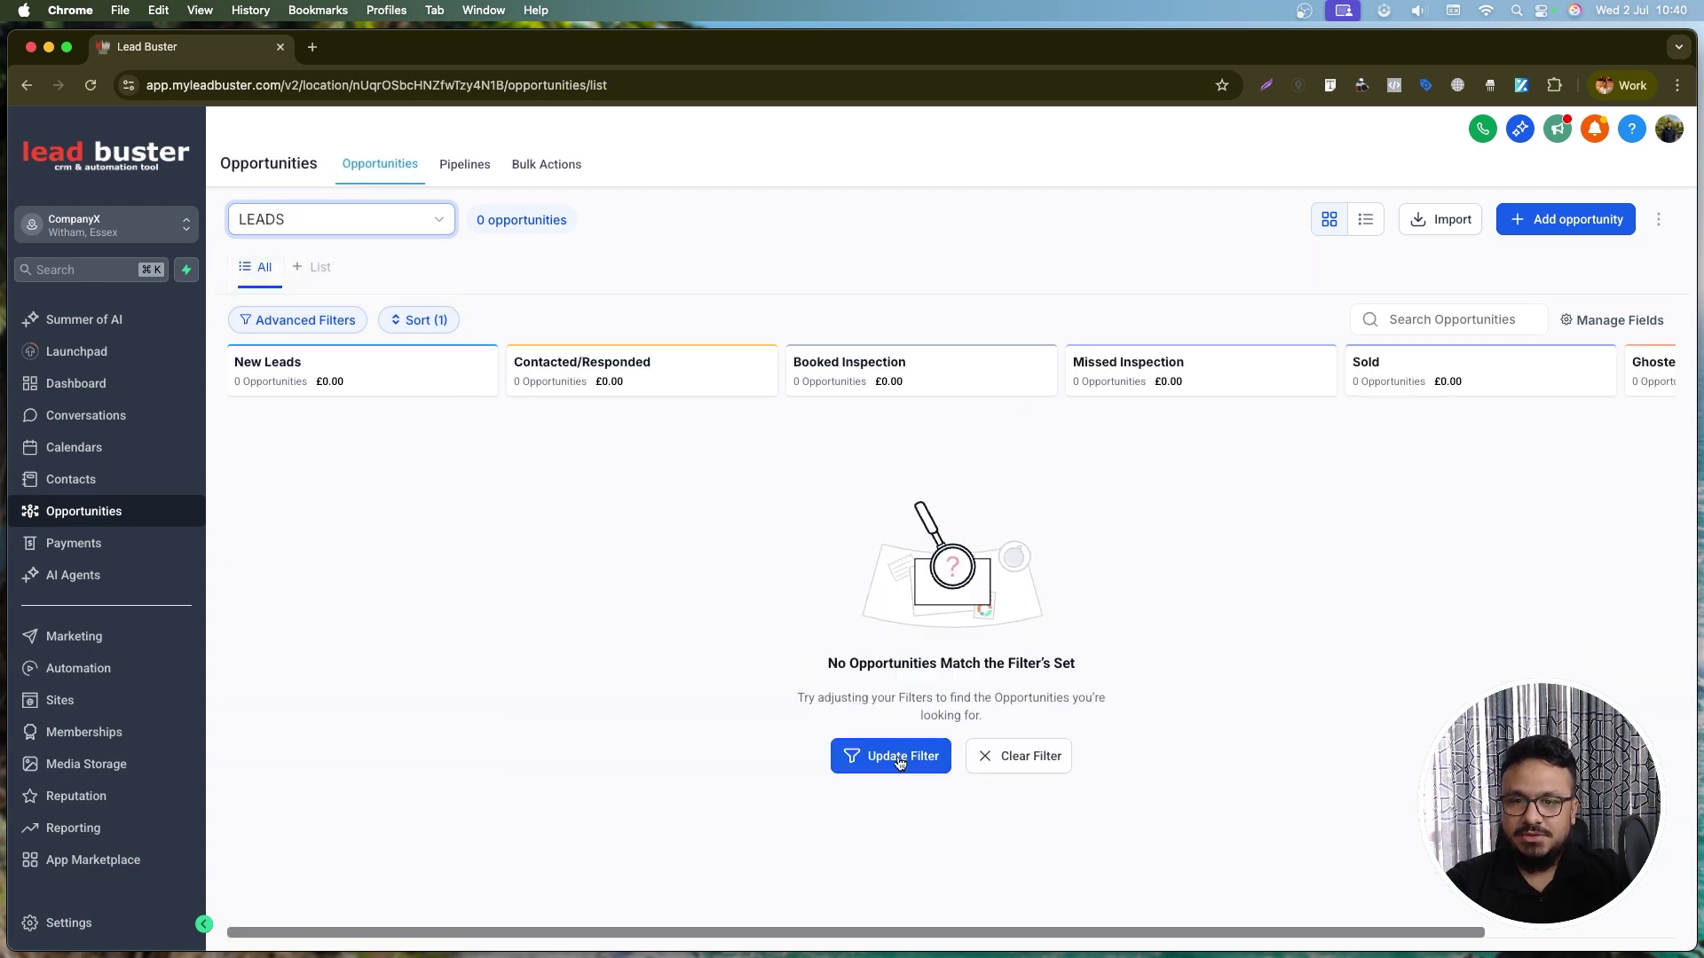
# - Clear the opportunity filter, create an opportunity for an existing contact in the New Leads stage of LEADS, and reload the board
pyautogui.click(997, 754)
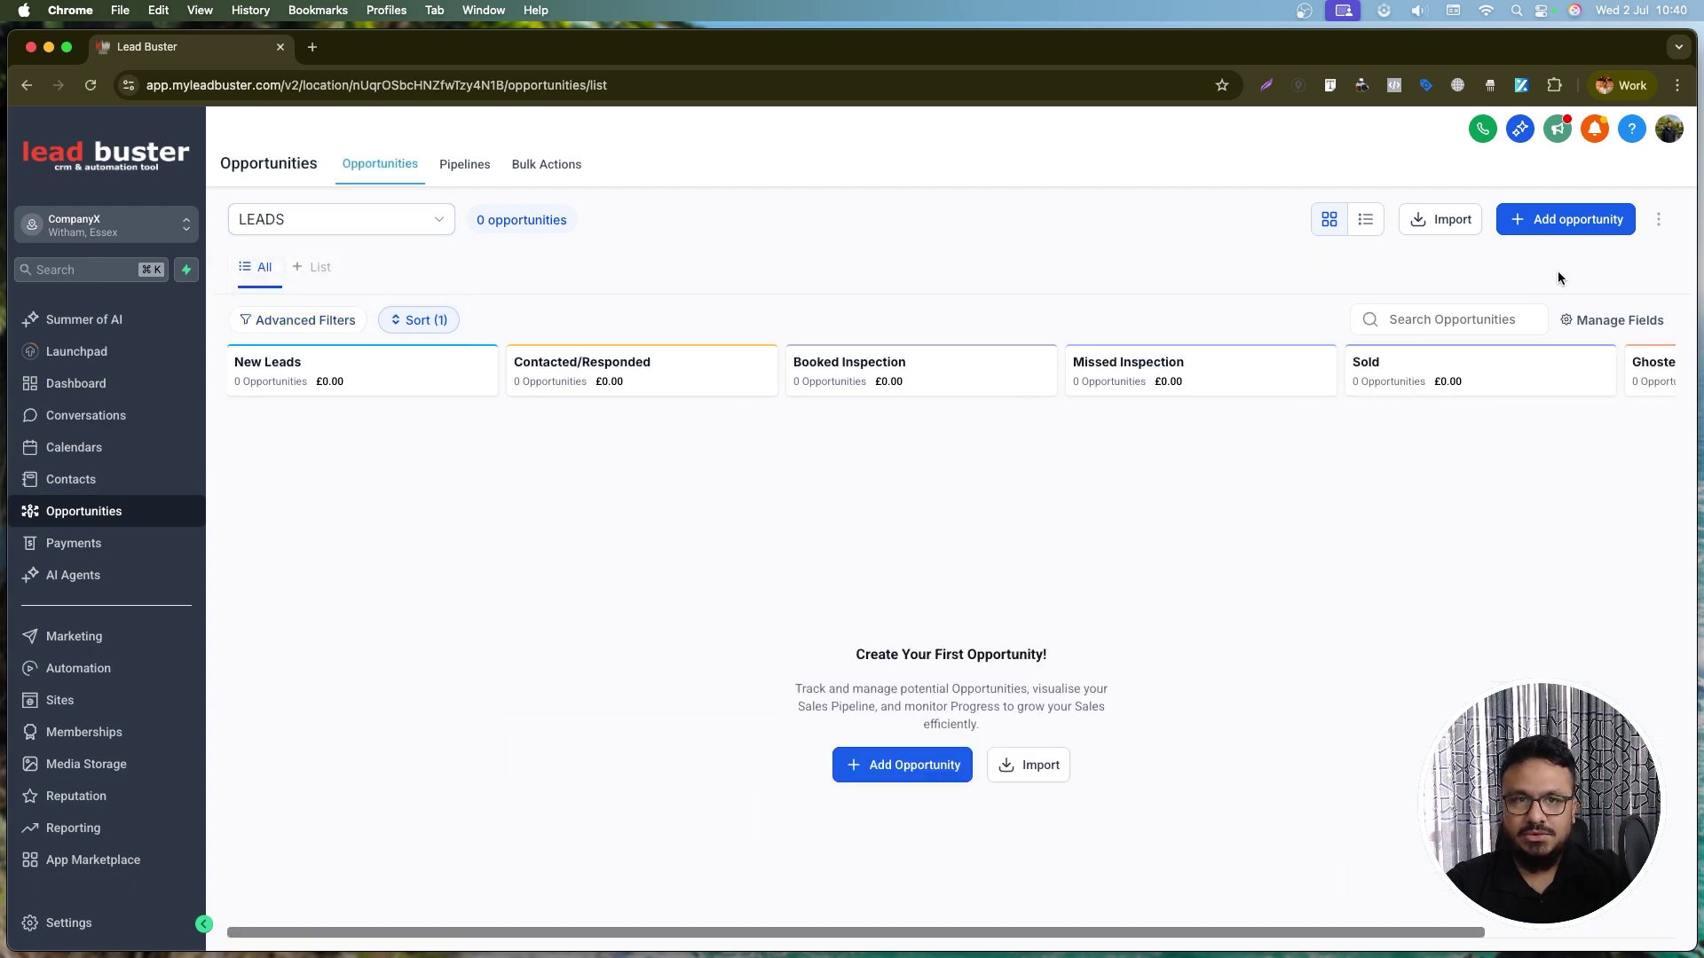
pyautogui.click(878, 765)
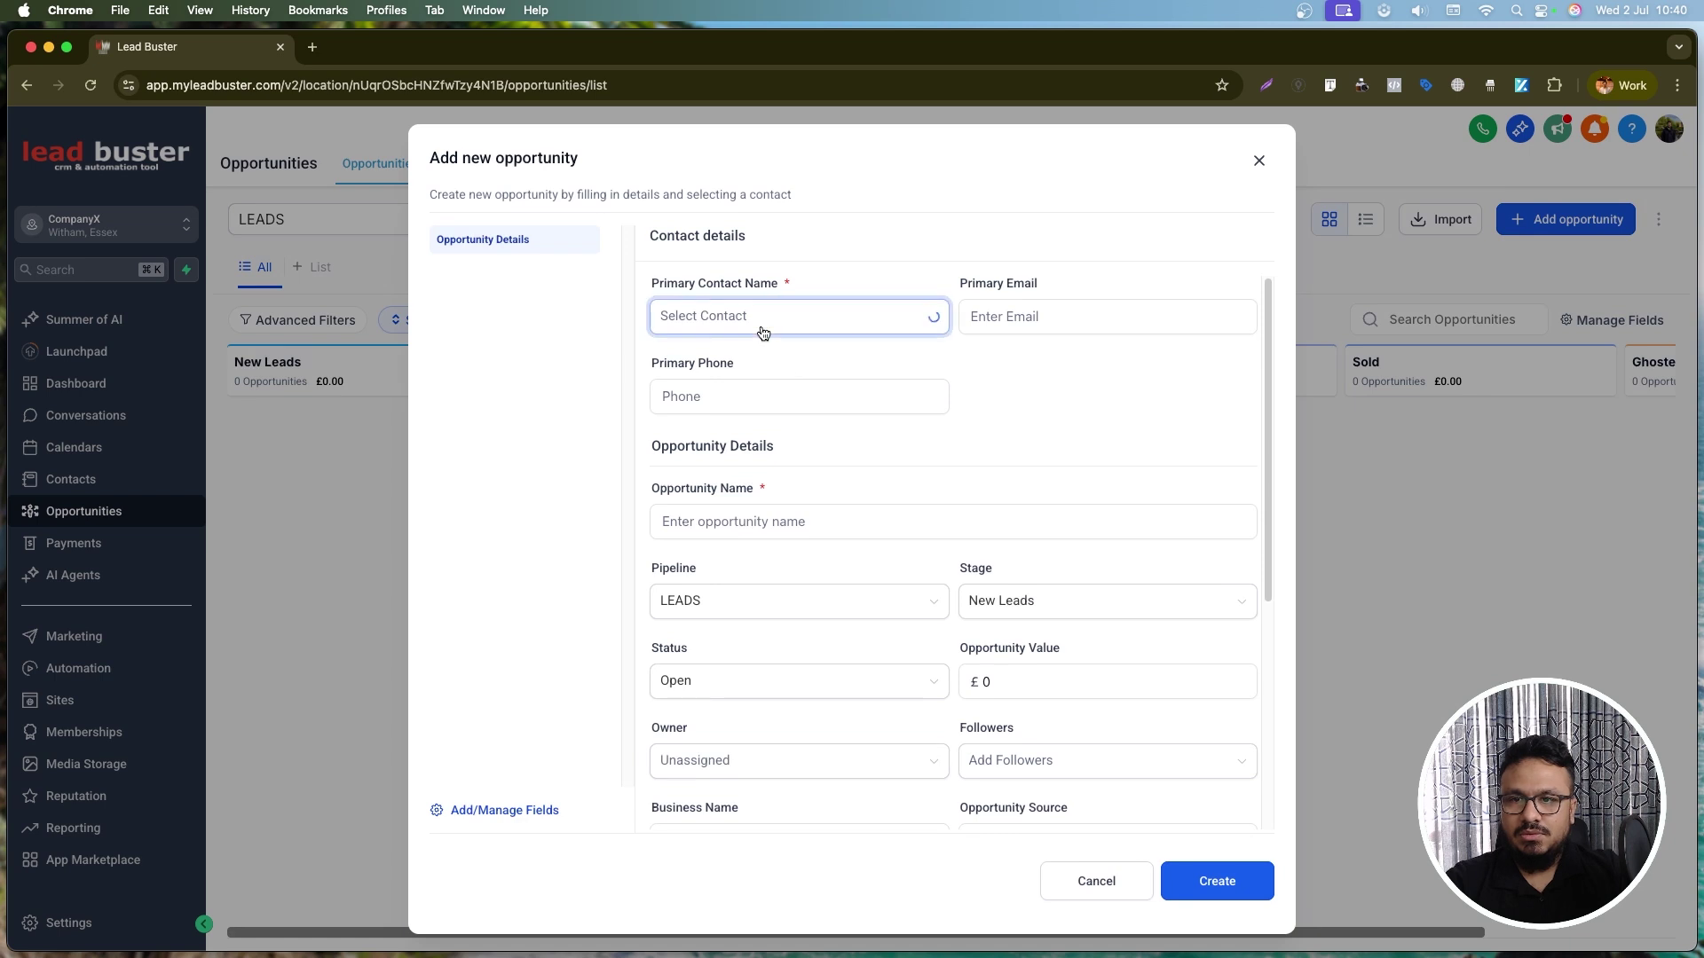
pyautogui.click(766, 359)
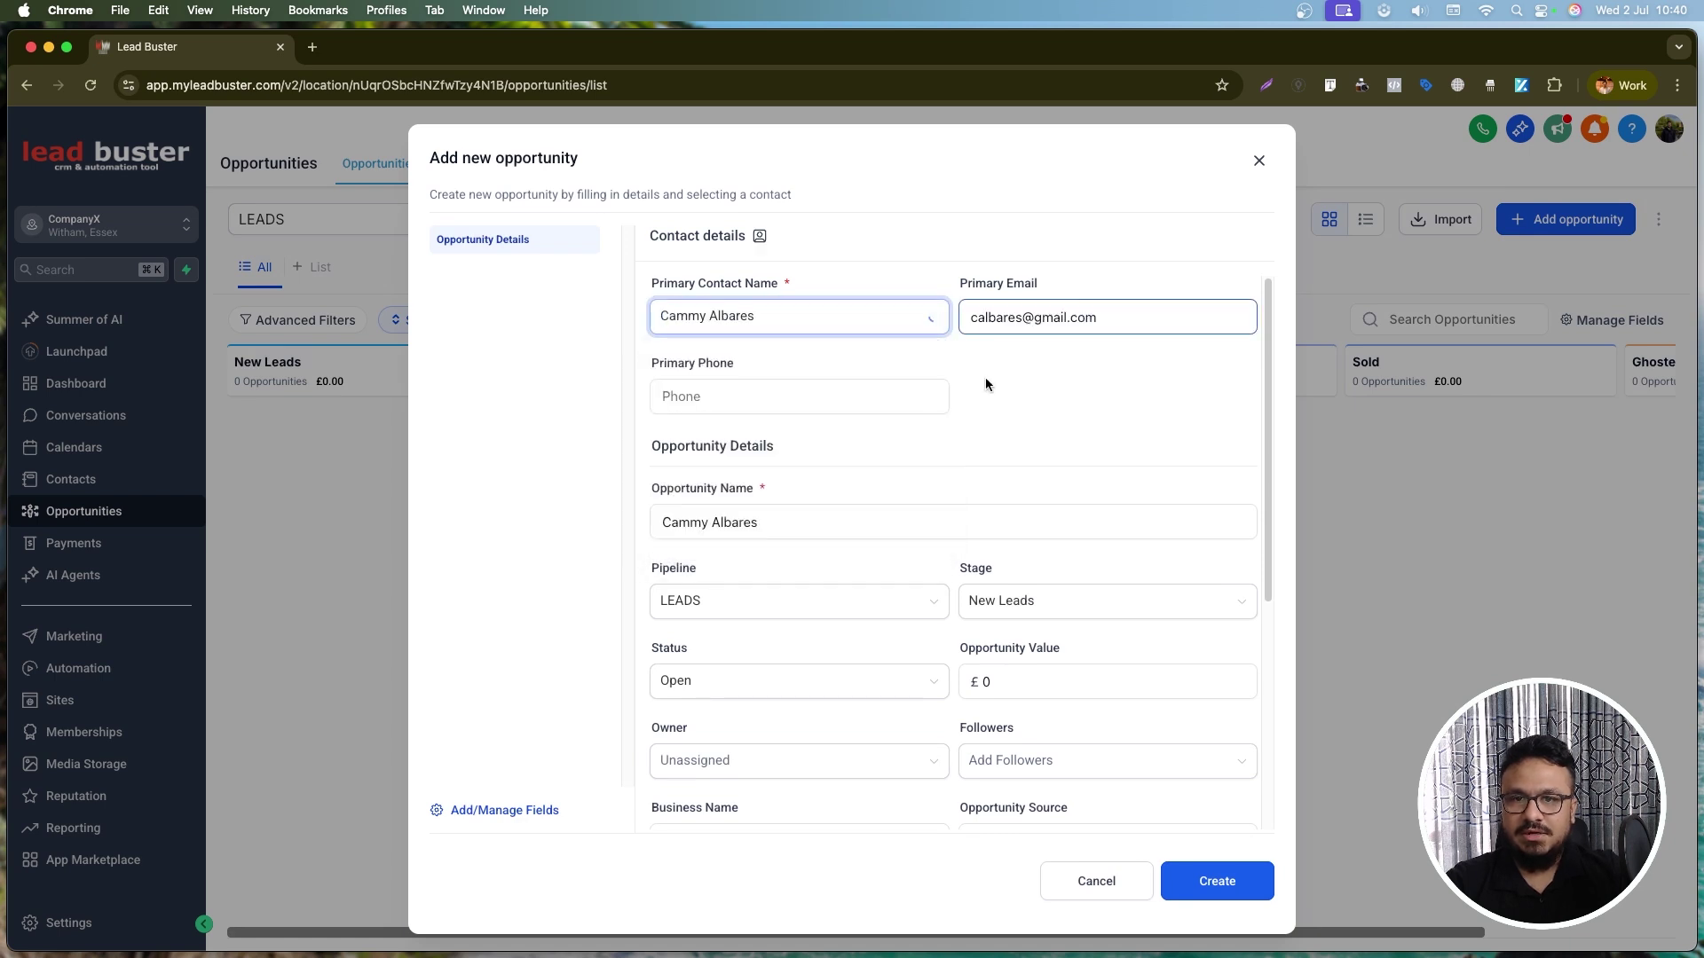
pyautogui.click(1194, 877)
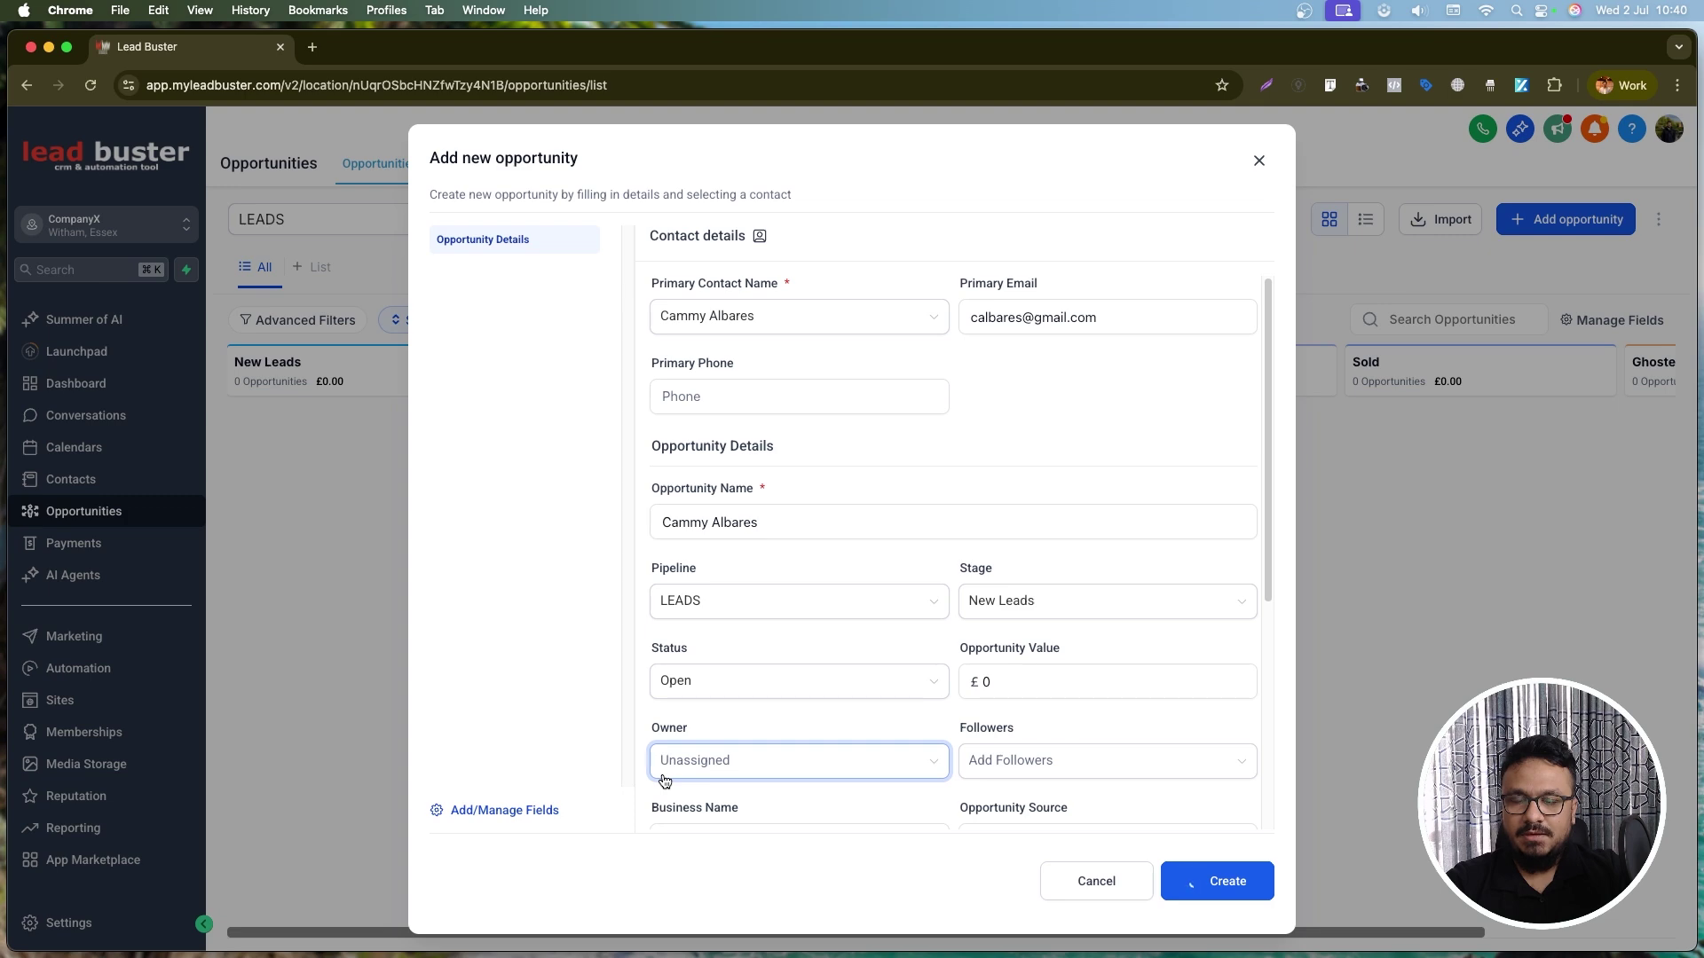
pyautogui.click(1259, 163)
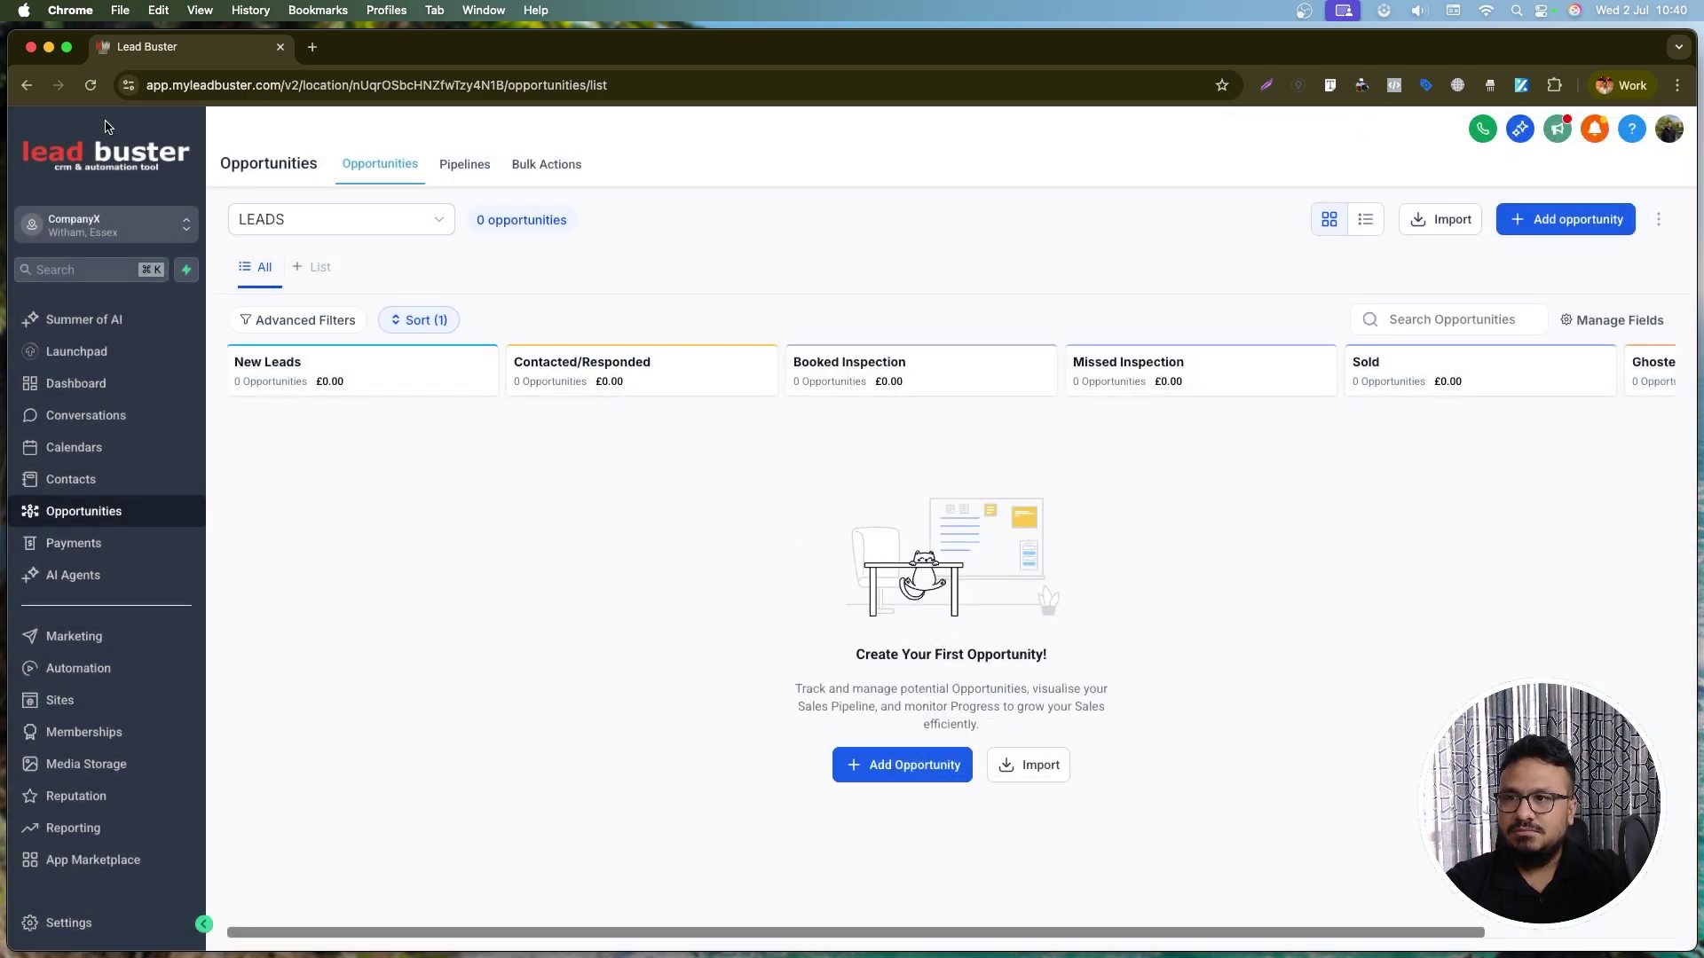
pyautogui.click(90, 85)
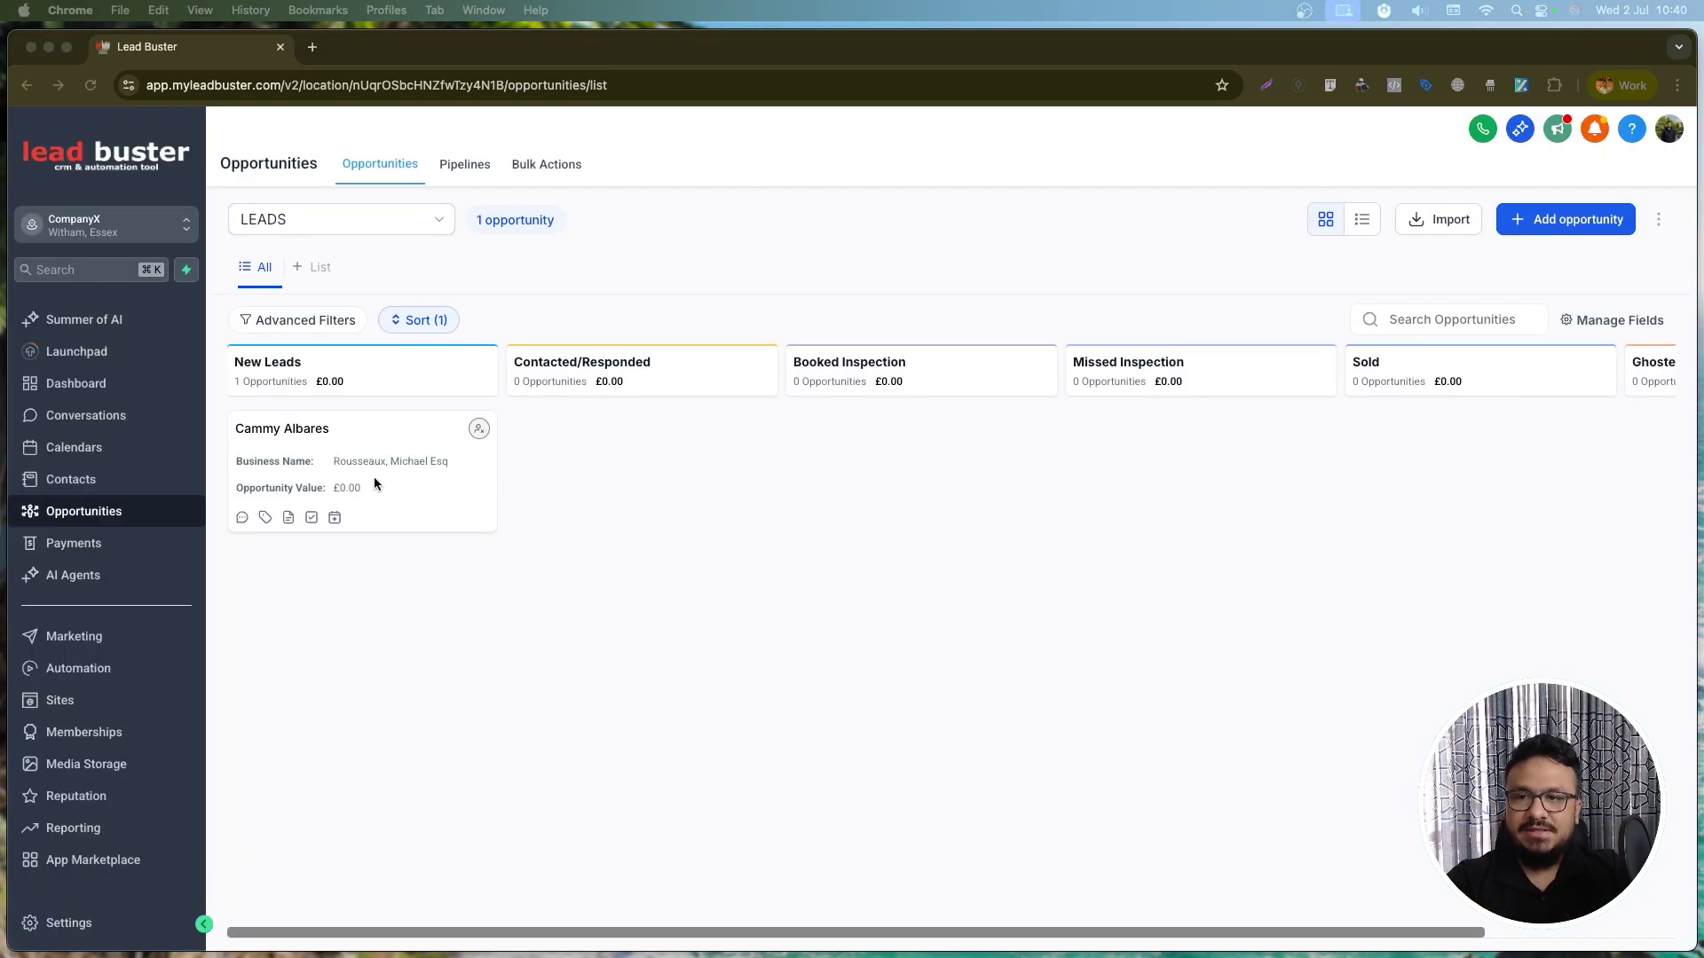
pyautogui.click(642, 509)
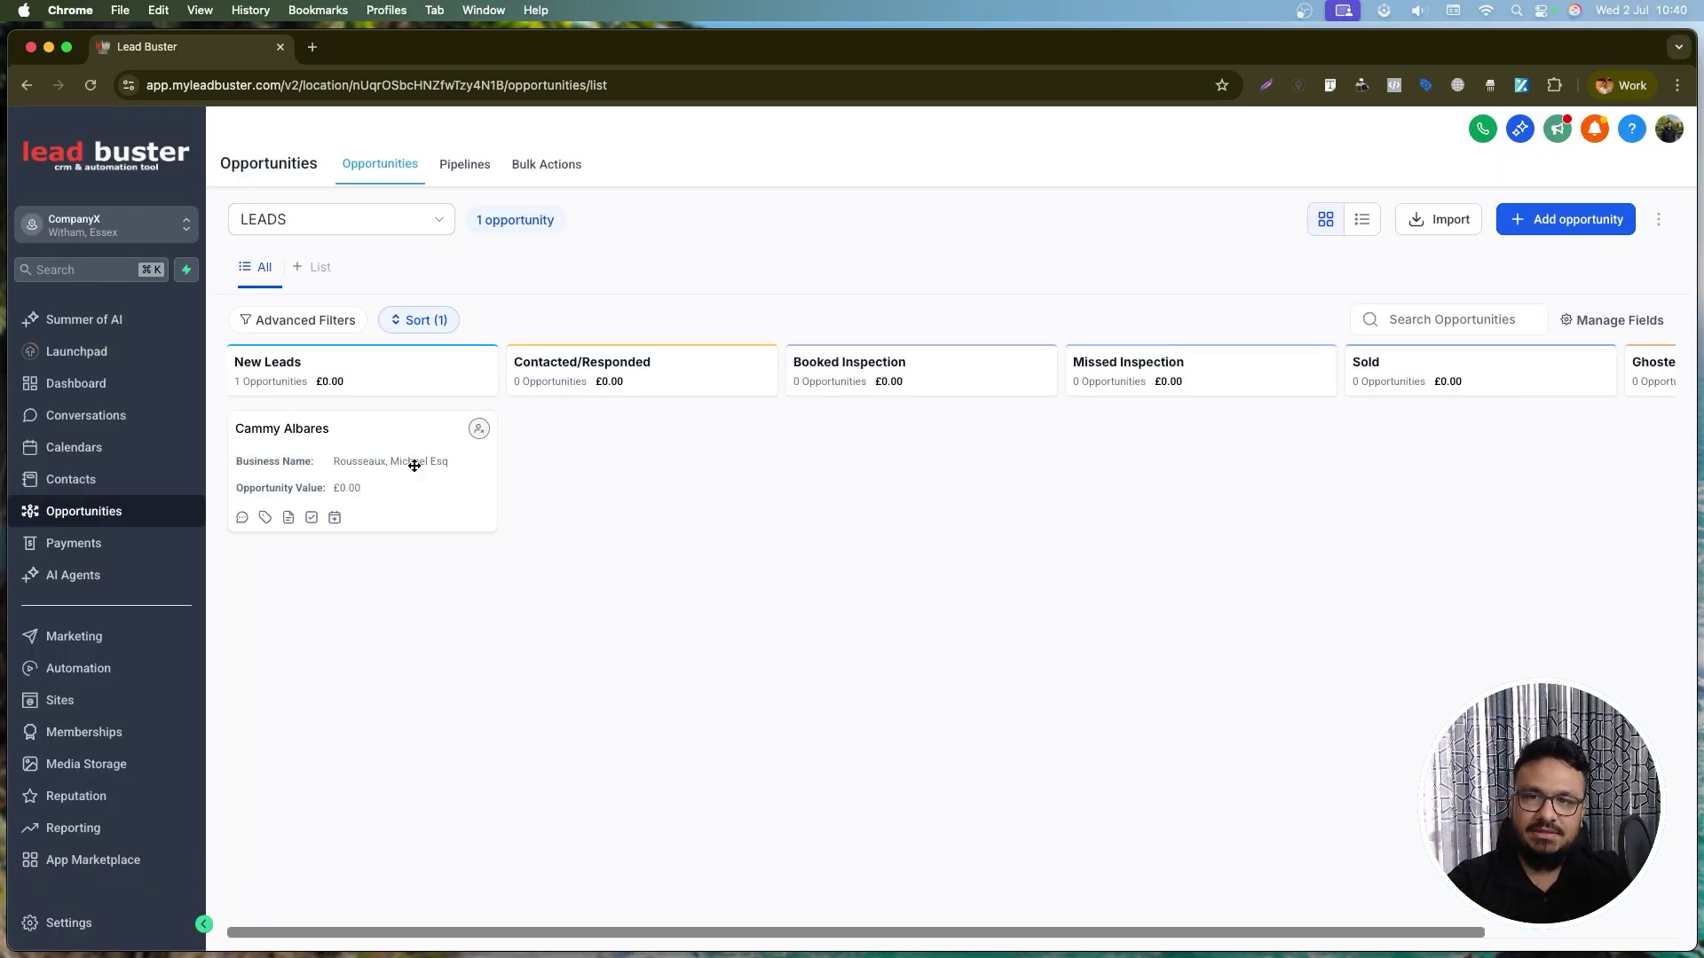
# - Inspect the new opportunity's card, check the CLIENTS pipeline's stages, and return to the LEADS pipeline
pyautogui.moveTo(423, 459)
pyautogui.mouseDown()
pyautogui.moveTo(456, 479)
pyautogui.moveTo(1267, 441)
pyautogui.moveTo(432, 460)
pyautogui.mouseUp()
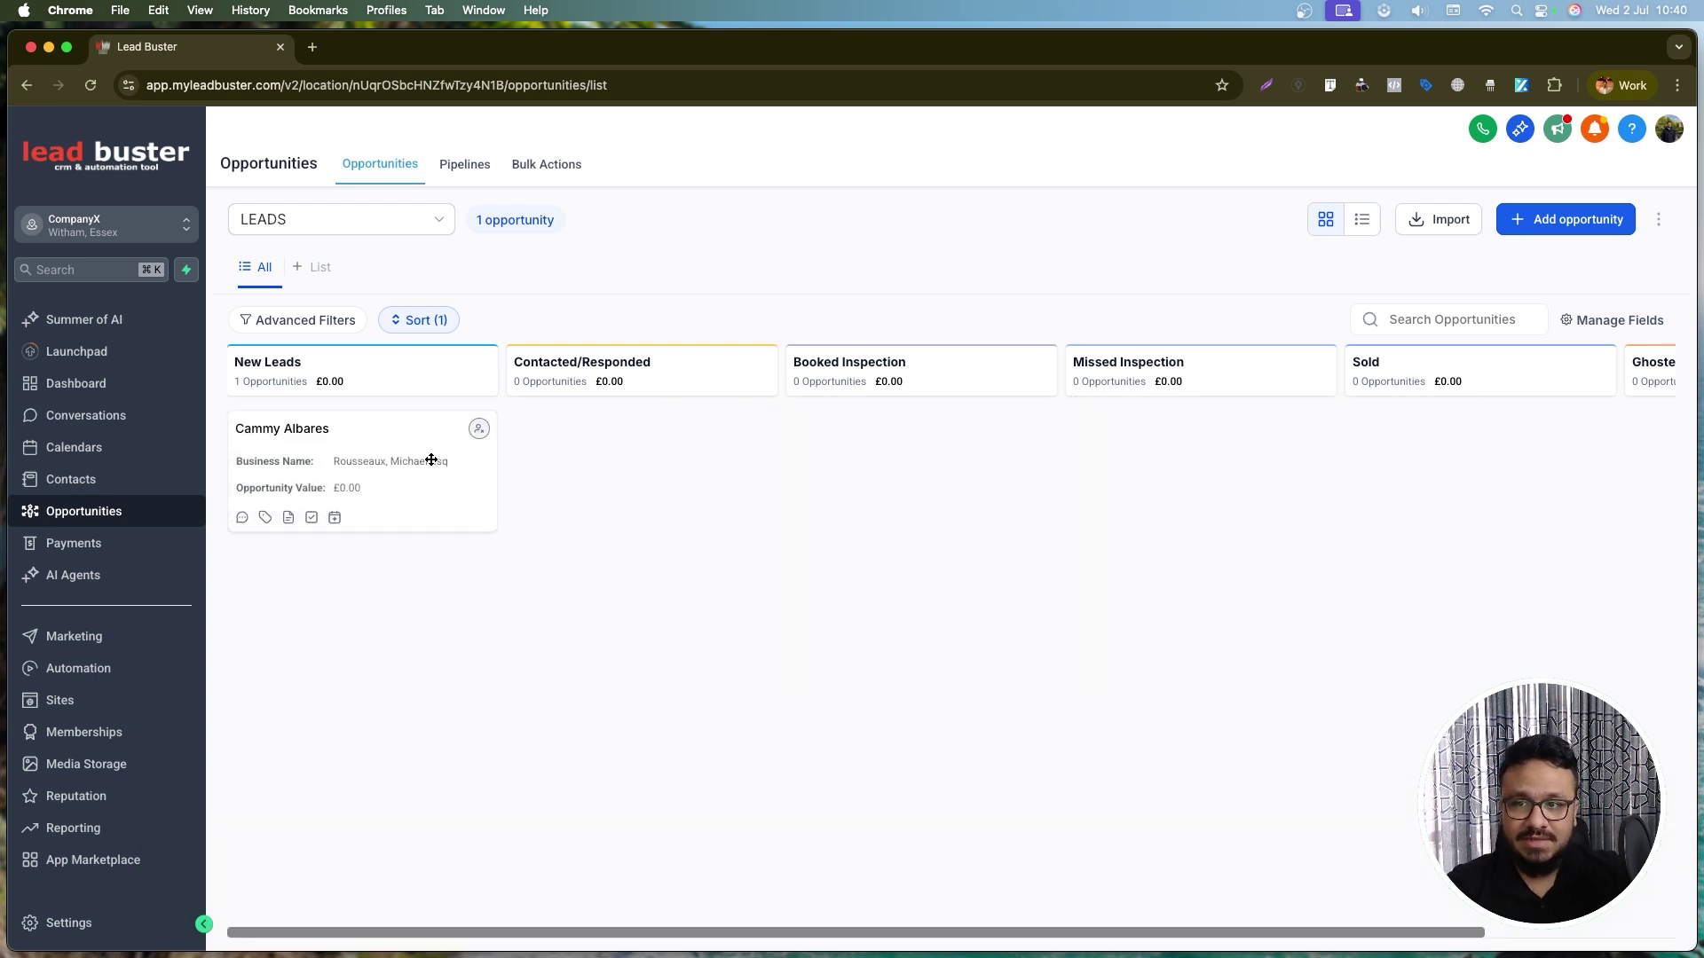
pyautogui.moveTo(382, 465)
pyautogui.mouseDown()
pyautogui.moveTo(985, 571)
pyautogui.moveTo(1453, 472)
pyautogui.moveTo(423, 428)
pyautogui.moveTo(391, 456)
pyautogui.moveTo(1201, 807)
pyautogui.moveTo(1374, 920)
pyautogui.moveTo(802, 601)
pyautogui.moveTo(390, 471)
pyautogui.mouseUp()
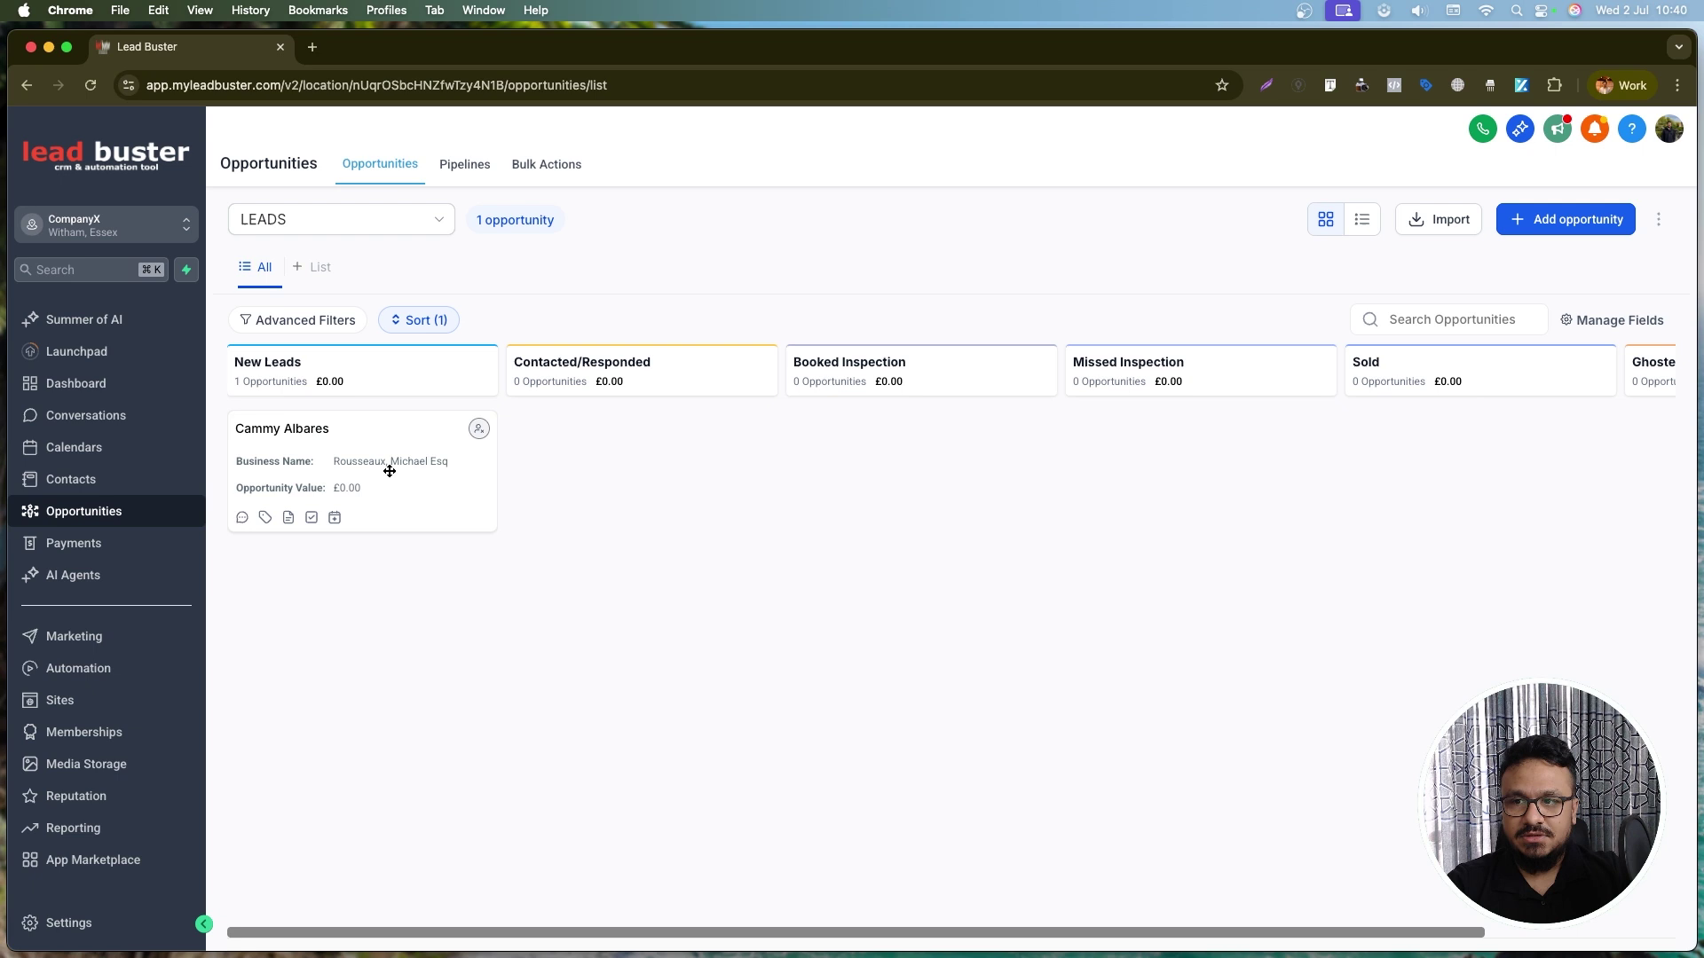
pyautogui.click(359, 213)
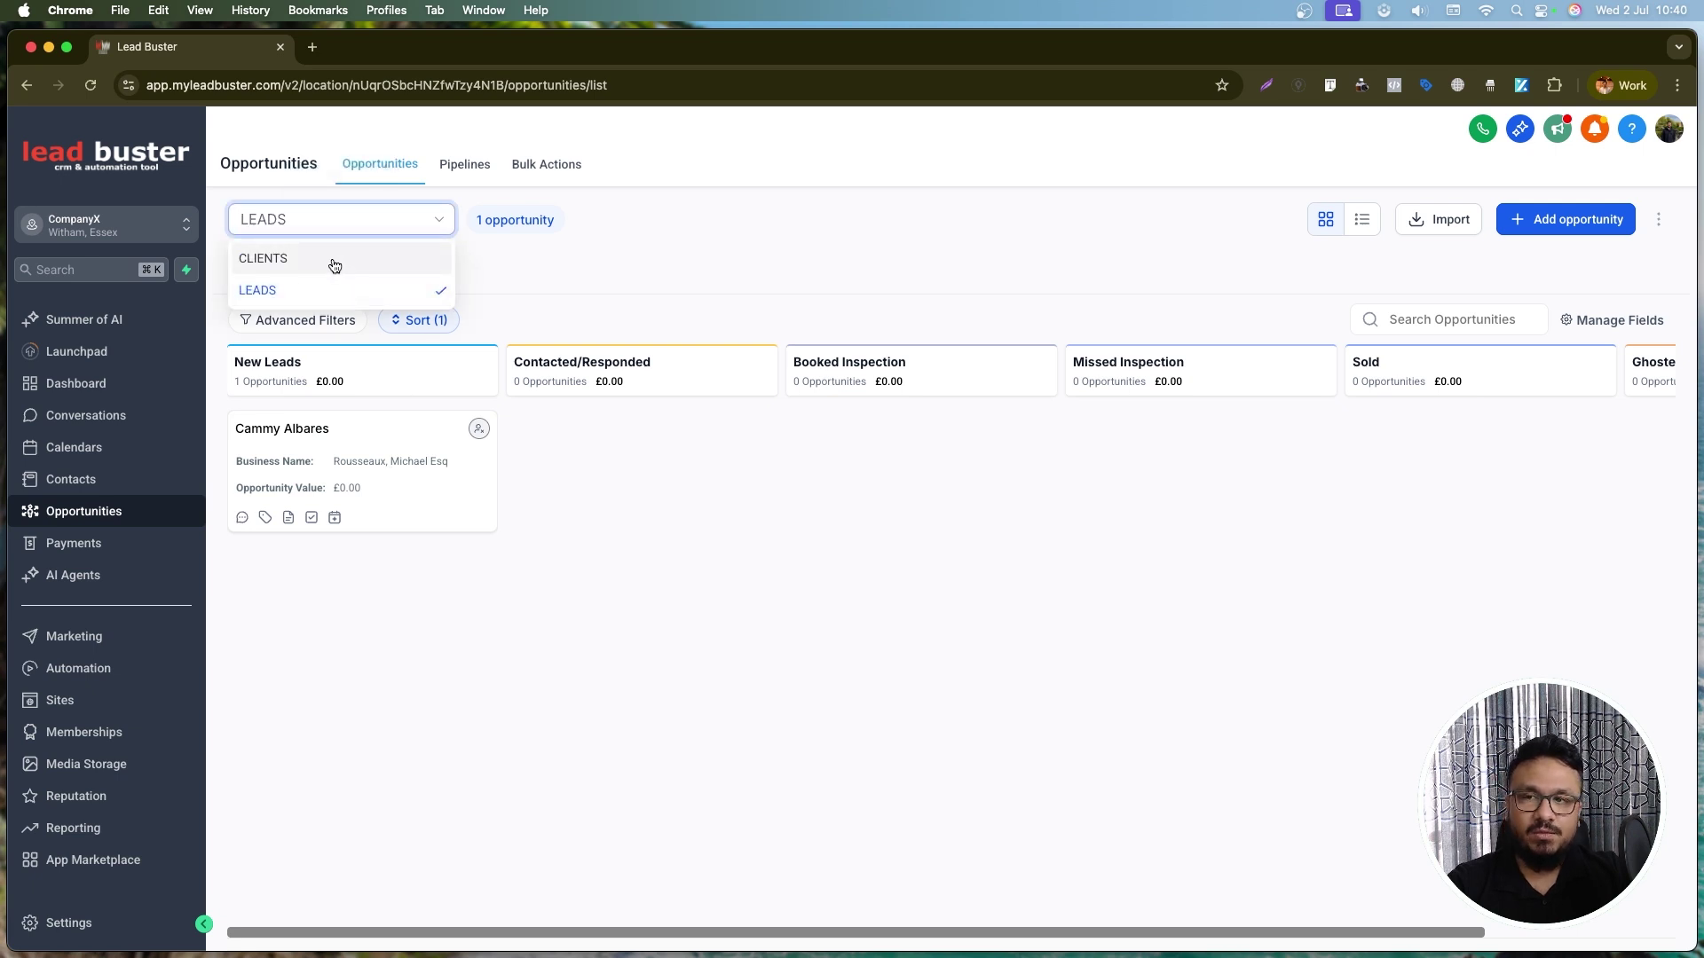
pyautogui.click(334, 260)
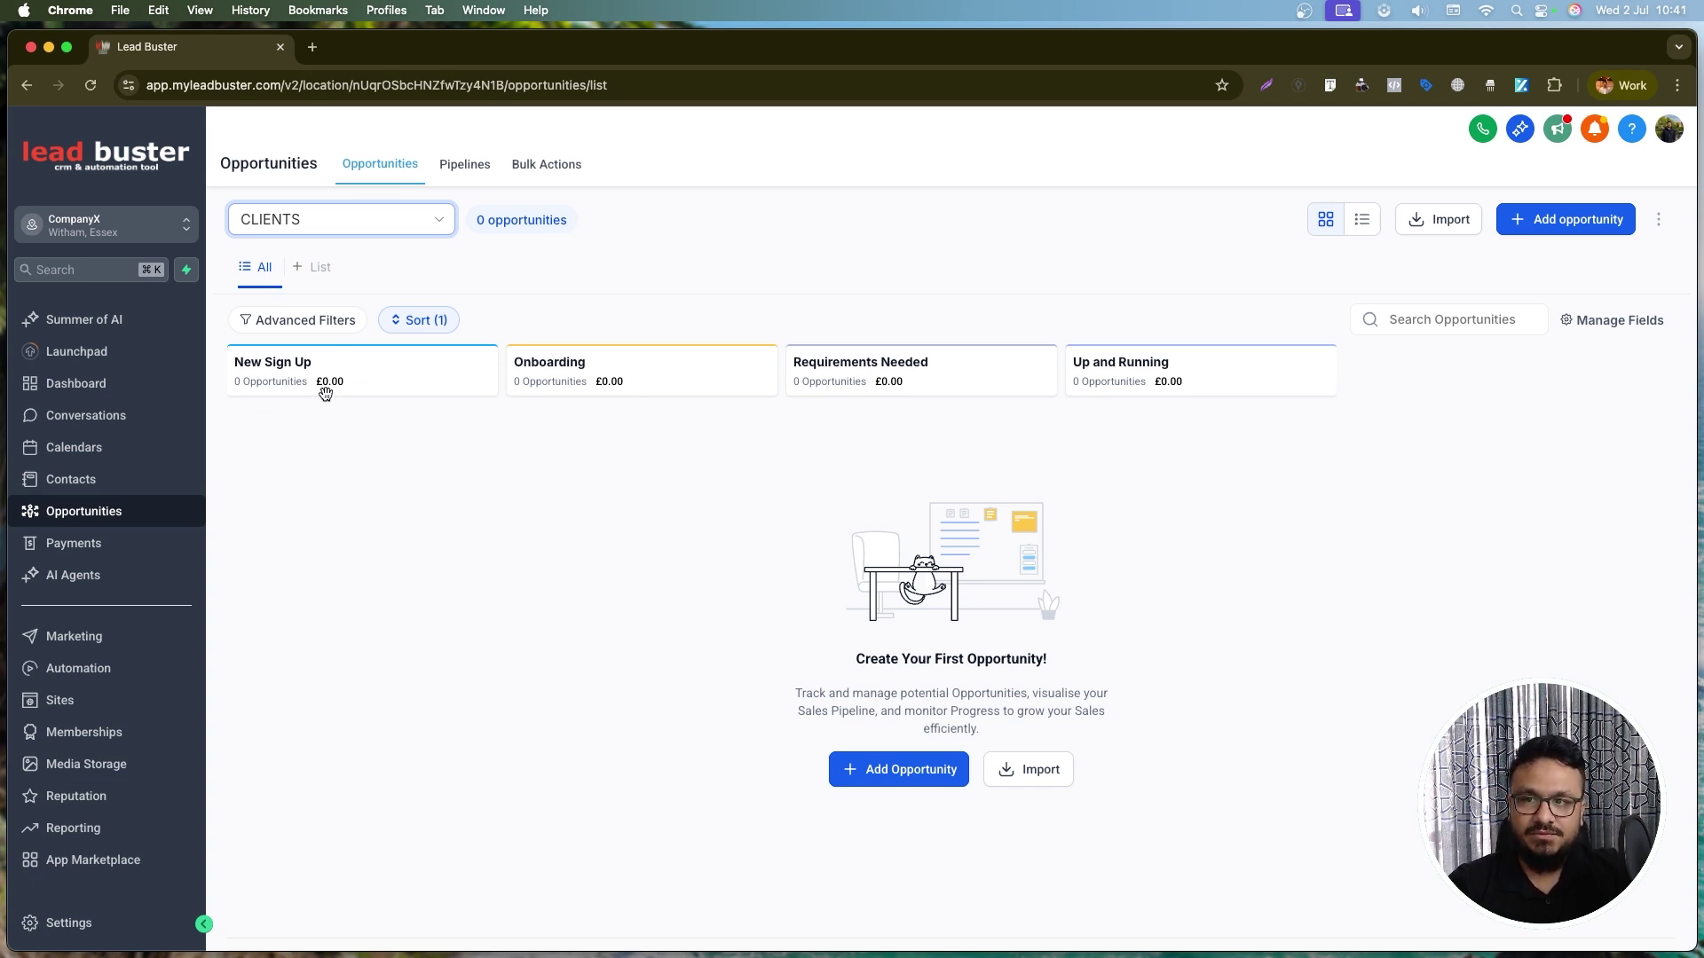
pyautogui.click(339, 224)
pyautogui.click(350, 291)
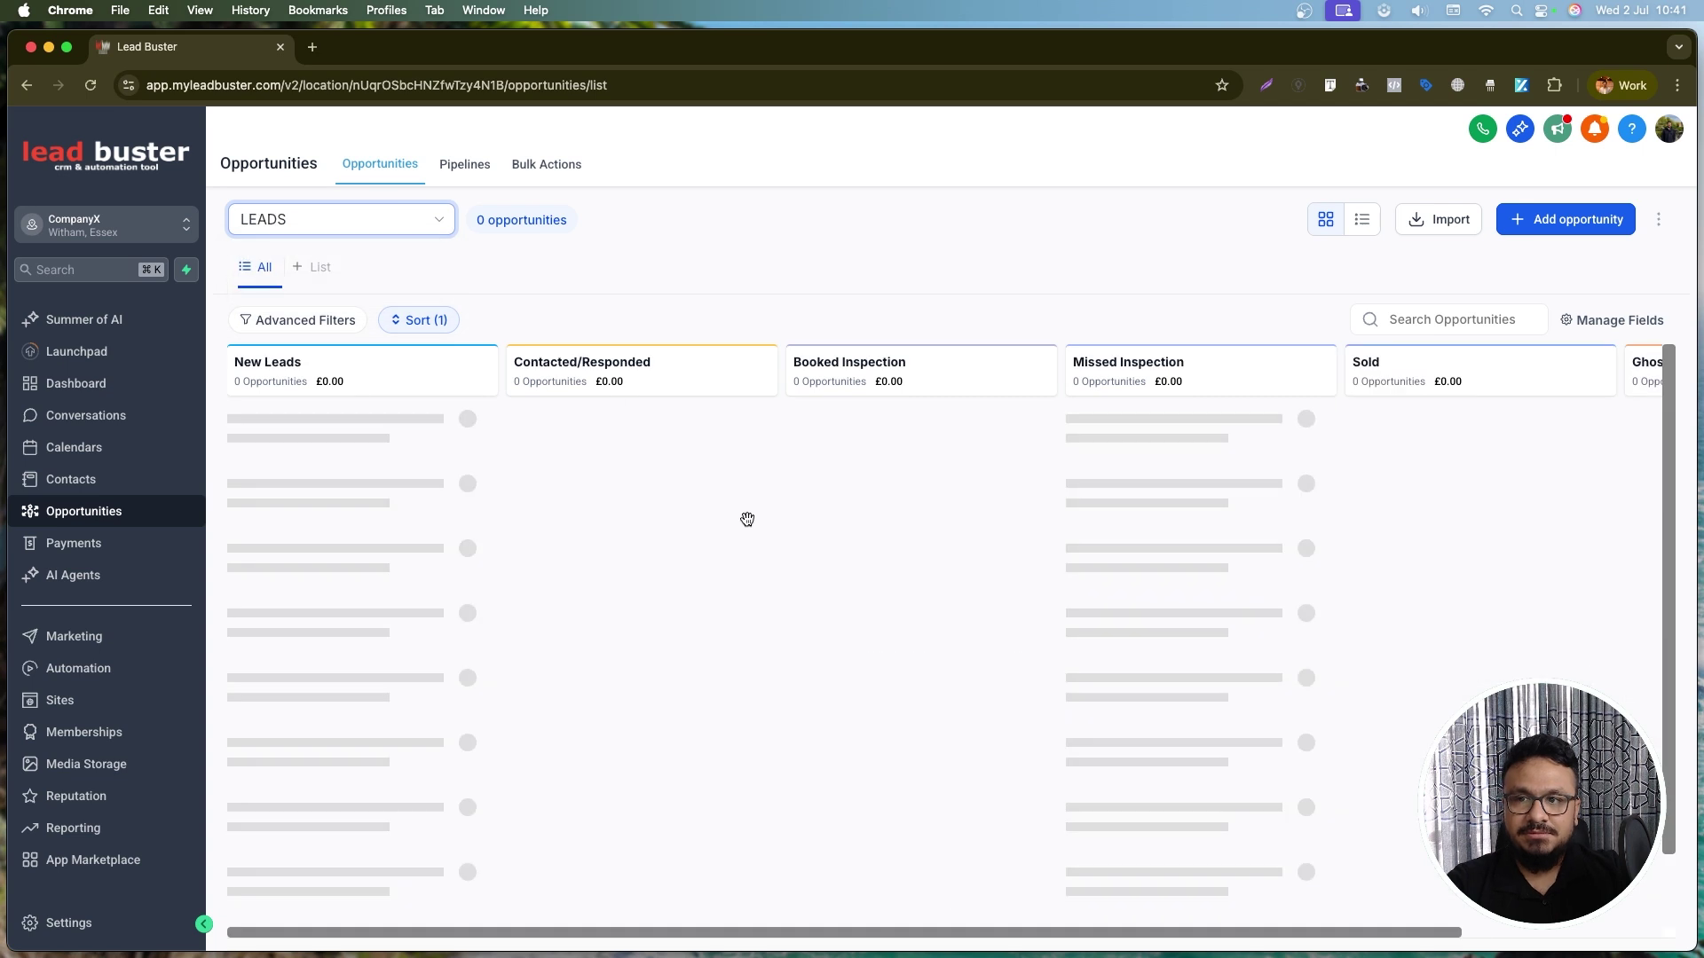
pyautogui.moveTo(370, 466)
pyautogui.mouseDown()
pyautogui.moveTo(1131, 879)
pyautogui.moveTo(1300, 949)
pyautogui.moveTo(441, 545)
pyautogui.moveTo(390, 489)
pyautogui.mouseUp()
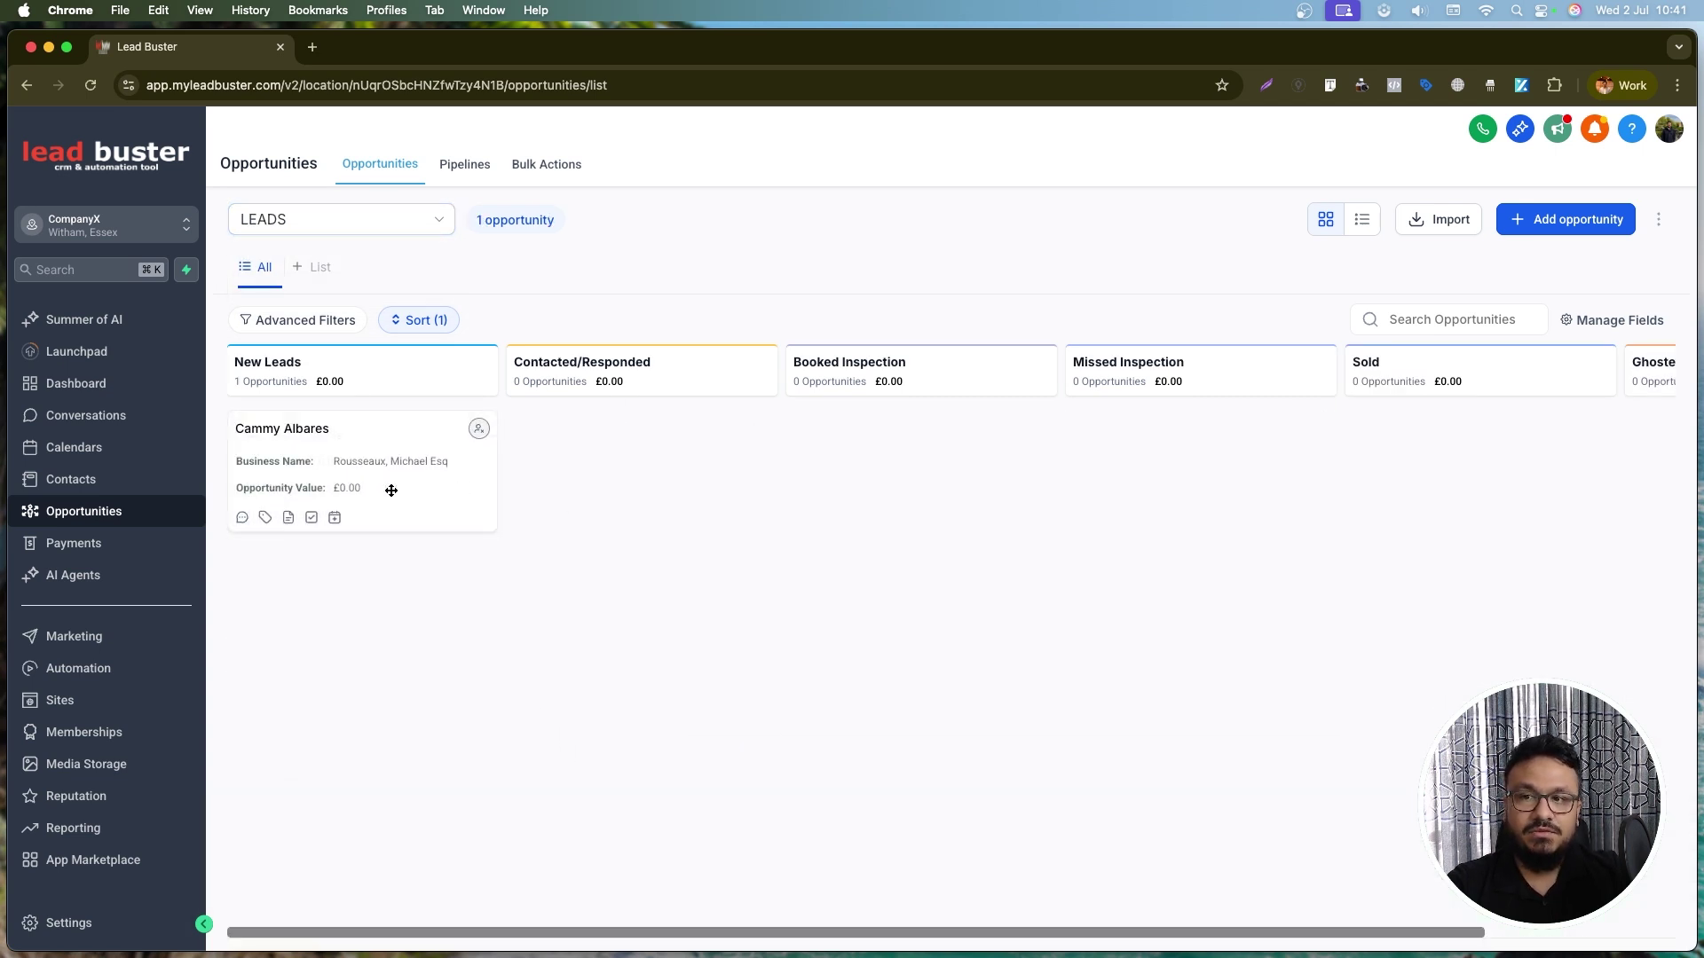
# - Create a new workflow in Automation and name it "Moved To Sold>> Ask For Review"
pyautogui.click(124, 679)
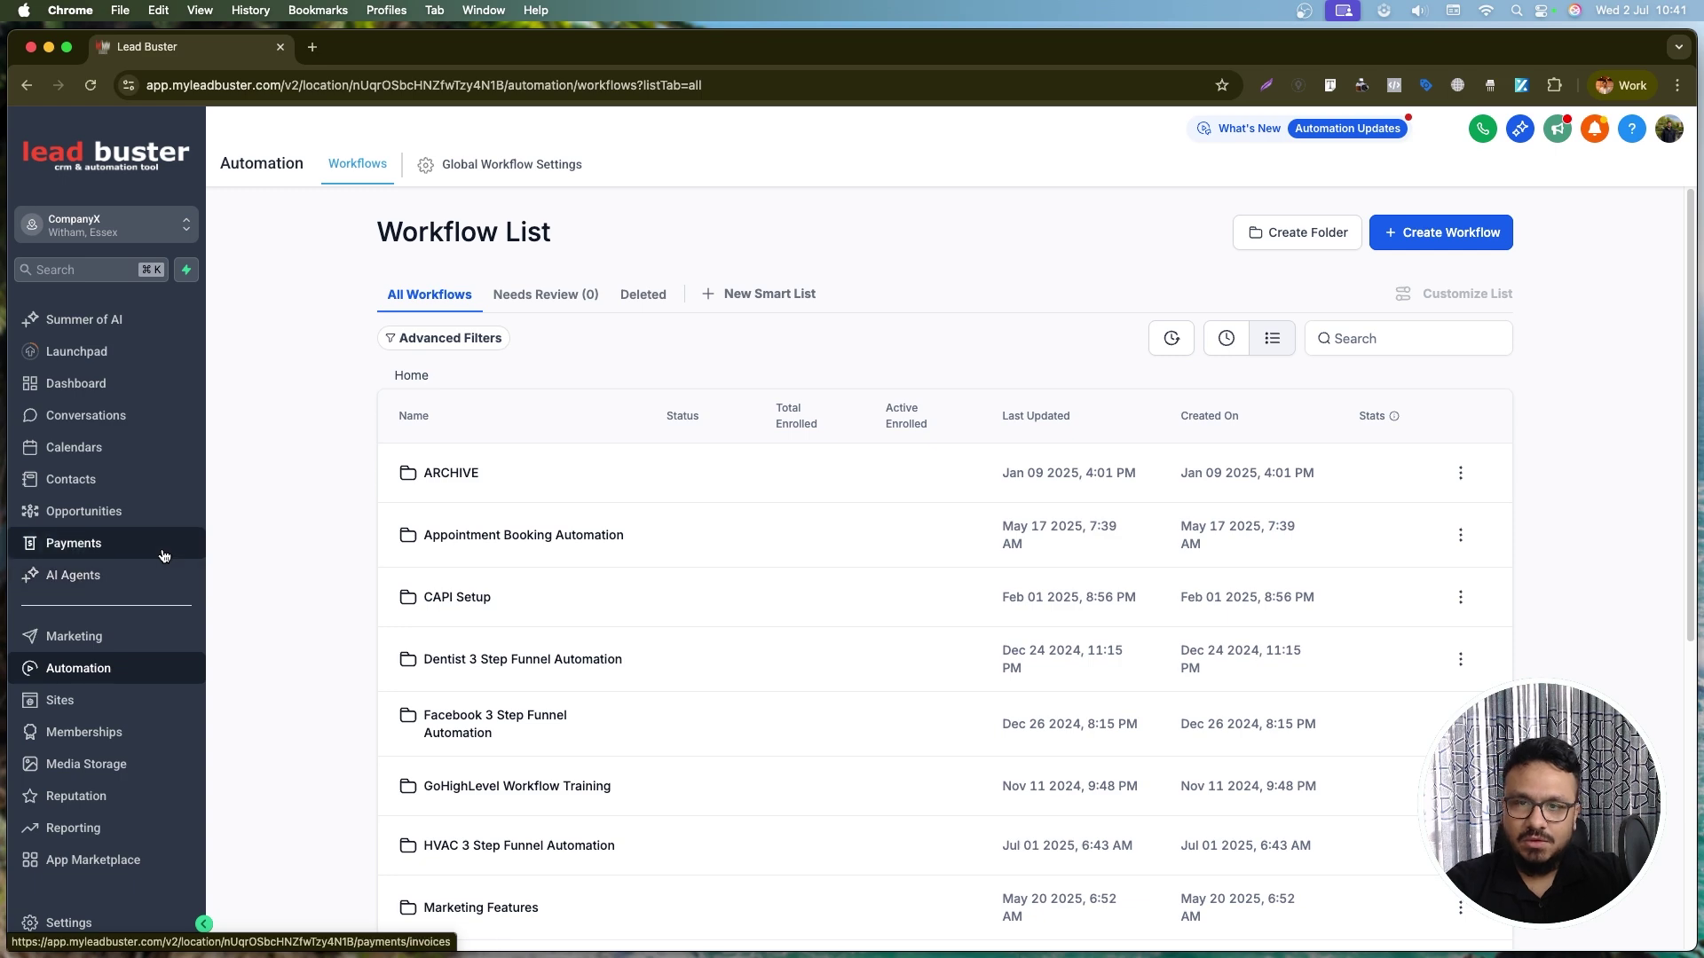
pyautogui.click(1425, 232)
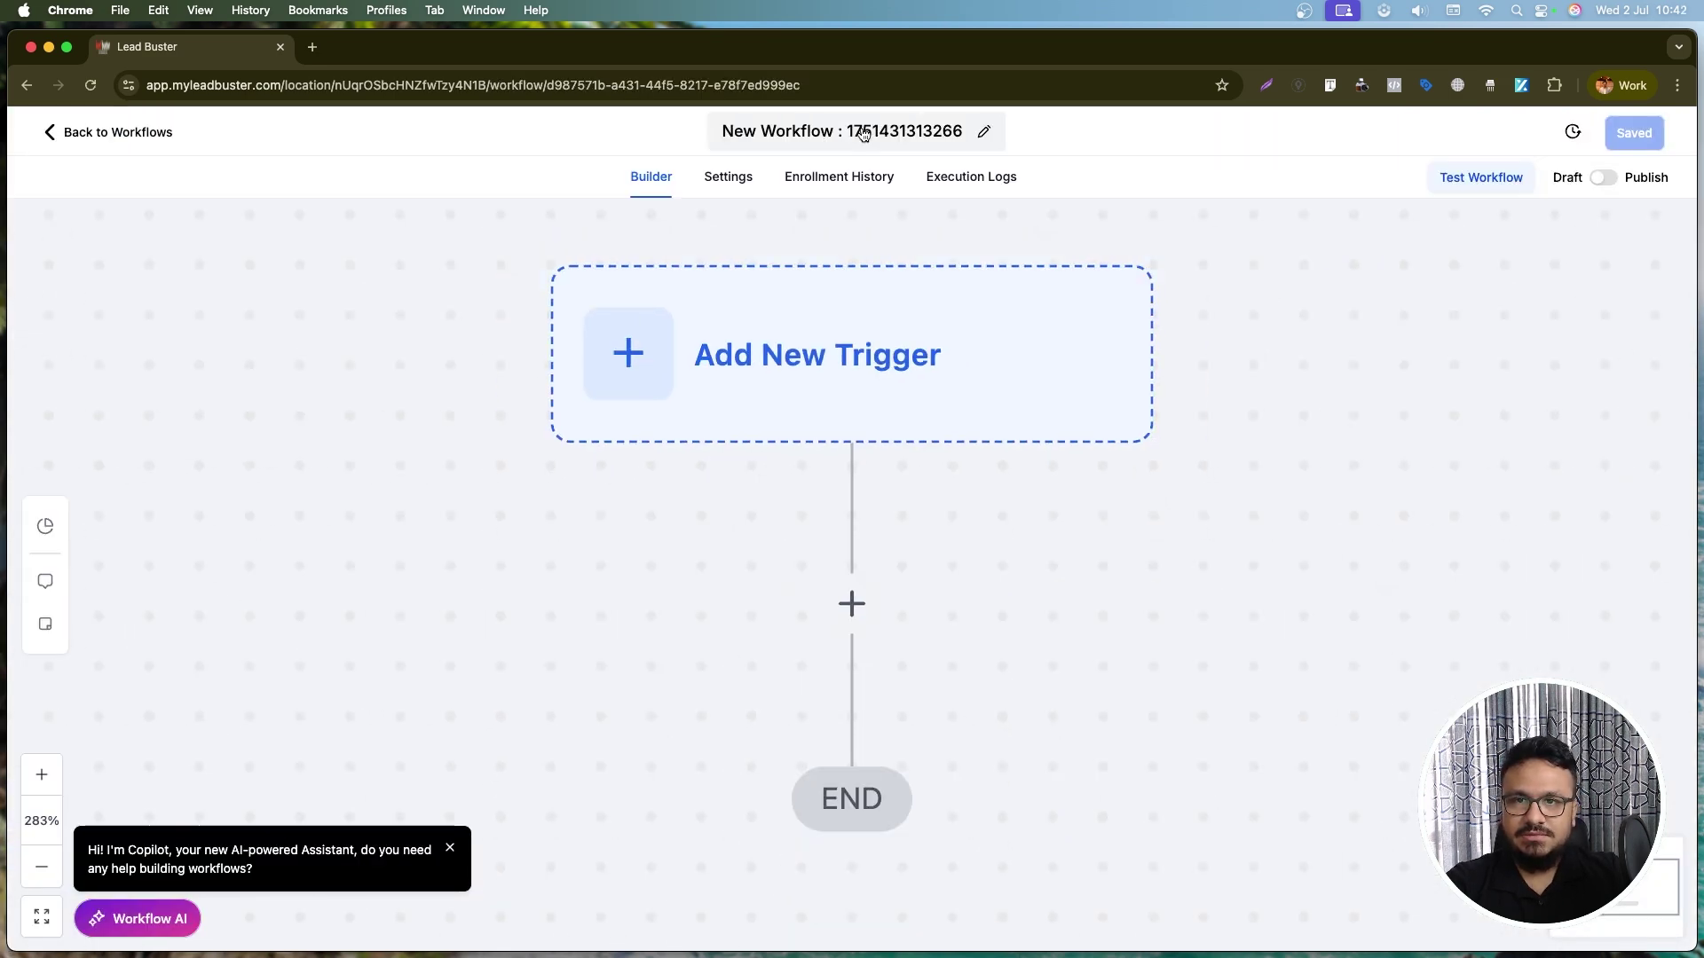
pyautogui.click(862, 129)
pyautogui.write('M')
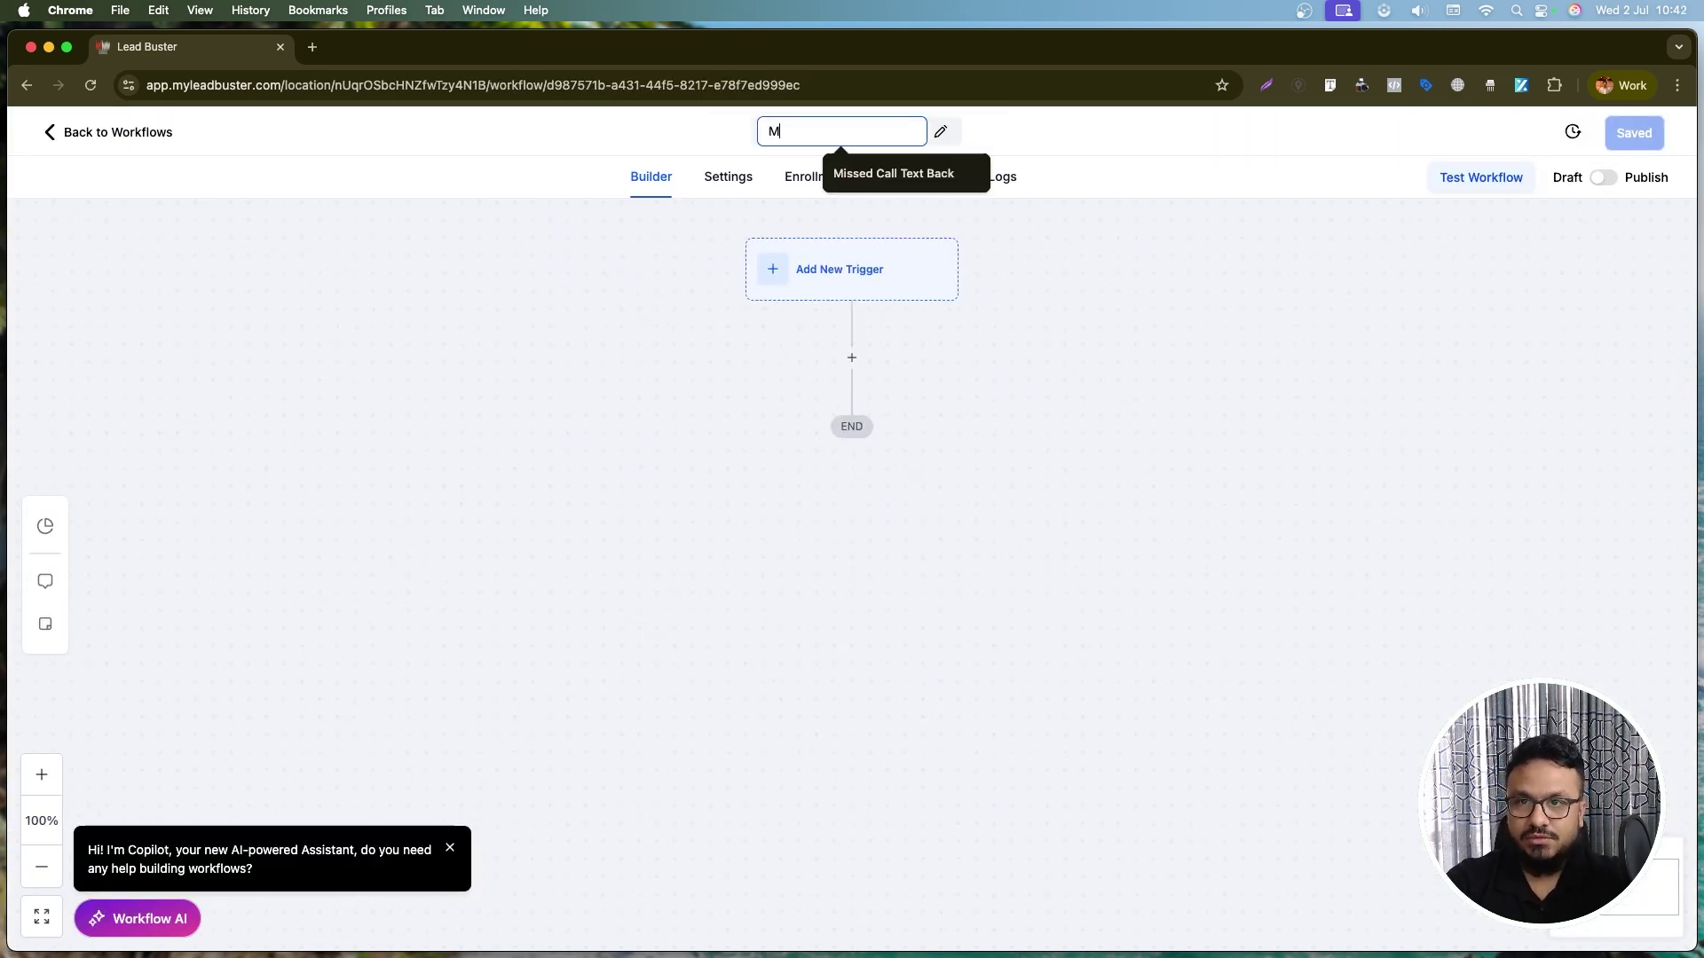
pyautogui.write('oved To Sold>> As')
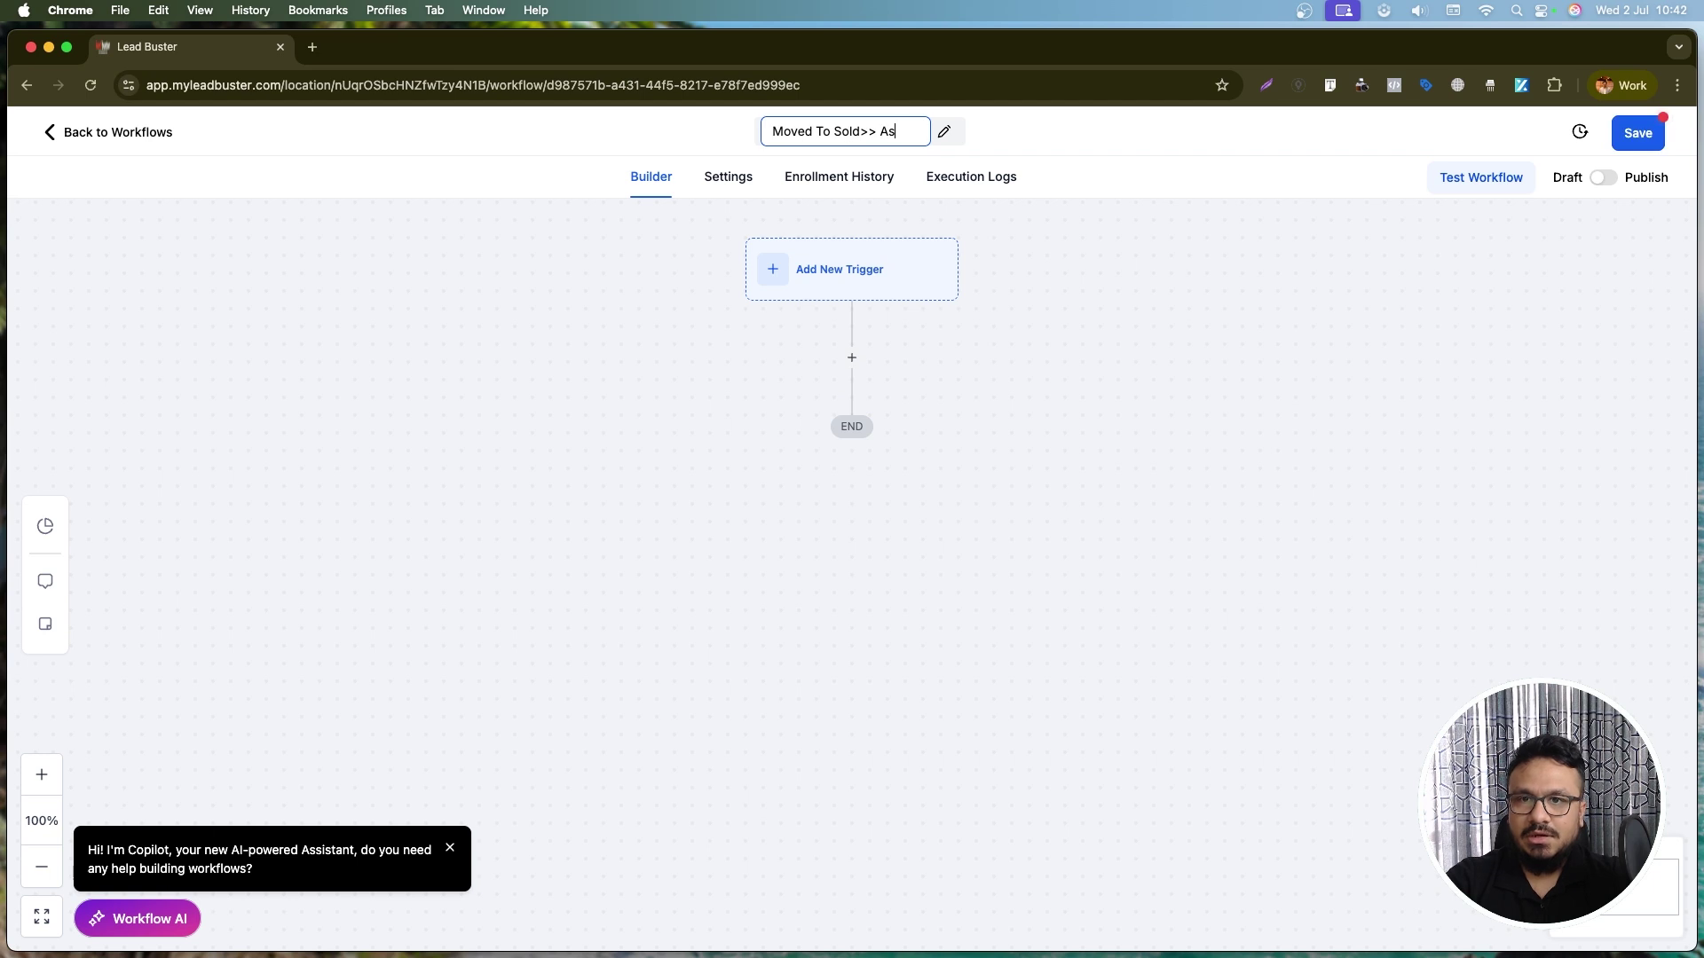
pyautogui.write('k For Review')
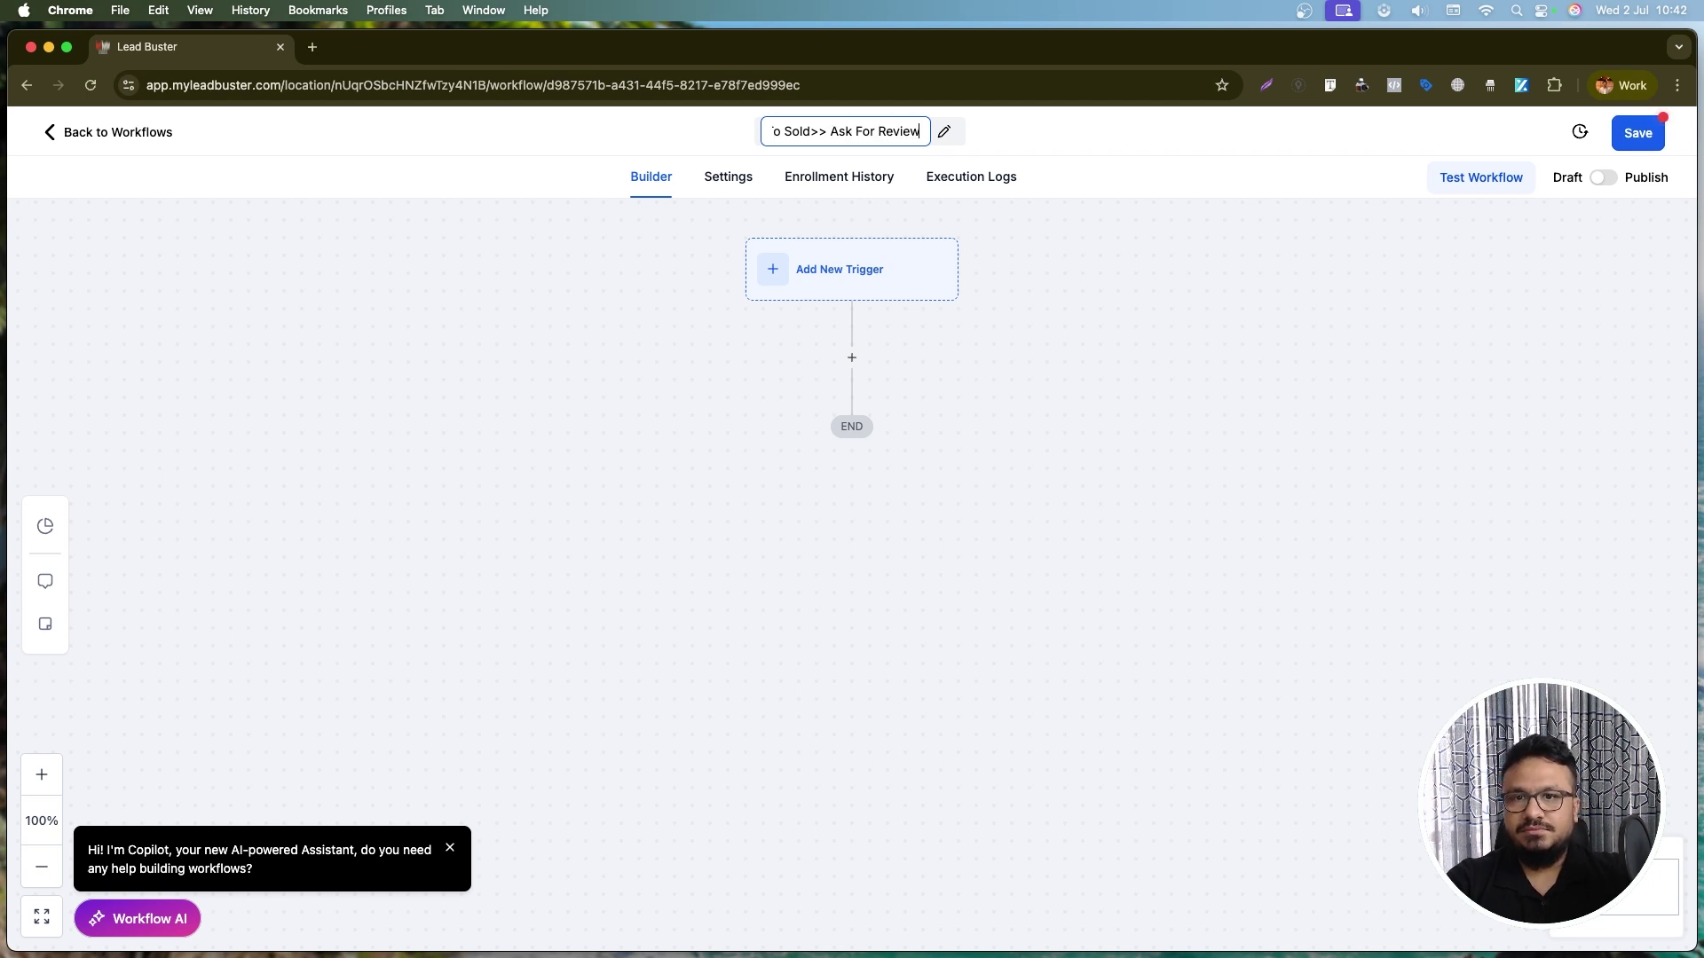
pyautogui.press('Return')
# - Add a Pipeline Stage Changed trigger to the workflow and filter it to the LEADS pipeline
pyautogui.click(905, 299)
pyautogui.click(1335, 322)
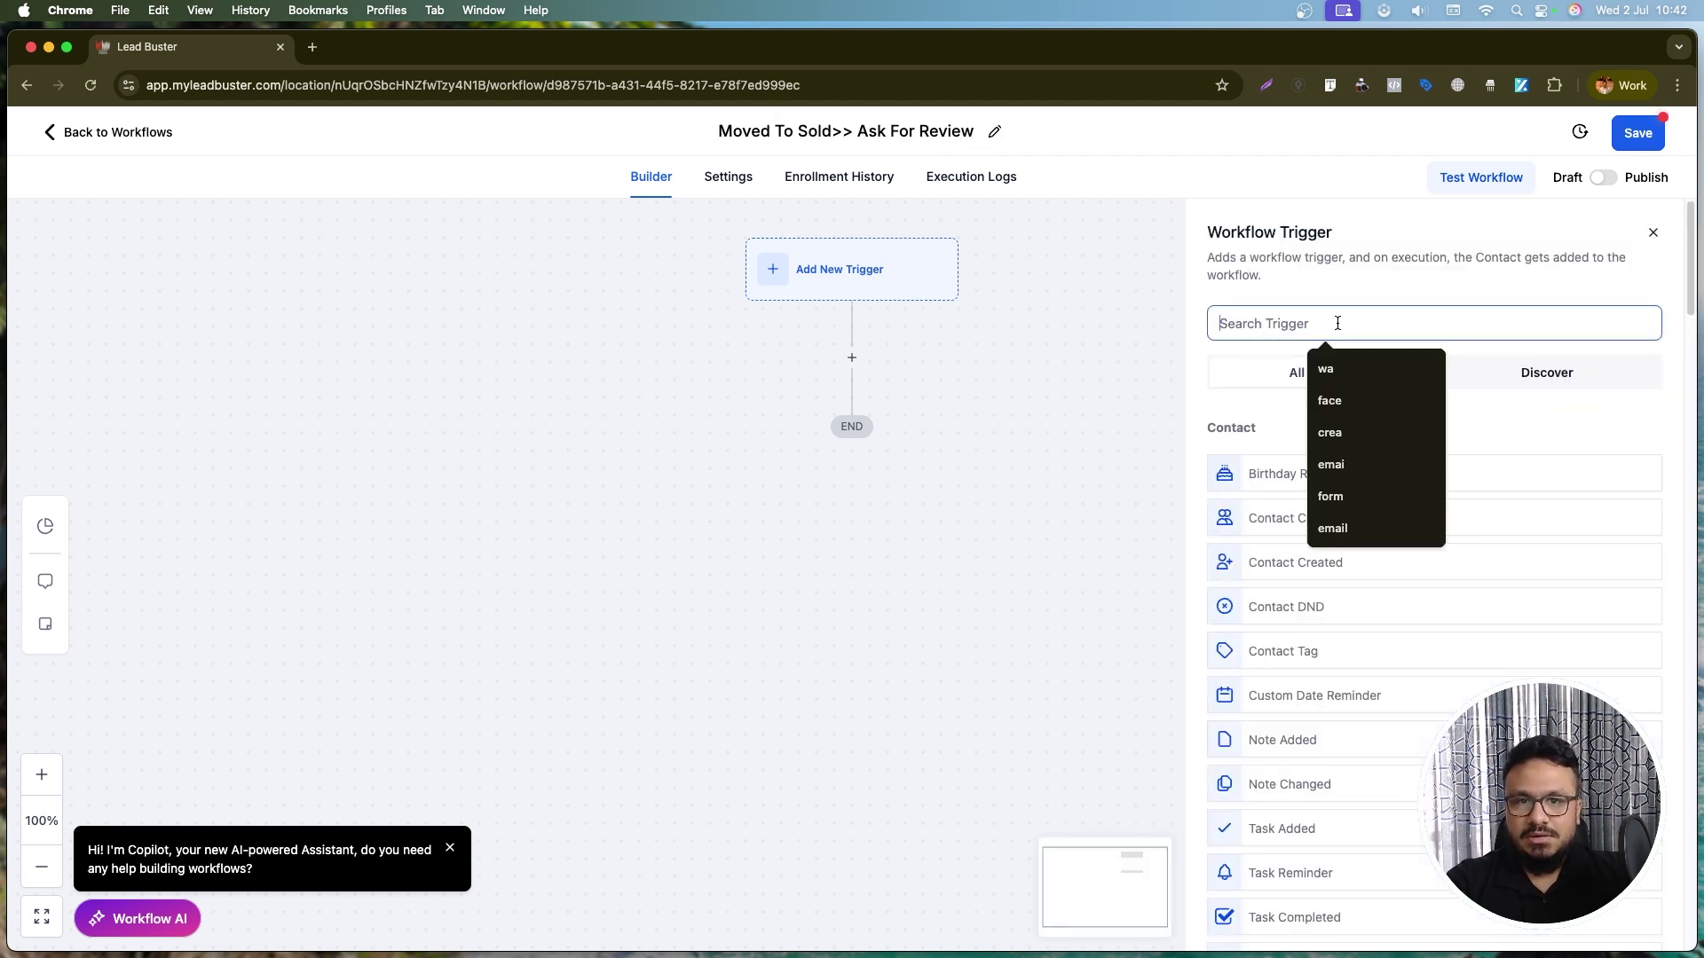
pyautogui.write('pipeline')
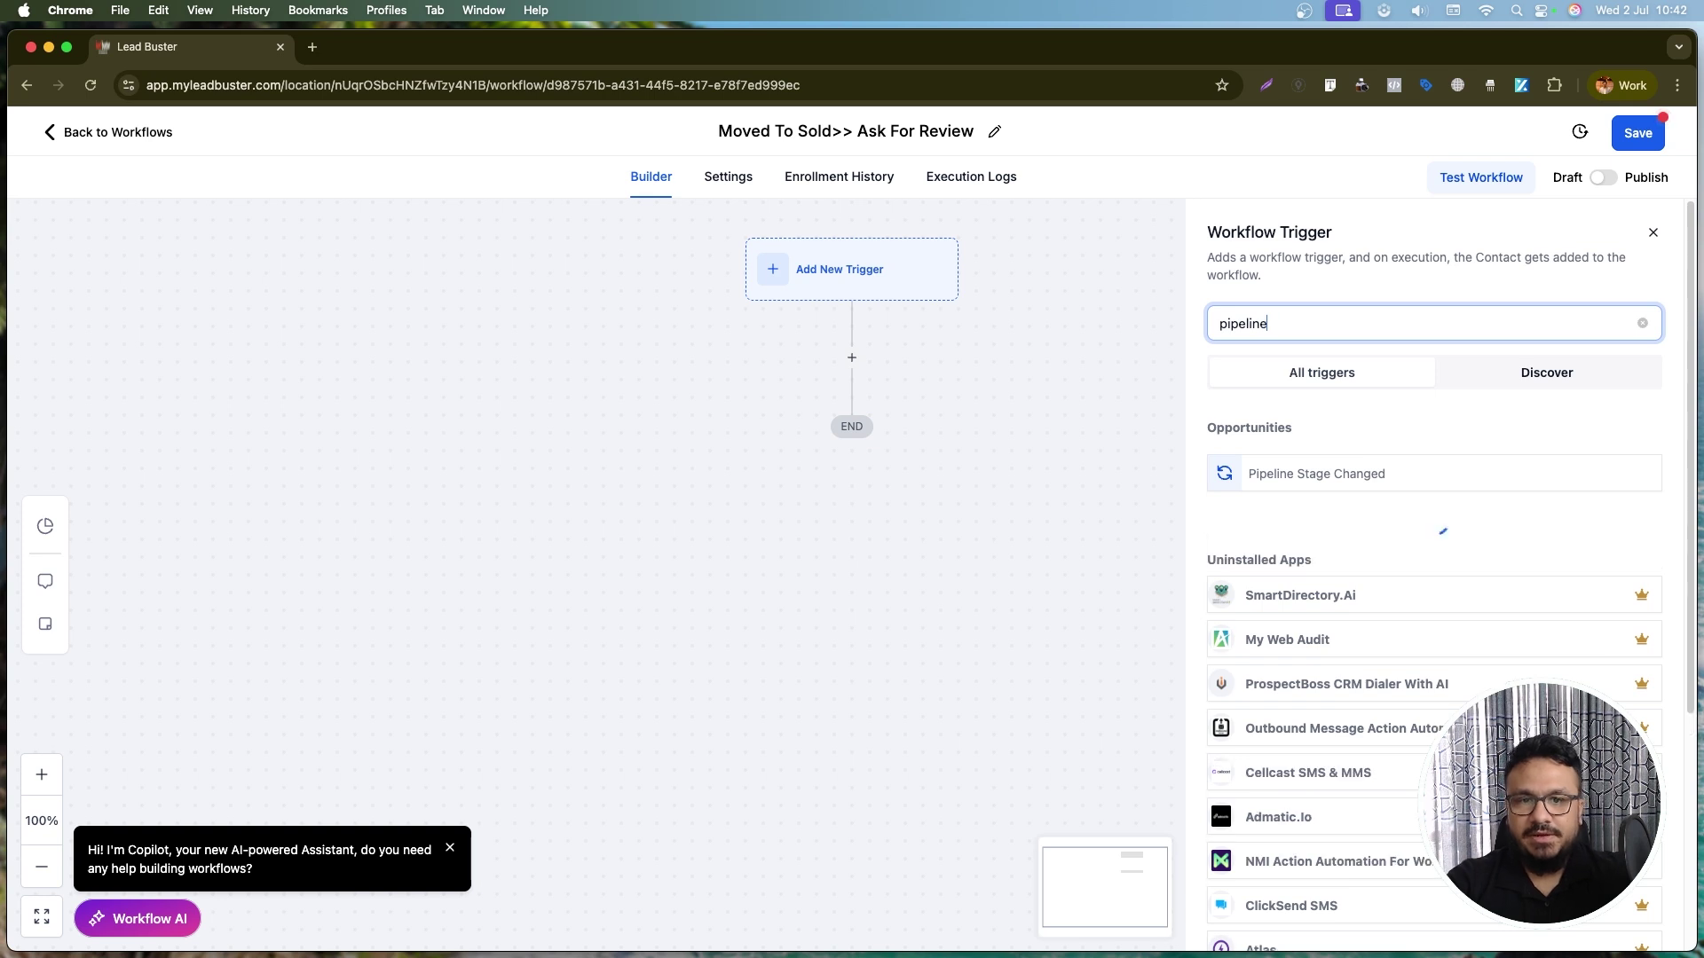
pyautogui.click(1340, 470)
pyautogui.click(970, 499)
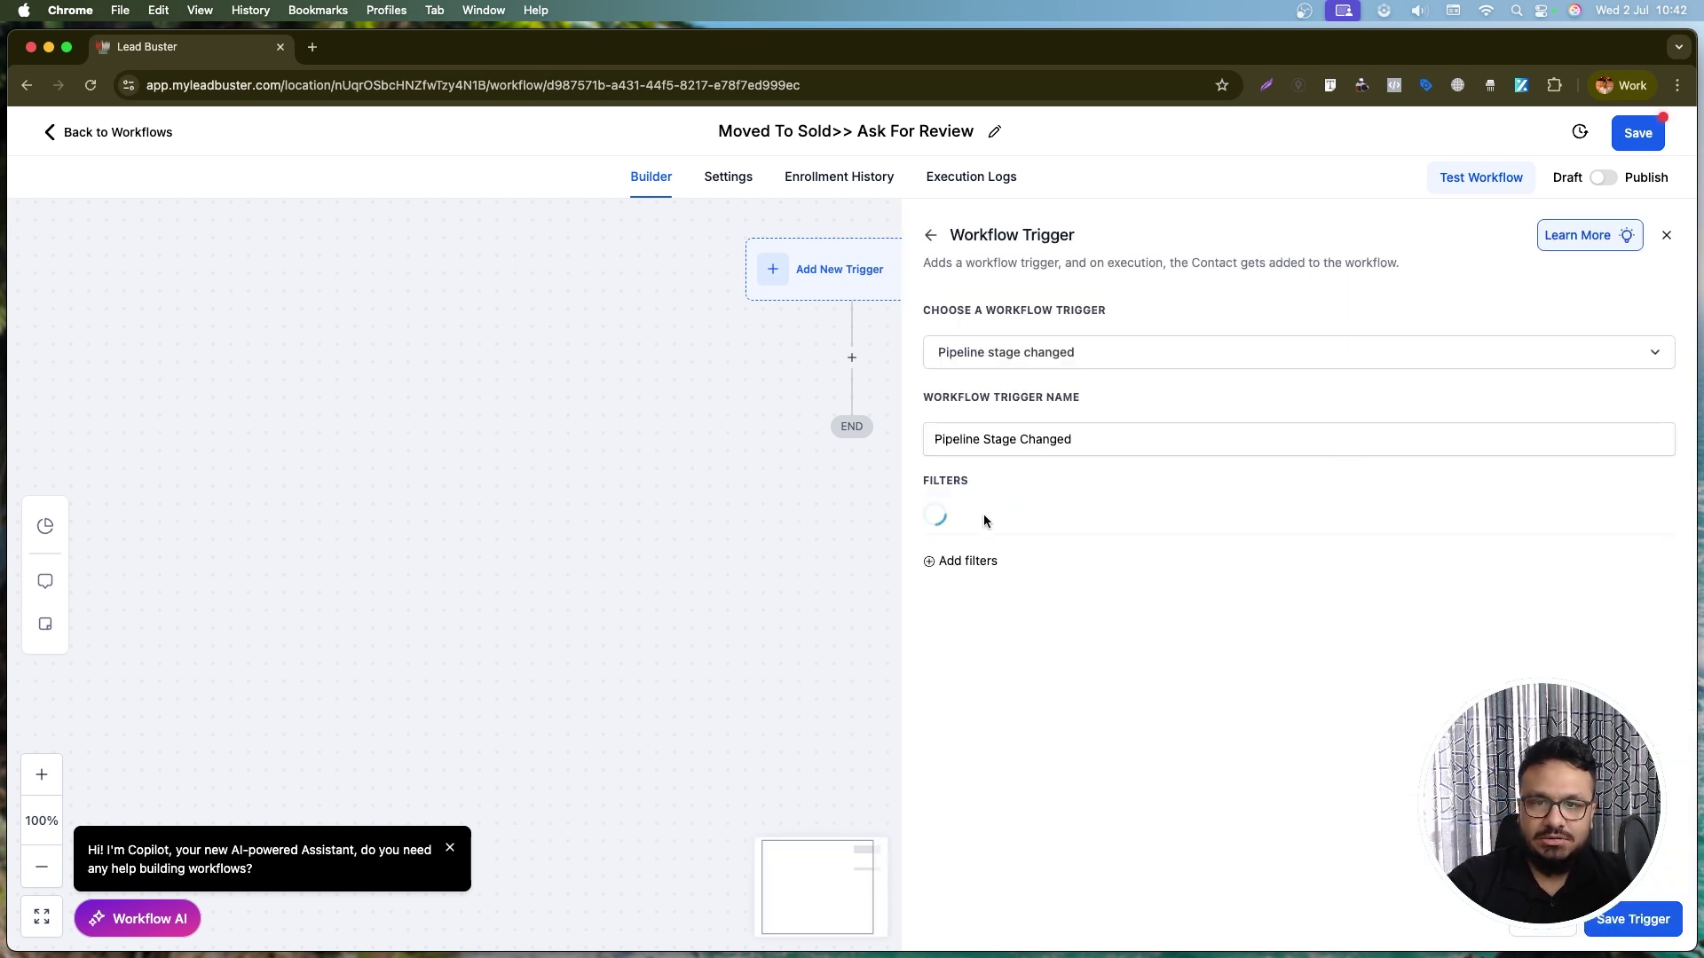
pyautogui.click(983, 521)
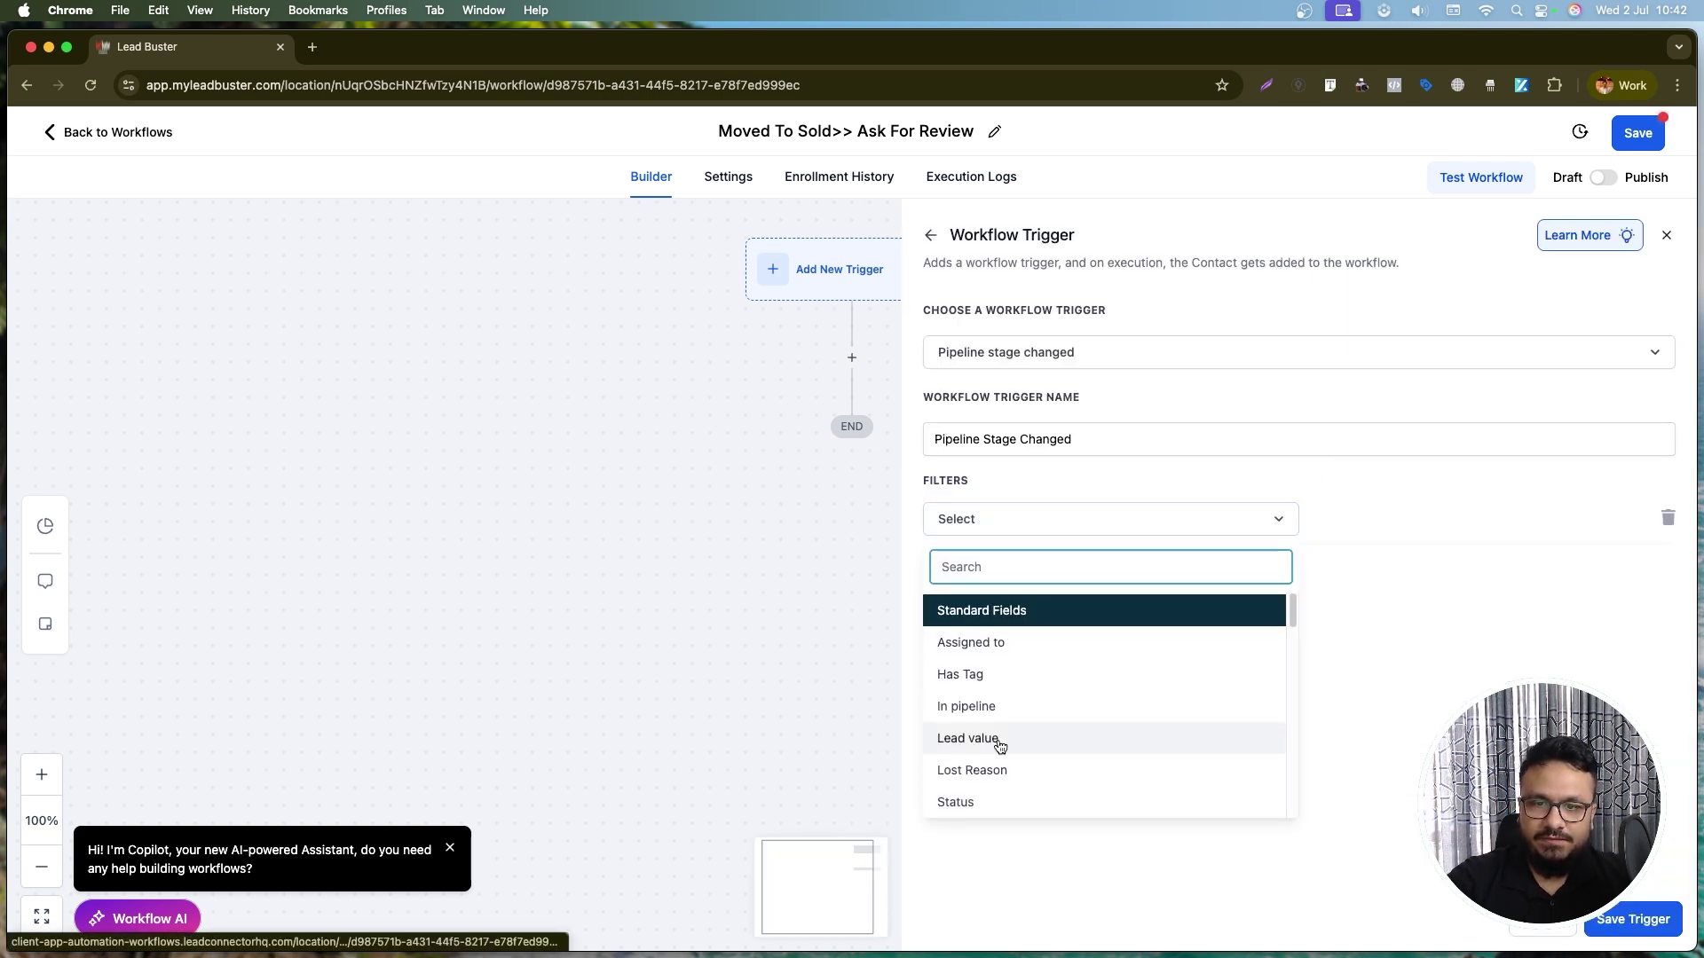
pyautogui.click(991, 716)
pyautogui.click(1388, 551)
pyautogui.click(1321, 631)
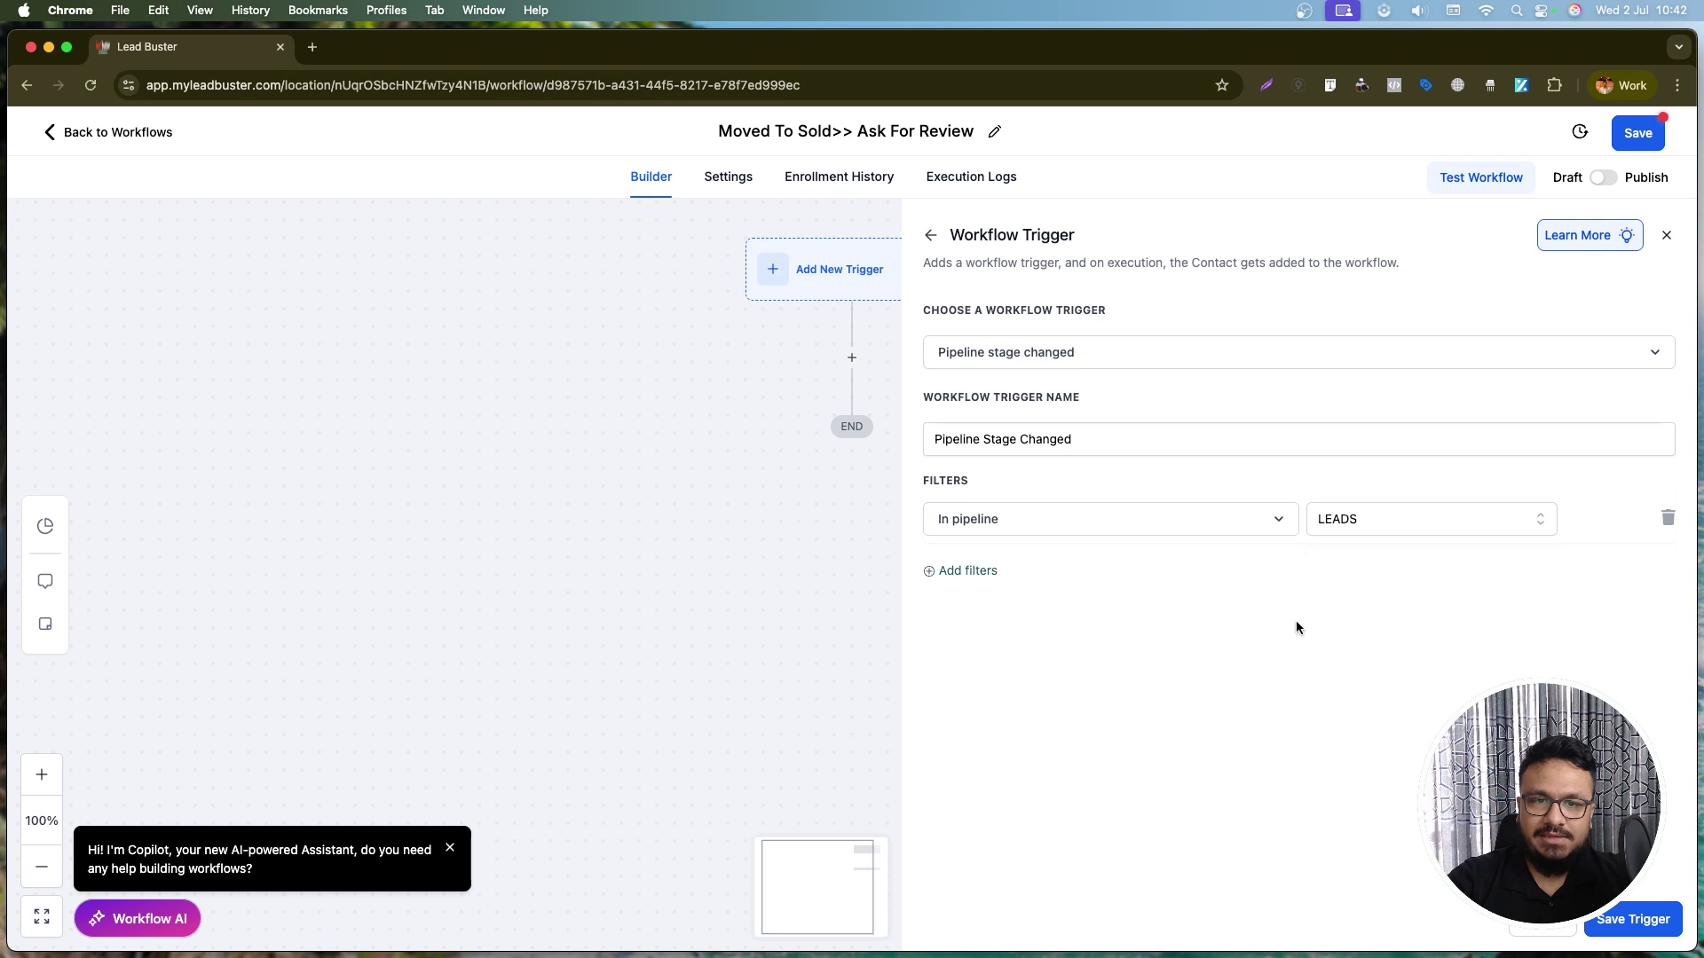
# - Add a second trigger filter with Pipeline stage set to Sold, and save the trigger
pyautogui.click(966, 573)
pyautogui.click(967, 584)
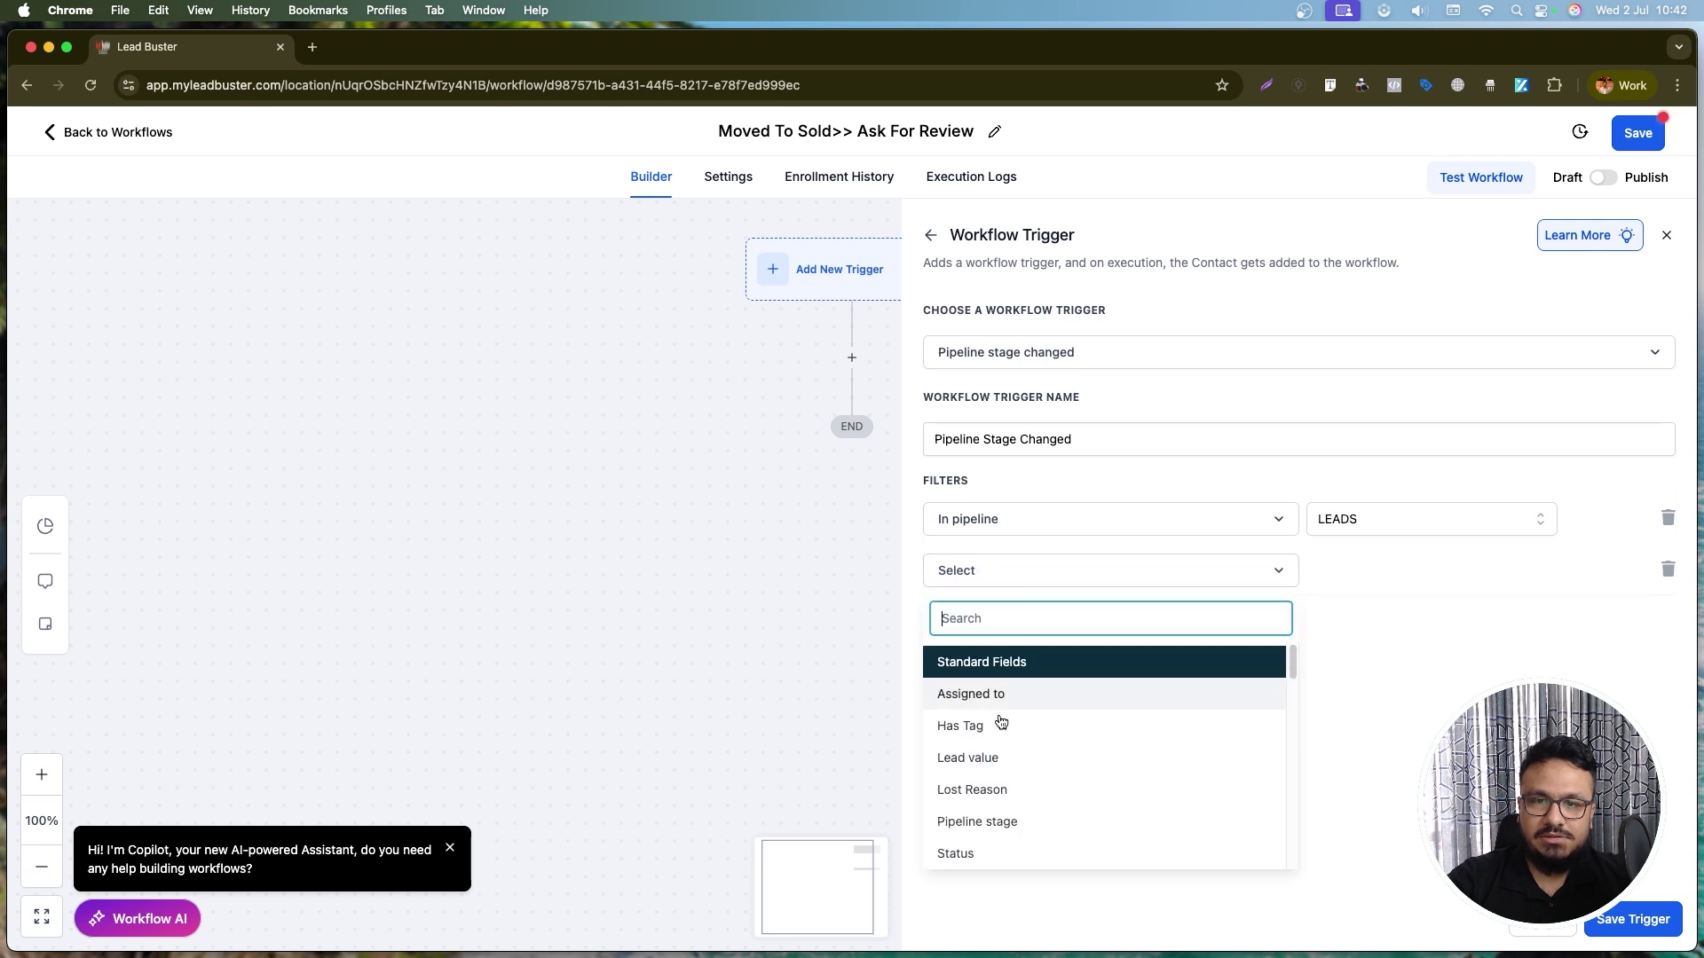
pyautogui.click(1008, 818)
pyautogui.click(1391, 575)
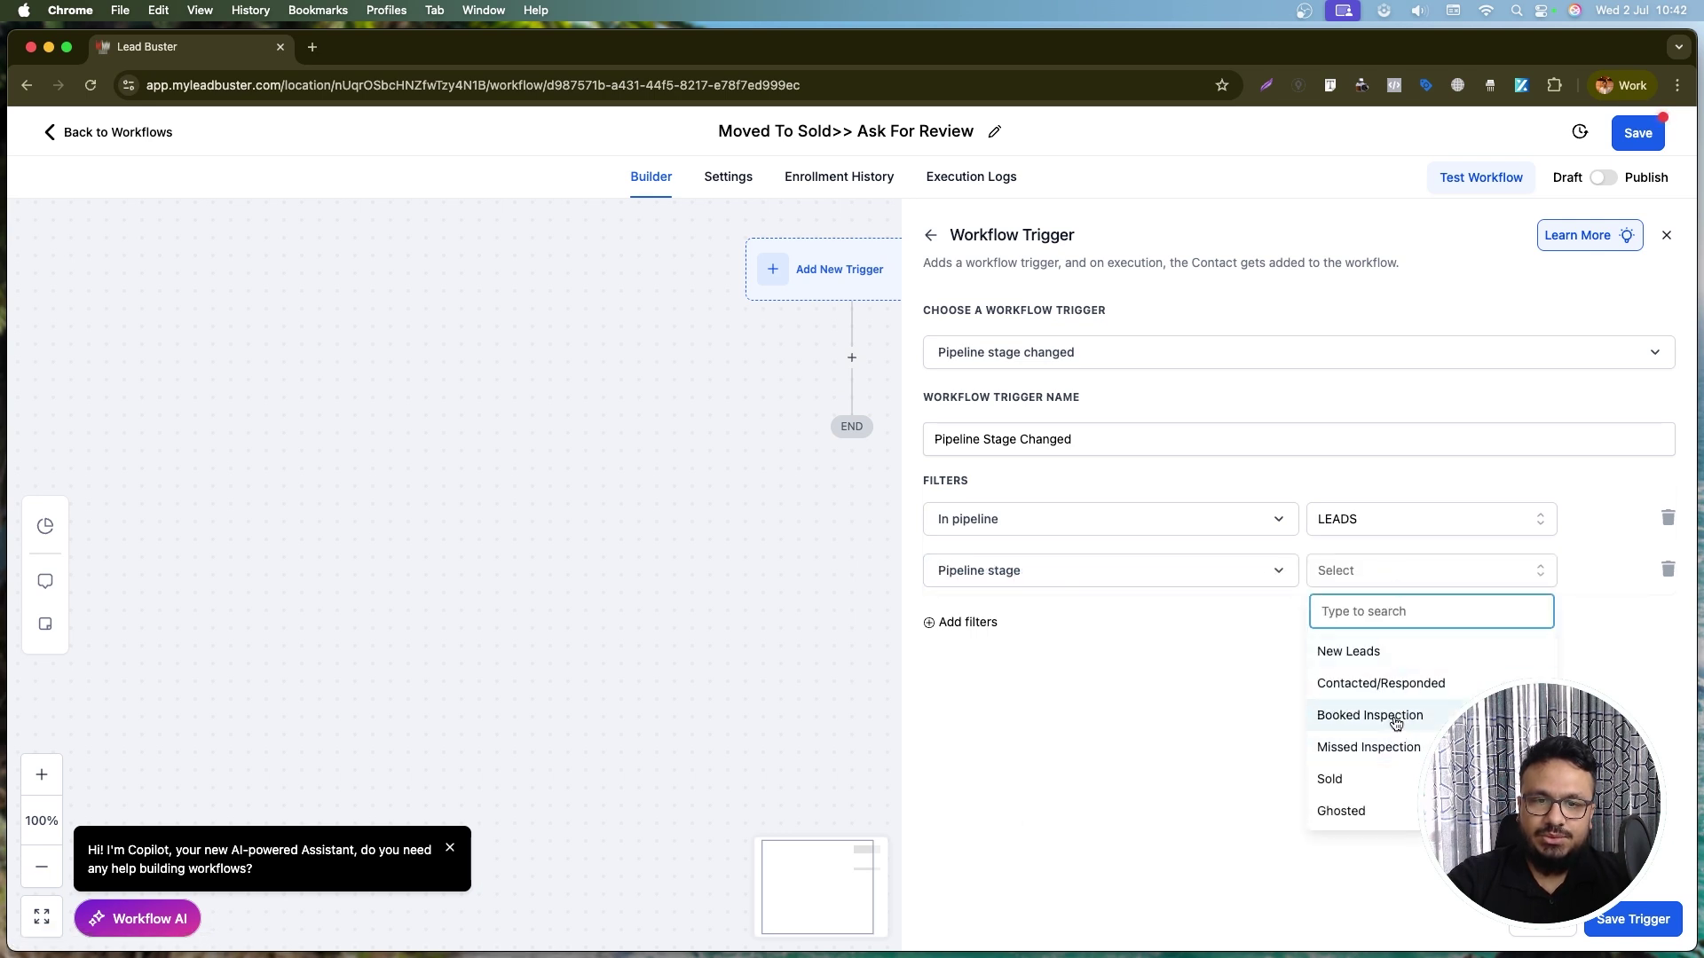
pyautogui.click(1331, 779)
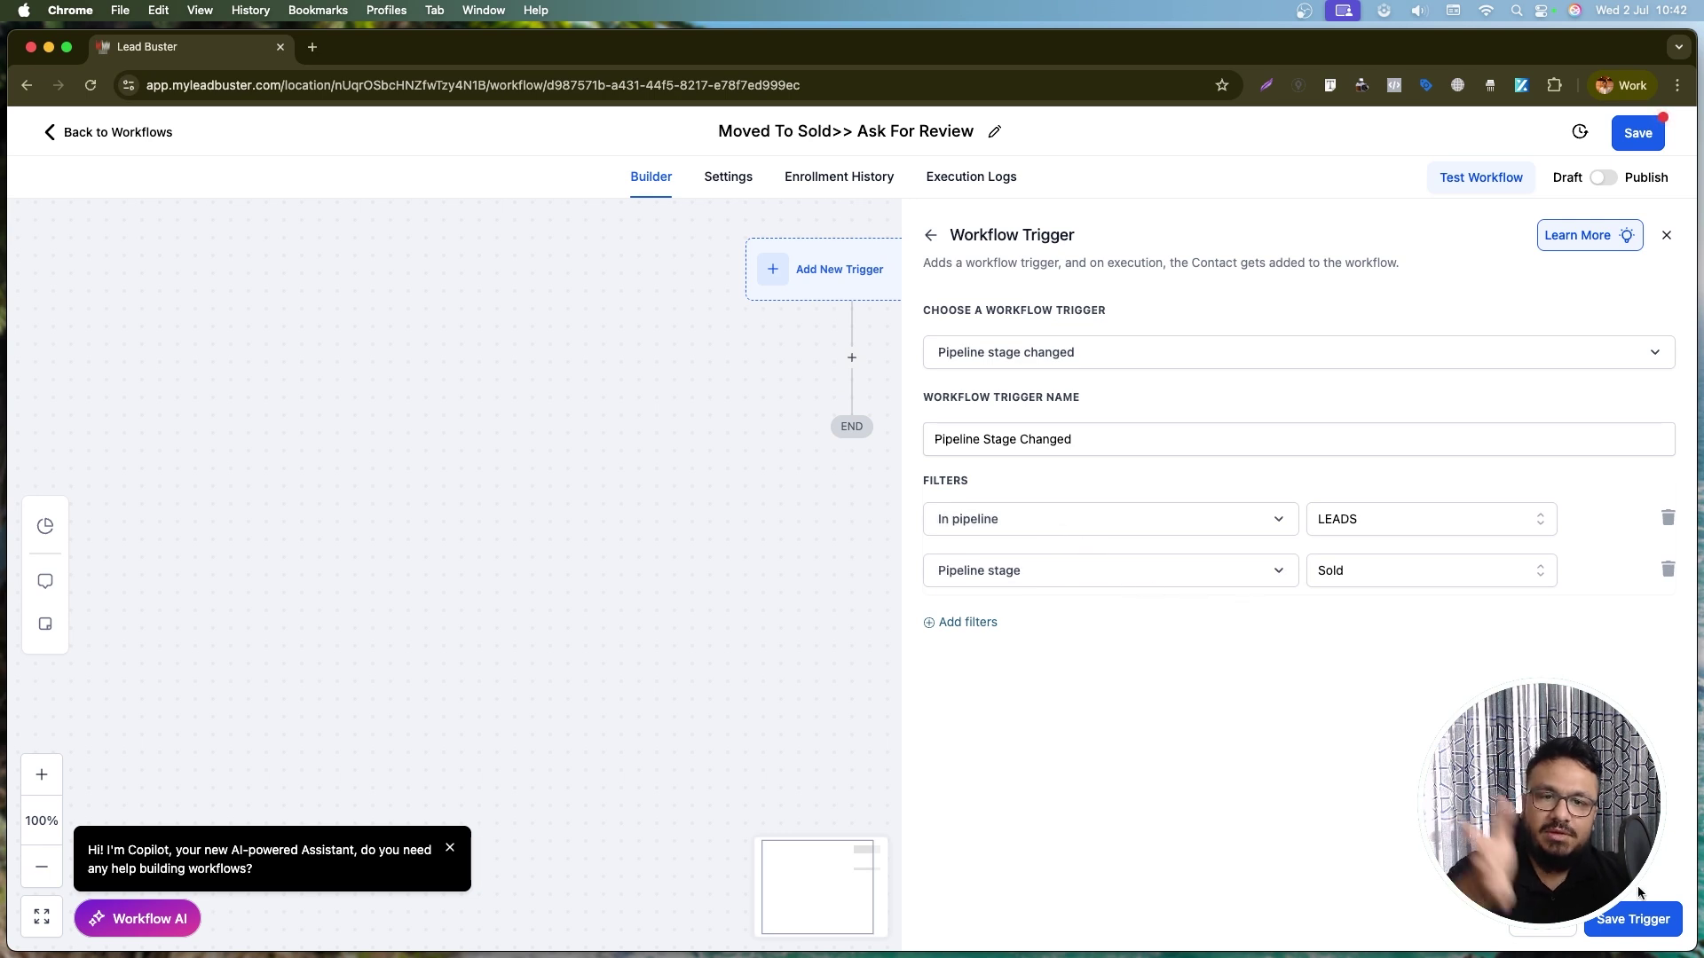
pyautogui.click(1633, 920)
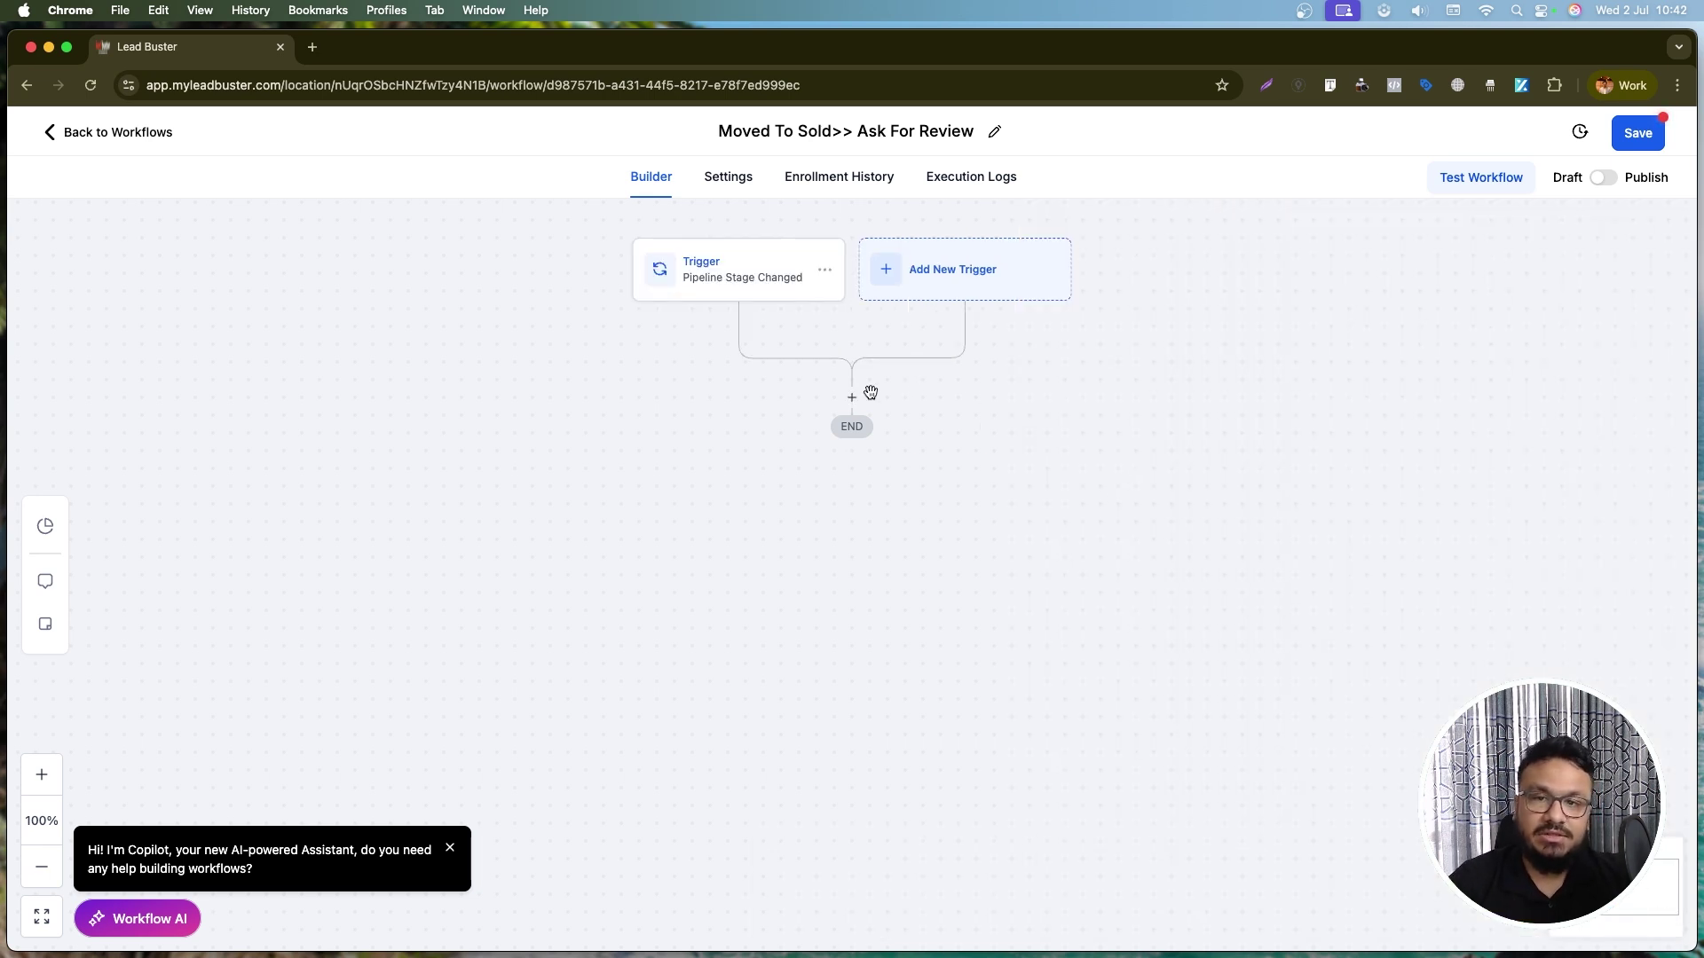
# - Add a Send Review Request action below the trigger and set its review type to E-mail
pyautogui.click(852, 397)
pyautogui.write('reiv')
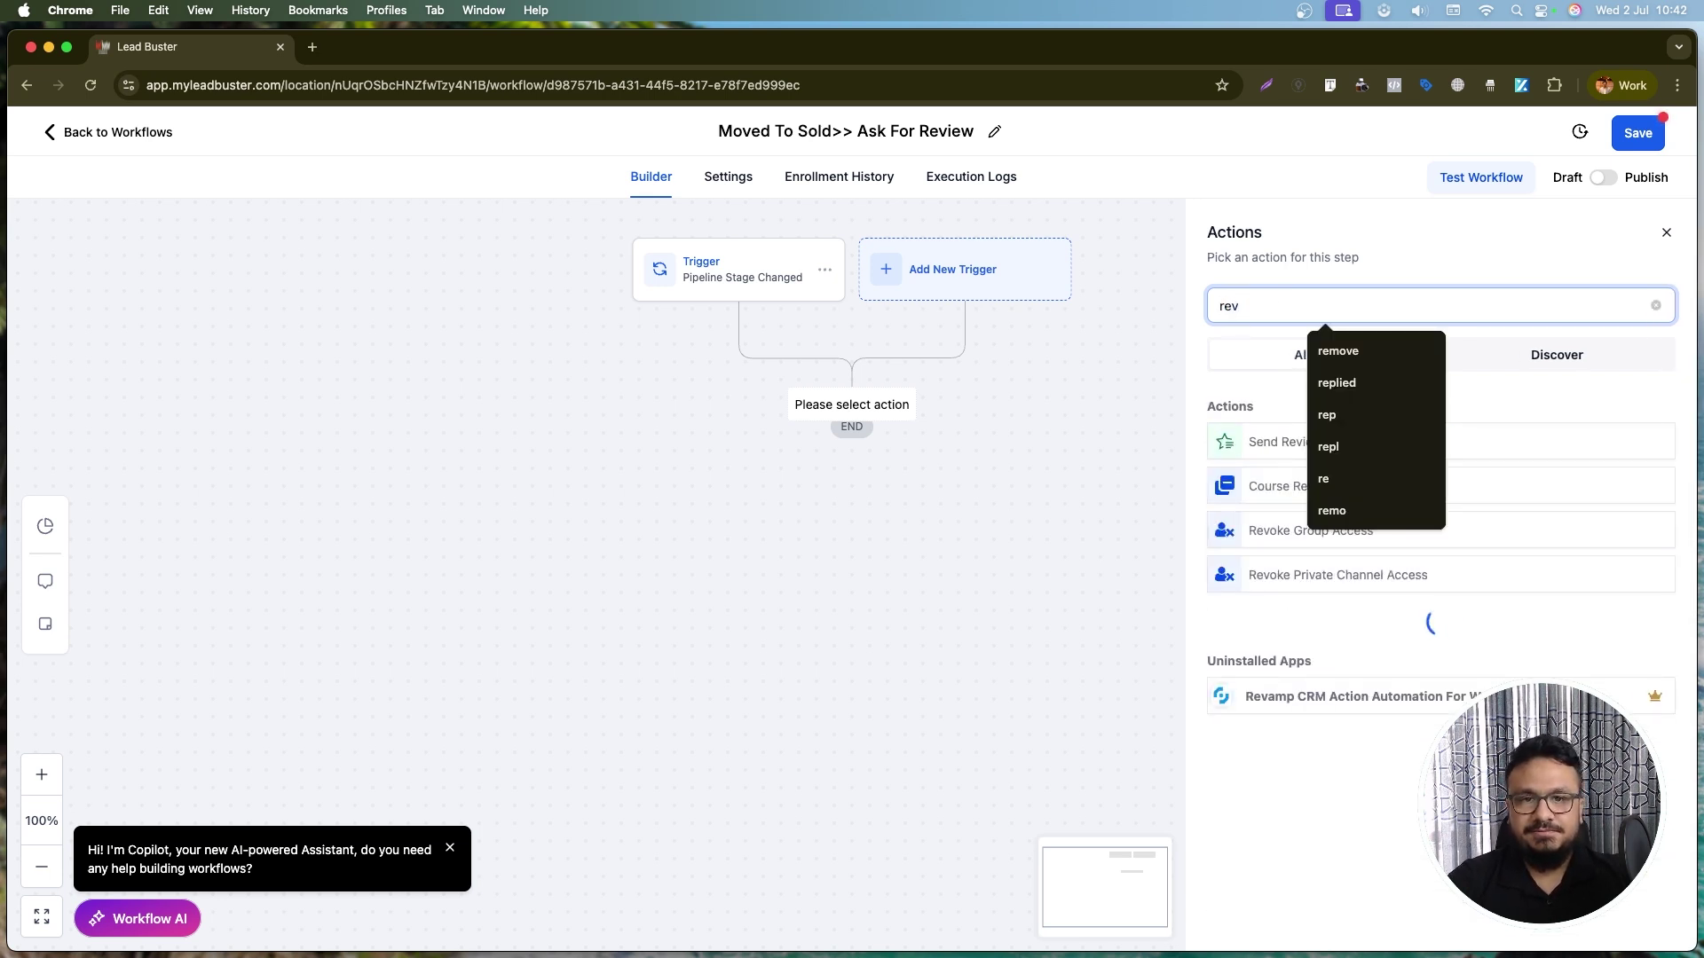
pyautogui.click(1239, 459)
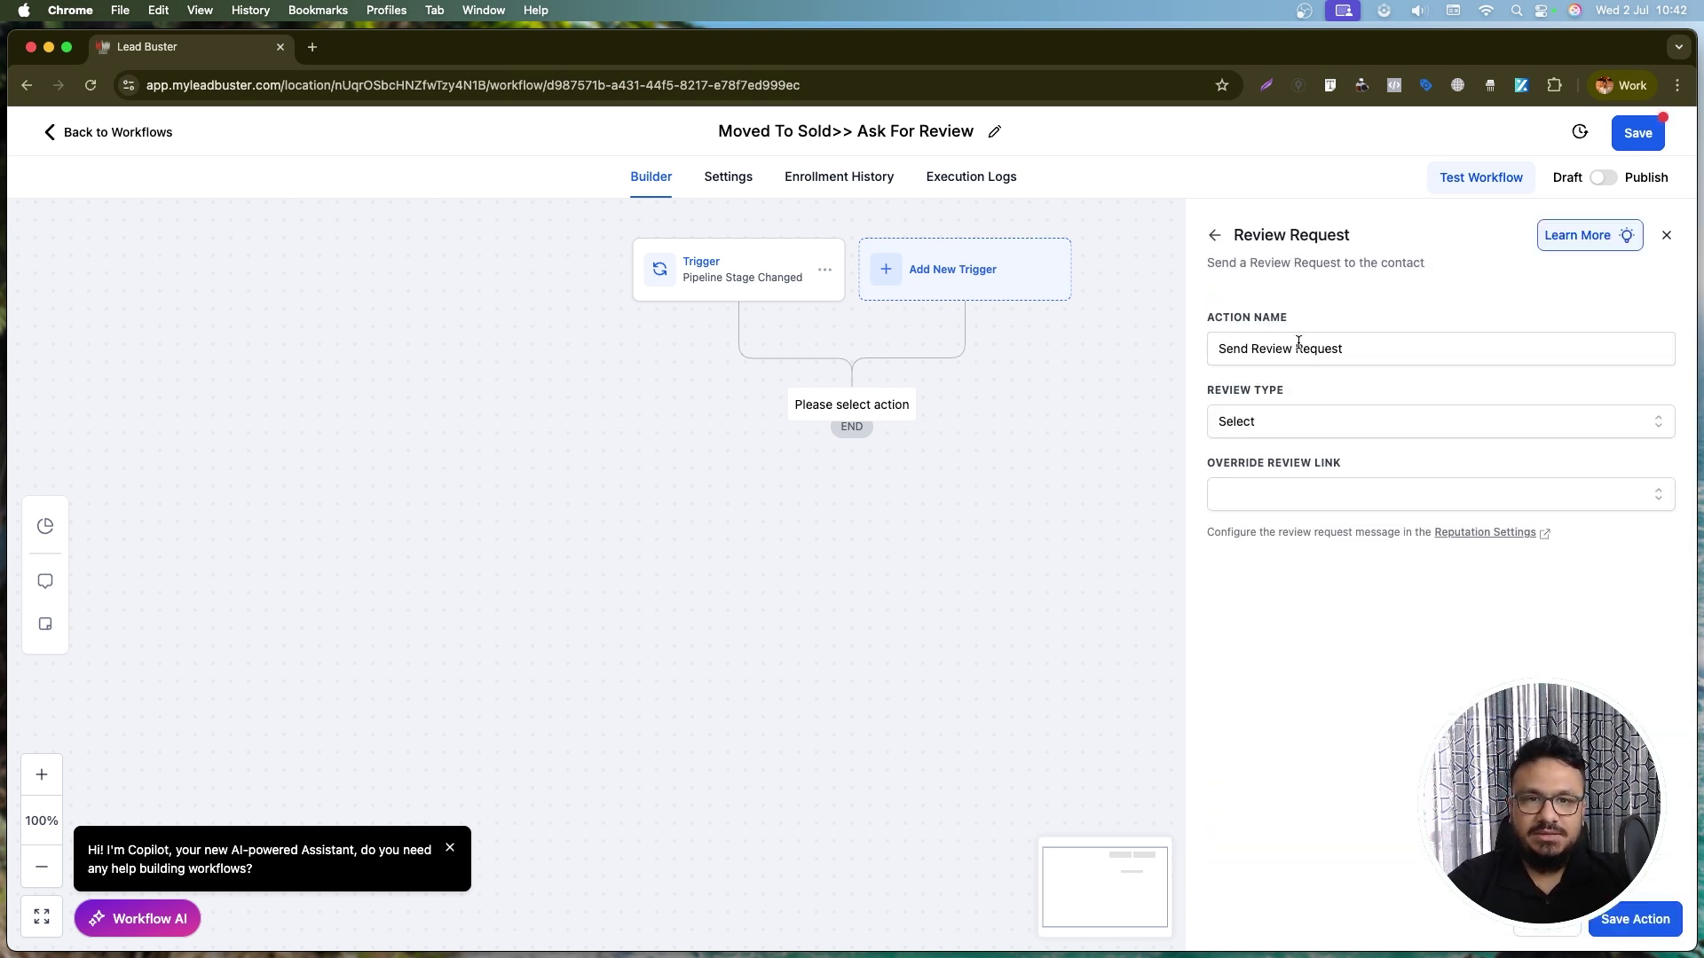
pyautogui.click(1214, 234)
pyautogui.click(1299, 303)
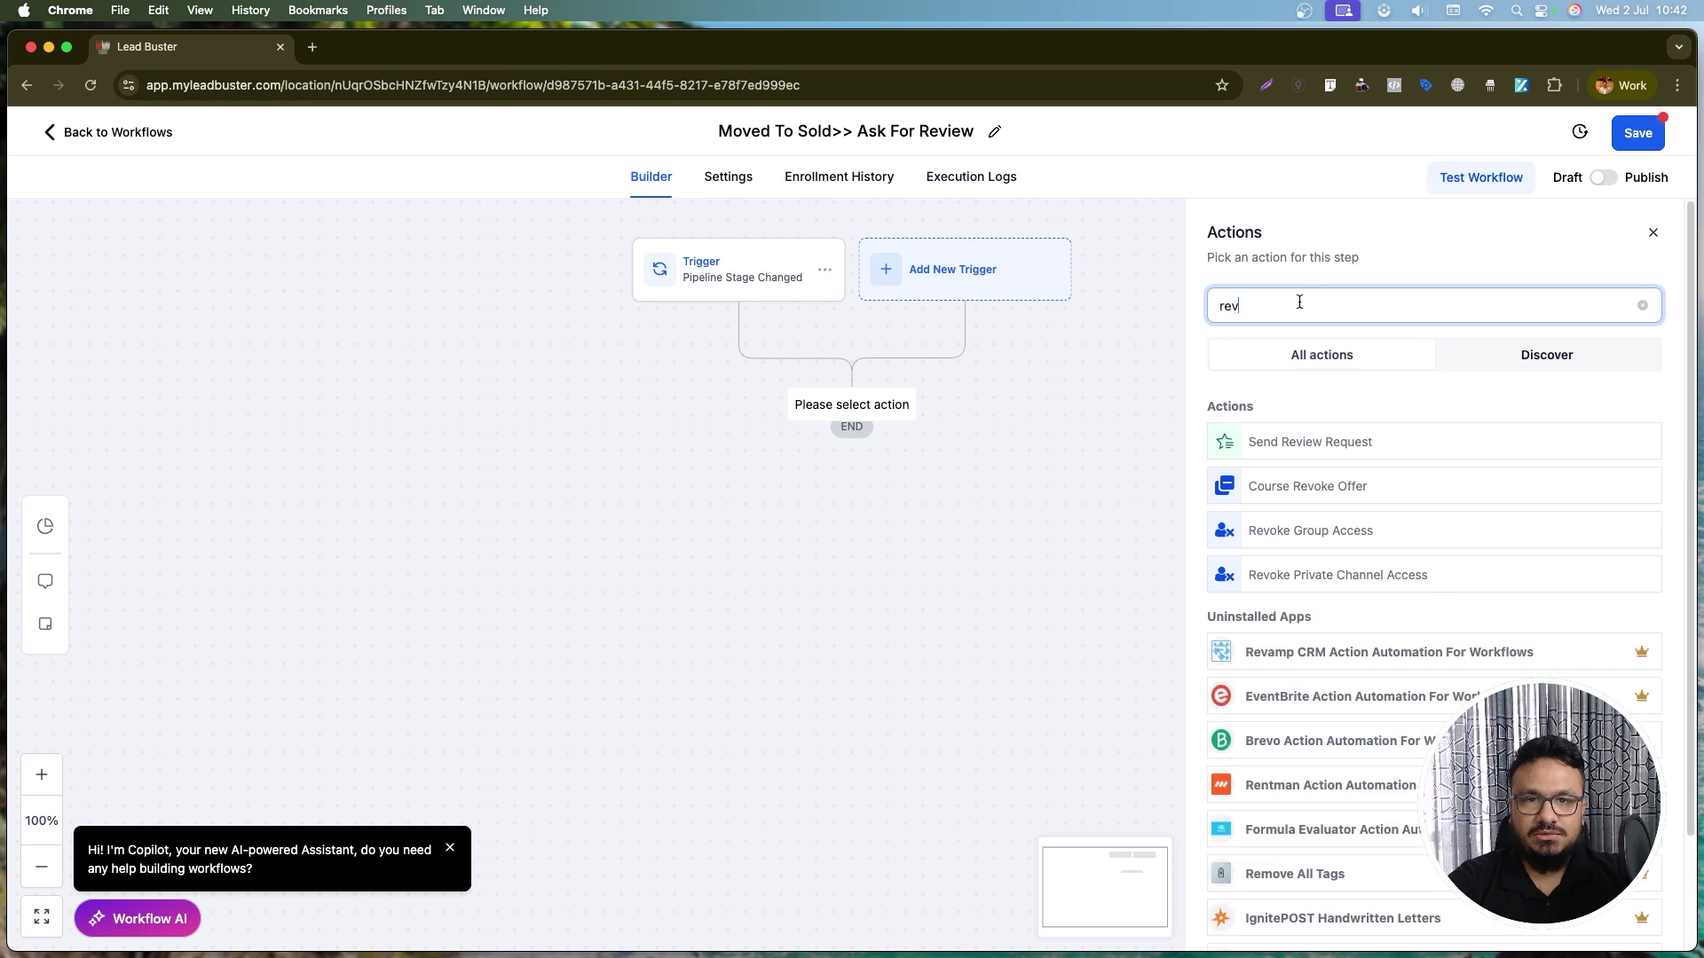
pyautogui.write('iew')
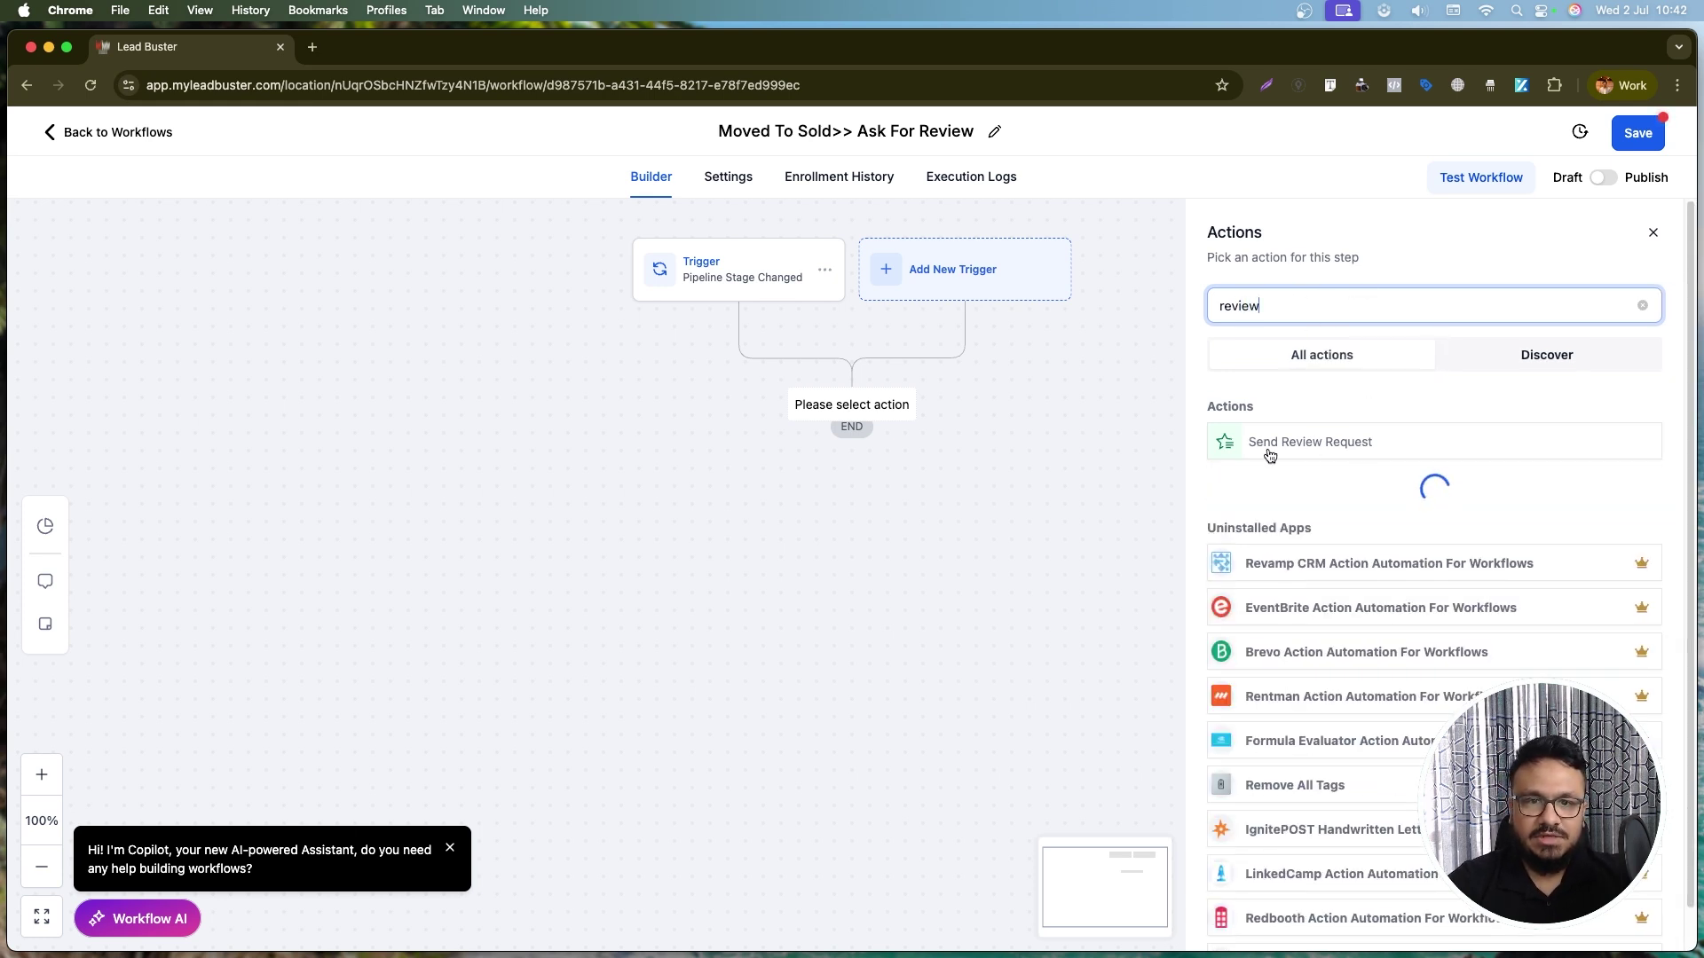
pyautogui.click(1278, 446)
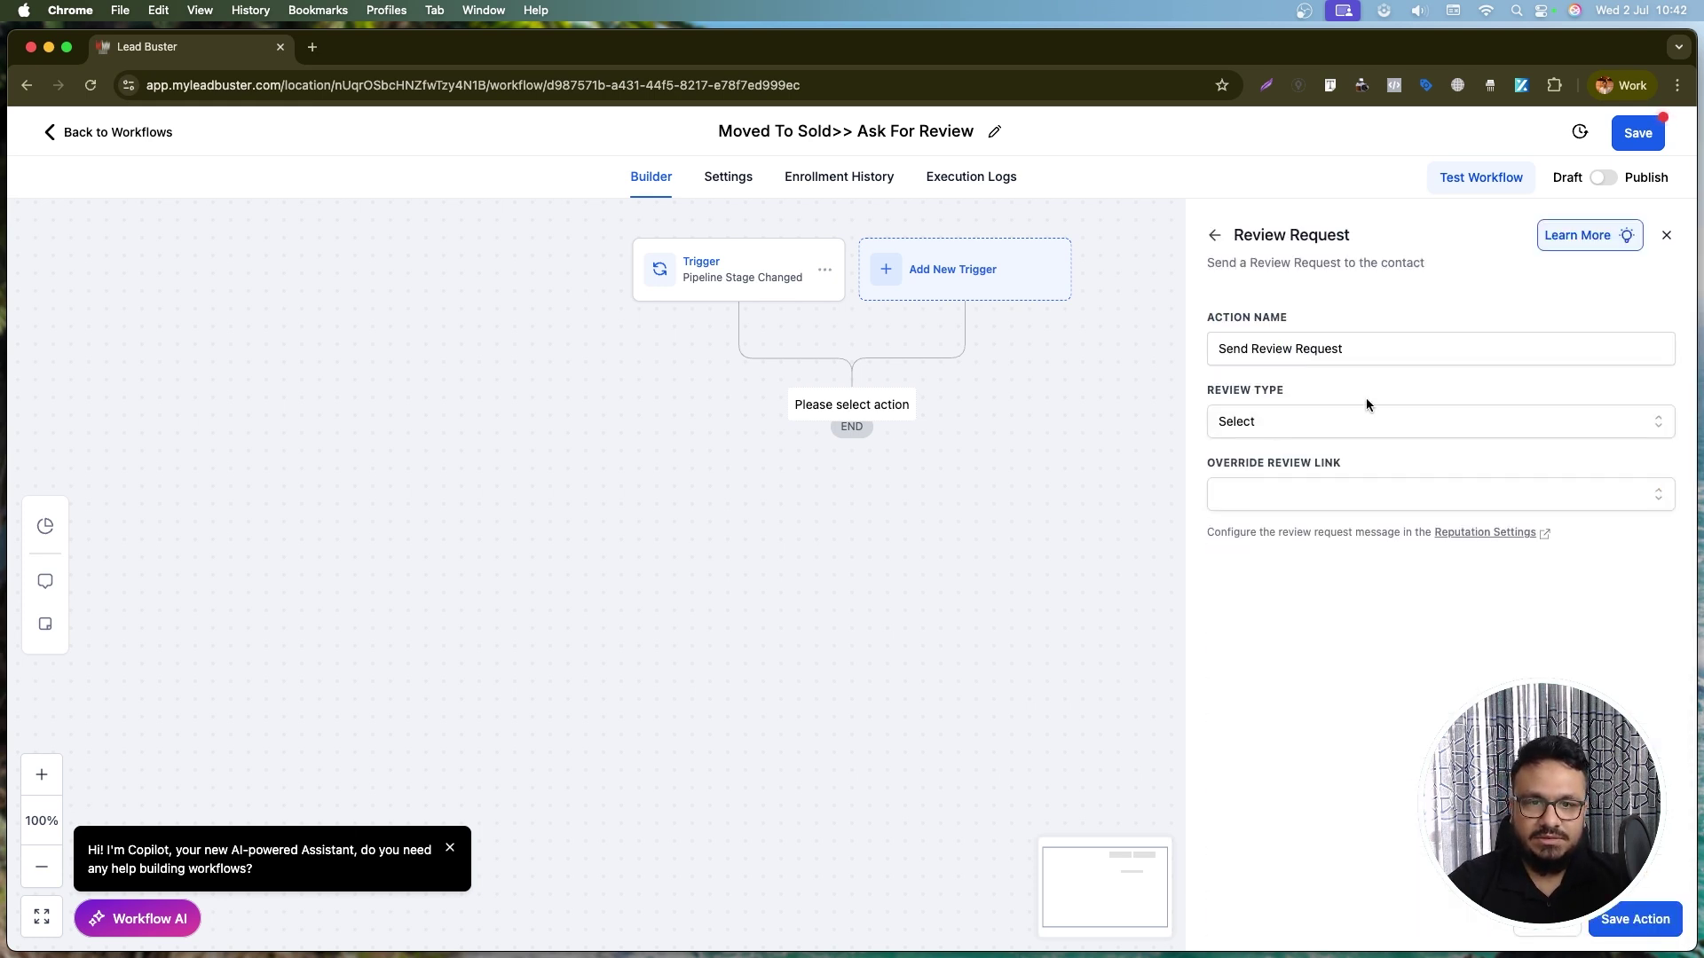
pyautogui.click(1284, 423)
pyautogui.click(1282, 495)
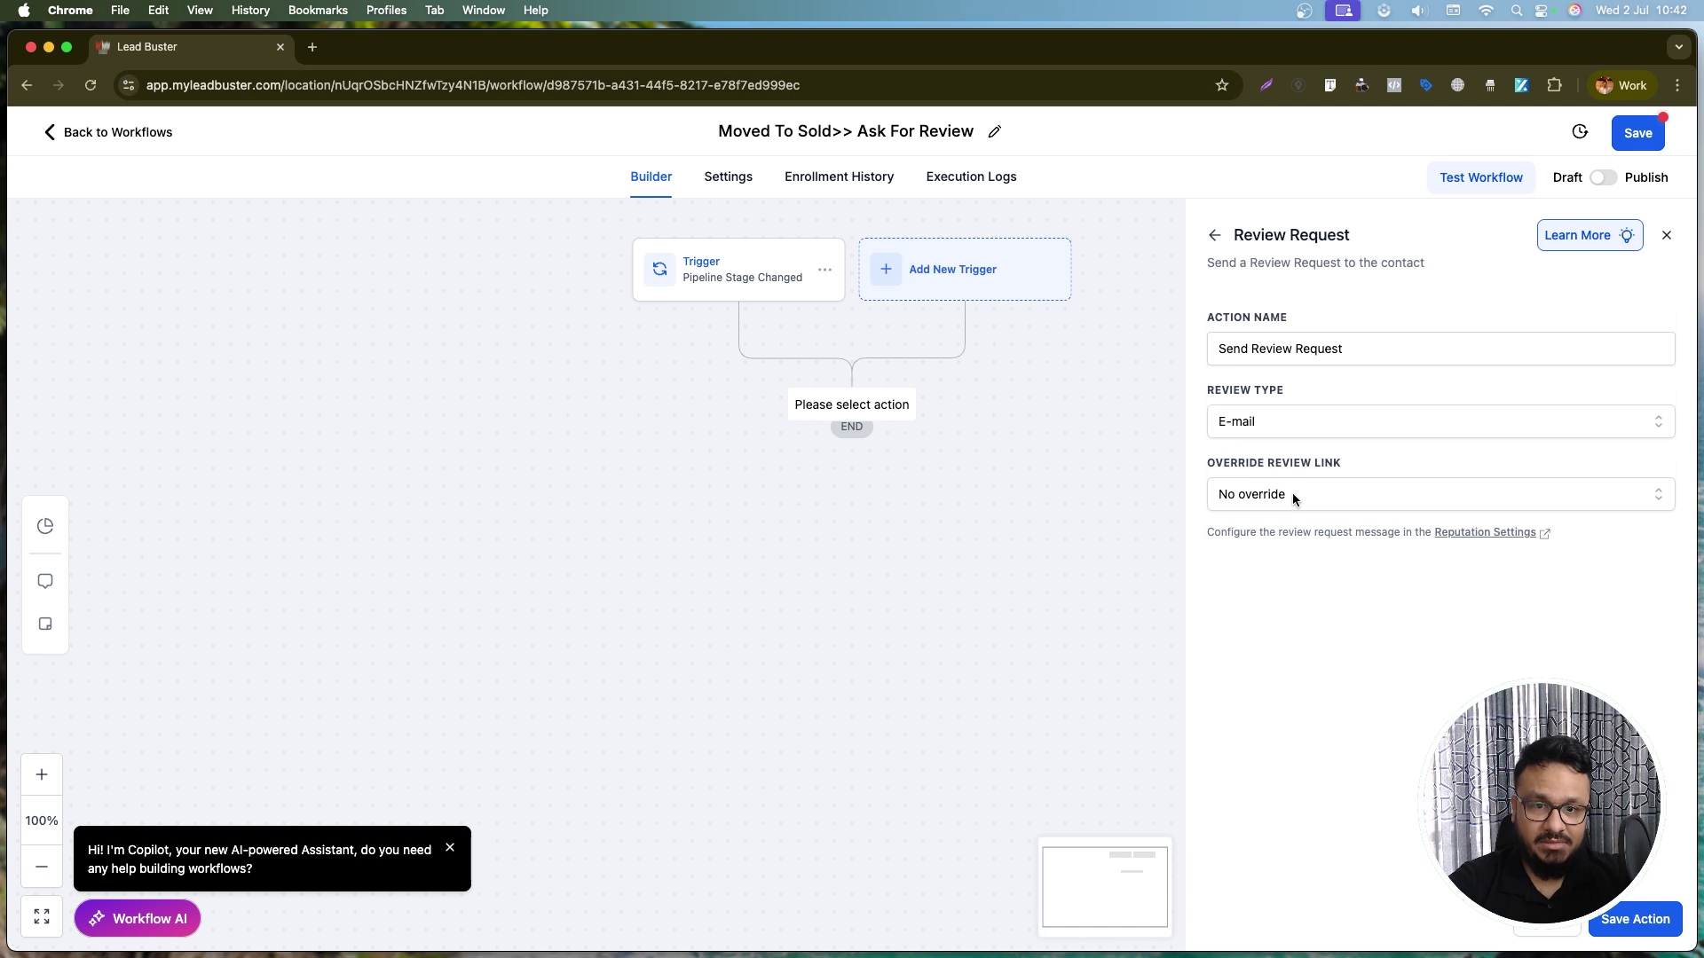
# - Set the email request's override review link to the profile listed under a person's name, and save the action
pyautogui.click(1293, 497)
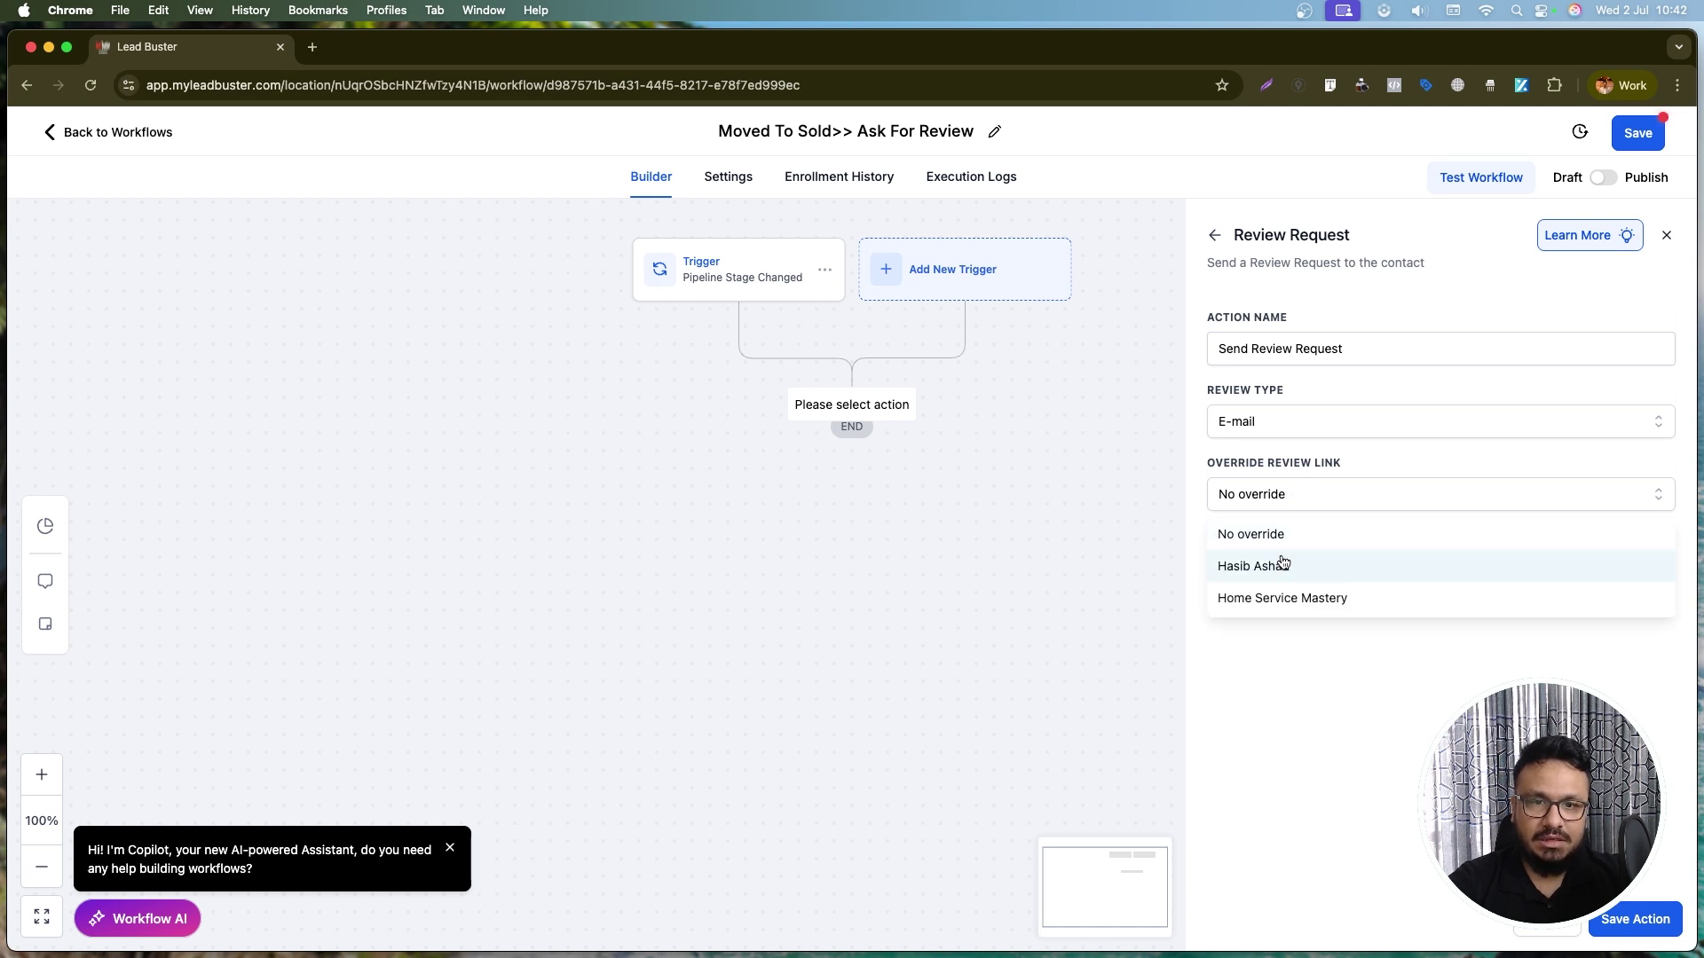
pyautogui.click(1291, 471)
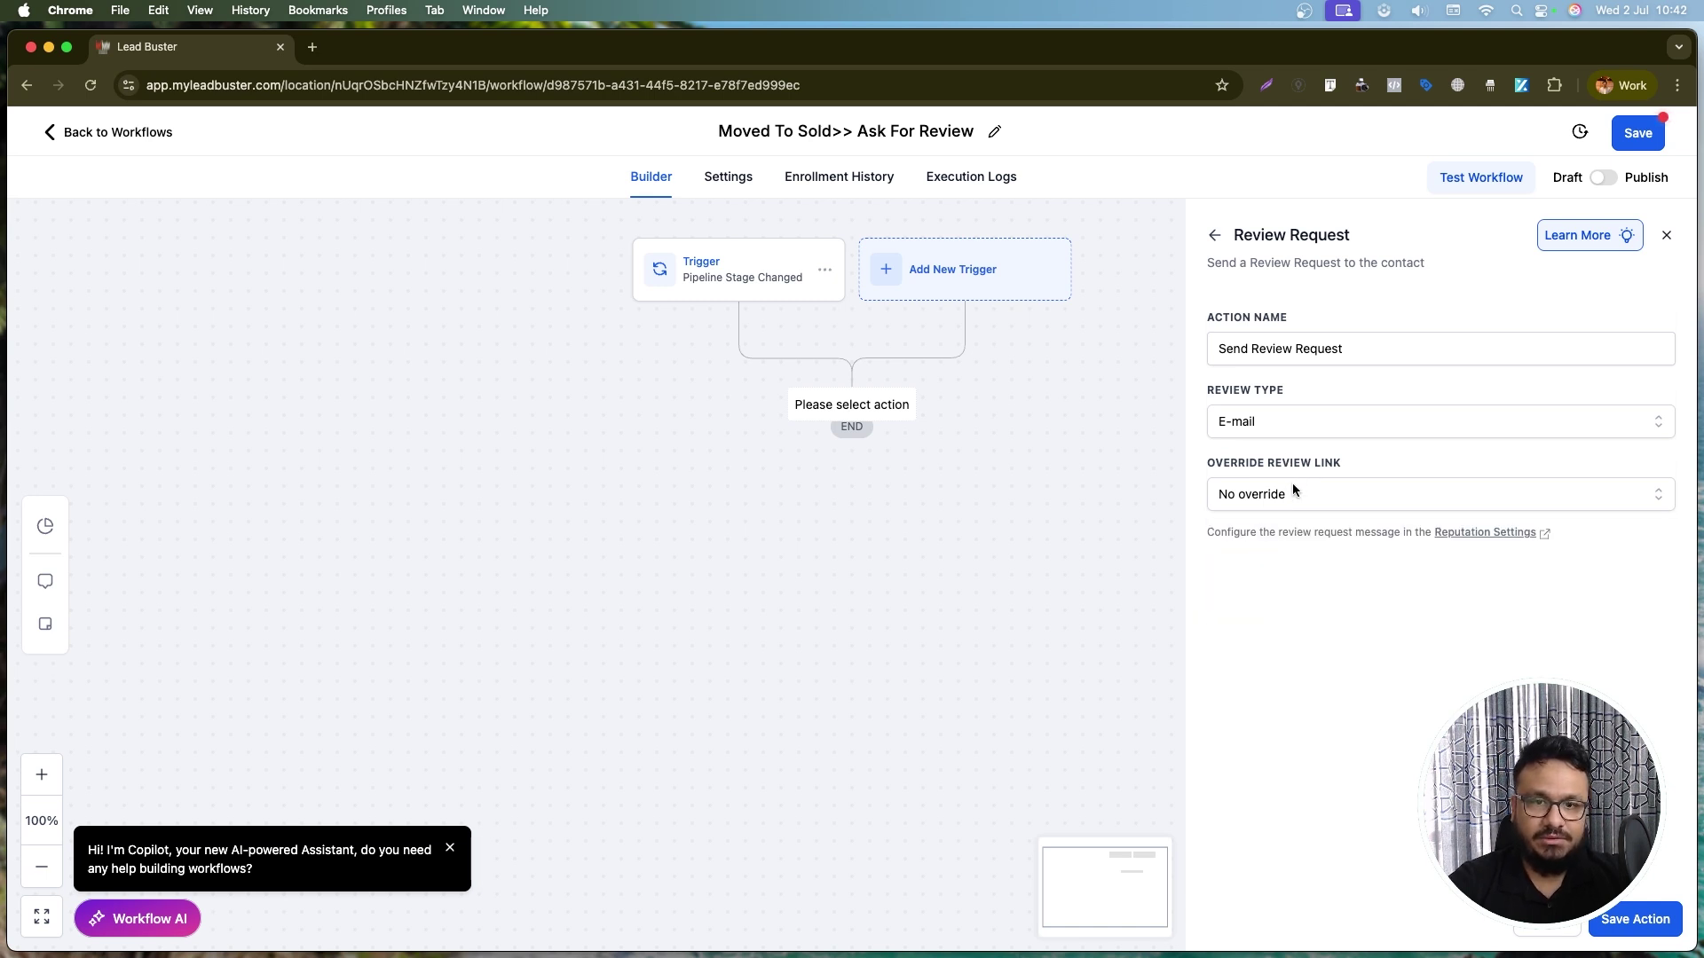
pyautogui.click(1293, 493)
pyautogui.click(1291, 566)
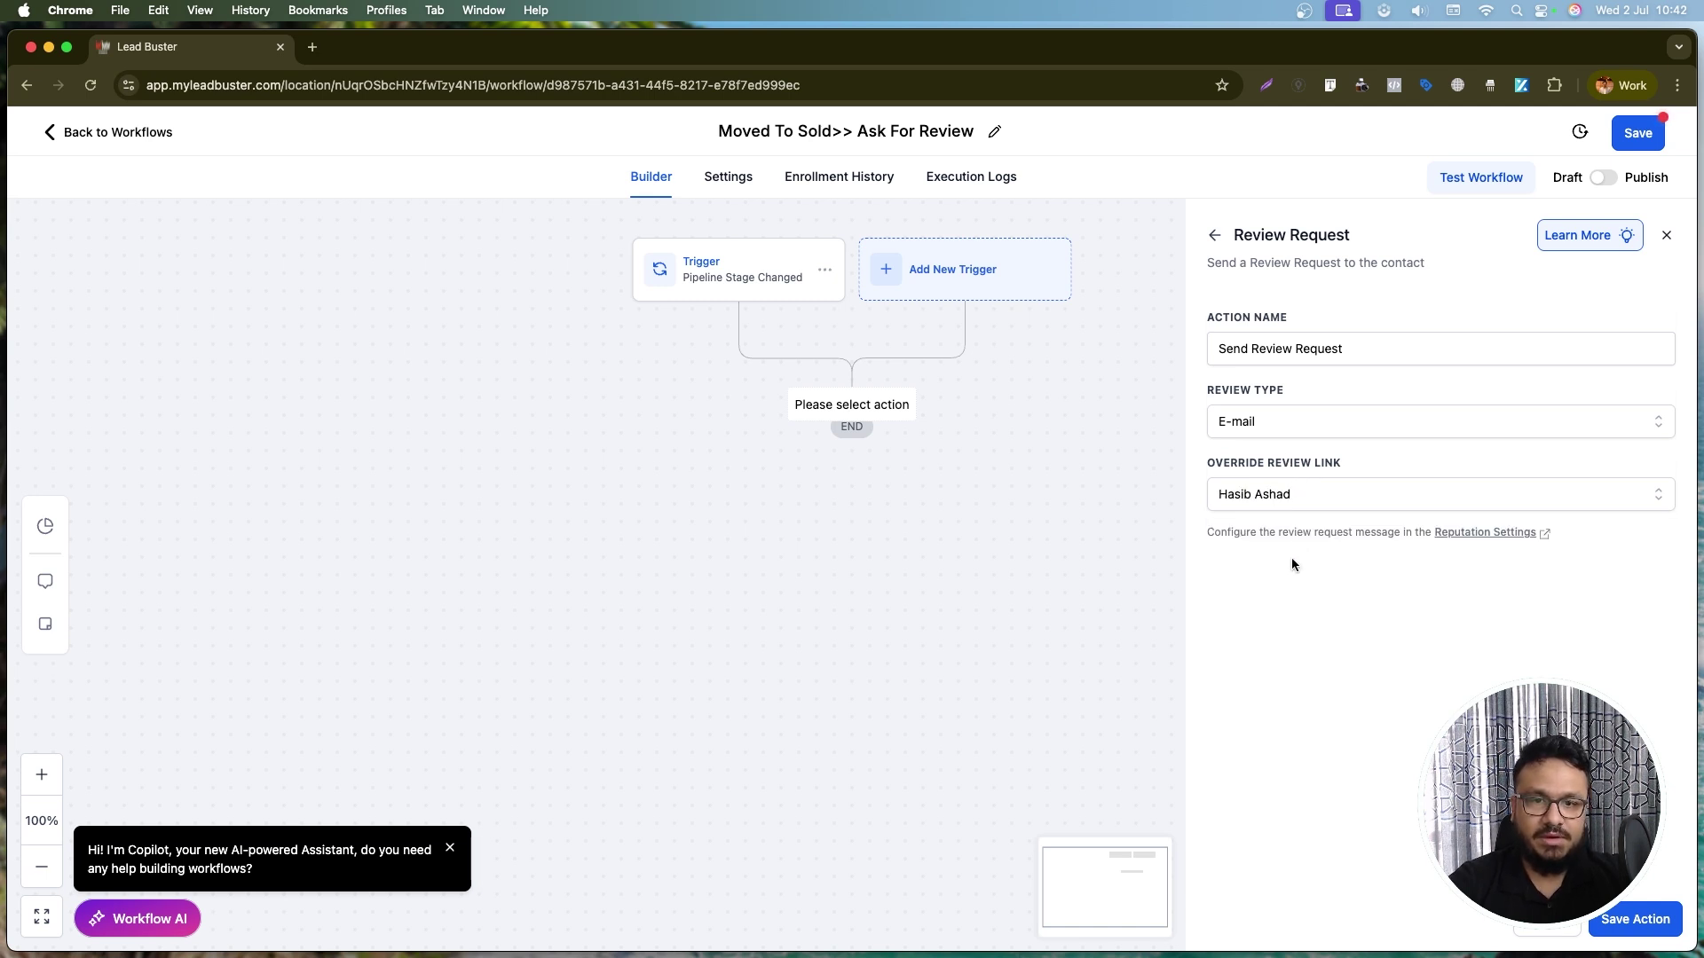
pyautogui.click(1297, 498)
pyautogui.click(1242, 748)
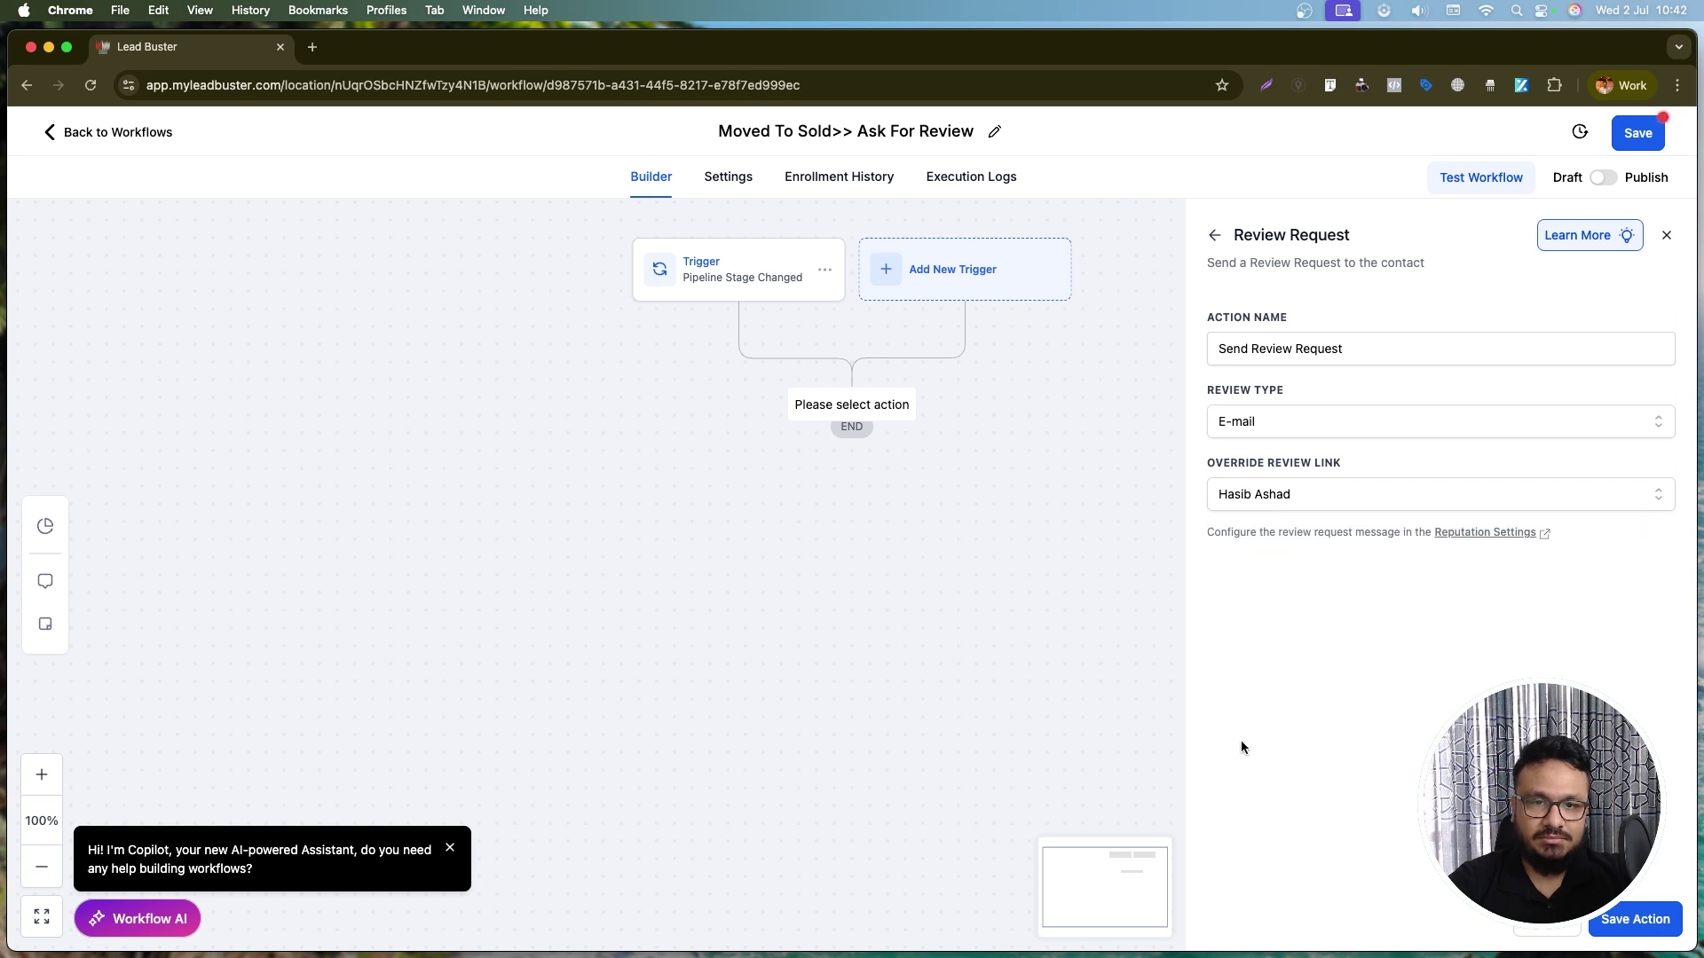
pyautogui.click(1271, 502)
pyautogui.click(1283, 566)
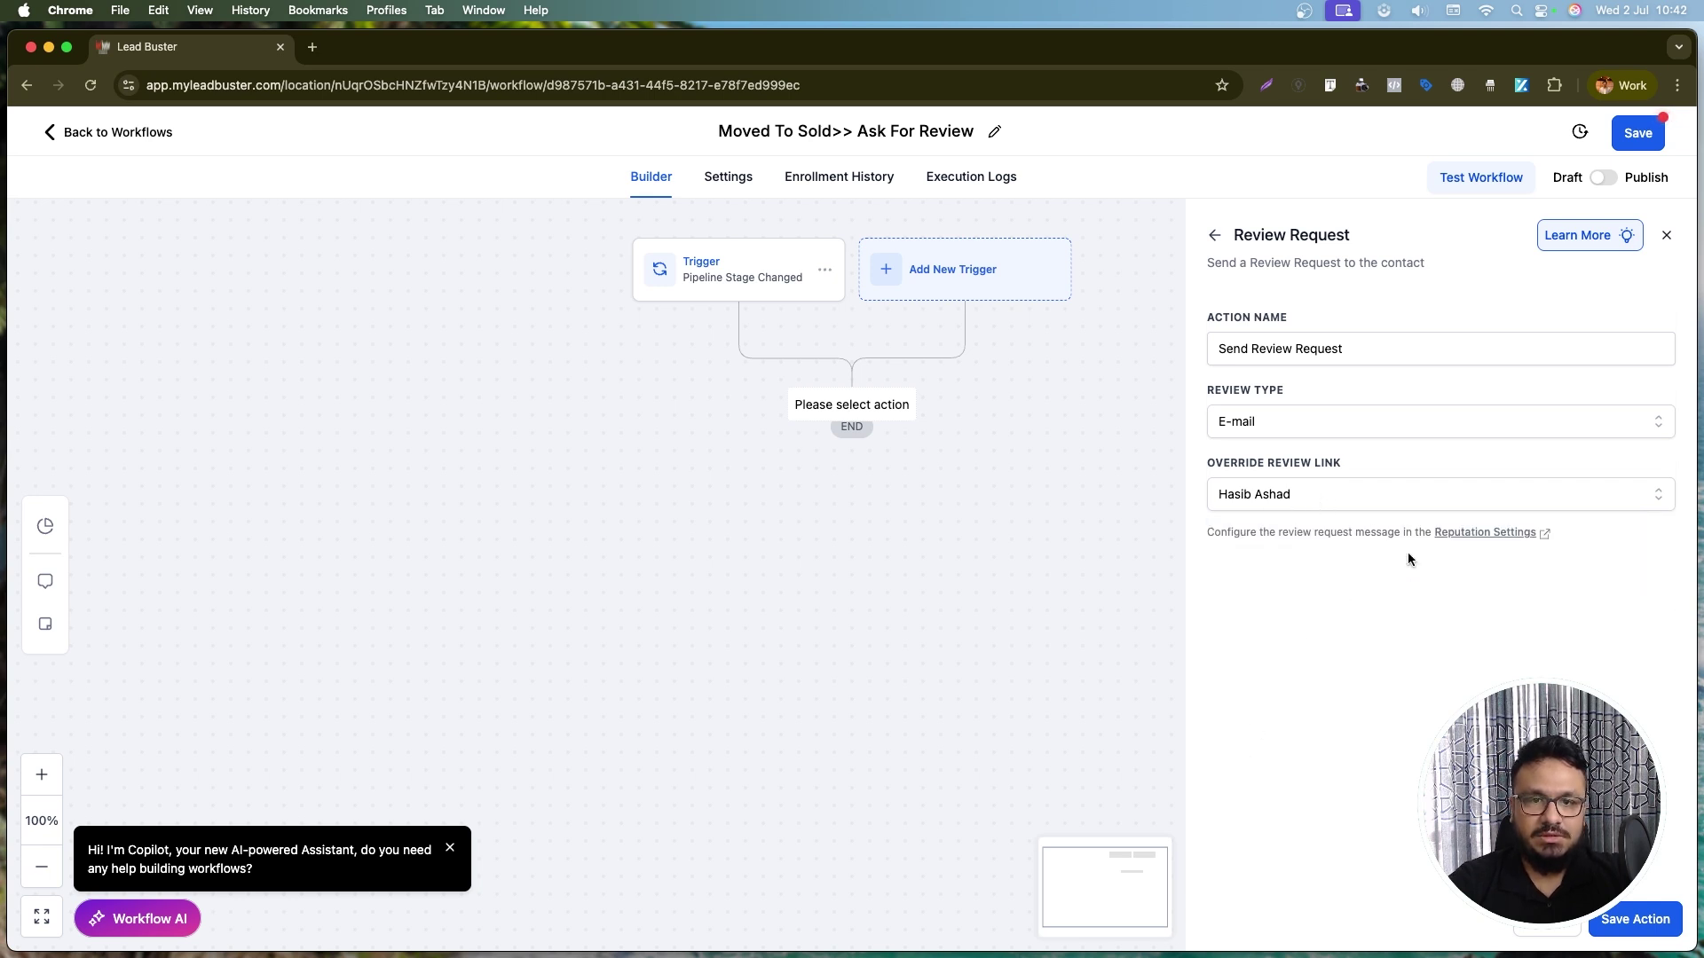
pyautogui.click(1639, 920)
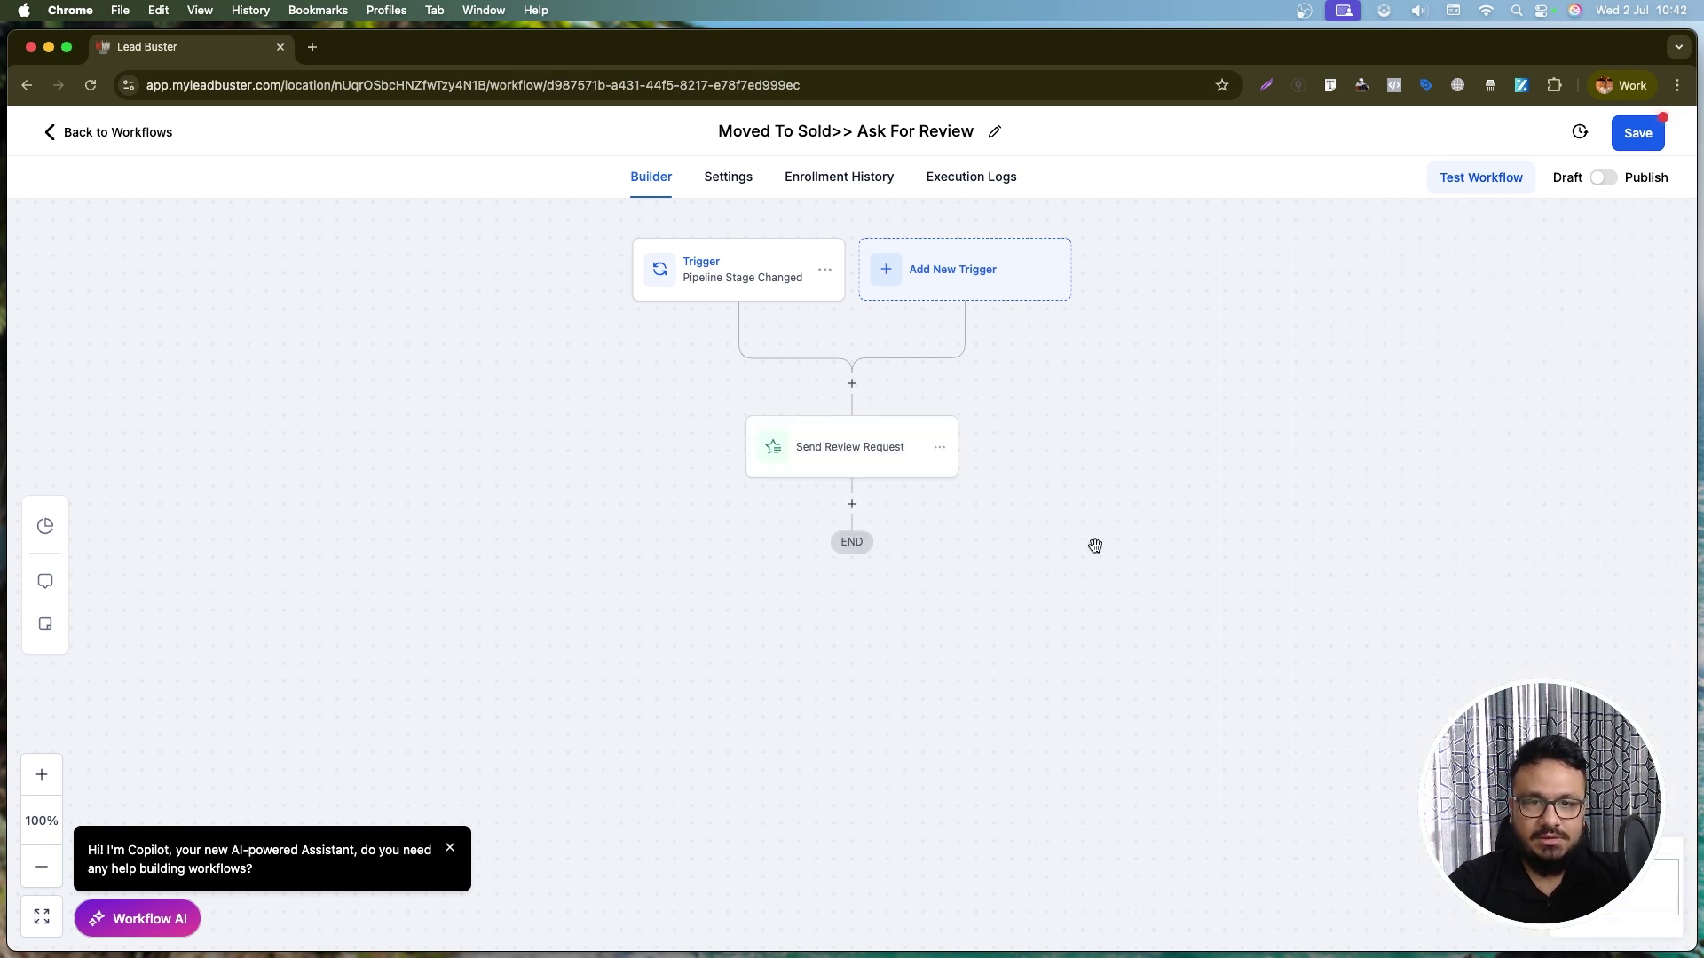
# - Rename the review request action as "Send Review Request Email" and save it
pyautogui.click(857, 466)
pyautogui.click(1378, 346)
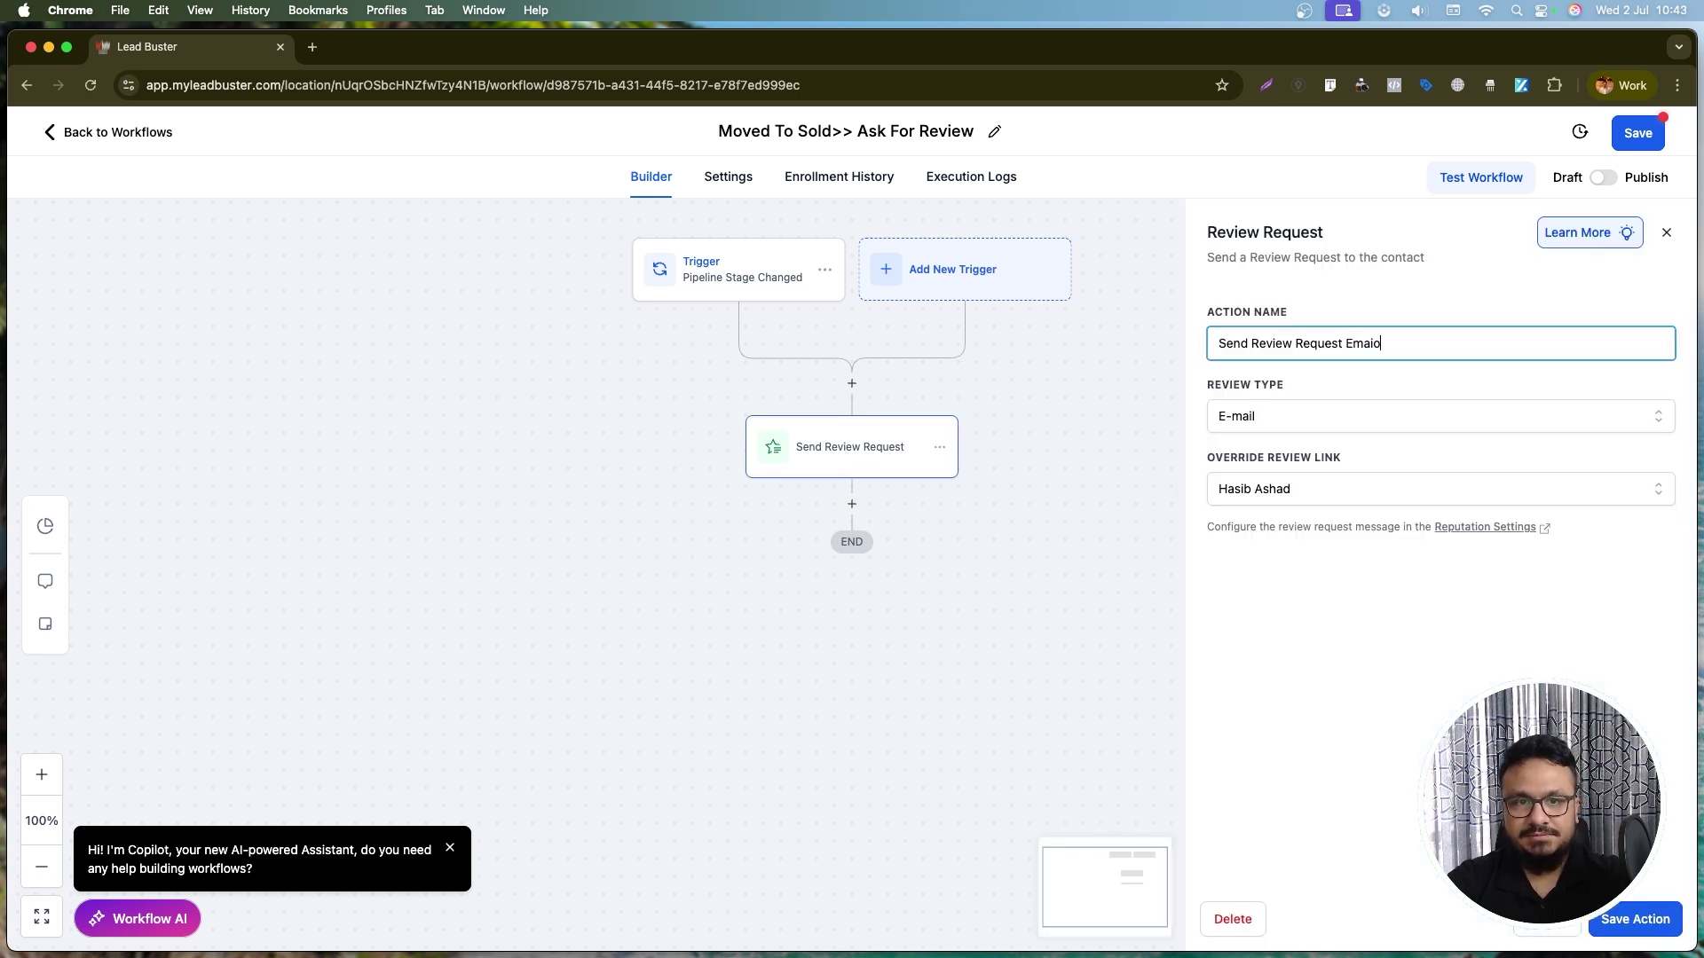
pyautogui.click(1635, 919)
# - Add a Wait action after the email request with a time delay of 10 minutes, name it "Wait 10 minutes", and save it
pyautogui.click(851, 505)
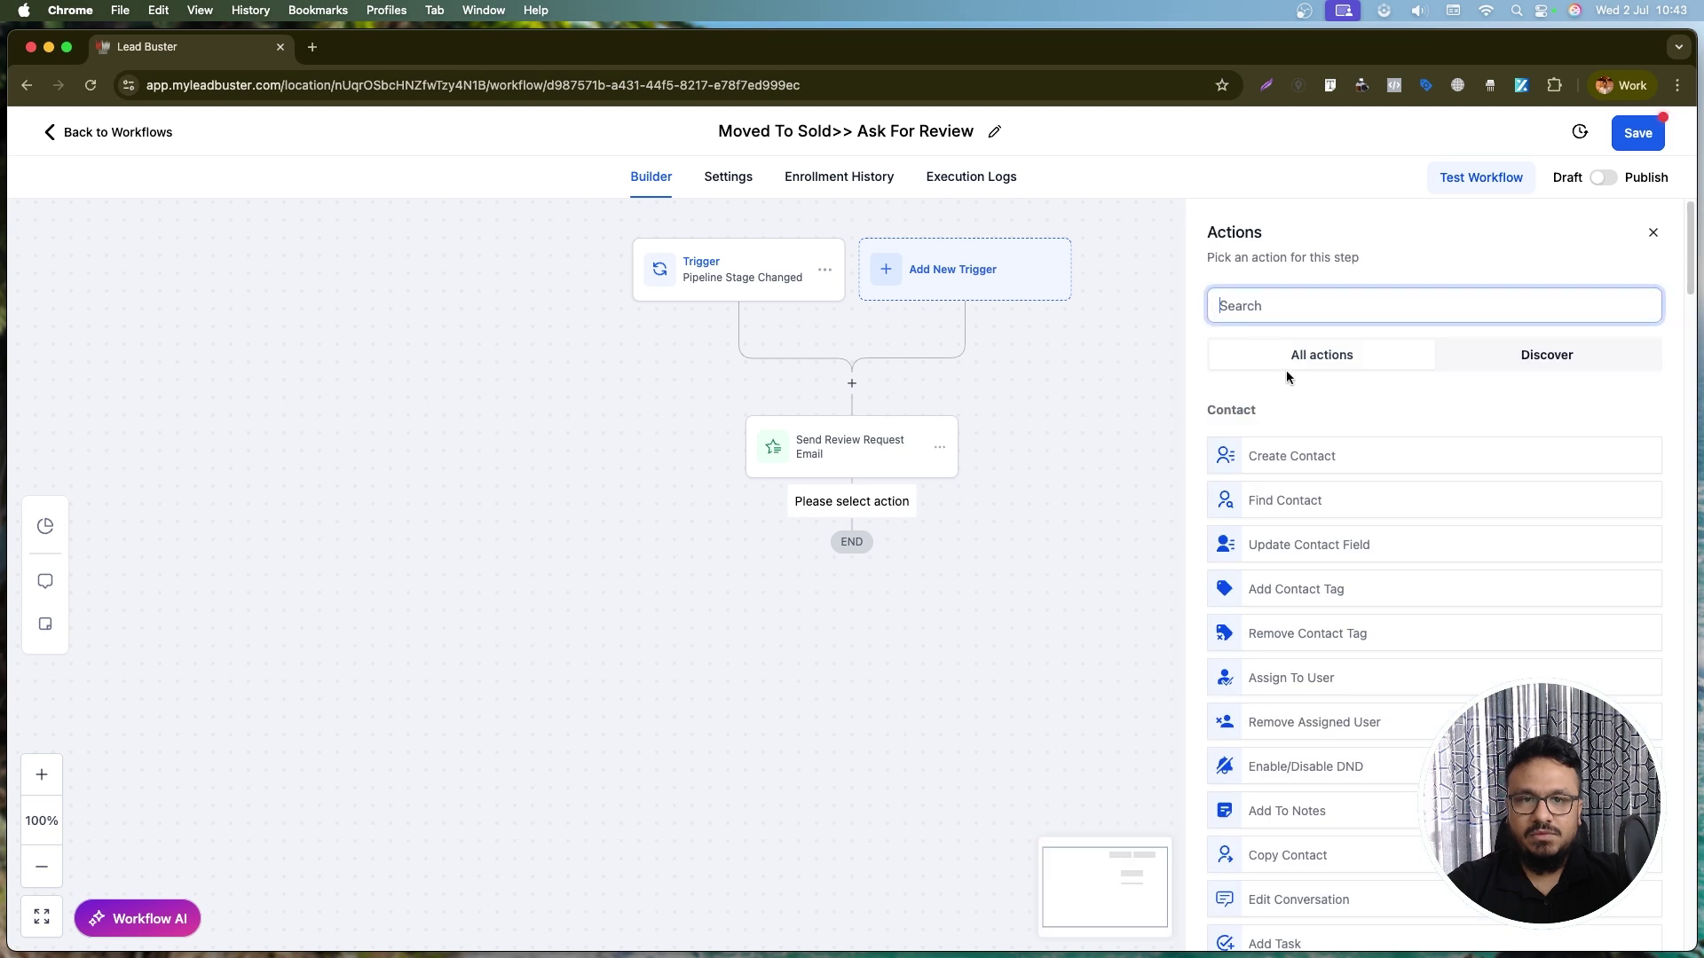
pyautogui.write('w')
pyautogui.press('BackSpace')
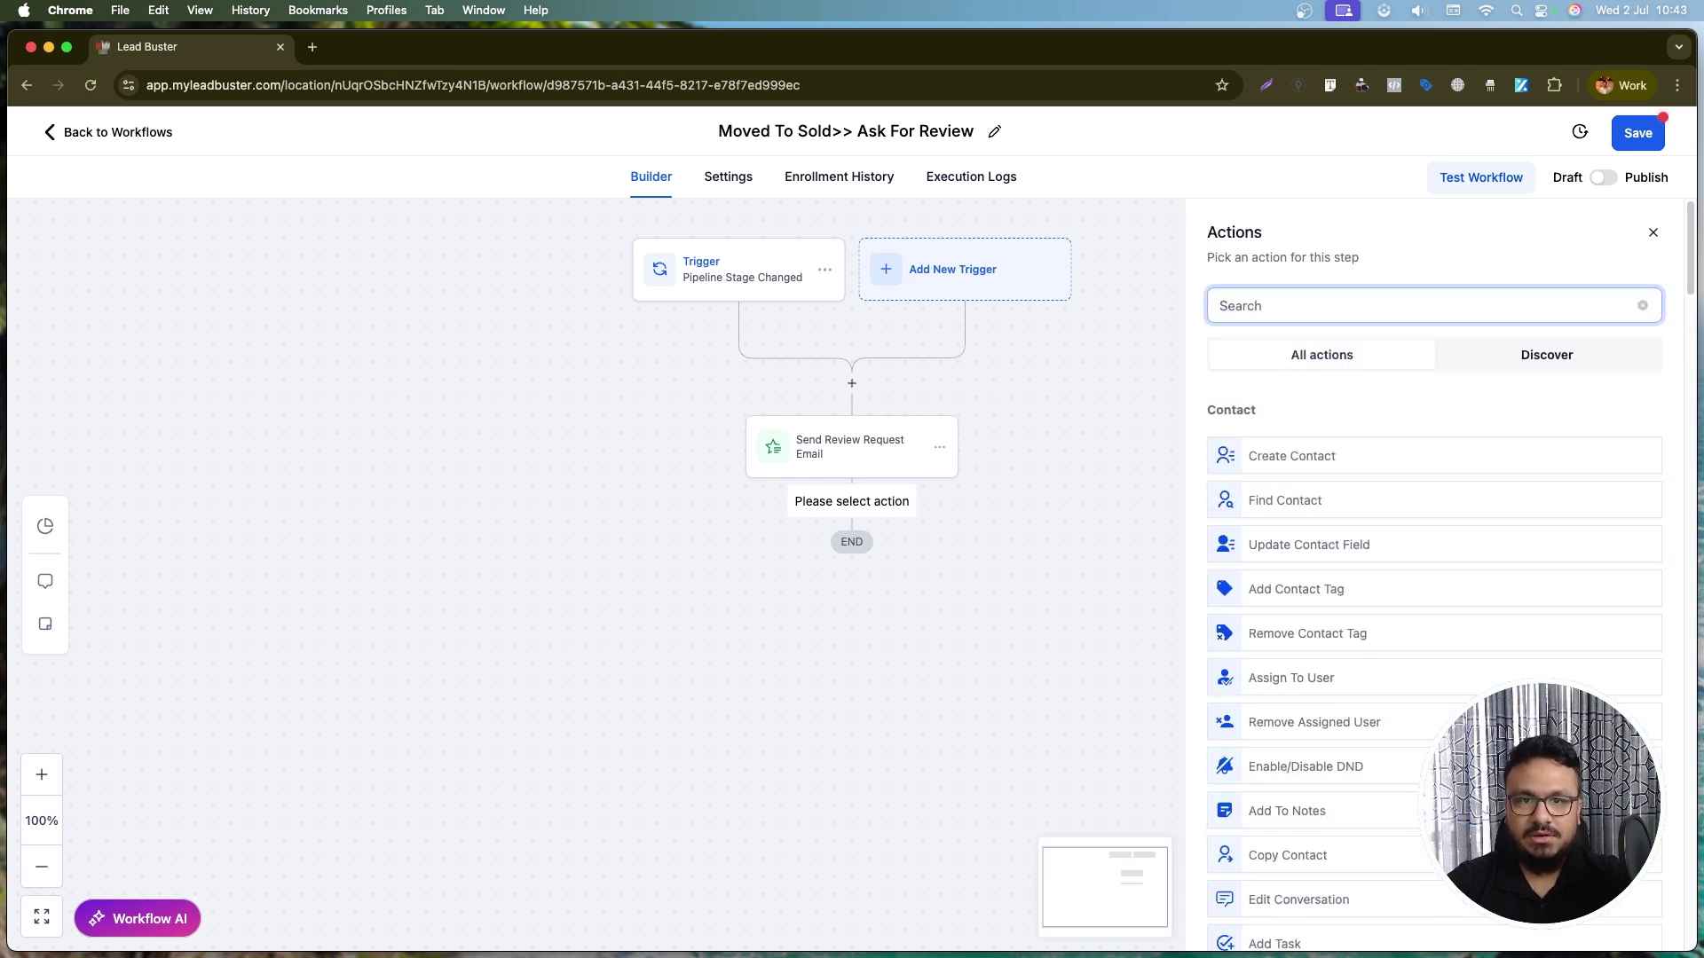
pyautogui.write('wai')
pyautogui.click(1280, 441)
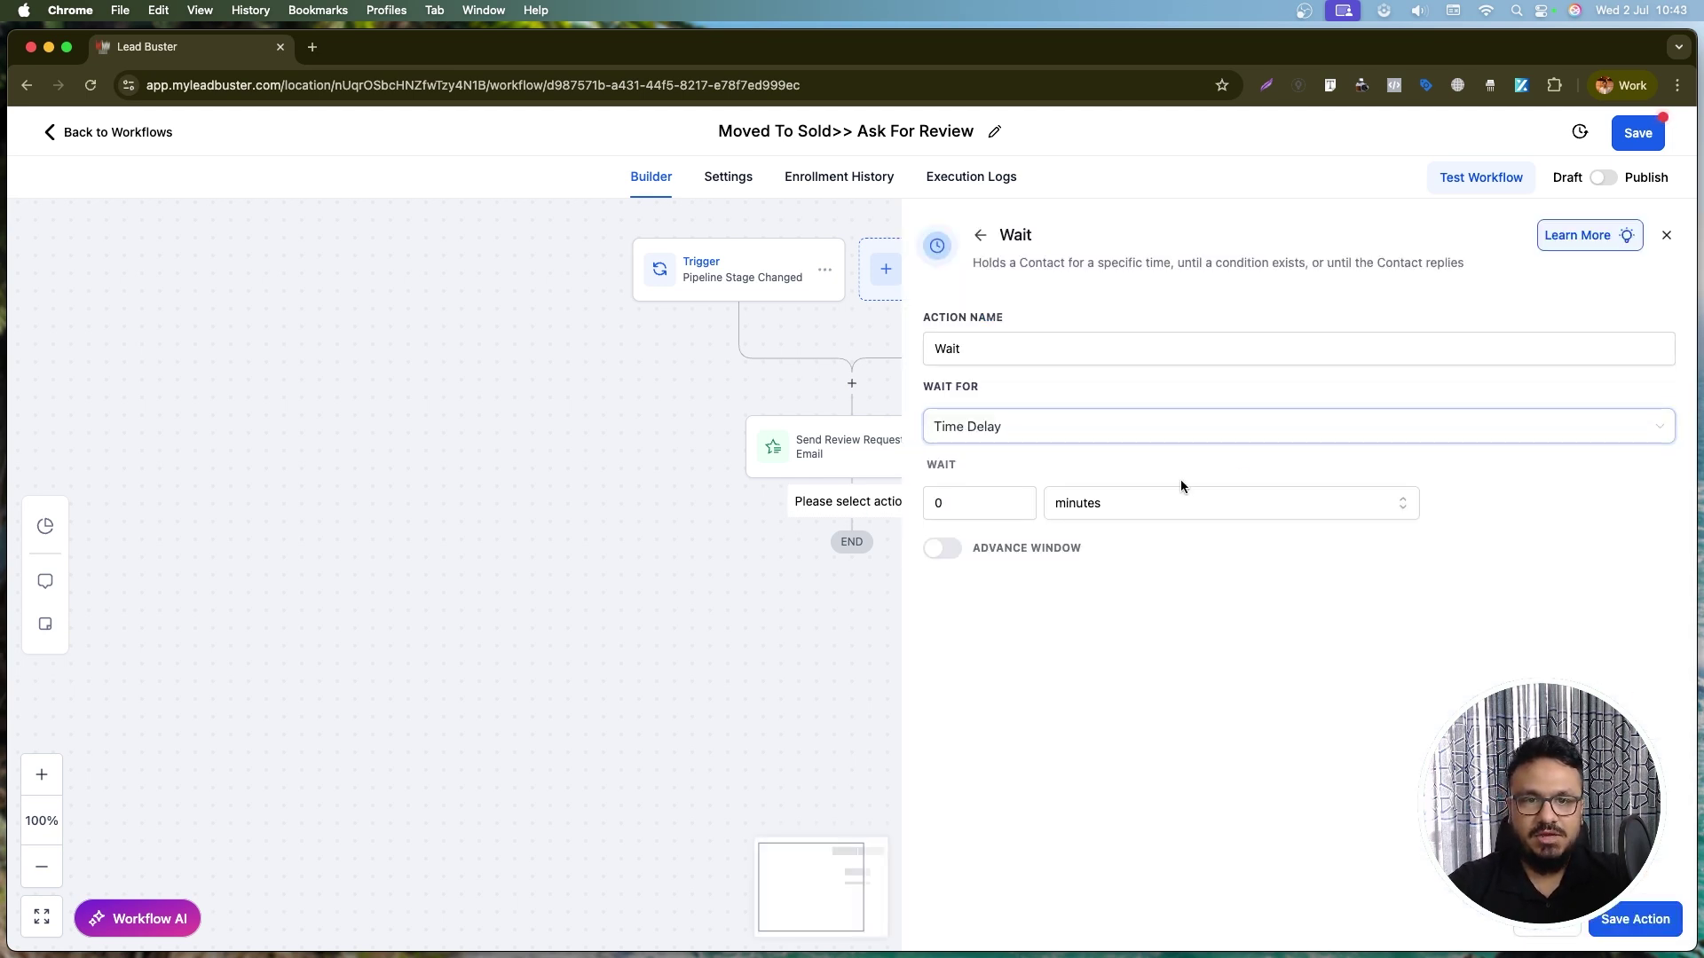
pyautogui.click(940, 505)
pyautogui.write('1')
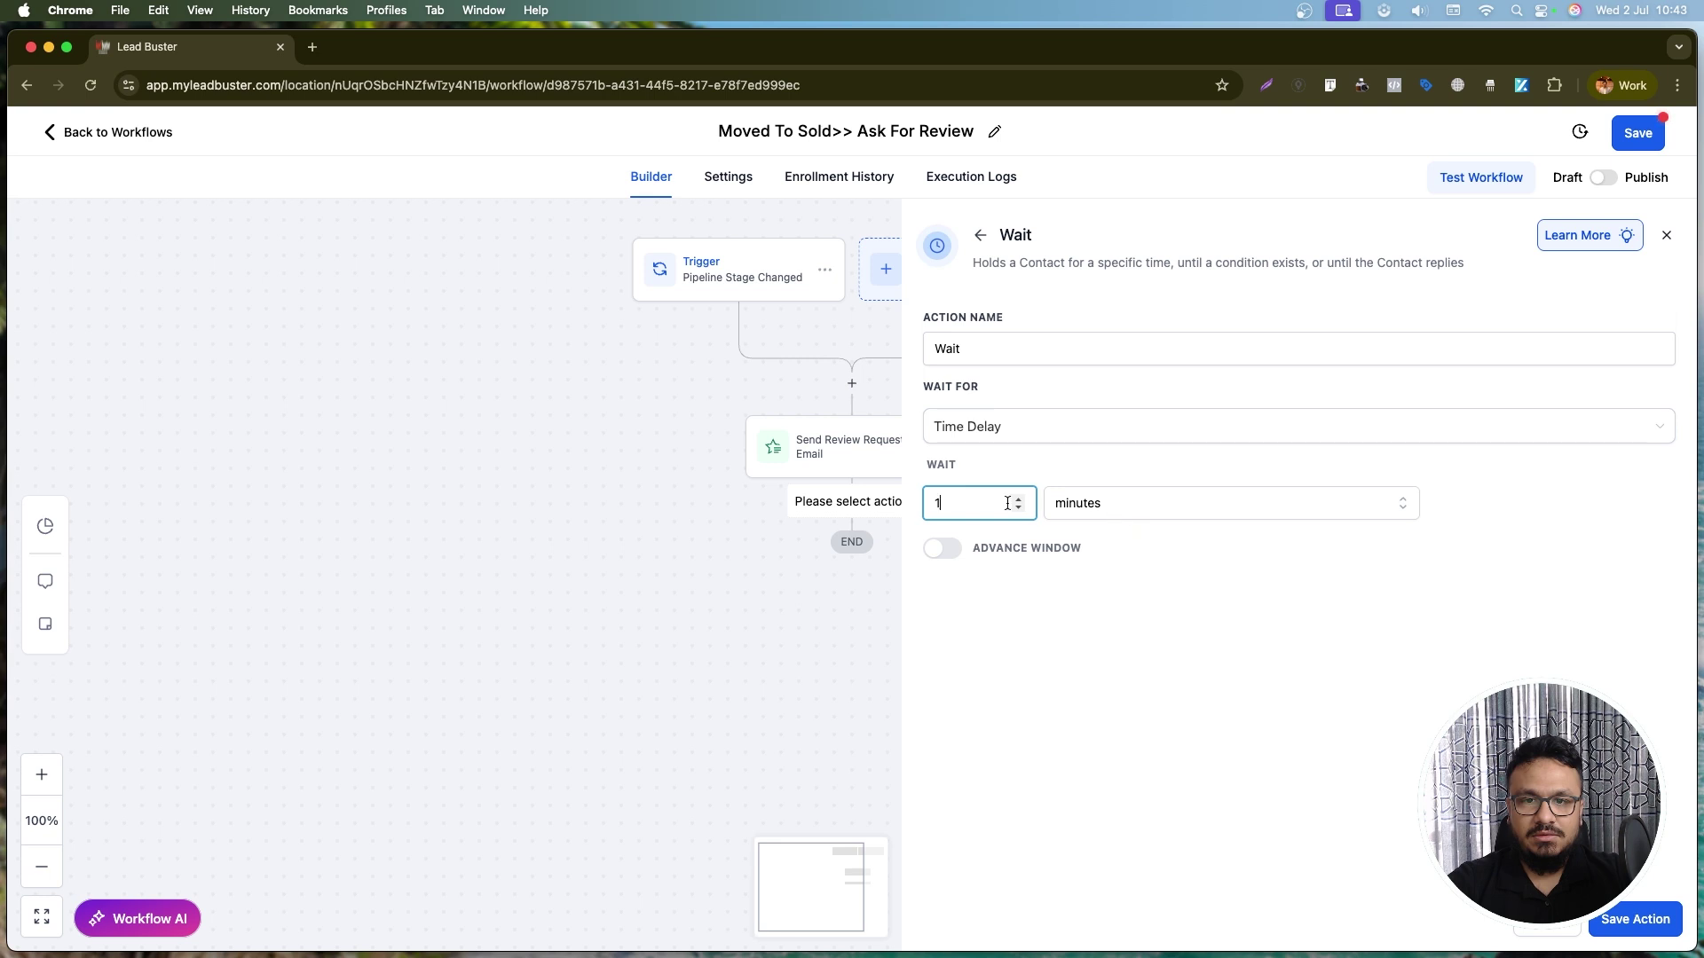
pyautogui.click(1034, 357)
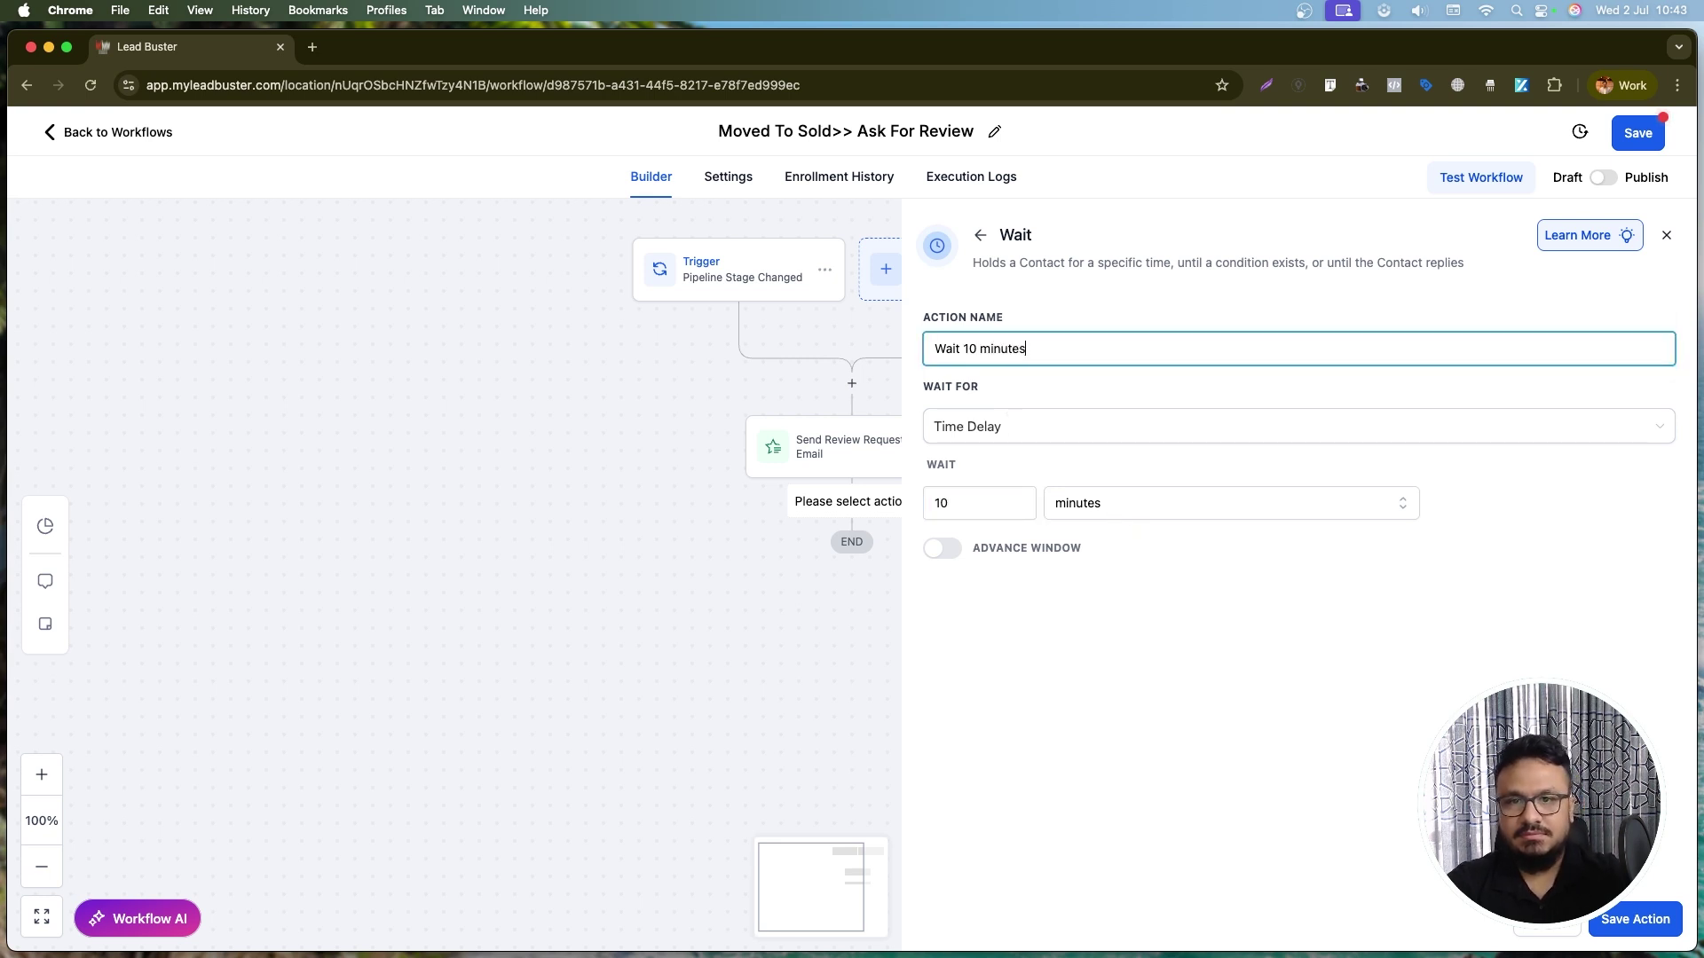
pyautogui.click(1636, 919)
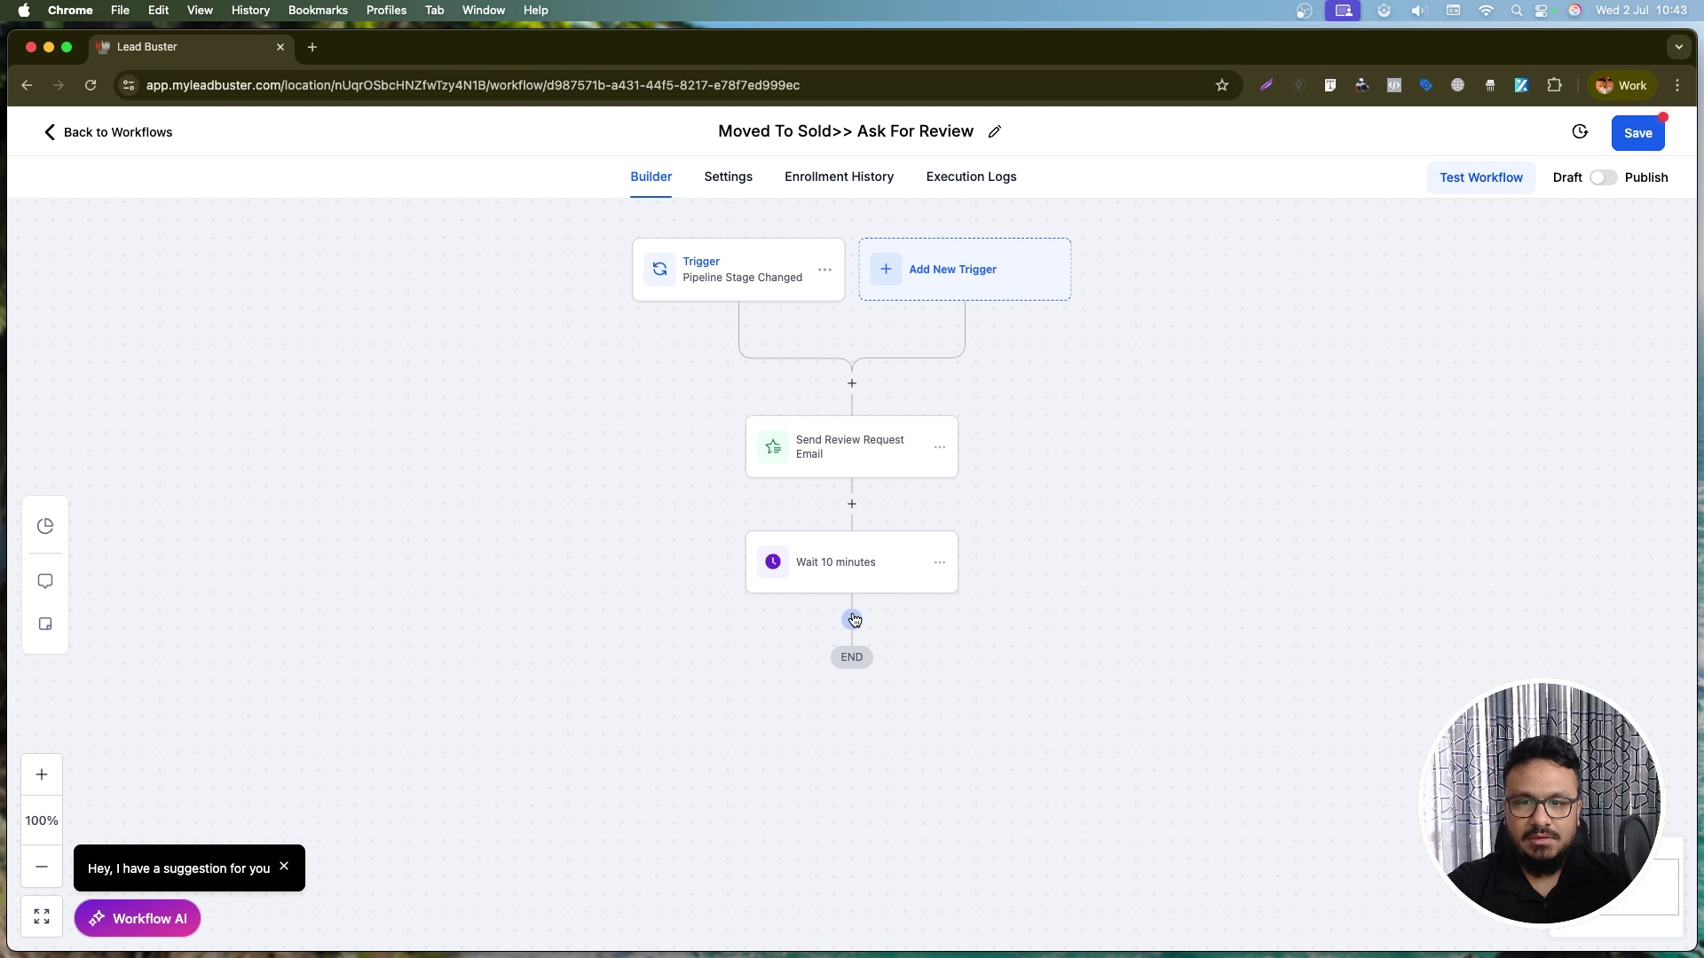
# - Add a Send Review Request action after the 10-minute wait and set its review type to SMS
pyautogui.click(851, 616)
pyautogui.write('review')
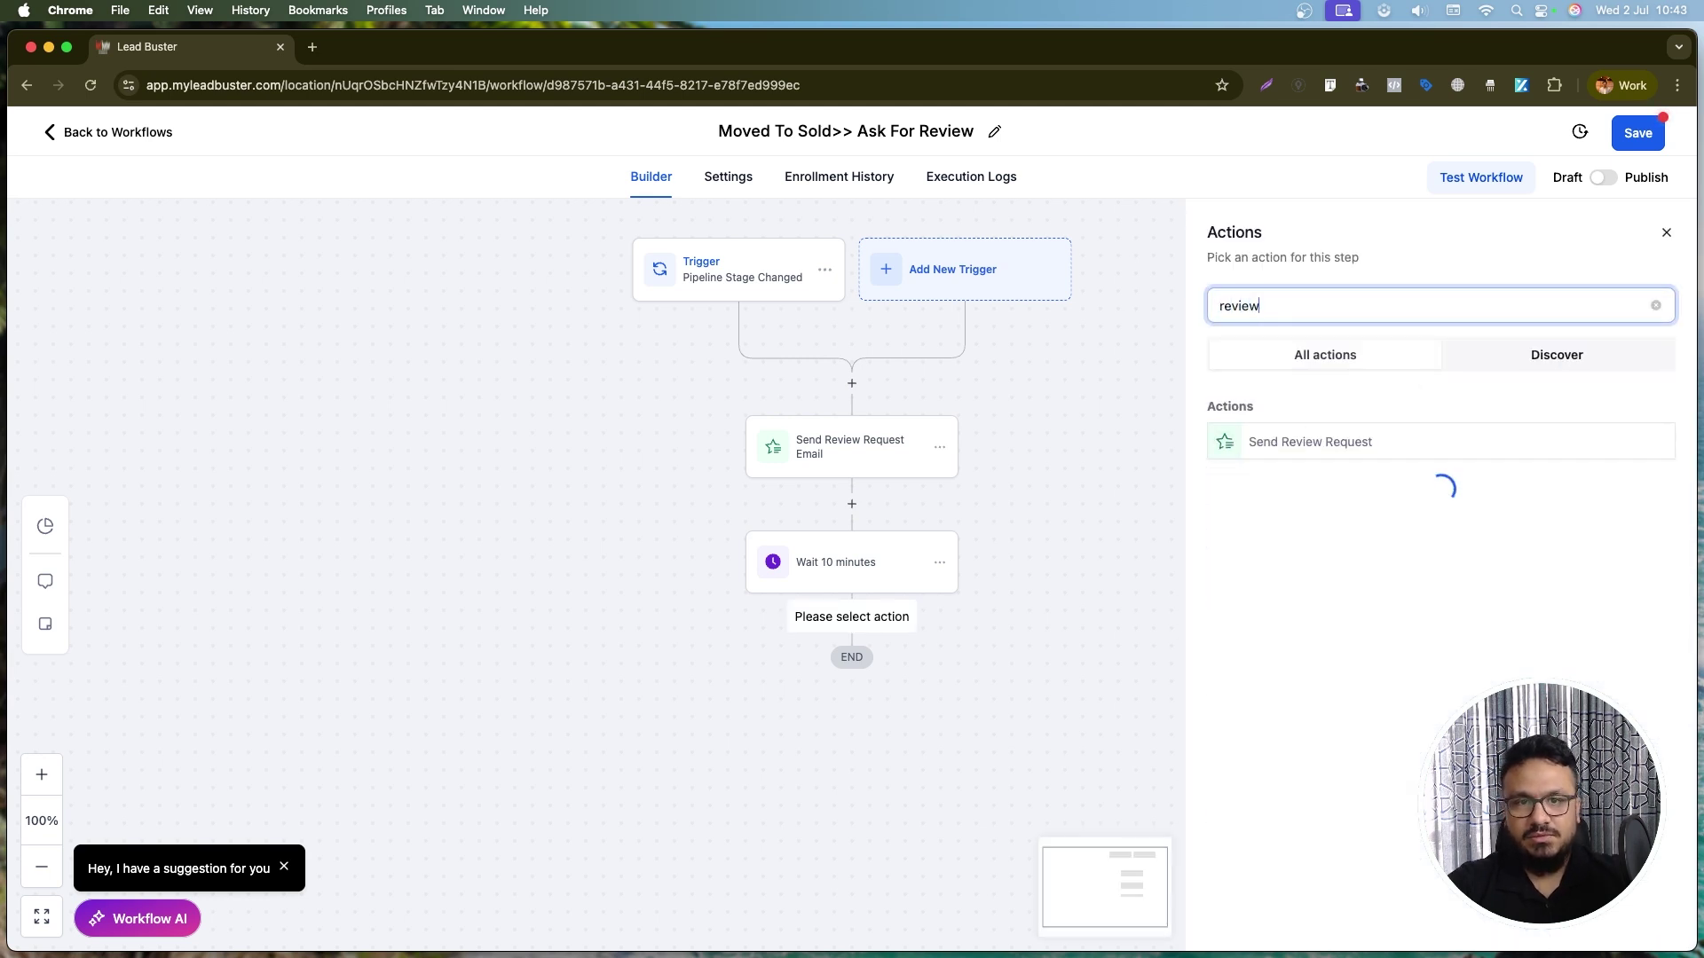
pyautogui.click(1381, 428)
pyautogui.click(1249, 438)
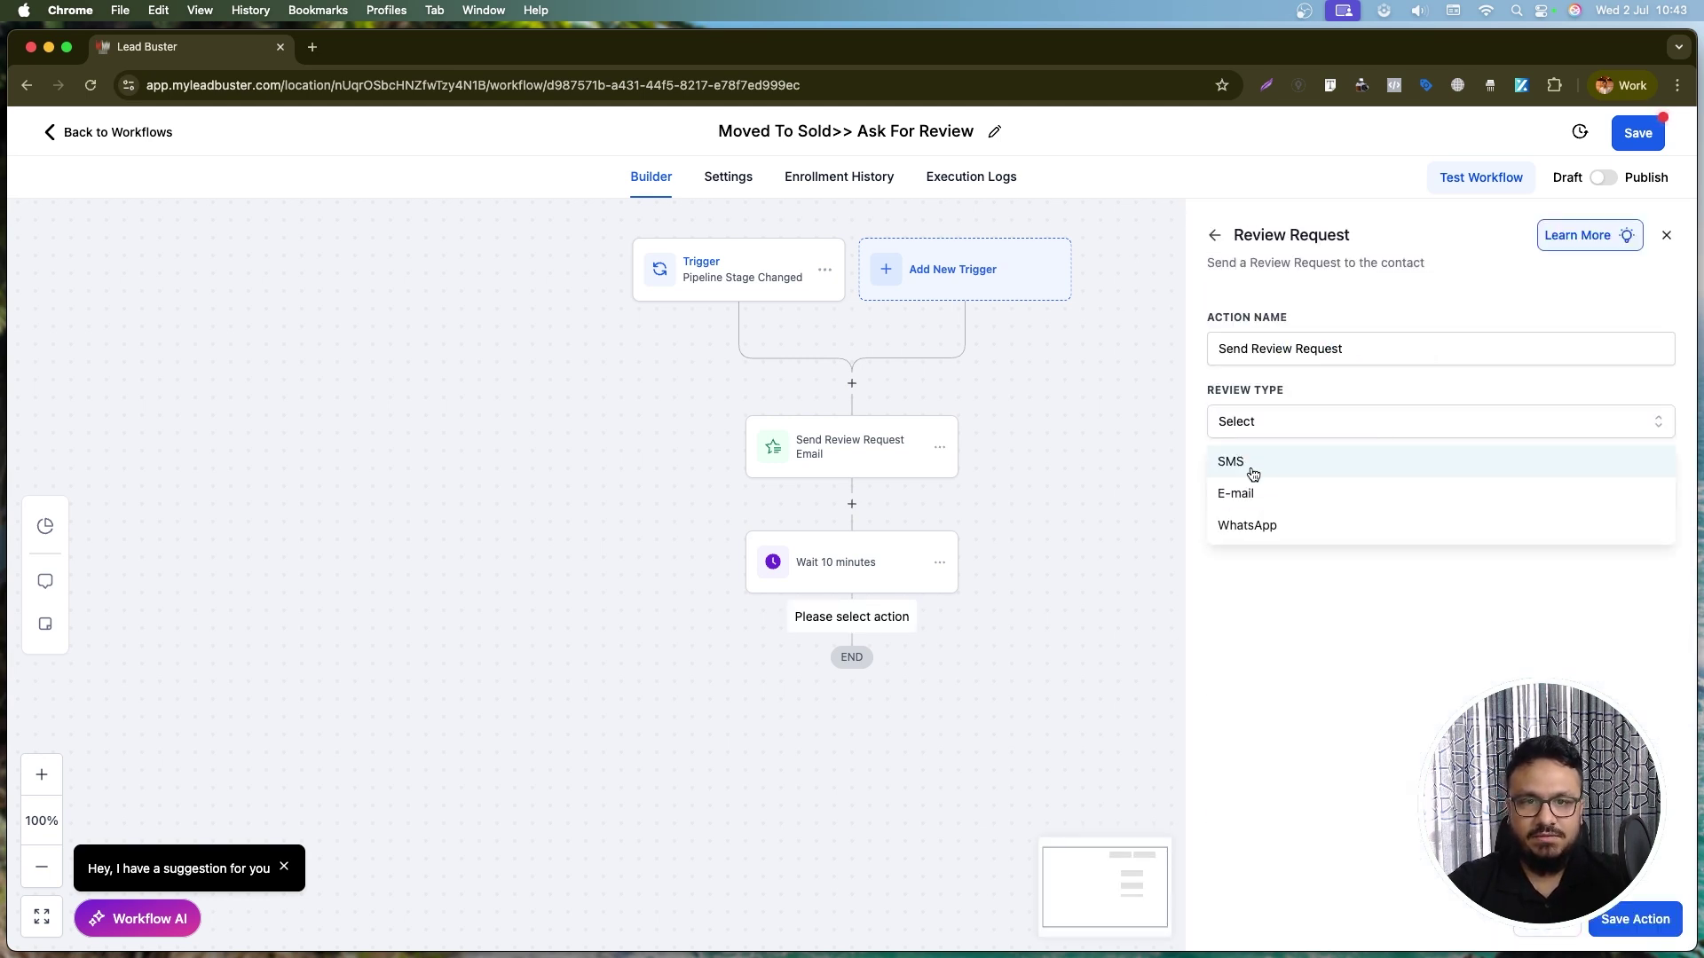
pyautogui.click(1249, 460)
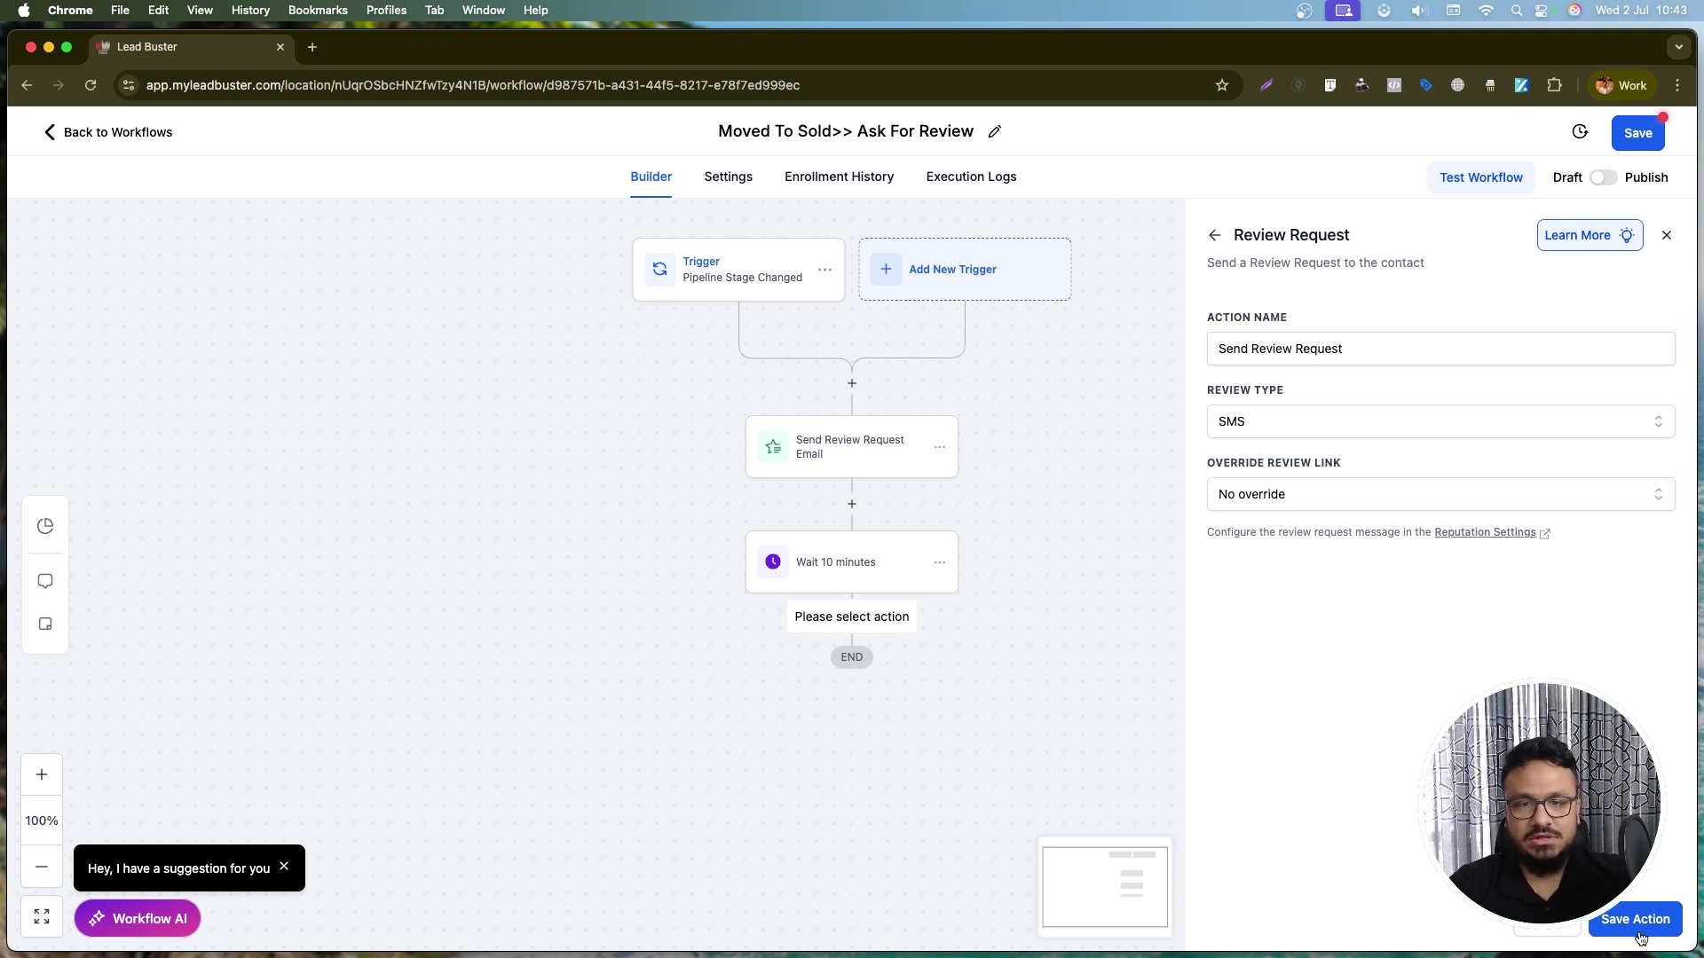
# - Set the SMS request's override review link to the profile listed under a person's name, save the action, and publish the workflow
pyautogui.click(1342, 507)
pyautogui.click(1278, 561)
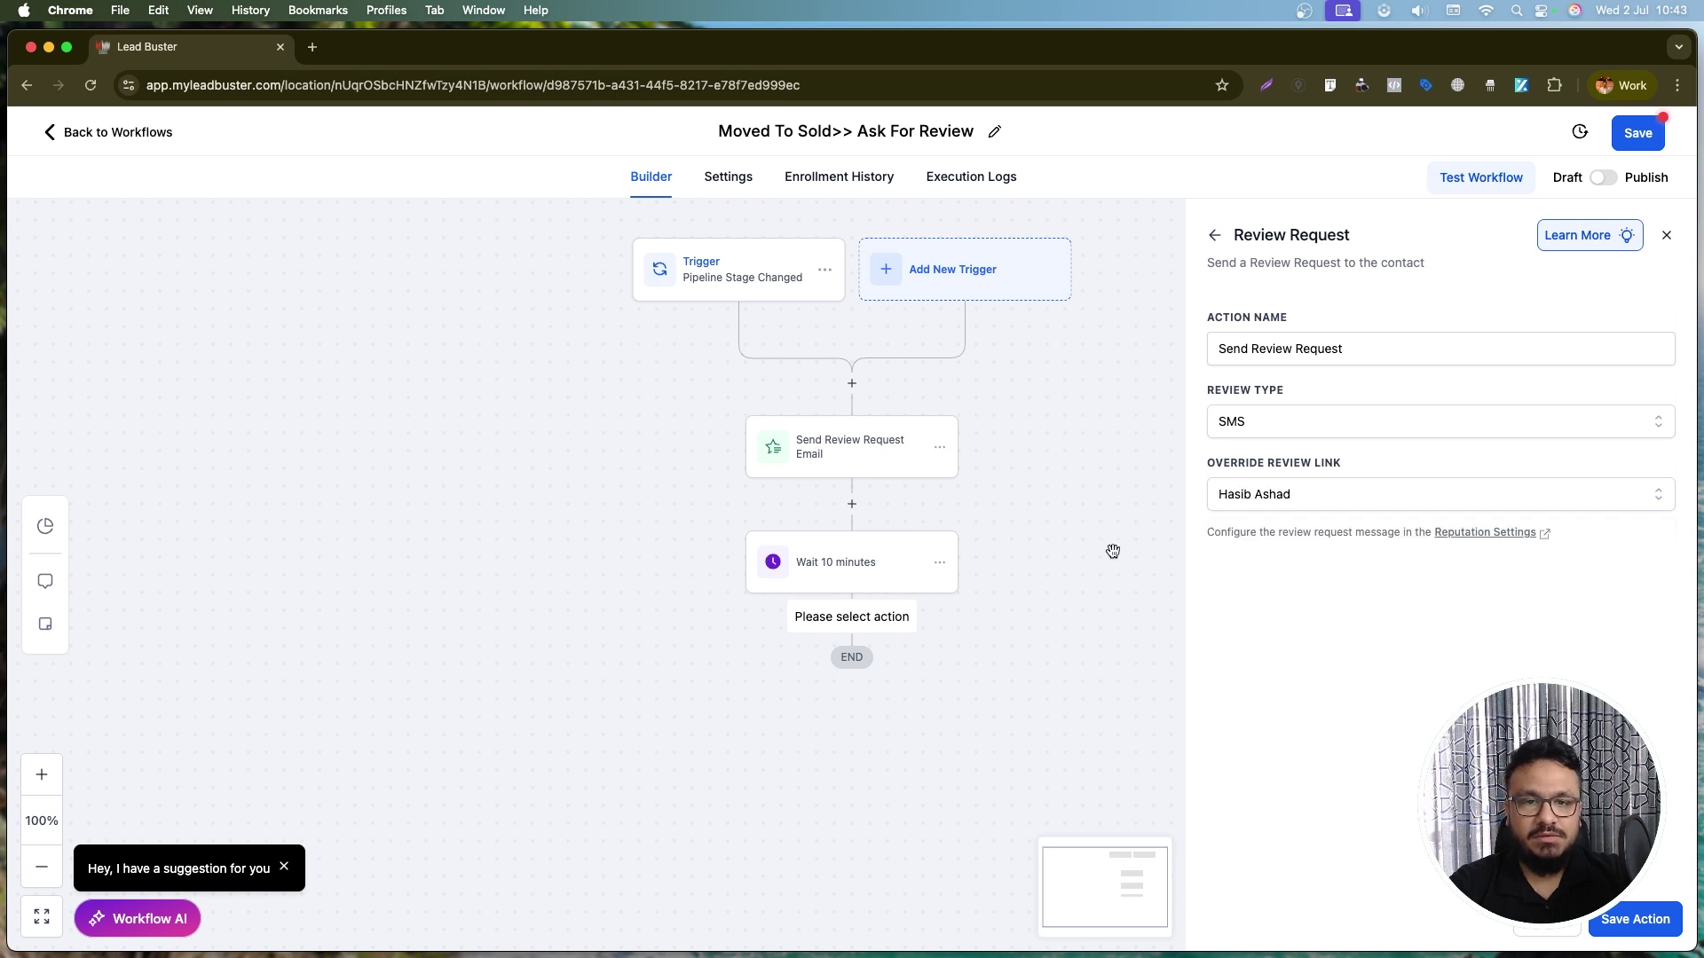
pyautogui.click(1619, 914)
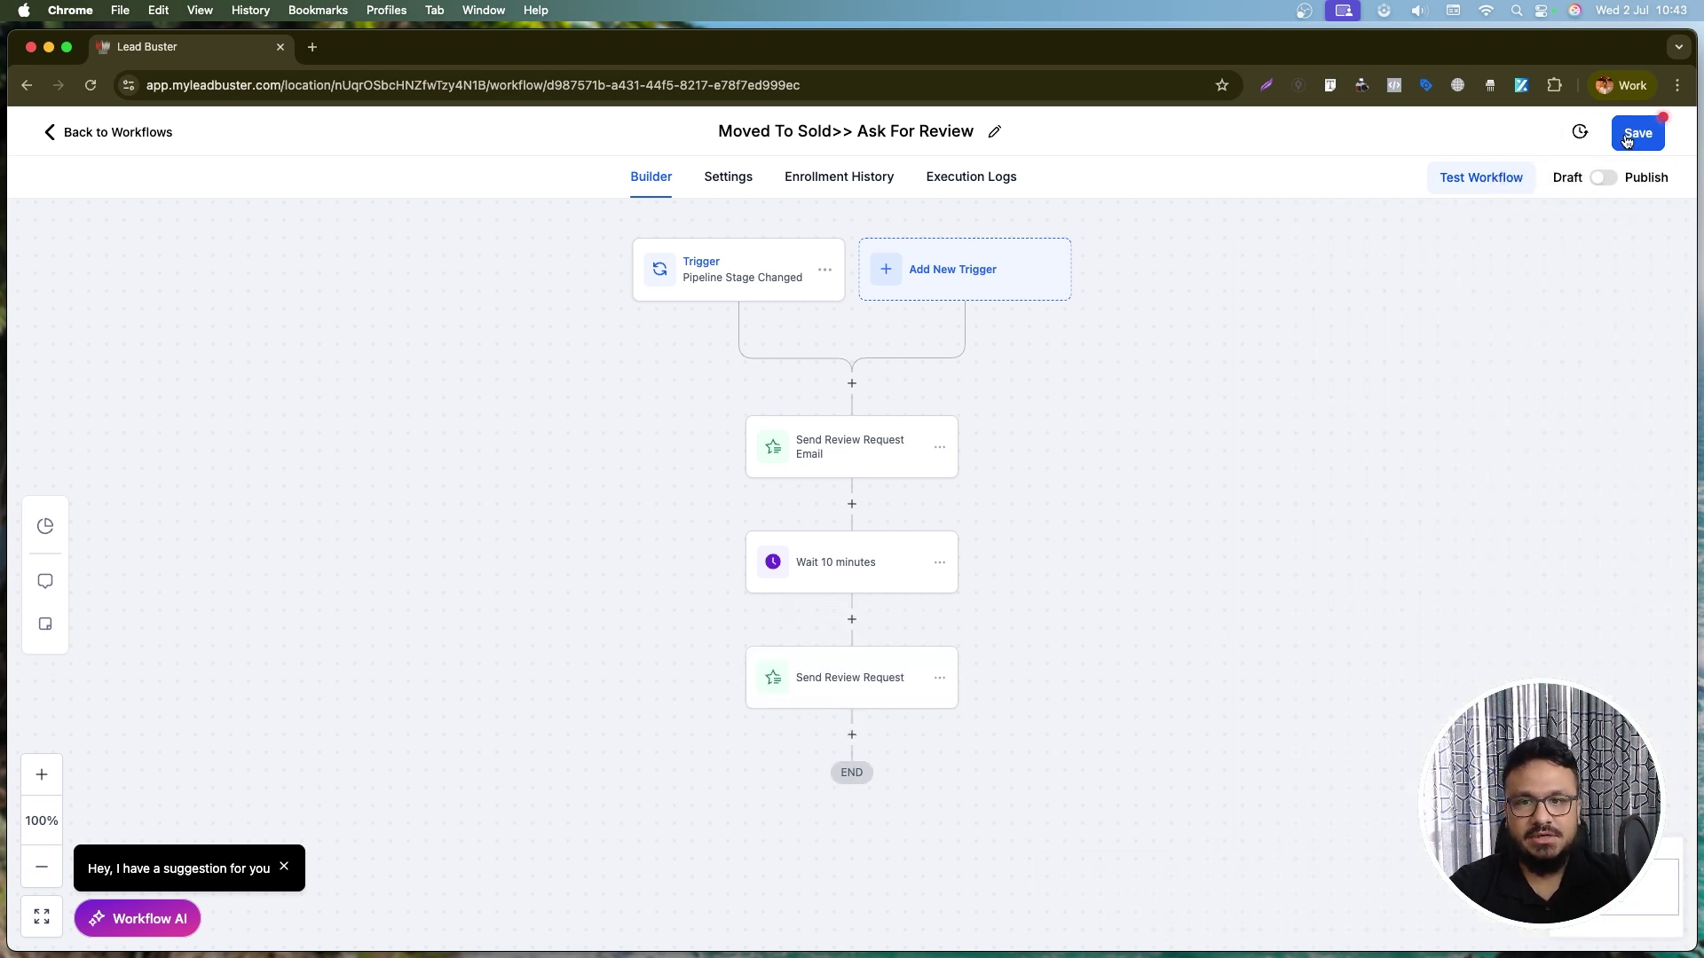
pyautogui.click(1602, 181)
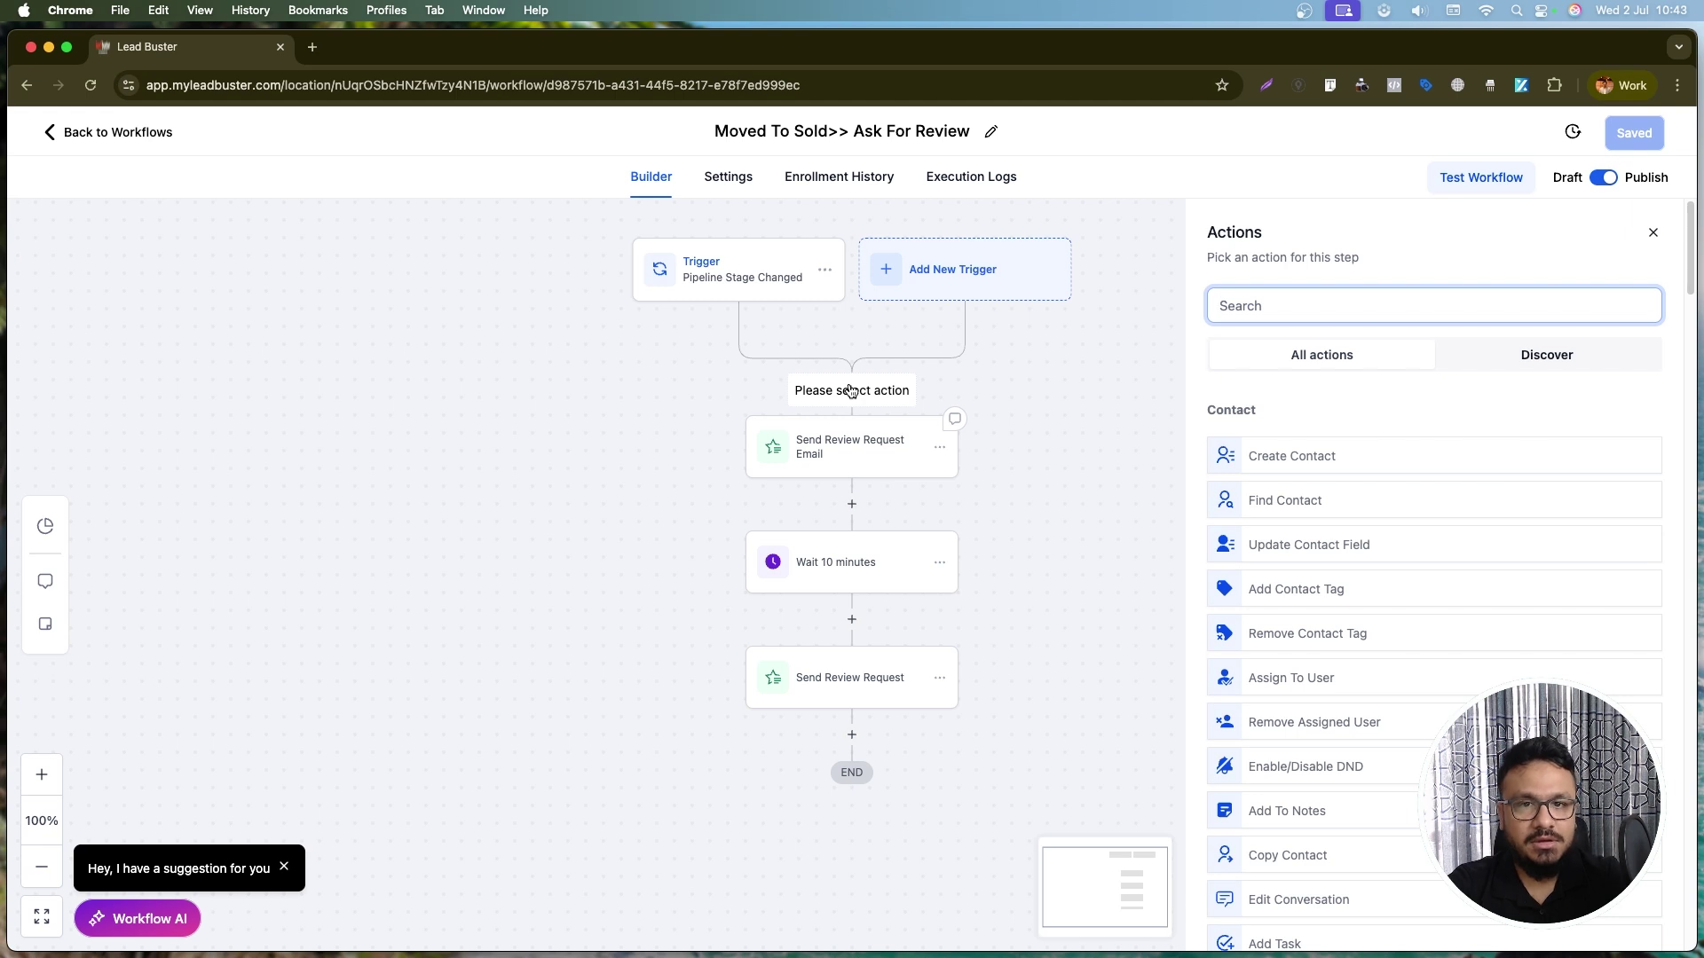
# - Add a Wait action before the email review request with a time delay of 14 days
pyautogui.write('wai')
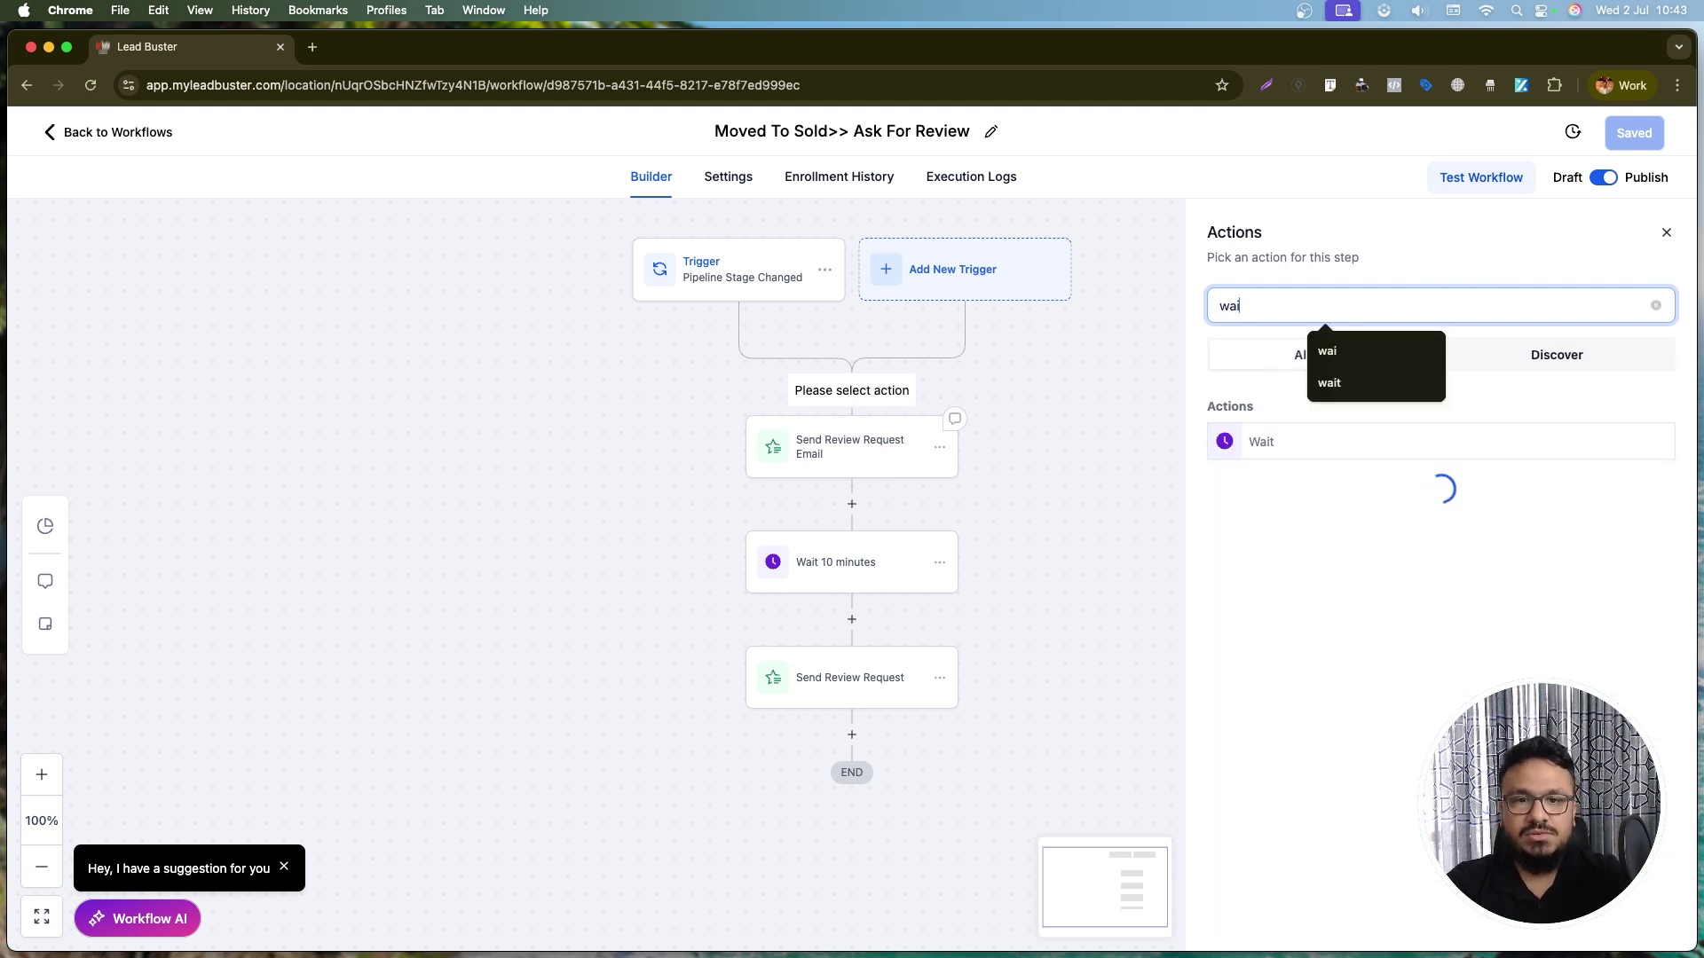
pyautogui.click(1265, 455)
pyautogui.click(947, 499)
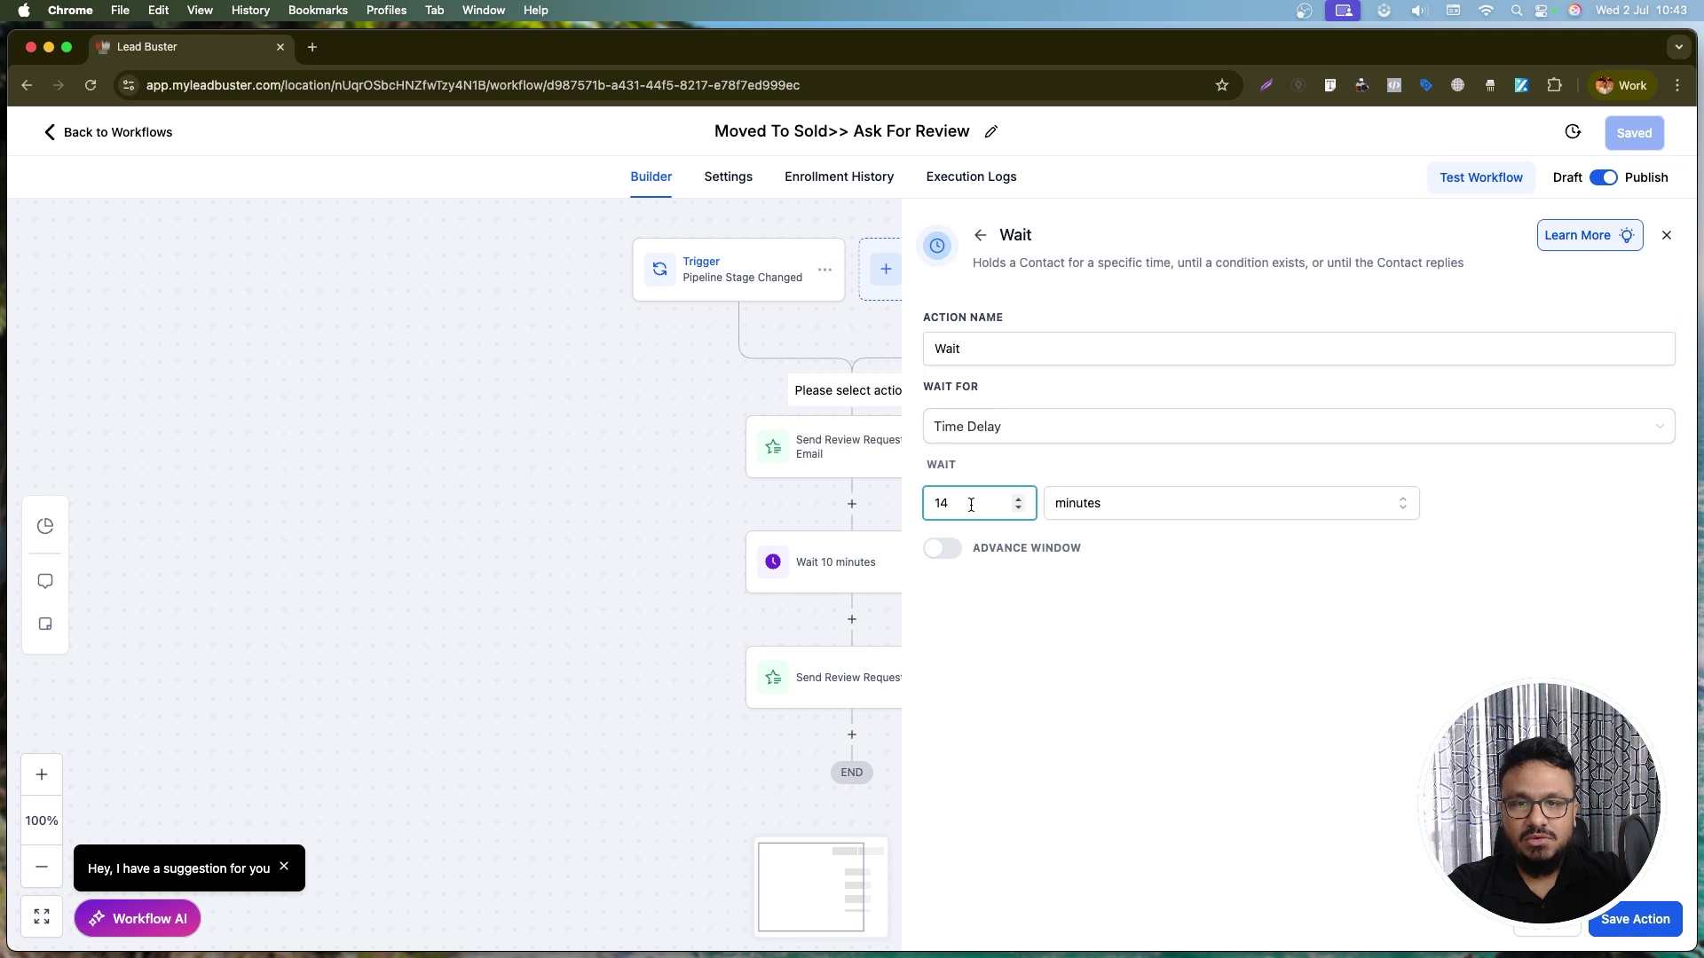
pyautogui.click(1127, 511)
pyautogui.click(1126, 609)
# - Name the new wait action "Wait 14 days" and save it
pyautogui.click(996, 337)
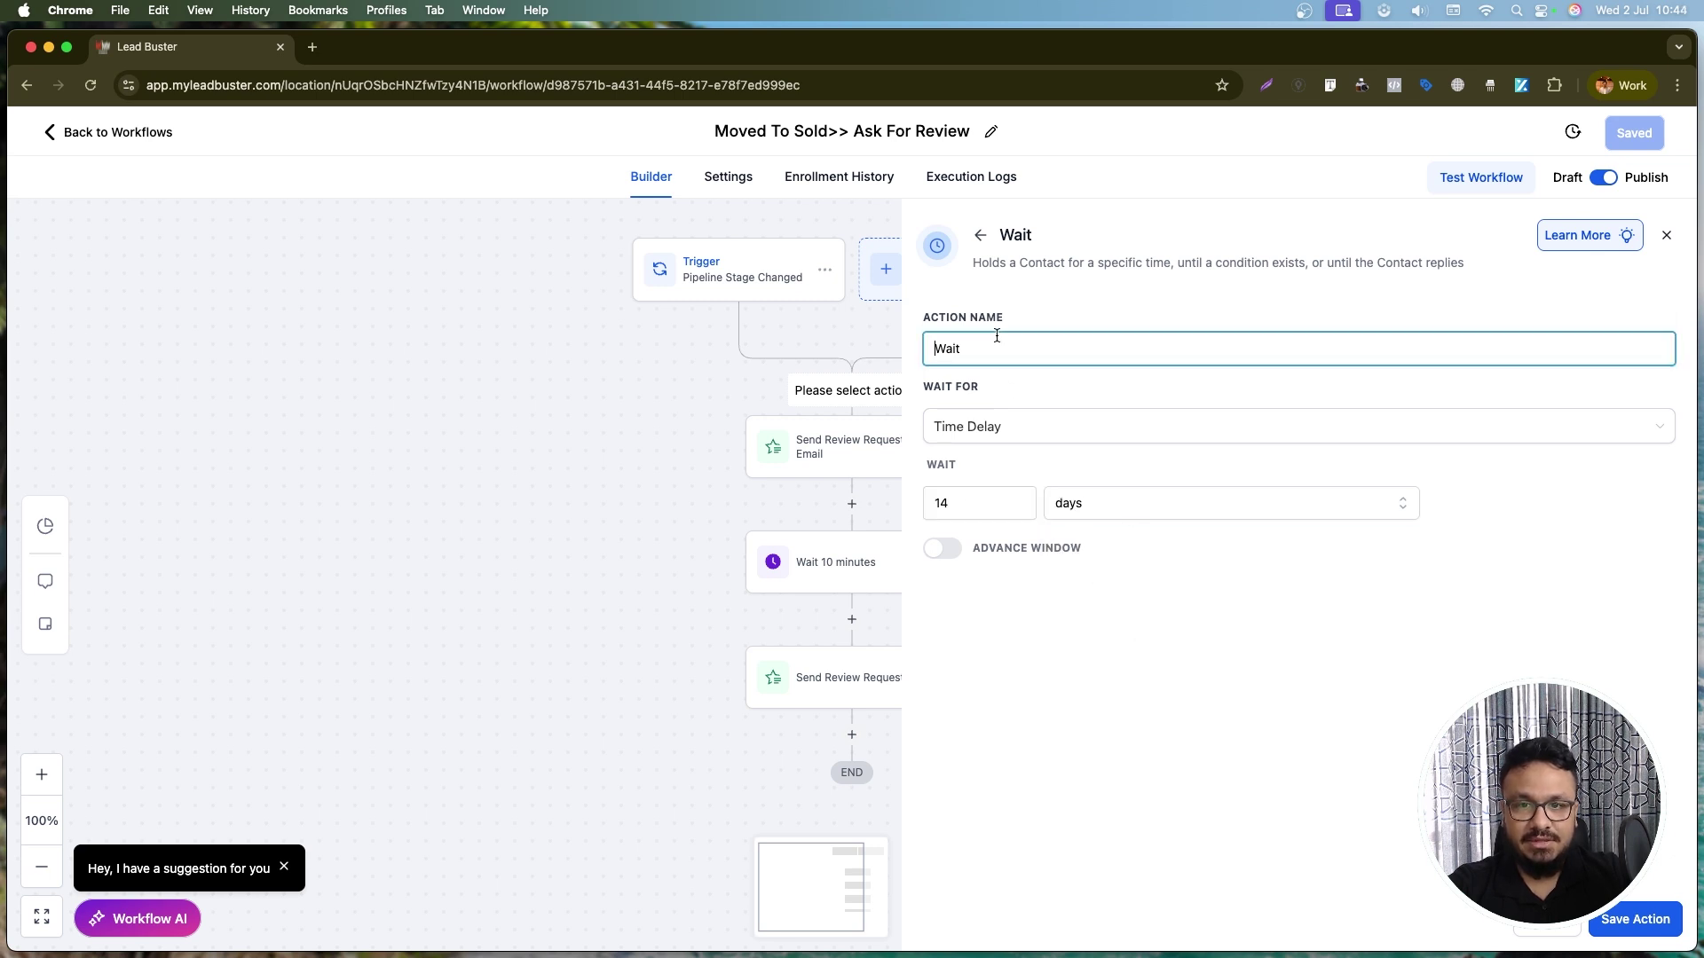
pyautogui.doubleClick(996, 336)
pyautogui.write('Wait')
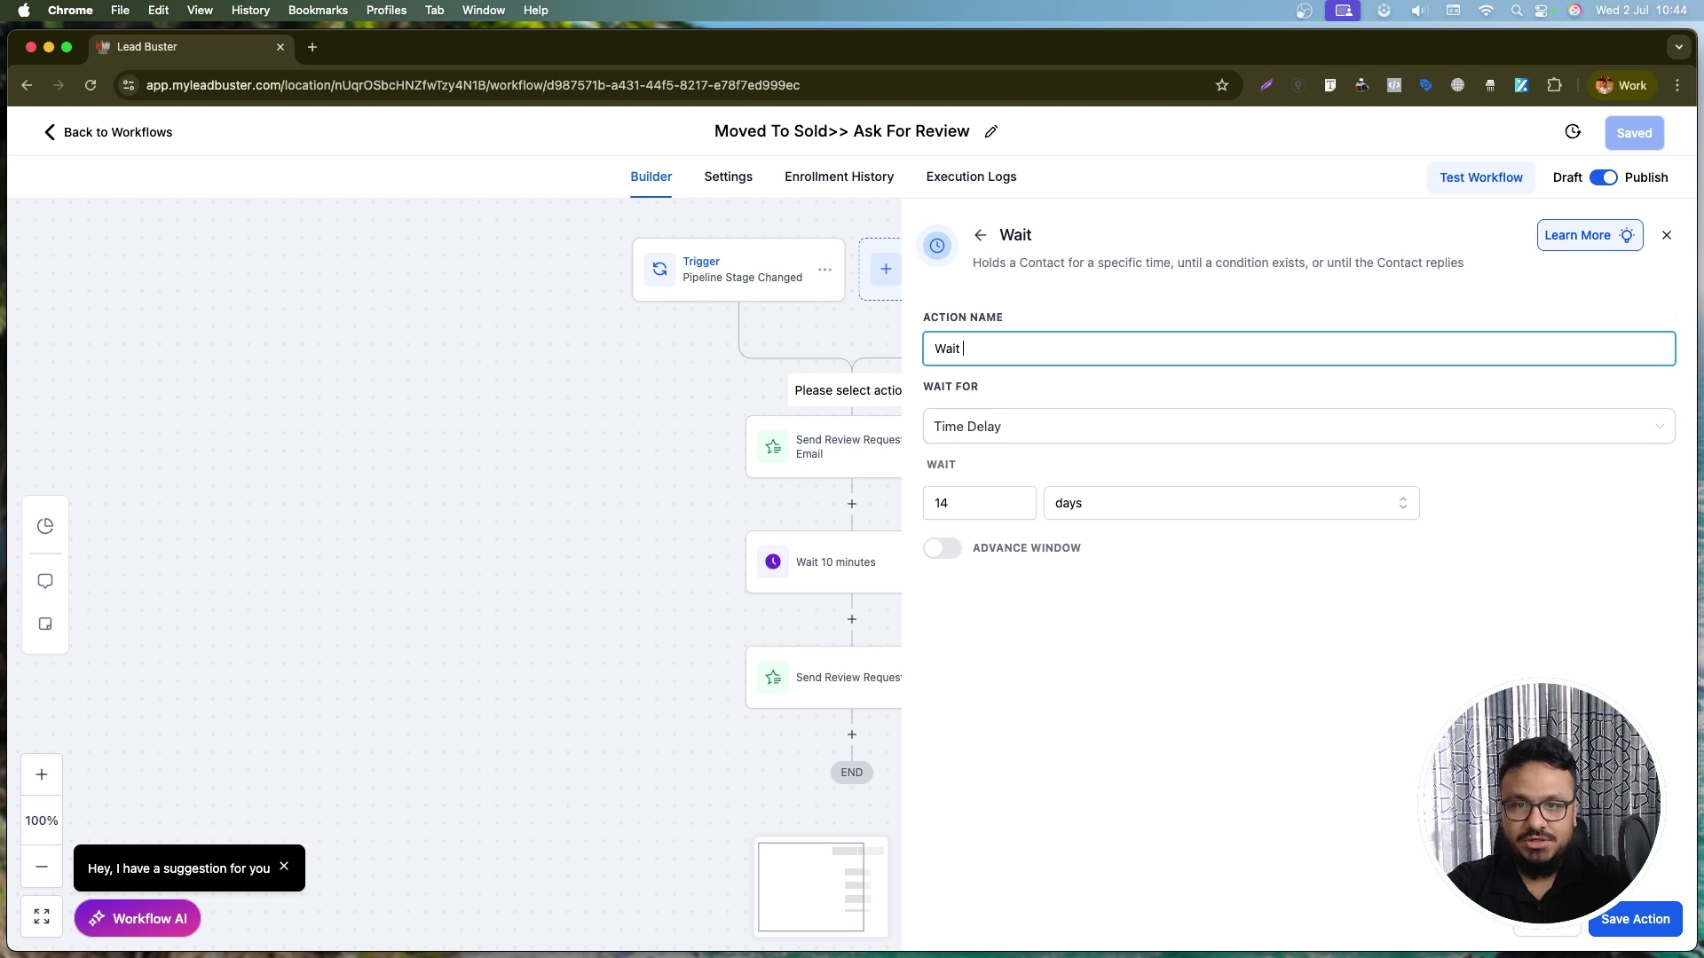
pyautogui.write(' 14 days')
pyautogui.click(1627, 920)
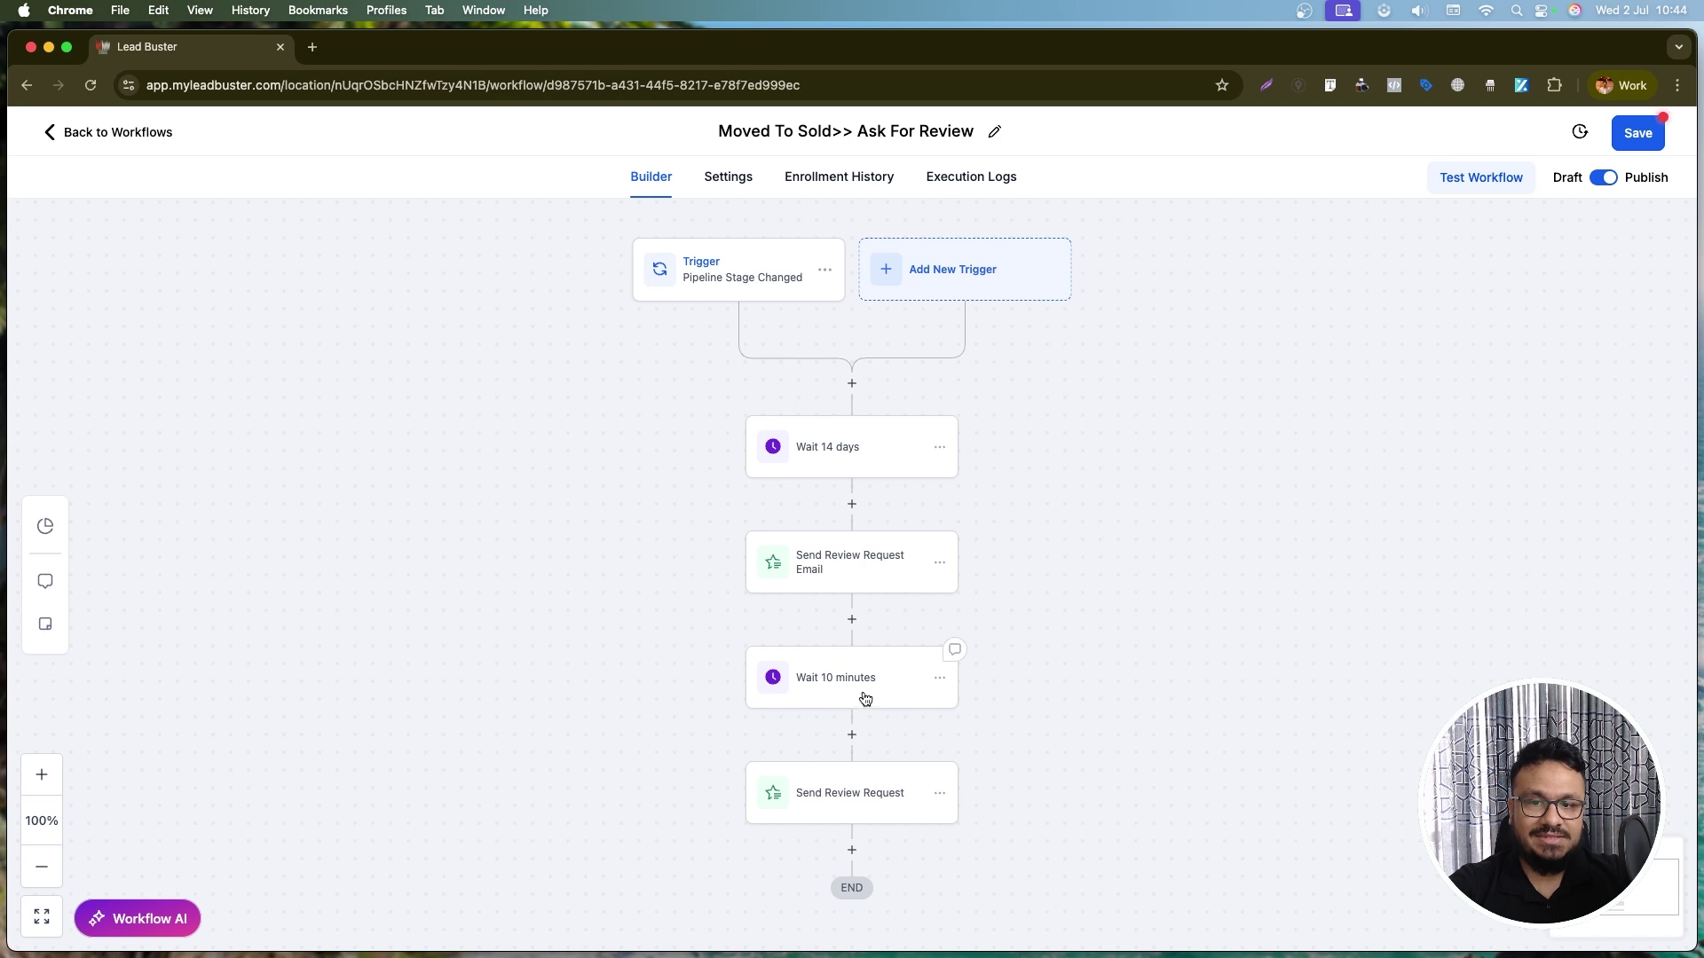
# - Rename the last review request action as "Send Review Request SMS" and save both the action and the workflow
pyautogui.click(860, 803)
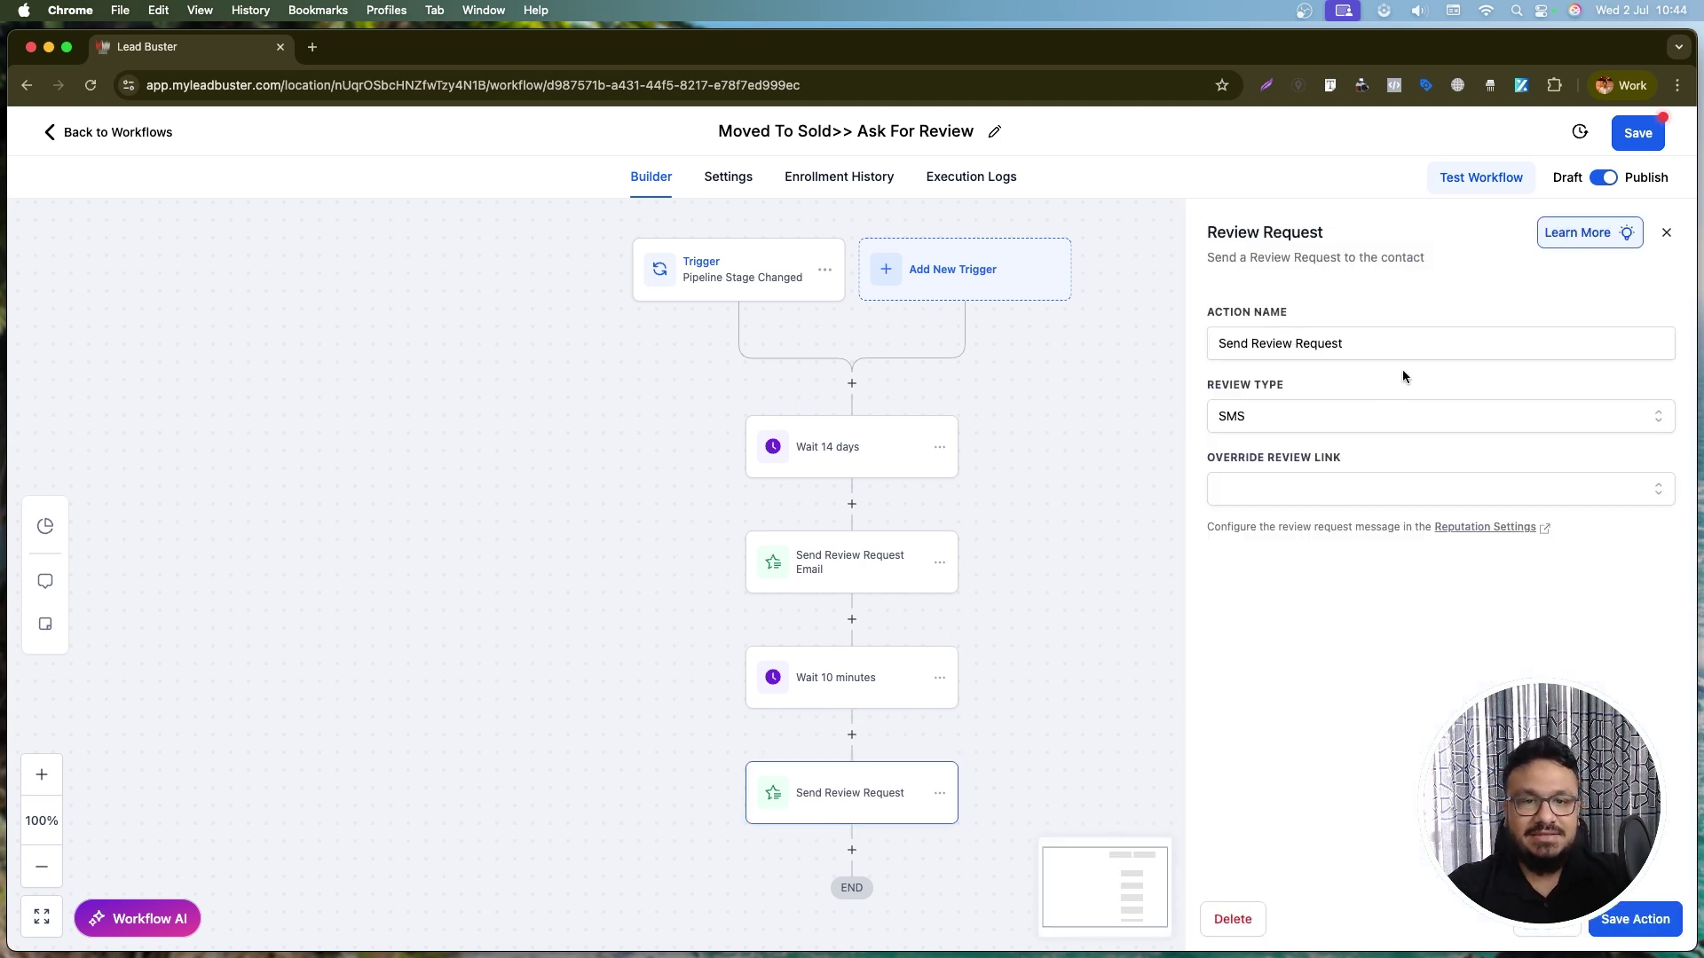
pyautogui.click(1401, 348)
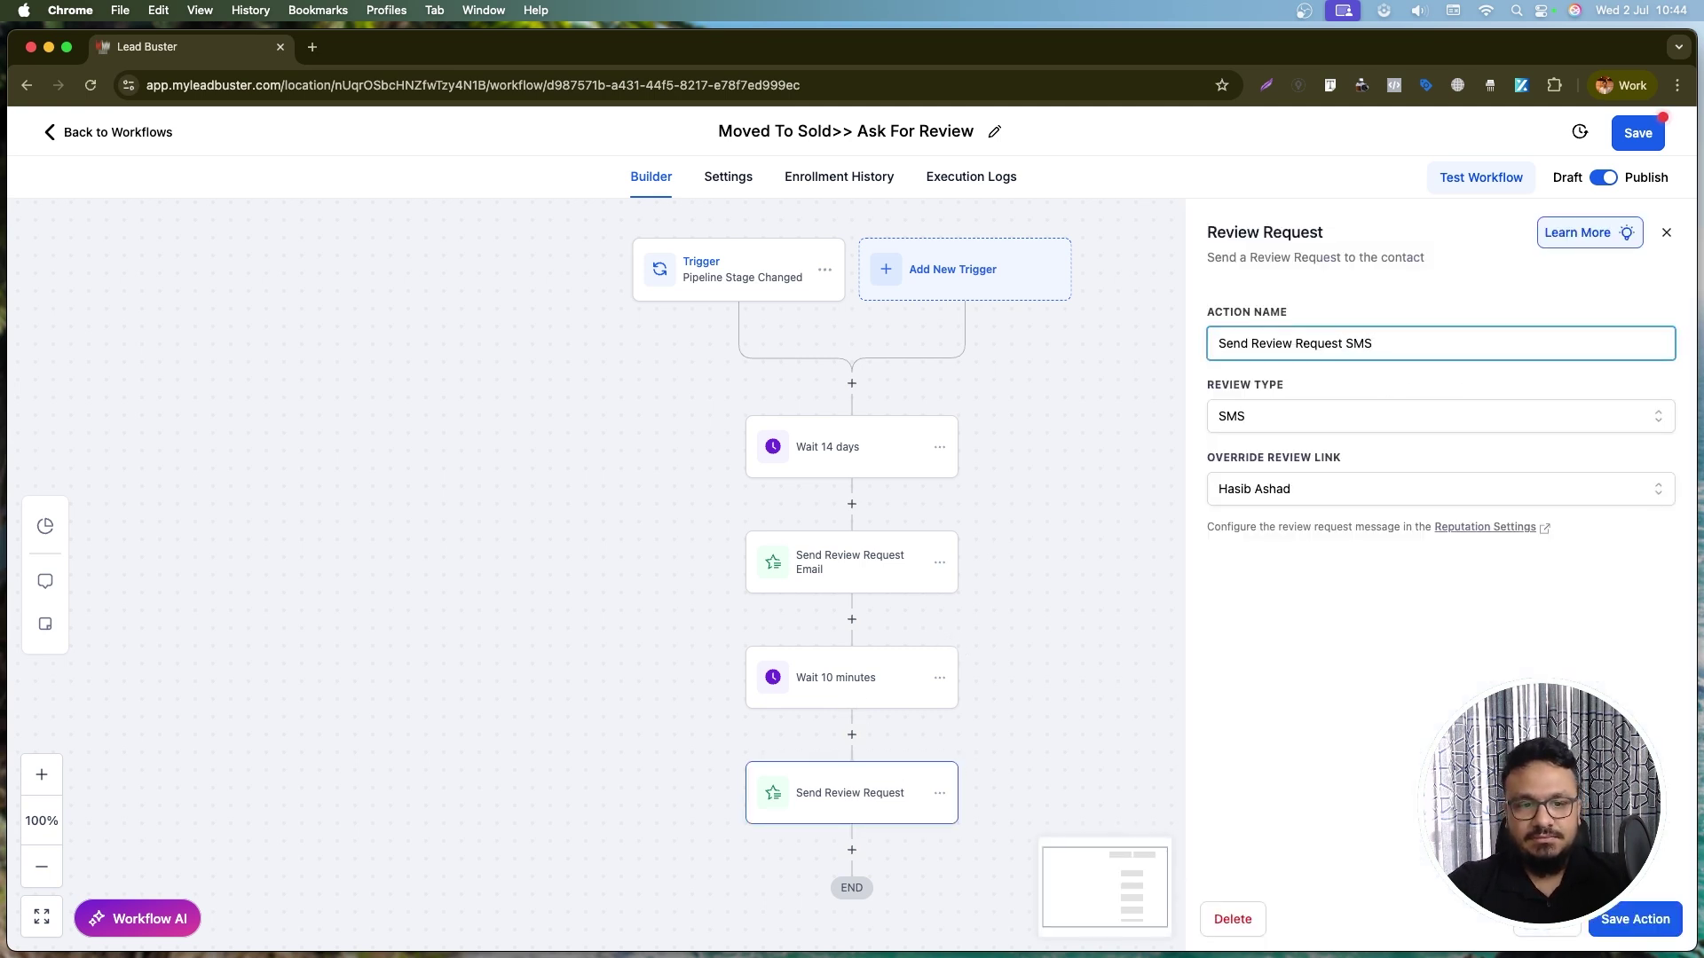
pyautogui.click(1673, 919)
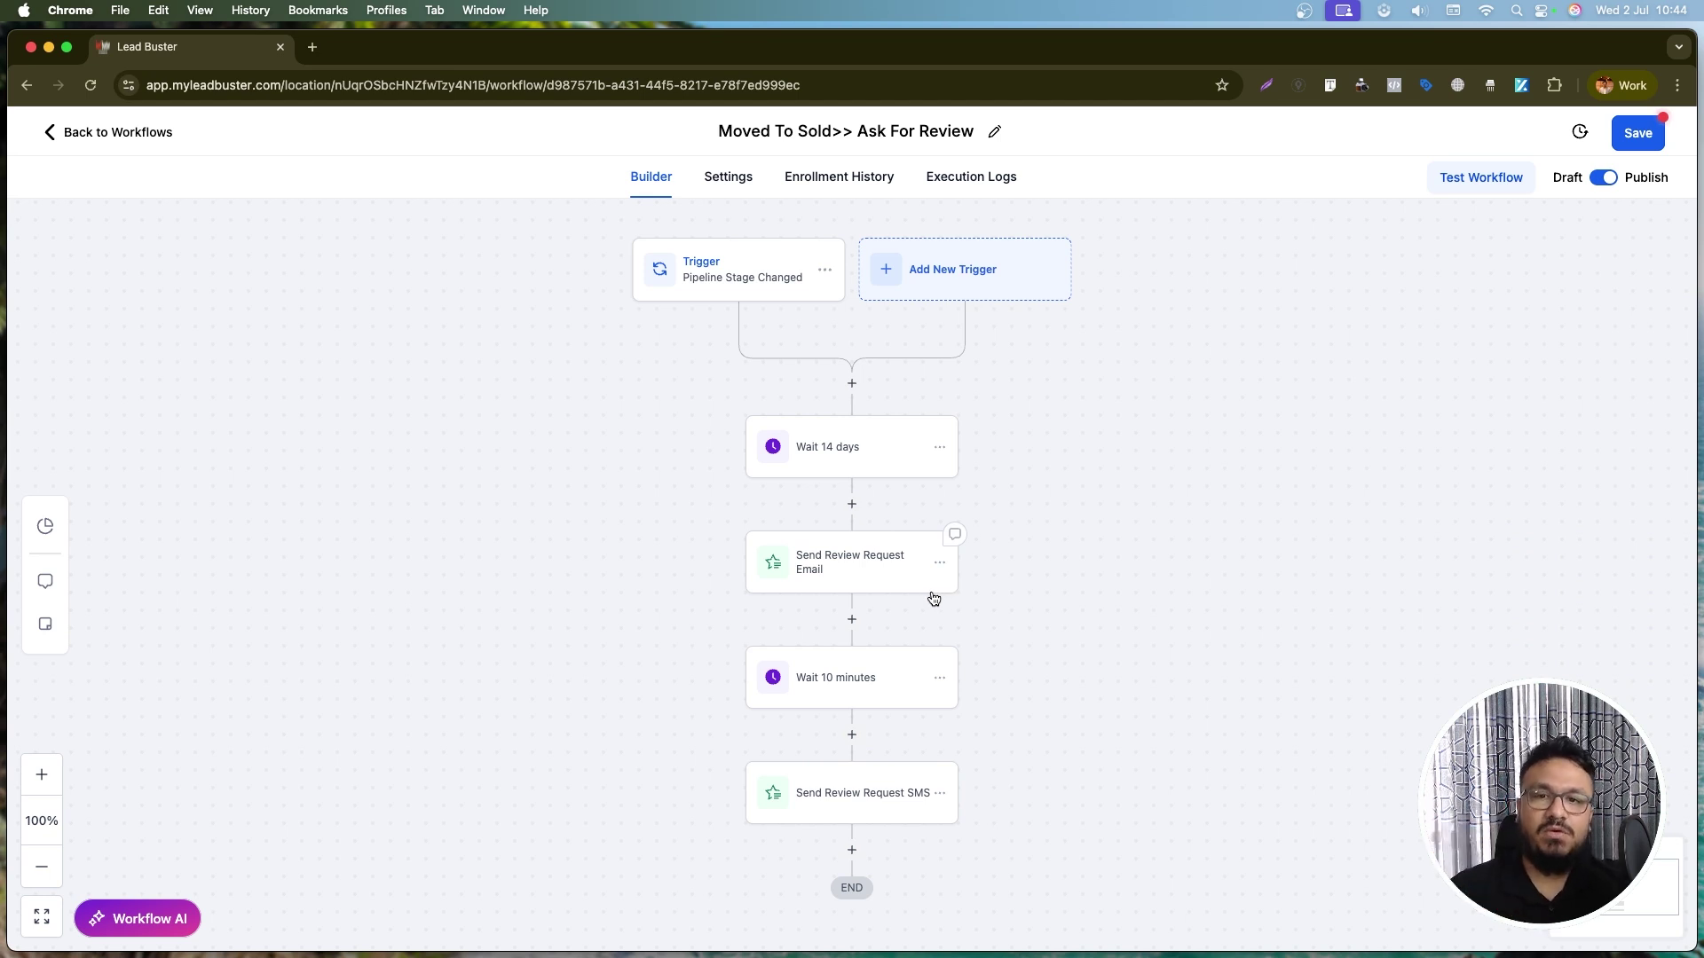
pyautogui.click(1647, 133)
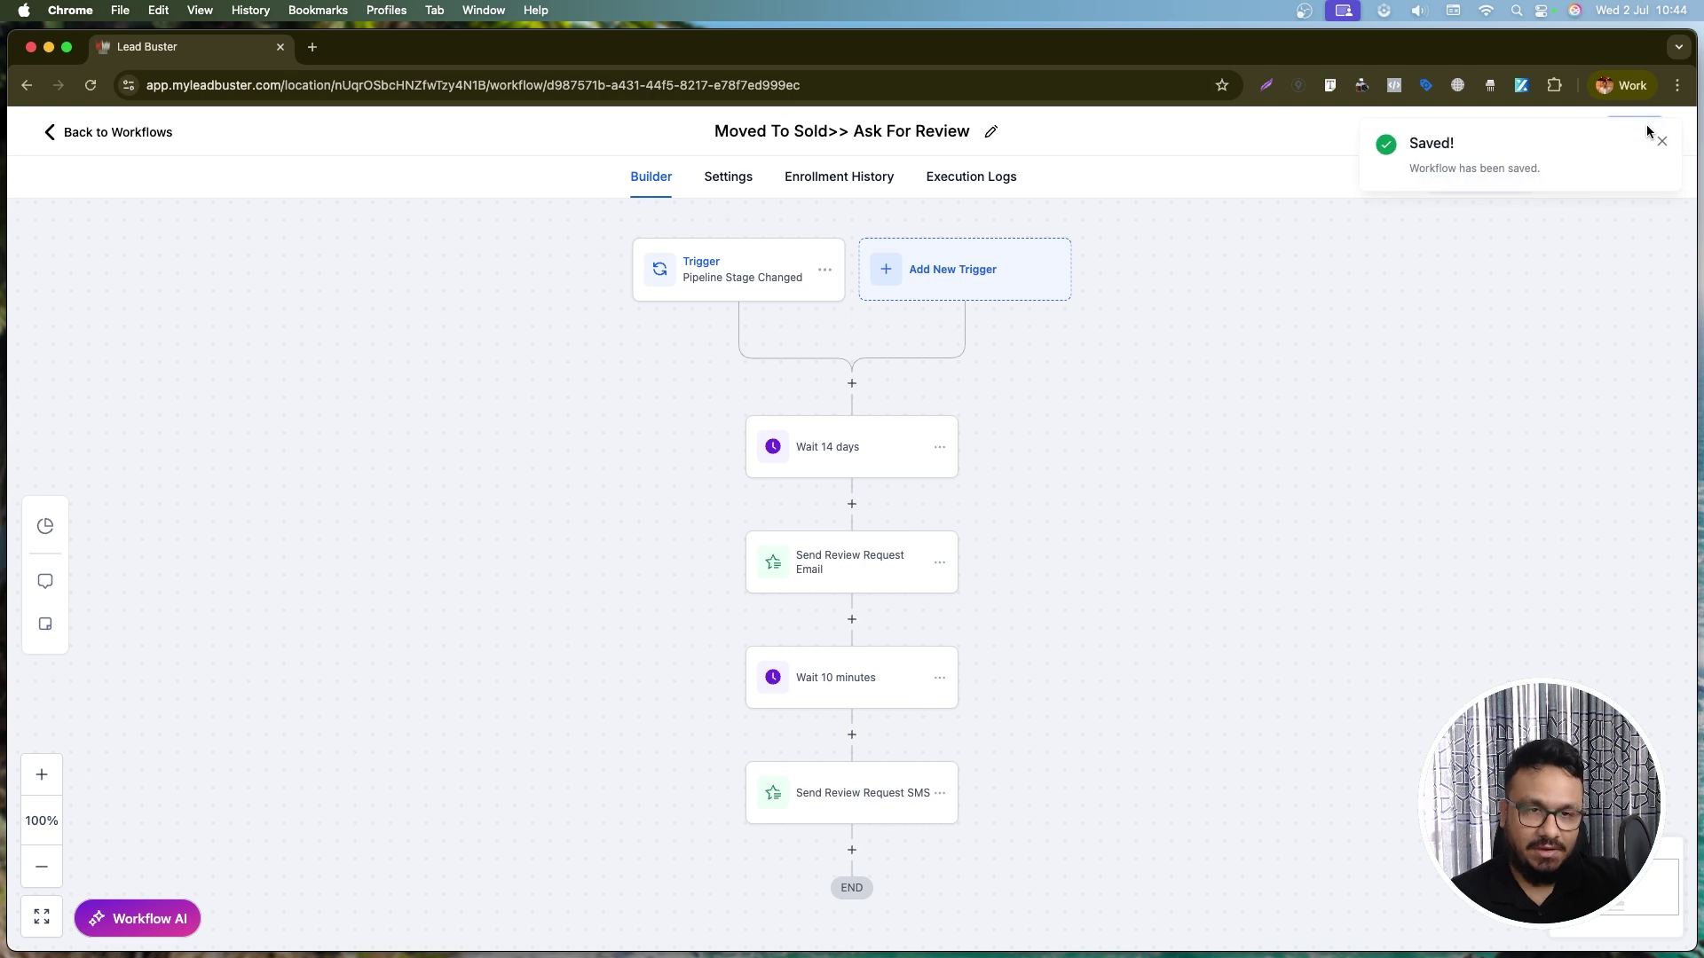
pyautogui.click(1661, 141)
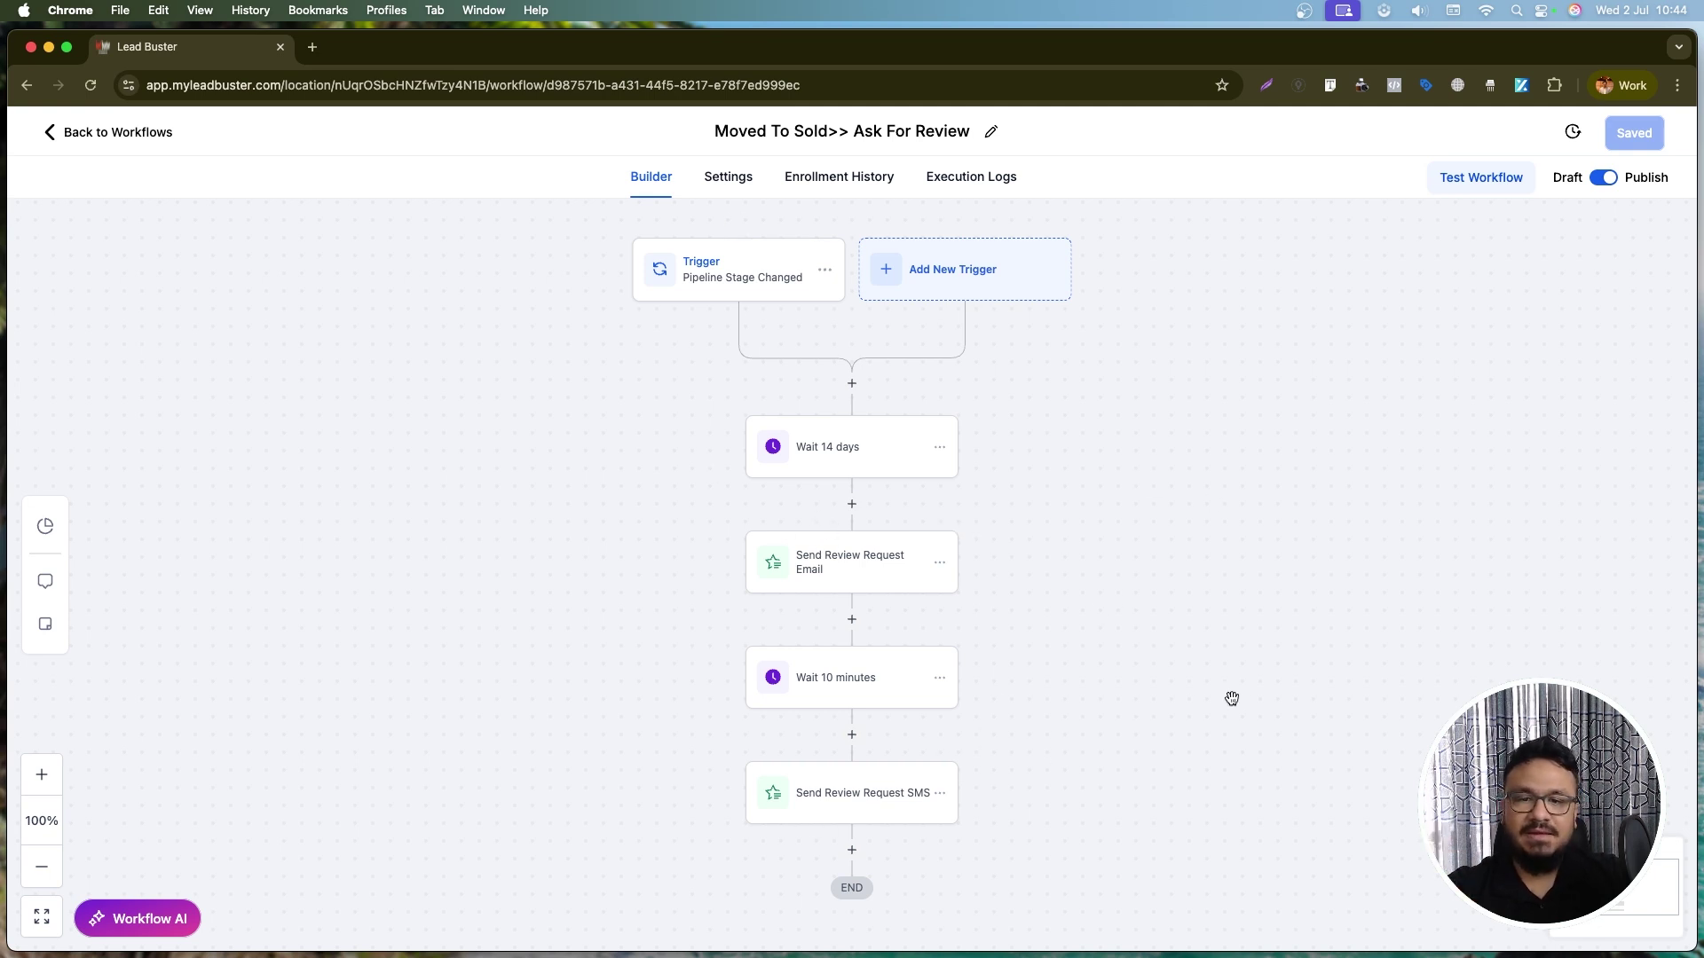
# - Return to the workflow list and create a new workflow from scratch
pyautogui.click(98, 134)
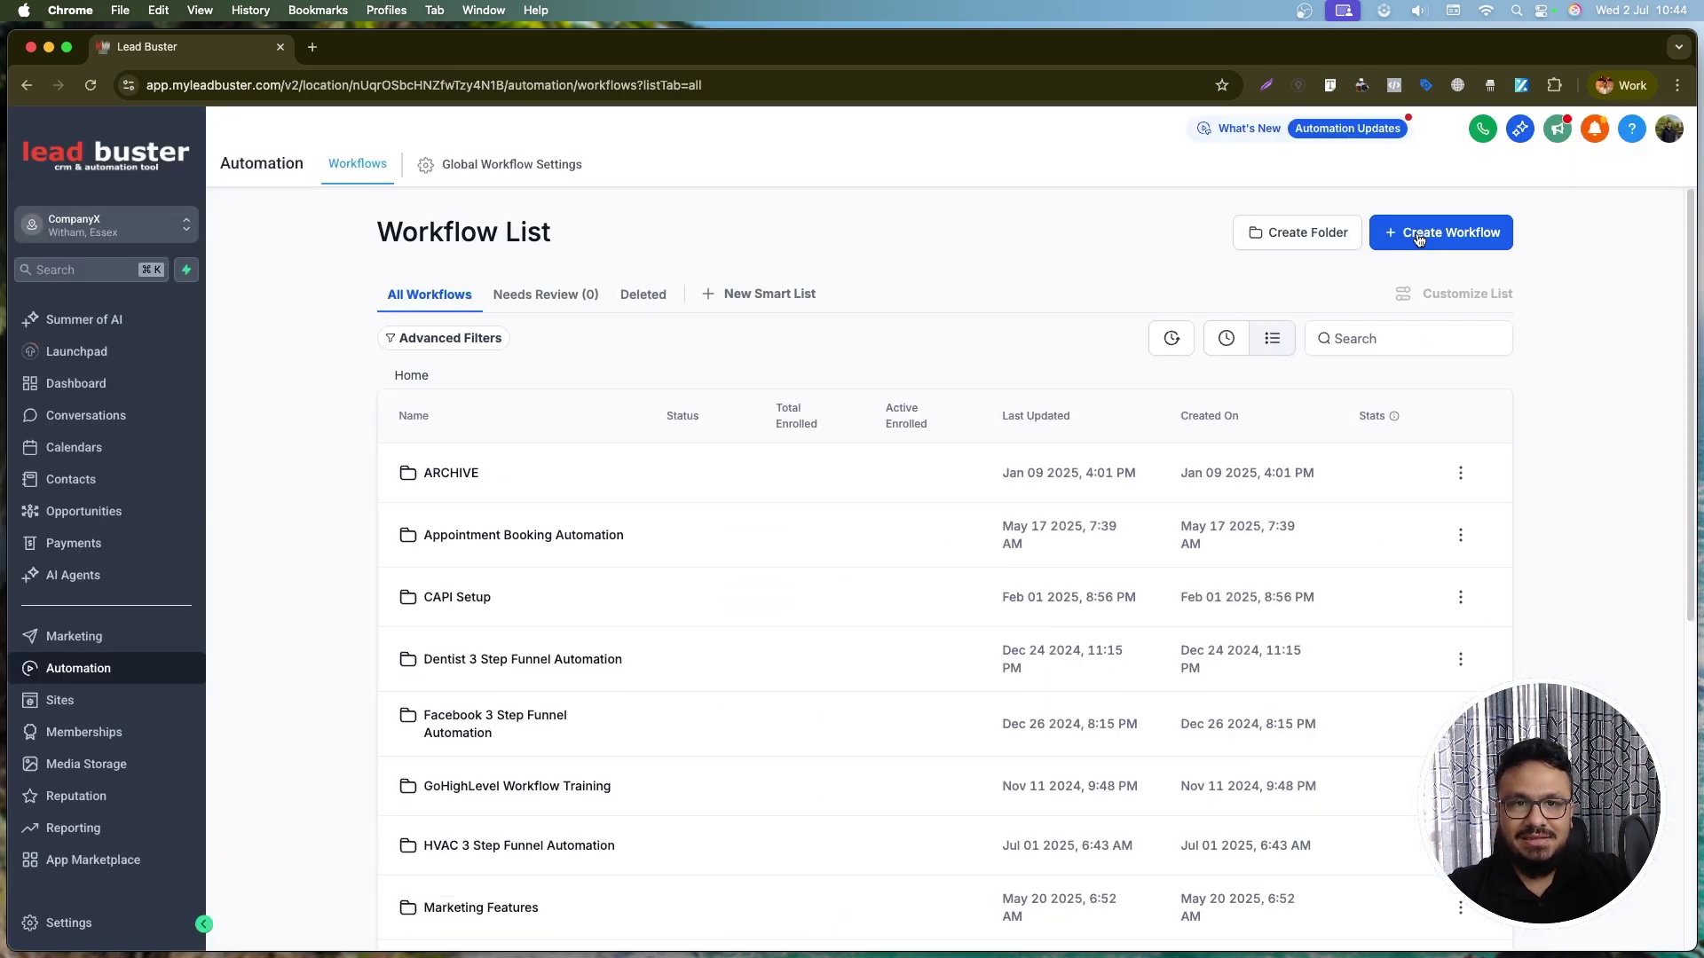
pyautogui.click(1420, 238)
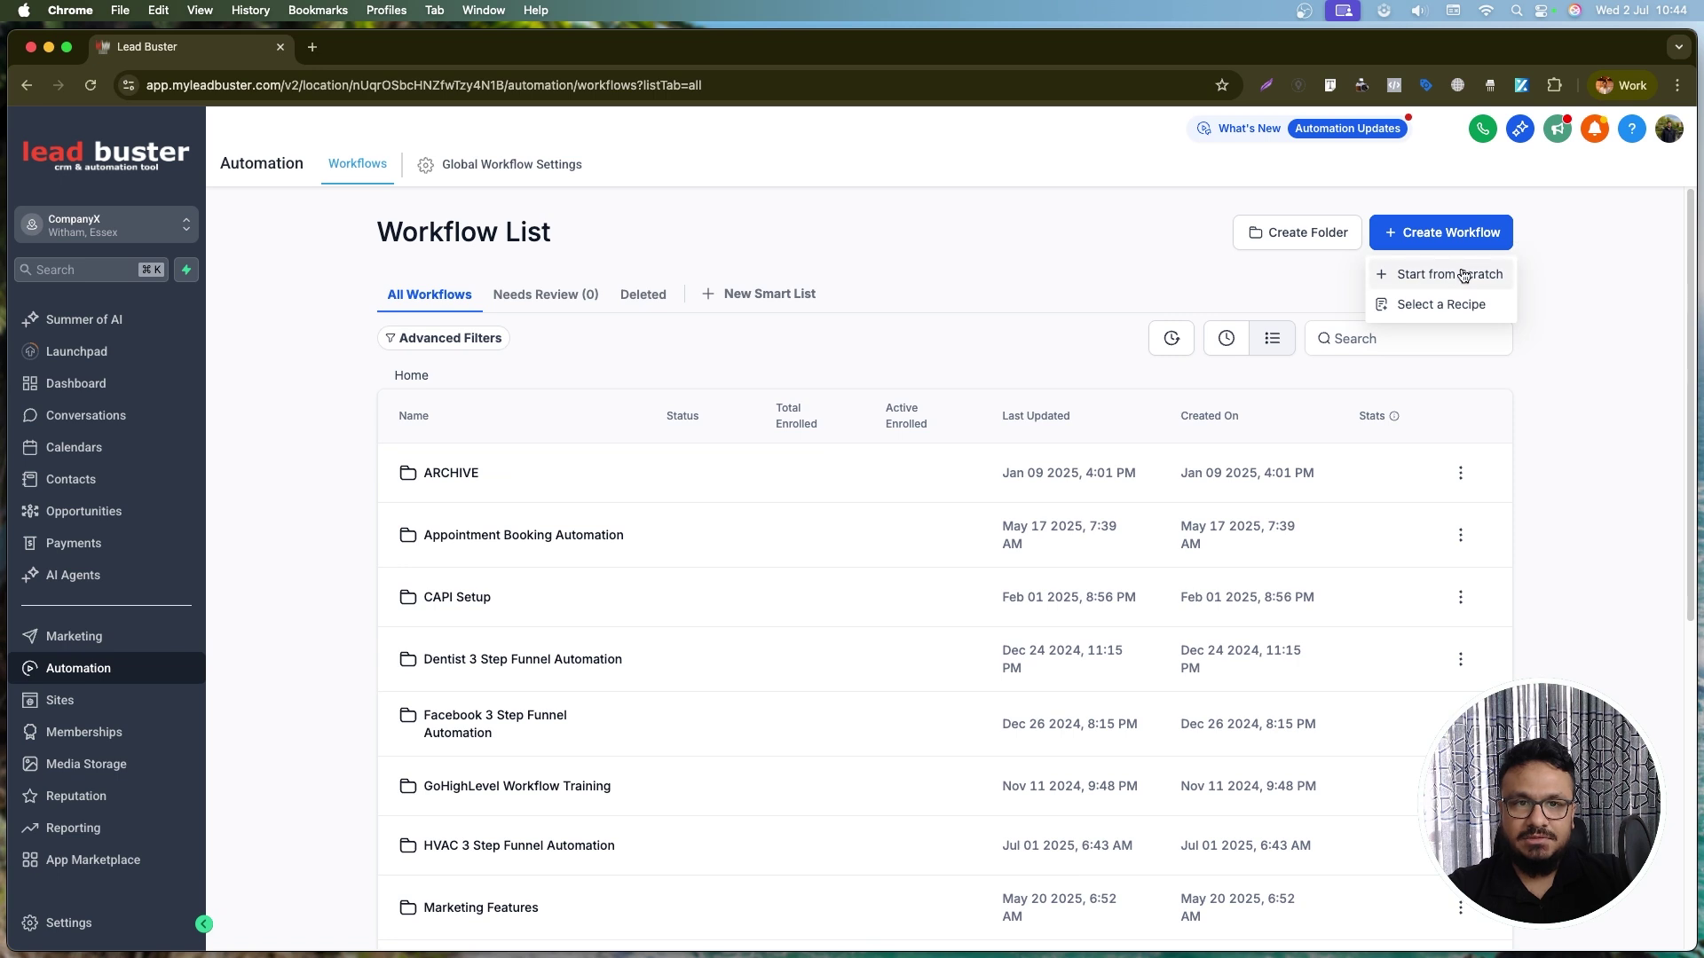
pyautogui.click(1459, 281)
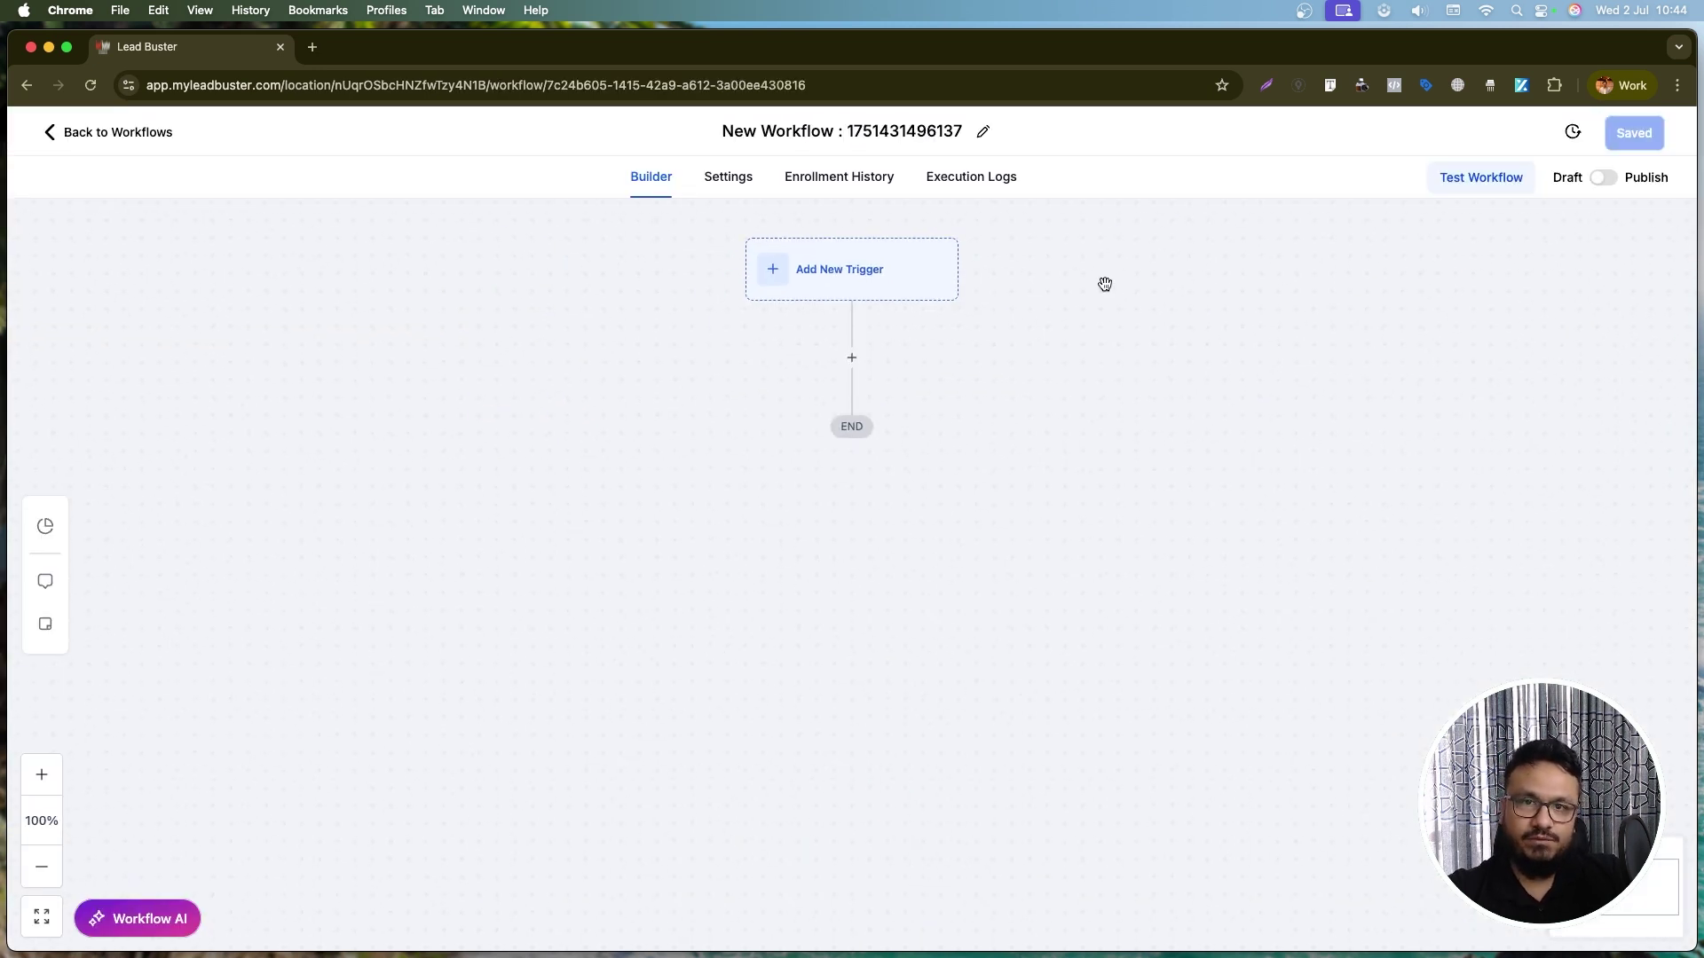
# - Rename the new workflow as "Moved To WON>>Change Pipeline>>Ask For Review"
pyautogui.click(813, 134)
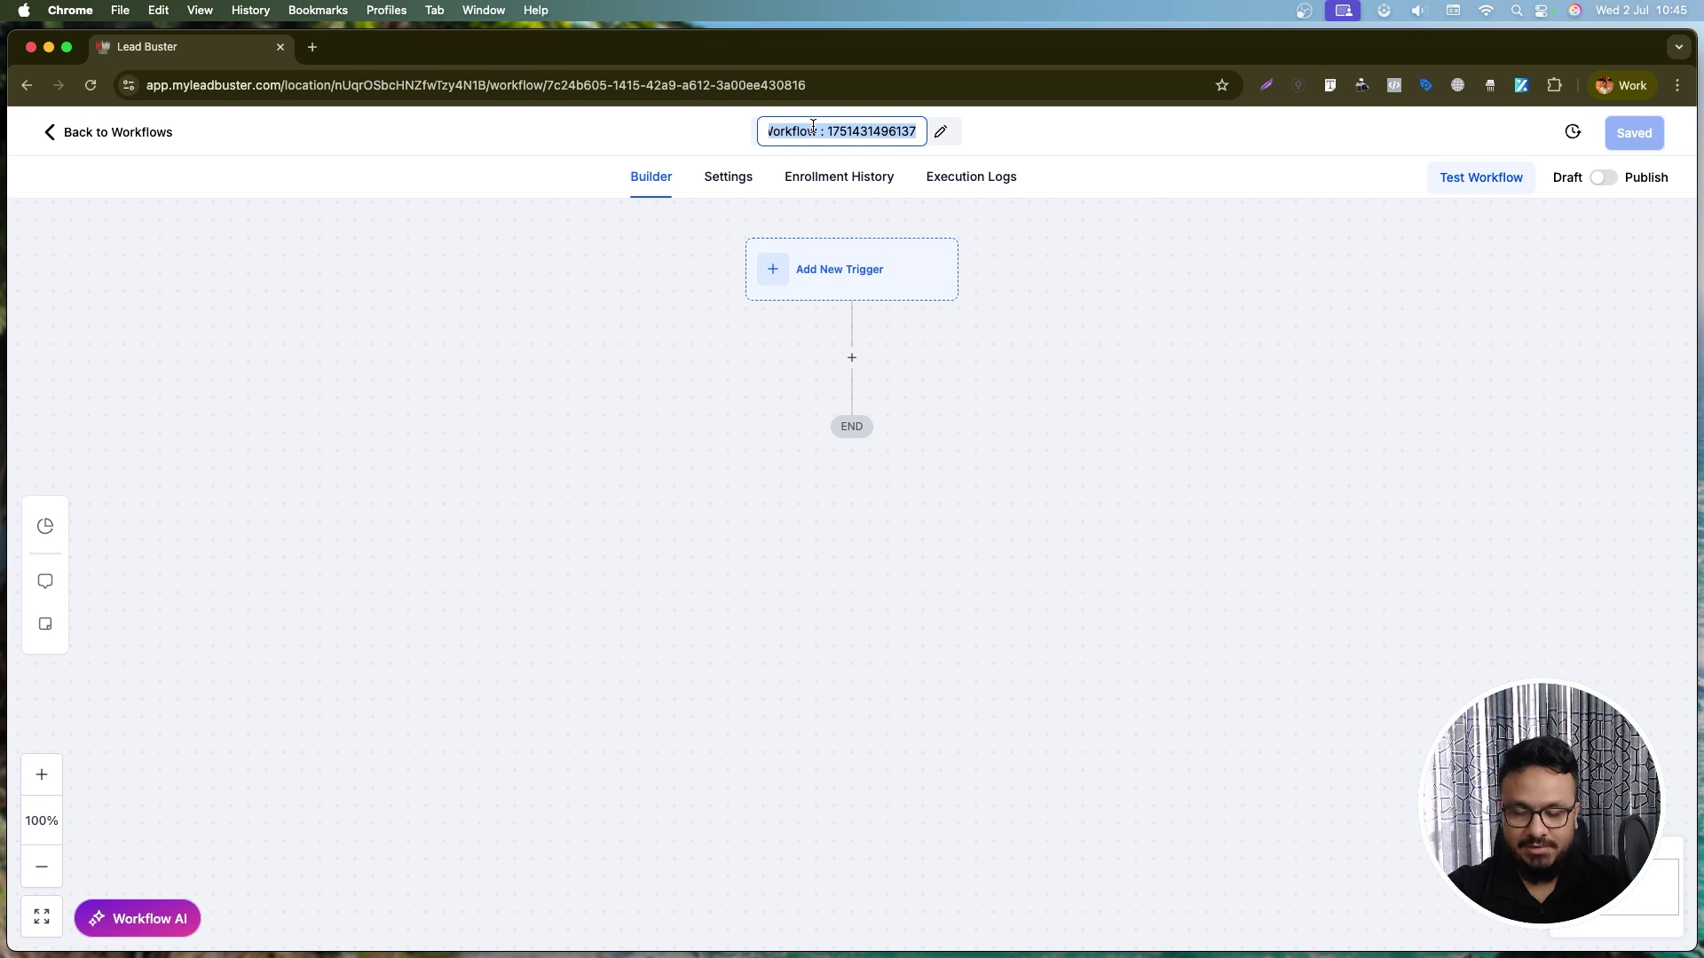
pyautogui.write('Moved')
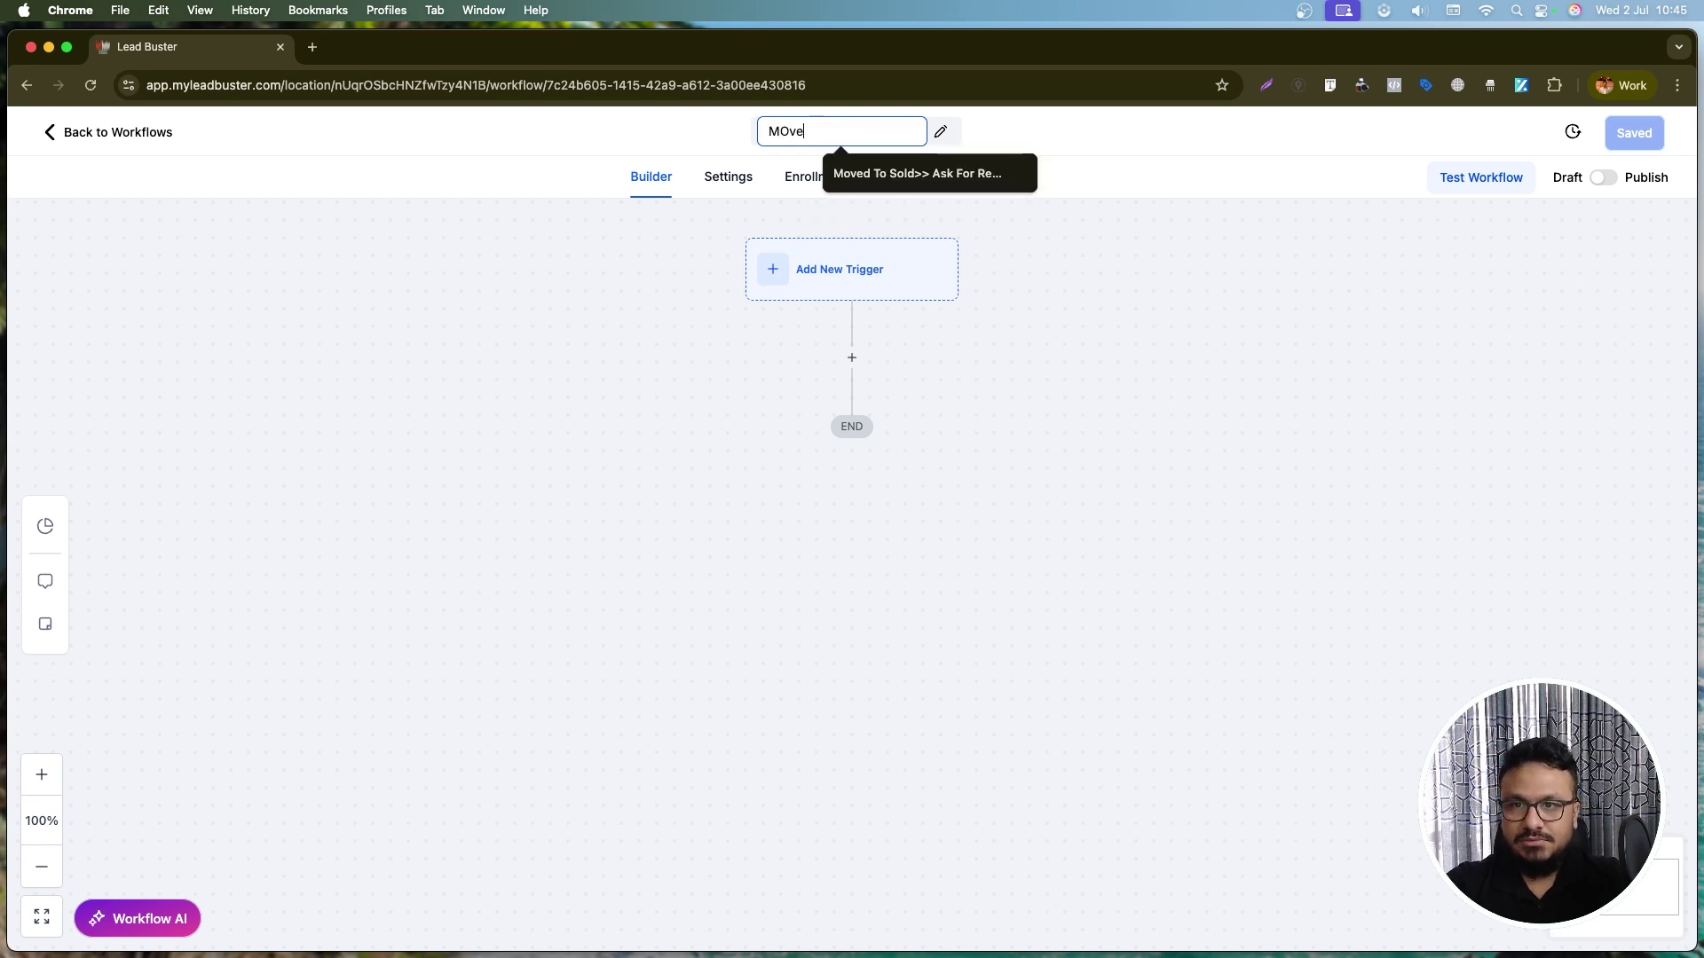
pyautogui.write(' To WON>>')
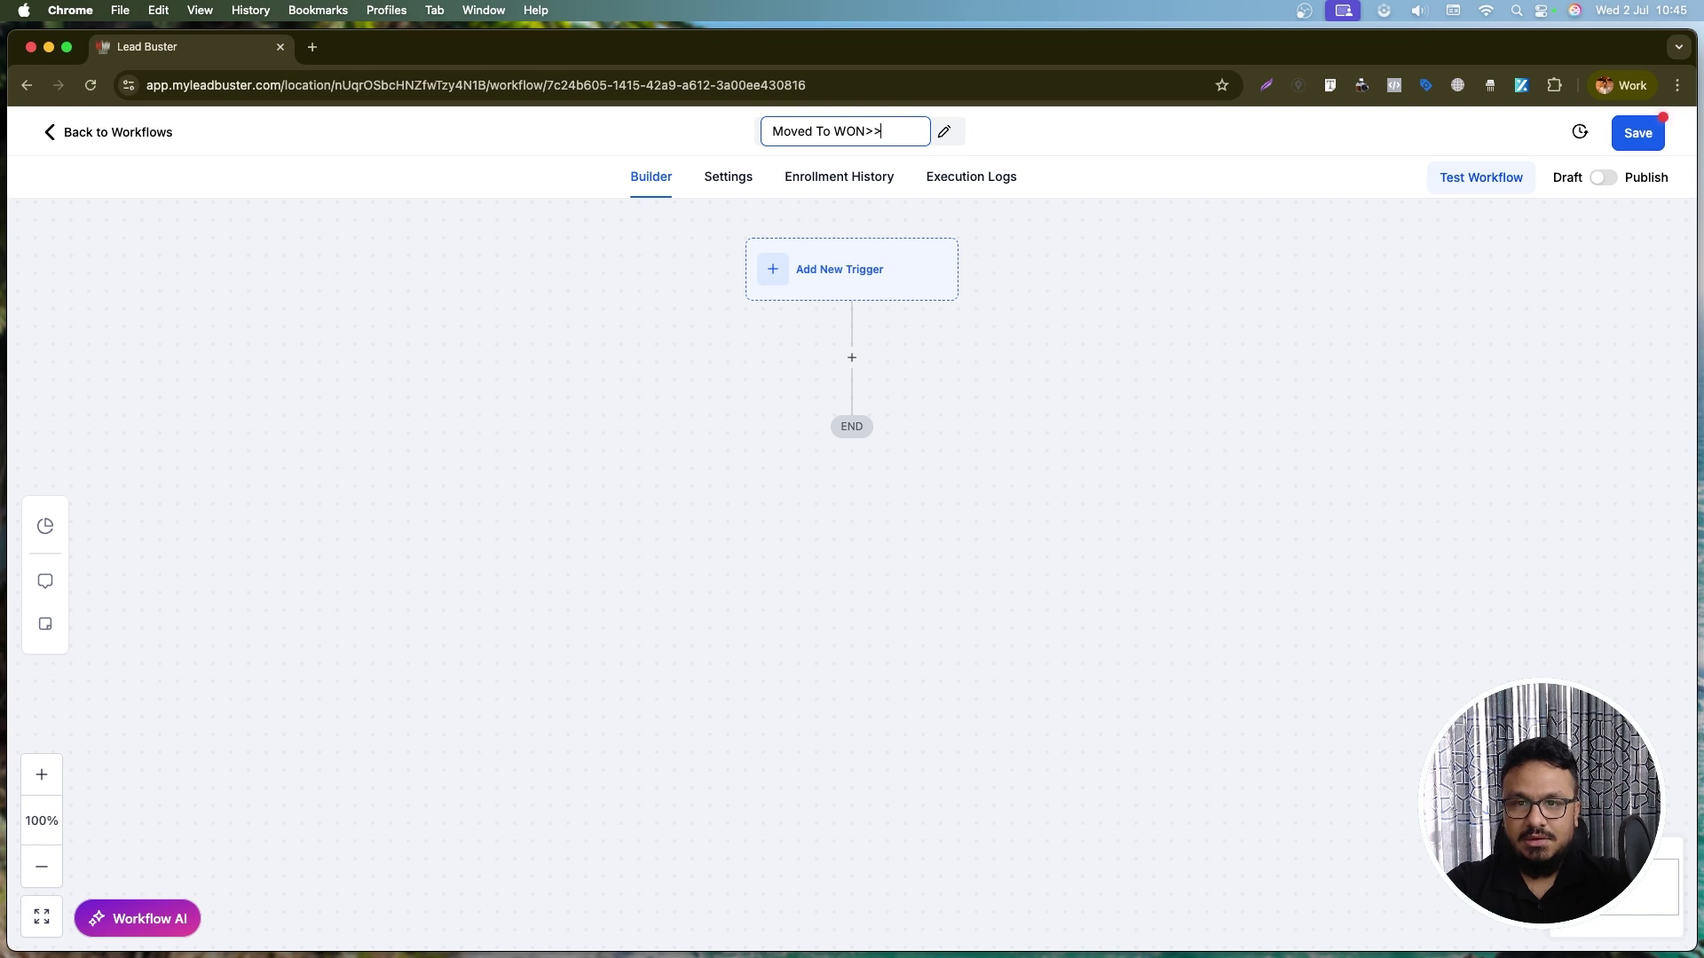
pyautogui.write('Change Pipel')
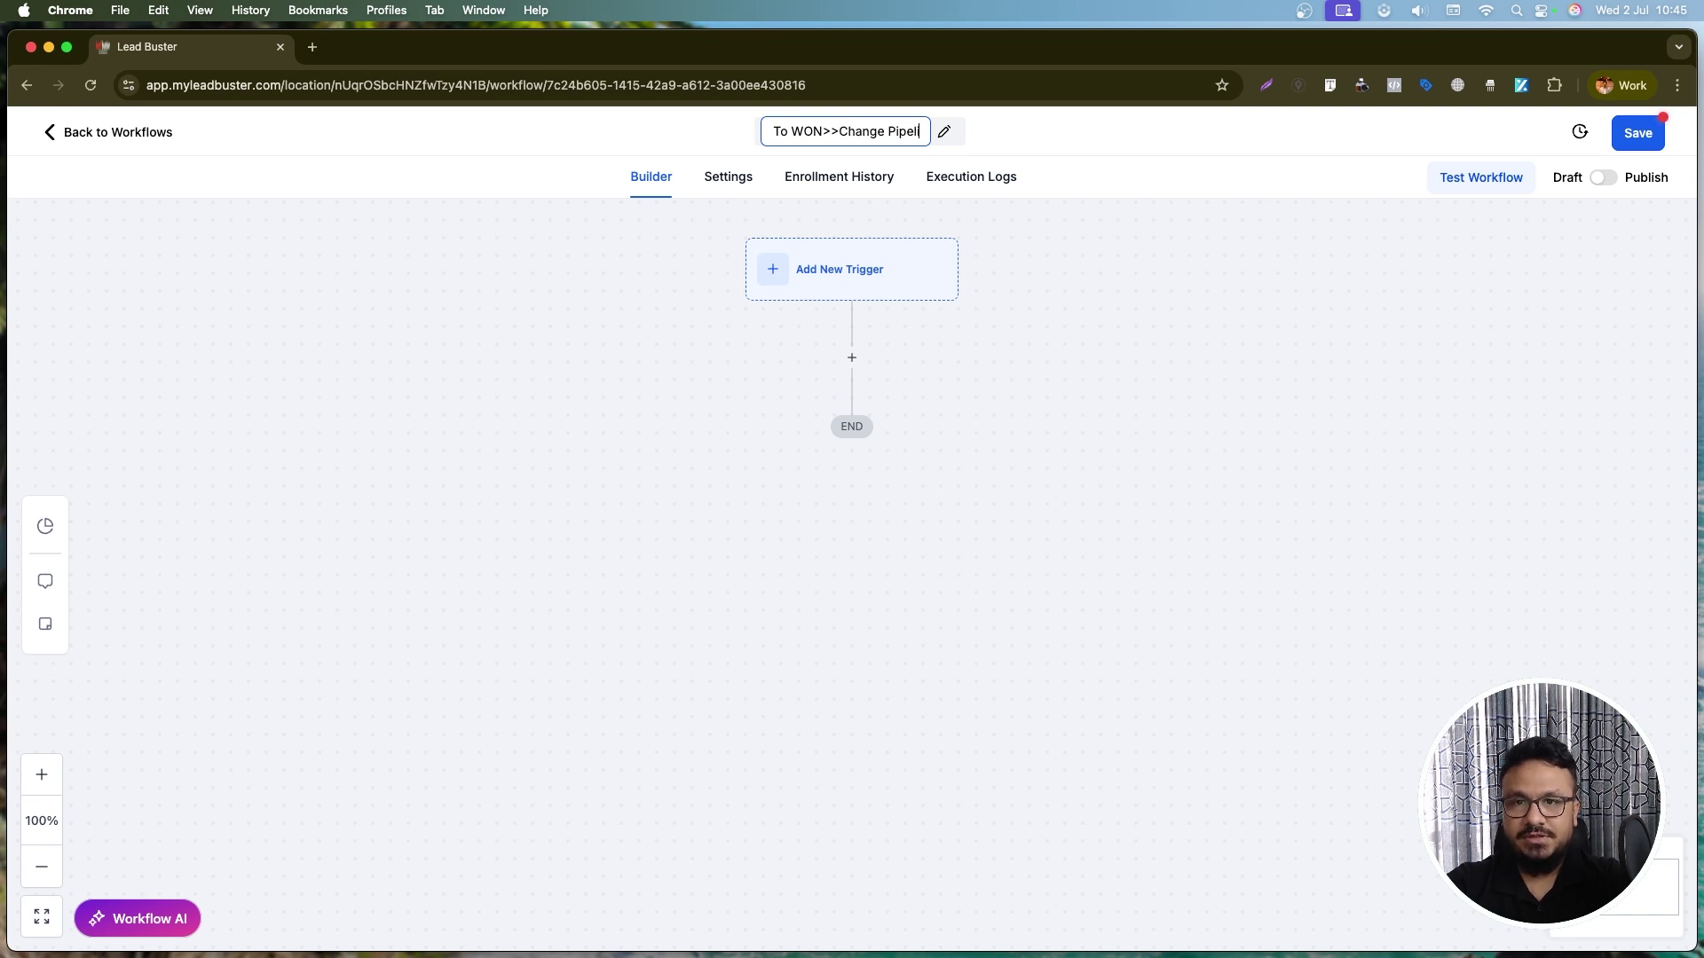
pyautogui.write('ine>>')
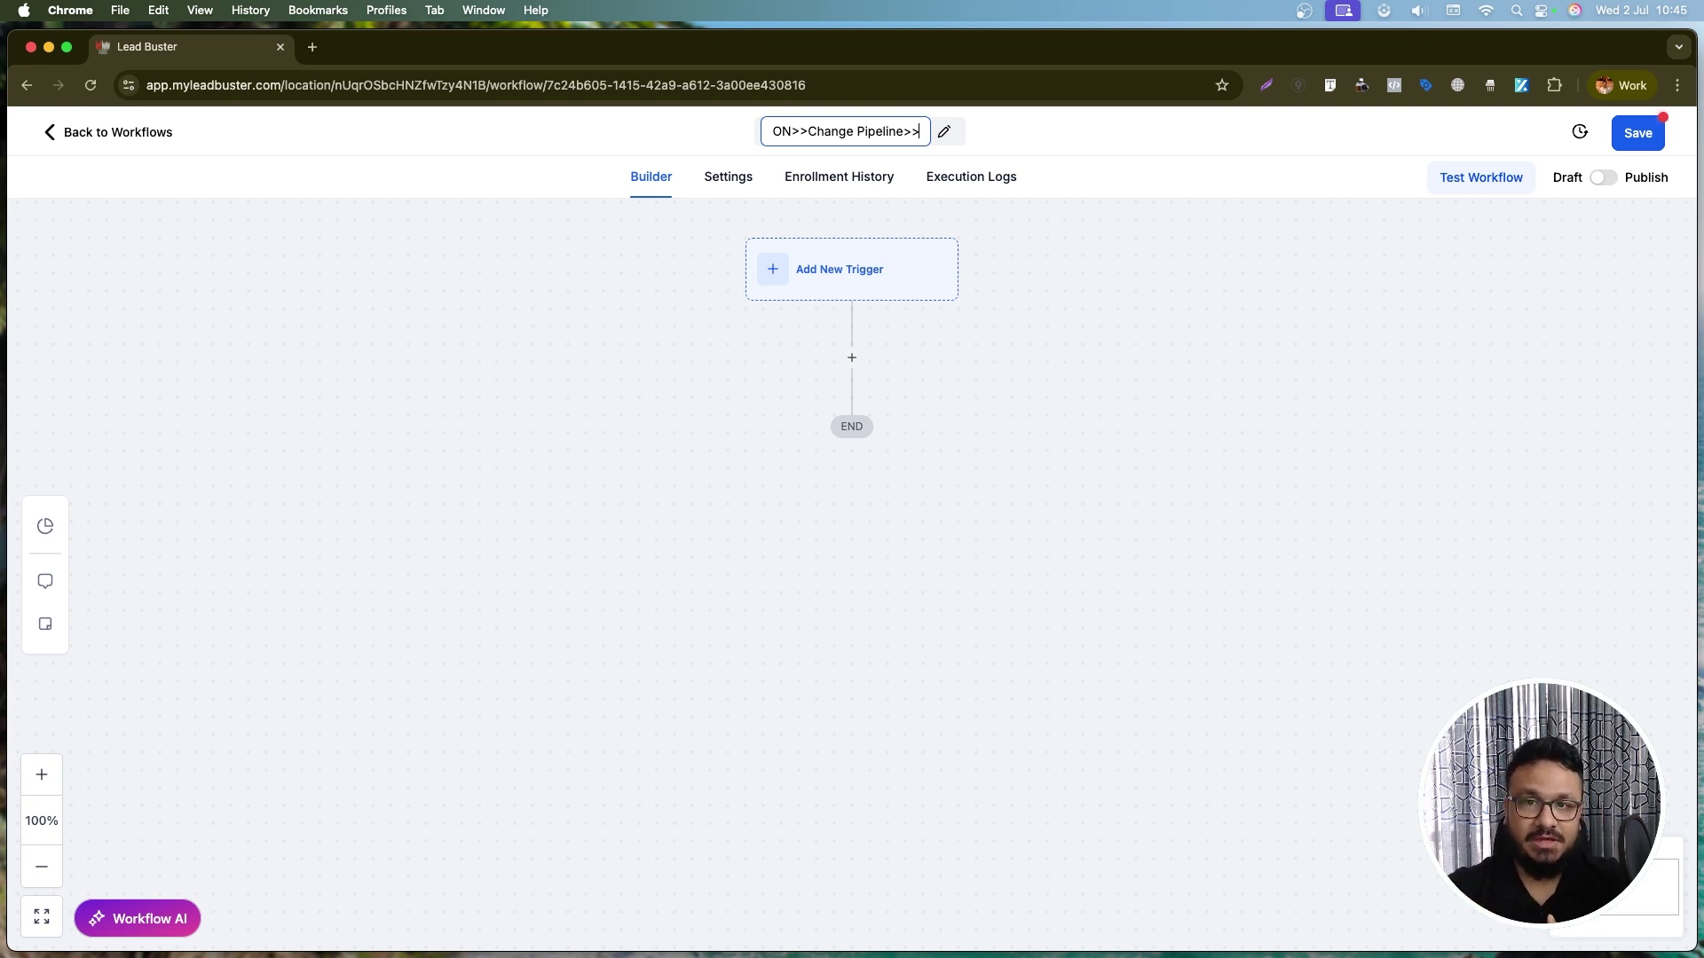
pyautogui.write('As')
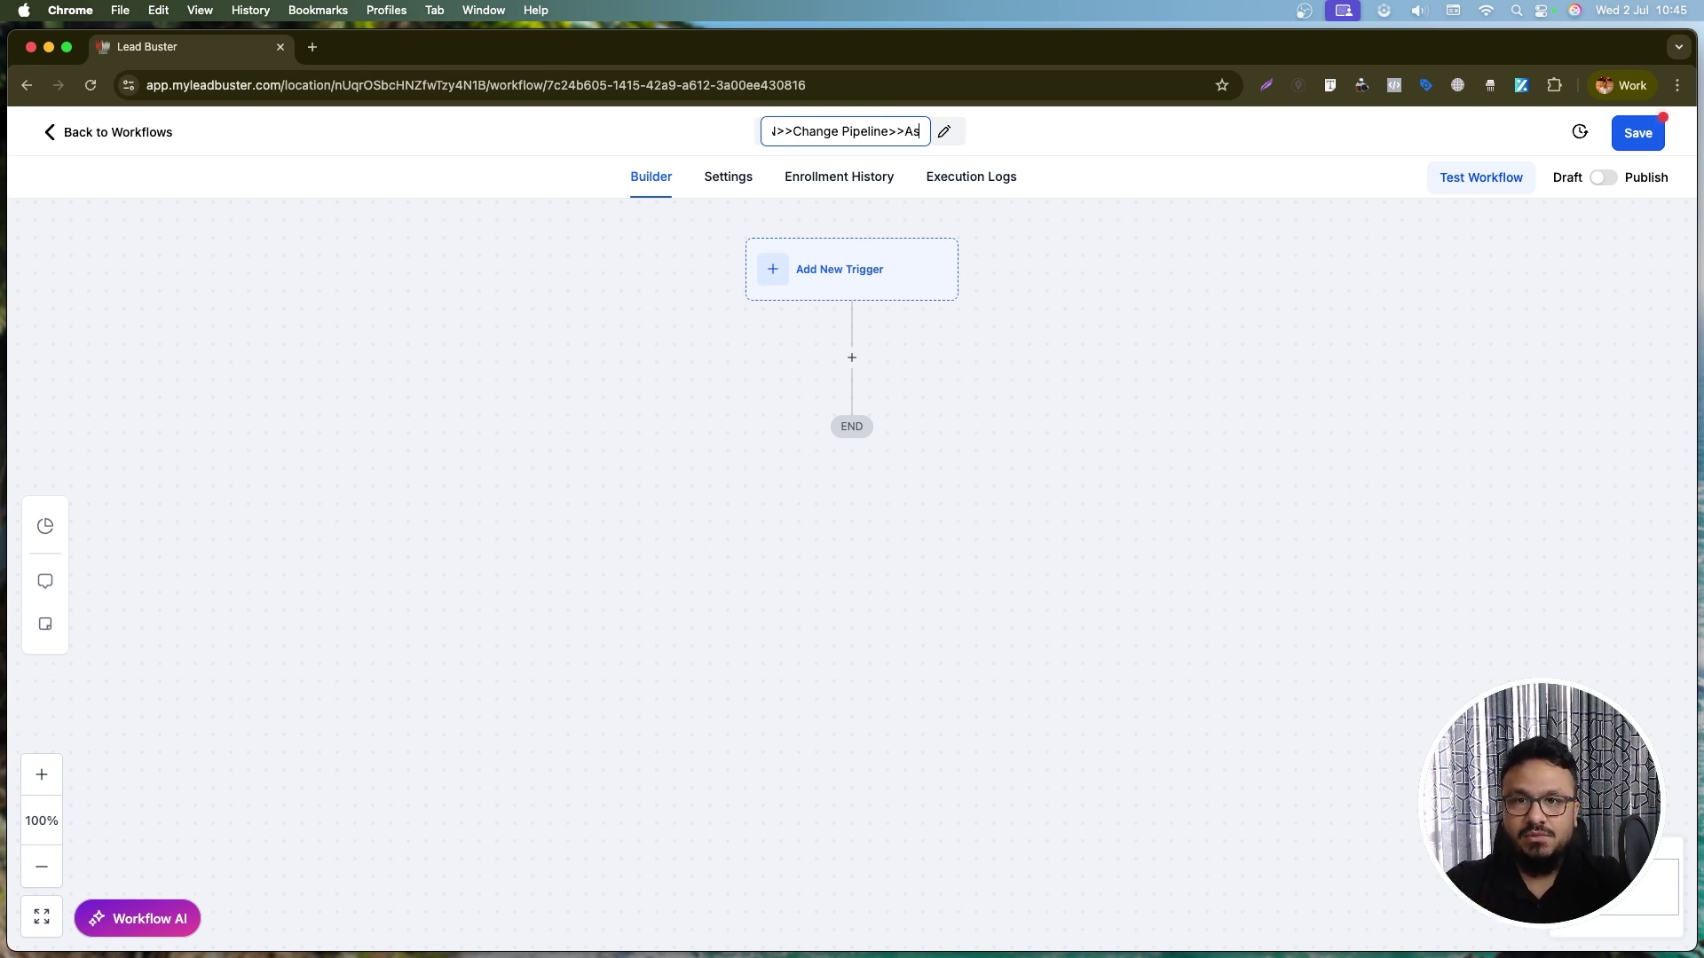
pyautogui.write('k For Review')
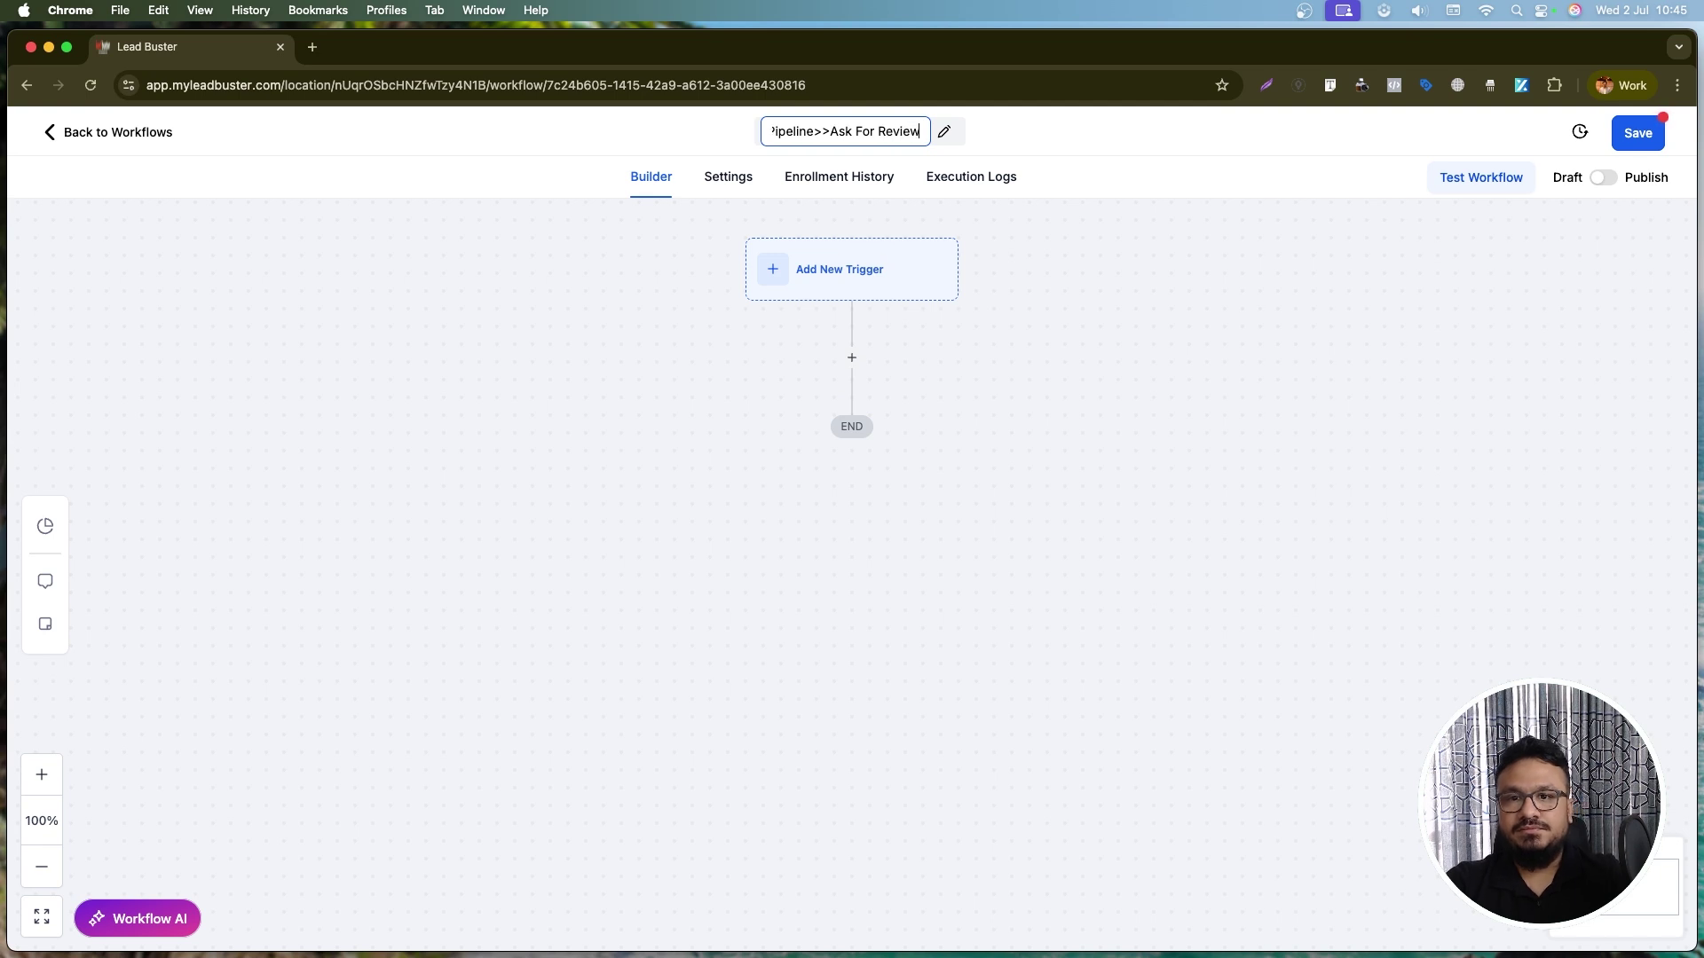
pyautogui.press('Return')
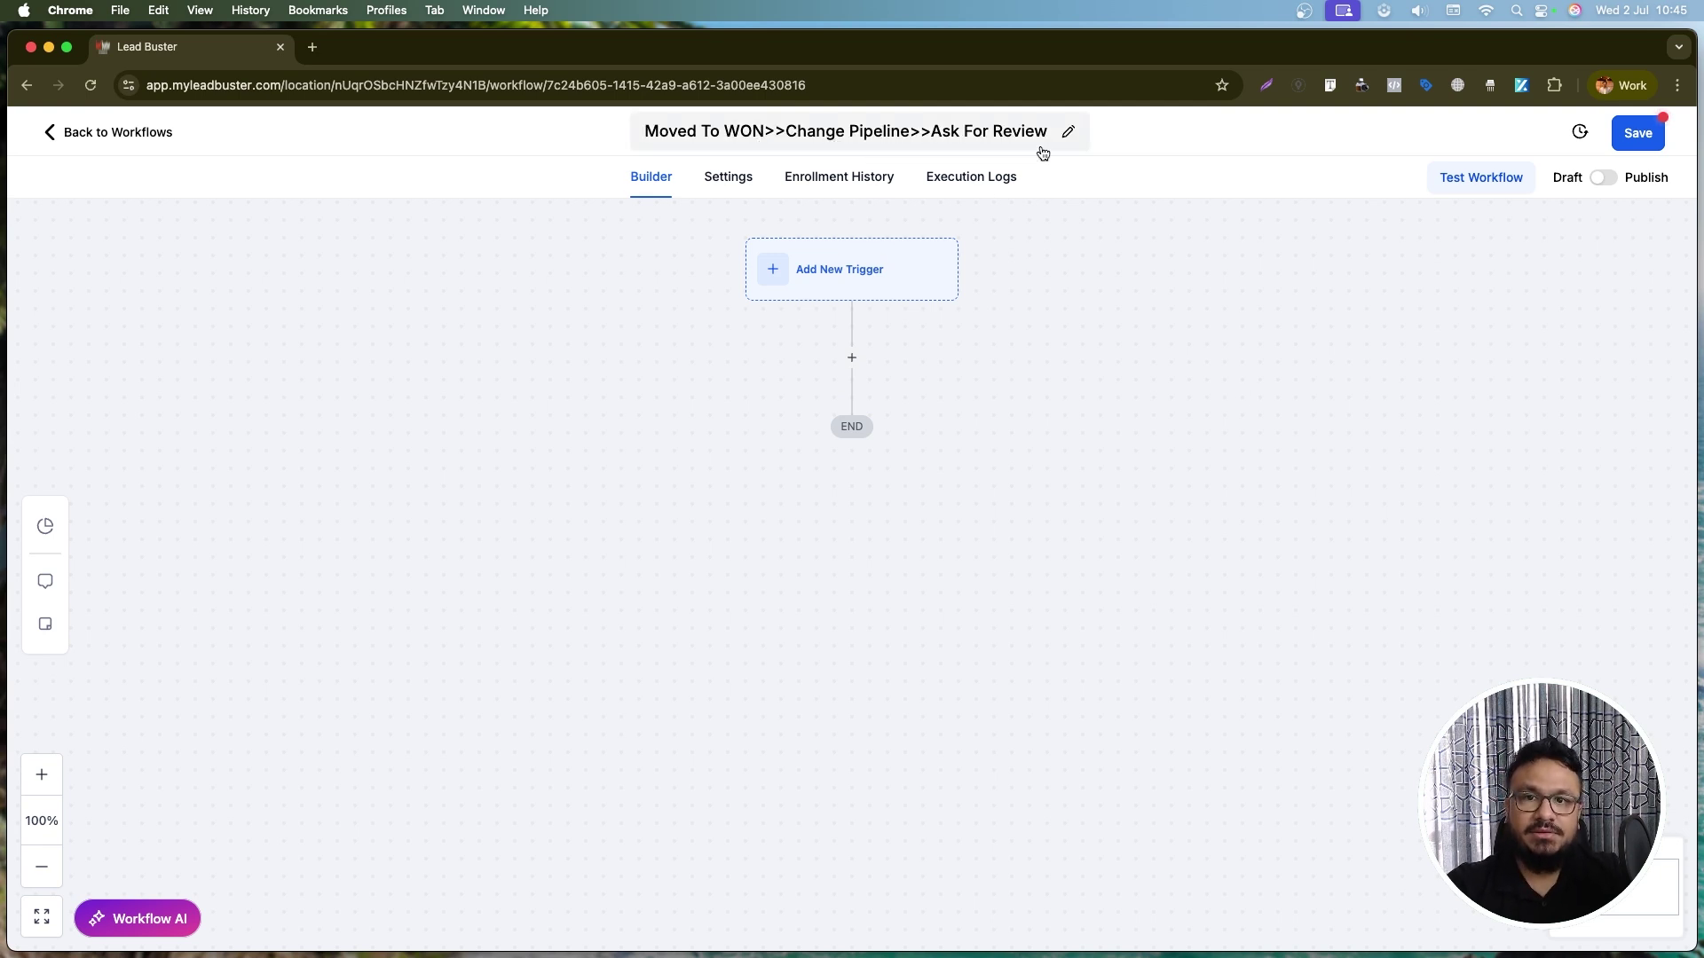
# - Add an Opportunity Status Changed trigger to the workflow
pyautogui.click(864, 264)
pyautogui.click(1444, 321)
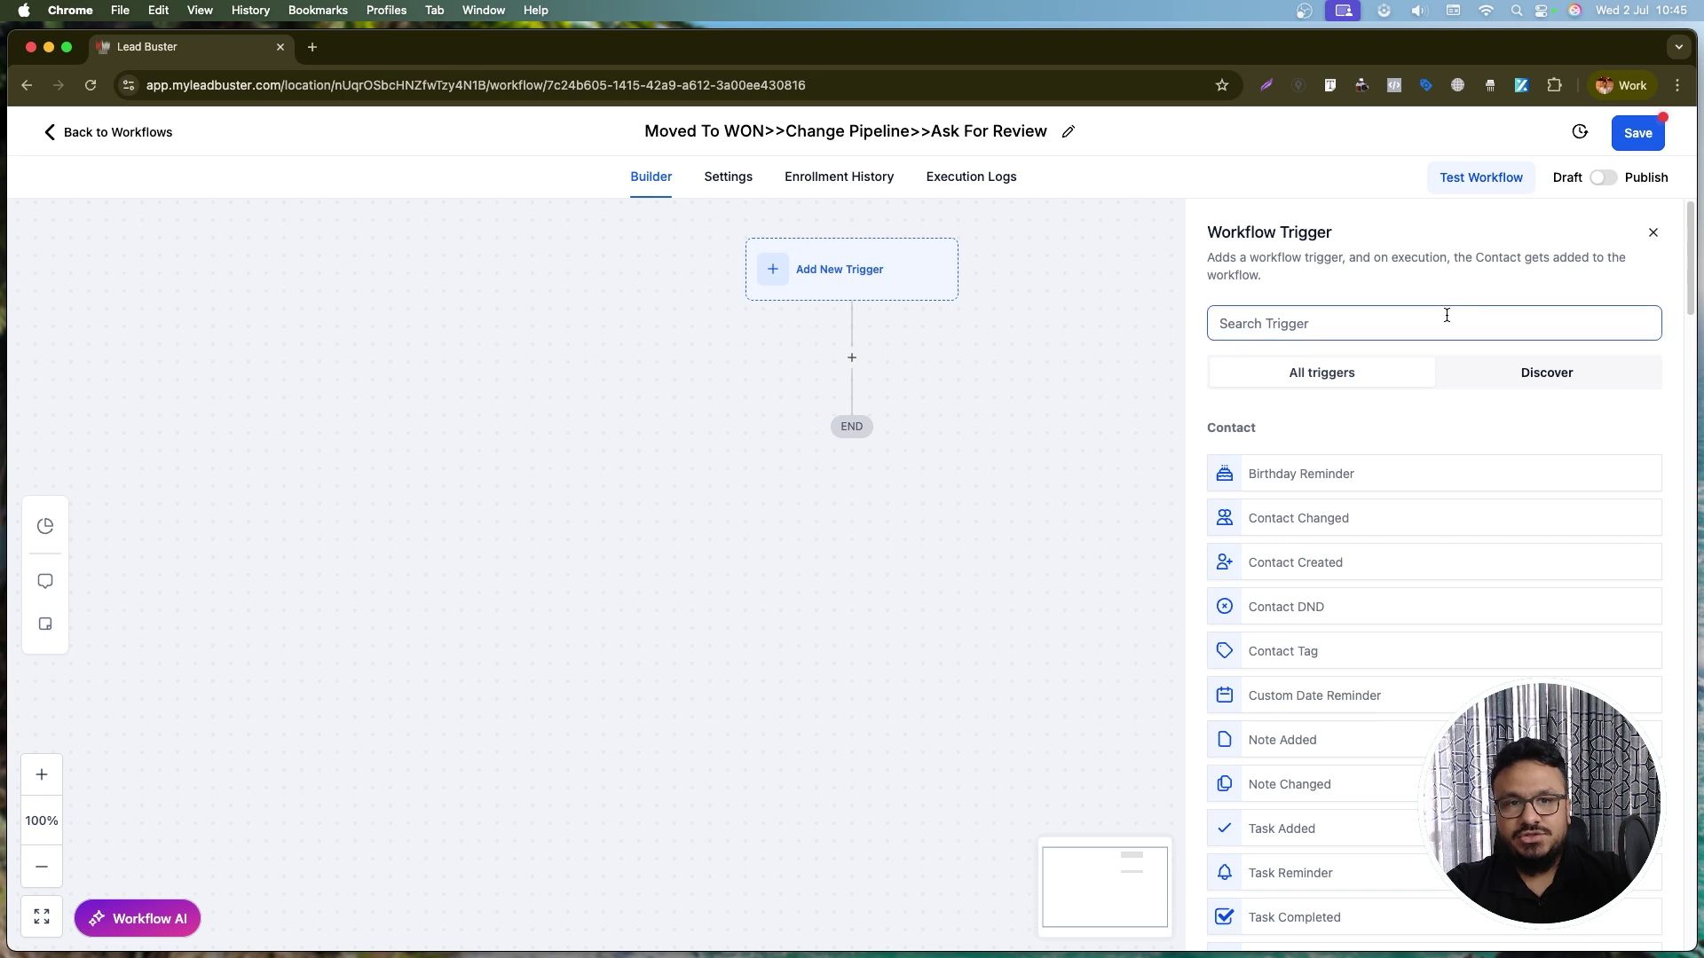
pyautogui.write('oppor')
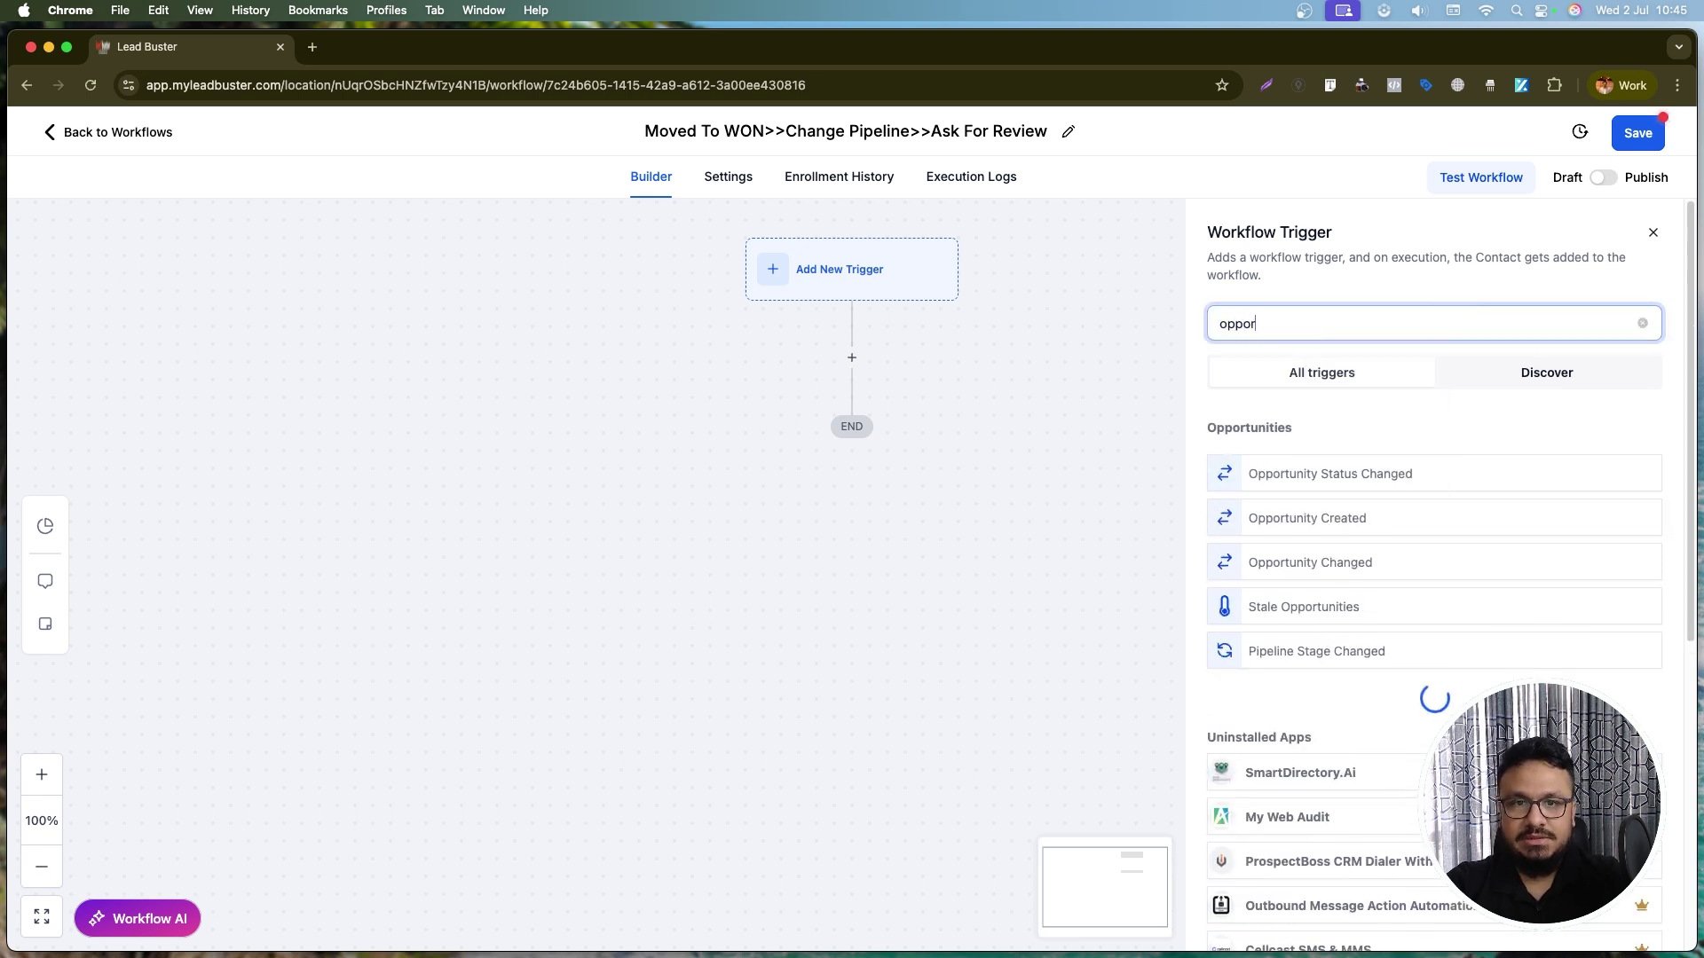
pyautogui.click(1381, 473)
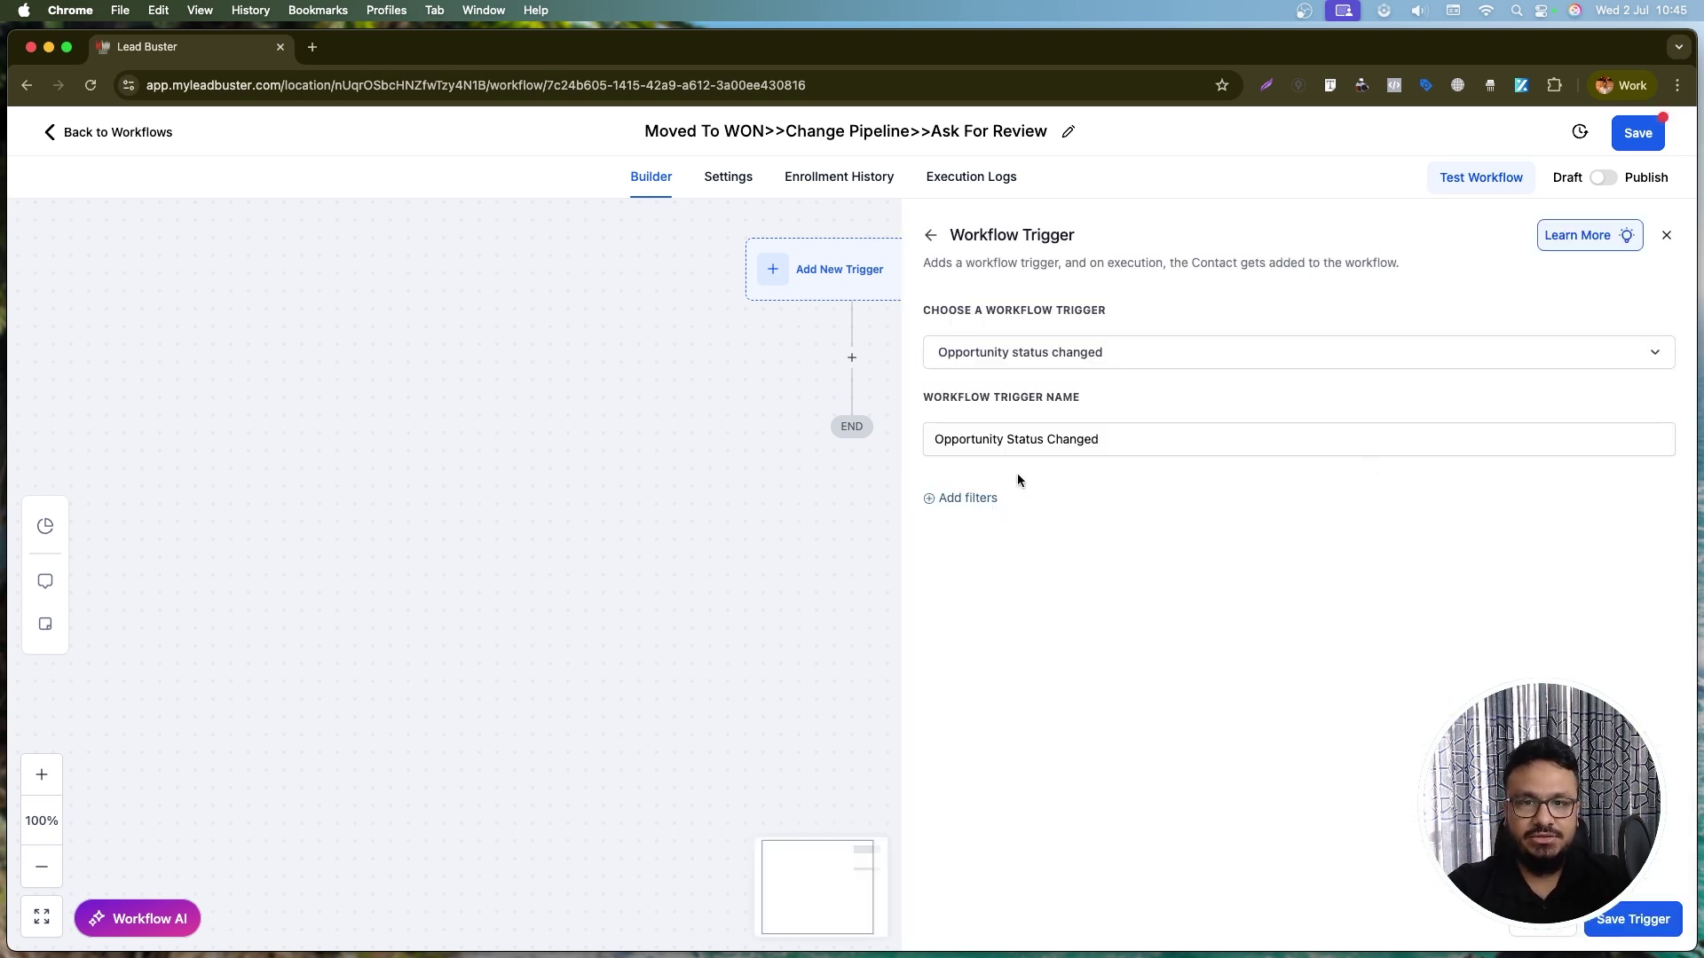
# - Add a trigger filter that limits it to opportunities in the LEADS pipeline
pyautogui.click(961, 495)
pyautogui.click(983, 516)
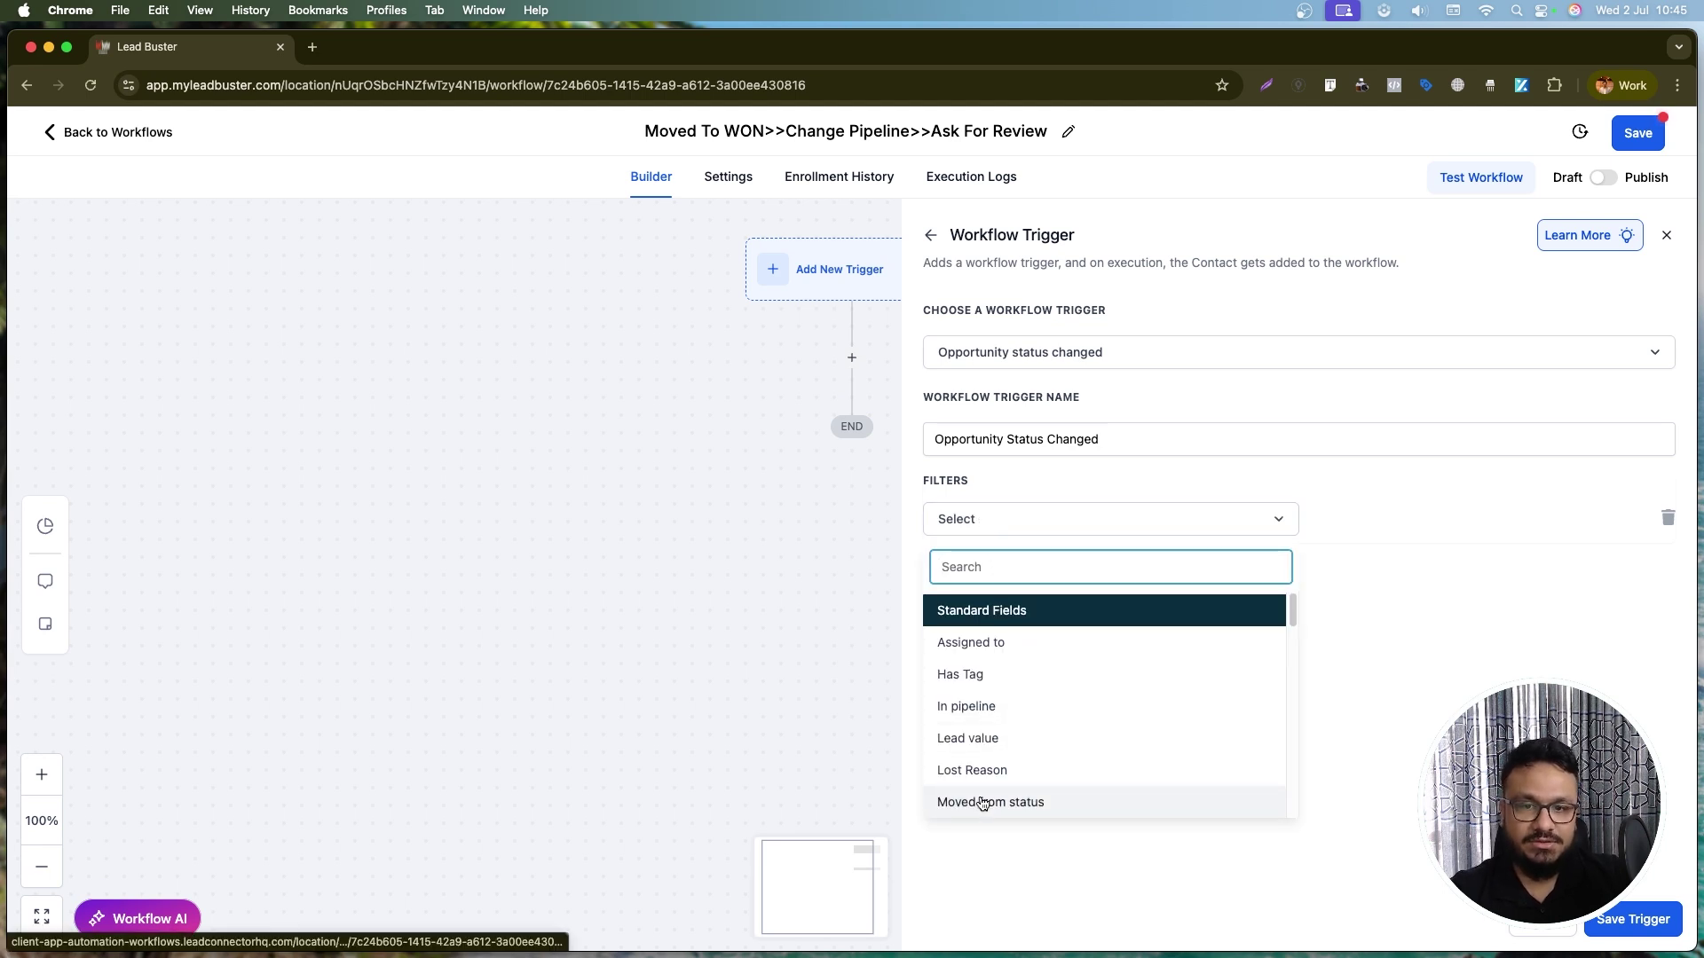
pyautogui.click(969, 706)
pyautogui.click(1369, 525)
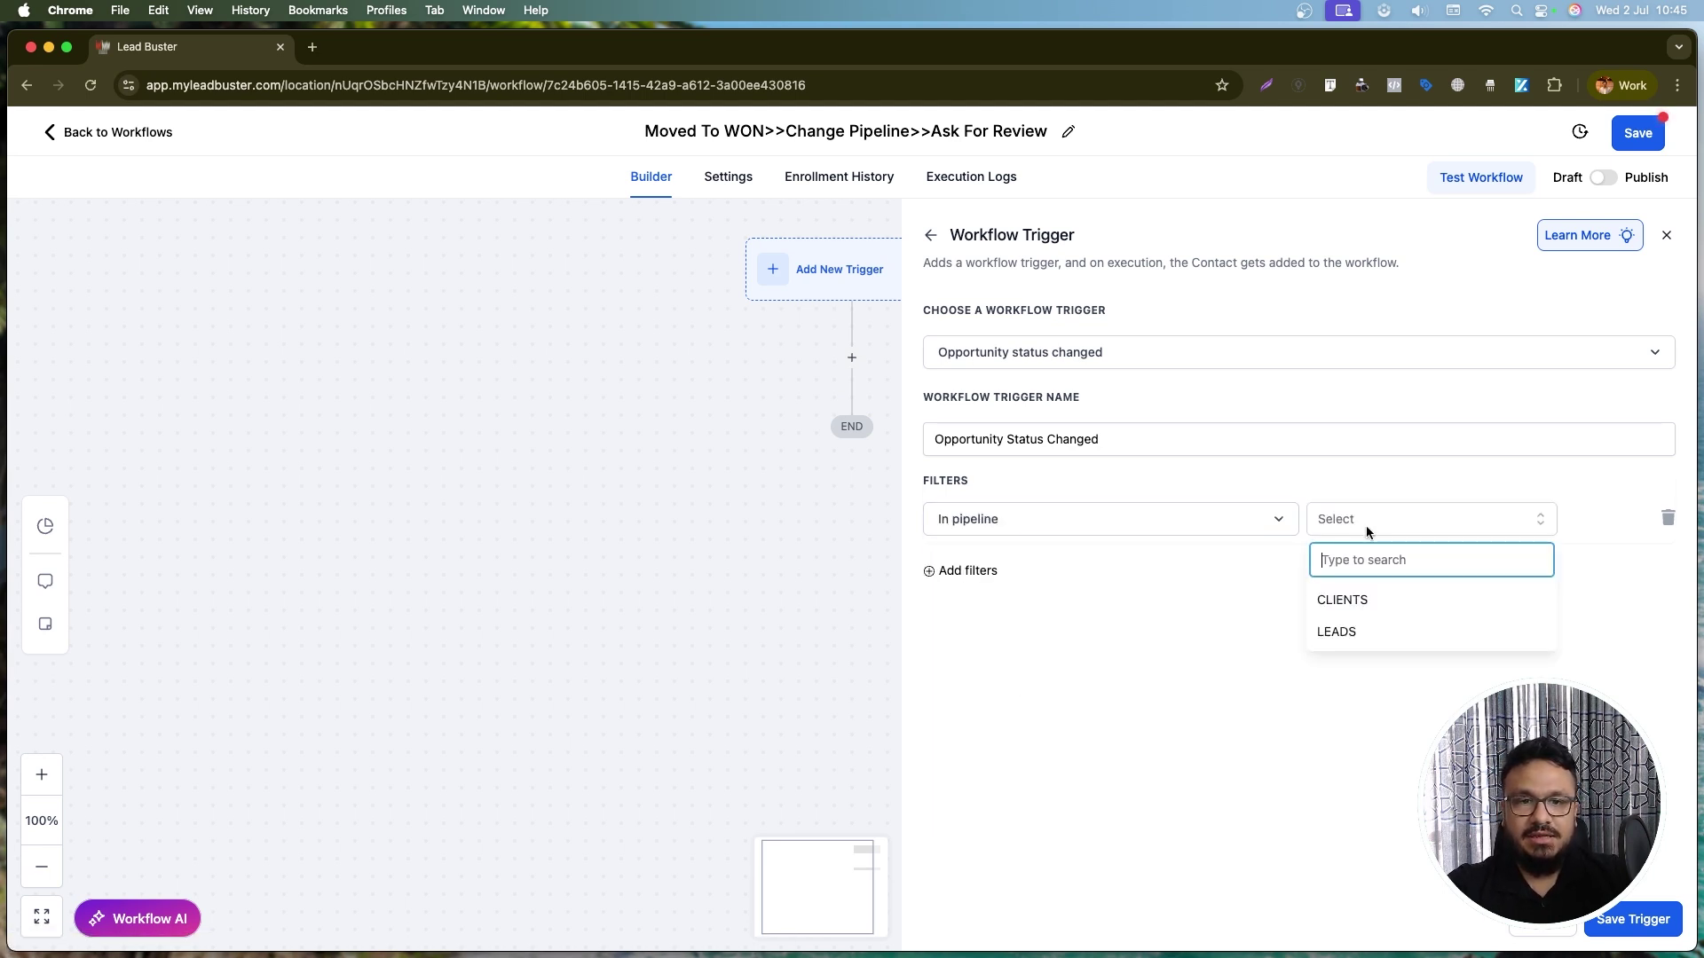
pyautogui.click(1333, 631)
# - Add a second trigger filter requiring the opportunity to be moved to status won, and save the trigger
pyautogui.click(965, 571)
pyautogui.click(976, 585)
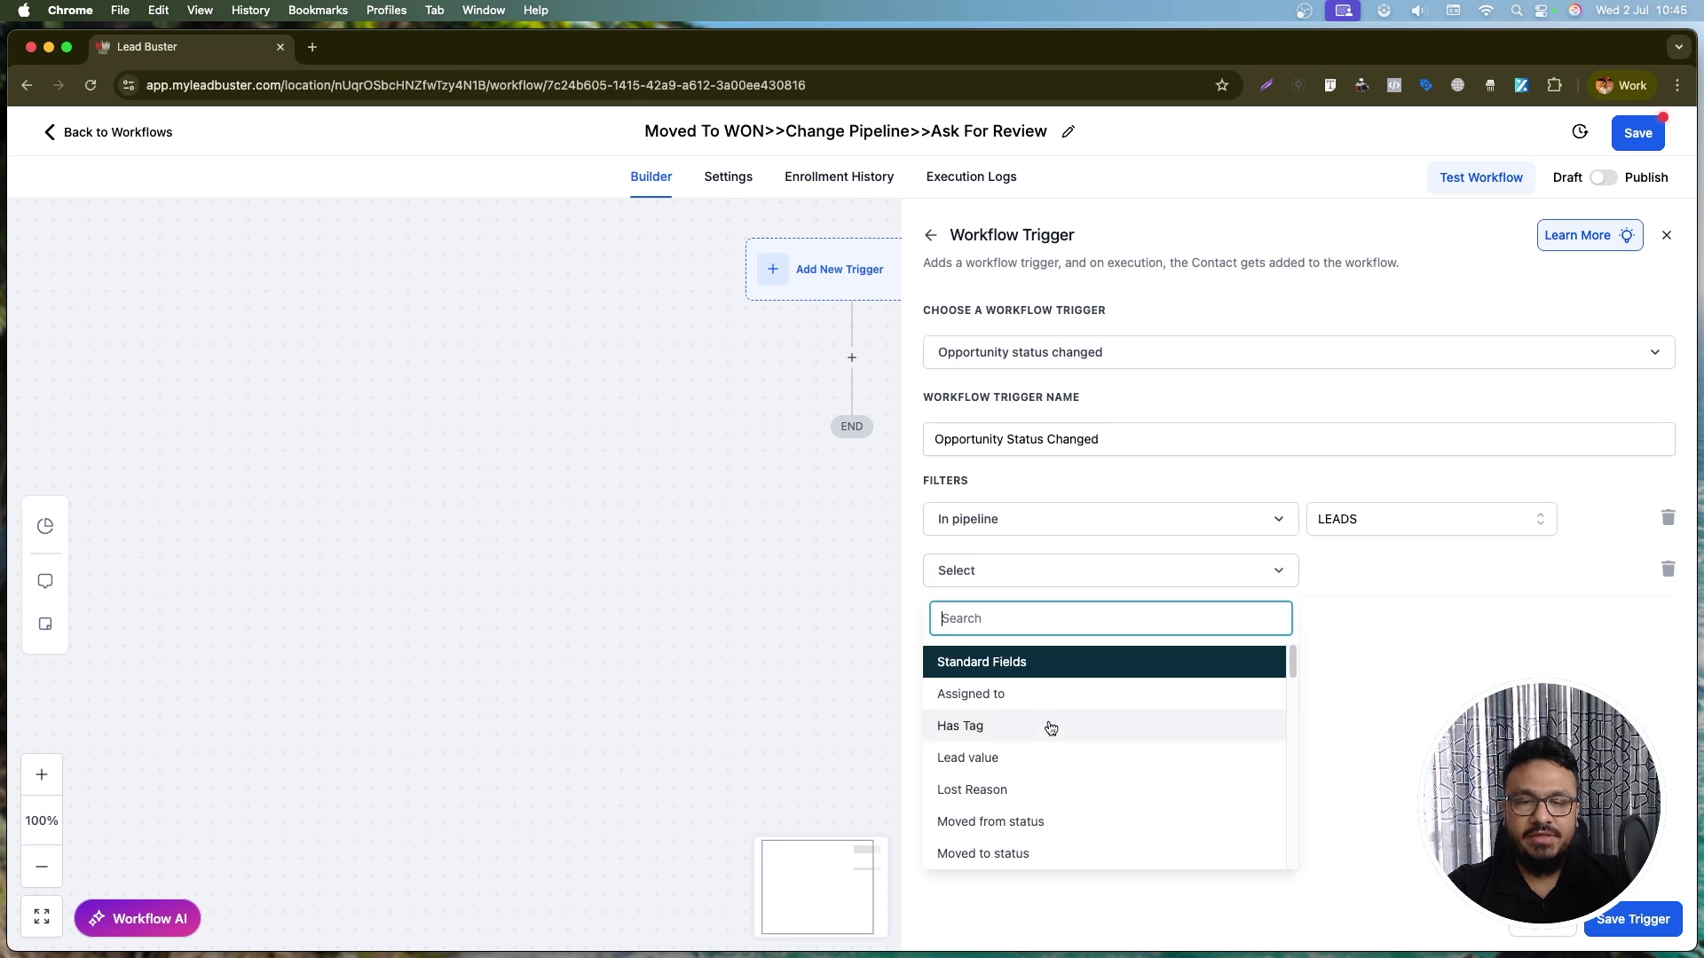
pyautogui.scroll(-1, 1032, 796)
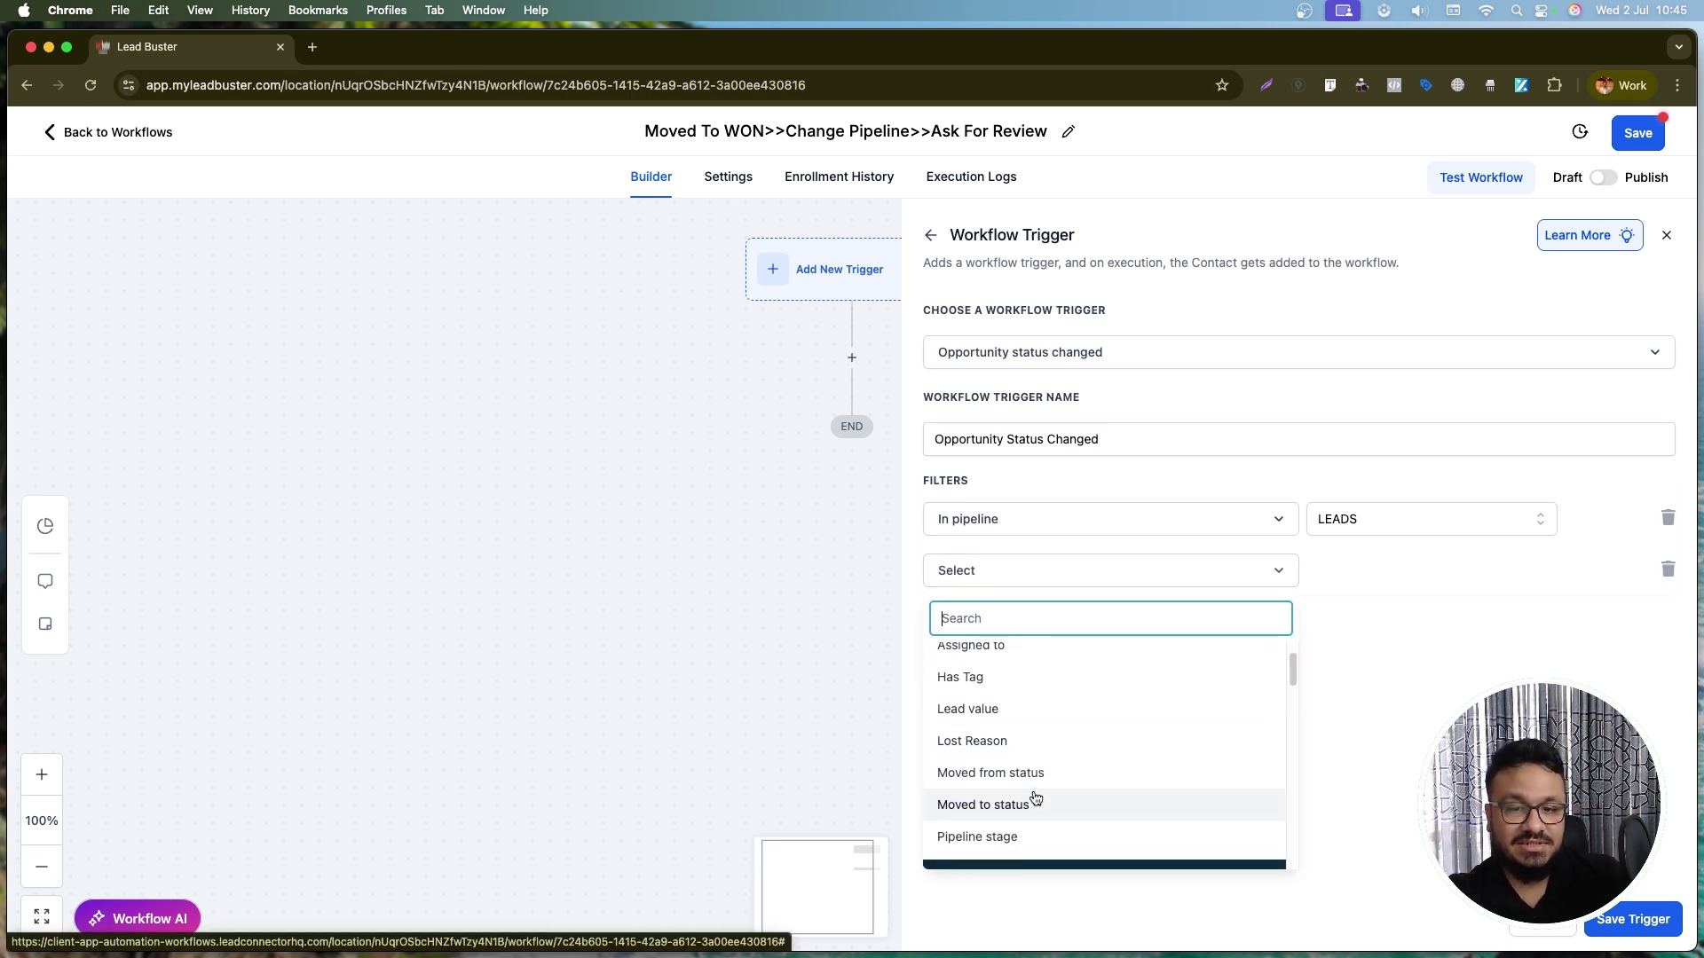
pyautogui.click(1036, 802)
pyautogui.click(1415, 570)
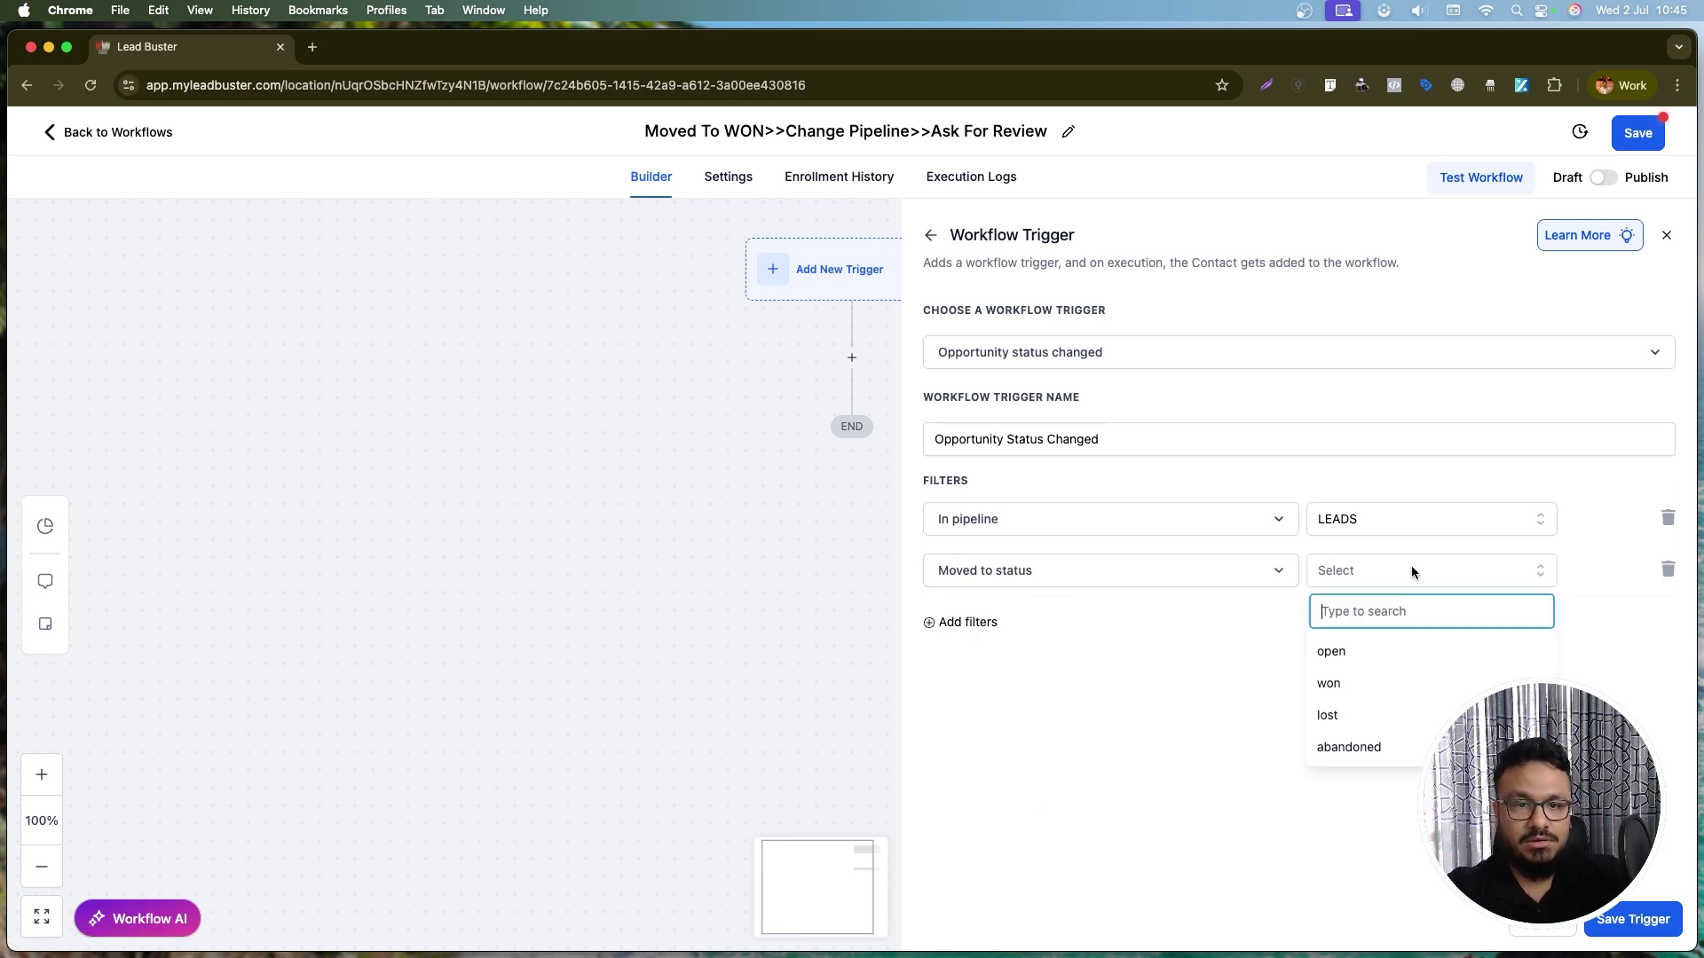
pyautogui.click(1348, 685)
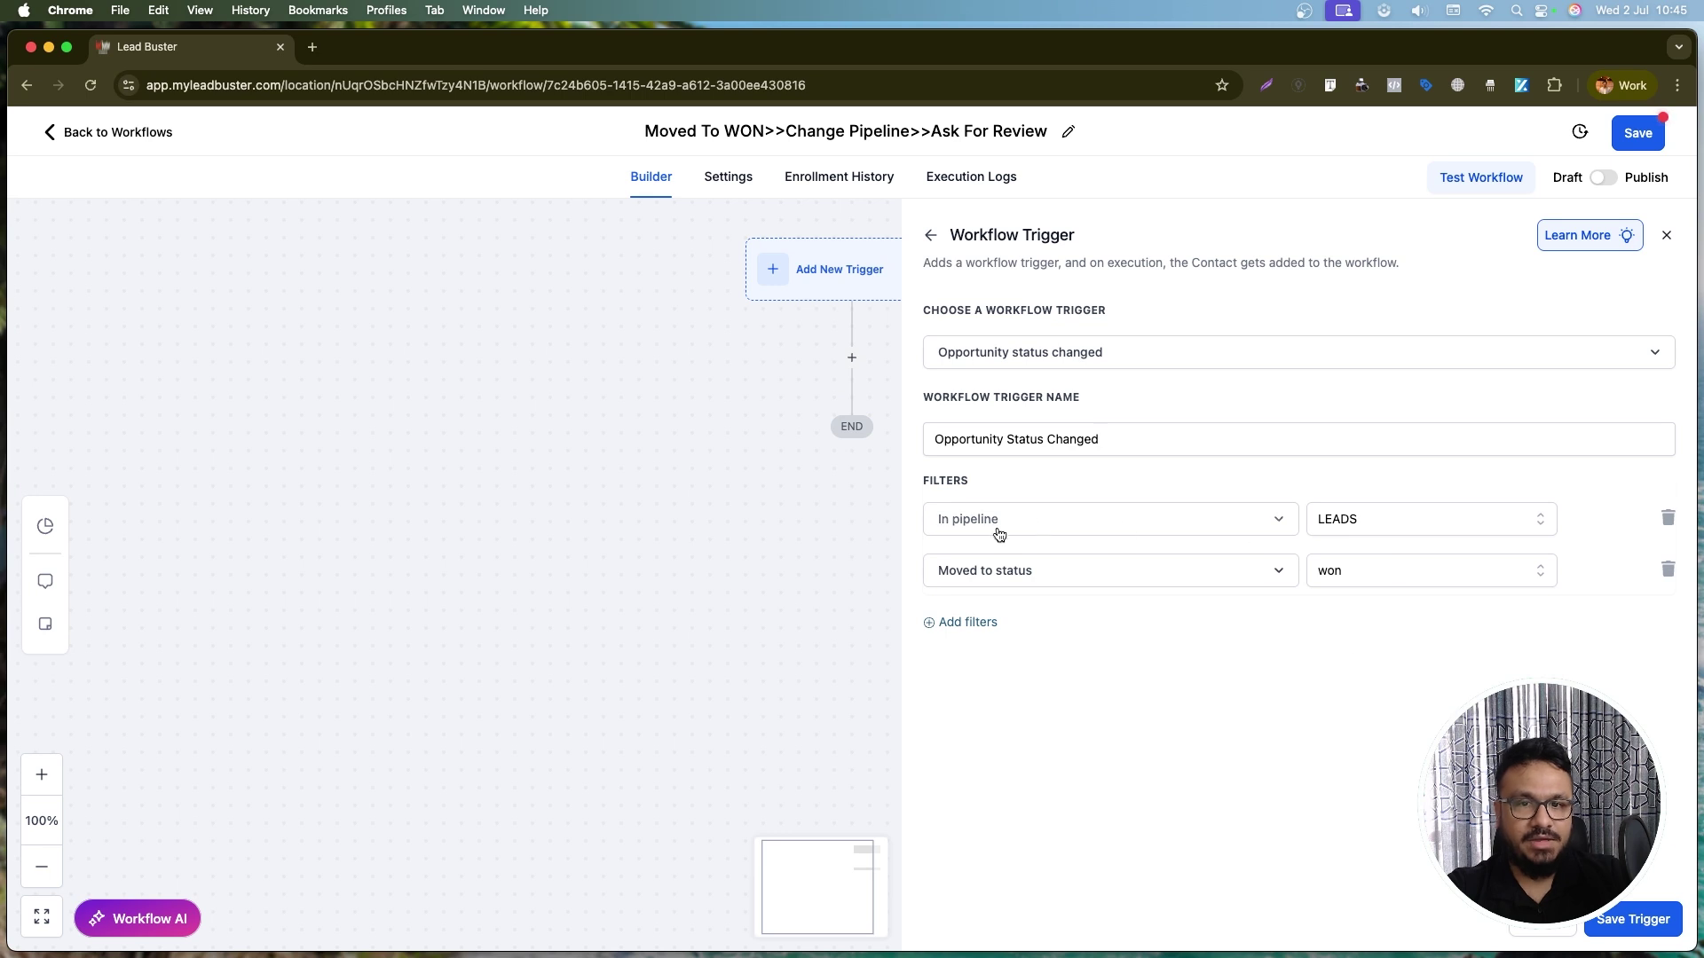
pyautogui.click(1631, 919)
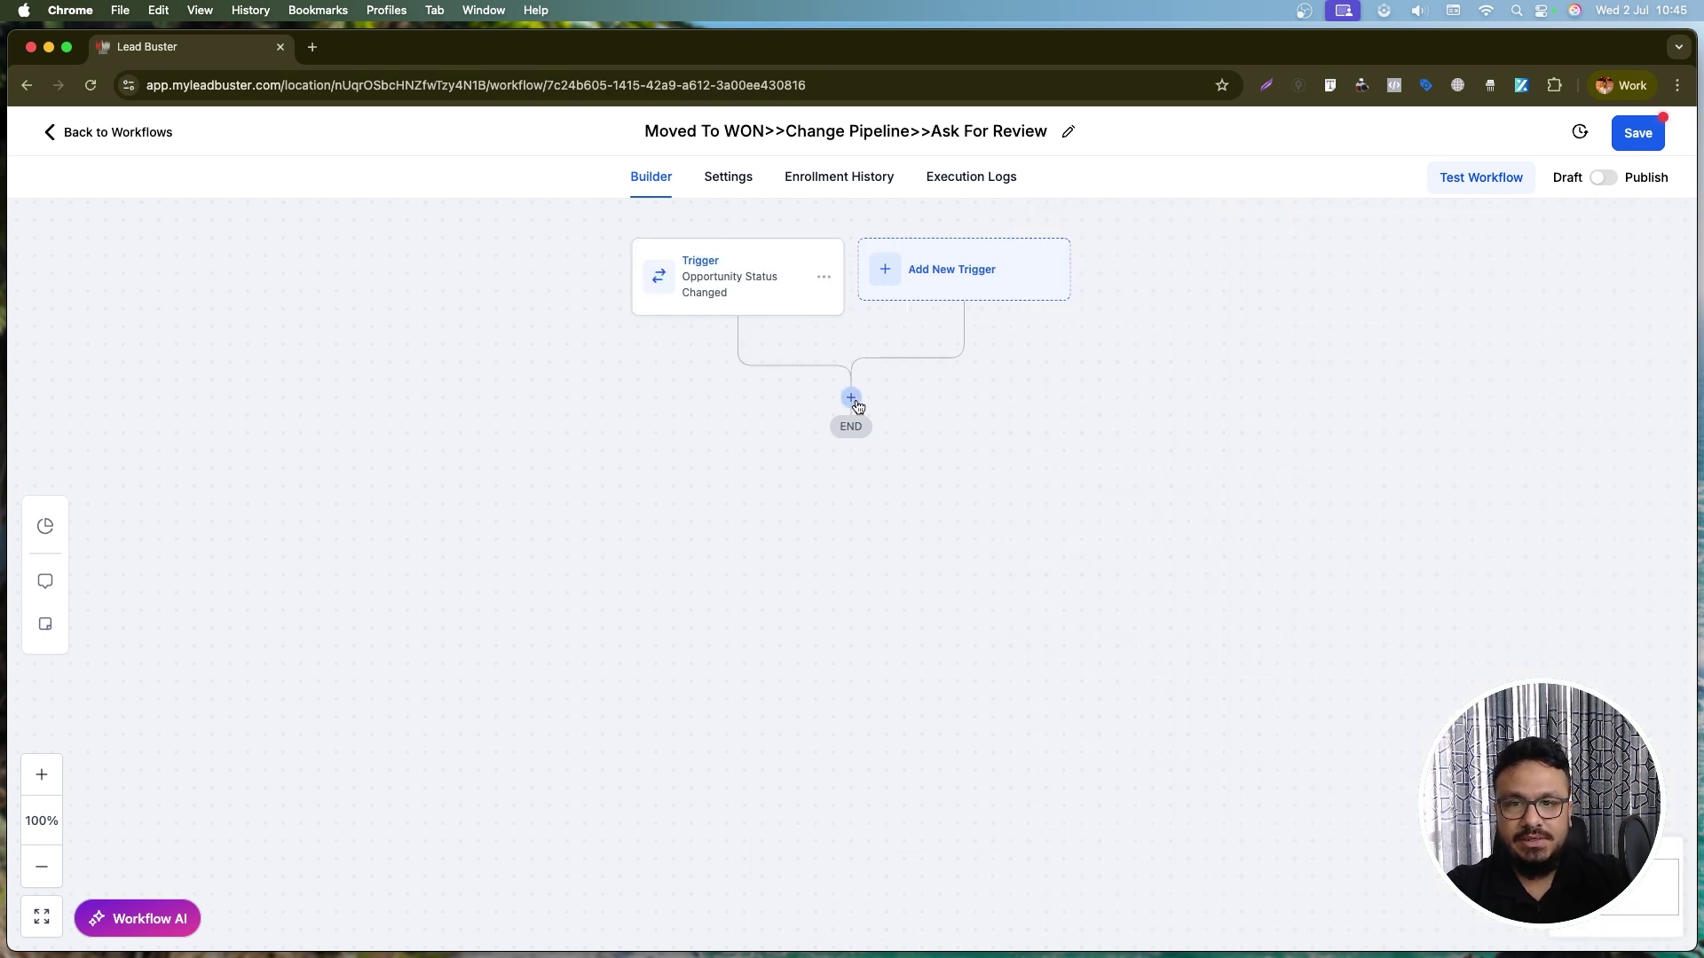
pyautogui.click(851, 398)
pyautogui.write('remove')
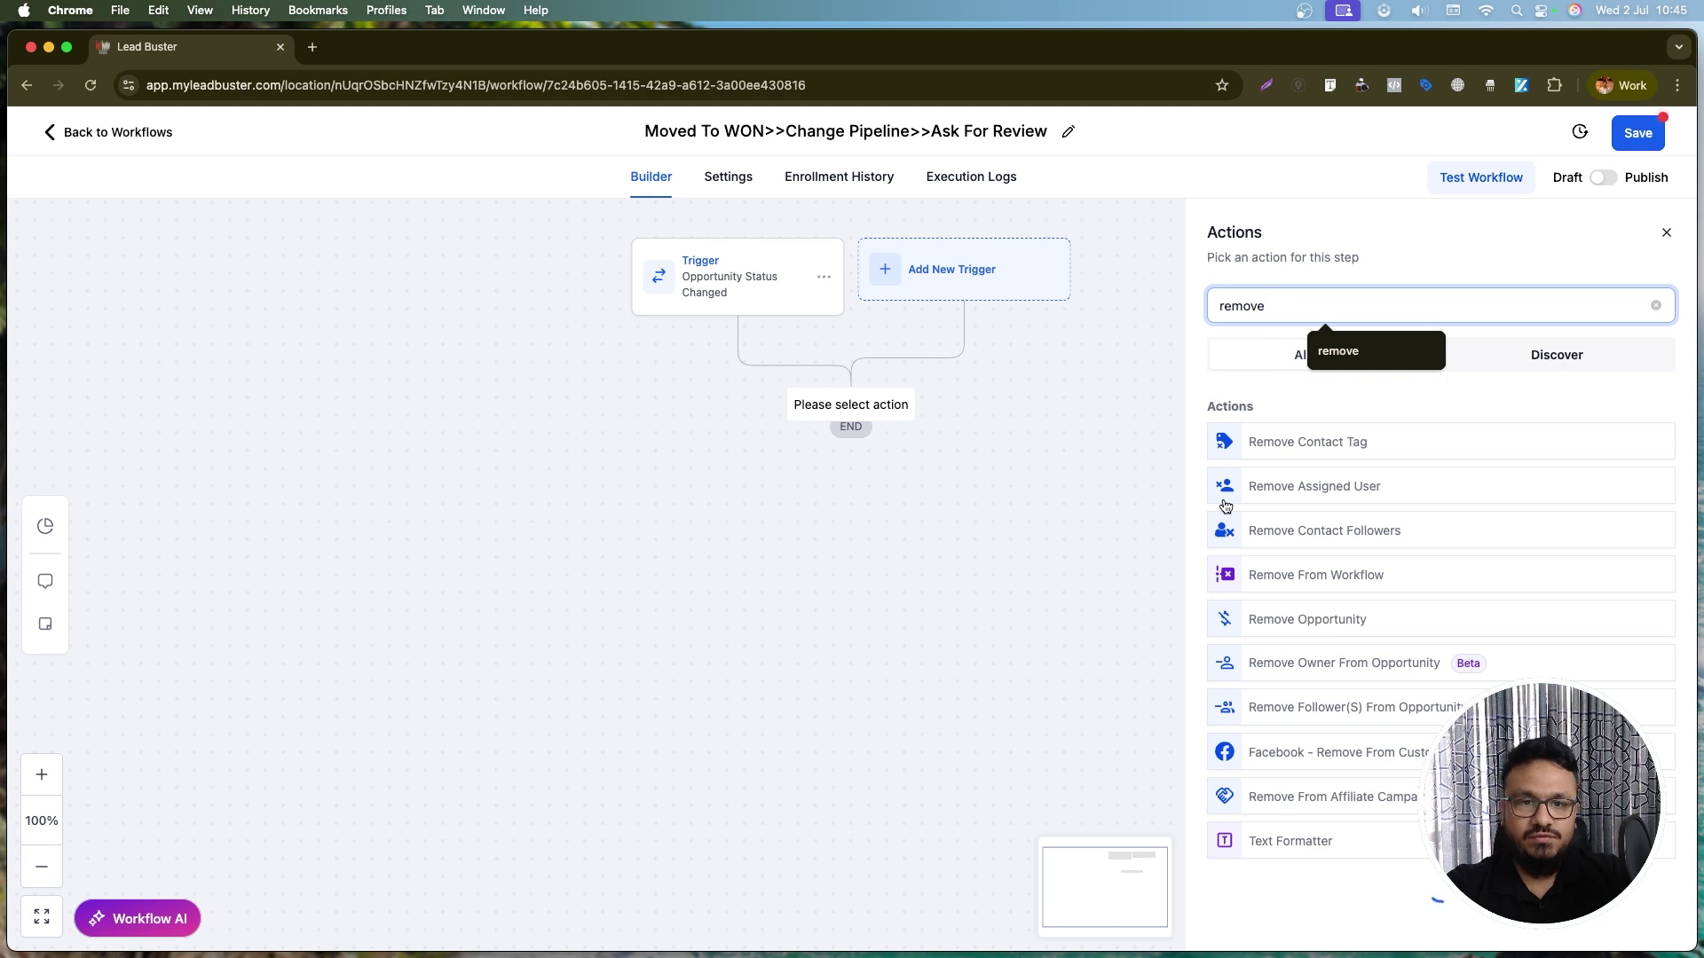
pyautogui.click(1305, 618)
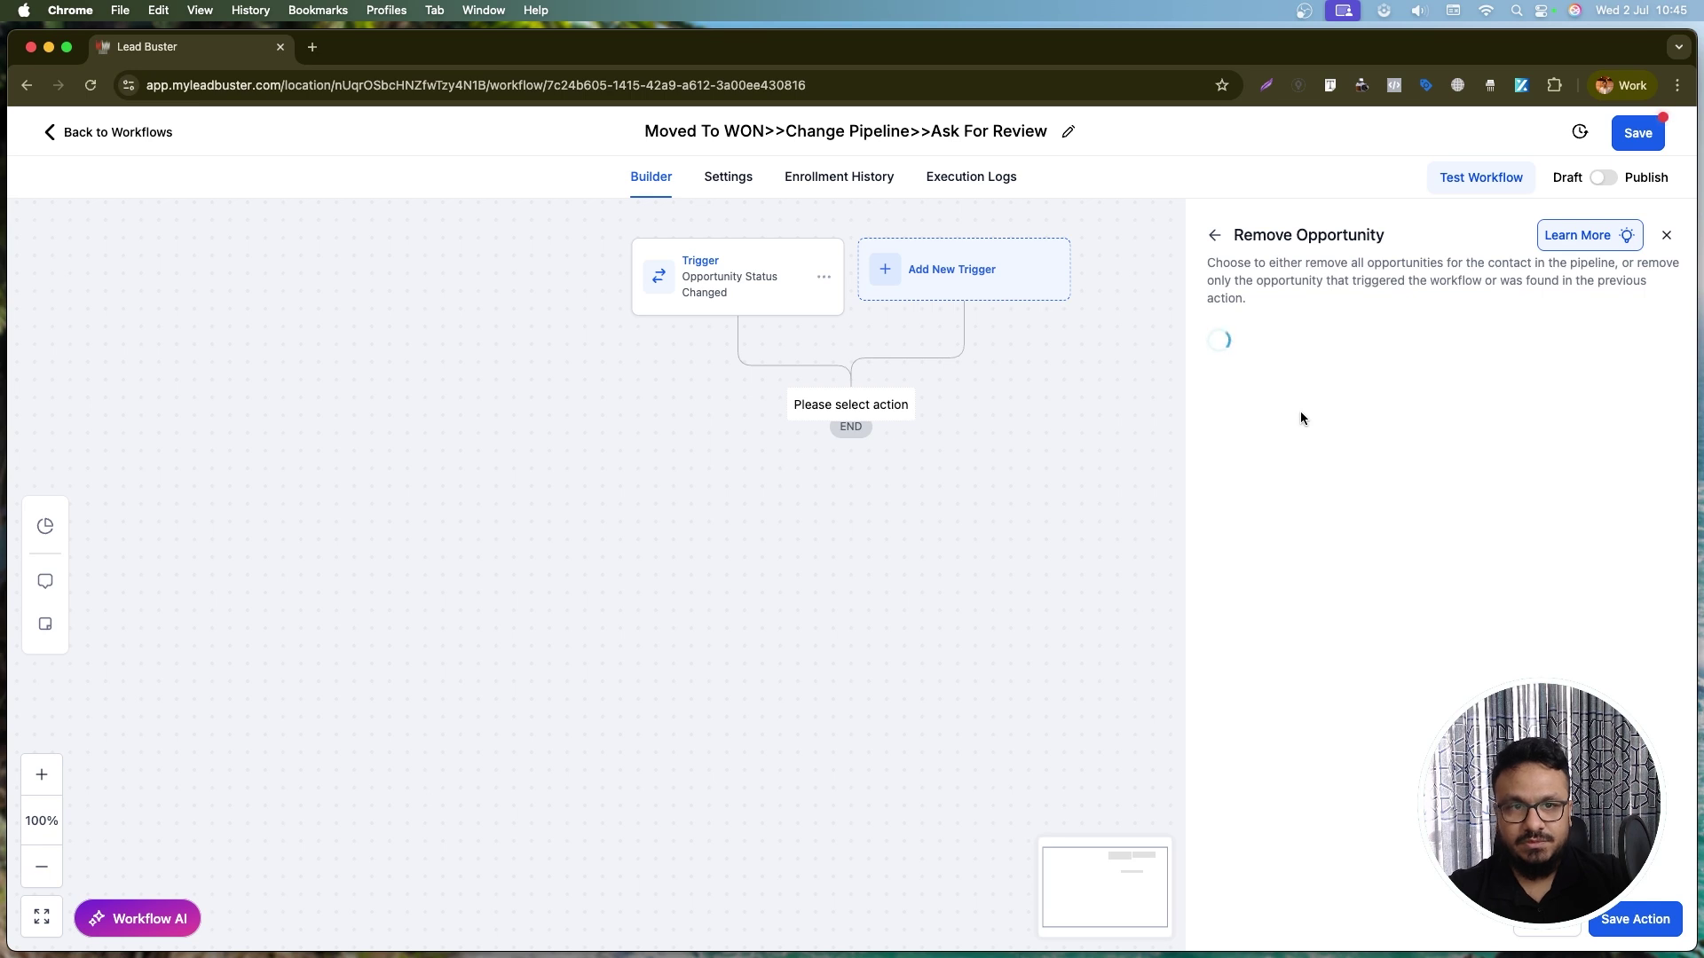
pyautogui.click(1663, 233)
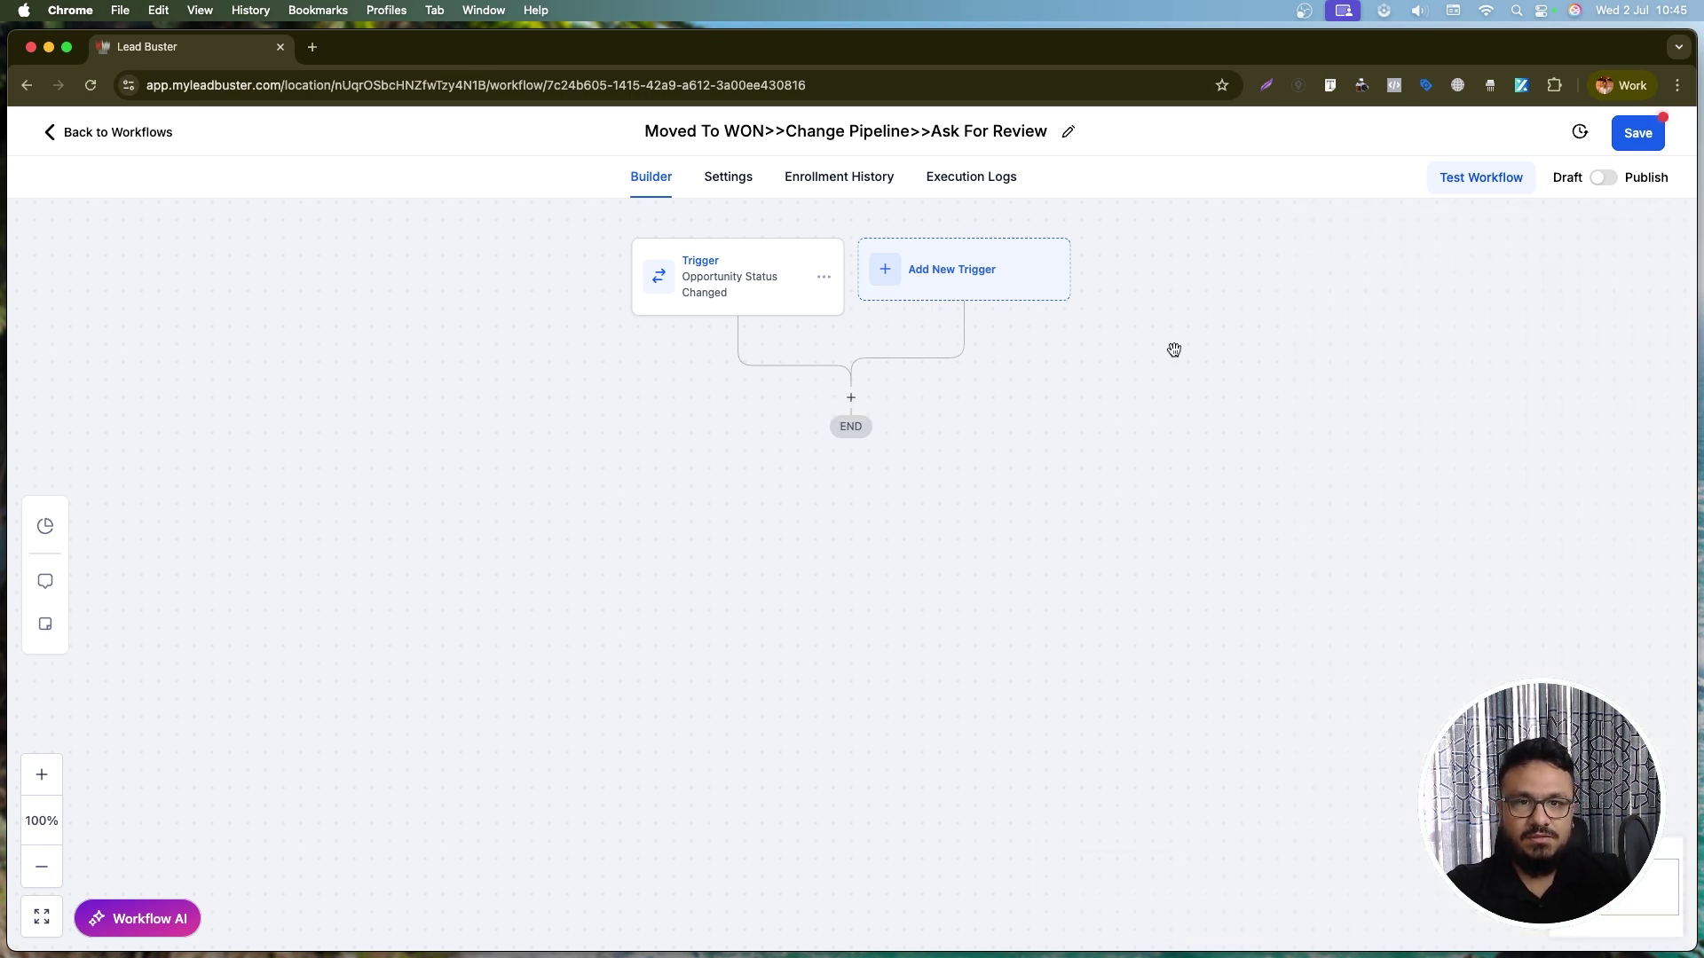
# - Add a Remove Opportunity action directly below the workflow trigger
pyautogui.click(850, 397)
pyautogui.click(1324, 306)
pyautogui.write('rem')
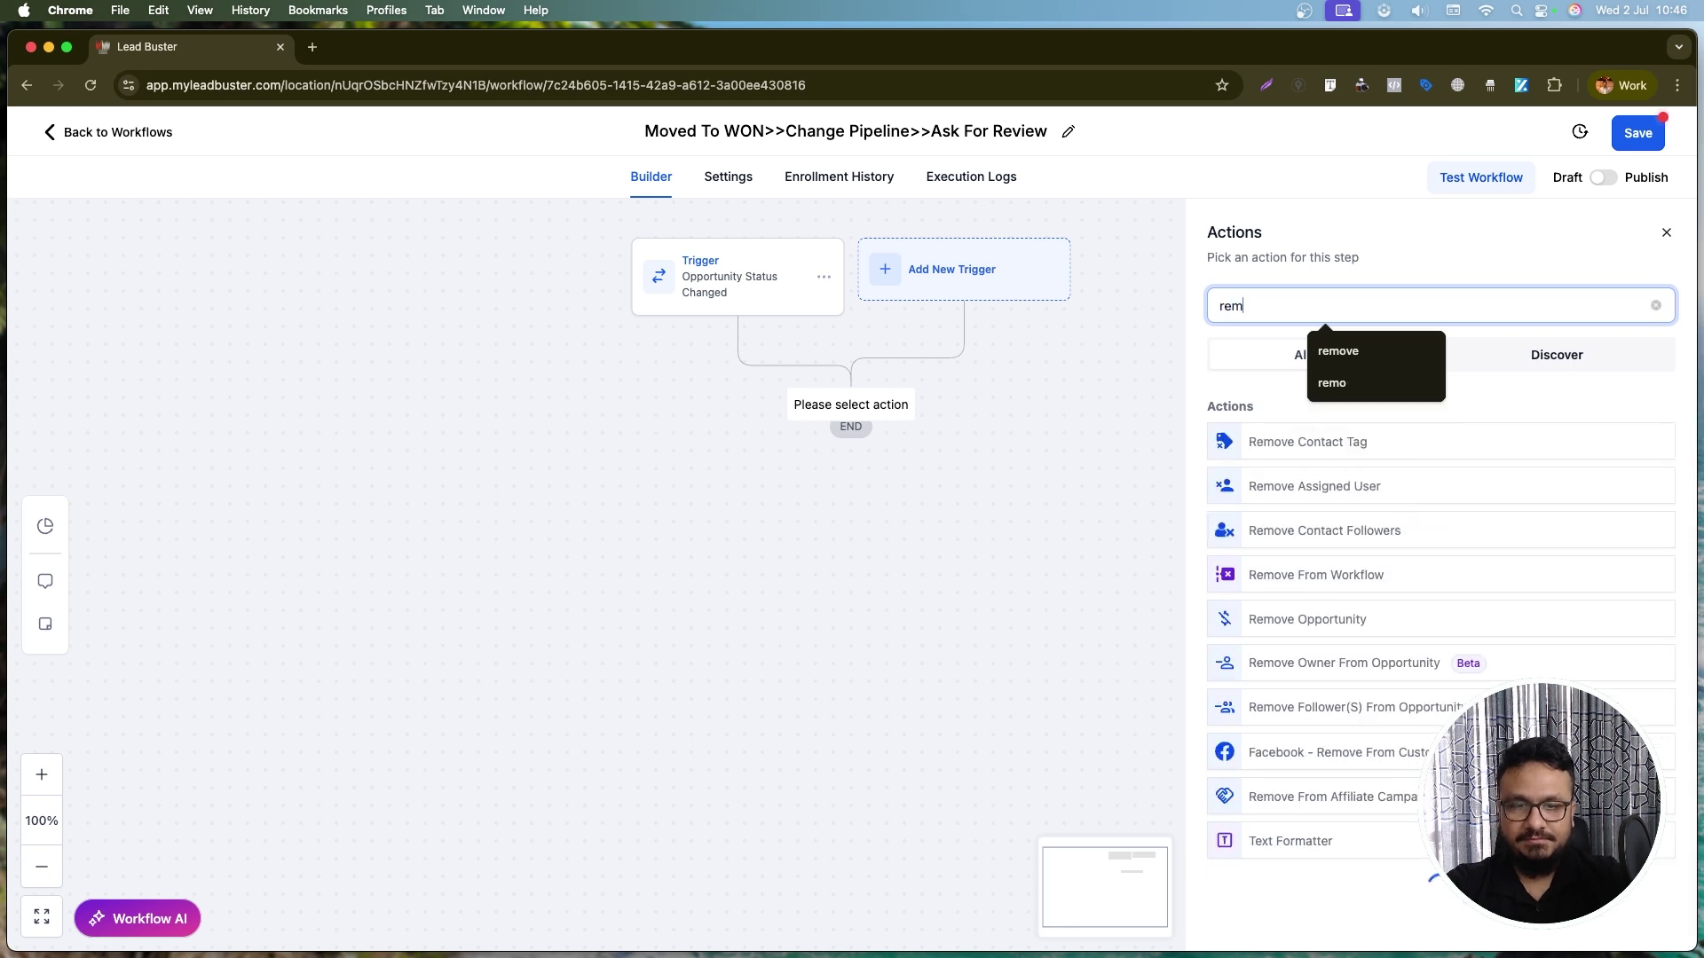
pyautogui.write('ove')
pyautogui.click(1323, 618)
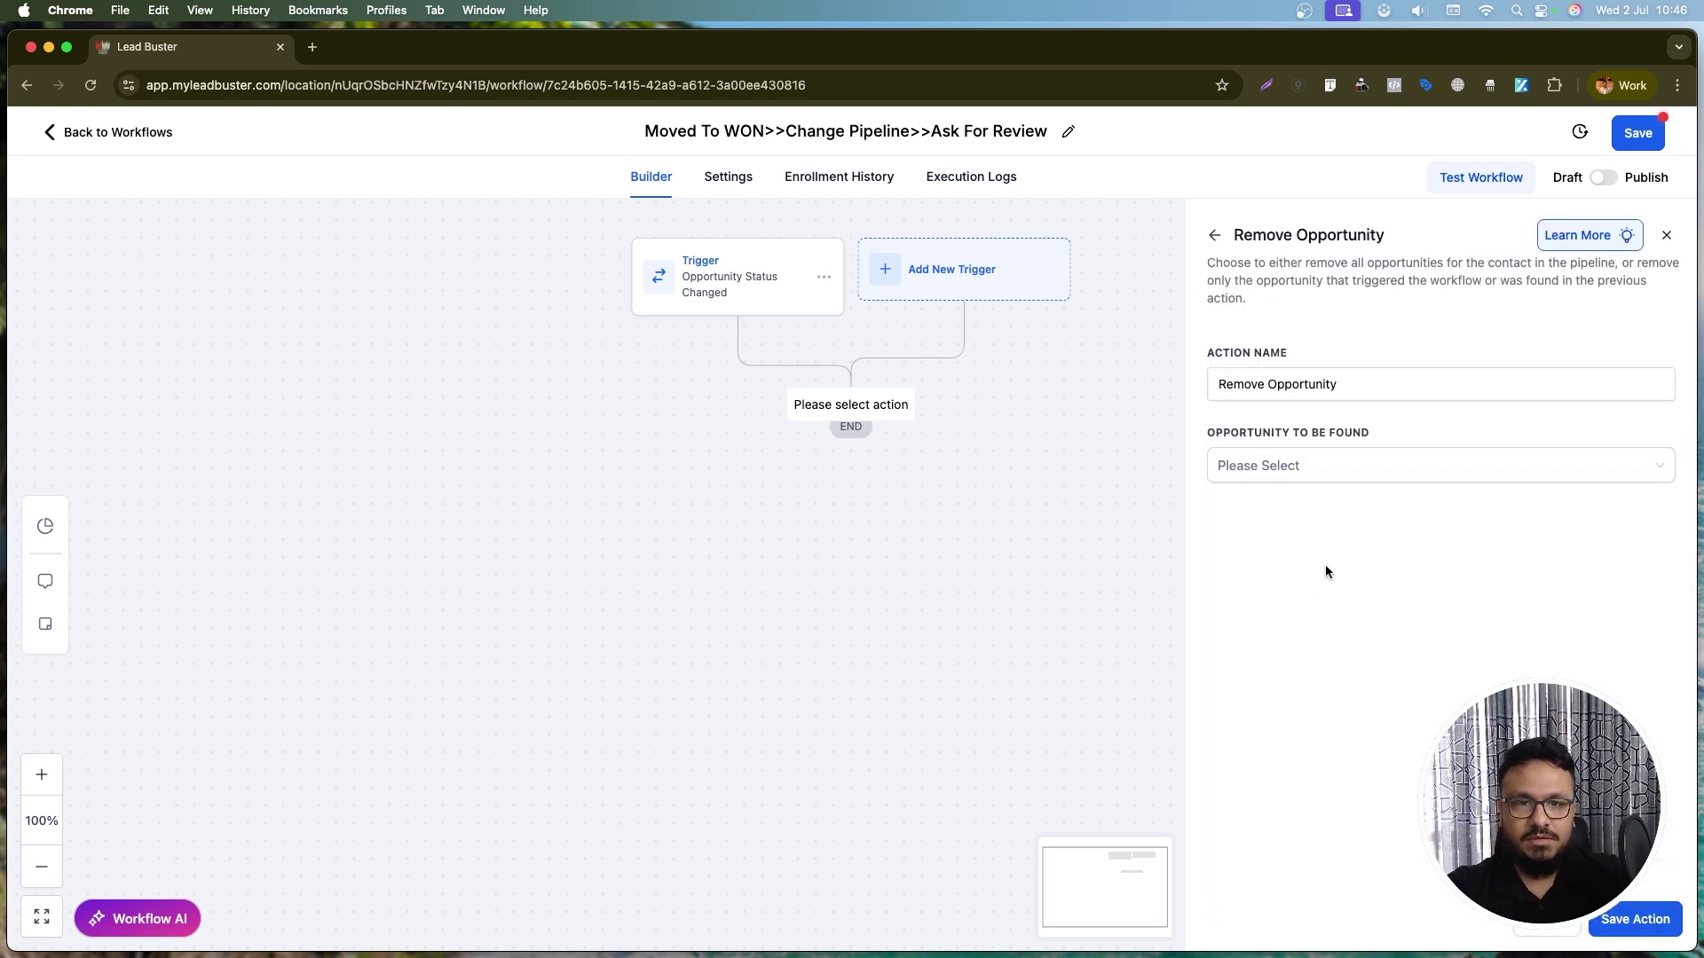
# - Set the Remove Opportunity action to remove all contact opportunities in the LEADS pipeline, and save it
pyautogui.click(1323, 466)
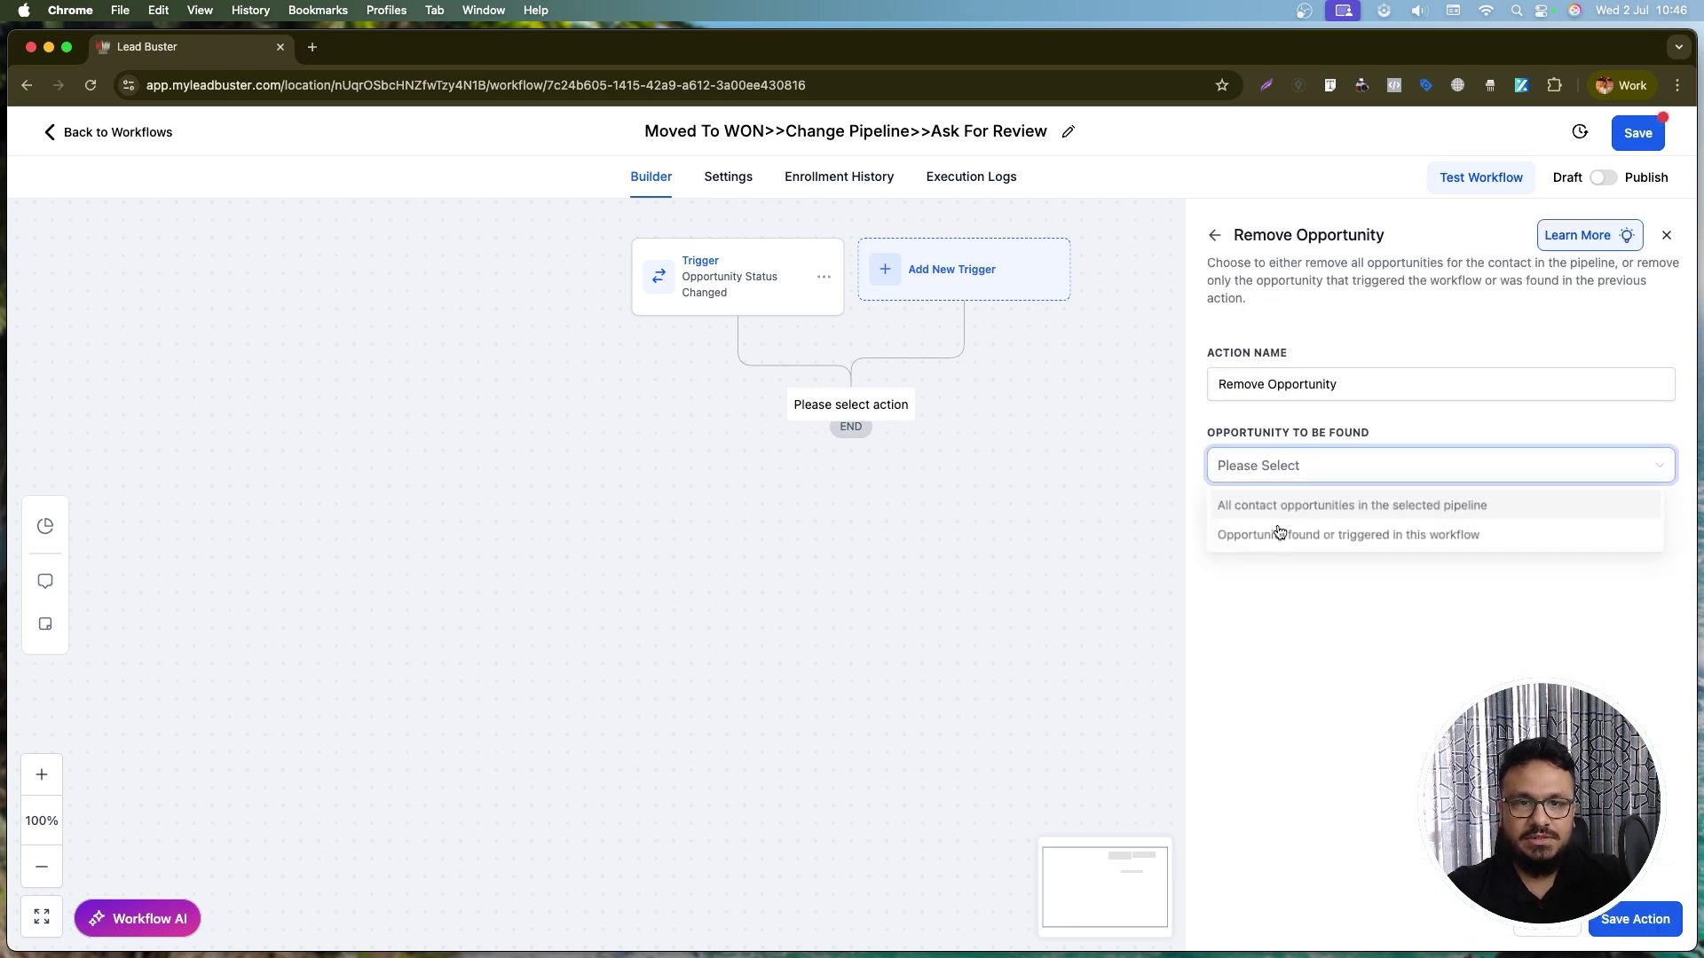
pyautogui.click(1230, 633)
pyautogui.click(1318, 475)
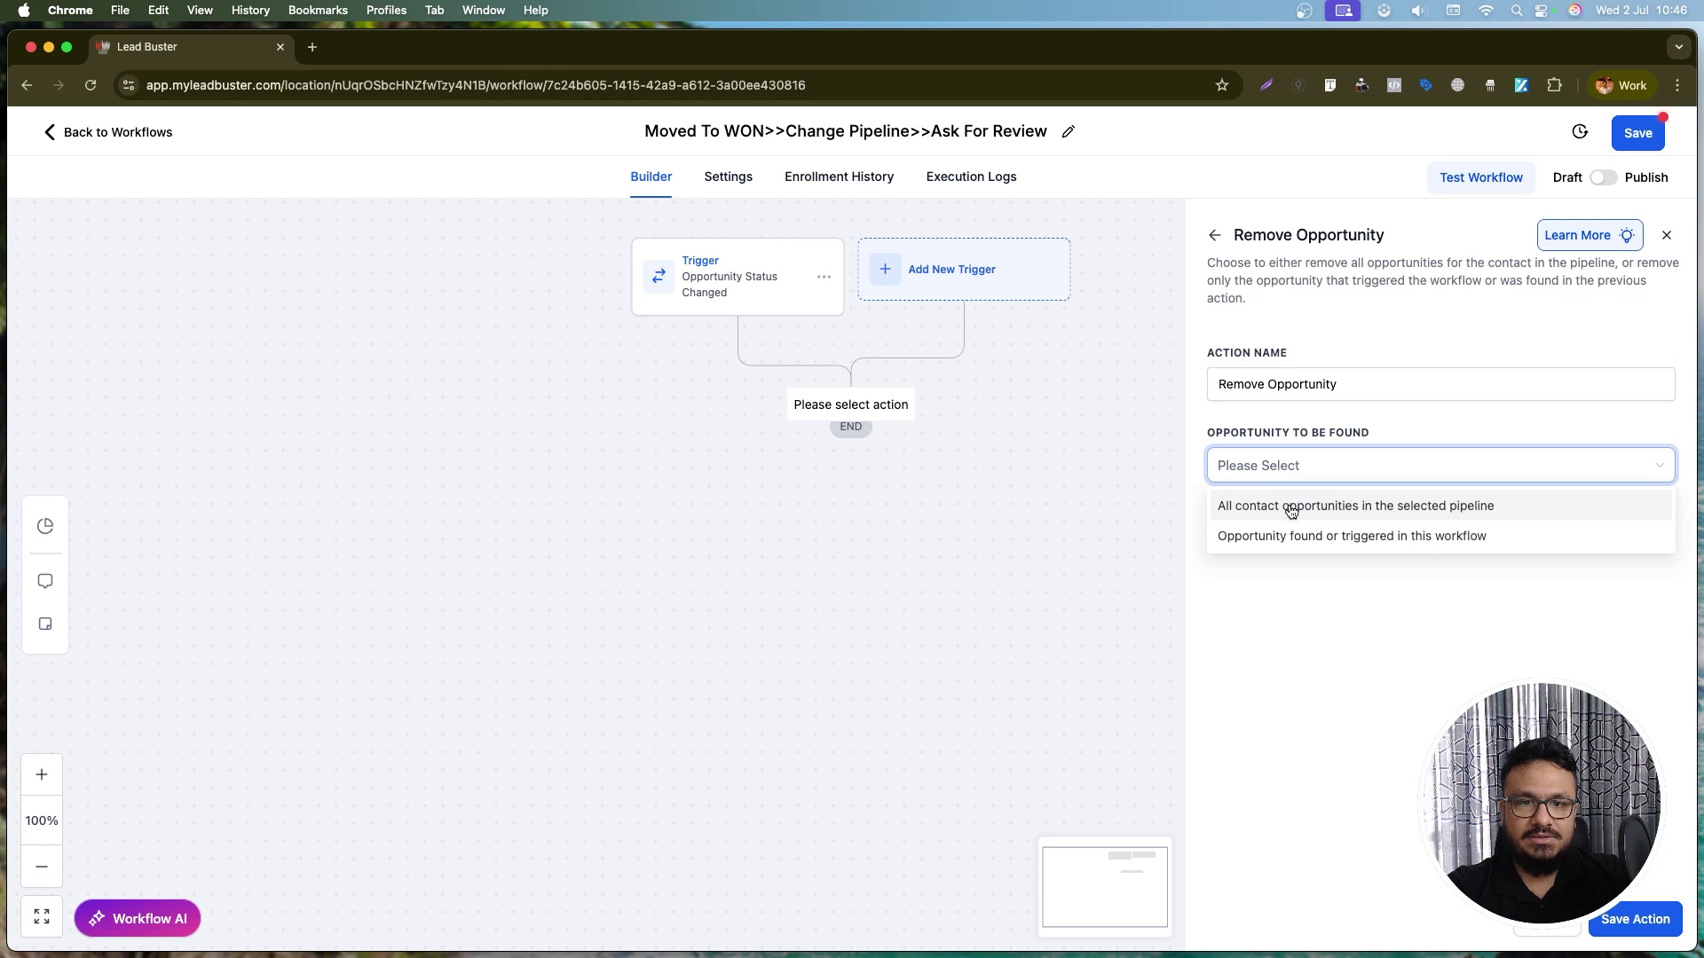
pyautogui.click(1396, 506)
pyautogui.click(1286, 538)
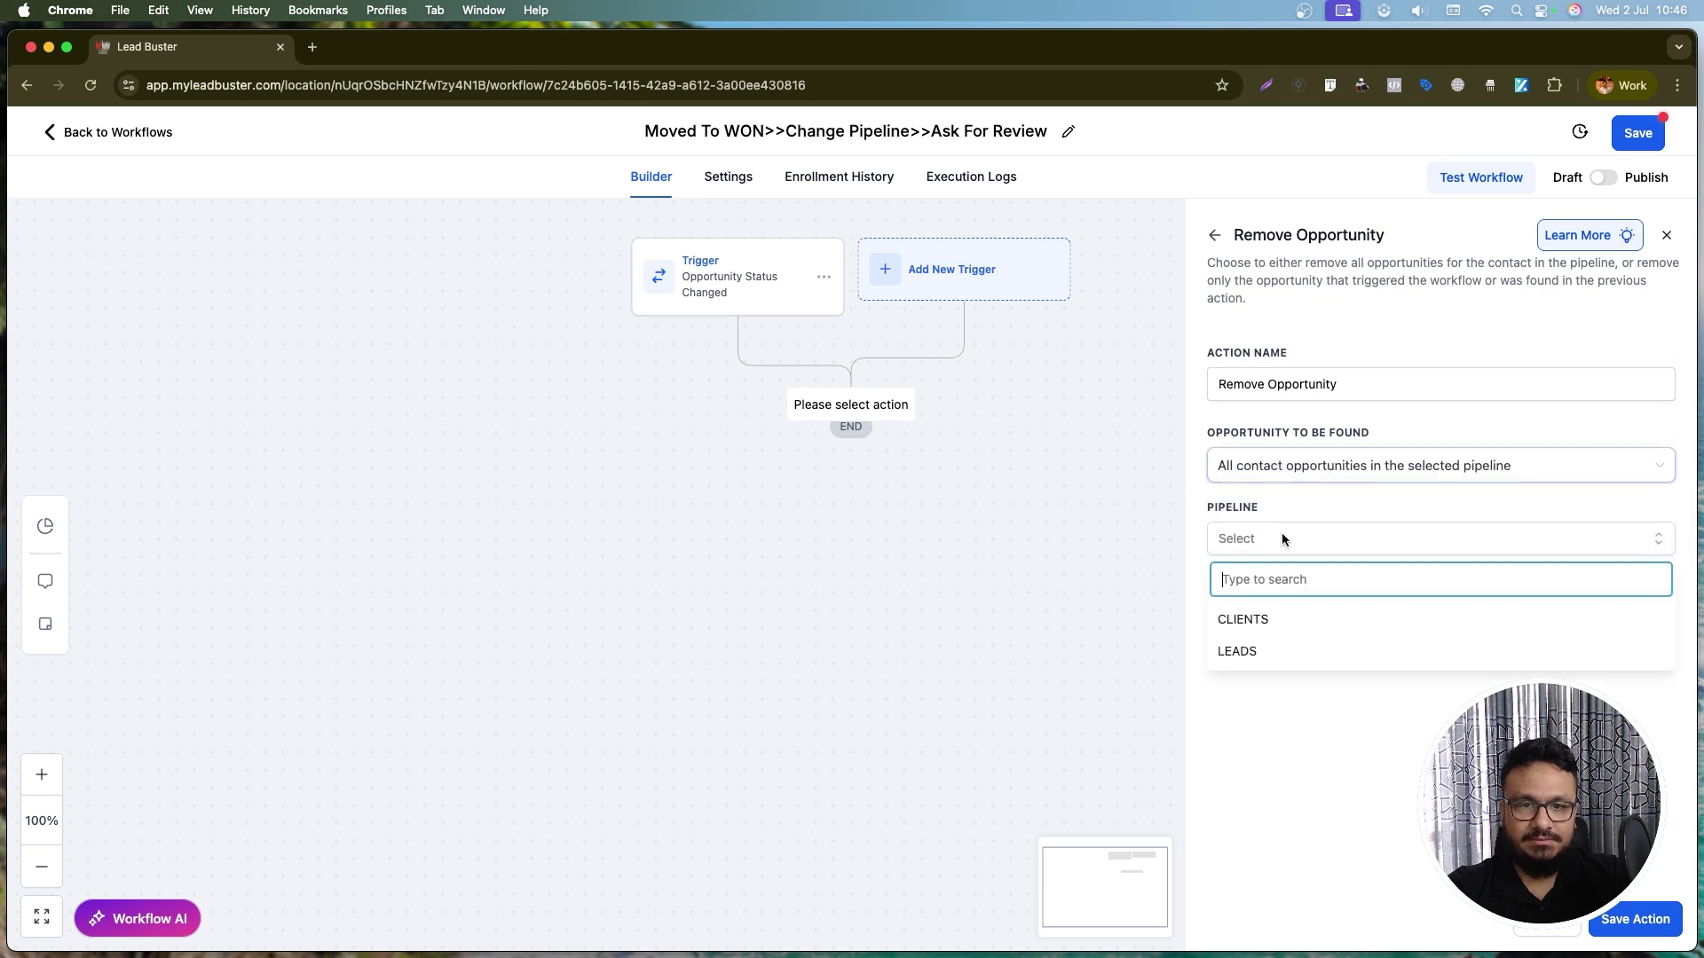
pyautogui.click(1252, 654)
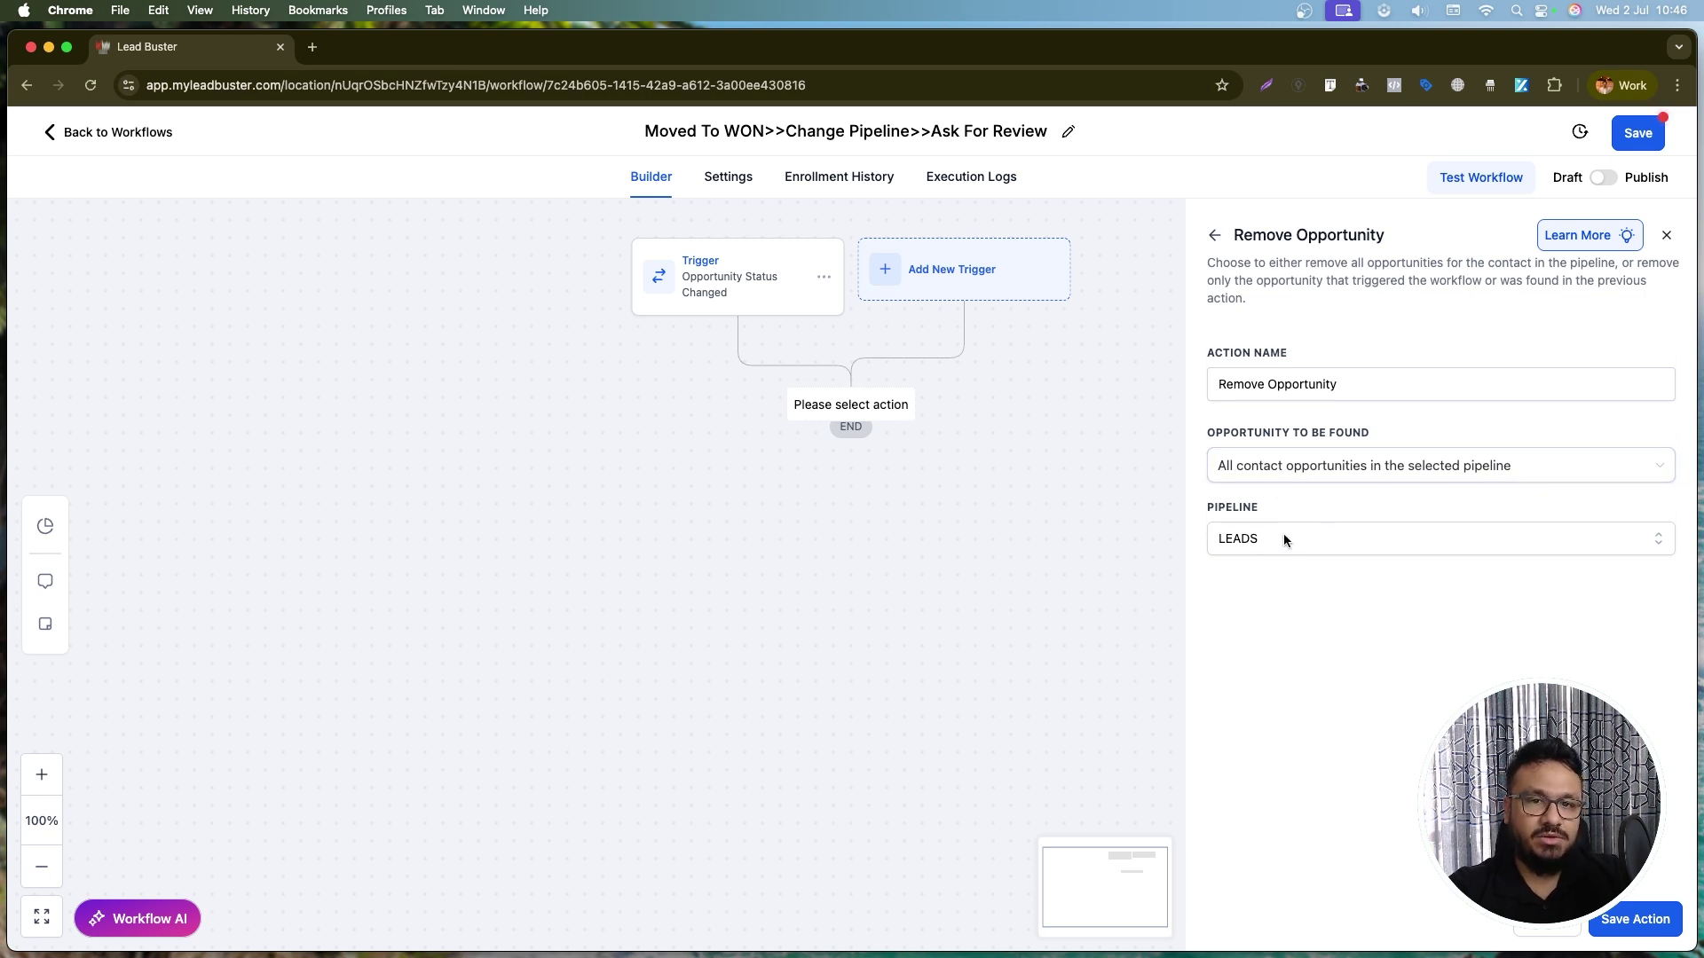
pyautogui.click(1611, 923)
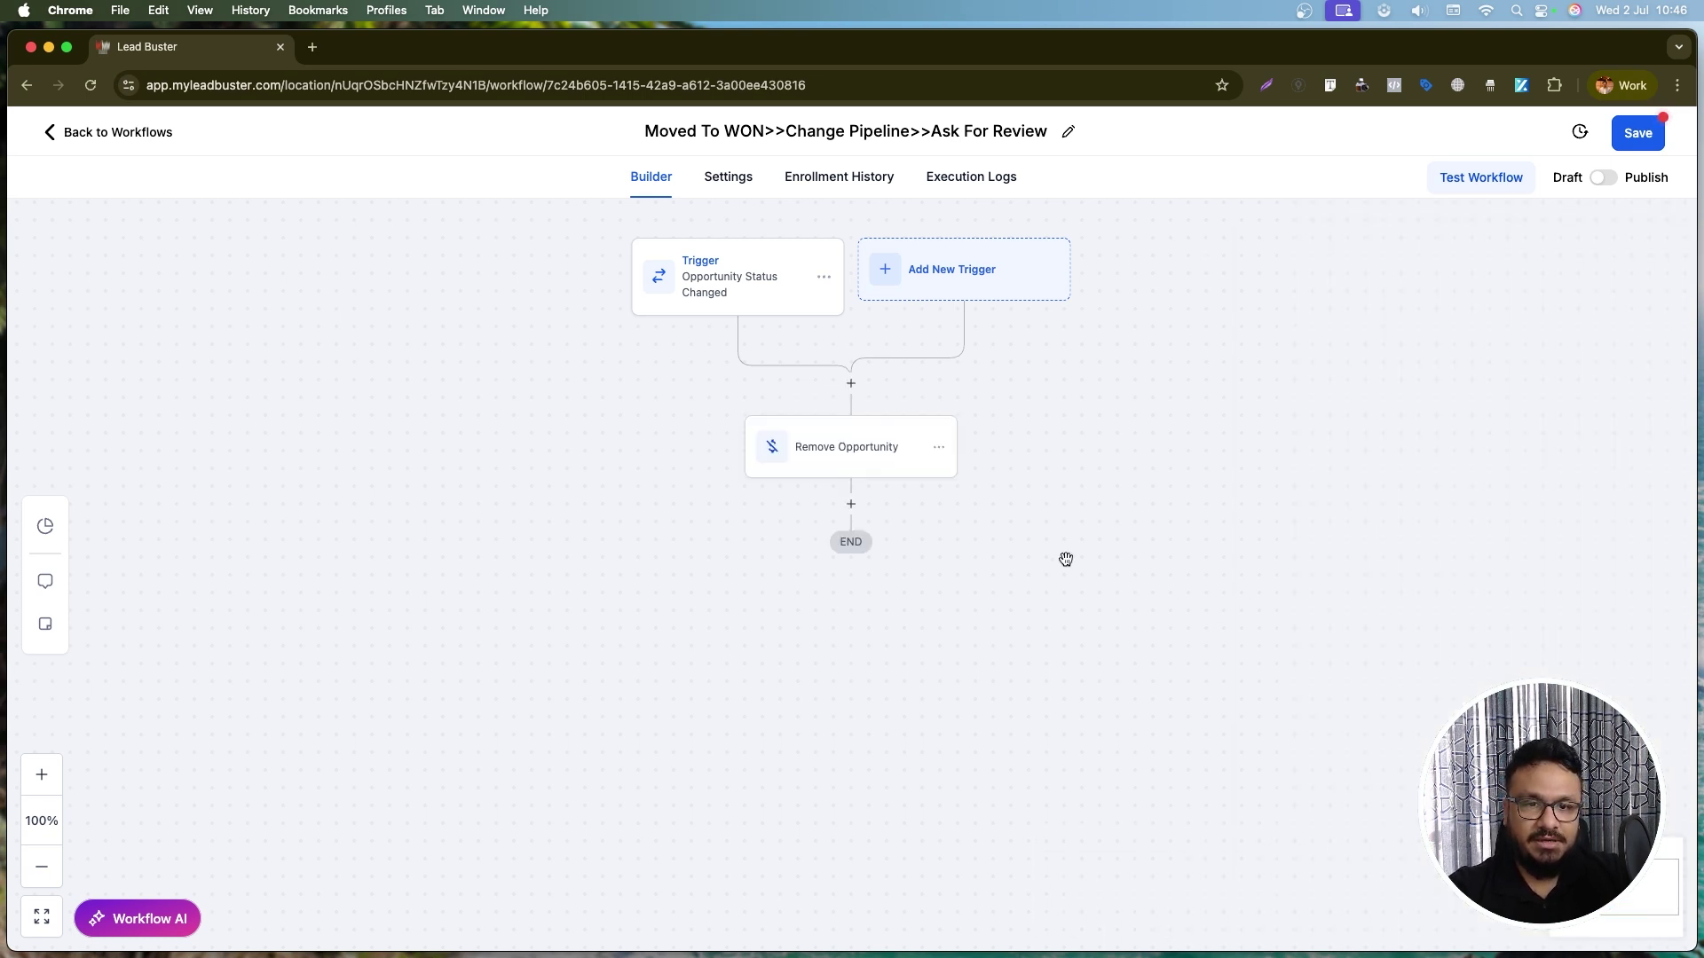
# - Add a Create Or Update Opportunity action after the removal, using the CLIENTS pipeline and the New Sign Up stage
pyautogui.click(850, 503)
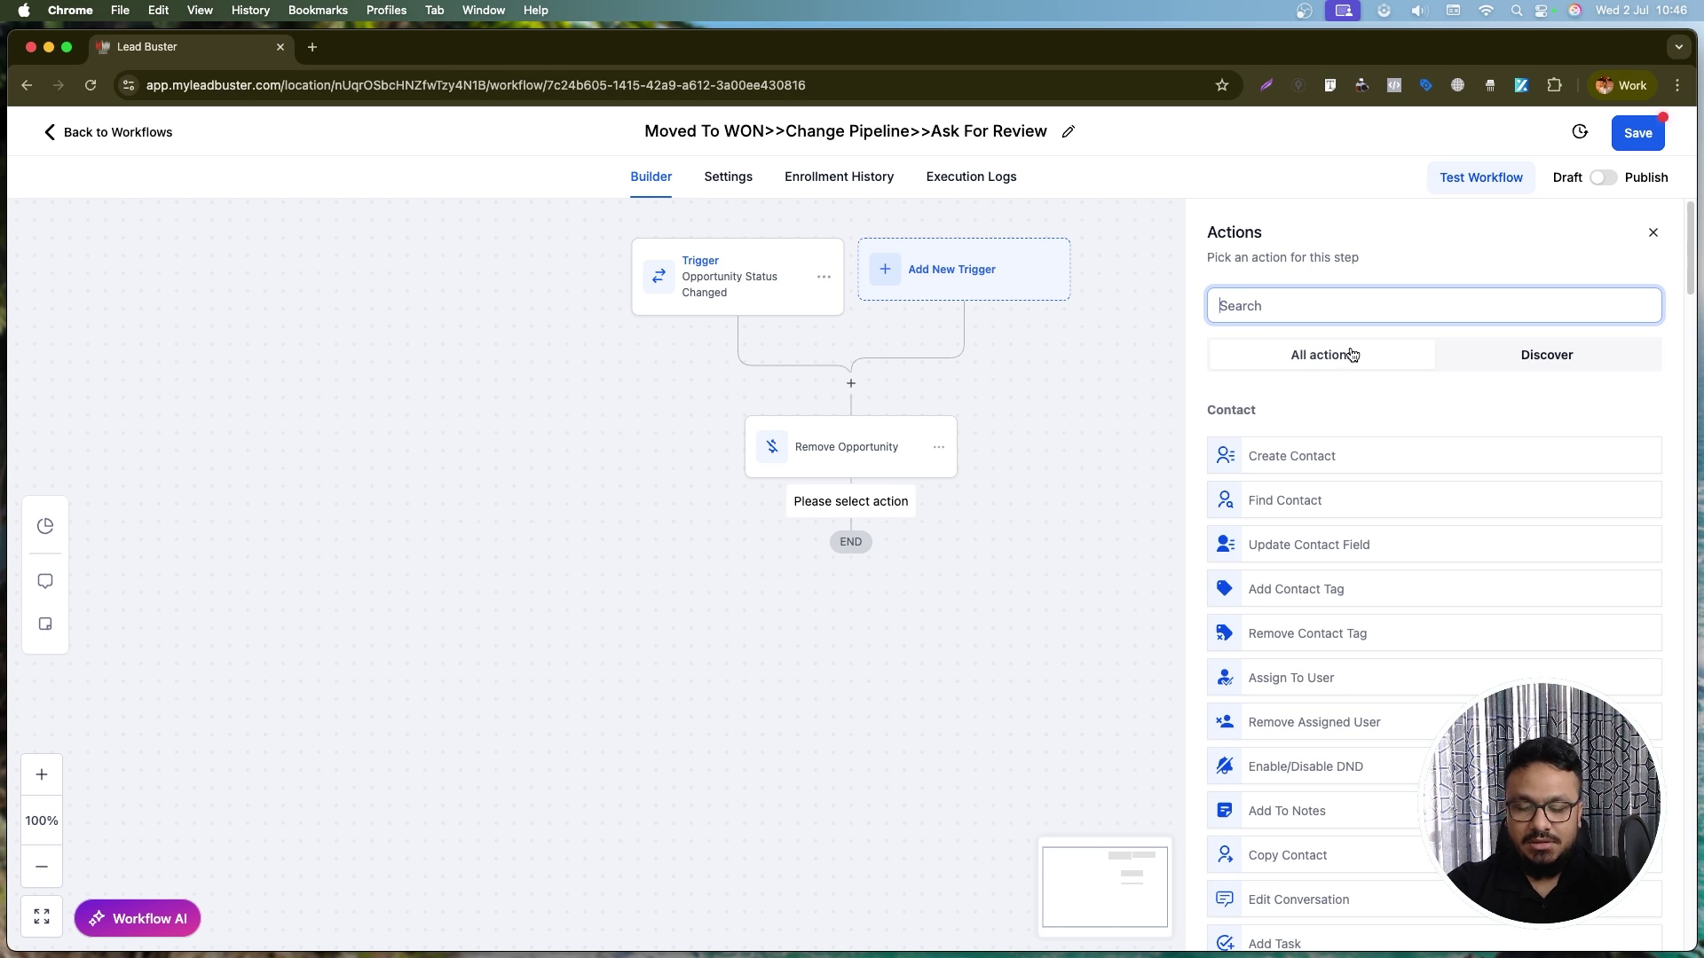
pyautogui.write('create')
pyautogui.click(1362, 546)
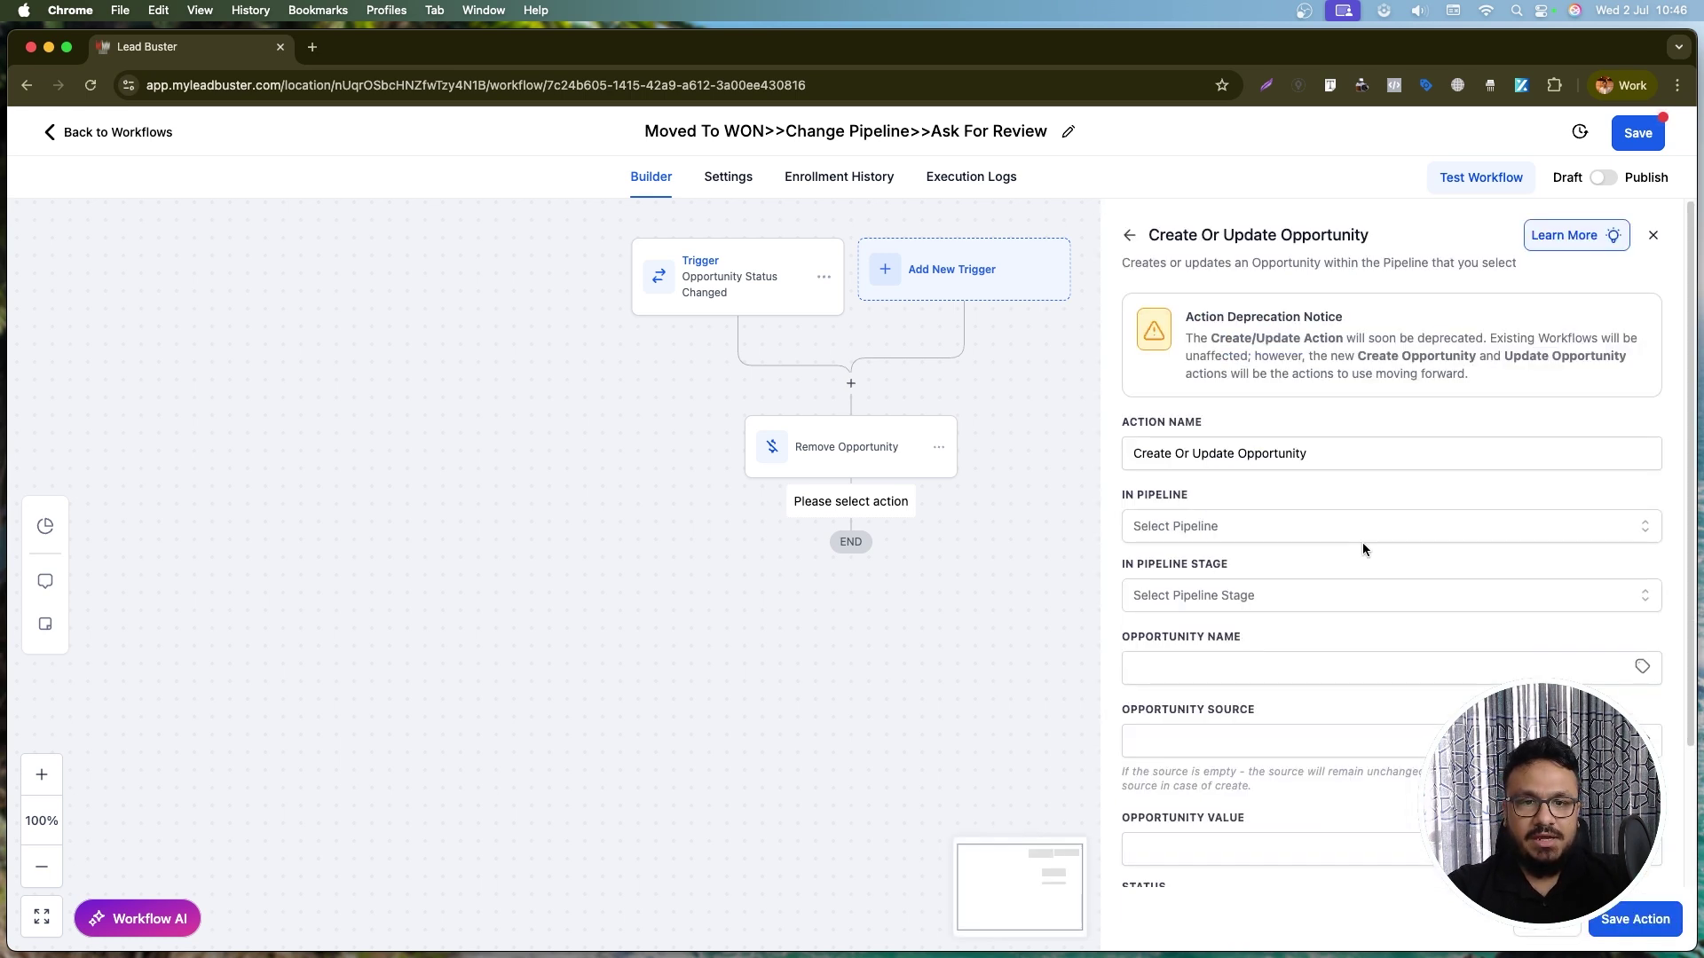
pyautogui.click(1214, 533)
pyautogui.click(1202, 604)
pyautogui.click(1189, 596)
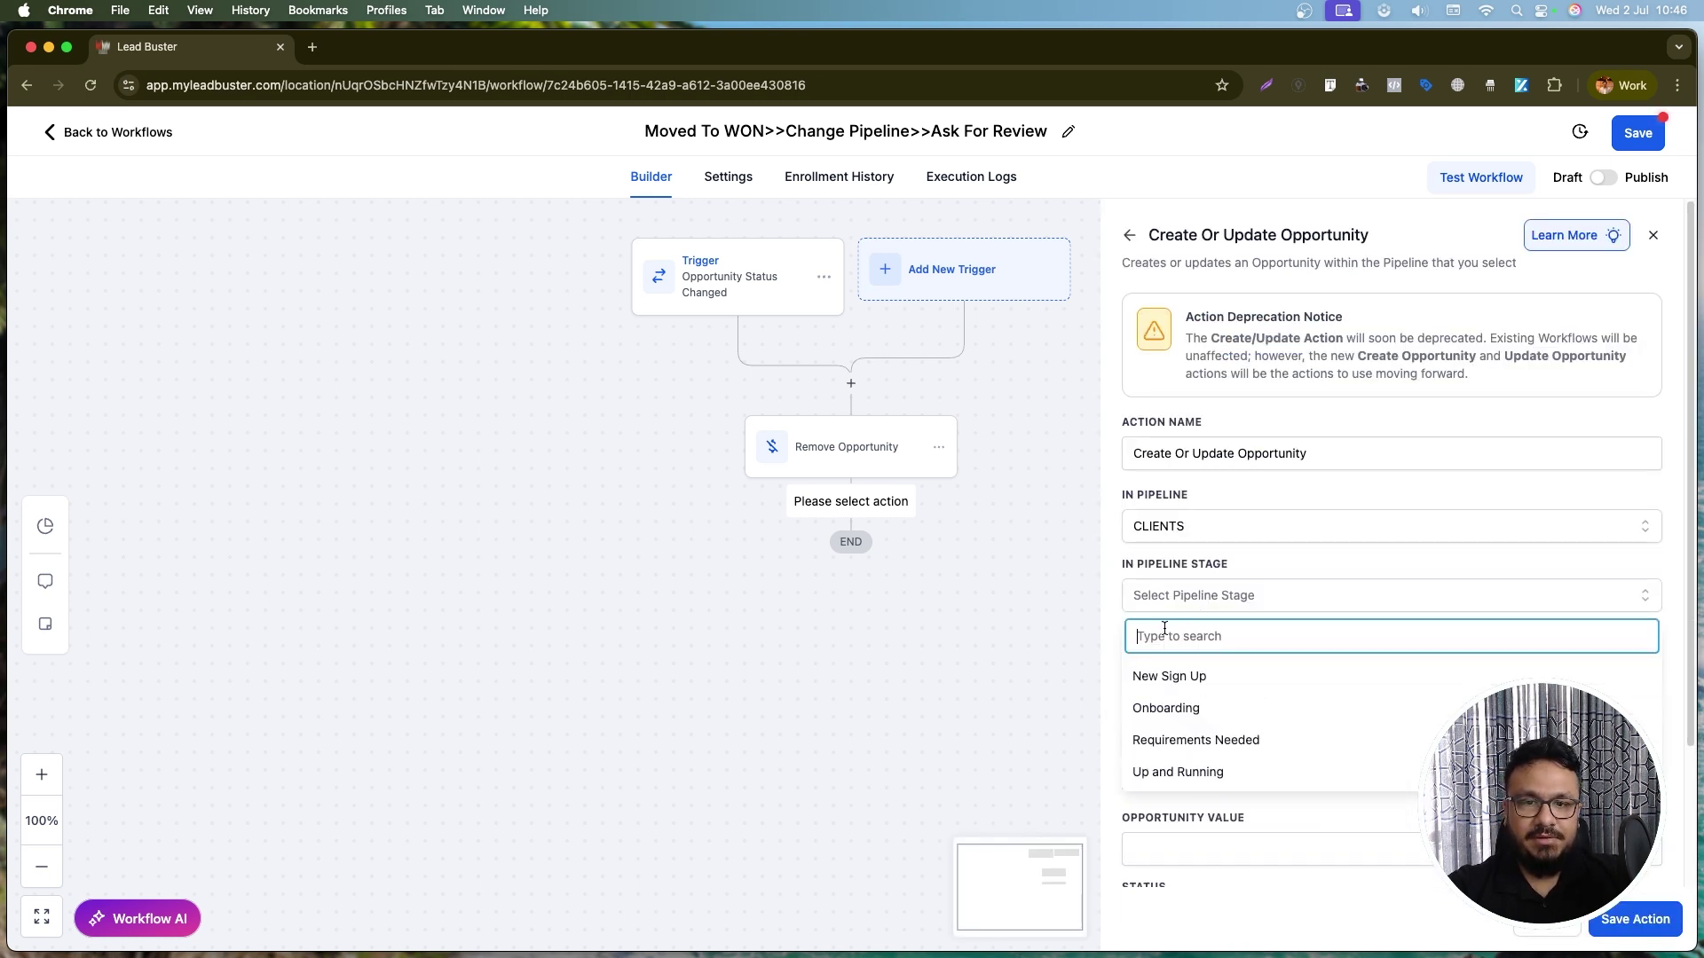
pyautogui.click(1169, 670)
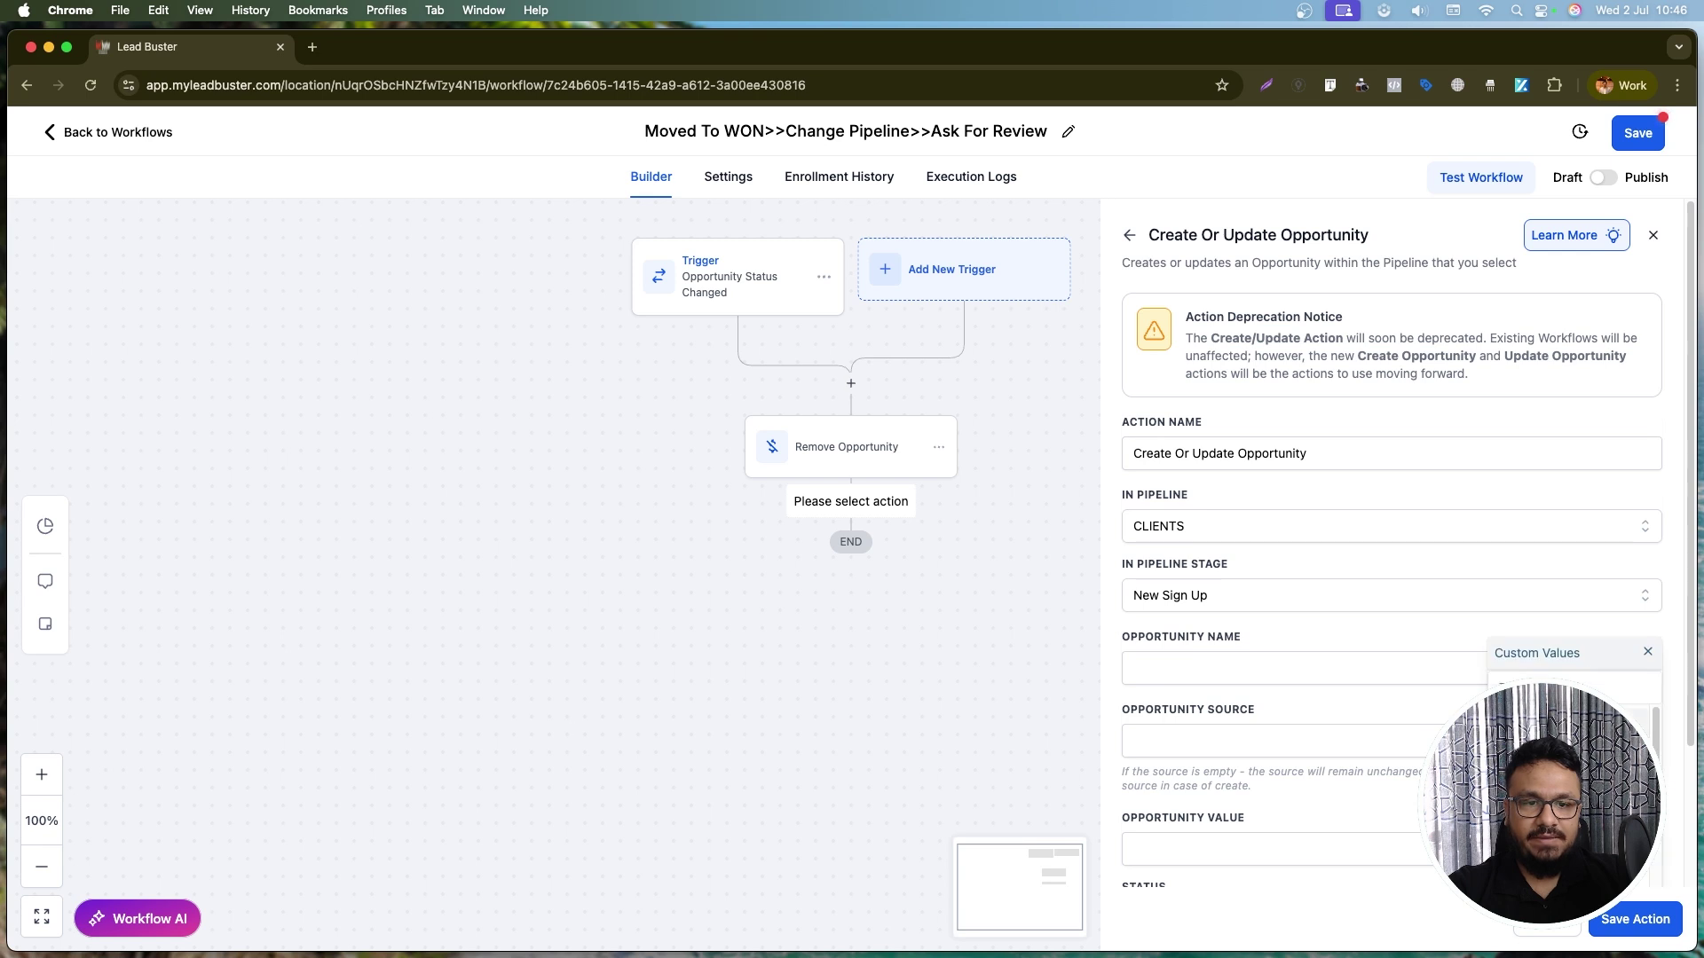
# - Set the opportunity name to the {{contact.name}} custom value and the status to won, and save the action
pyautogui.click(1642, 666)
pyautogui.click(1357, 724)
pyautogui.scroll(-4, 1384, 798)
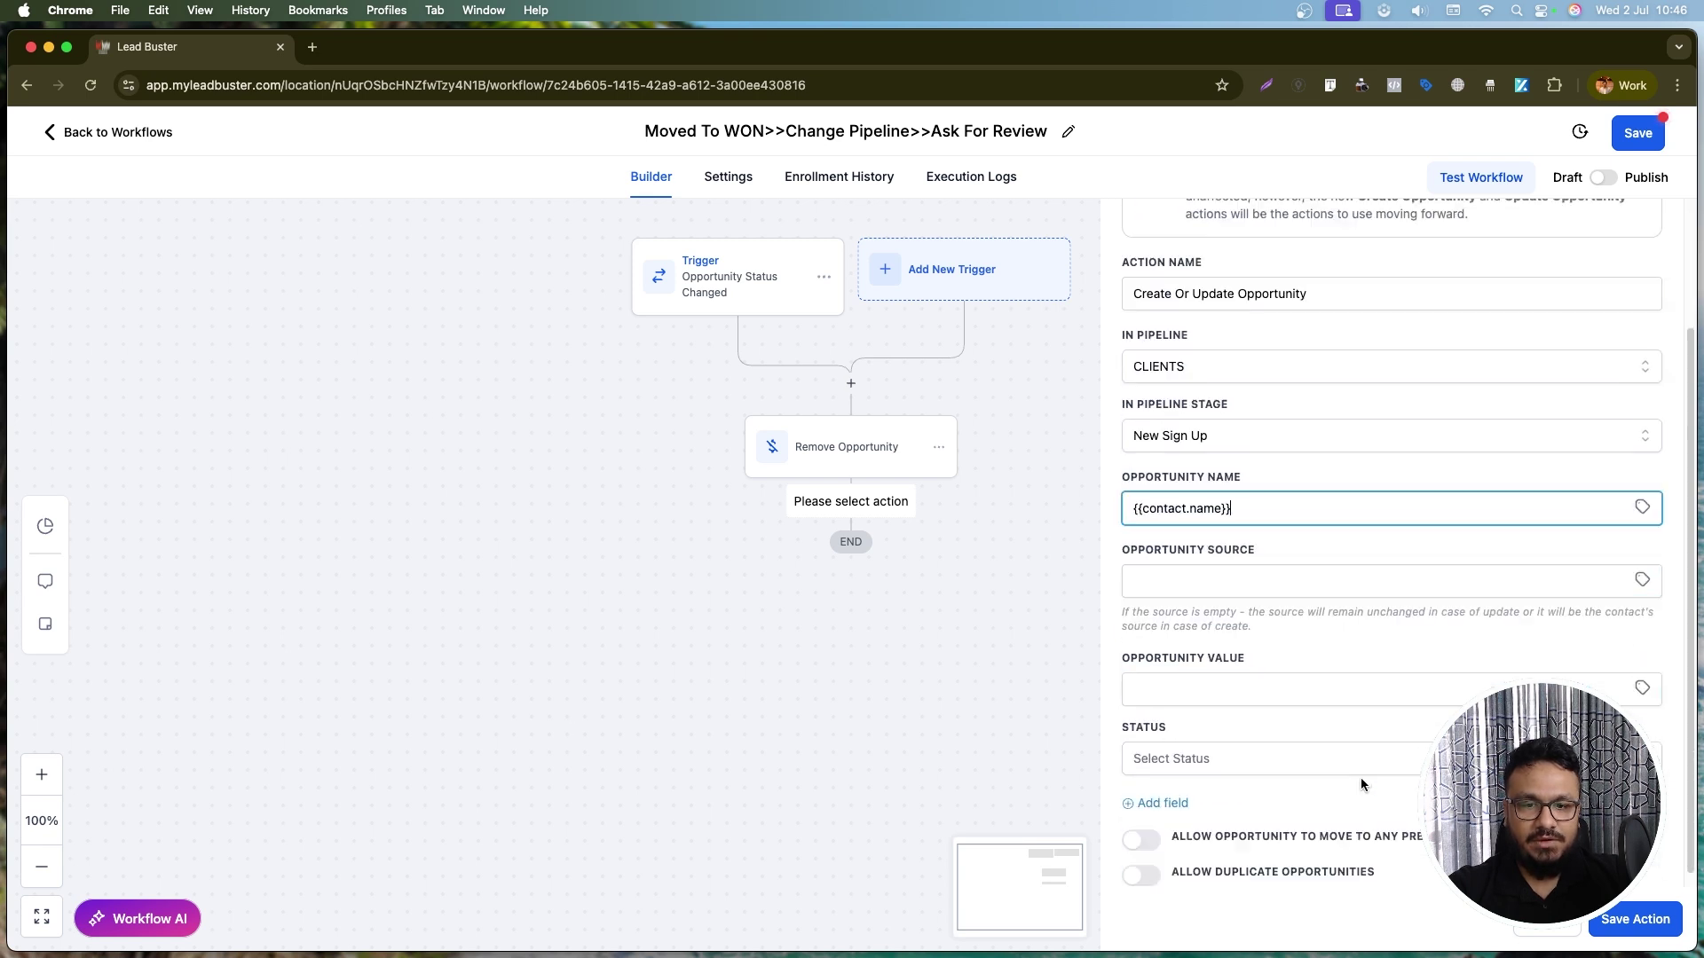
pyautogui.click(1267, 745)
pyautogui.click(1205, 815)
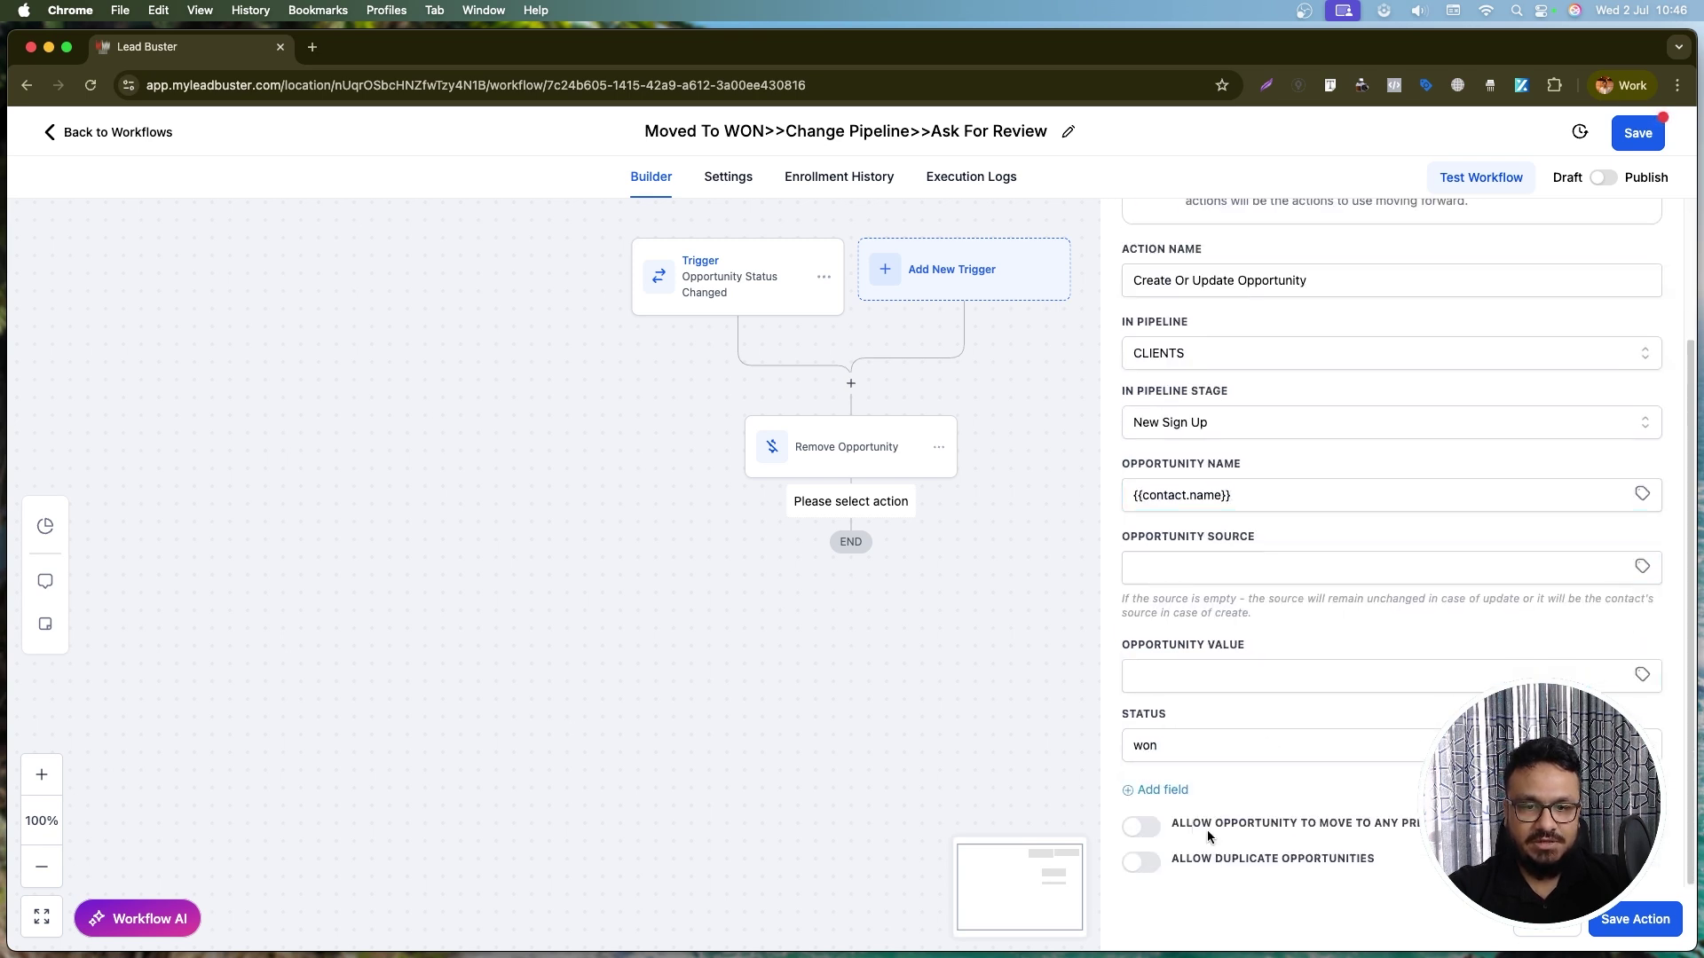
pyautogui.click(1609, 920)
# - Add a Wait action with a 14-day time delay after the Create Or Update Opportunity action
pyautogui.click(851, 617)
pyautogui.write('wa')
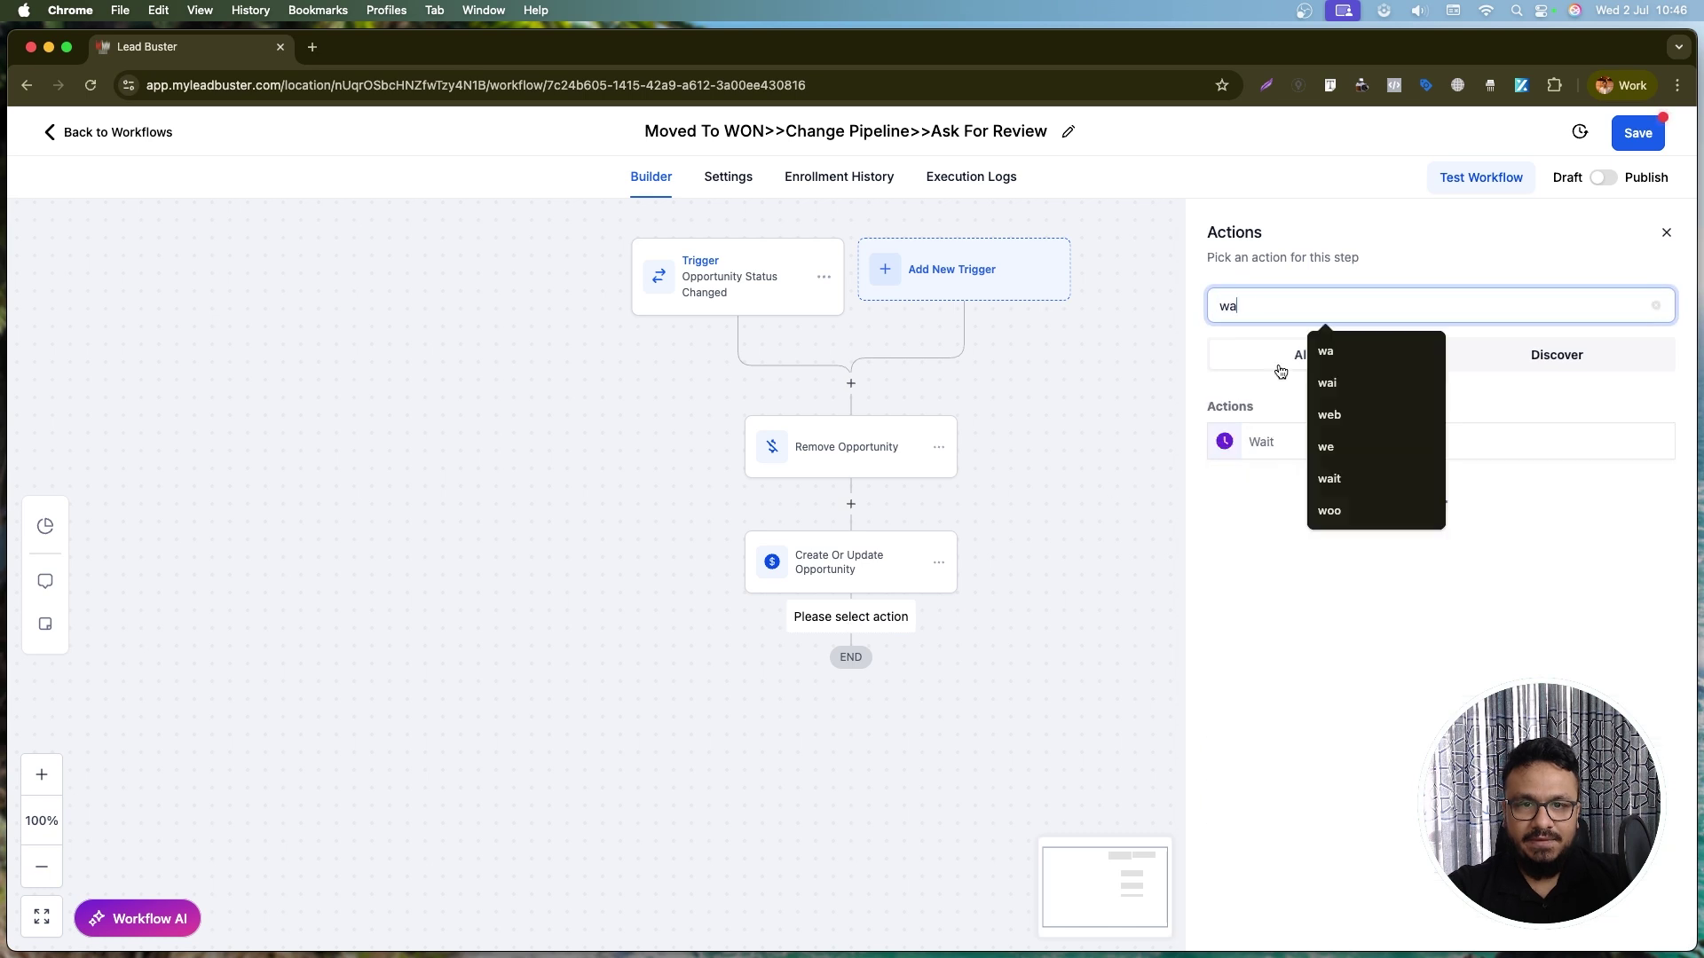
pyautogui.click(1254, 439)
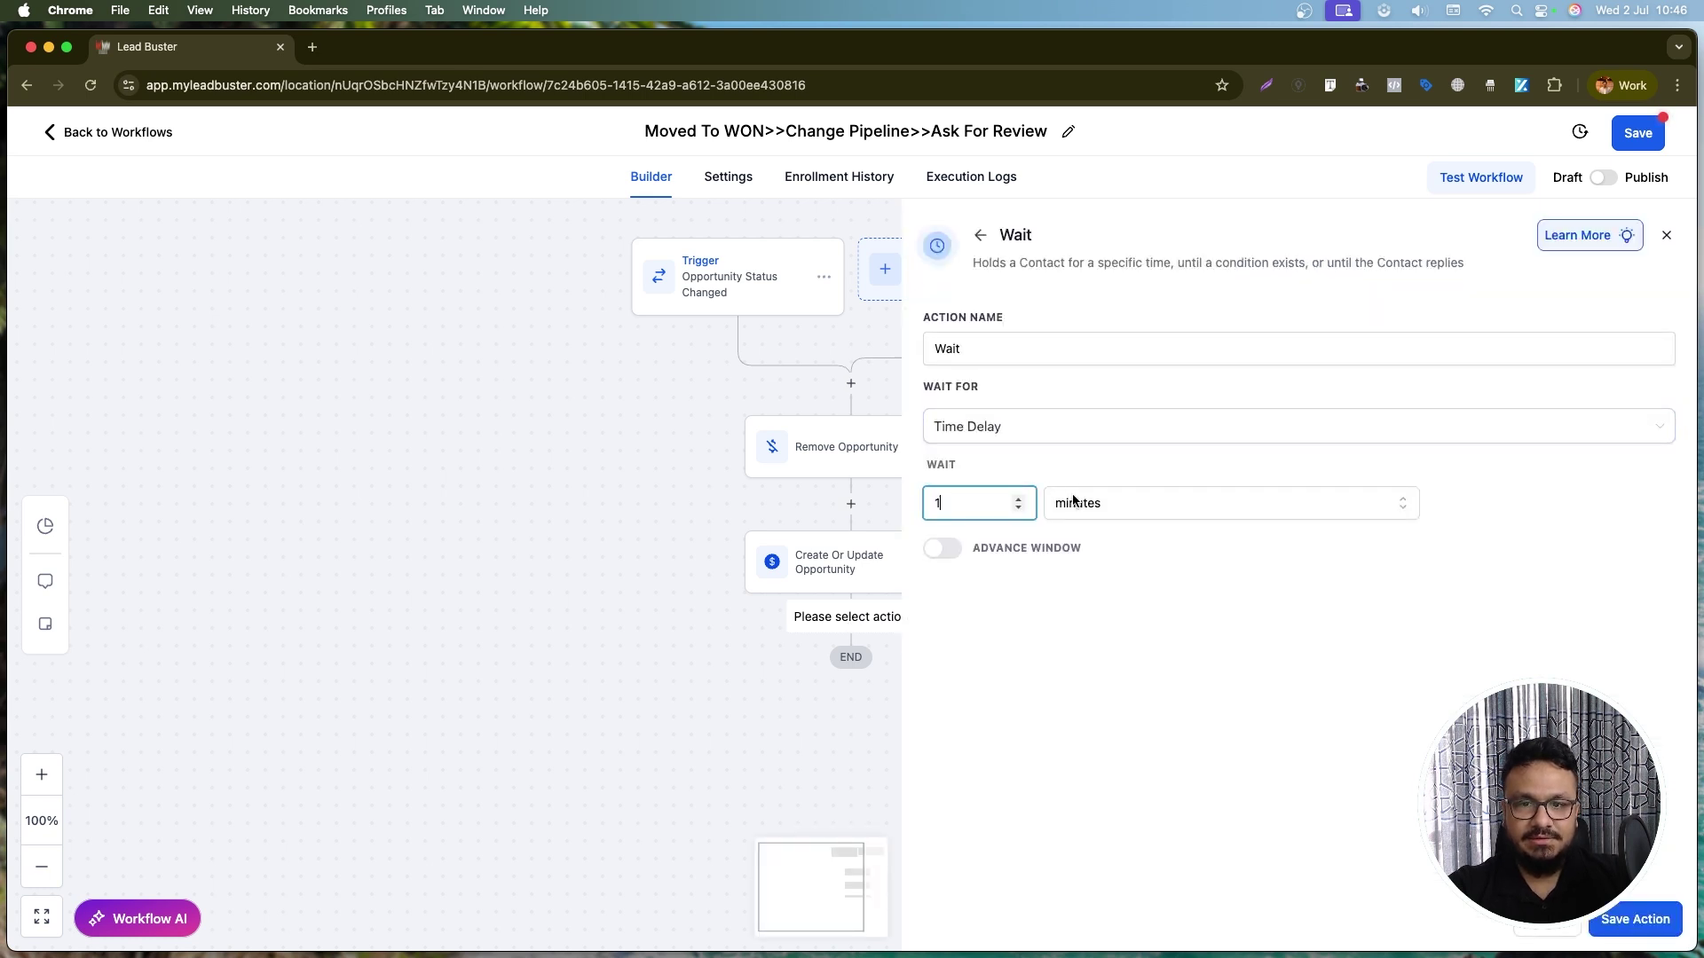
pyautogui.write('4')
pyautogui.click(1056, 502)
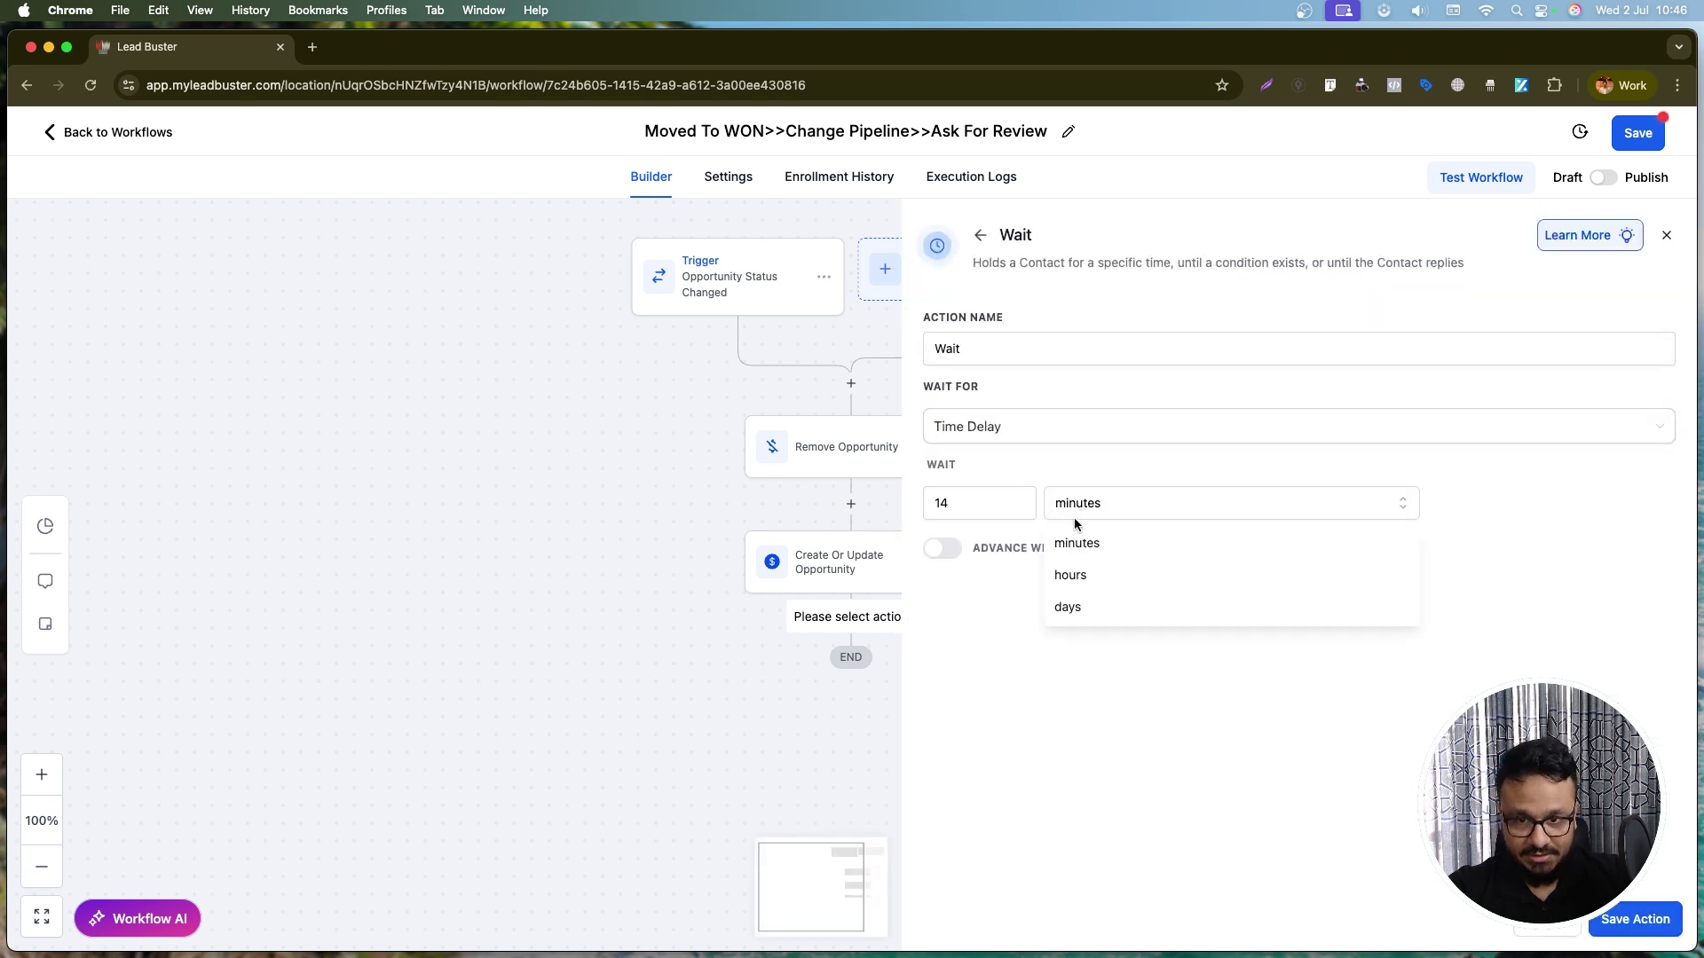
pyautogui.click(1088, 604)
pyautogui.click(1656, 927)
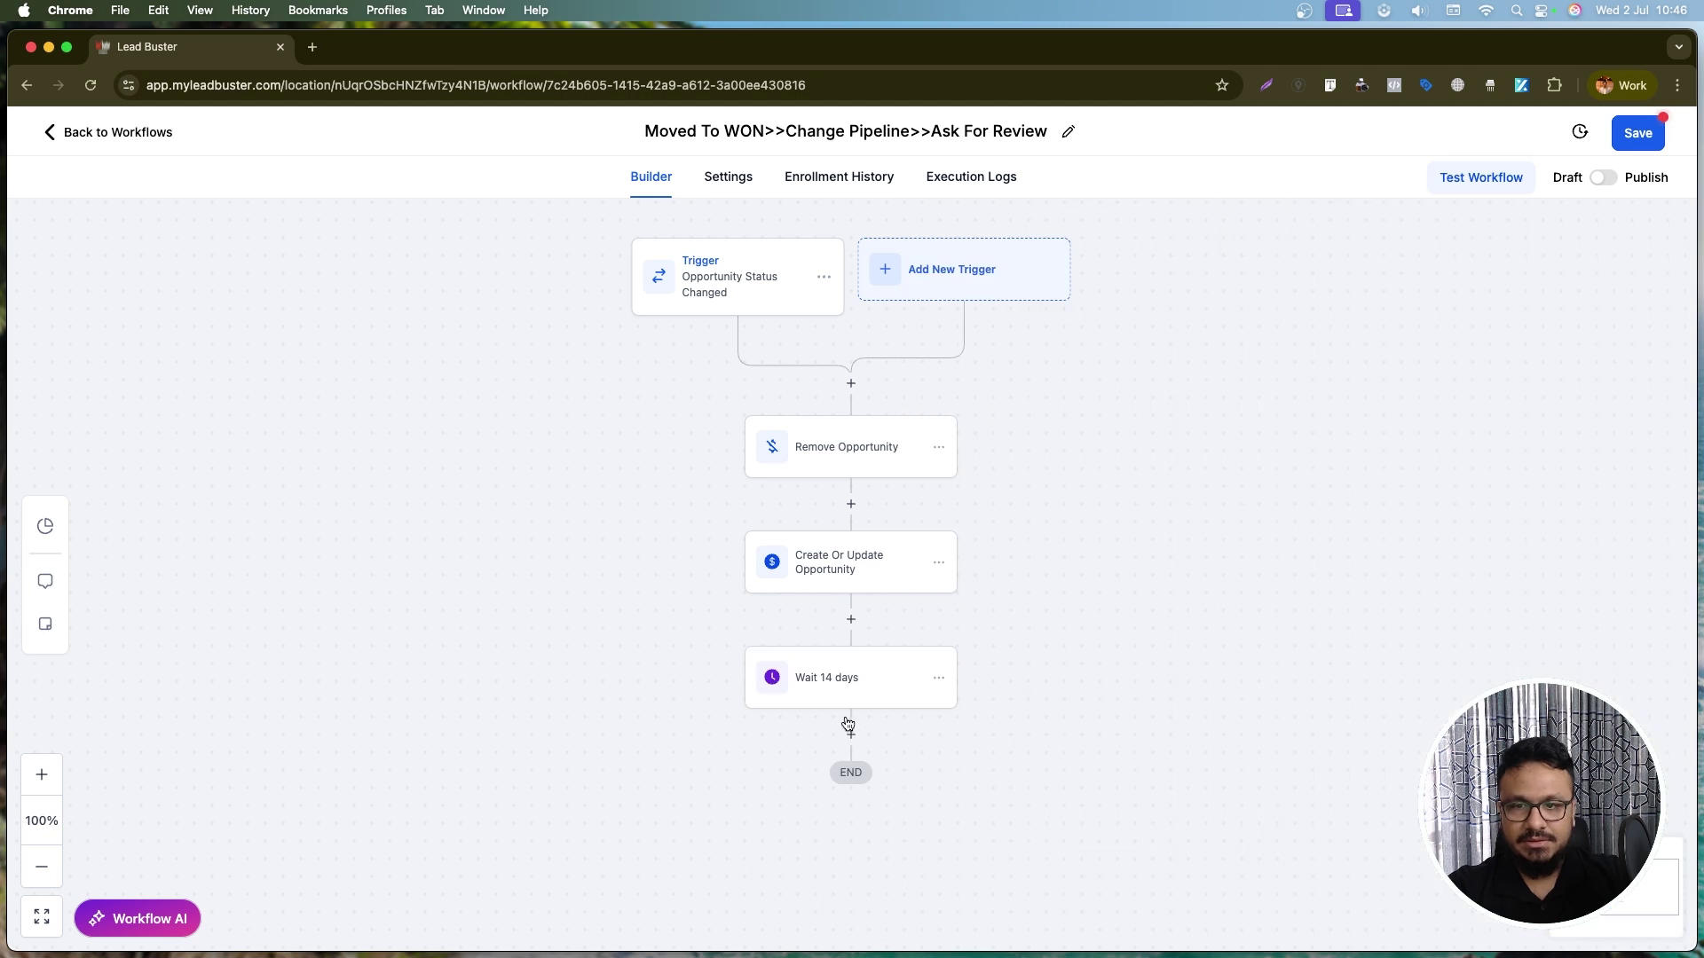
# - Add a review request action after the 14-day wait with review type E-mail, named "Send Review Request Email"
pyautogui.click(851, 732)
pyautogui.write('send')
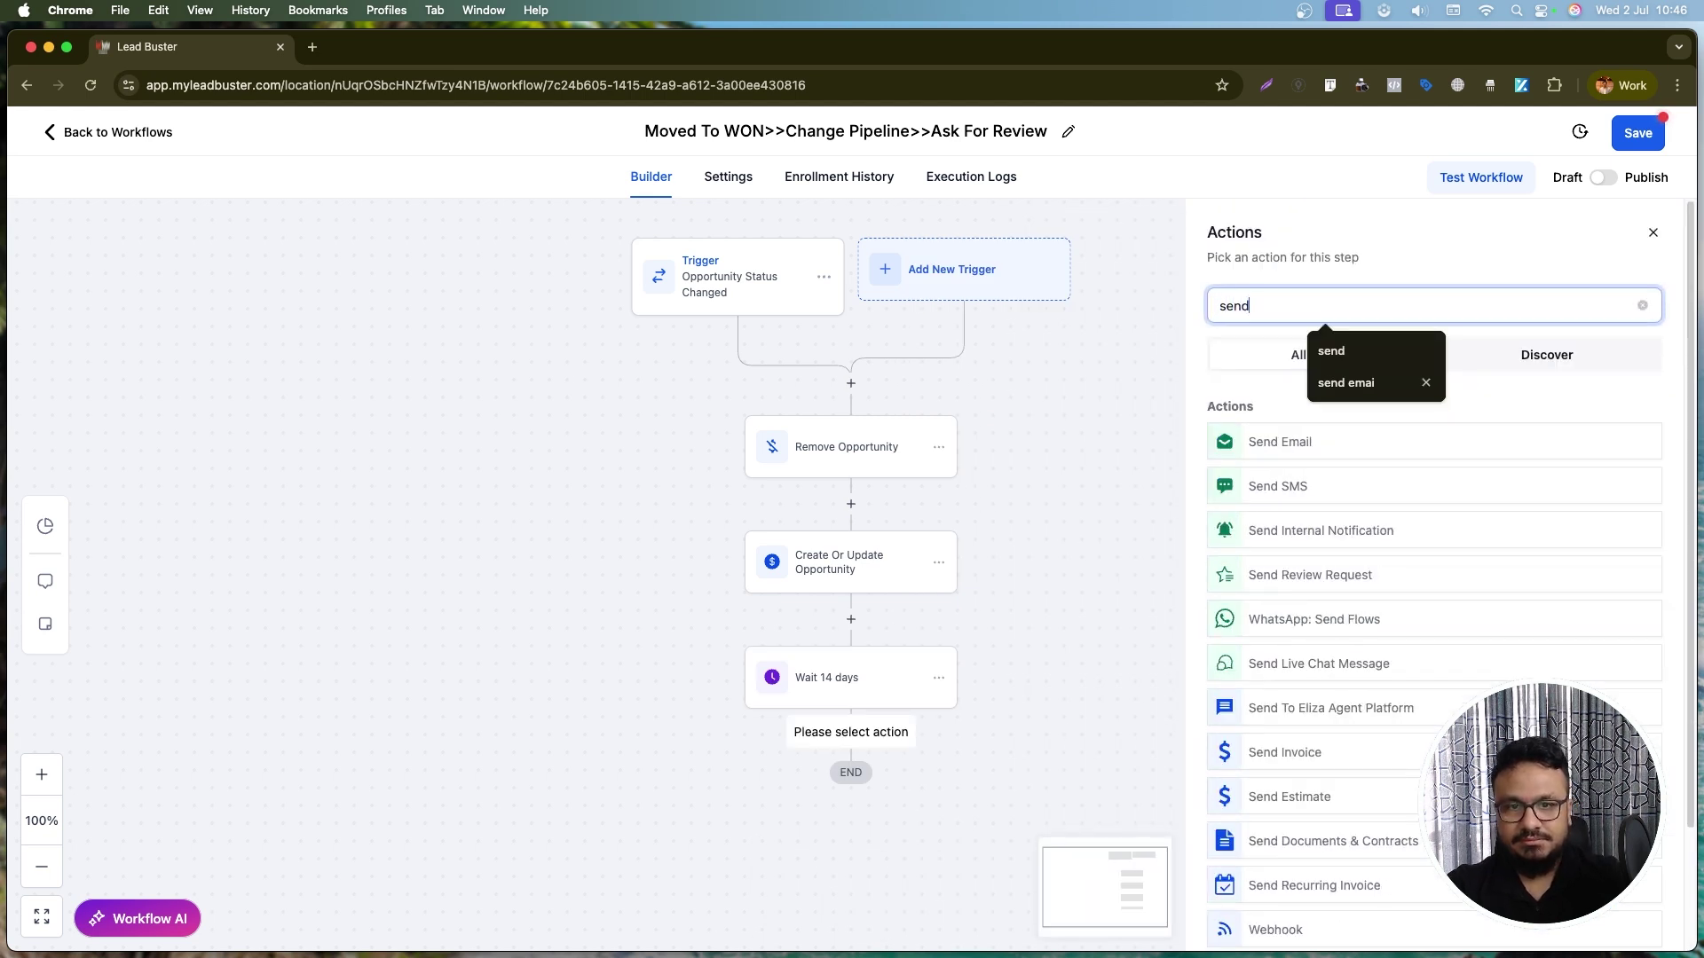
pyautogui.click(1356, 576)
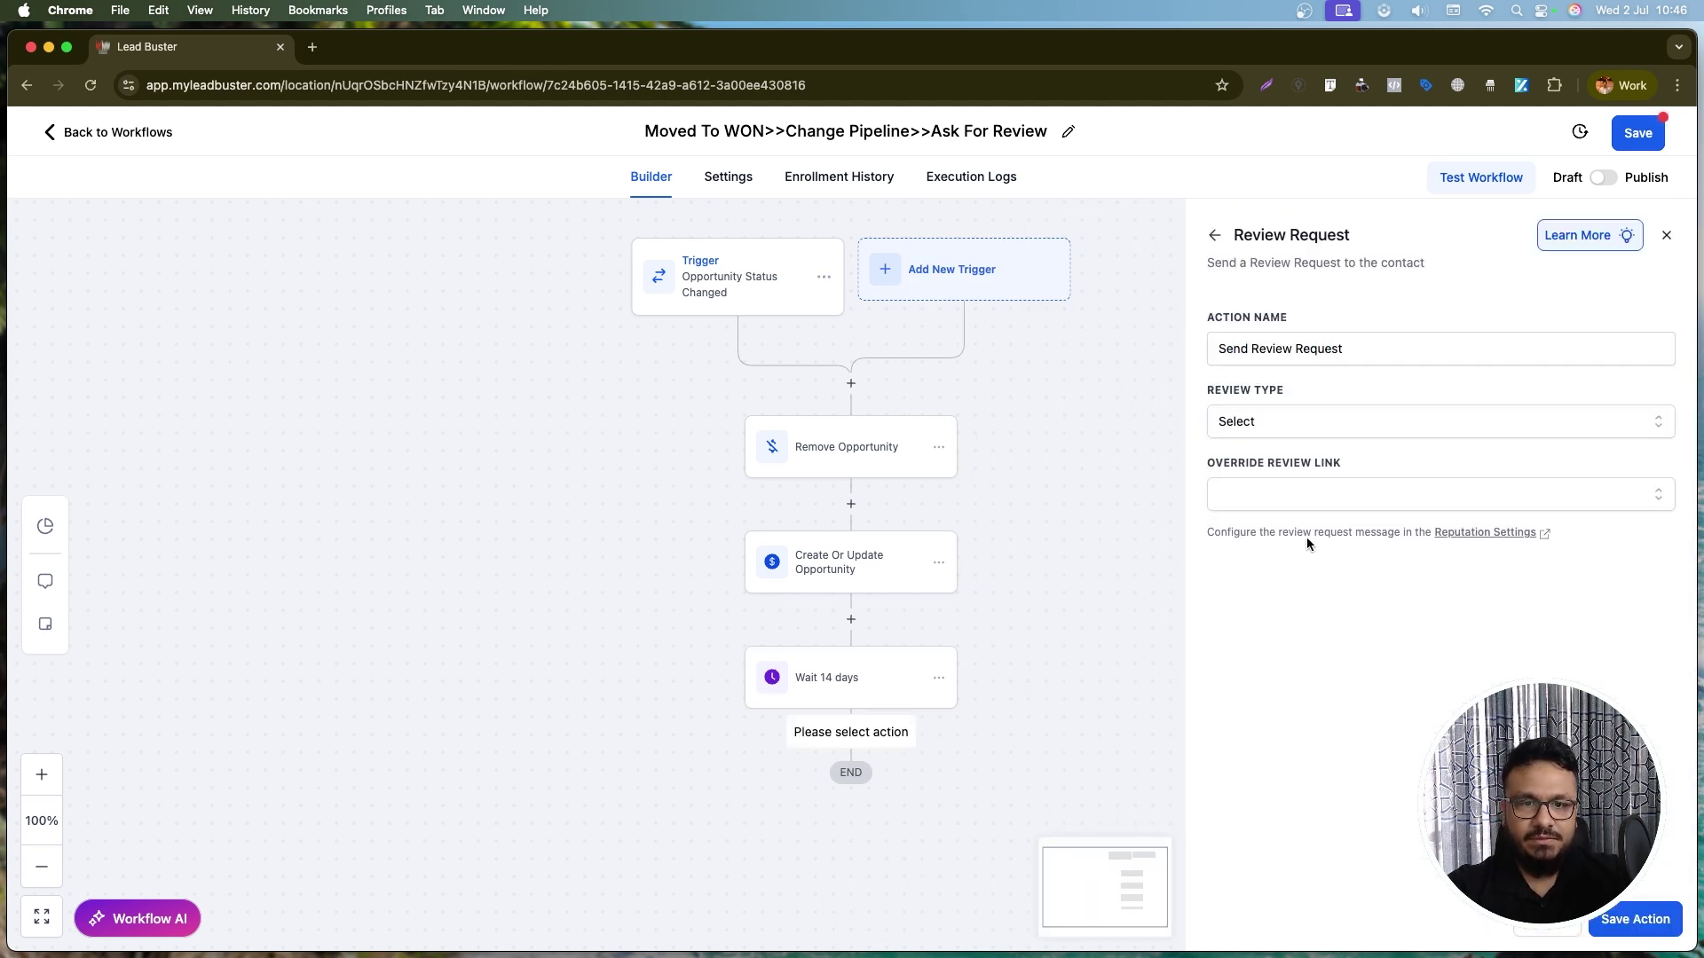
pyautogui.click(1341, 426)
pyautogui.click(1278, 493)
pyautogui.click(1407, 348)
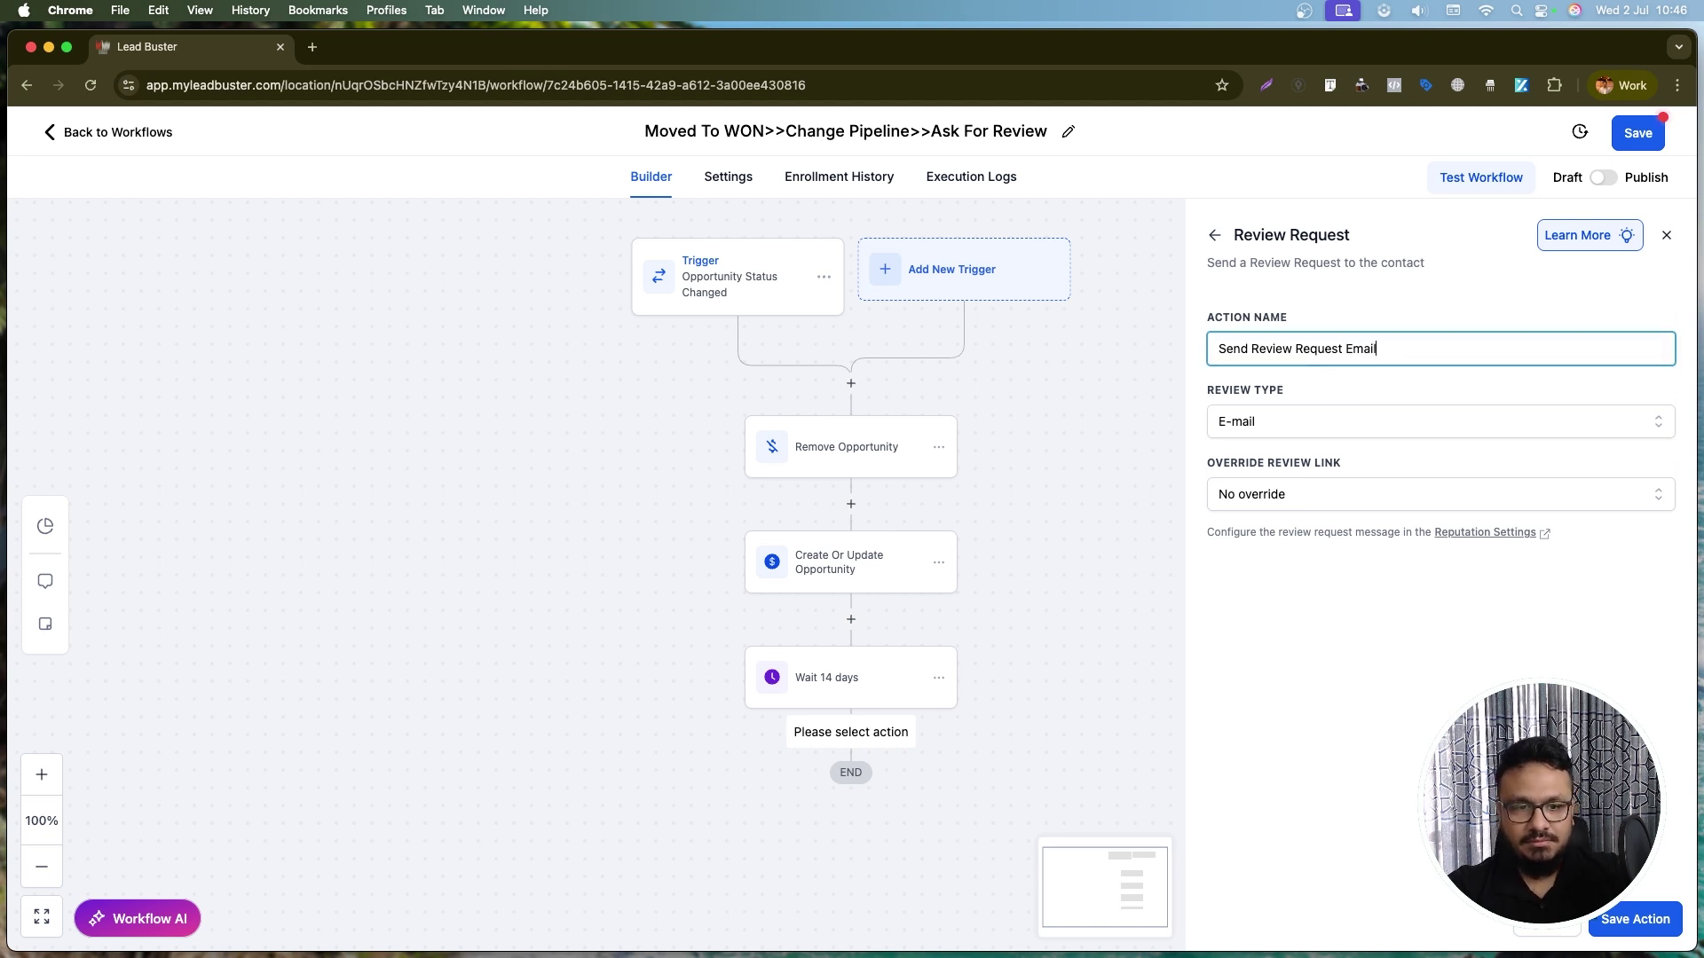
pyautogui.click(1635, 919)
# - Add a 10-minute Wait action named "Wait 10 Minutes" after the email review request
pyautogui.click(850, 847)
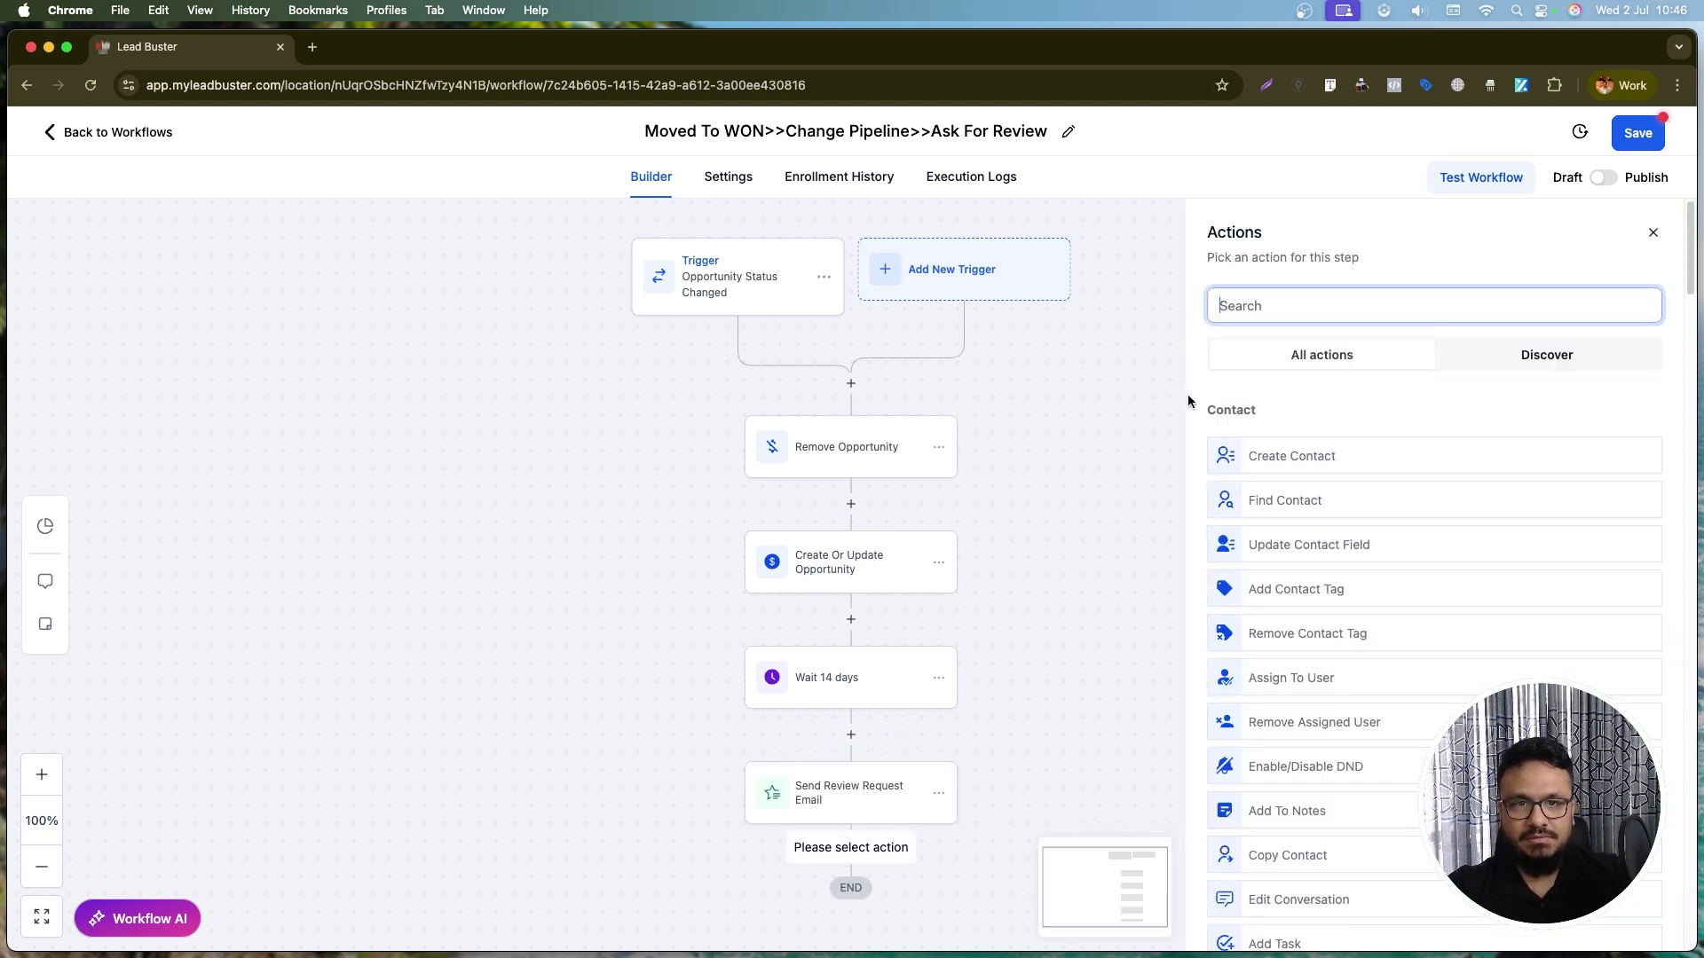
pyautogui.write('wait')
pyautogui.click(1281, 445)
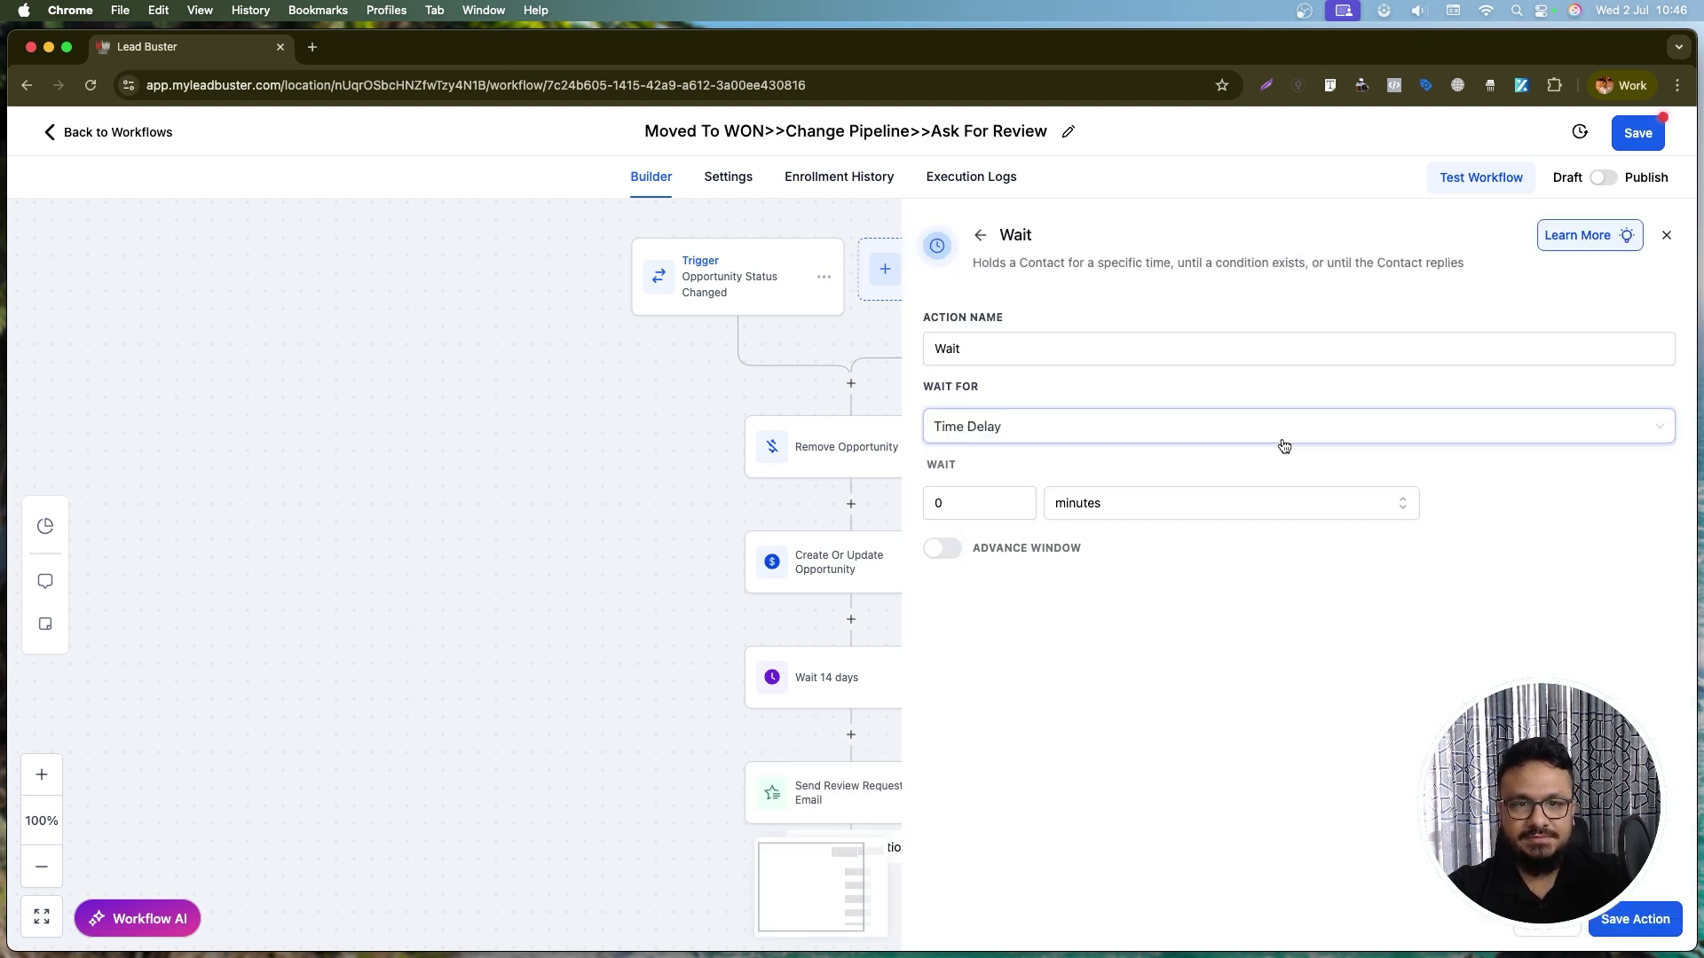
pyautogui.click(935, 504)
pyautogui.click(984, 357)
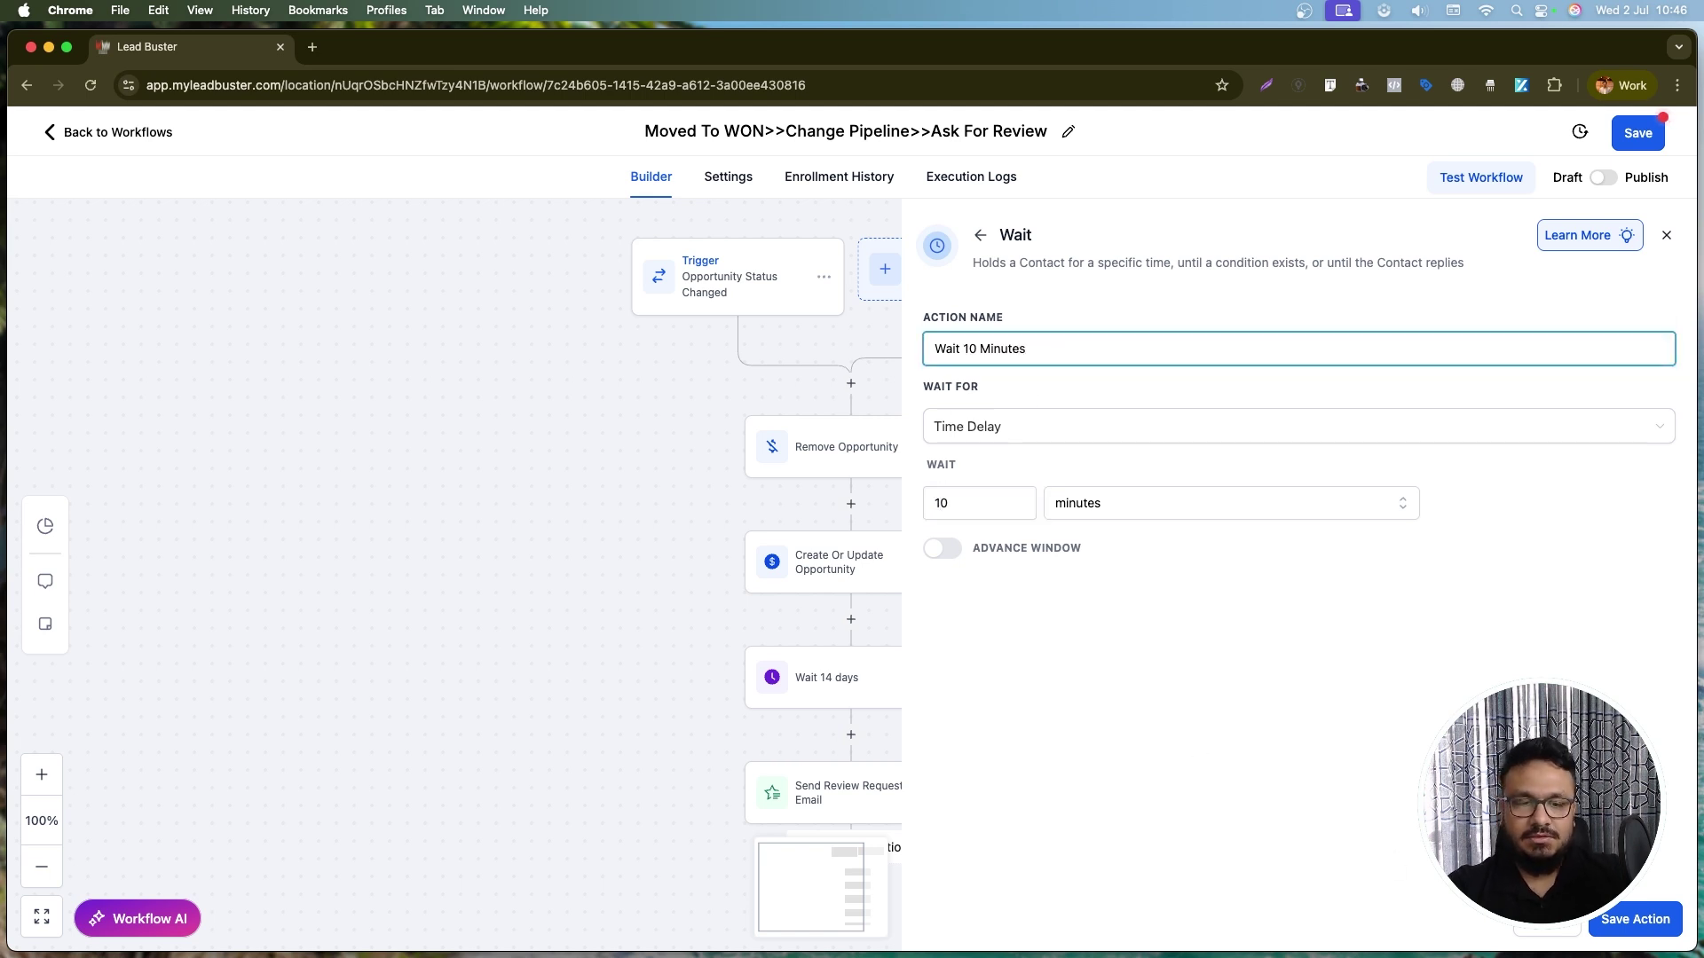
pyautogui.click(1651, 914)
# - Add a Send Review Request action after the 10-minute wait with review type SMS and no review link override, and save the action
pyautogui.scroll(-3, 1088, 753)
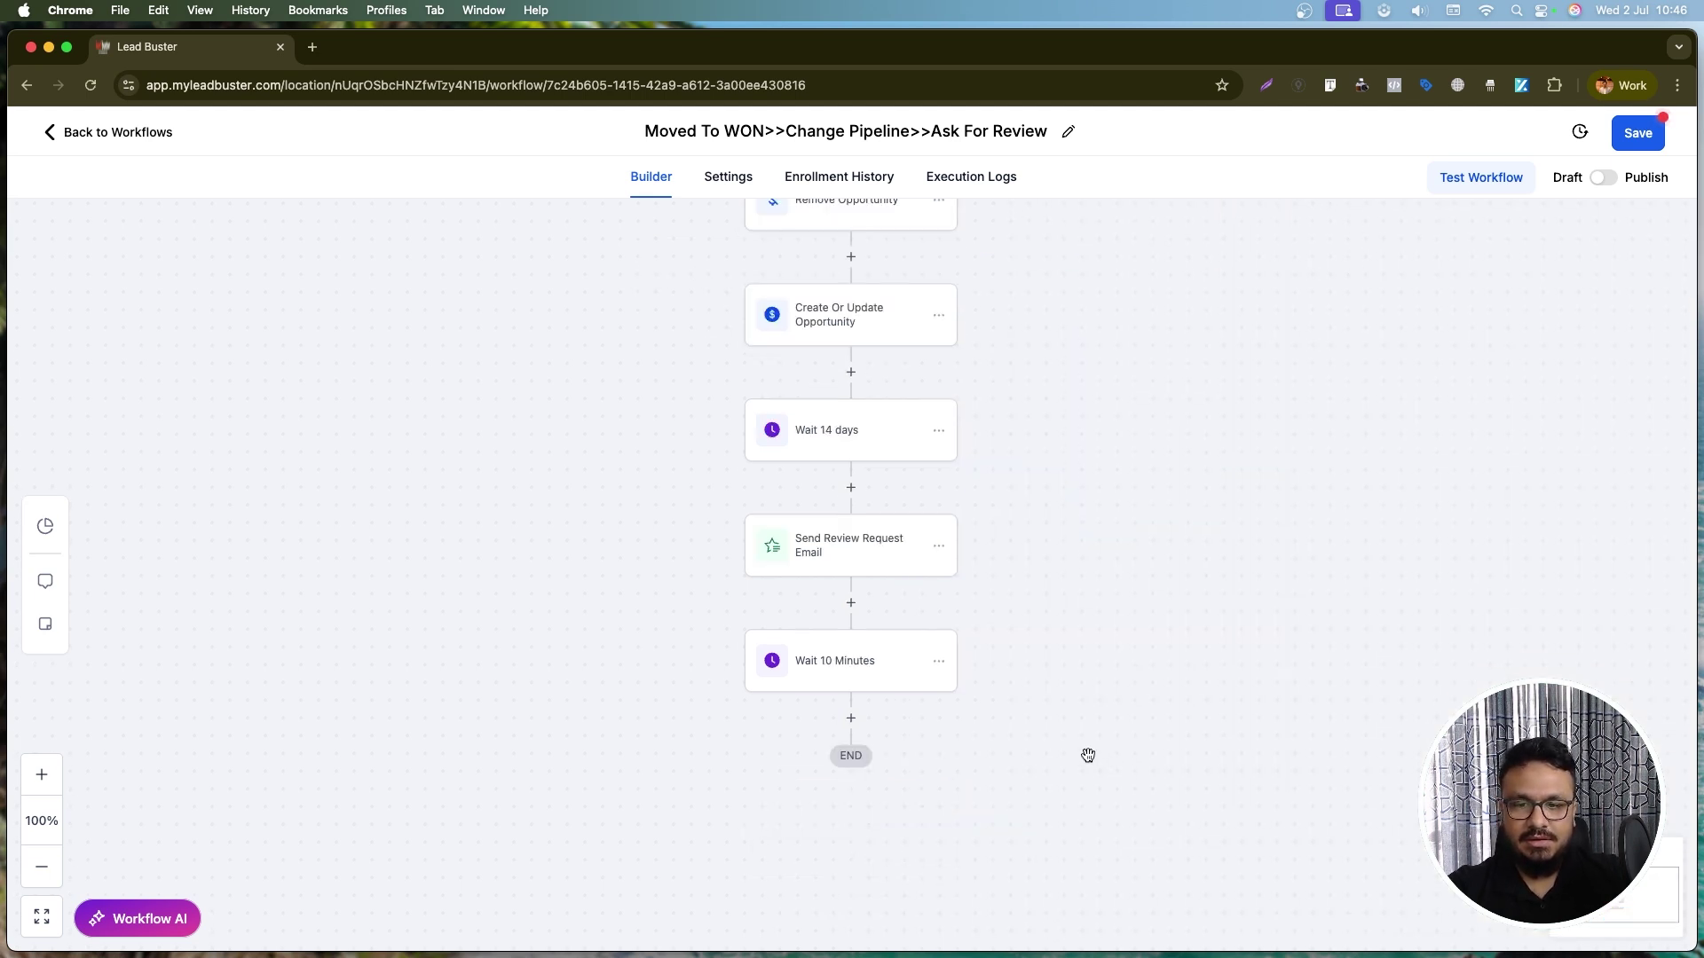
pyautogui.click(850, 719)
pyautogui.write('send')
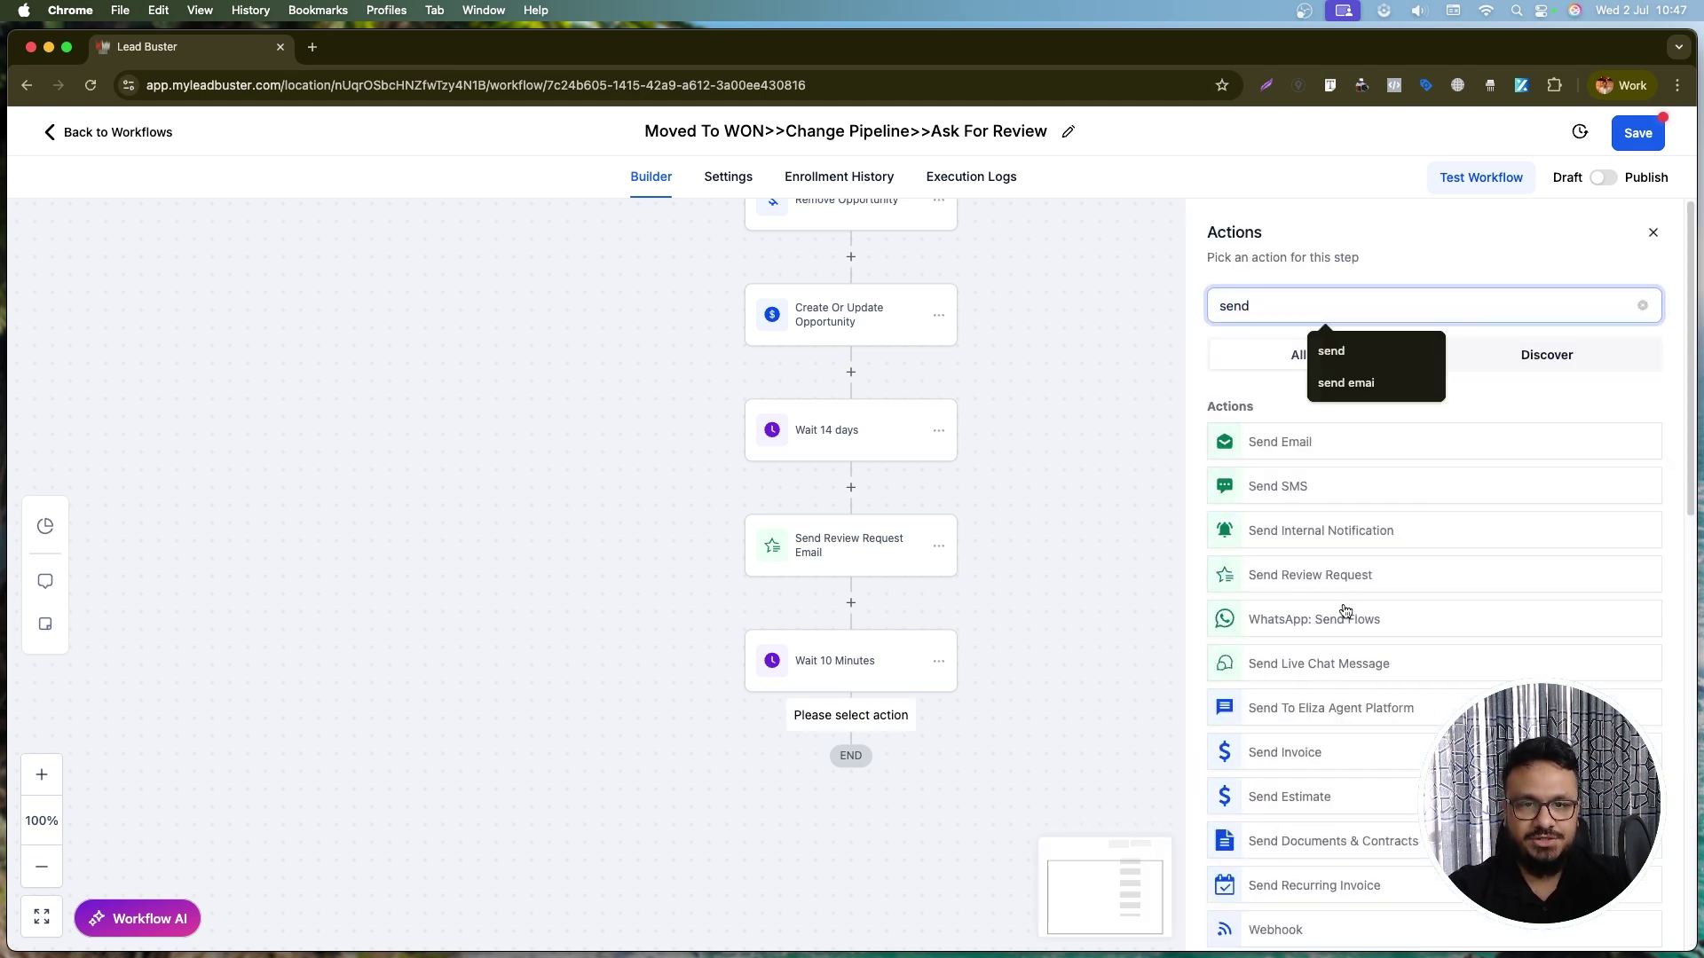
pyautogui.click(1325, 584)
pyautogui.click(1281, 419)
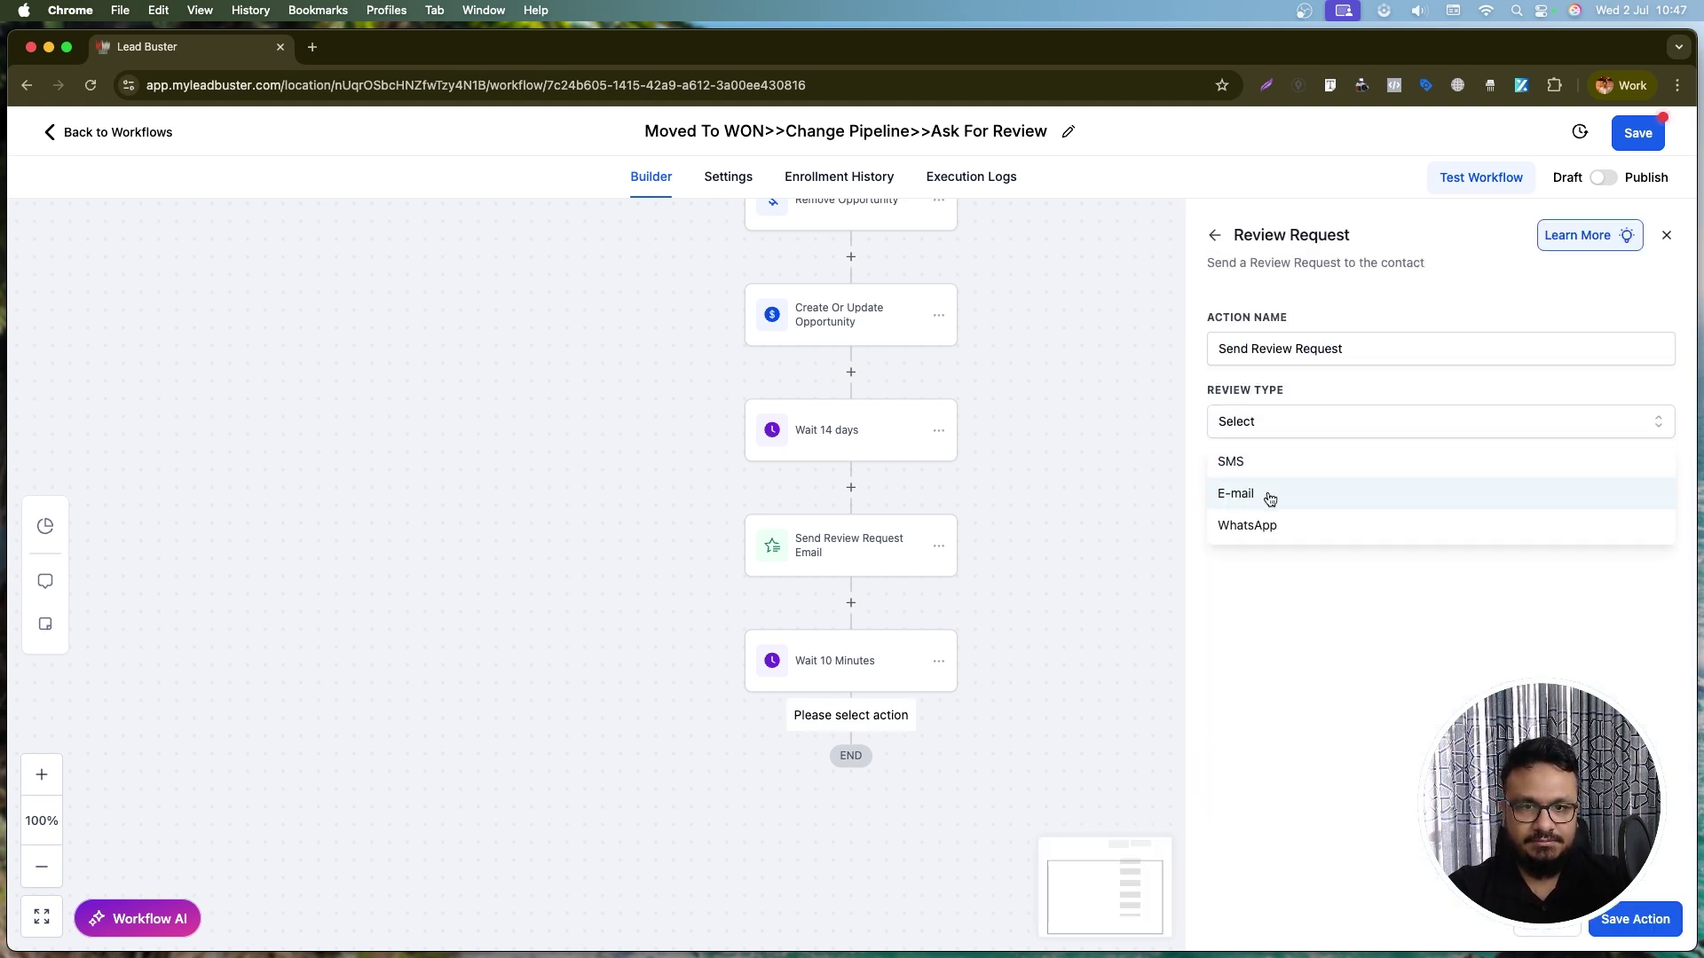
pyautogui.click(1260, 469)
pyautogui.click(1267, 493)
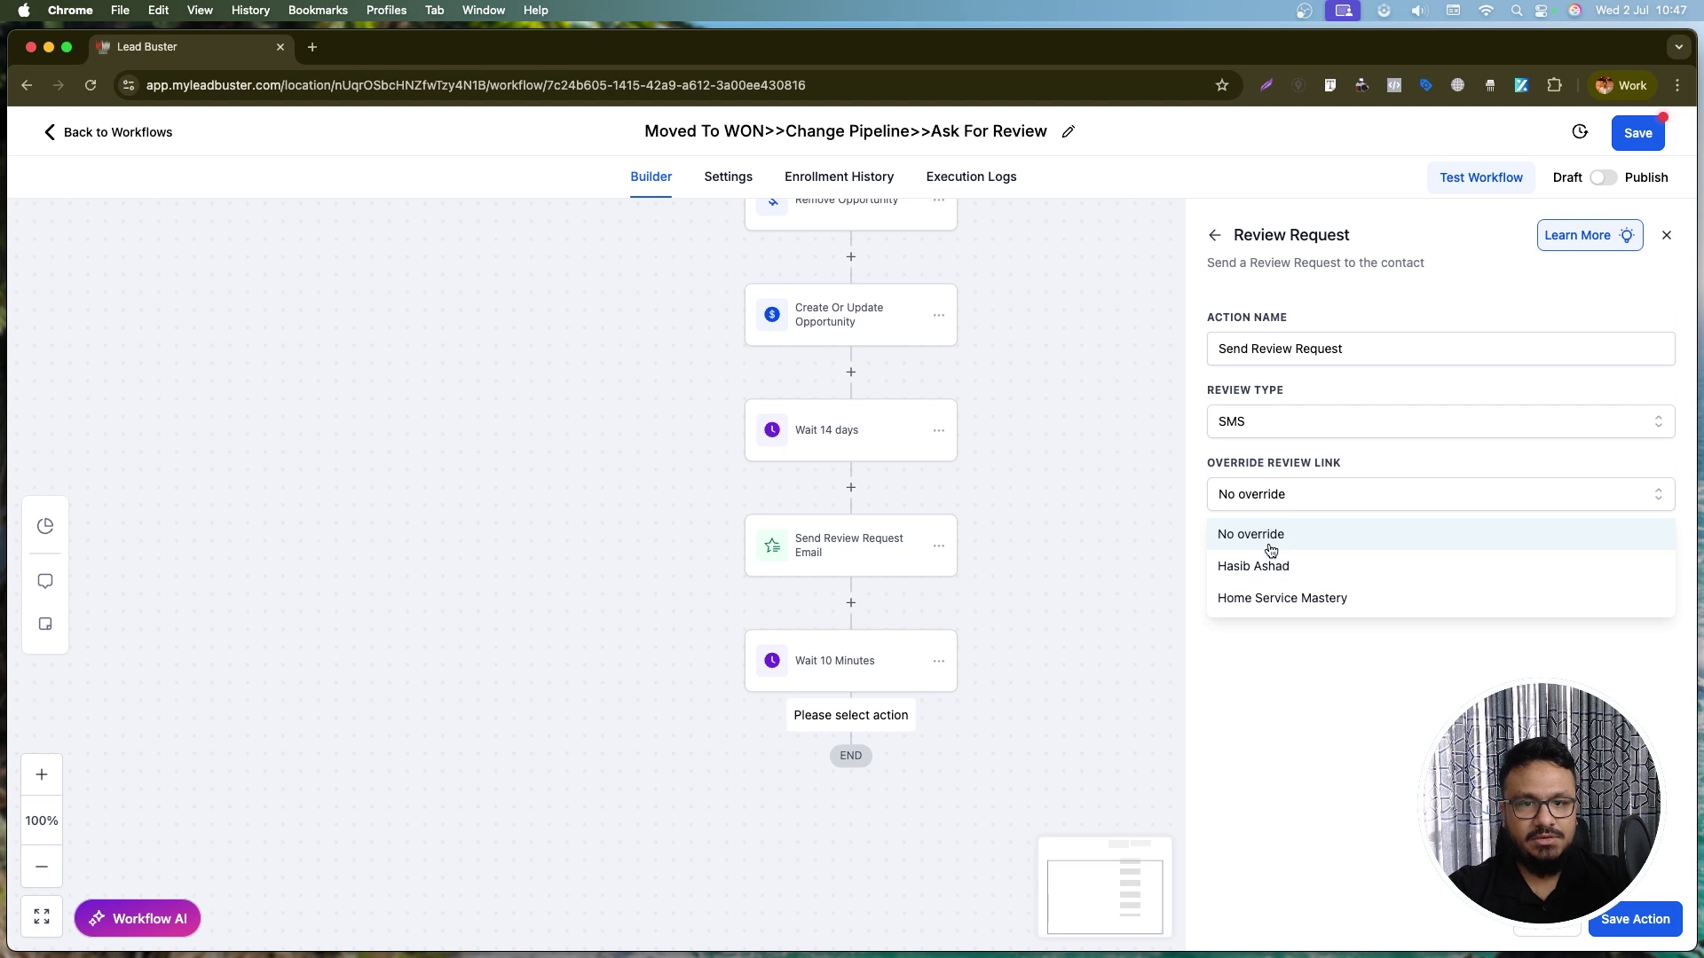
pyautogui.click(1289, 498)
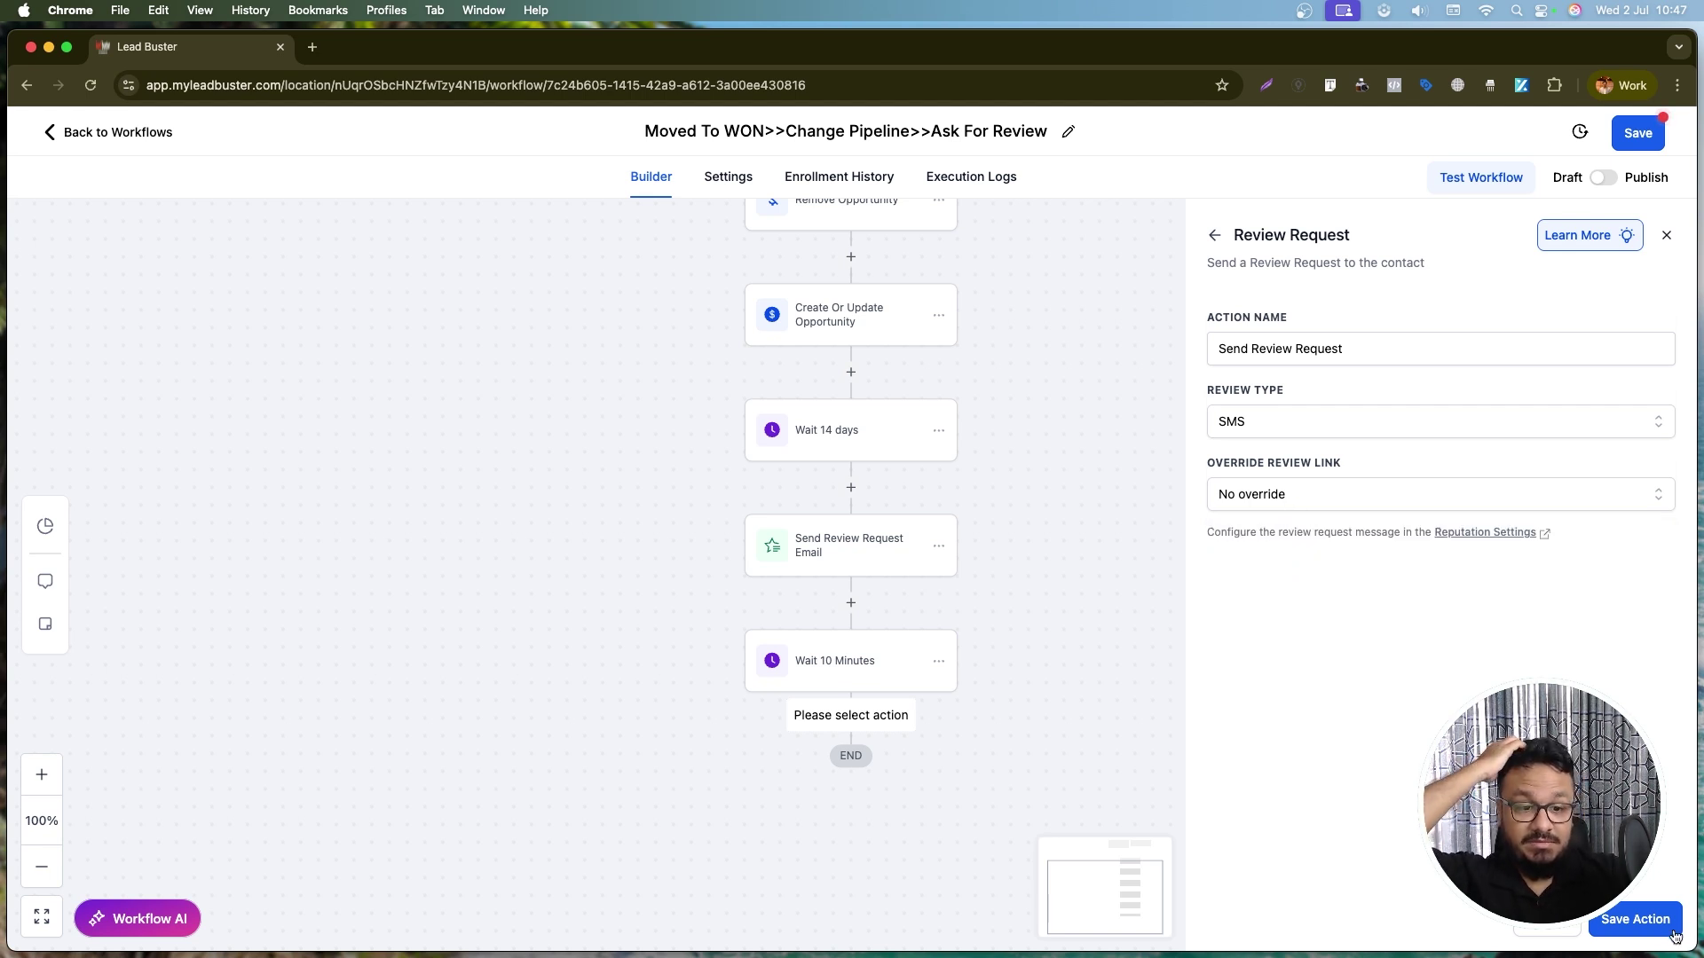
pyautogui.click(1635, 919)
# - Publish and save the "Moved To WON>>Change Pipeline>>Ask For Review" workflow, and return to the workflow list
pyautogui.click(1611, 181)
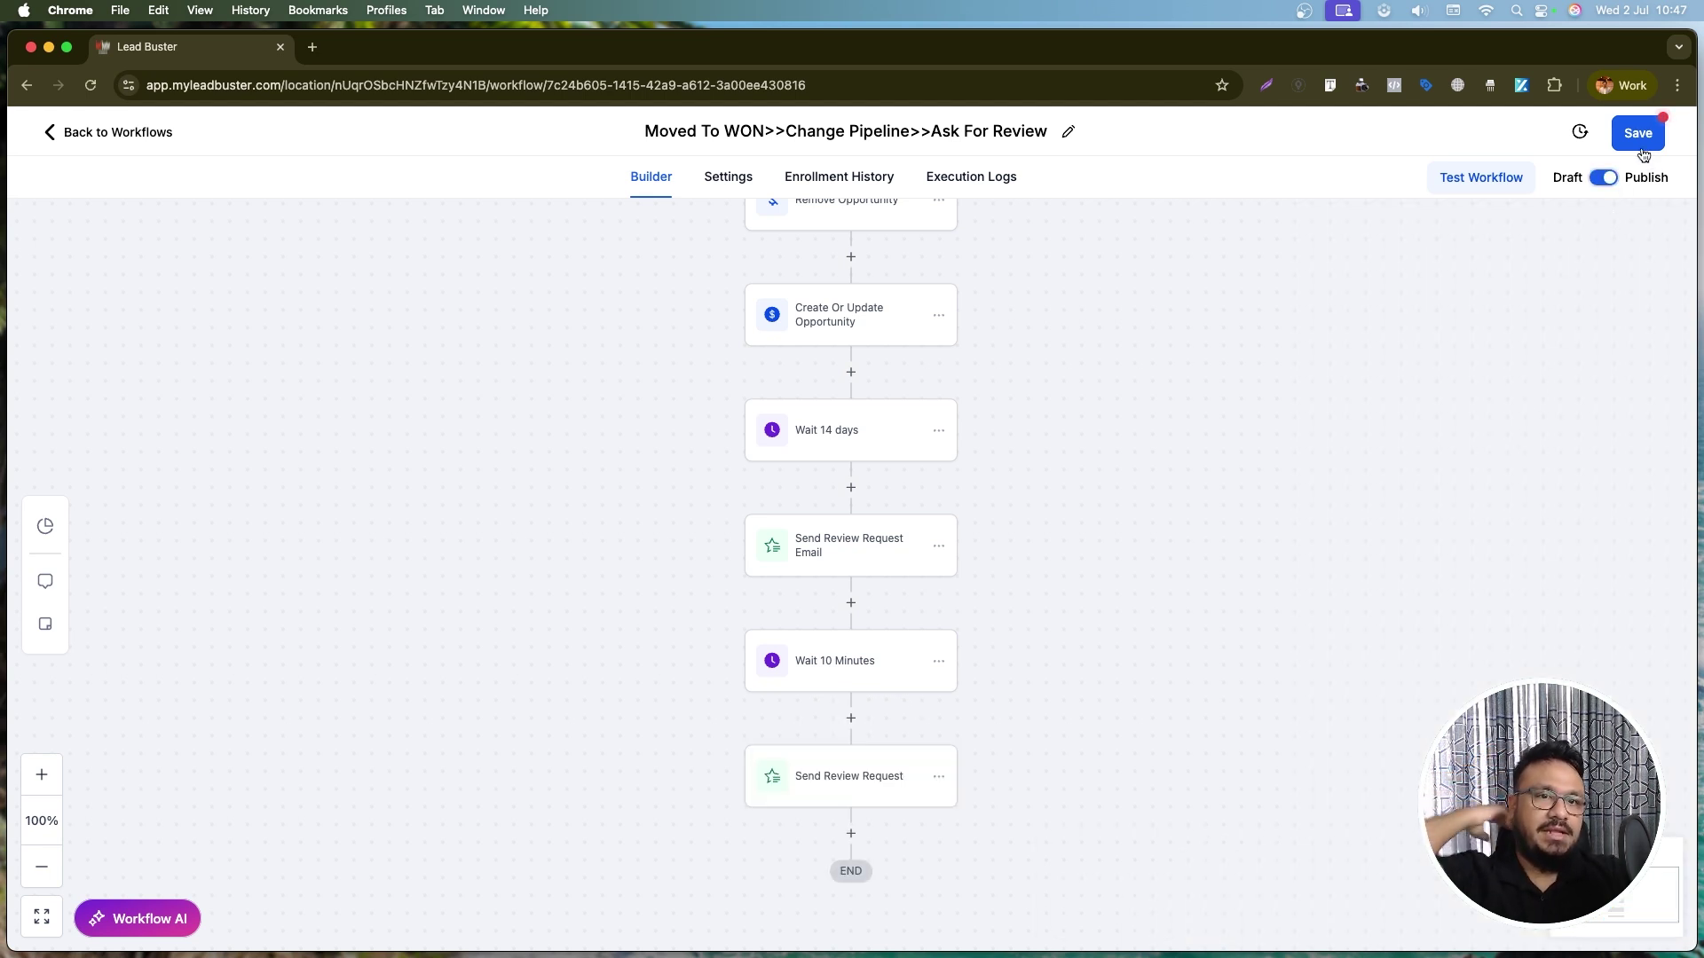
pyautogui.click(1637, 133)
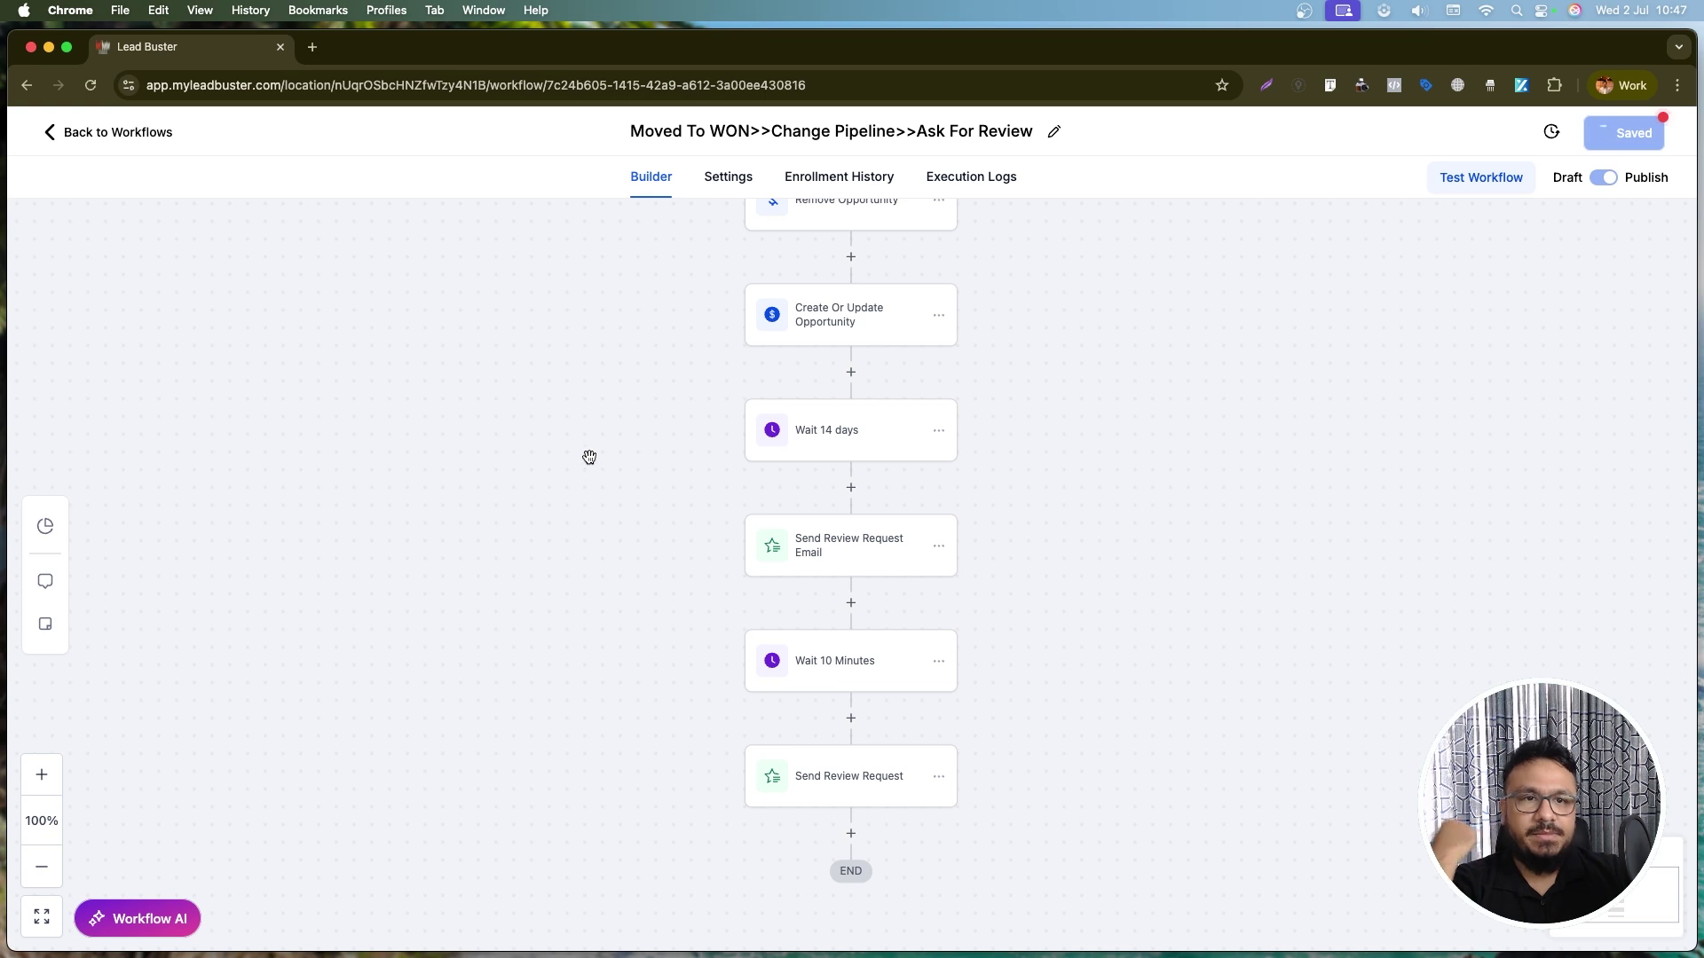
pyautogui.click(1656, 140)
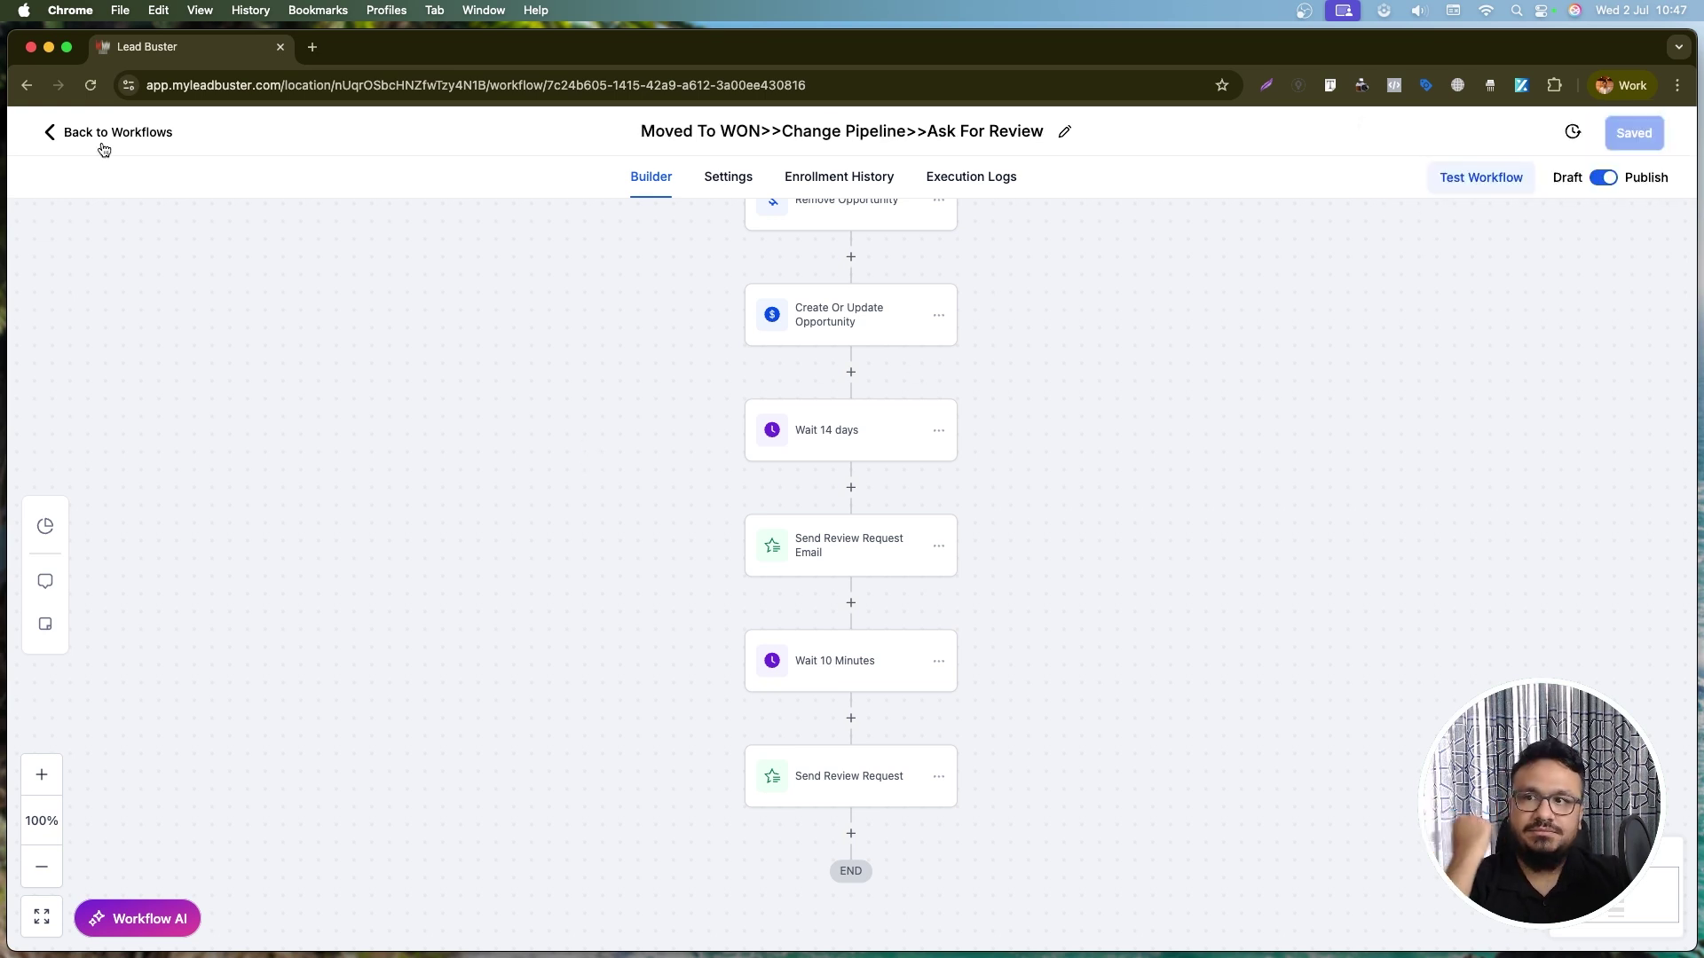
pyautogui.click(103, 133)
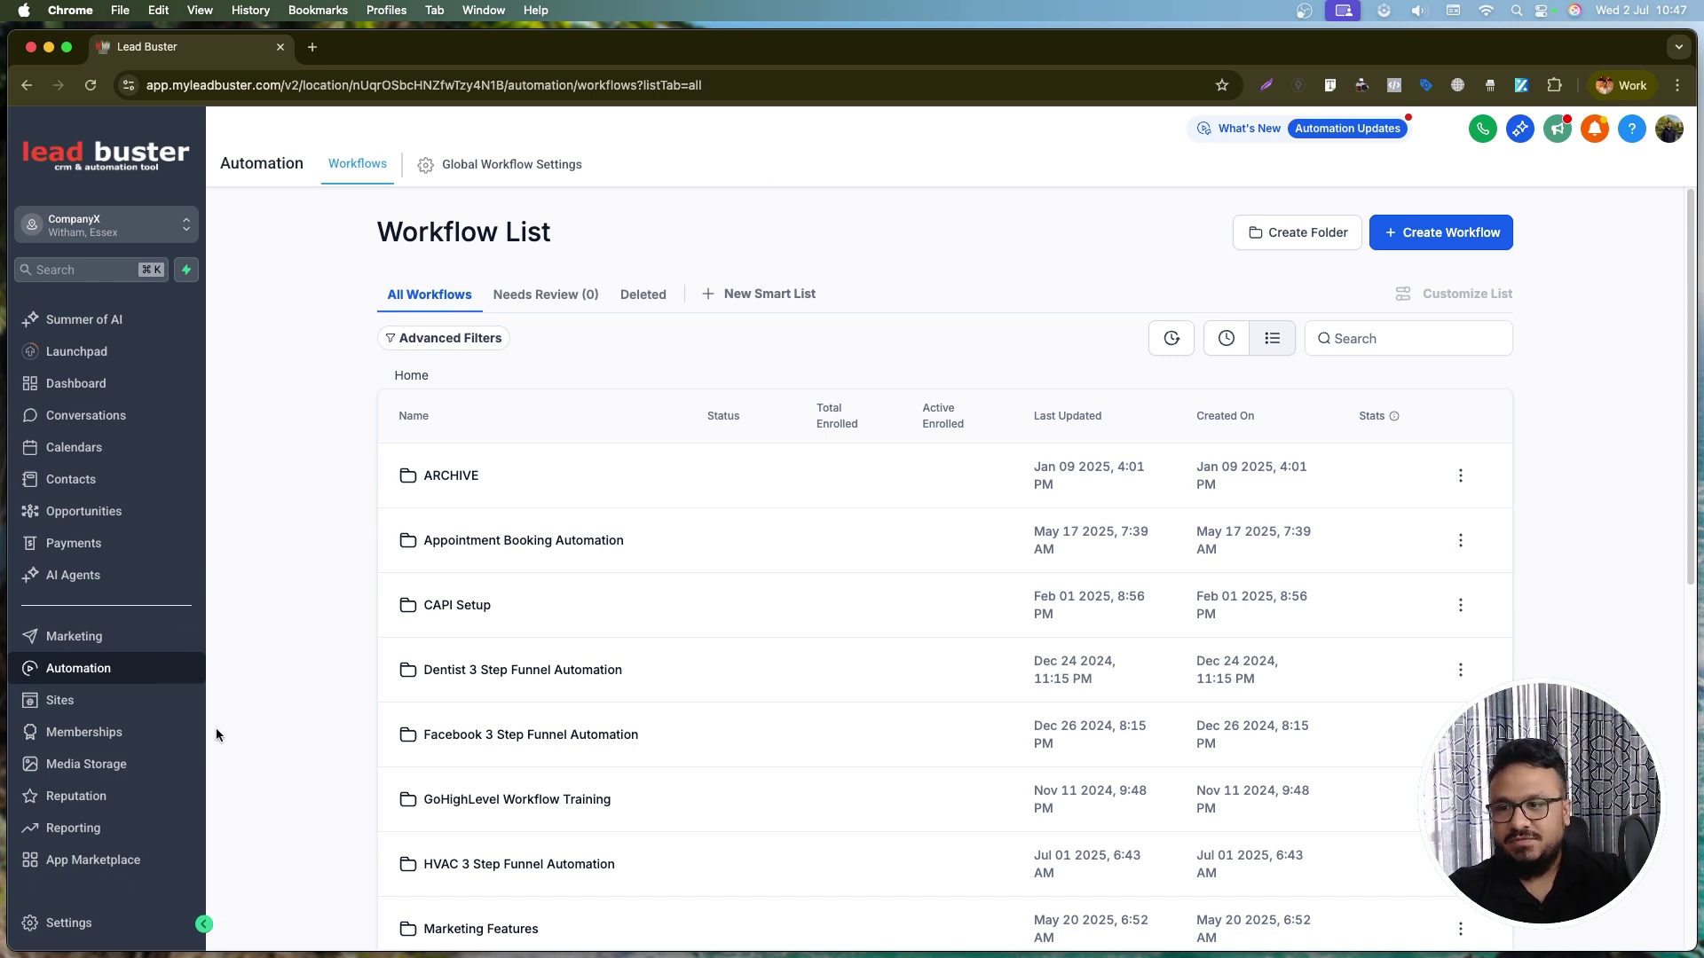
# - Open the Reputation overview and look through its review statistics, invite trends and latest review requests
pyautogui.click(104, 794)
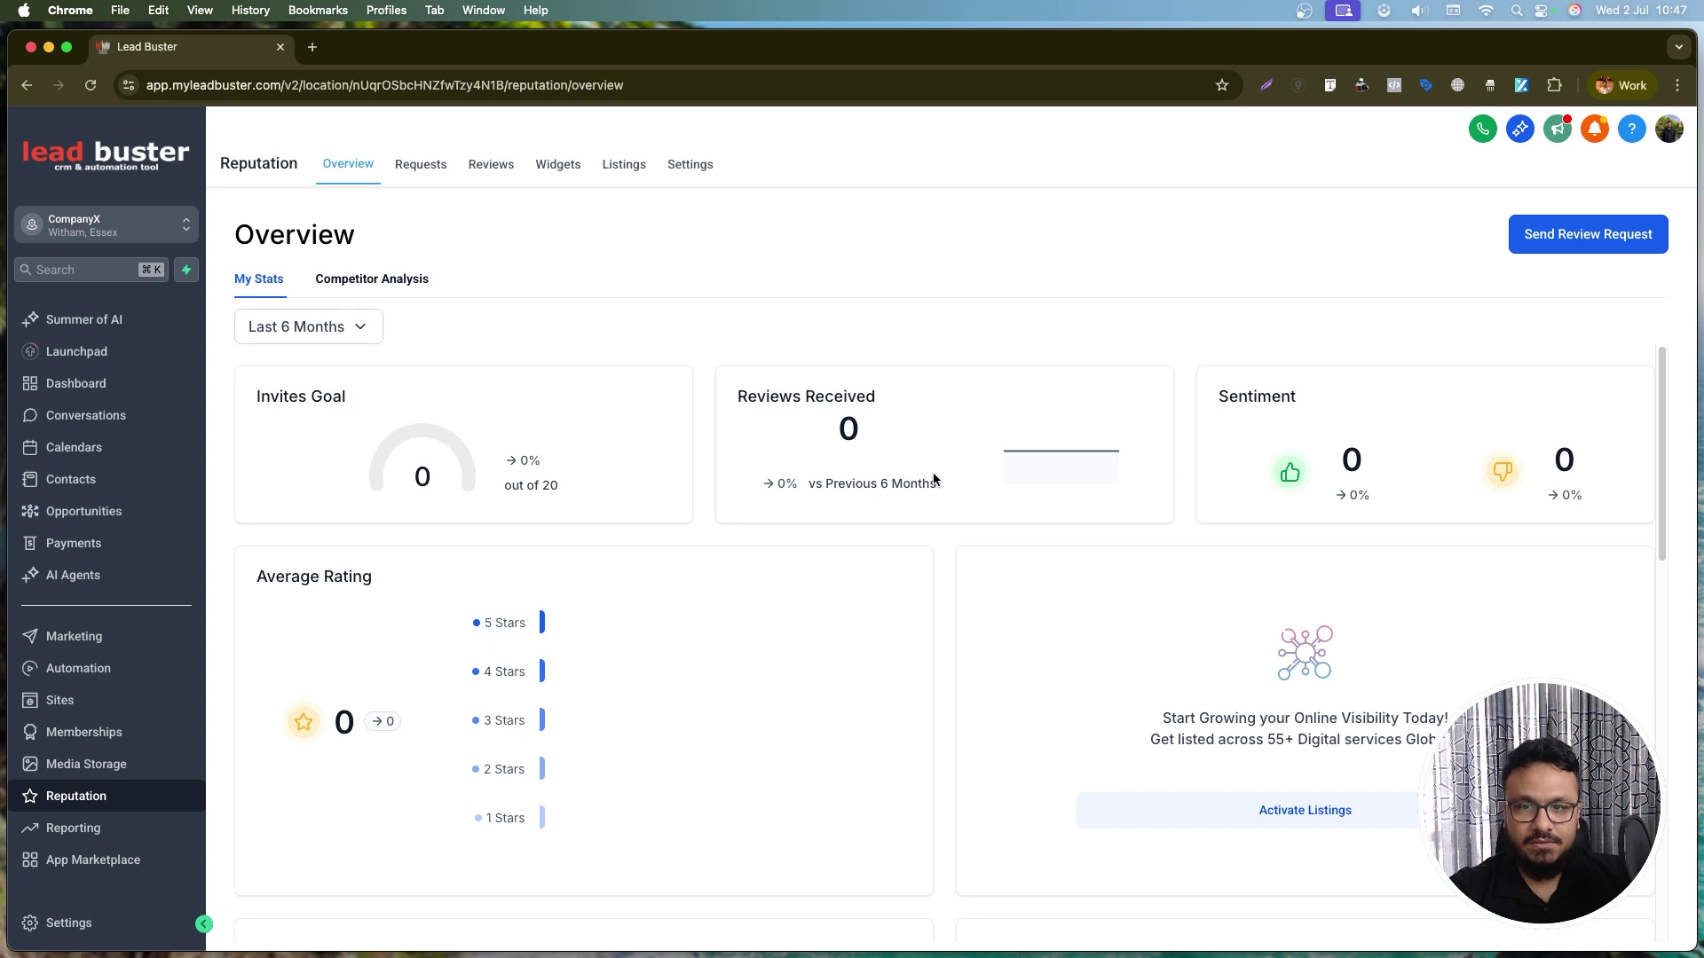
pyautogui.scroll(-5, 932, 532)
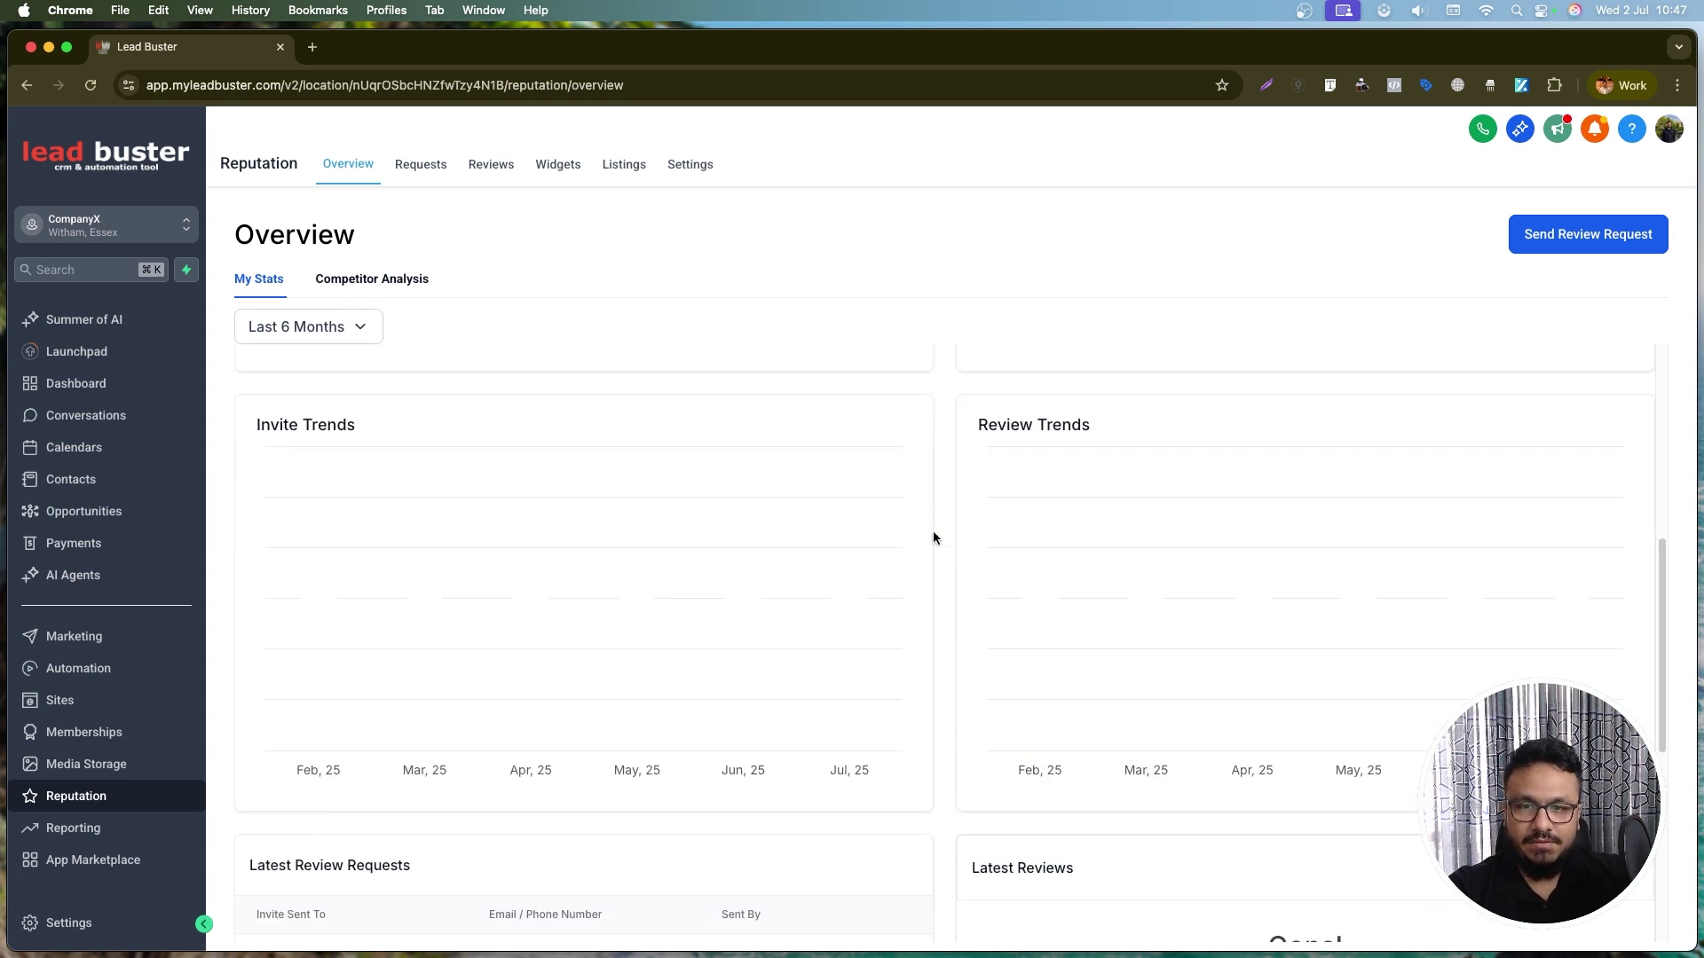
pyautogui.scroll(5, 932, 532)
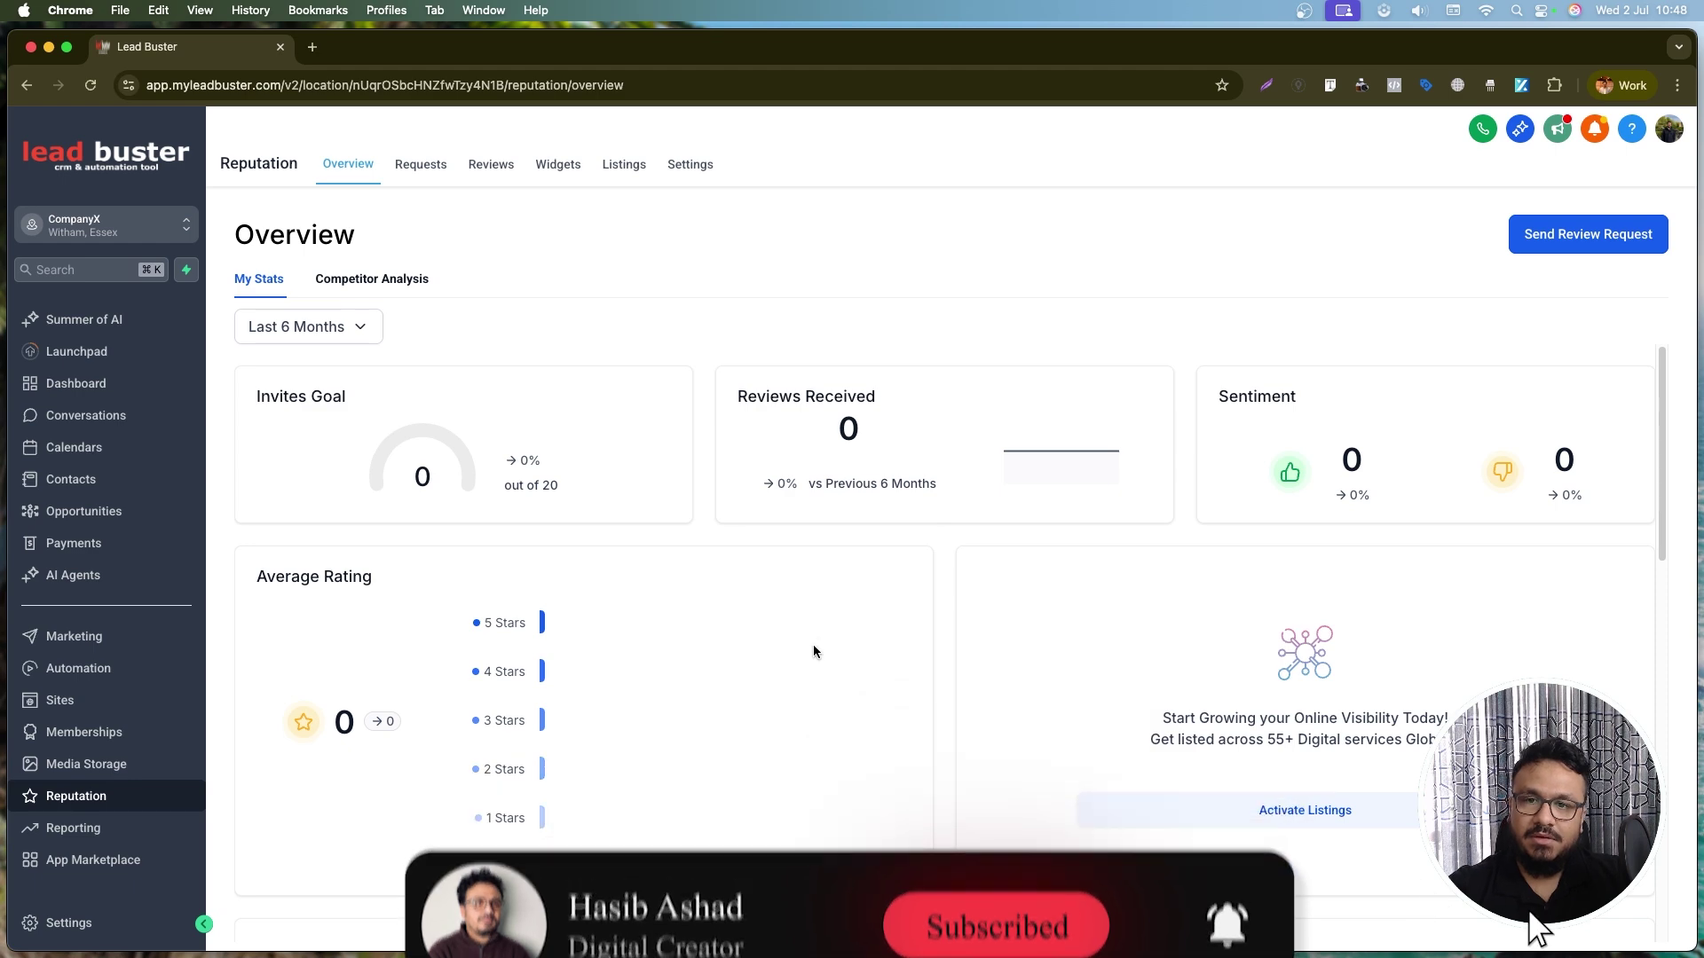
pyautogui.scroll(-10, 813, 646)
pyautogui.scroll(10, 814, 652)
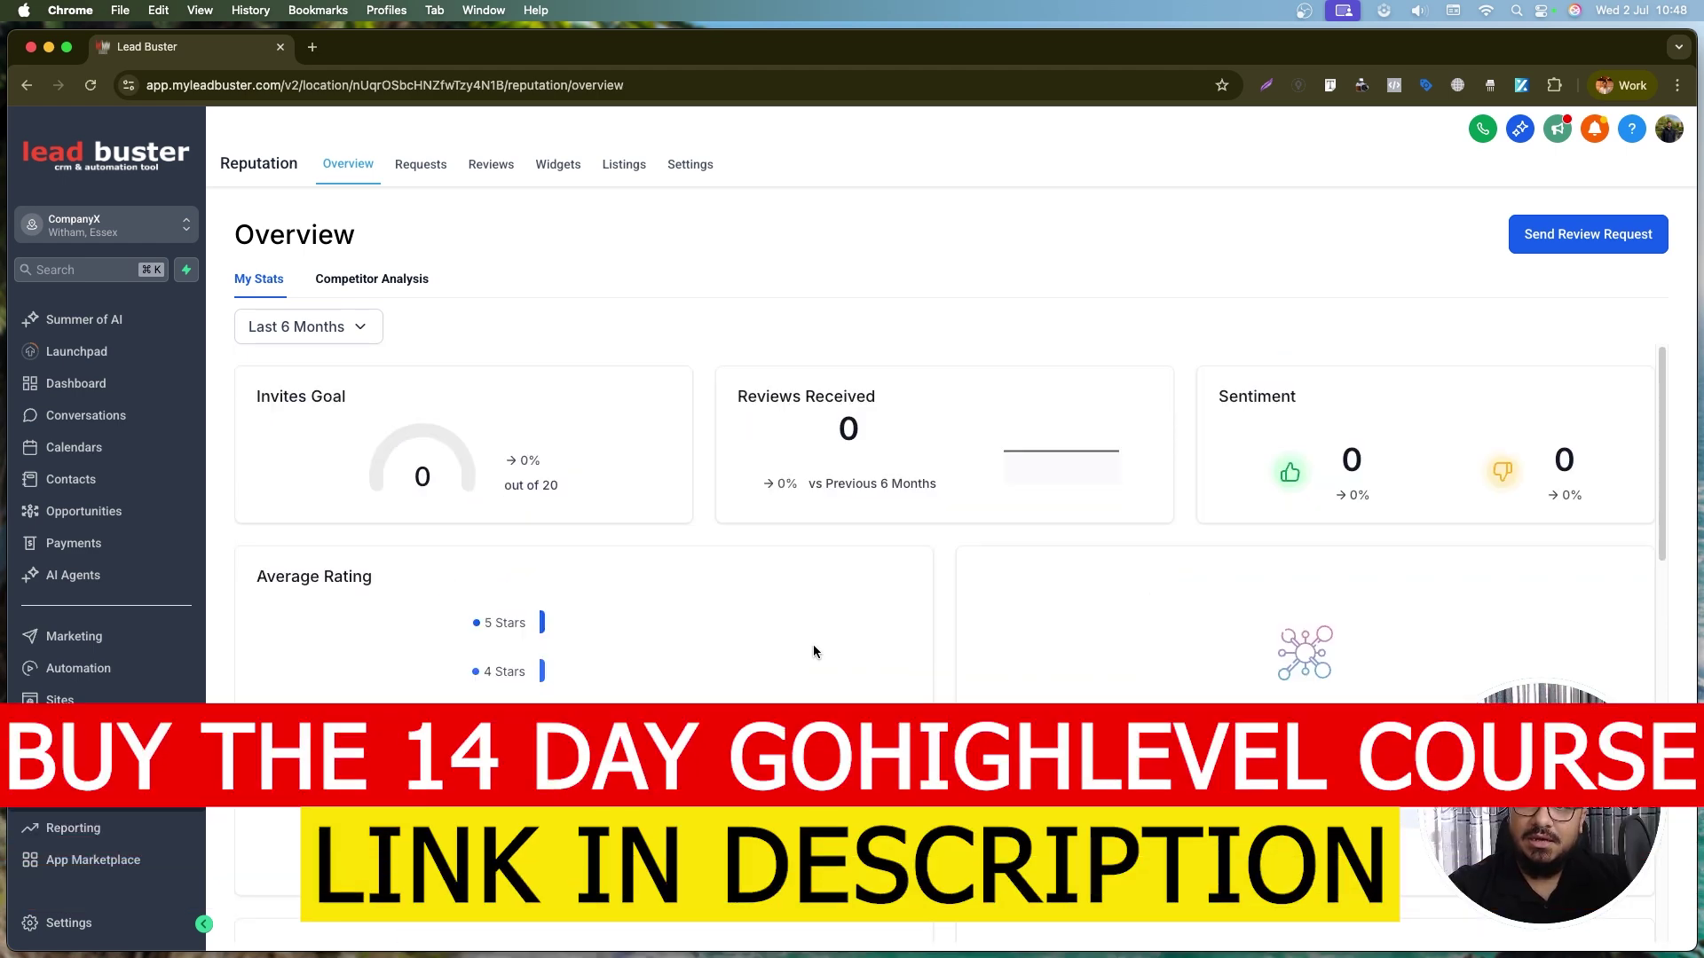